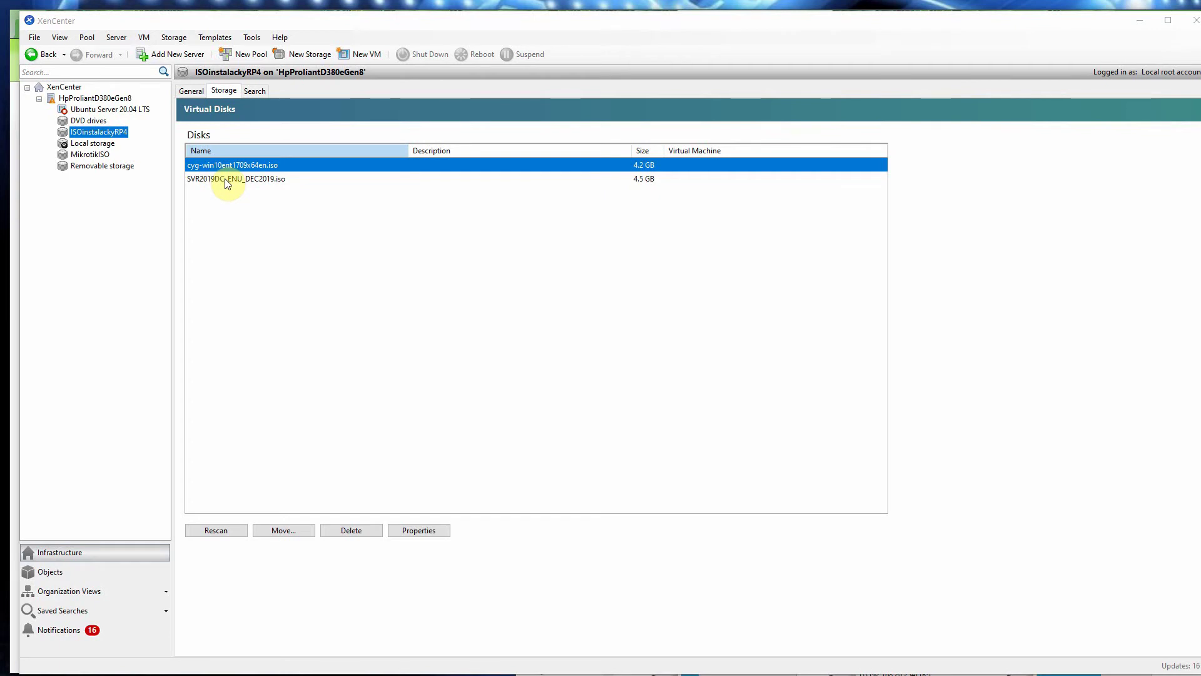
Step: Select the SVR2019DC ISO, then show the HpProliantD380eGen8 server's general properties
click(227, 180)
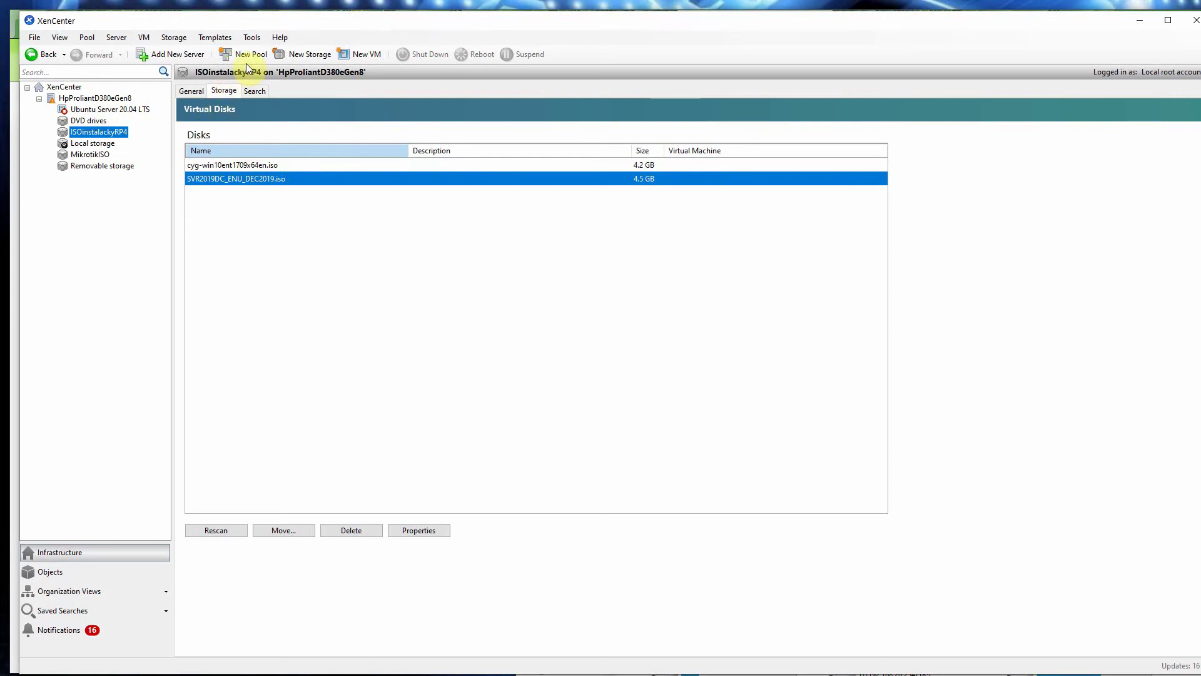
click(116, 97)
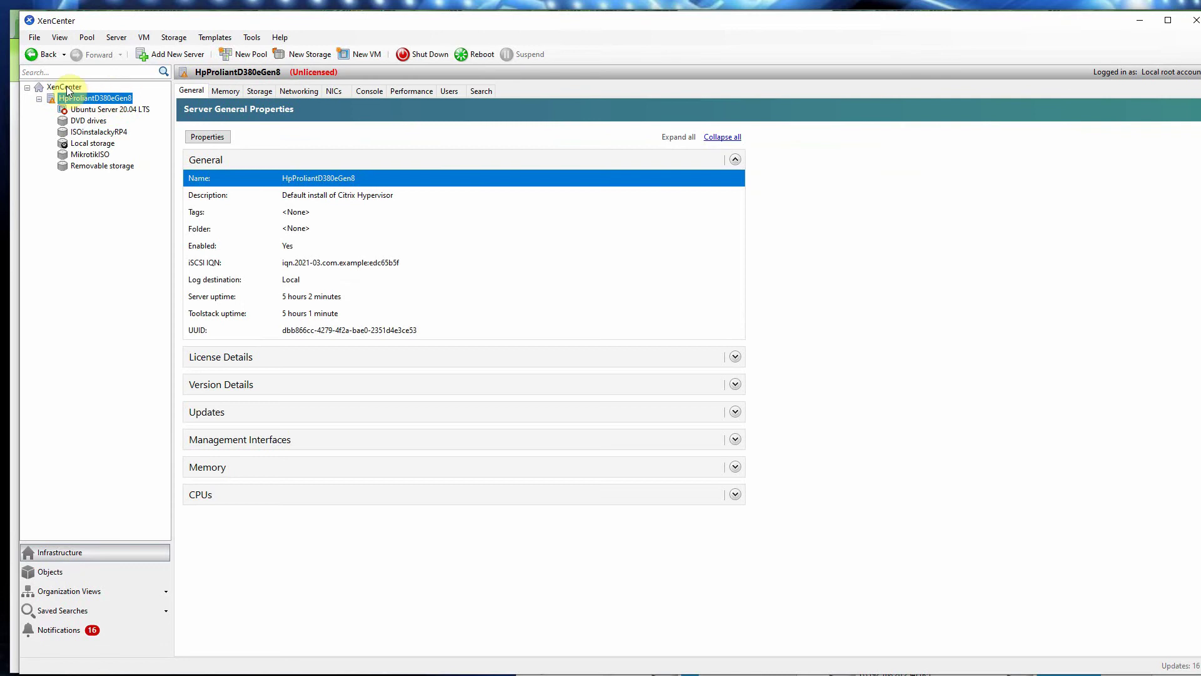
click(67, 88)
click(85, 98)
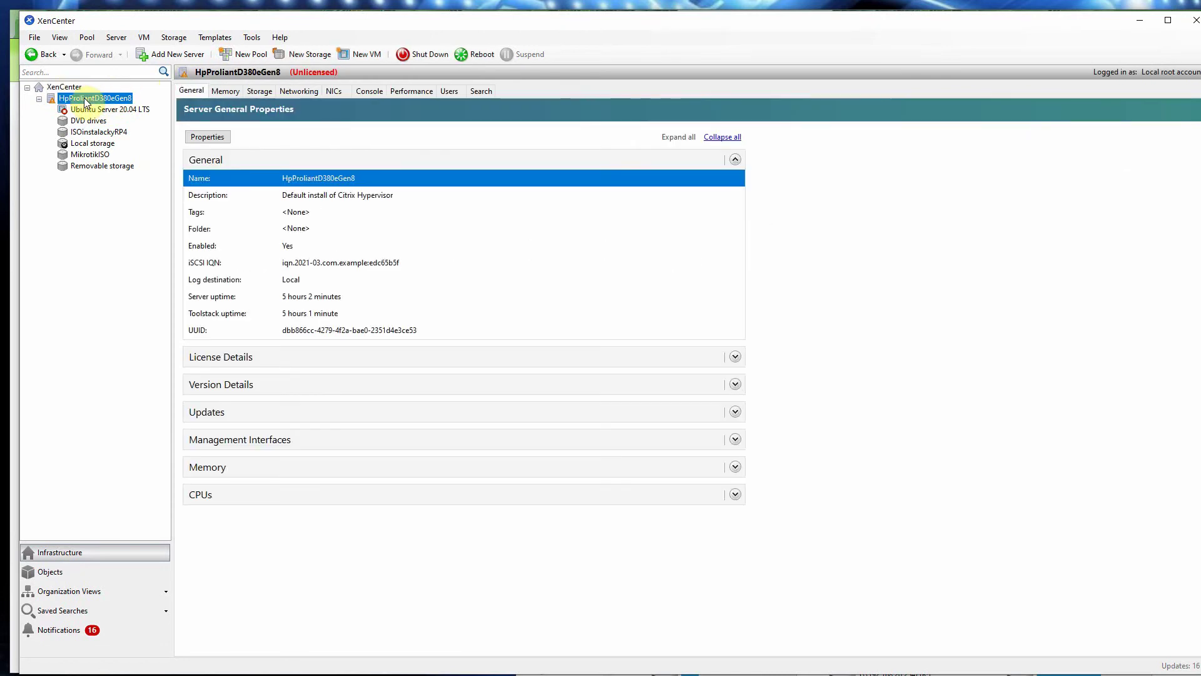
click(146, 38)
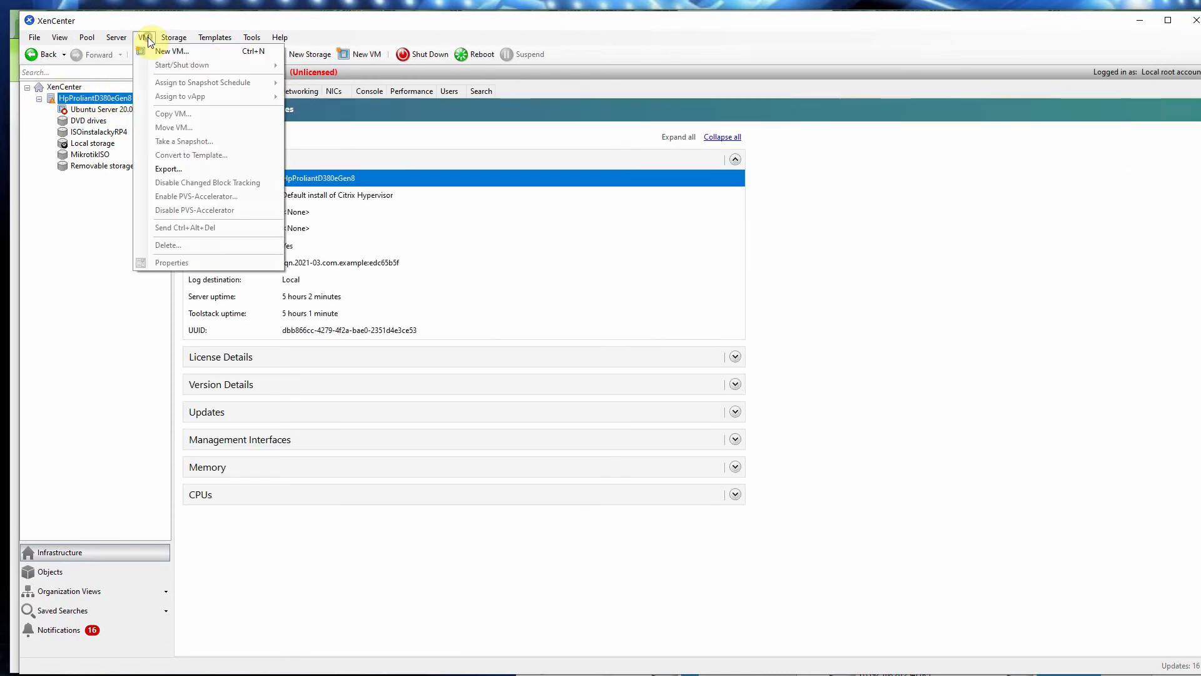
Step: Start a new VM from the Windows Server 2019 (64-bit) template
click(160, 52)
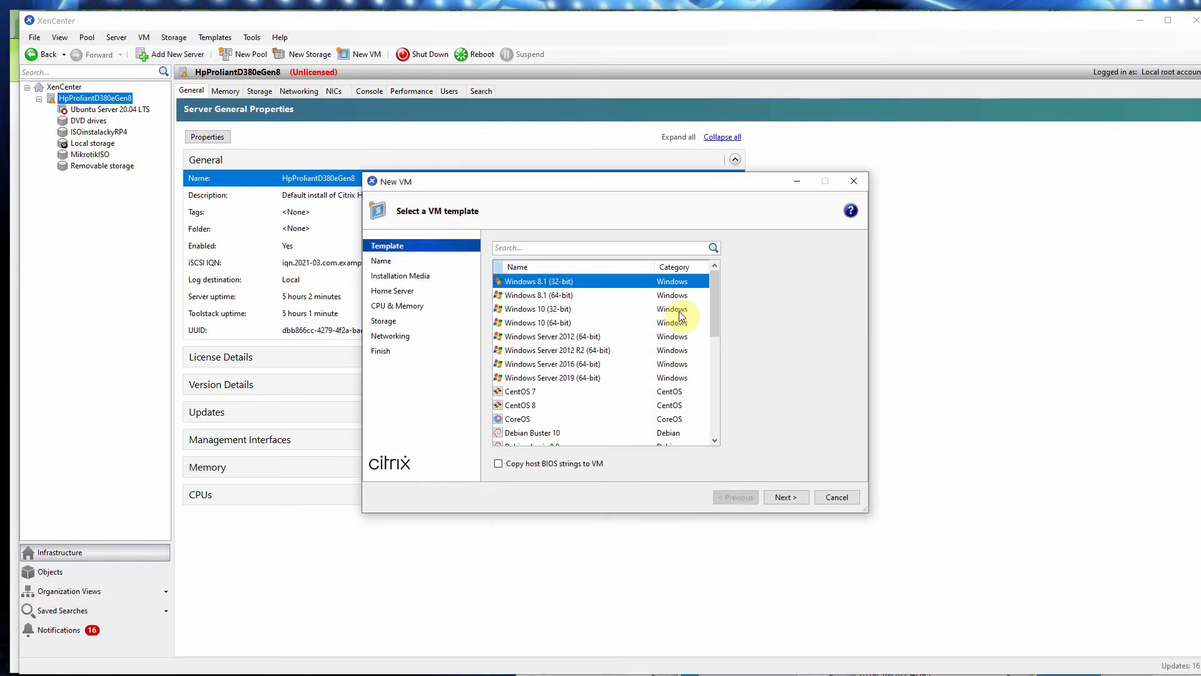
click(574, 379)
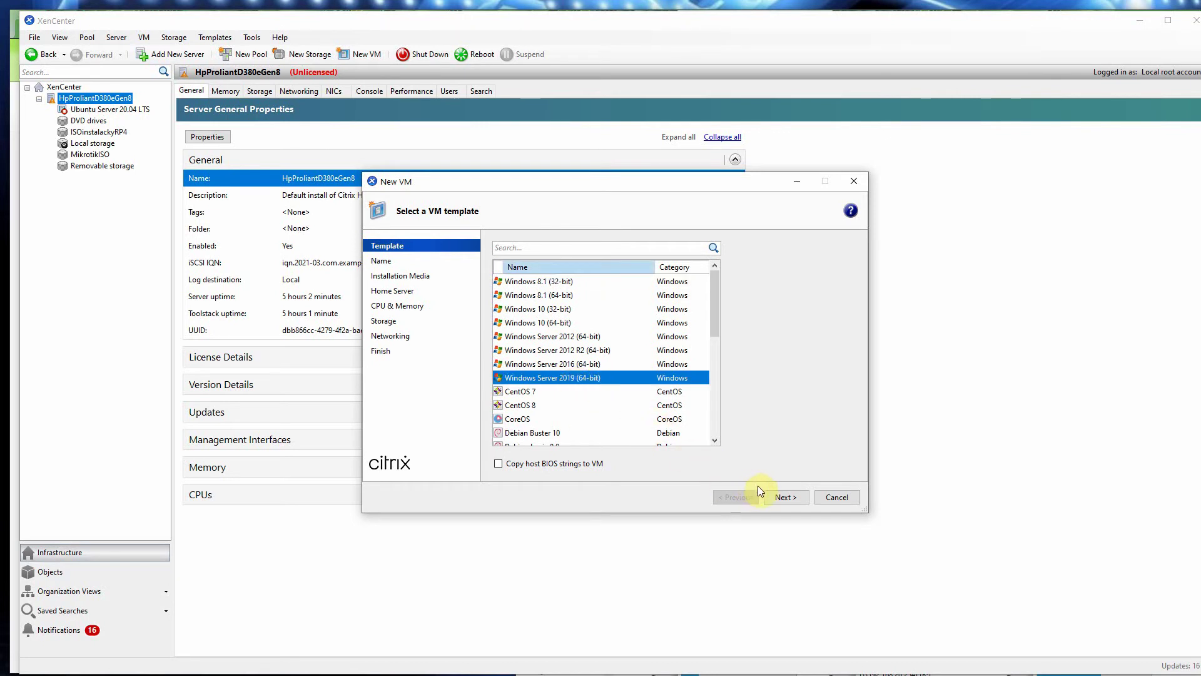
click(779, 496)
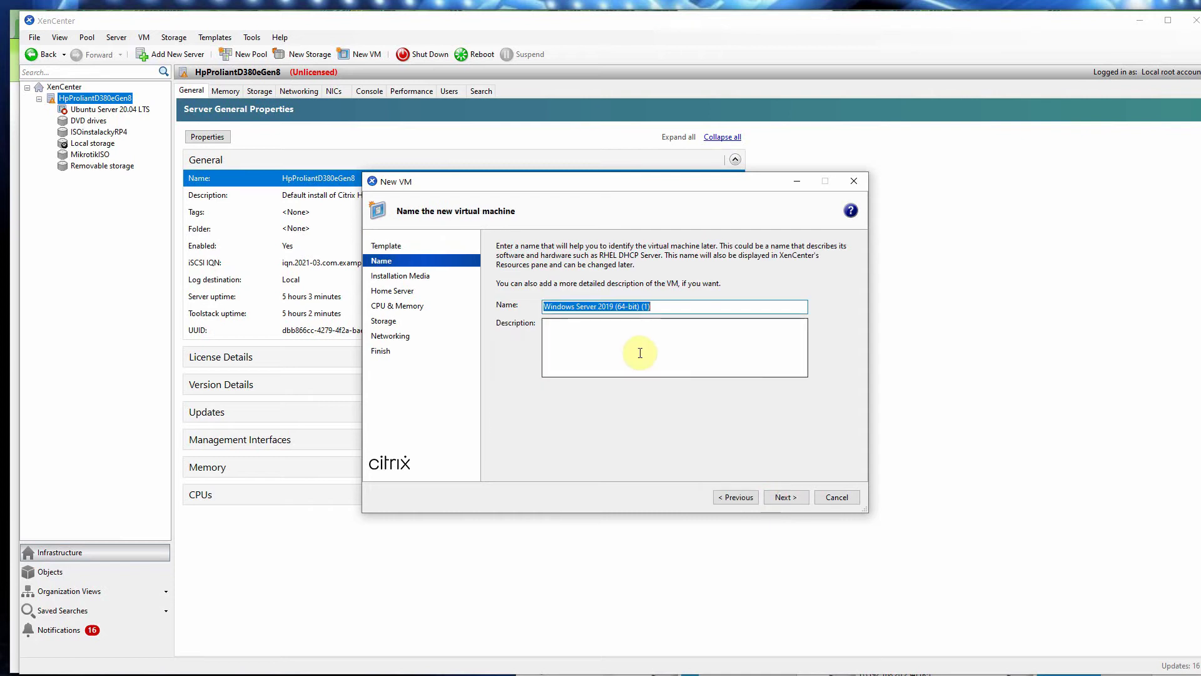
Step: Replace the default VM name with 'WS2K19 Data ADC'
click(656, 306)
drag(656, 306, 528, 307)
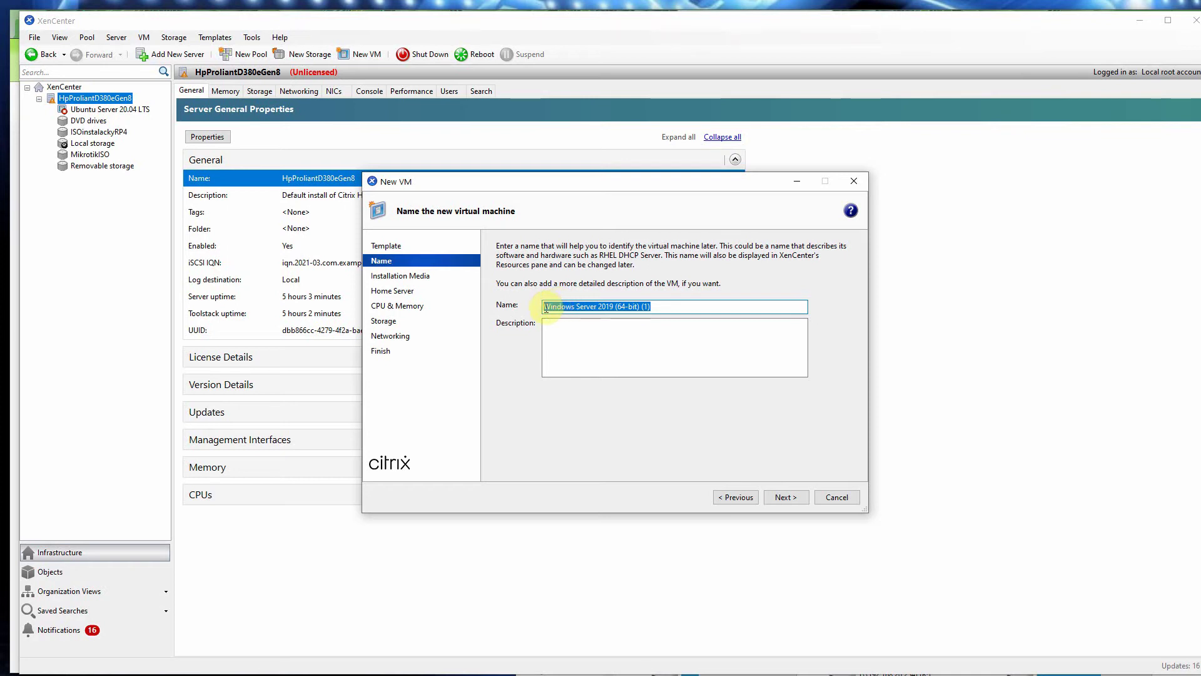
text(W)
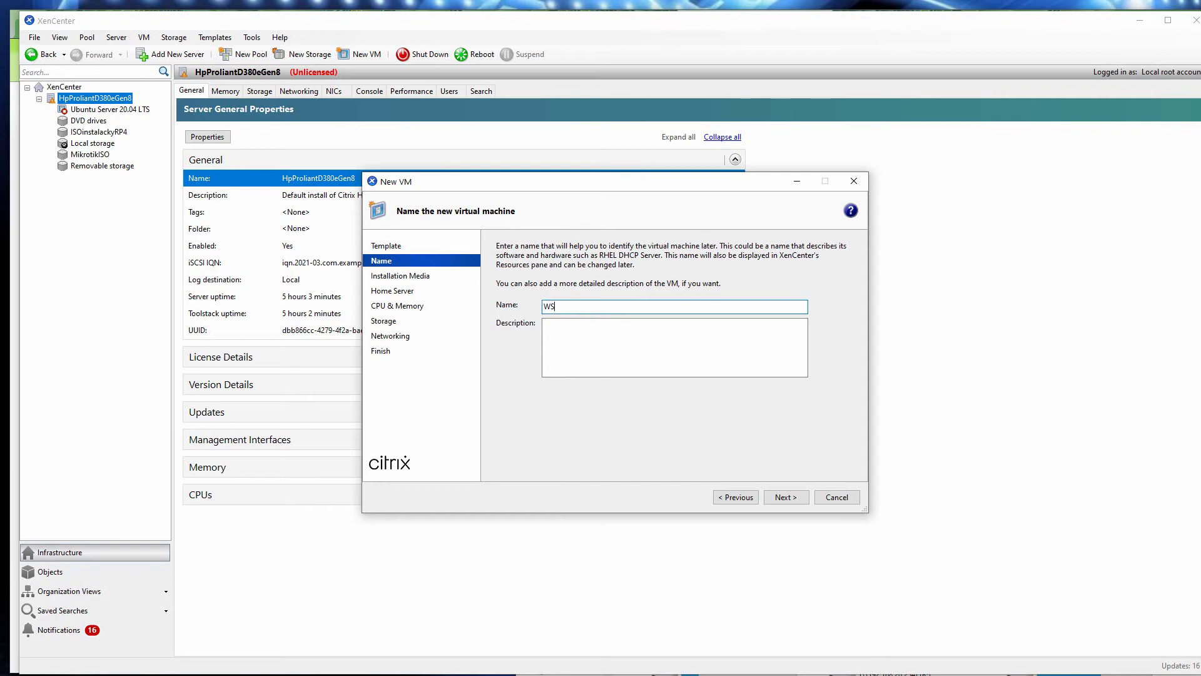
text(S2K19)
text(Data ADC)
Step: Add the description 'Radič domény Active Directory' and continue
click(575, 327)
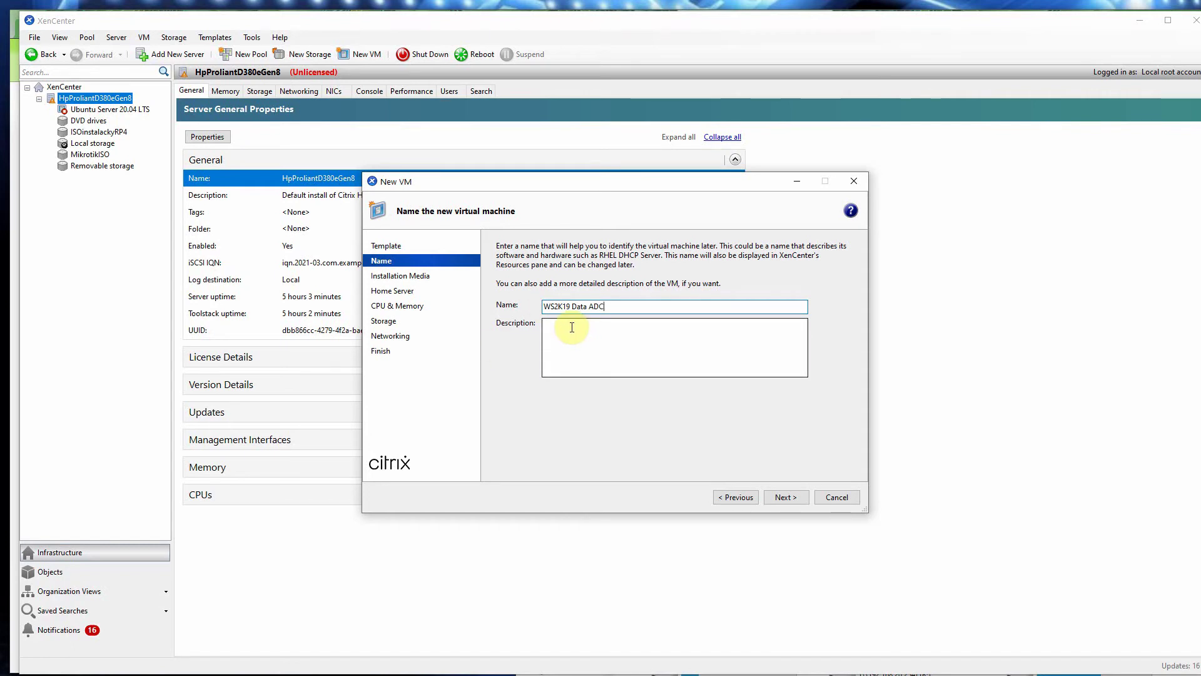
click(572, 327)
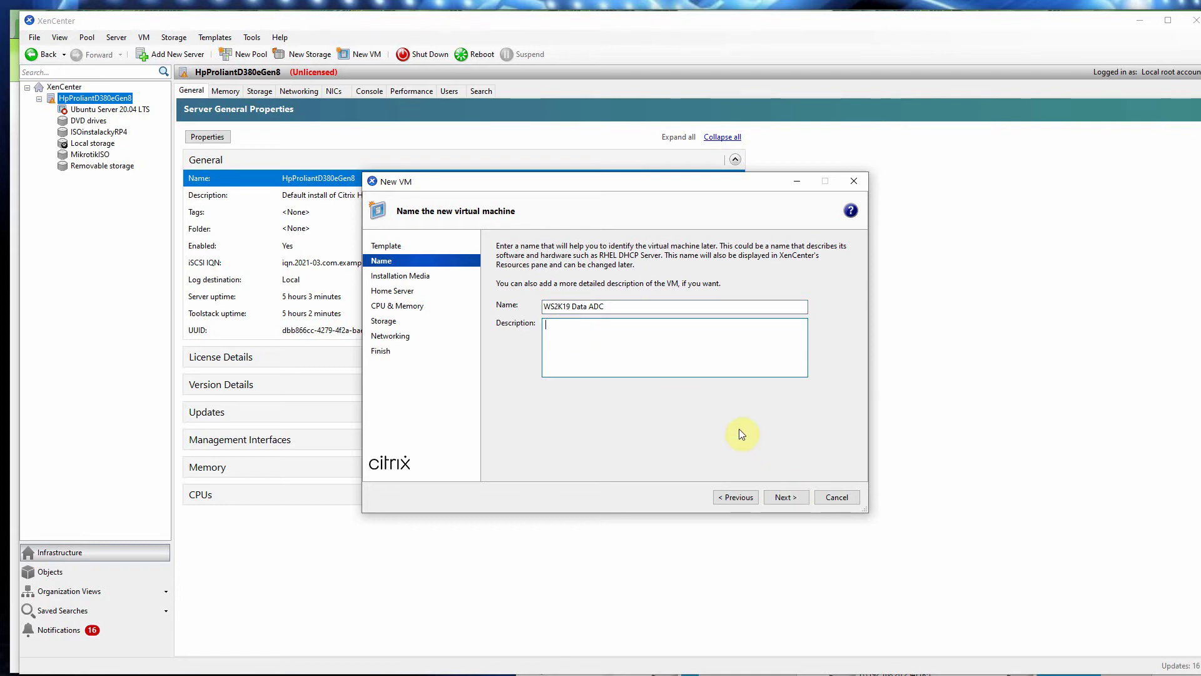
text(Radič domény )
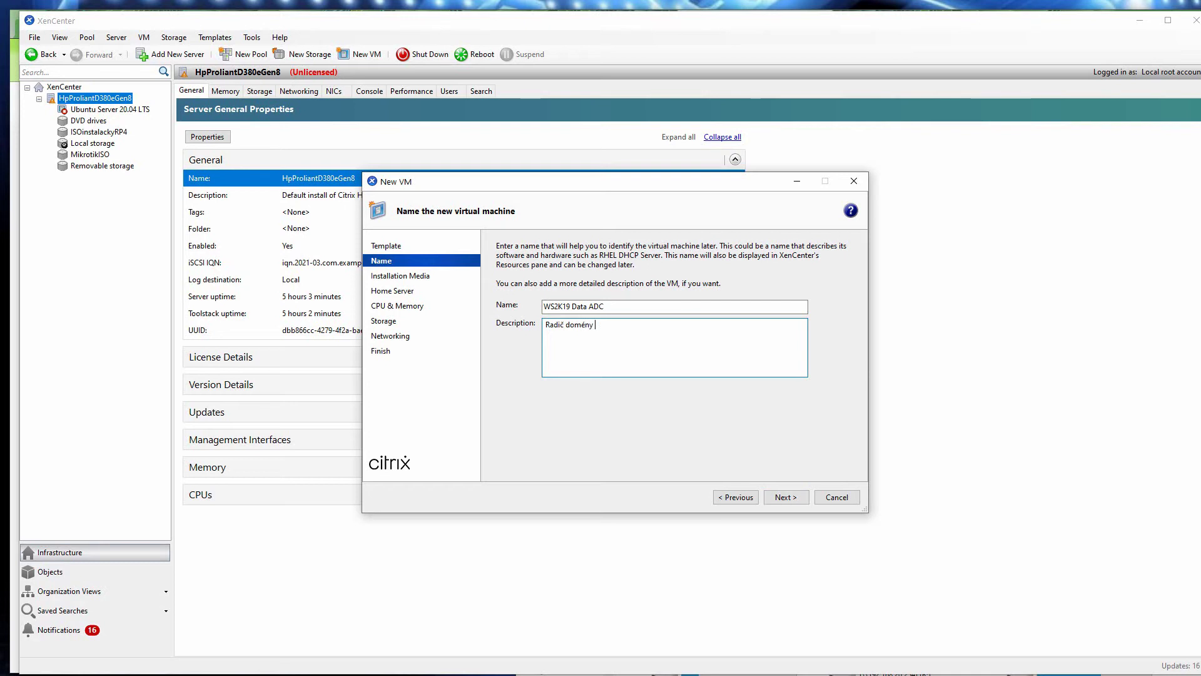
text(Active Directory)
click(787, 496)
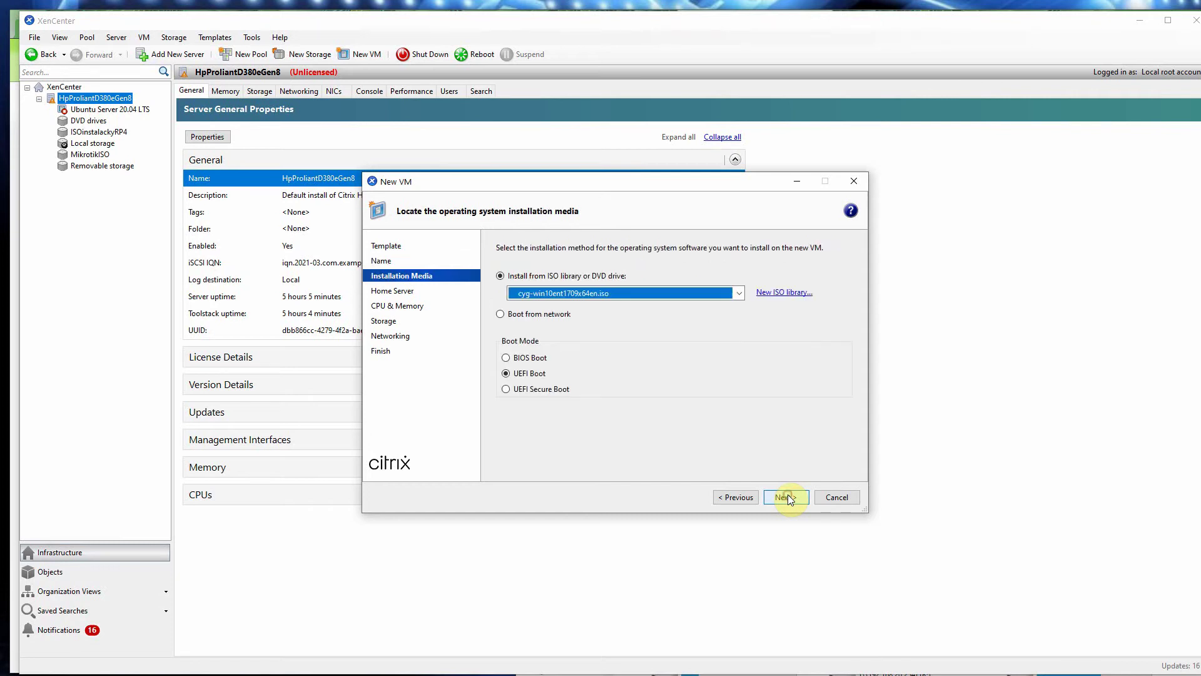
Step: Install from SVR2019DC_ENU_DEC2019.iso and keep HpProliantD380eGen8 as the home server
click(737, 292)
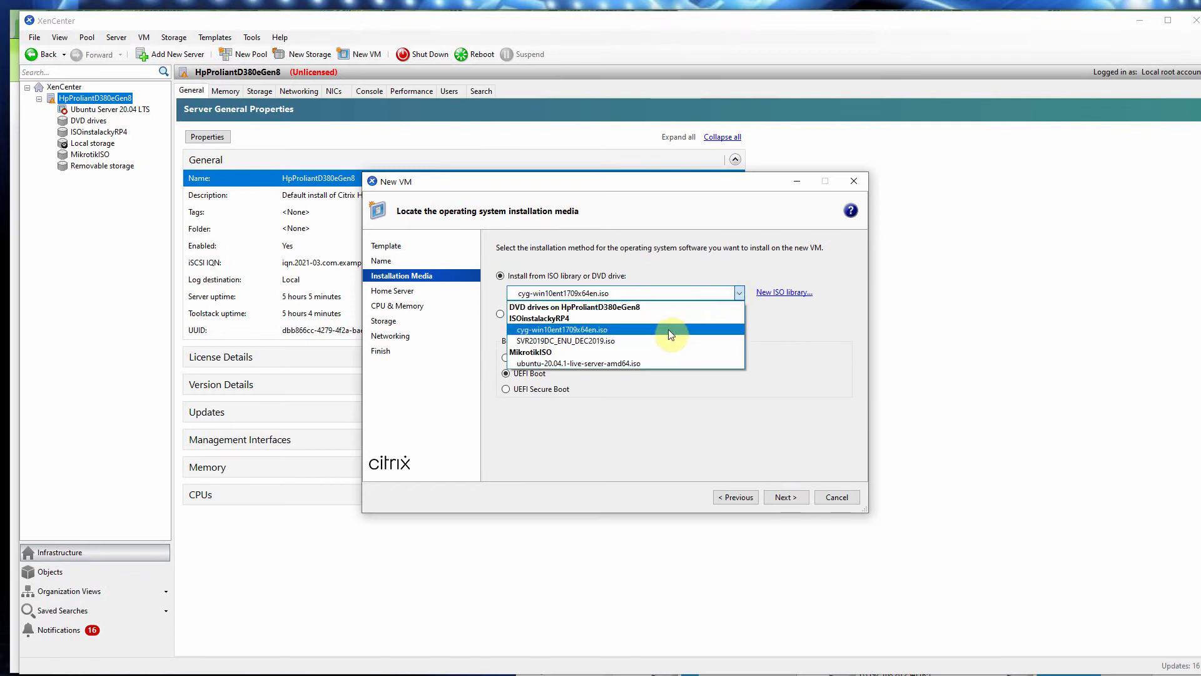
click(634, 346)
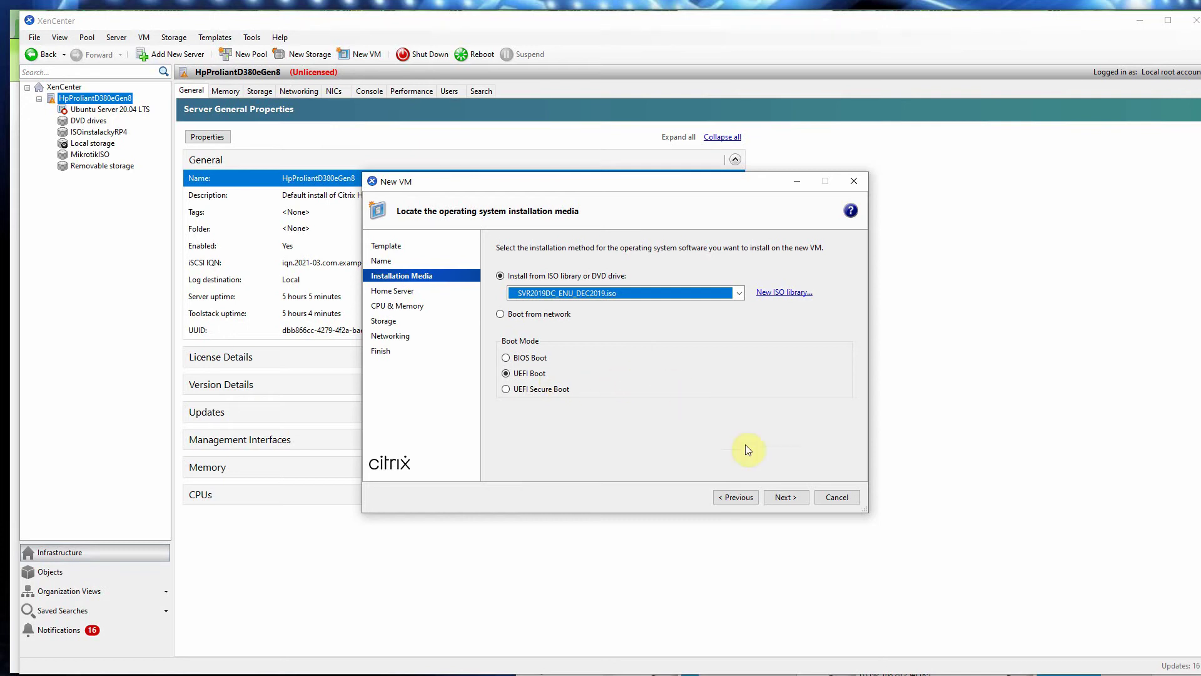
click(793, 495)
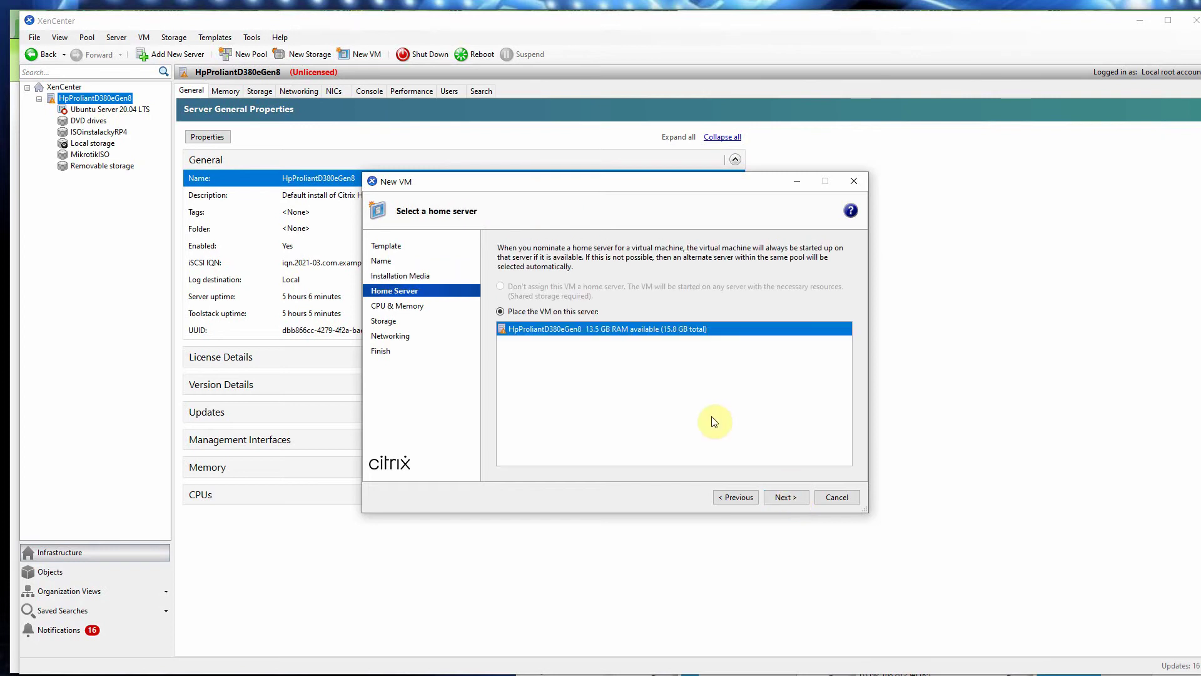
click(788, 497)
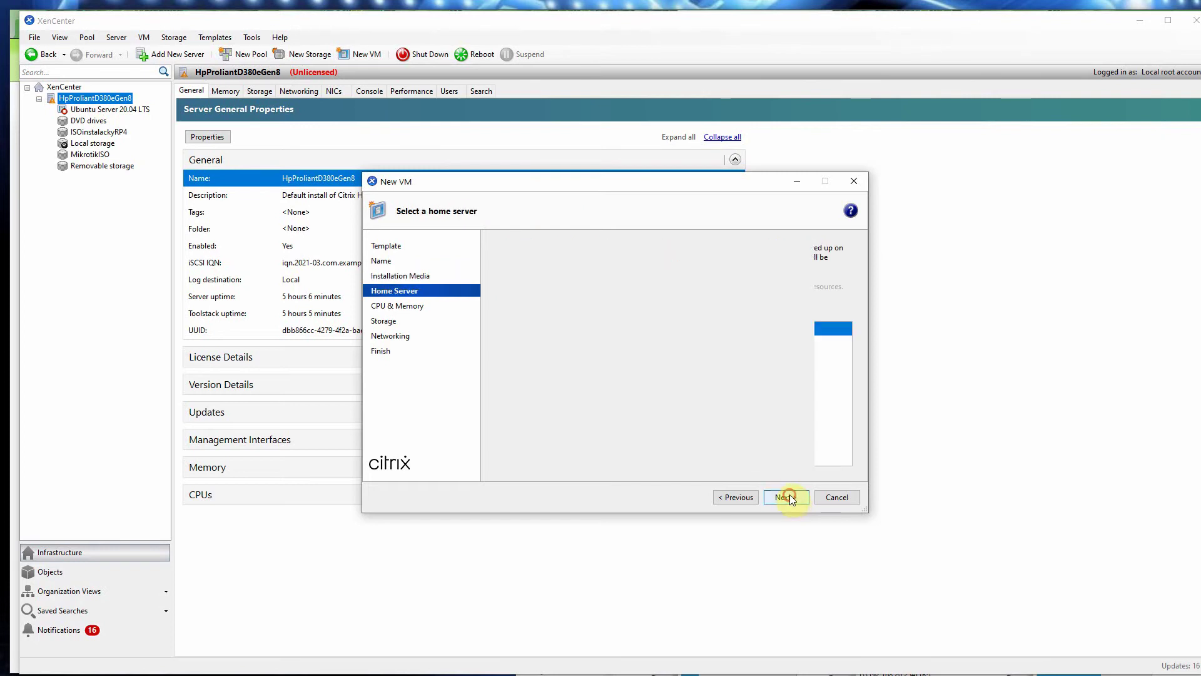
click(590, 278)
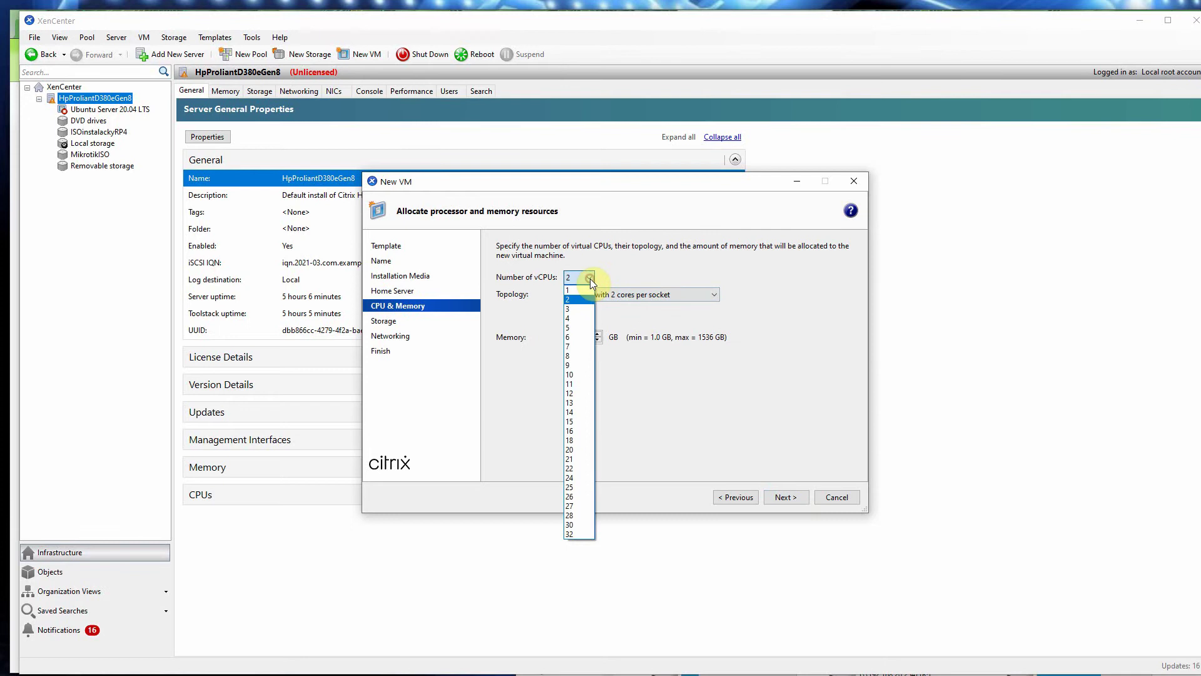
Step: Assign the VM 4 vCPUs (2 sockets of 2 cores) and continue to storage
click(579, 319)
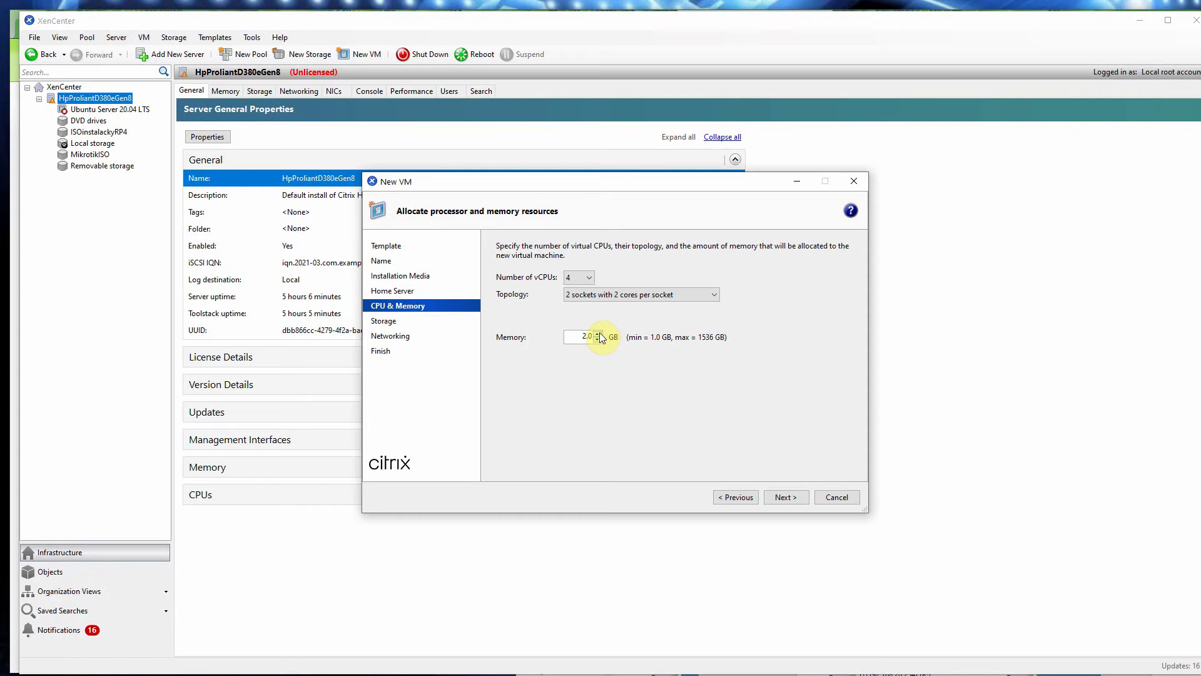
click(793, 497)
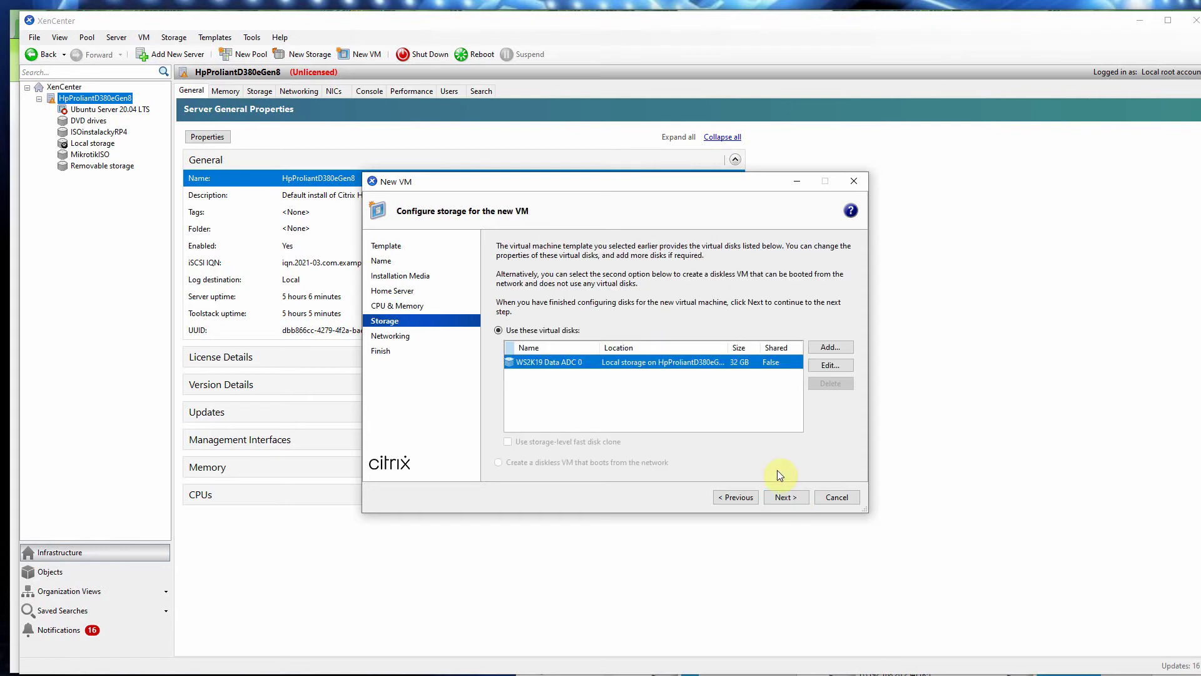
Step: Add an extra 90 GB virtual disk, then remove it again
click(827, 349)
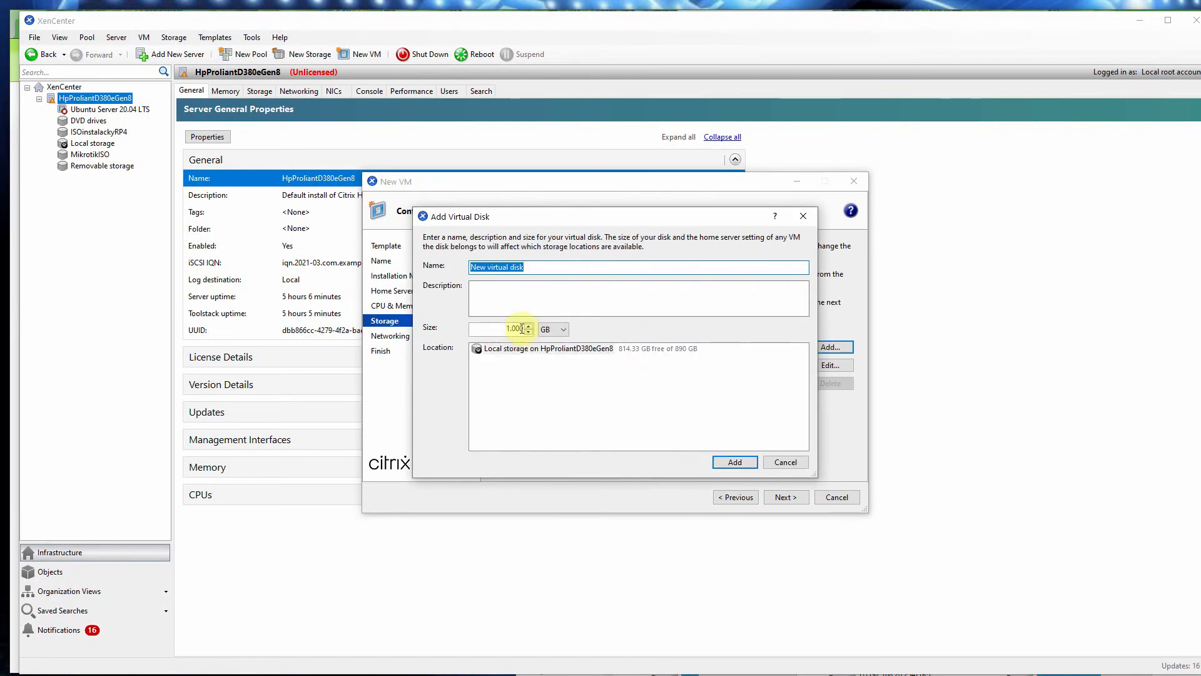
drag(522, 329, 497, 325)
text(90)
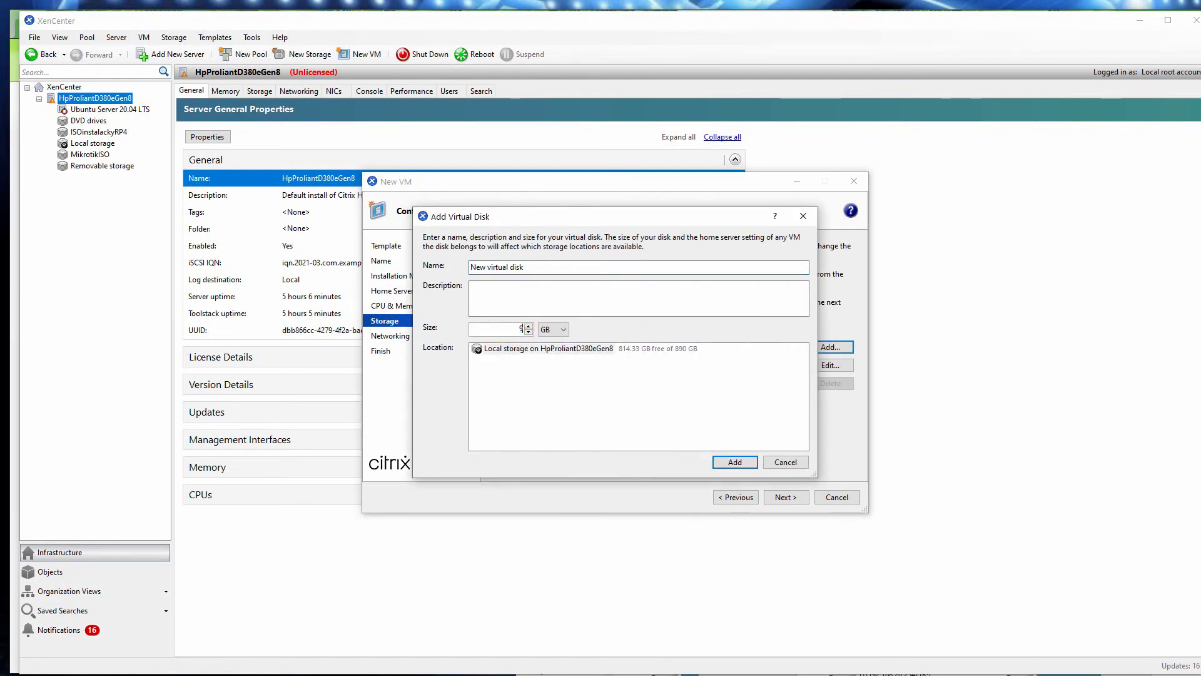
click(738, 461)
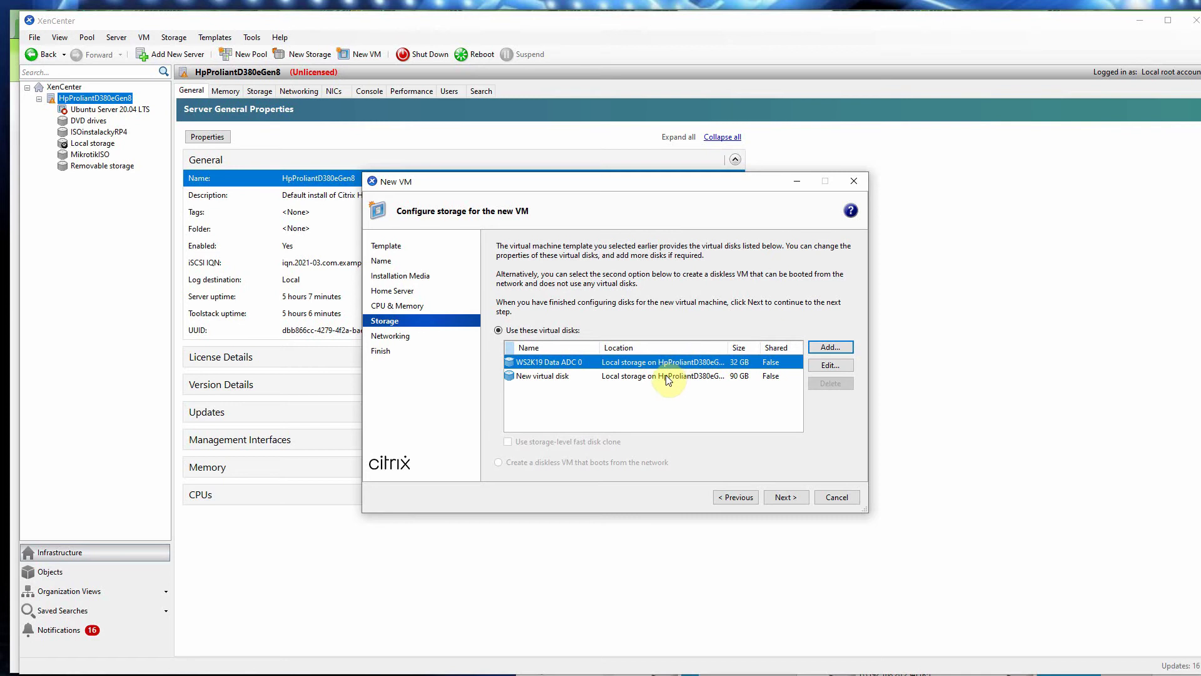
click(680, 377)
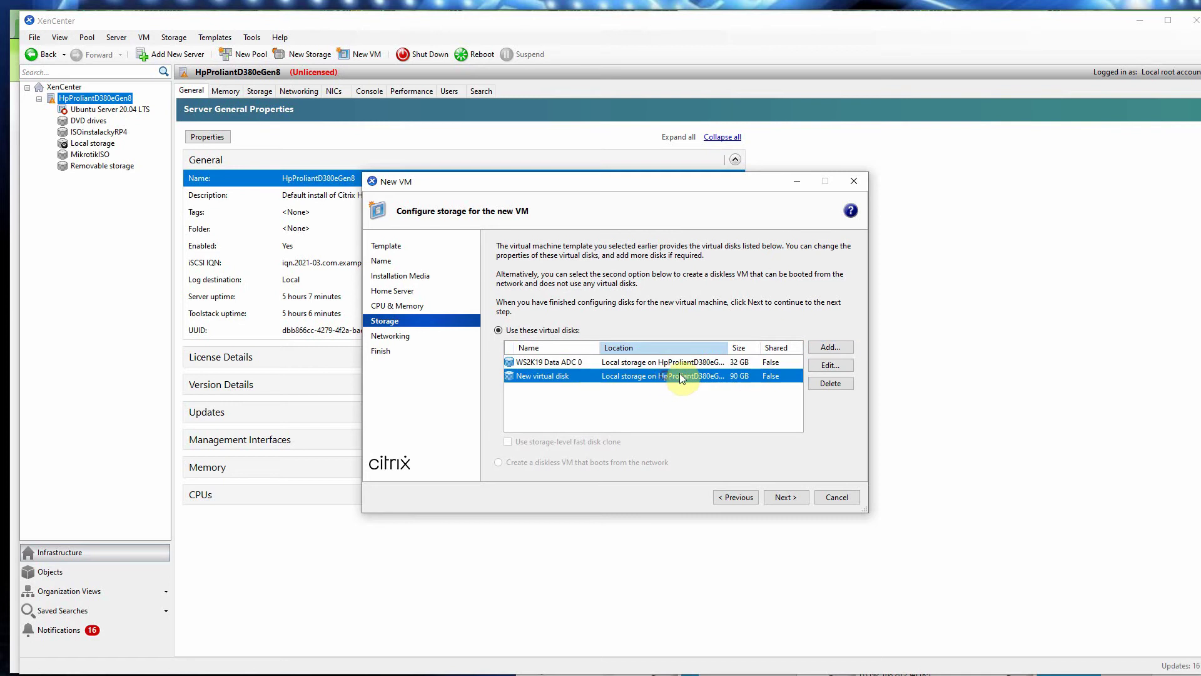
click(831, 384)
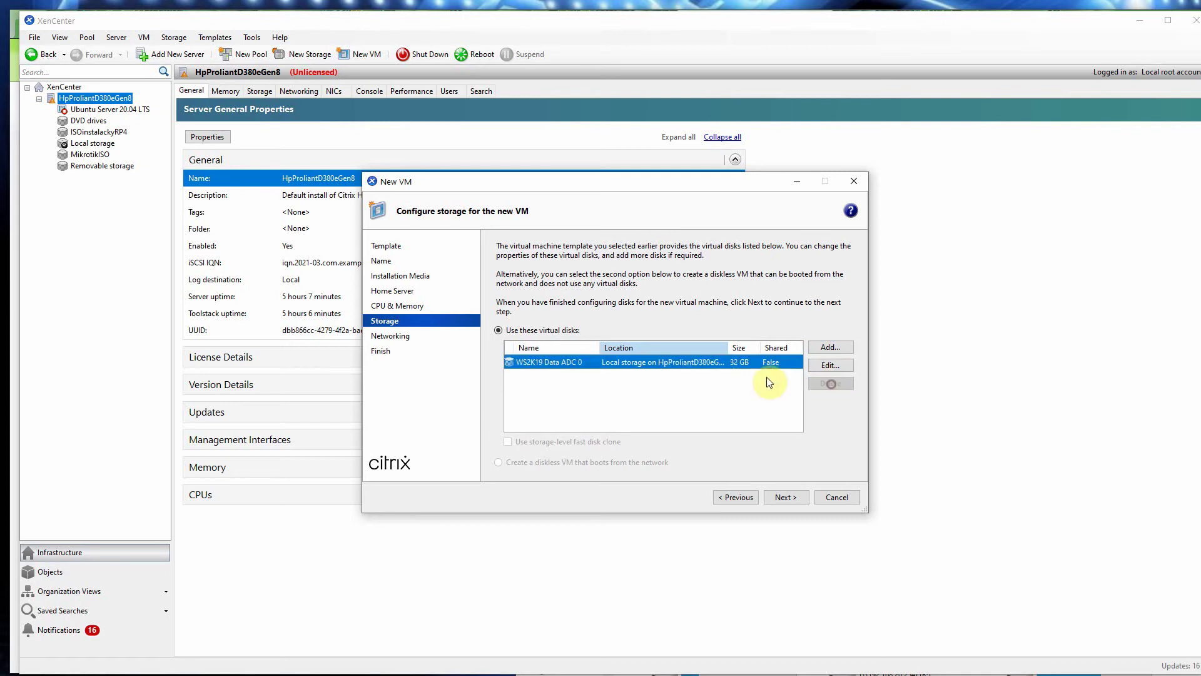
Step: Resize the WS2K19 Data ADC 0 disk from 32 GB to 90 GB
click(831, 365)
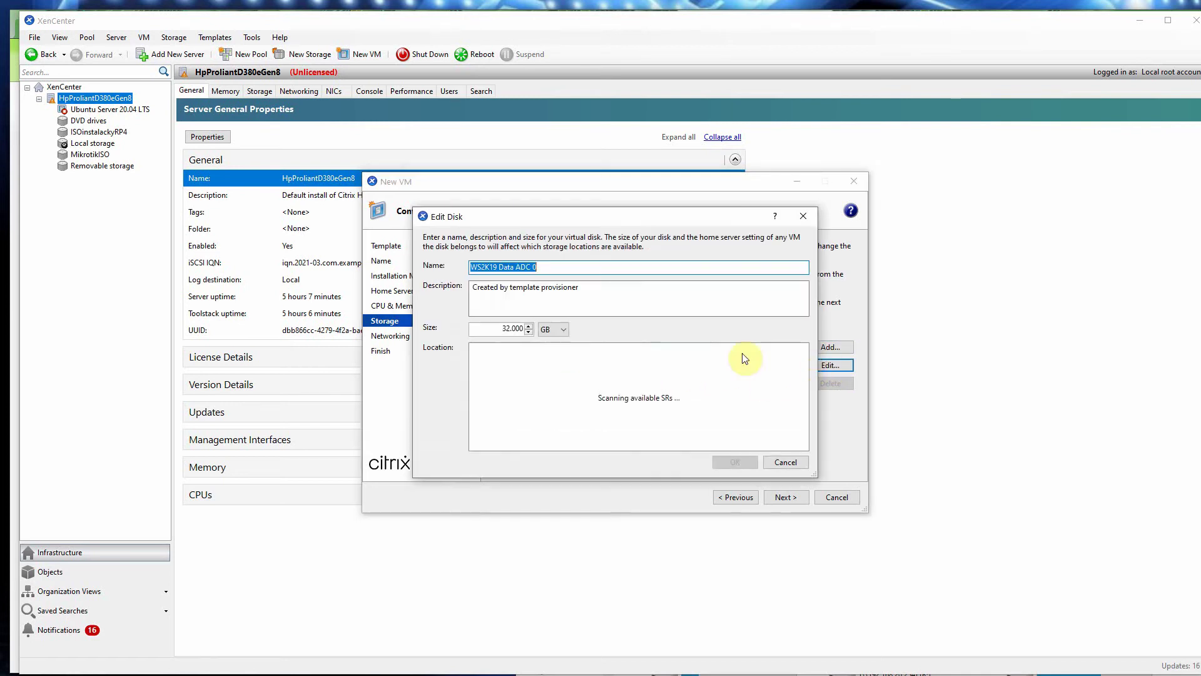
double_click(527, 330)
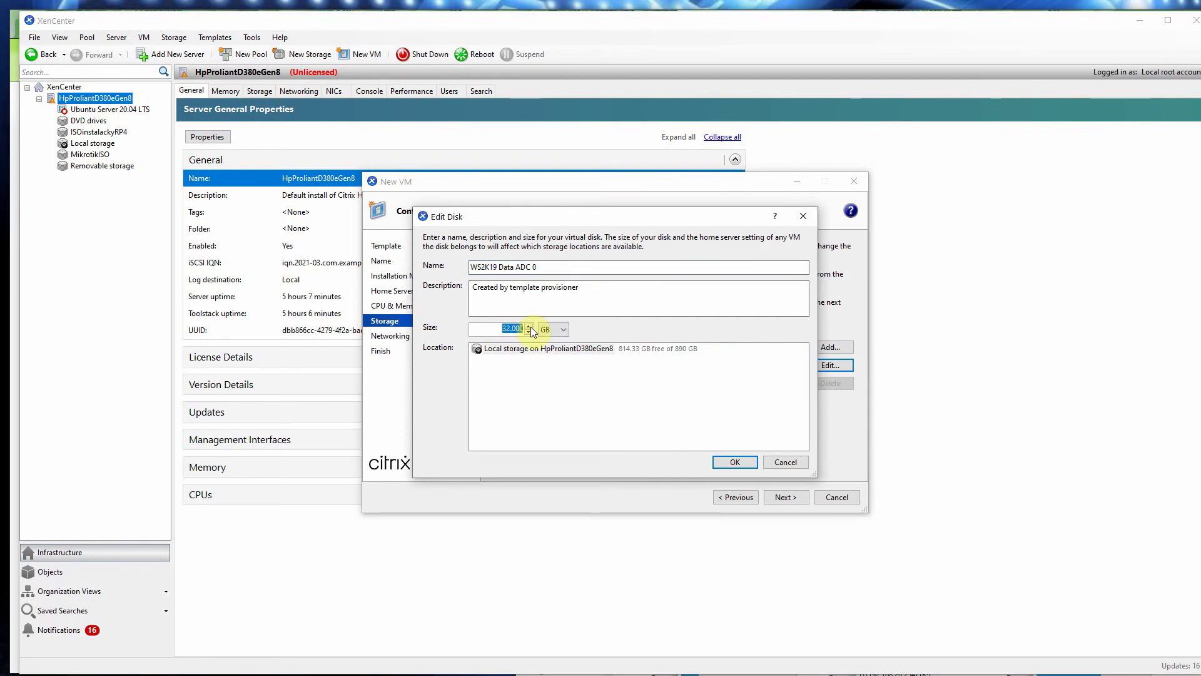
text(90)
click(733, 461)
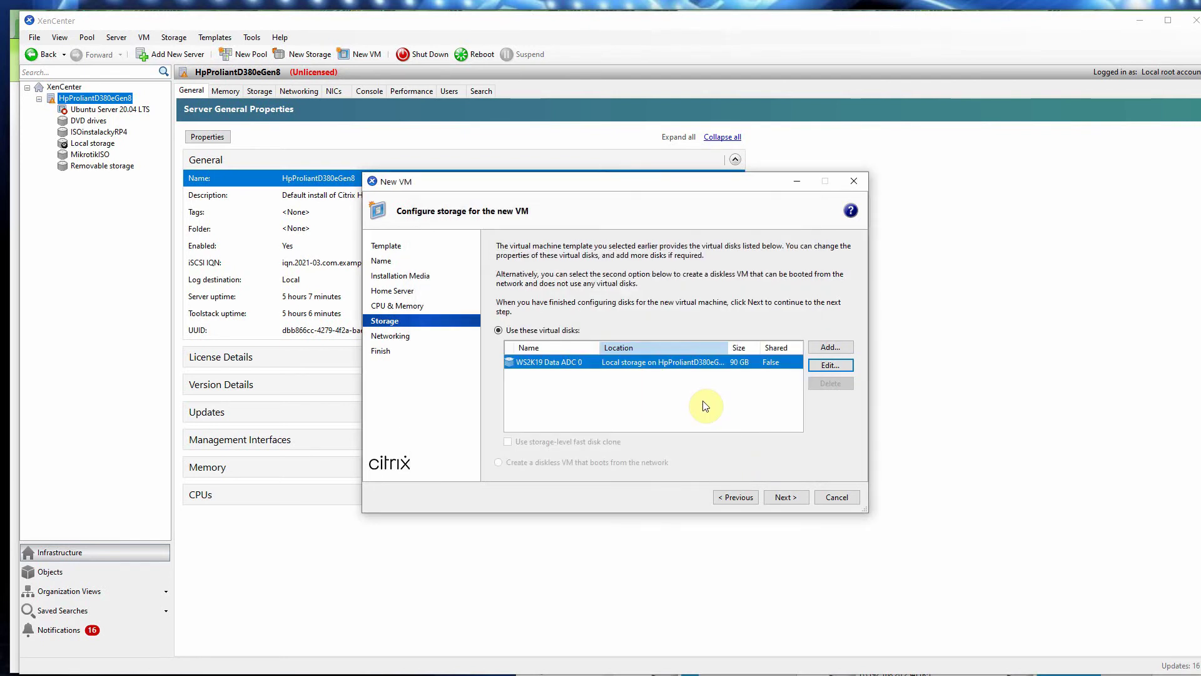
Step: Leave interface 0 on Network 0 with an autogenerated MAC and reach the summary
click(784, 496)
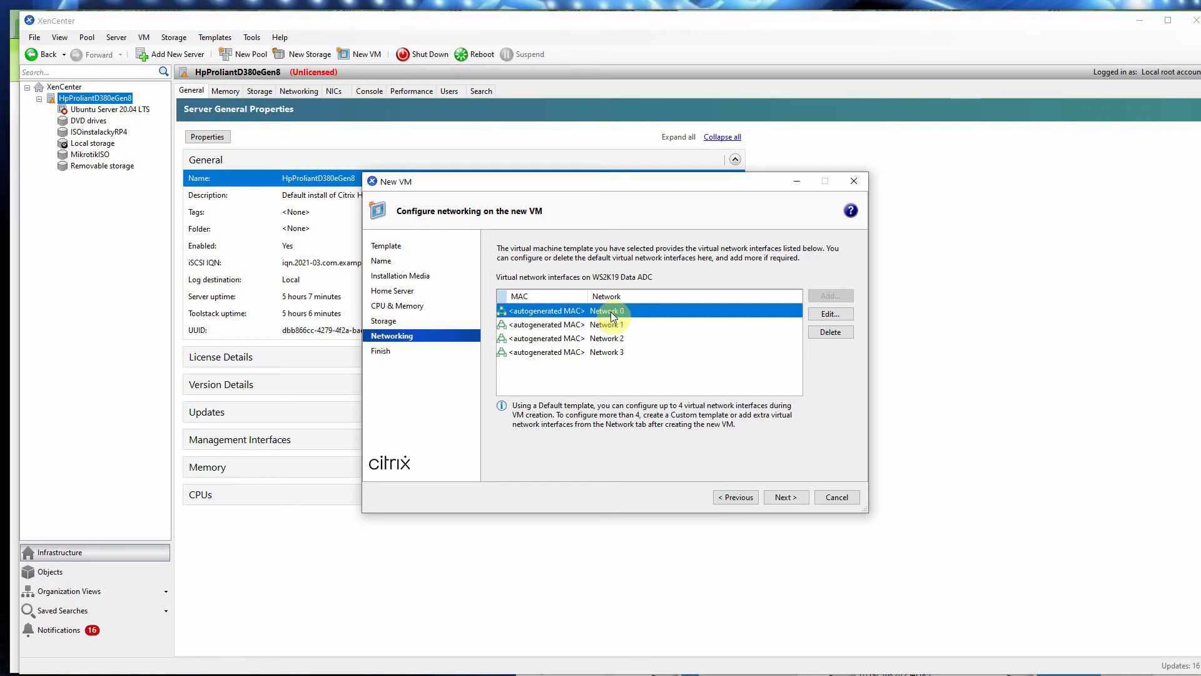
click(830, 313)
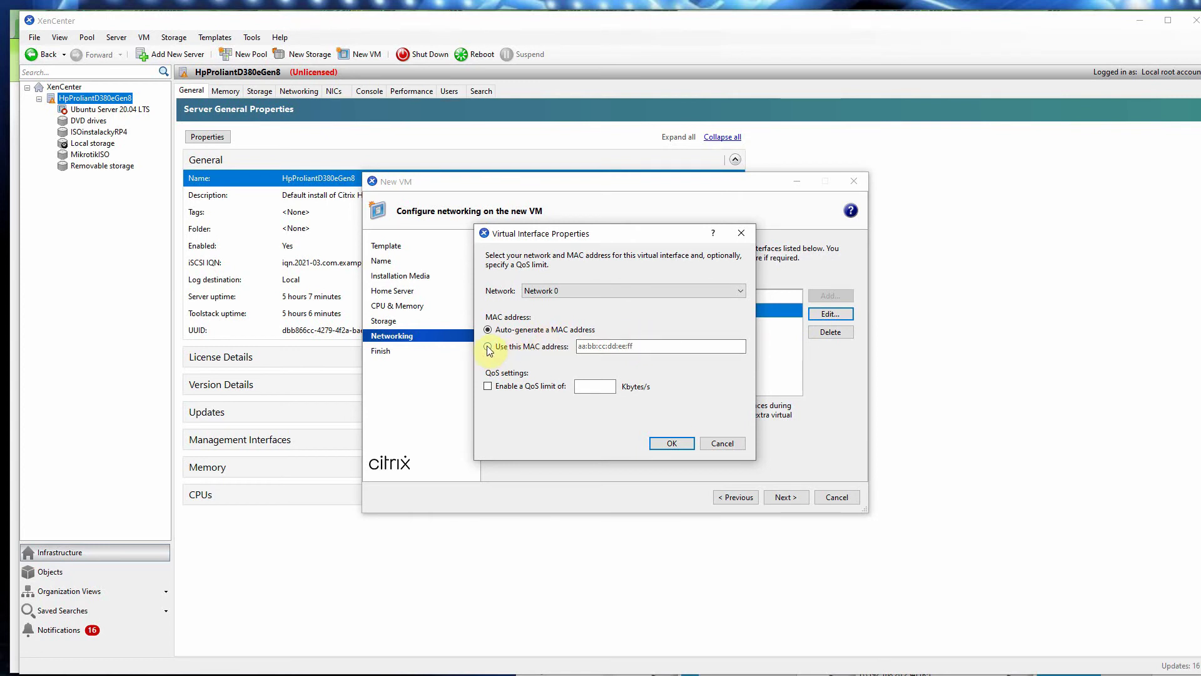
click(525, 293)
click(524, 291)
click(672, 443)
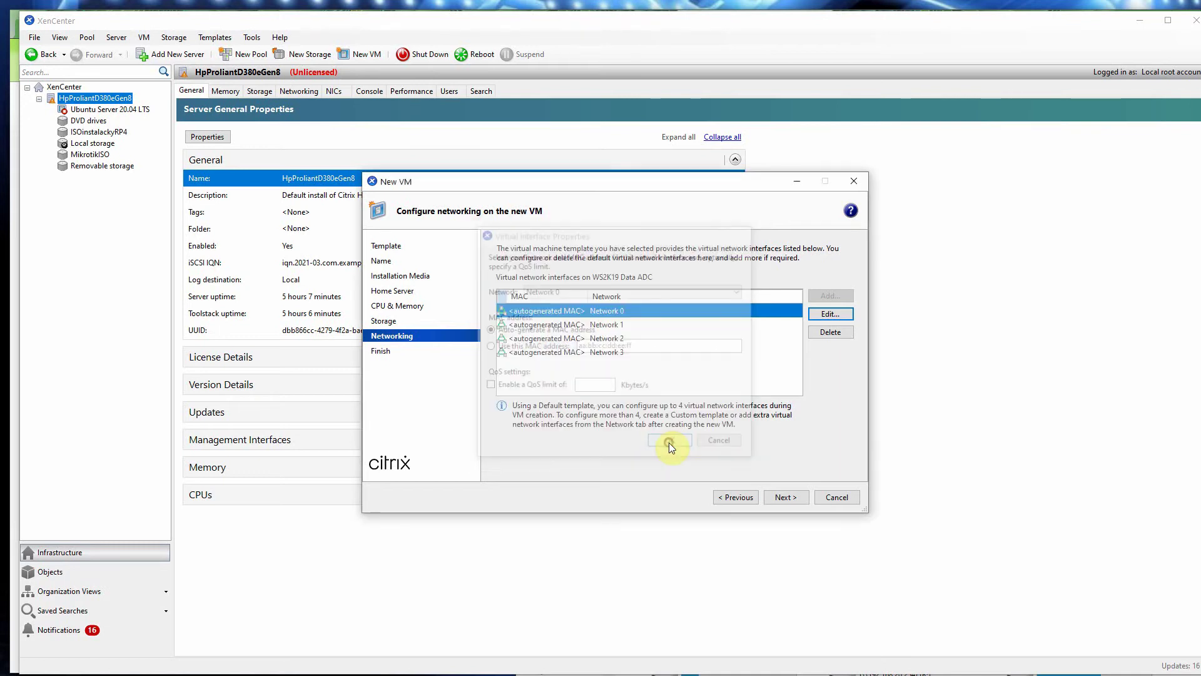
click(787, 499)
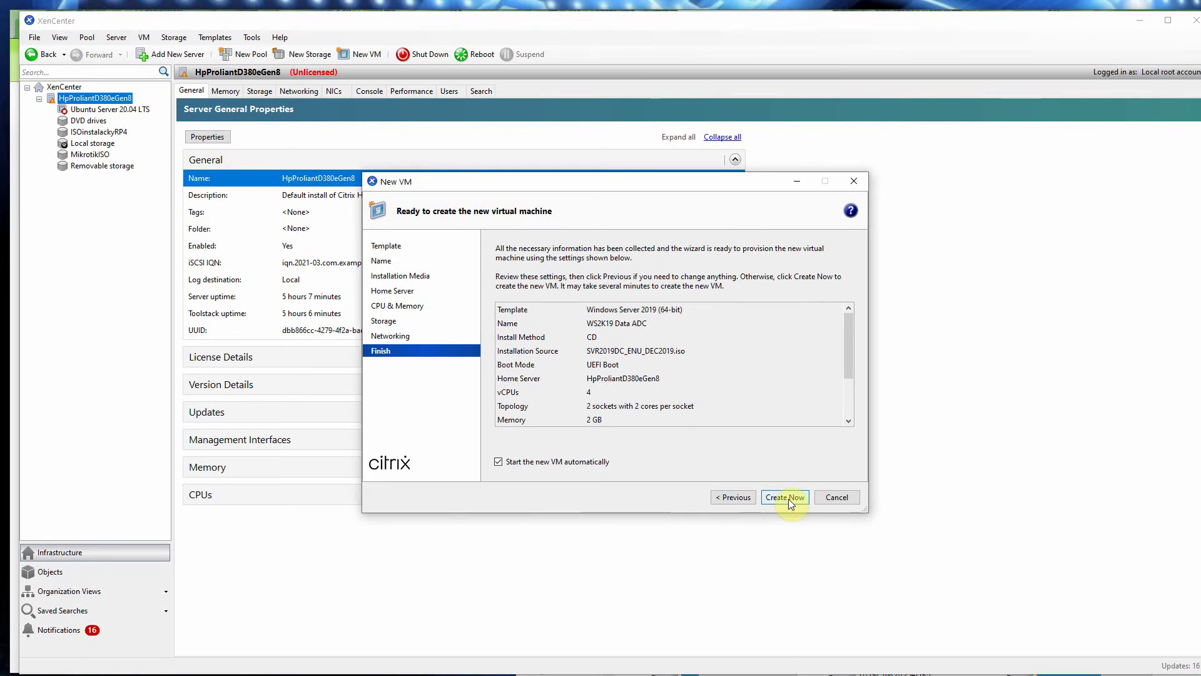
Step: Create WS2K19 Data ADC with automatic start disabled and view its properties
click(498, 461)
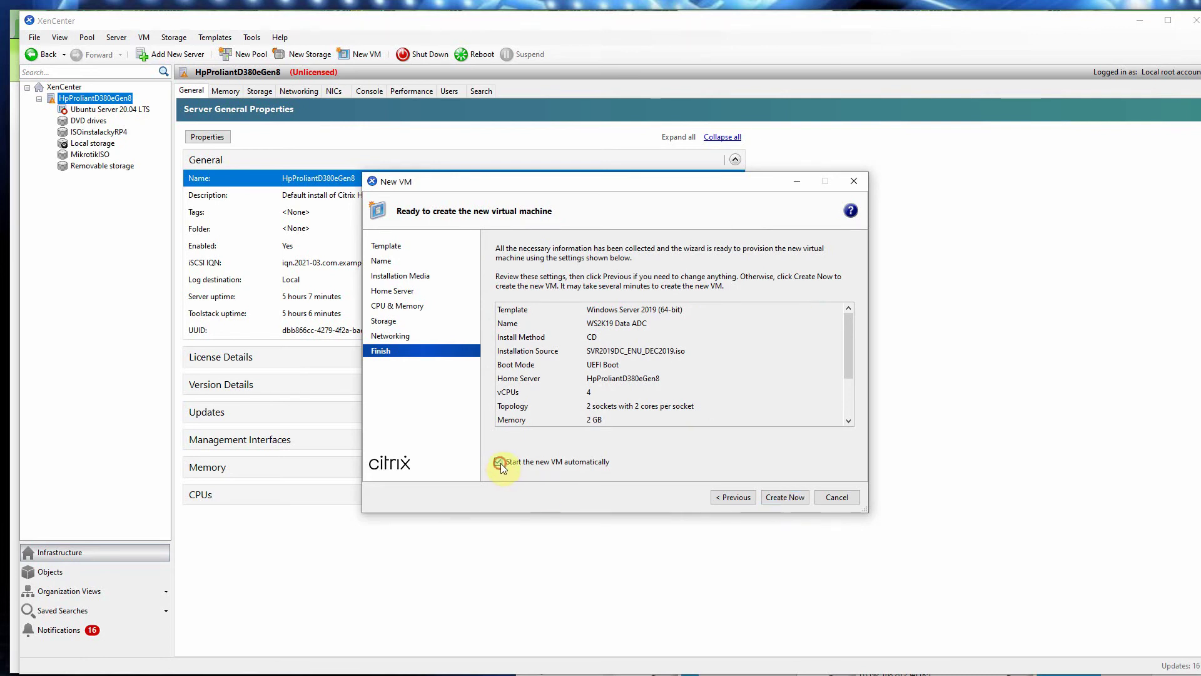
click(784, 497)
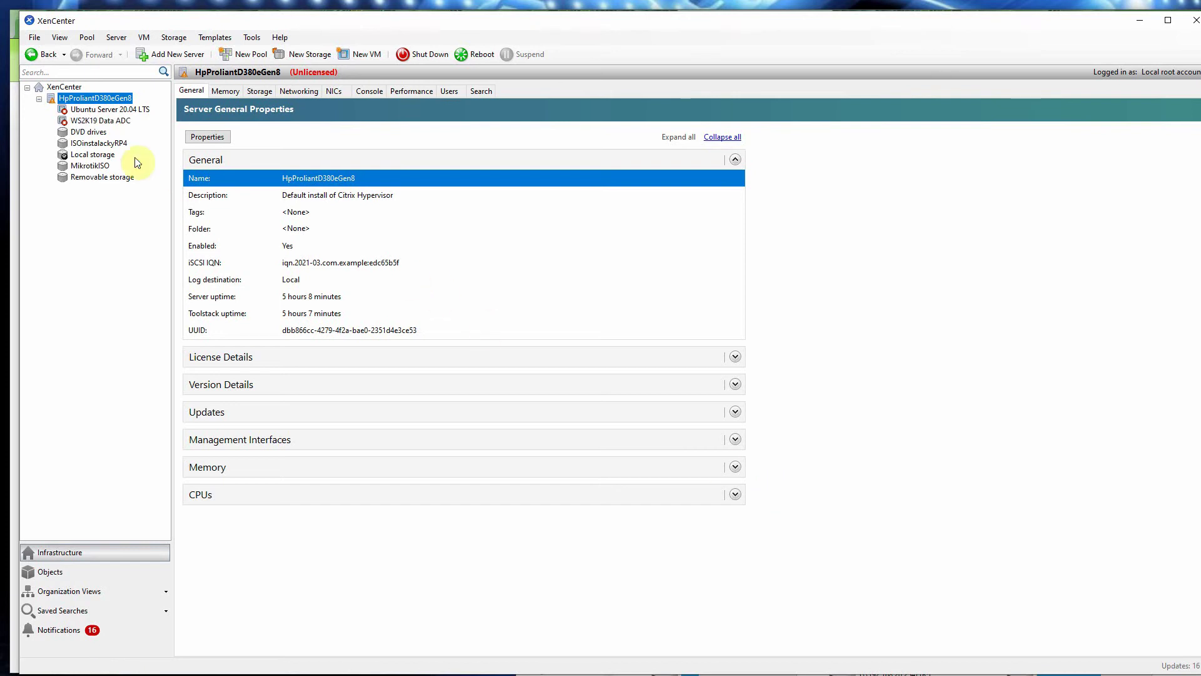
click(98, 120)
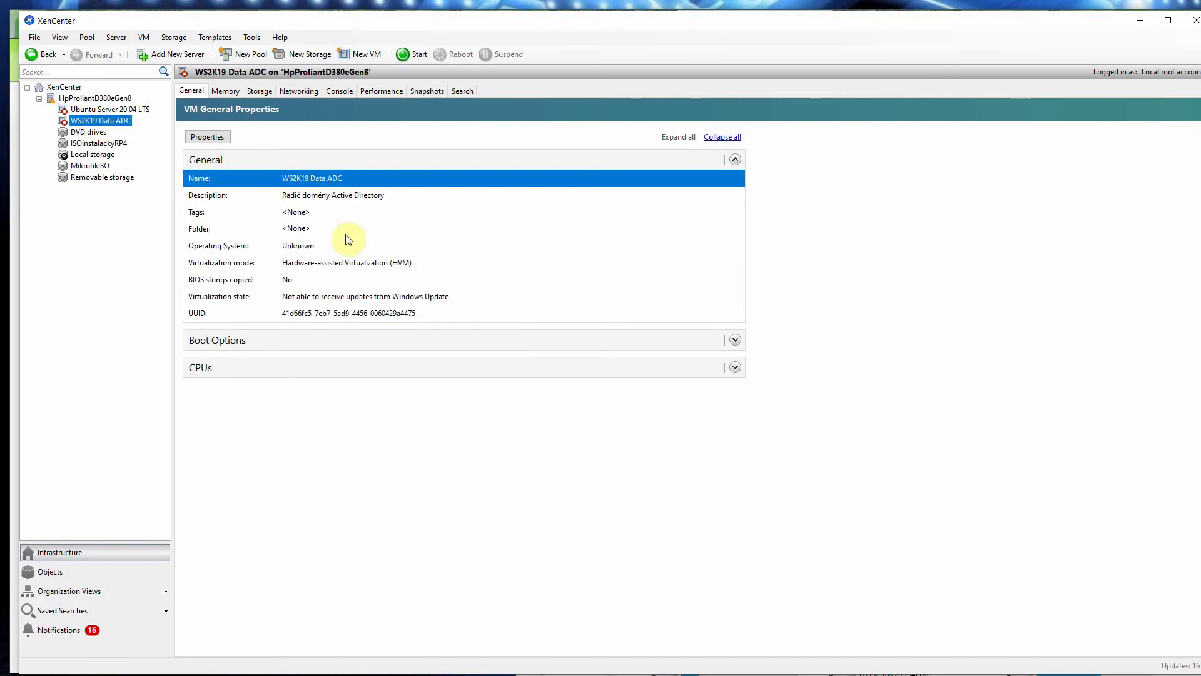
Step: Check interface 0's MAC address on the VM's Networking tab, then bring up Dia
click(291, 93)
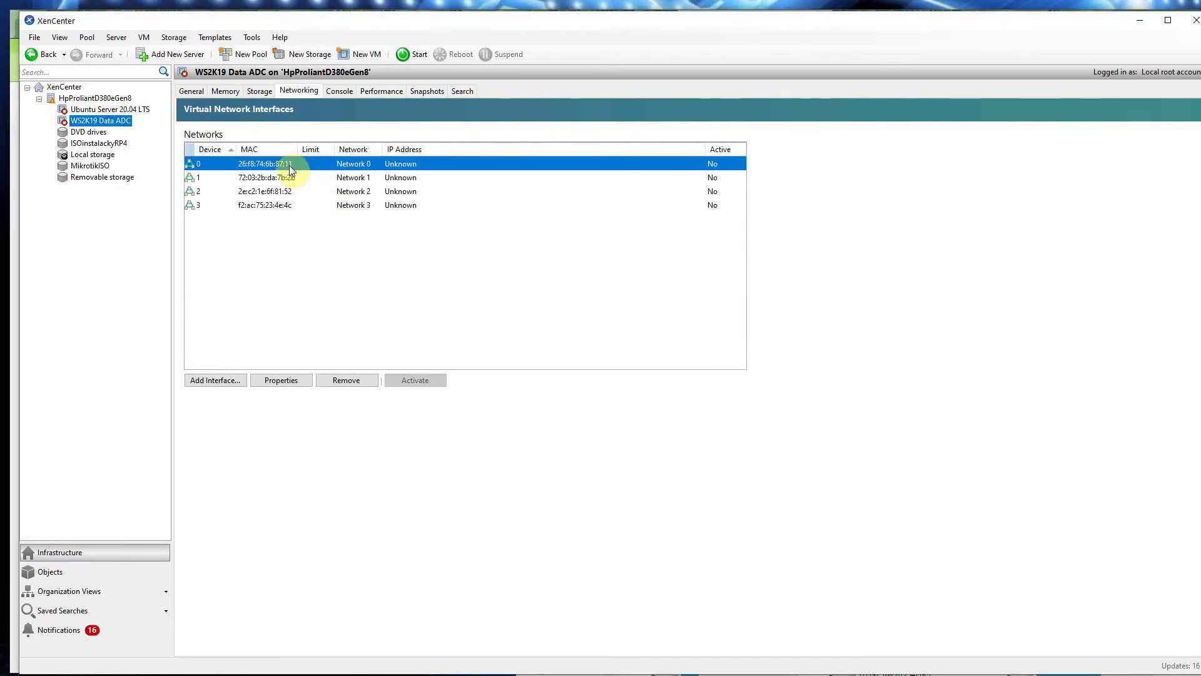
click(281, 380)
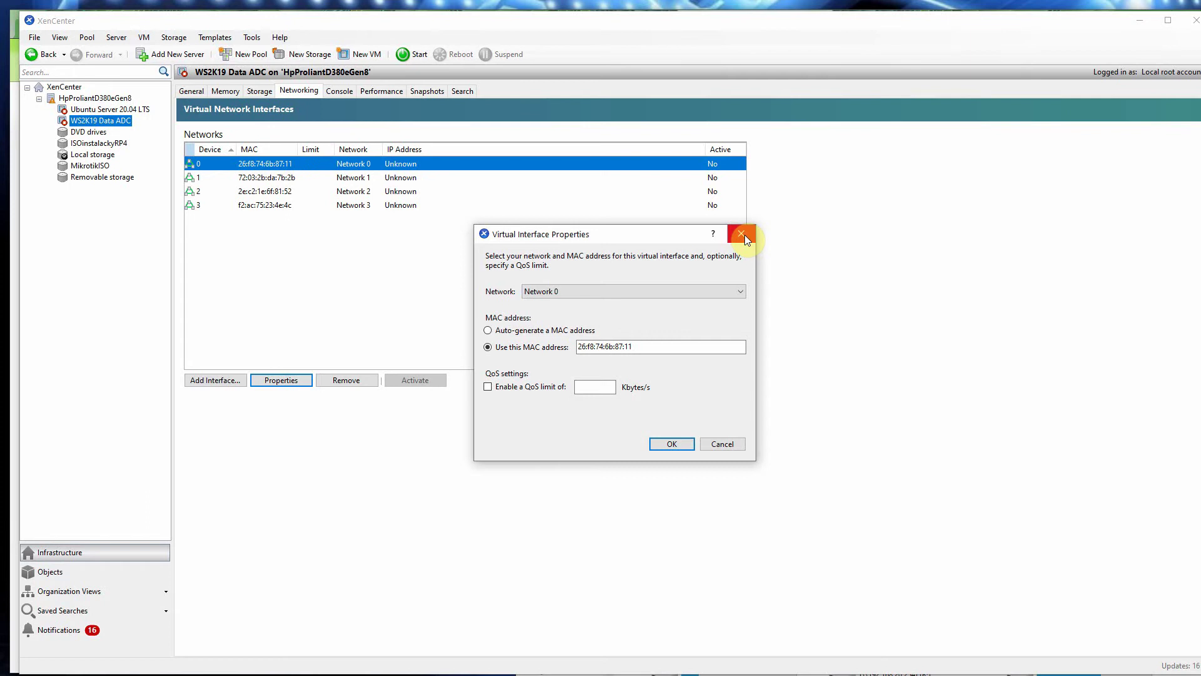
click(742, 235)
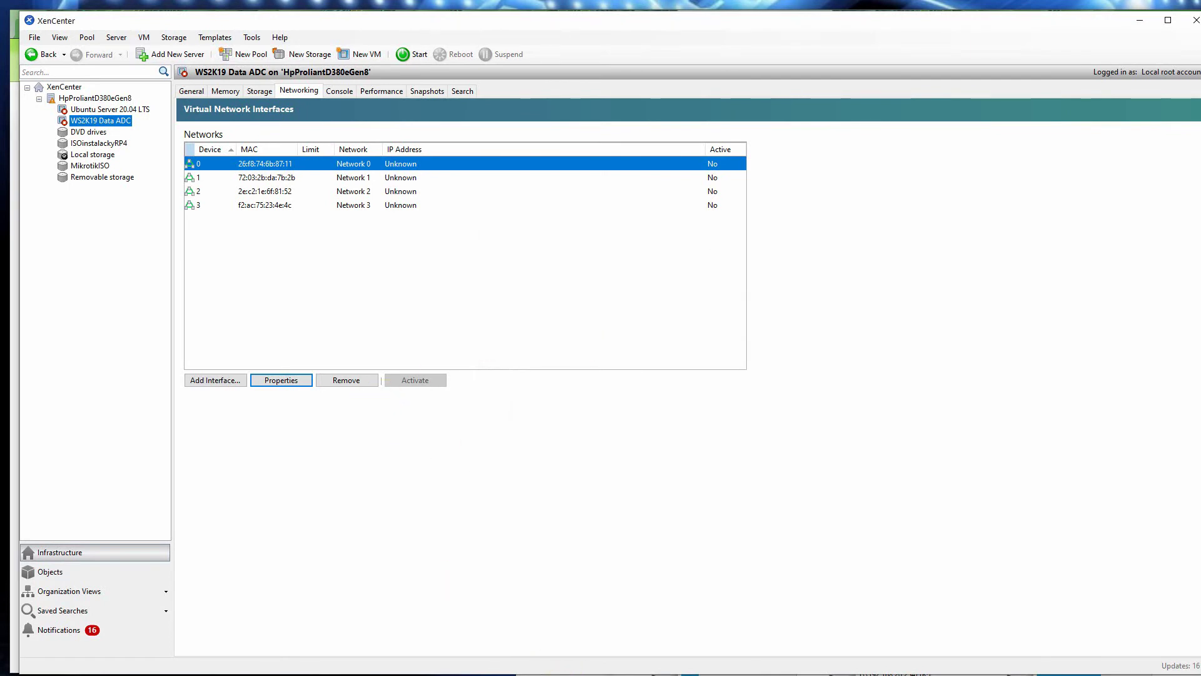
click(538, 672)
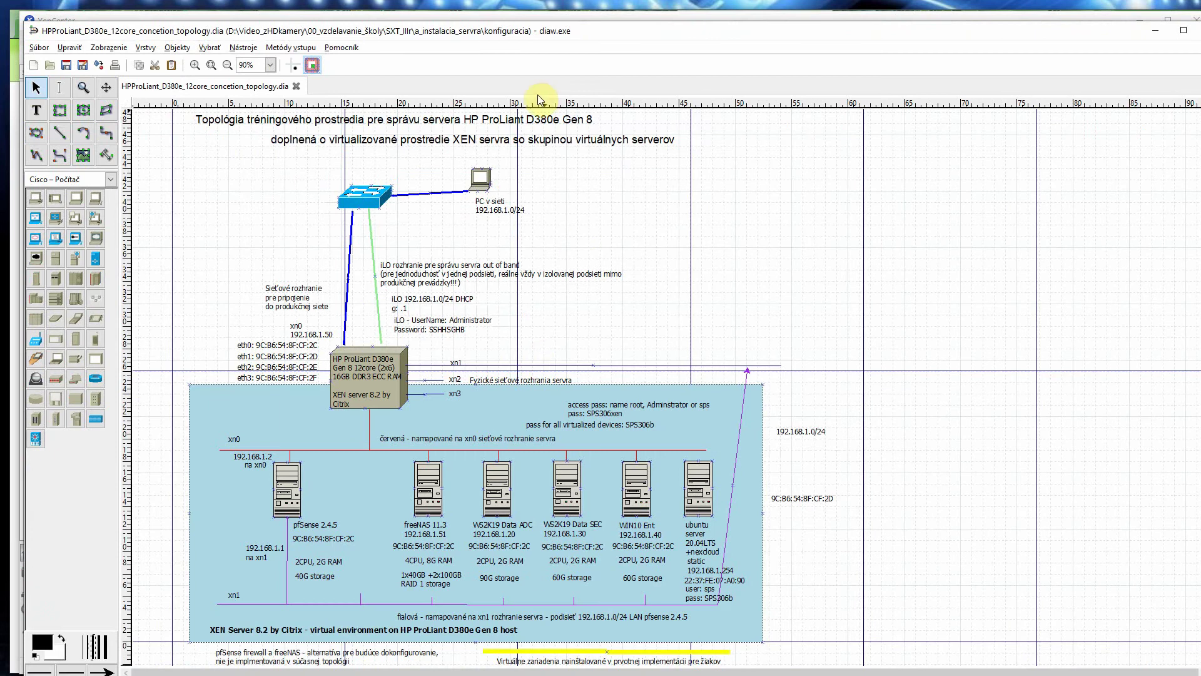
Step: Change the WS2K19 Data ADC MAC label to 26:F8:74:6B:87:11 and save the diagram
drag(571, 30, 971, 7)
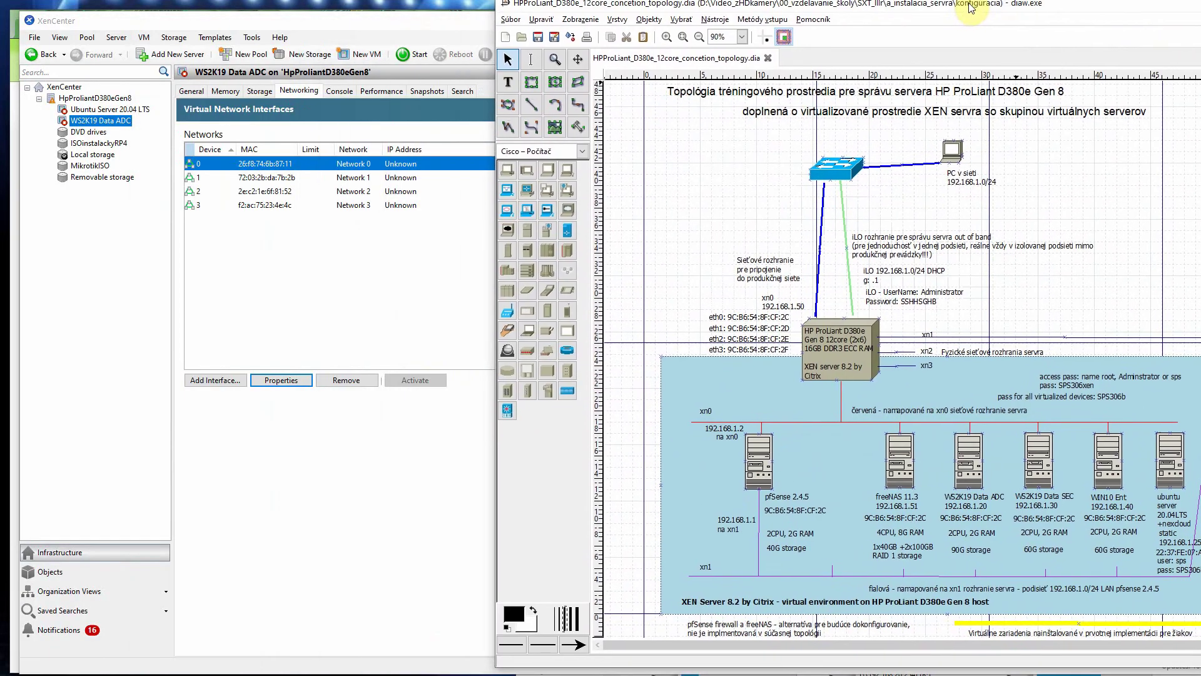
click(507, 82)
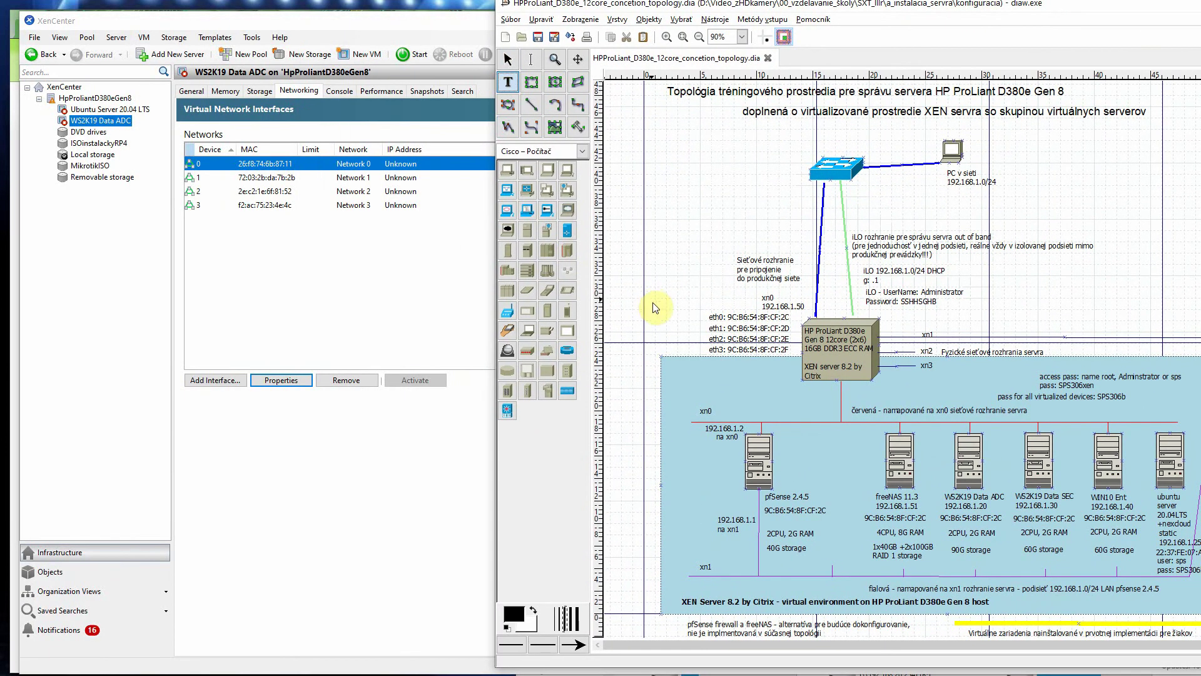
click(982, 521)
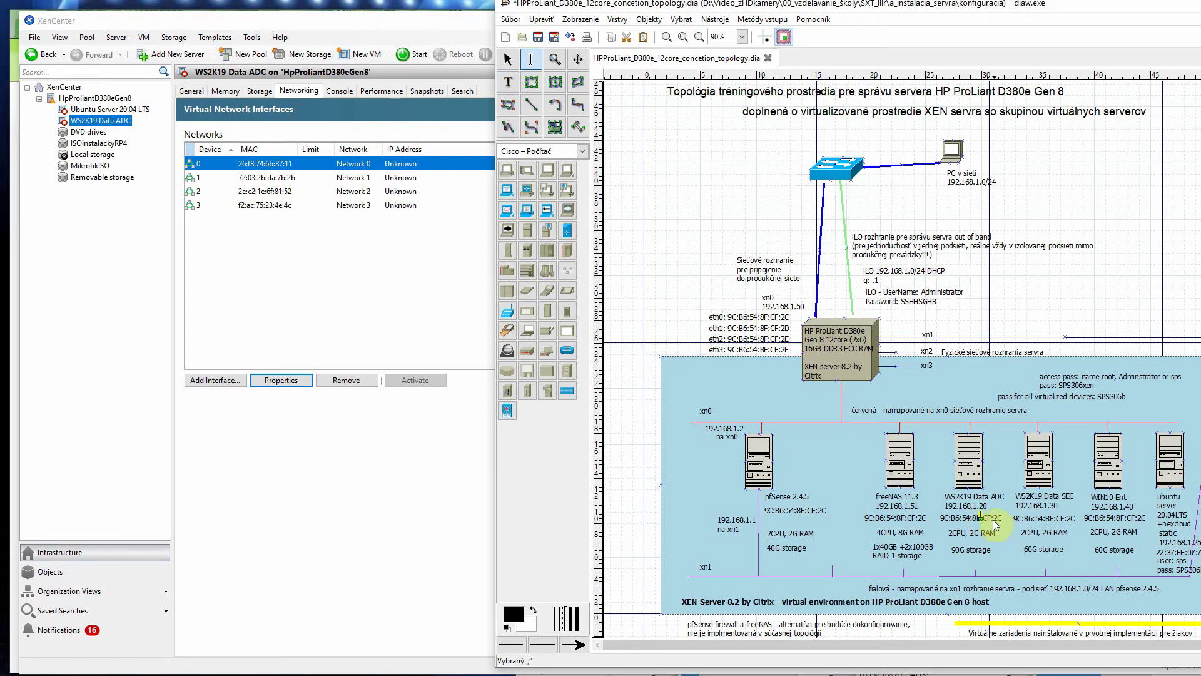
click(997, 523)
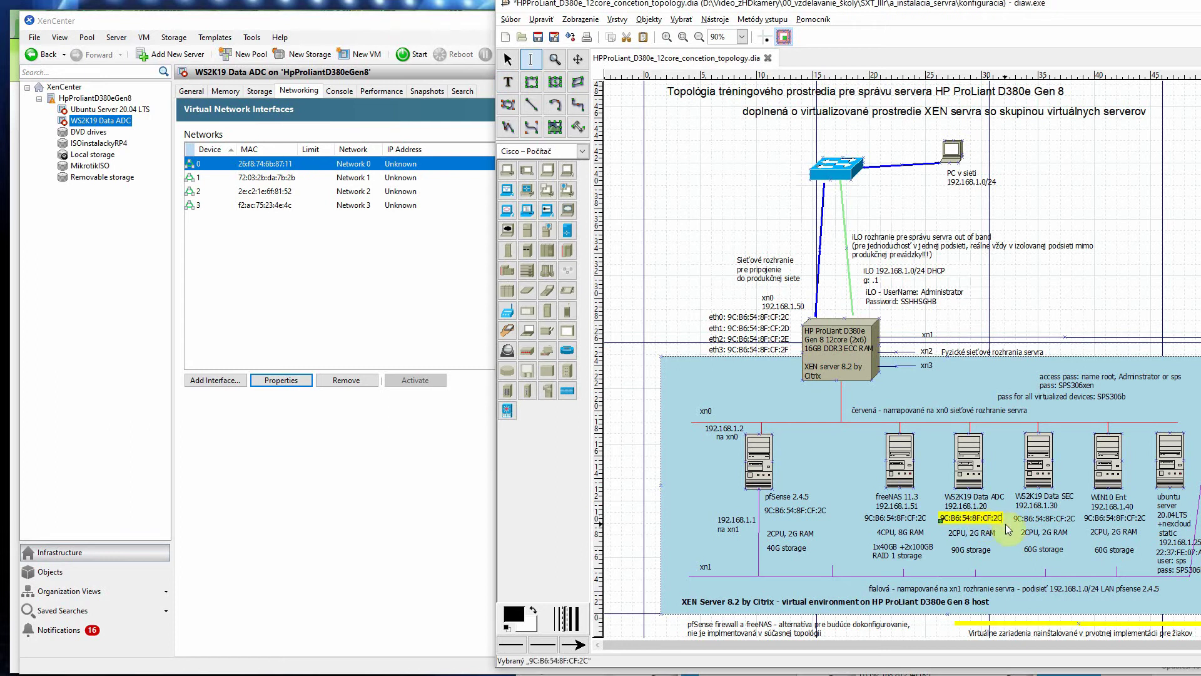
key(BackSpace)
key(BackSpace)
key(BackSpace)
key(BackSpace)
key(BackSpace)
key(BackSpace)
key(BackSpace)
key(BackSpace)
key(BackSpace)
key(BackSpace)
key(BackSpace)
key(BackSpace)
key(BackSpace)
key(BackSpace)
key(BackSpace)
key(BackSpace)
key(BackSpace)
text(26:F8:74)
key(Escape)
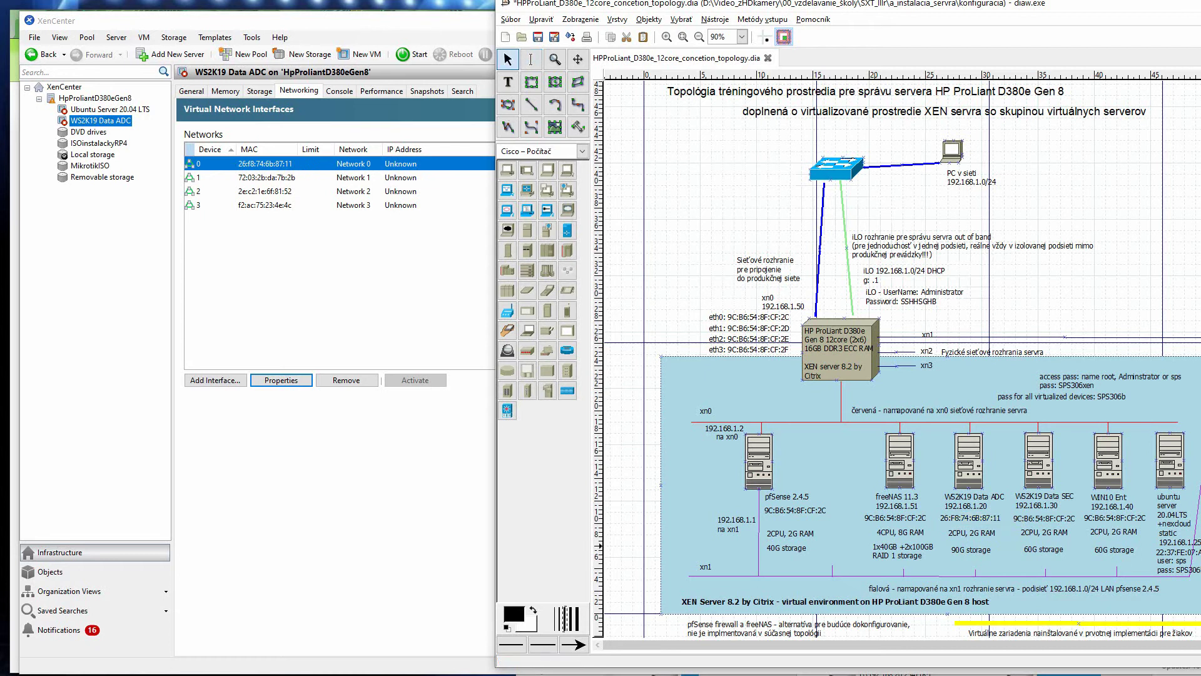
key(ctrl+s)
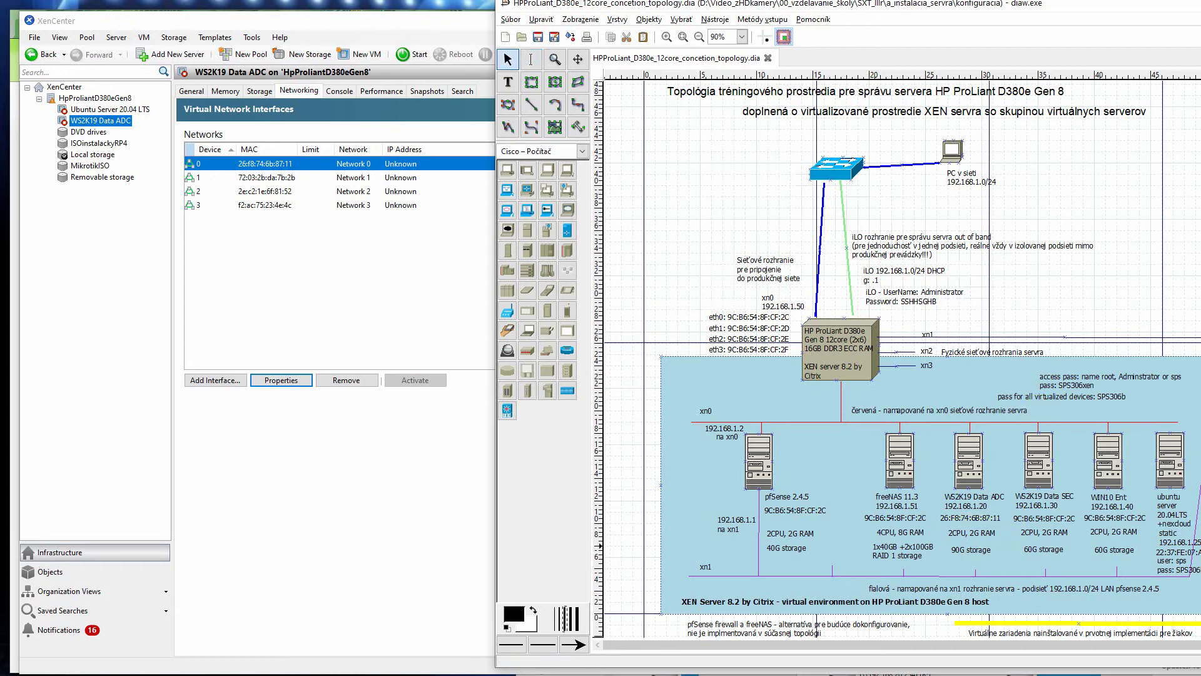
key(alt+Tab)
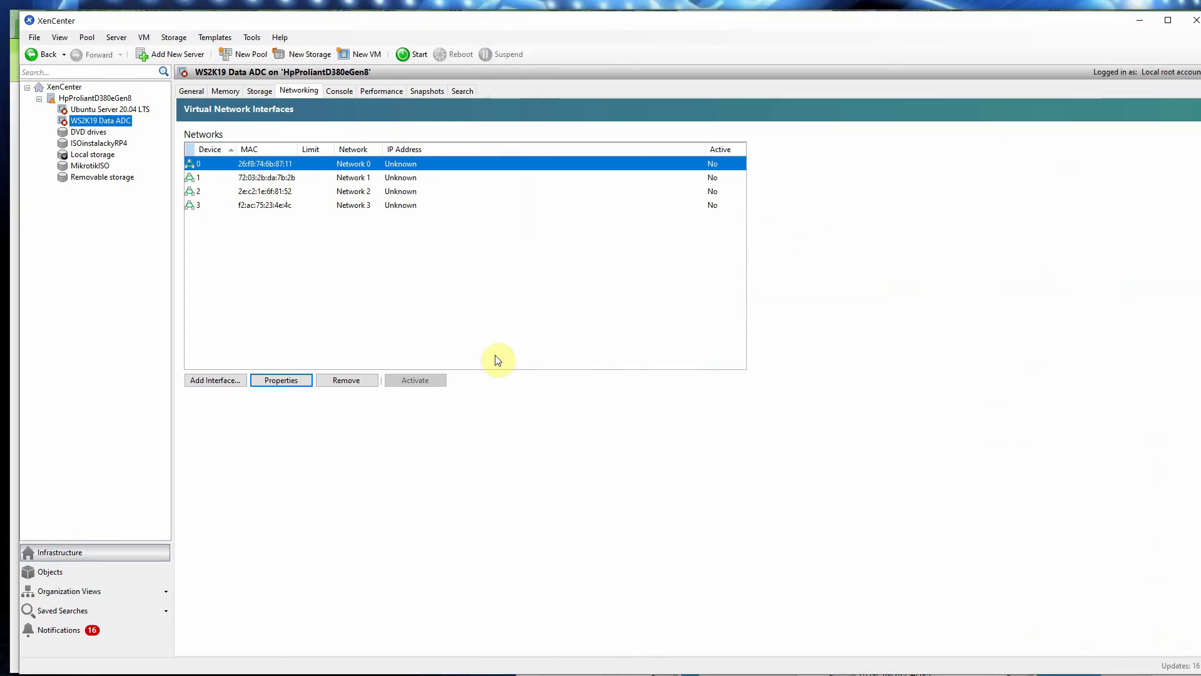
Step: Start the WS2K19 Data ADC VM and view its console at the boot-from-DVD prompt
click(91, 120)
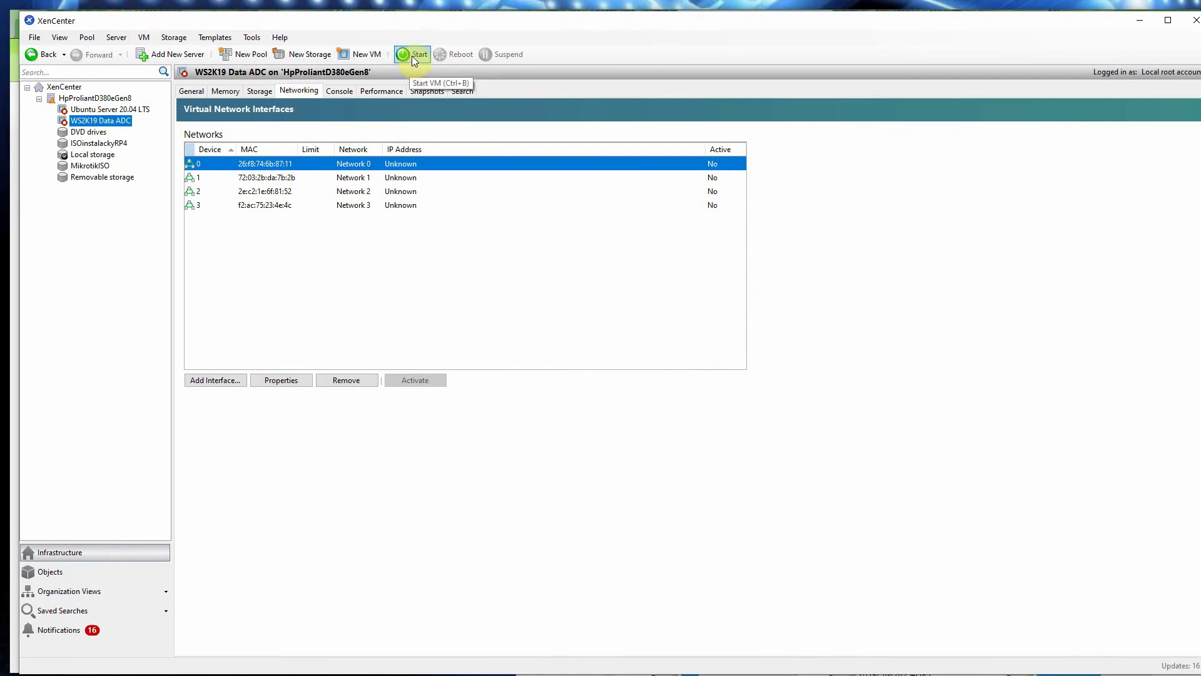
click(144, 37)
mouse_move(165, 66)
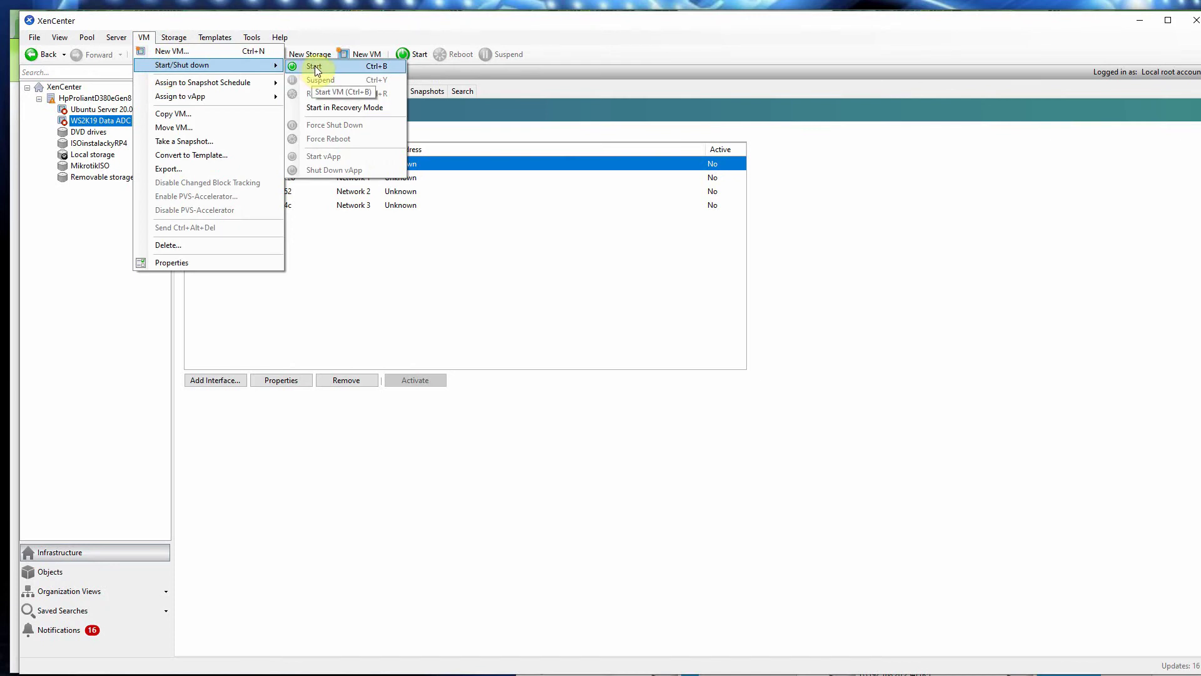
click(416, 56)
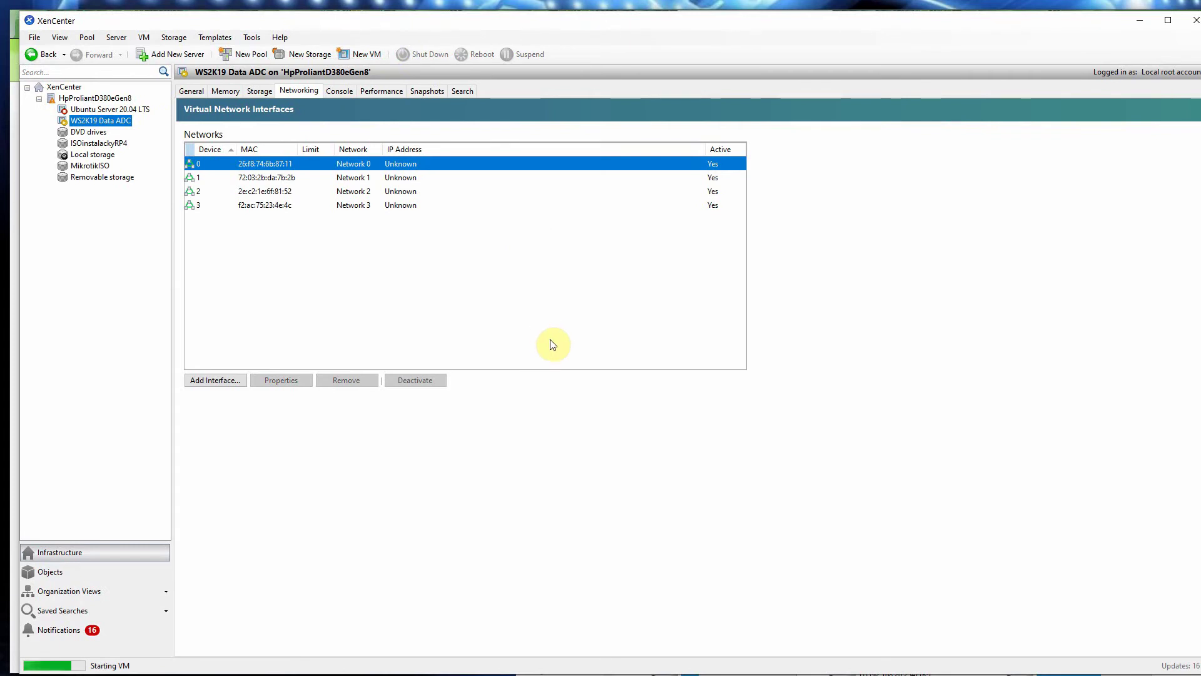
click(340, 91)
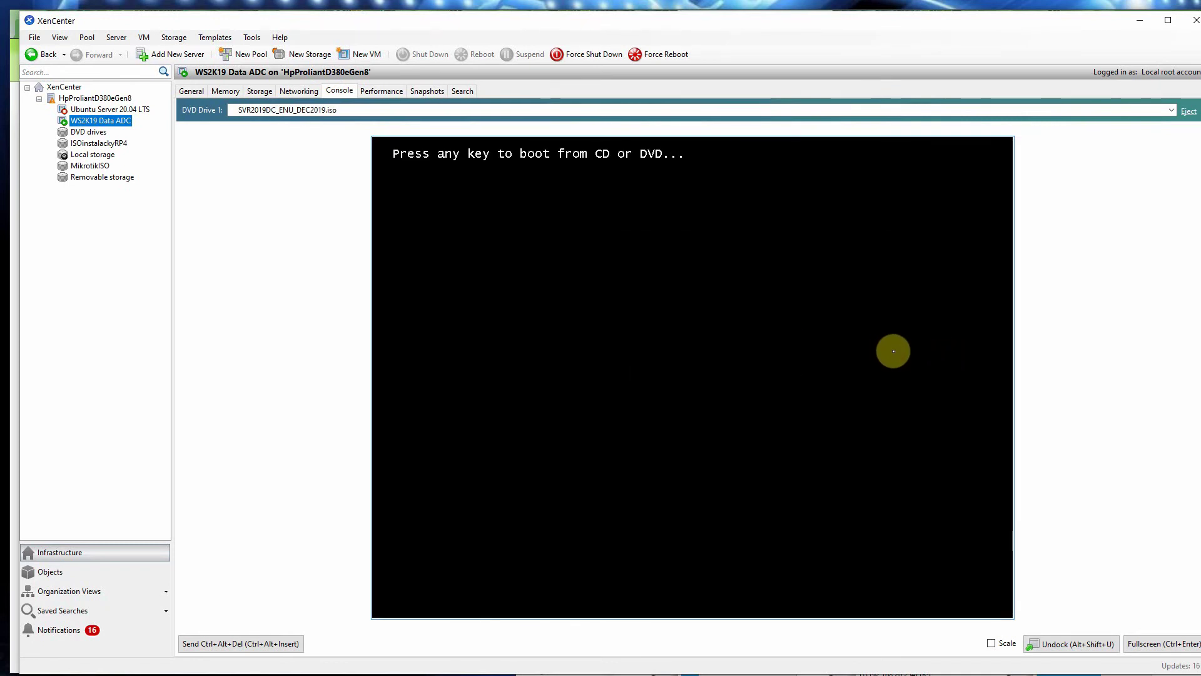
Step: Boot the VM from the Windows Server 2019 DVD until Windows Setup loads
key(Return)
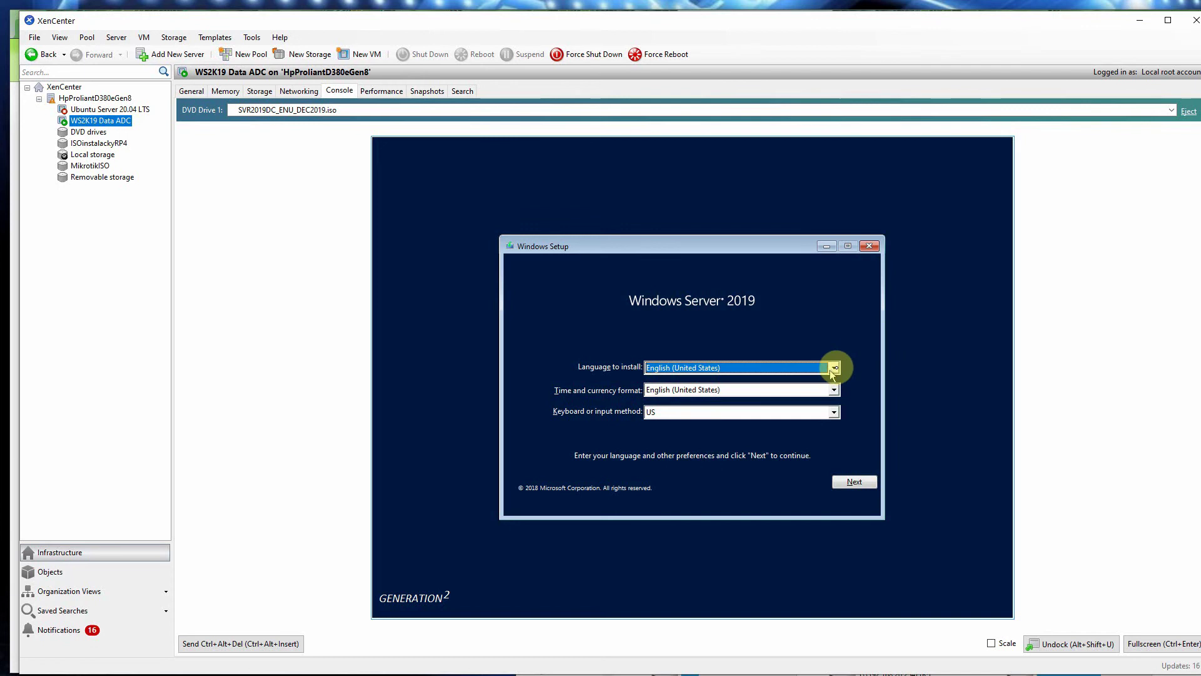
Step: Choose Slovak keyboard and Slovak (Slovakia) time format, keeping English (United States) install language
click(834, 411)
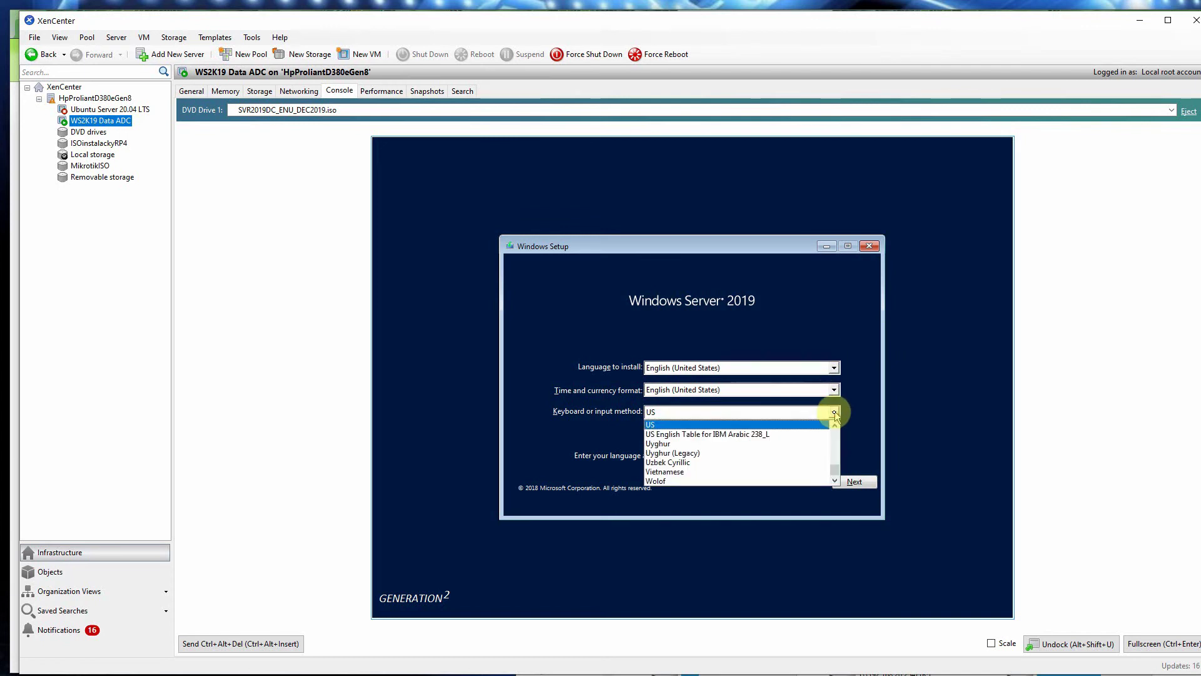
mouse_move(839, 466)
mouse_down()
mouse_move(835, 437)
mouse_move(839, 464)
mouse_up()
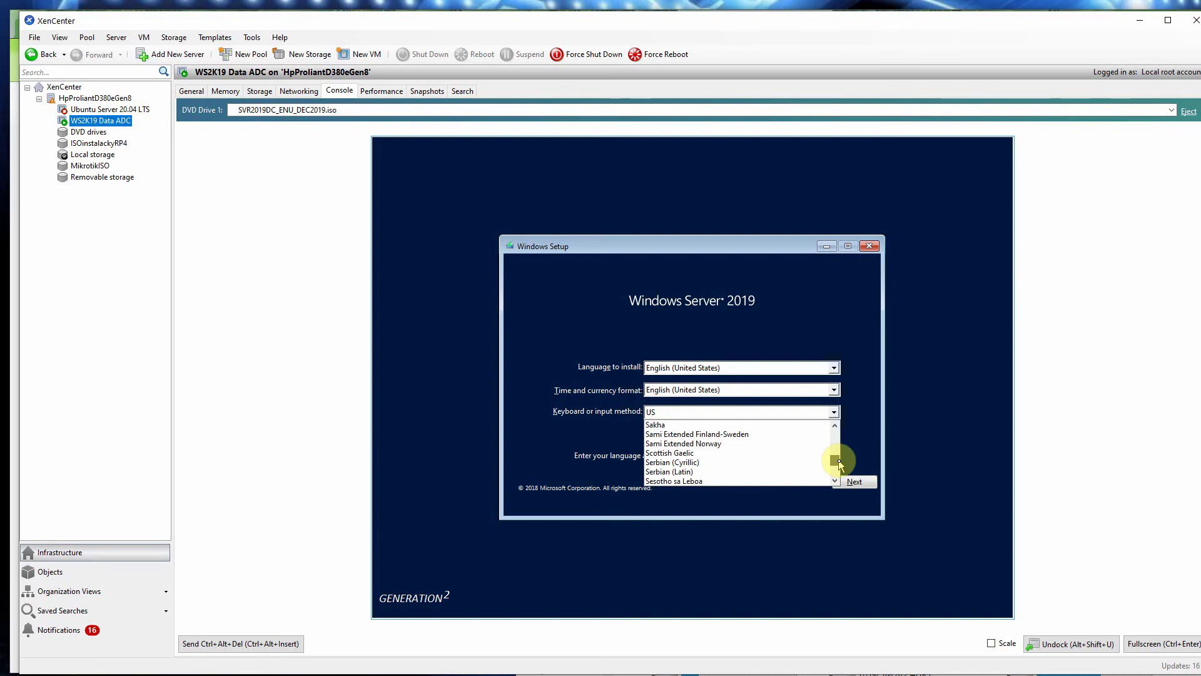
scroll(783, 437, down, 3)
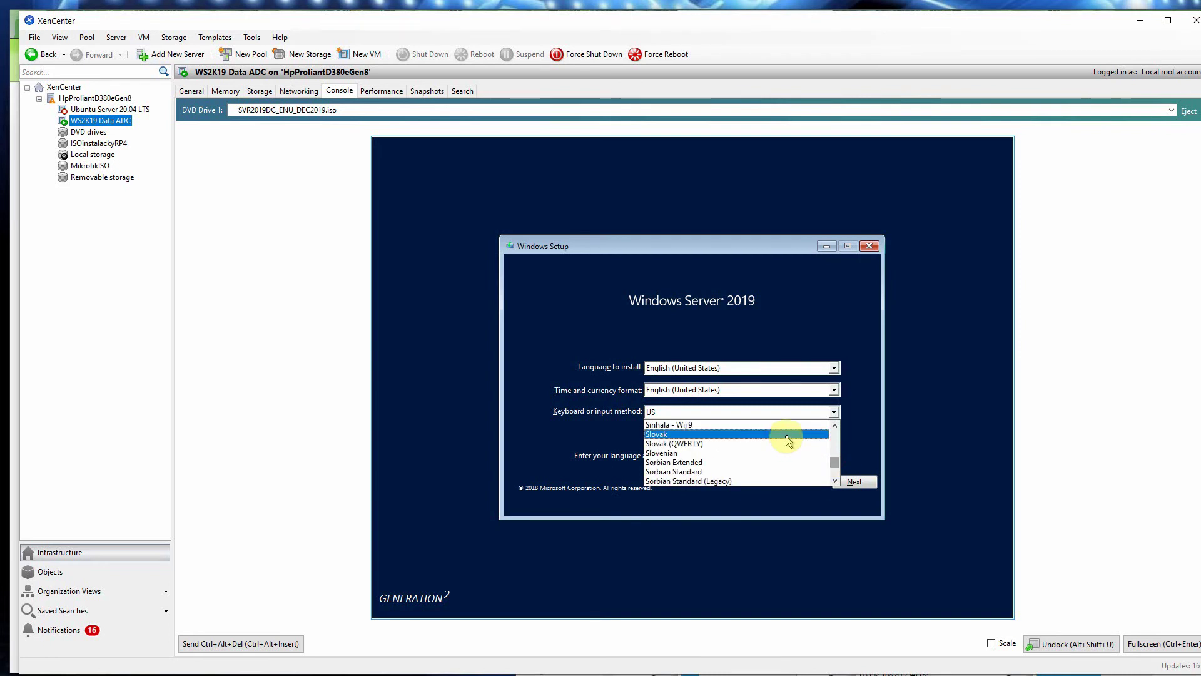
click(734, 434)
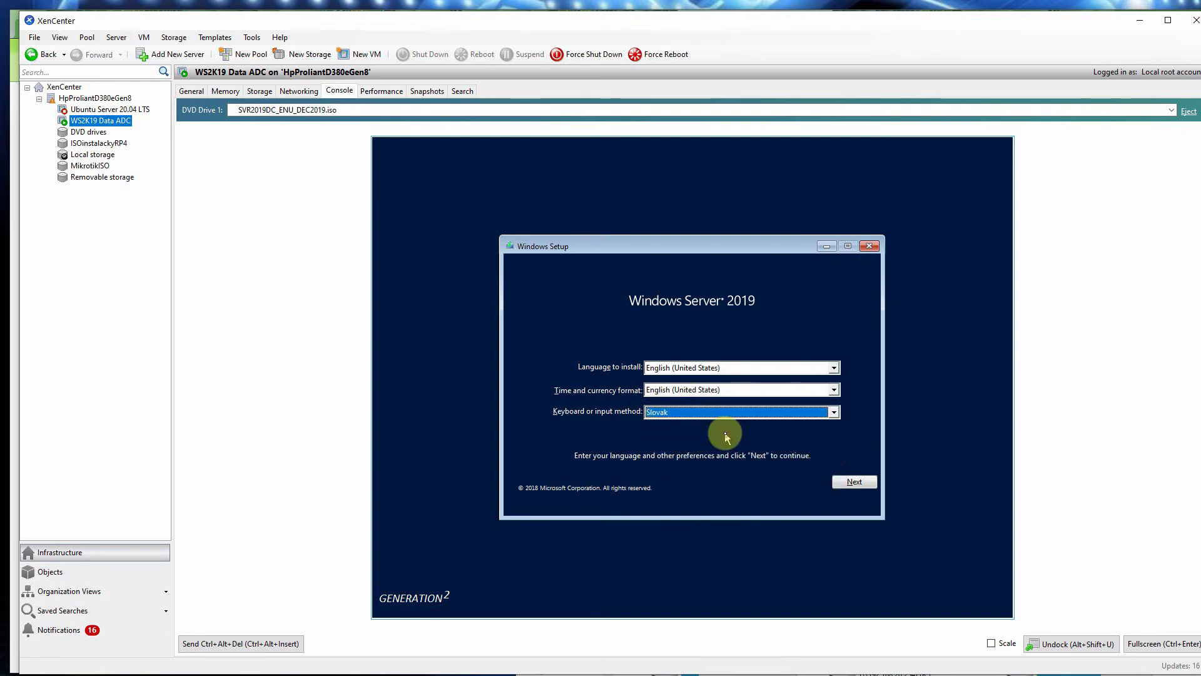
click(782, 390)
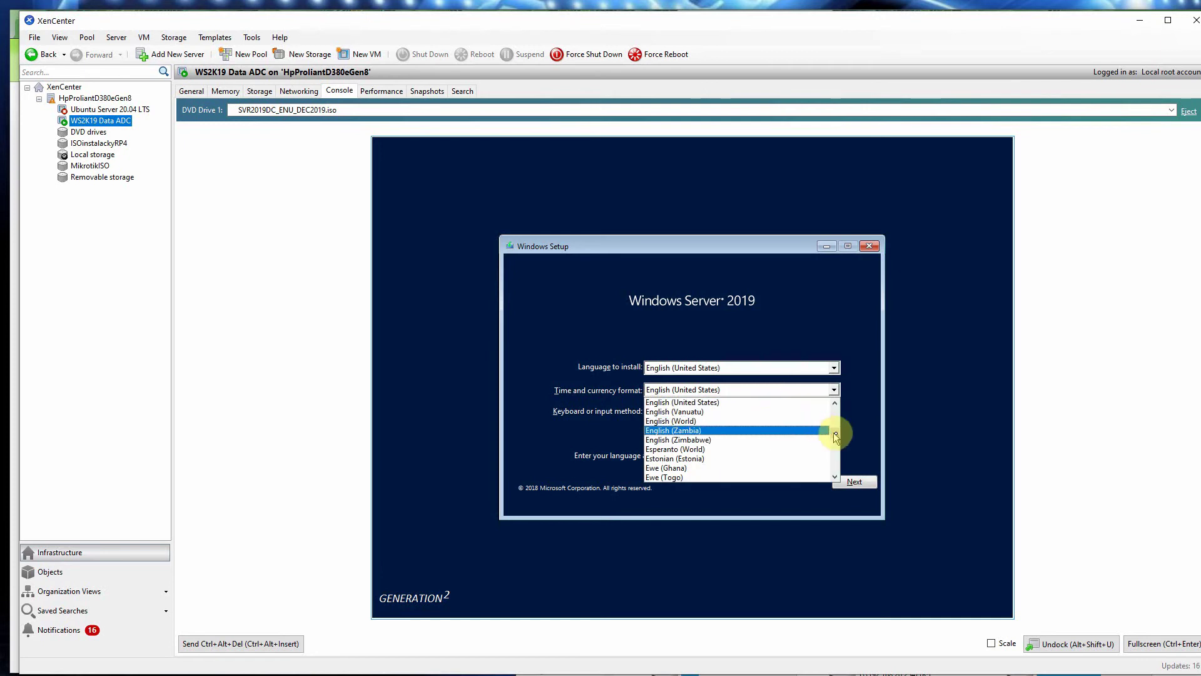
drag(835, 435, 835, 459)
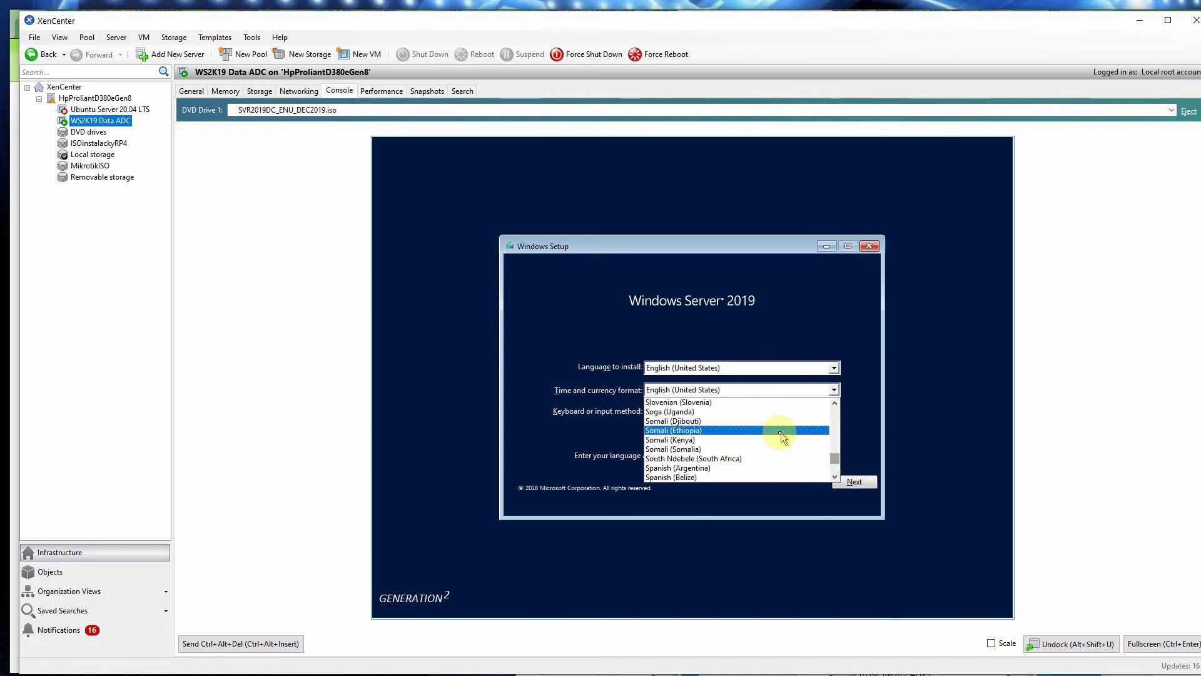
scroll(738, 417, up, 3)
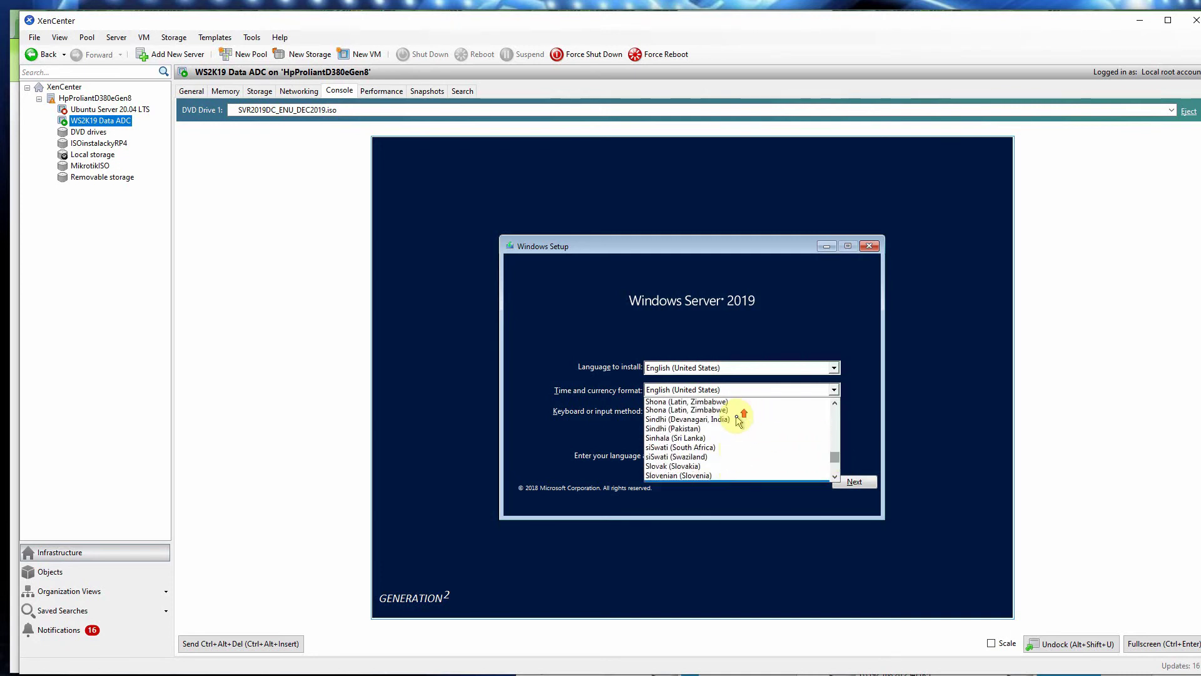
click(728, 477)
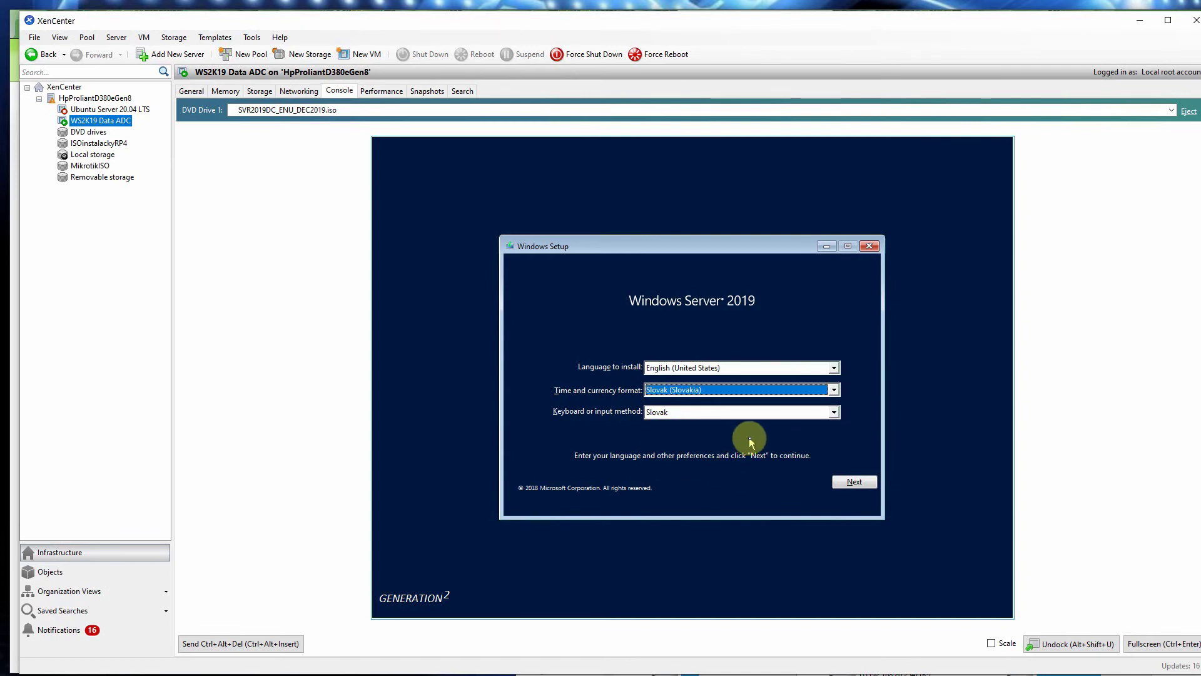
click(832, 369)
click(832, 369)
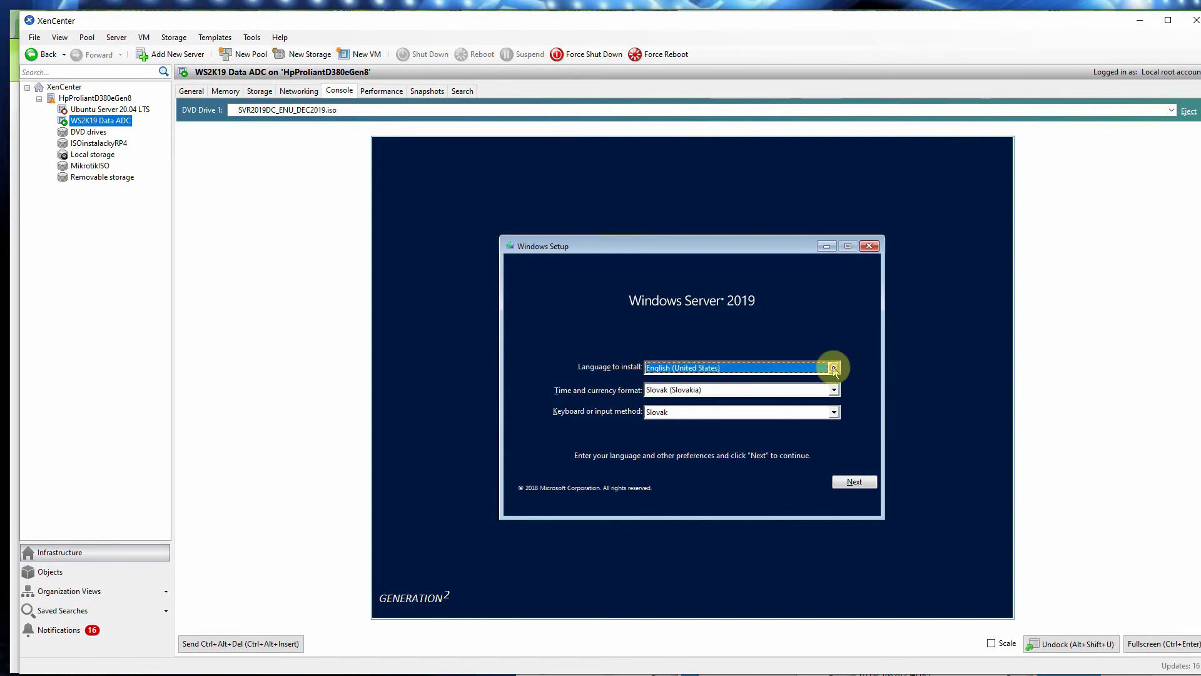
Step: Begin installing with DataCenter Core, accept the license, then return to the edition list
click(854, 482)
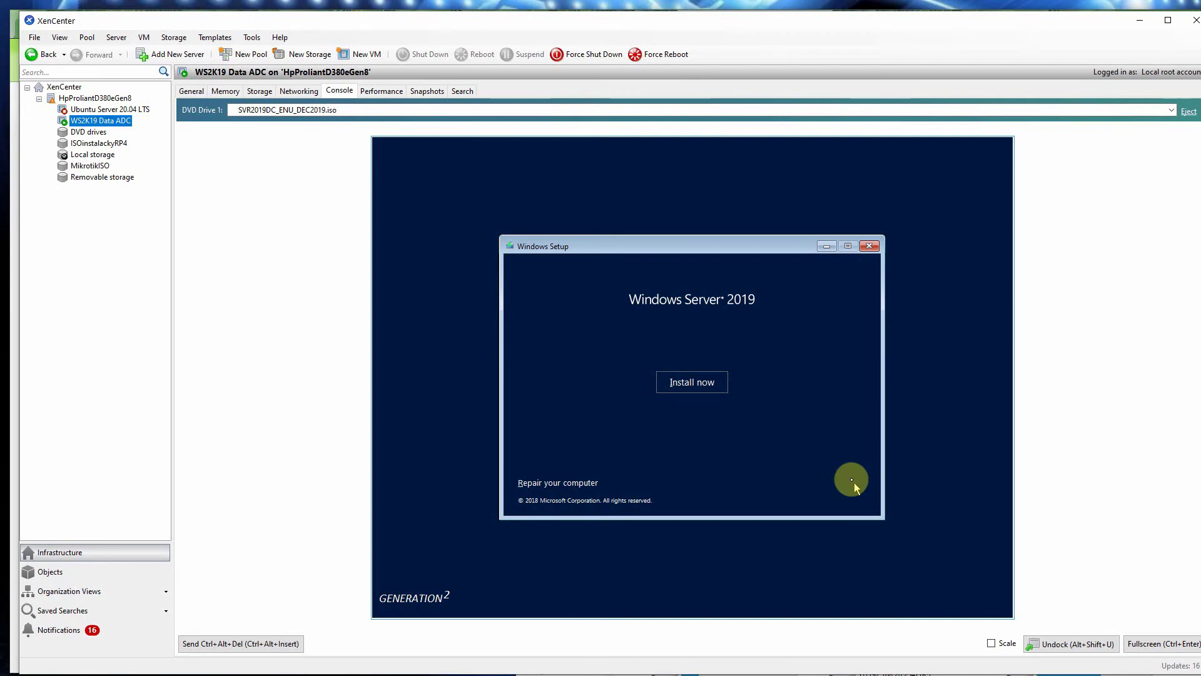
click(692, 385)
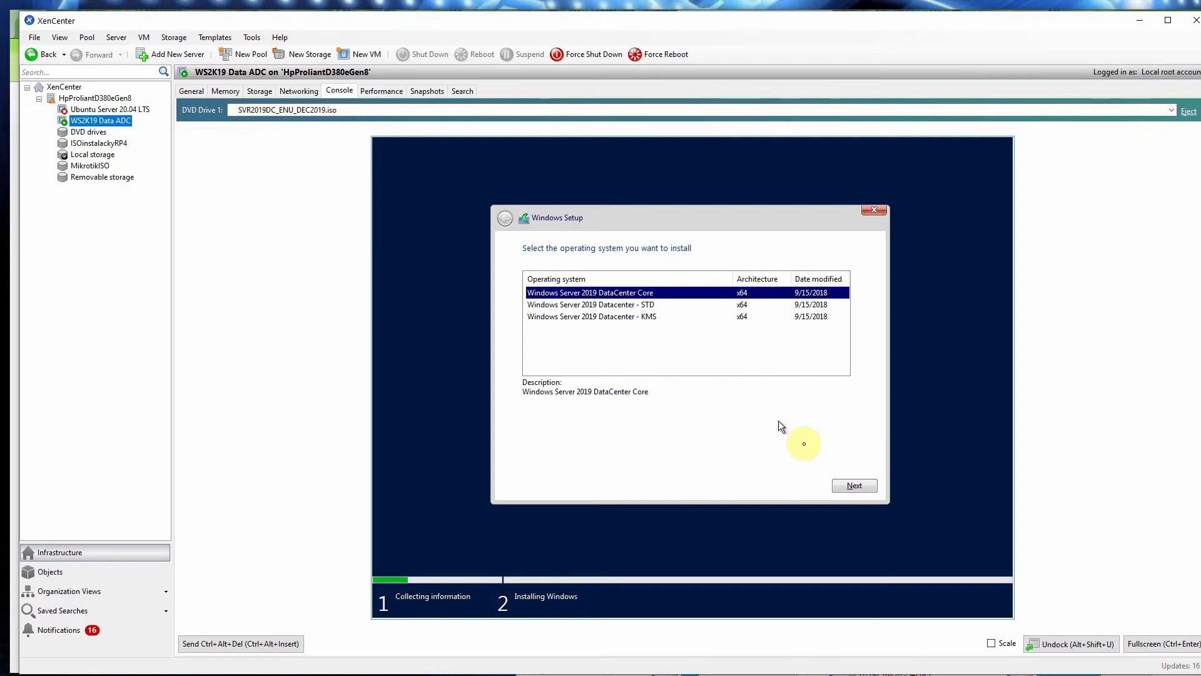
click(860, 487)
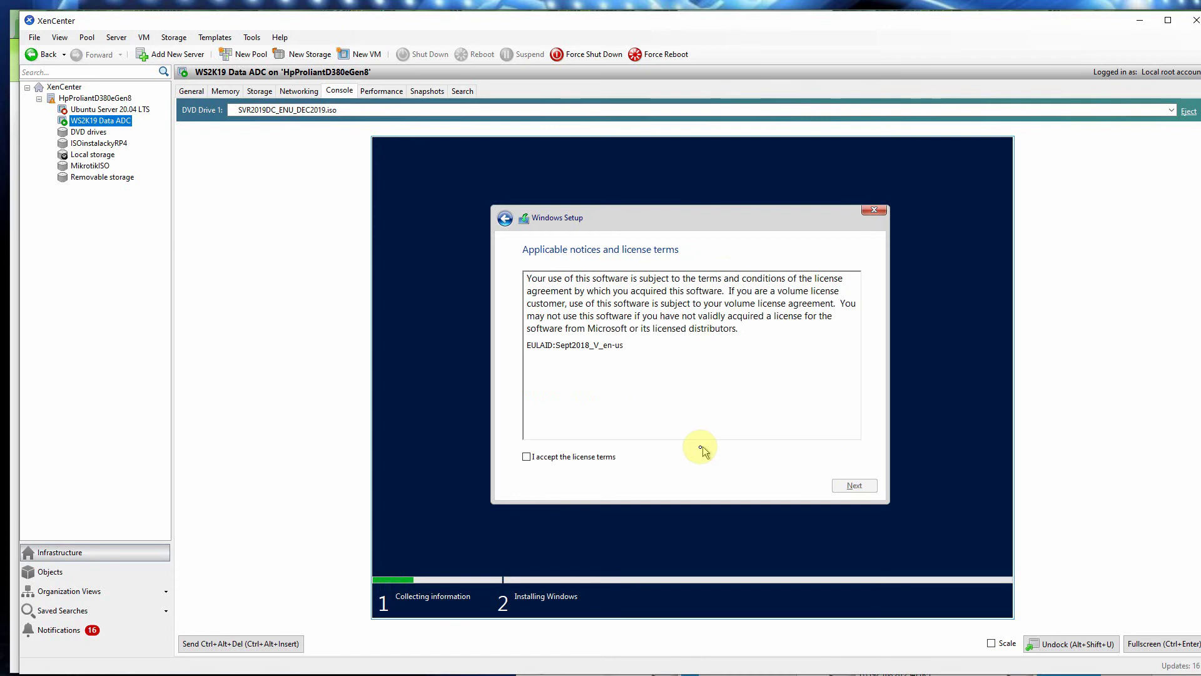
click(527, 457)
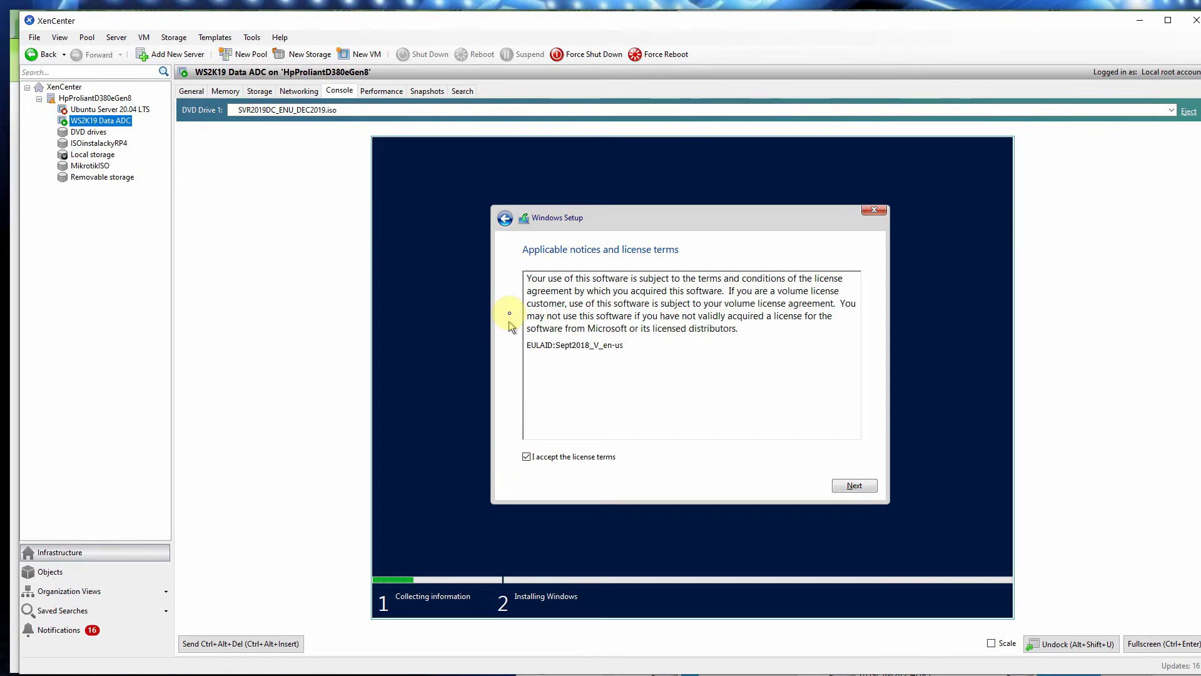
click(504, 219)
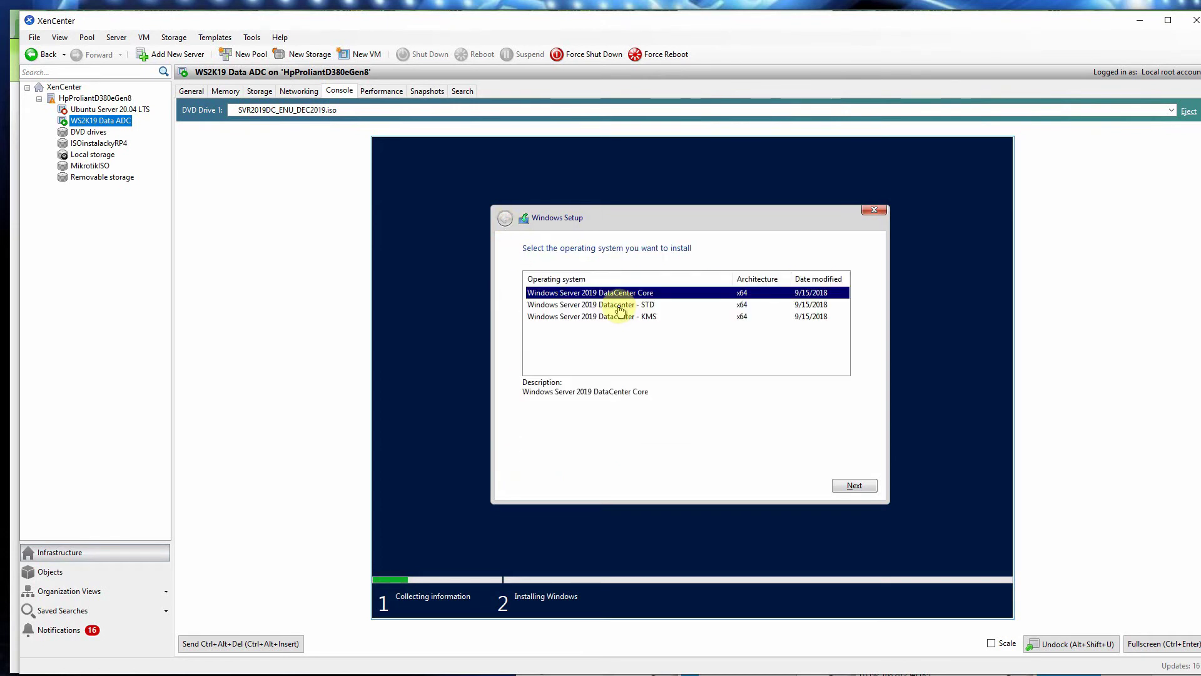
Step: Pick Windows Server 2019 Datacenter - KMS, accept the license terms and continue to installation type
click(623, 305)
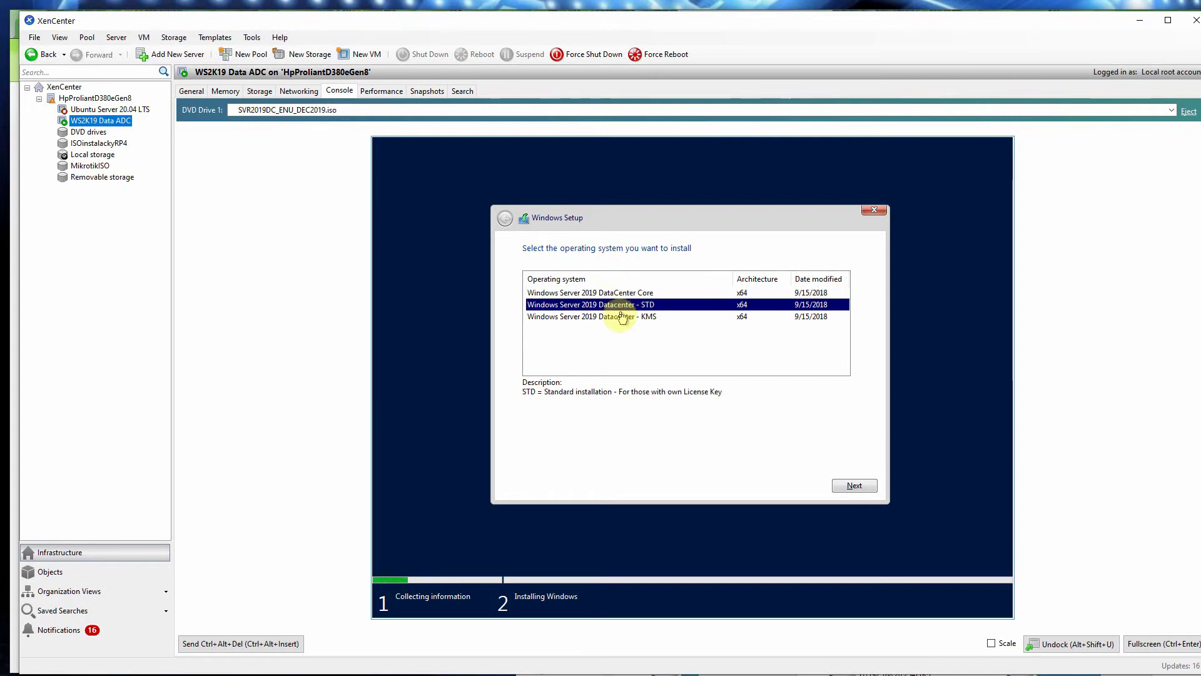
click(620, 317)
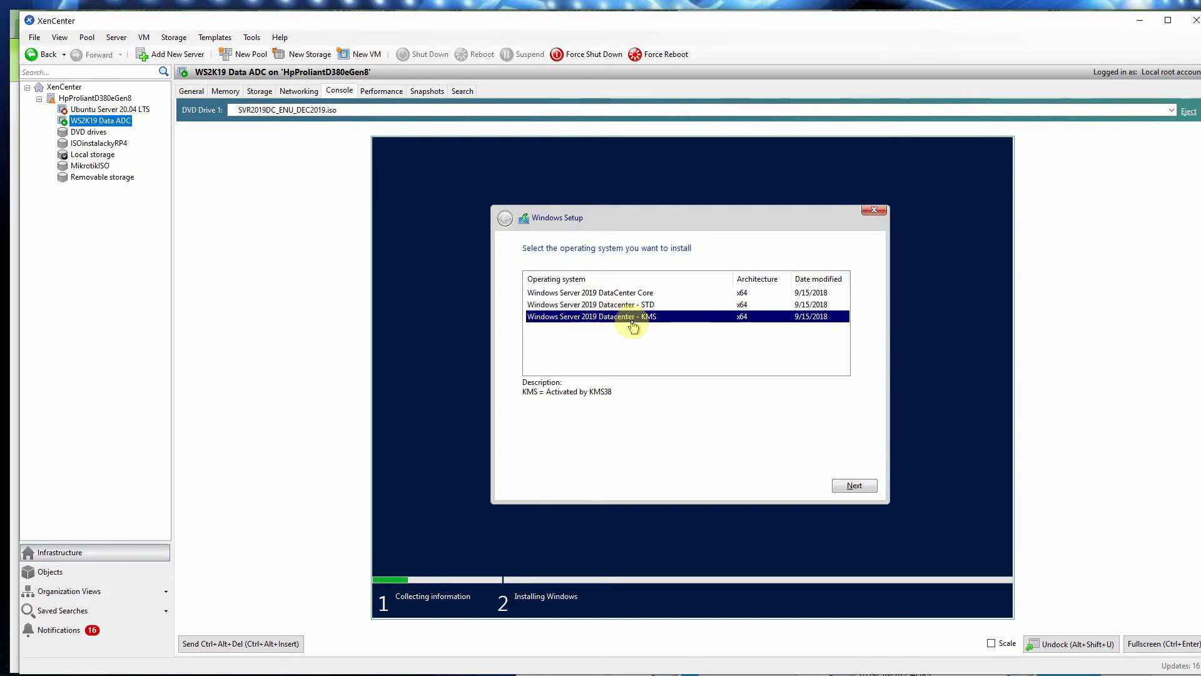
click(854, 486)
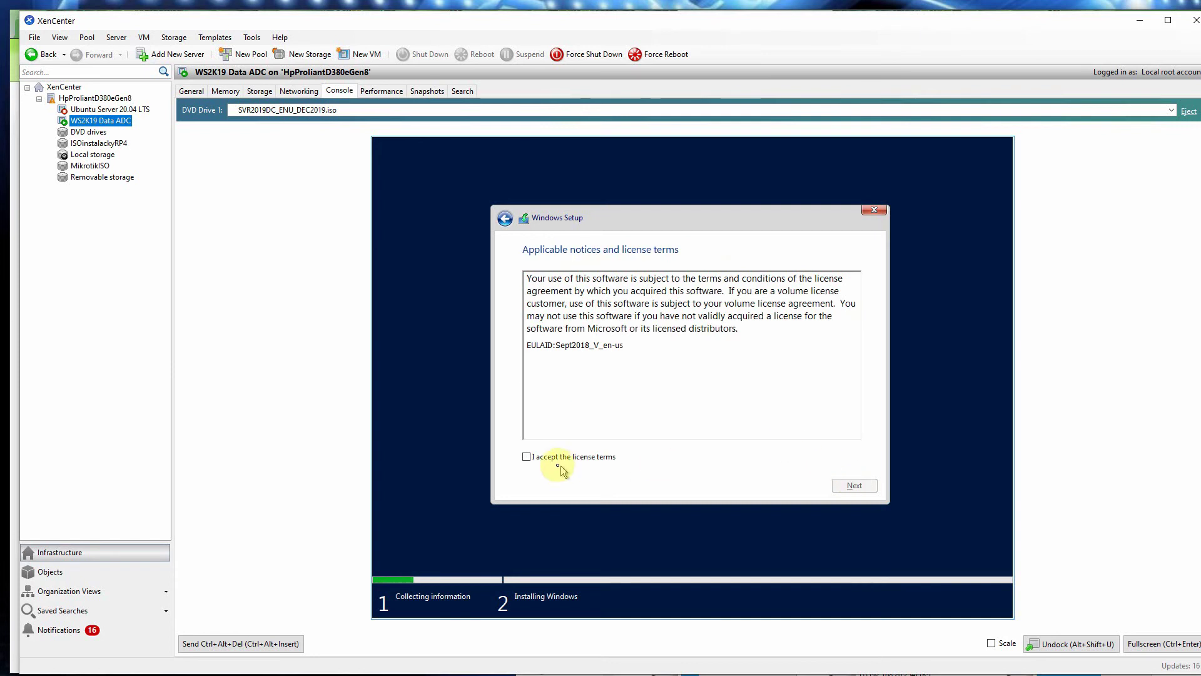
click(527, 458)
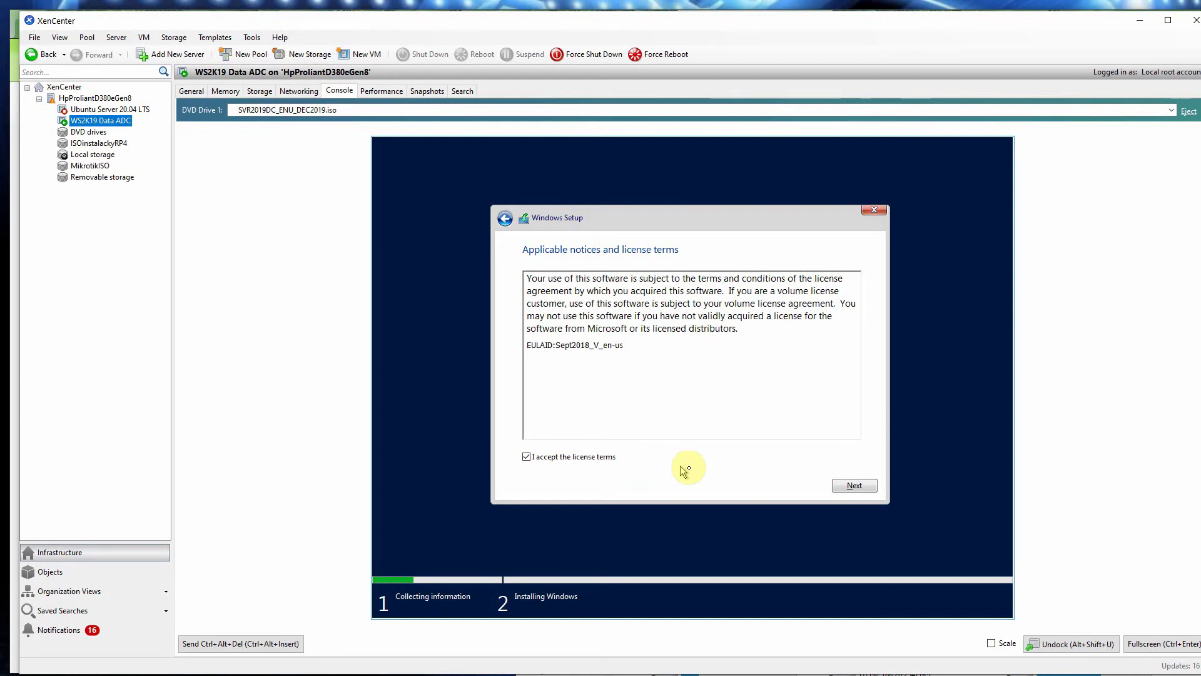
click(849, 486)
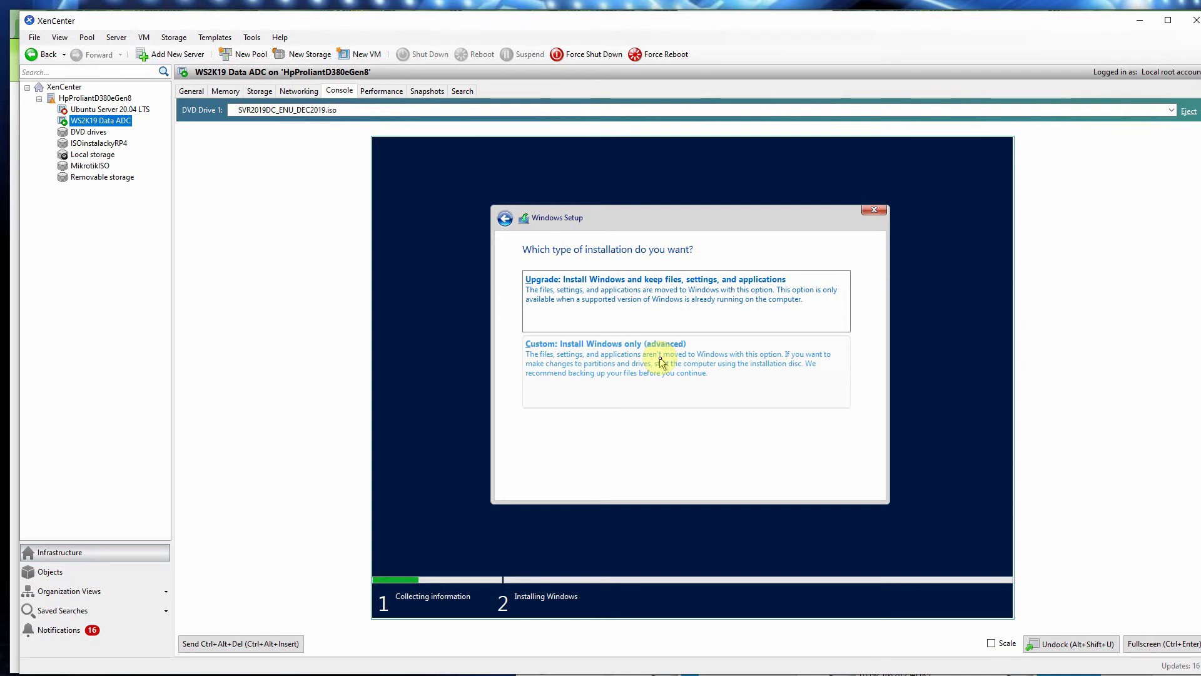
Step: Choose Custom: Install Windows only and install onto Drive 0's 90.0 GB unallocated space
click(661, 362)
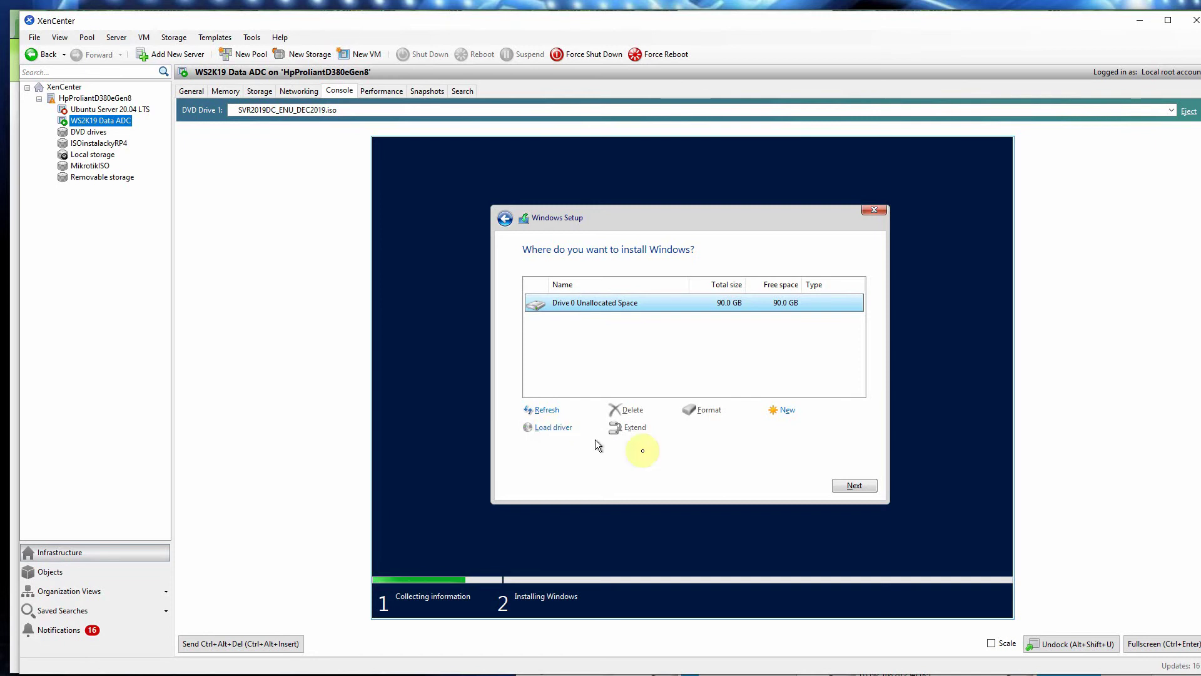
click(851, 486)
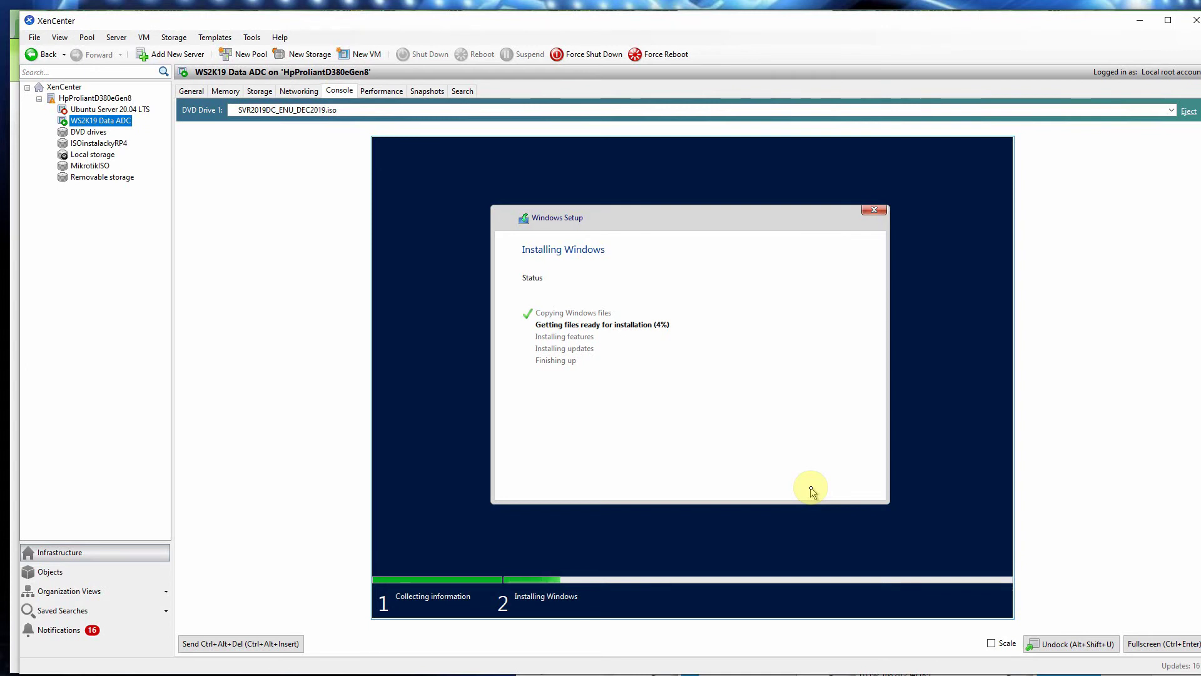
Step: Check the WS2K19 Data ADC VM's CPU, network and disk performance graphs while files copy
click(382, 92)
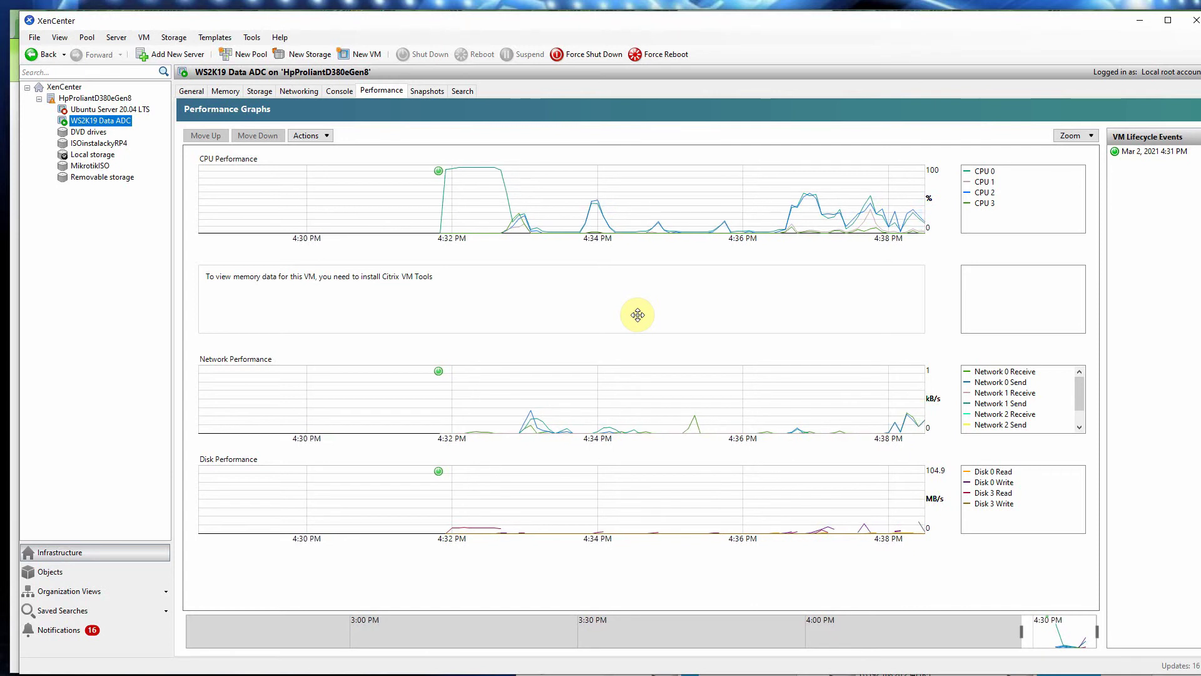
Step: Watch Setup reach 18% in the console, then bring the browser's HP iLO article forward
click(339, 94)
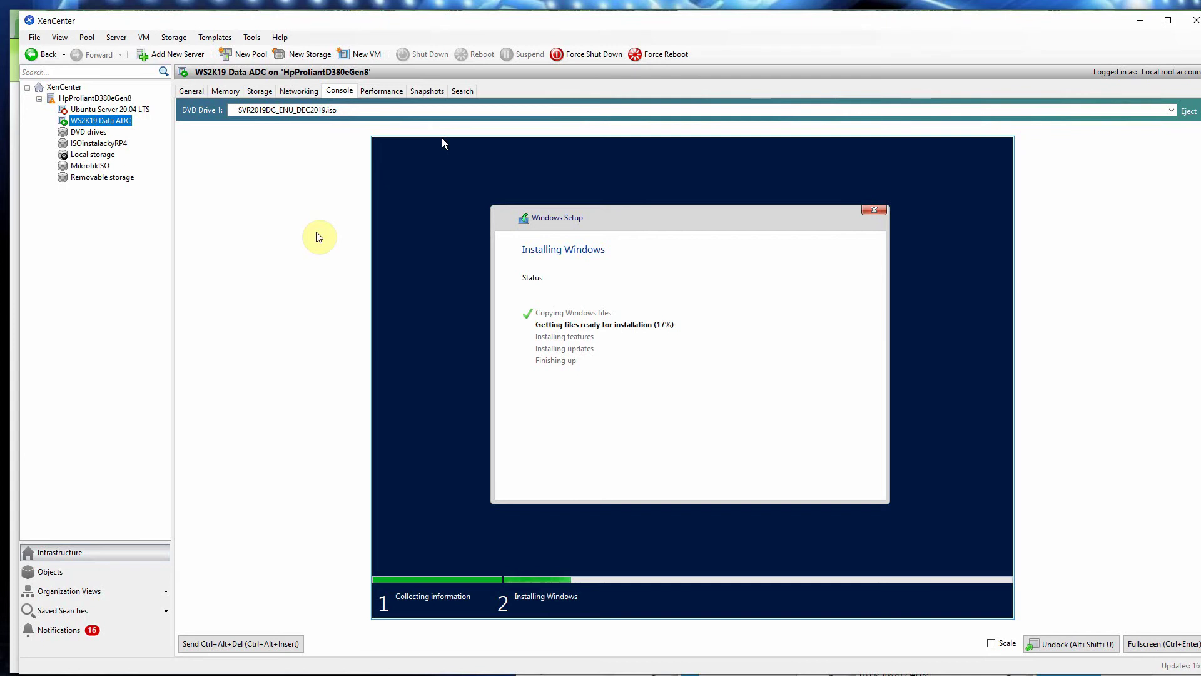
click(15, 36)
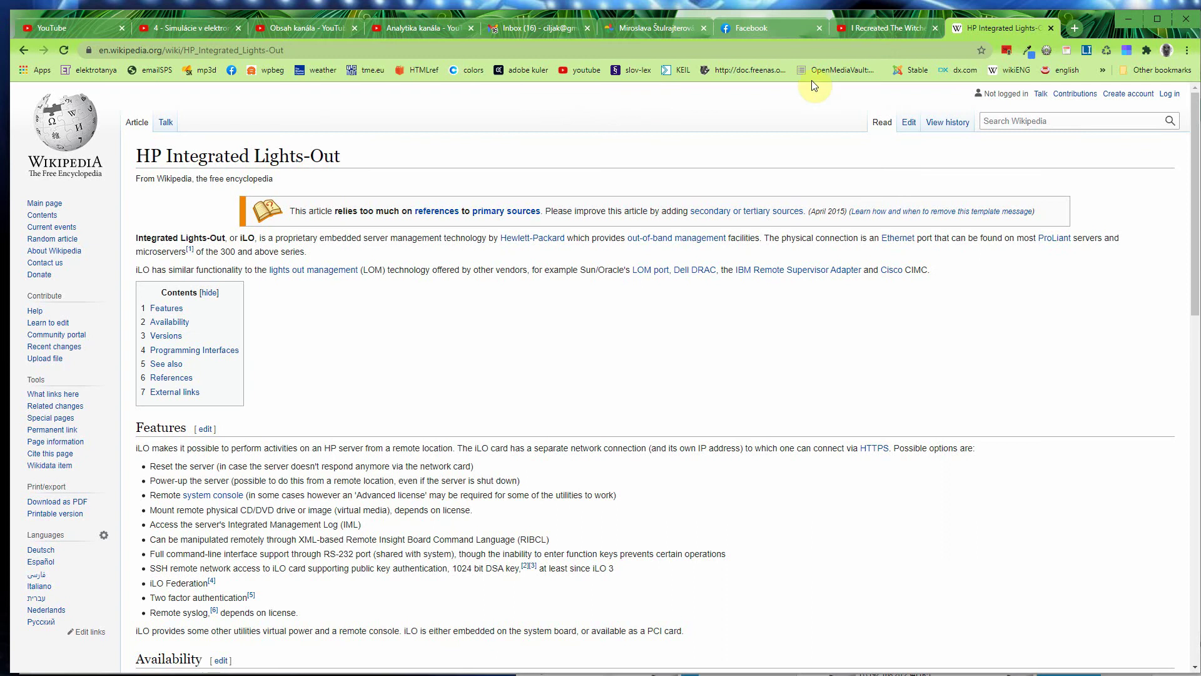
Step: Search 'versions of windows server 2019' in a new tab and scroll through the results
click(1075, 28)
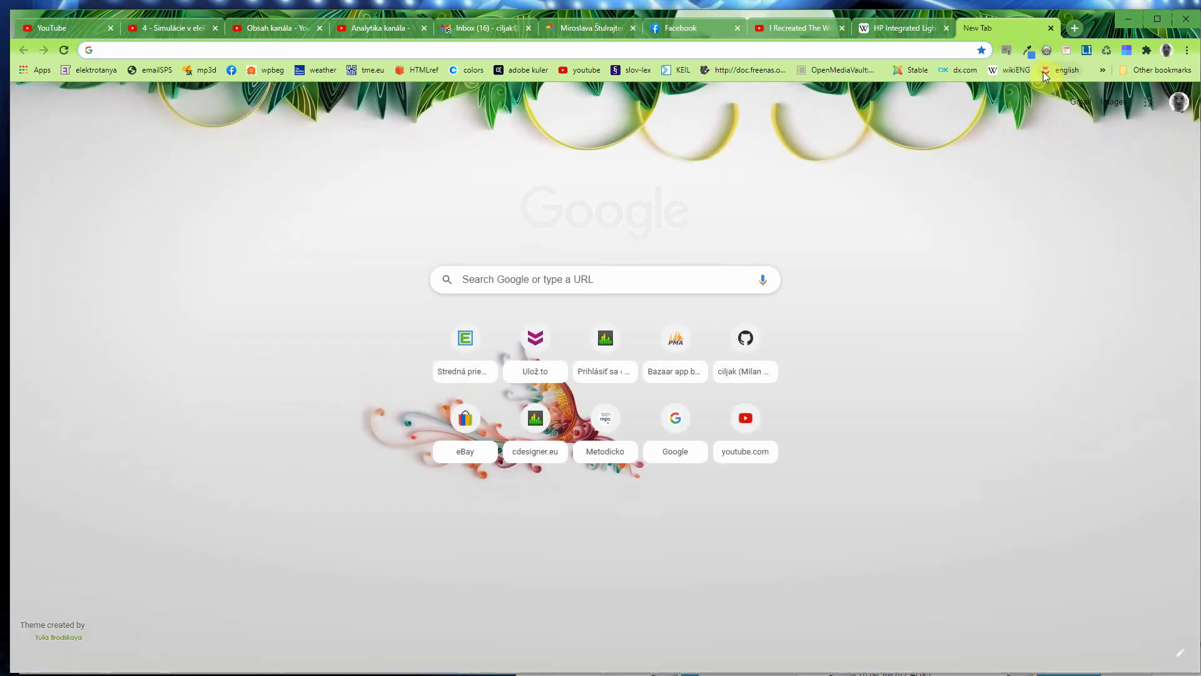
text(versions)
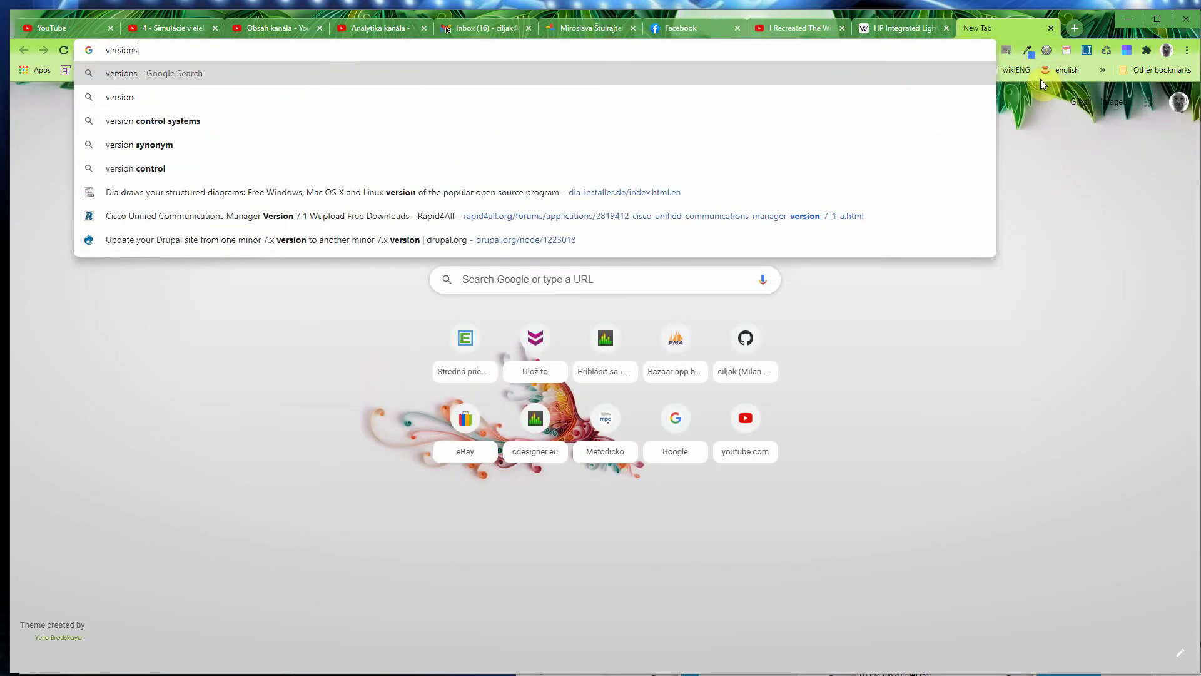
text( of wind)
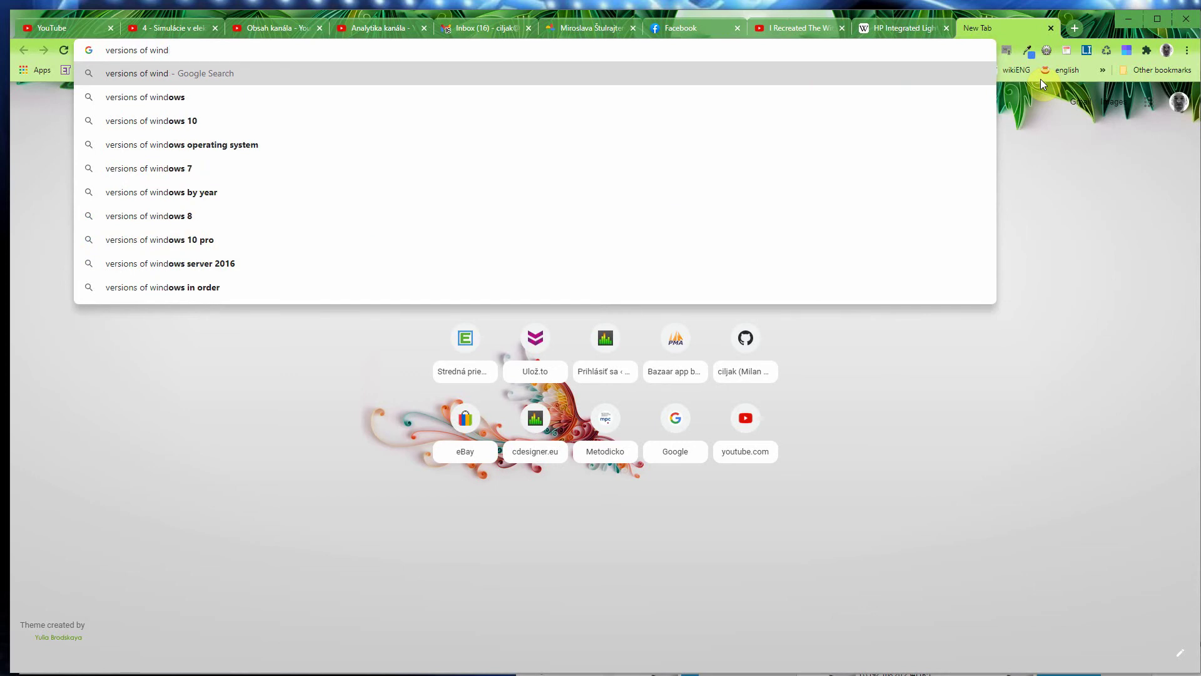
text(ows server )
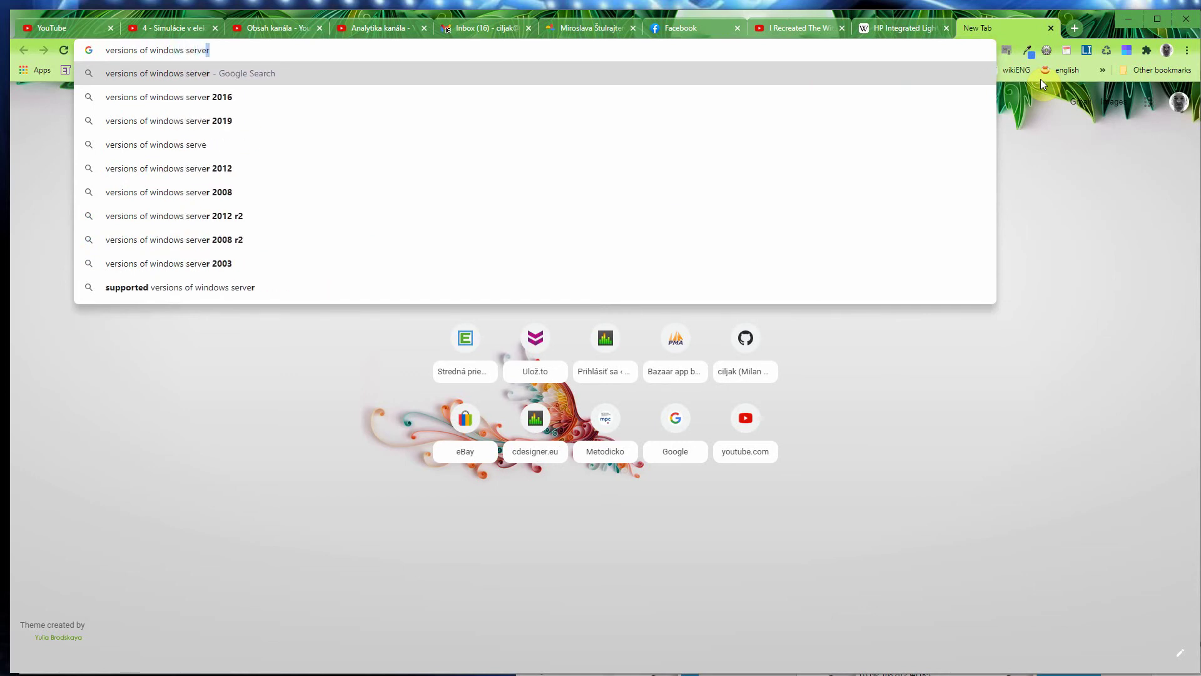
text(2019)
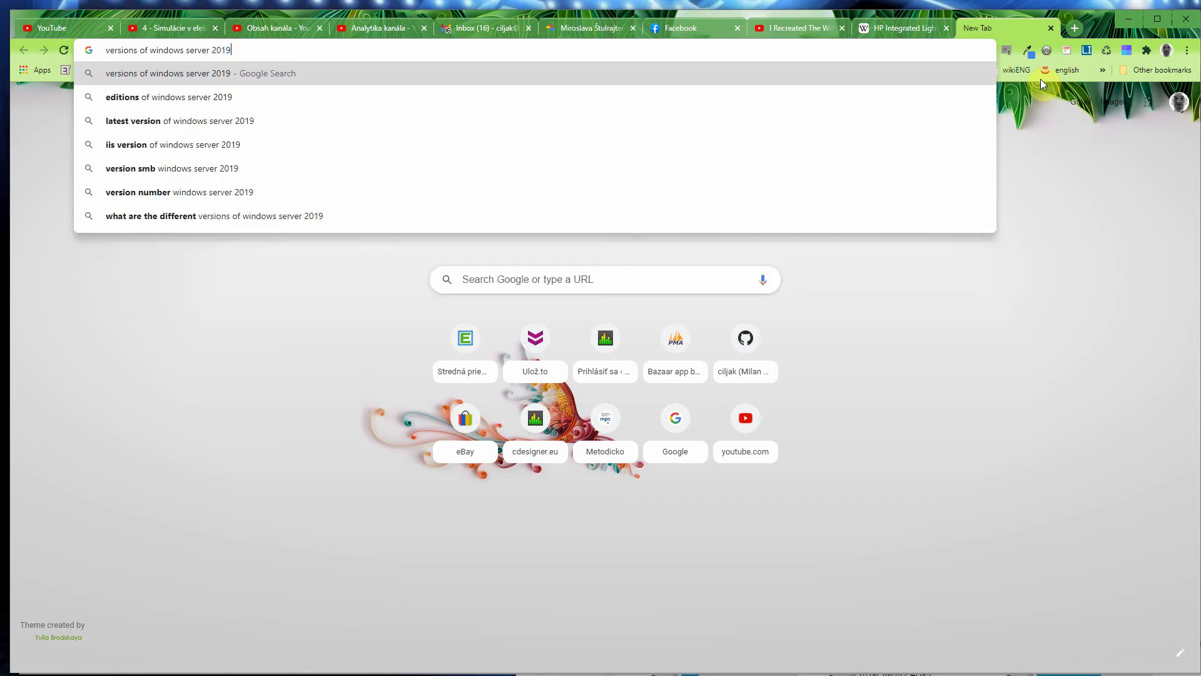
key(Return)
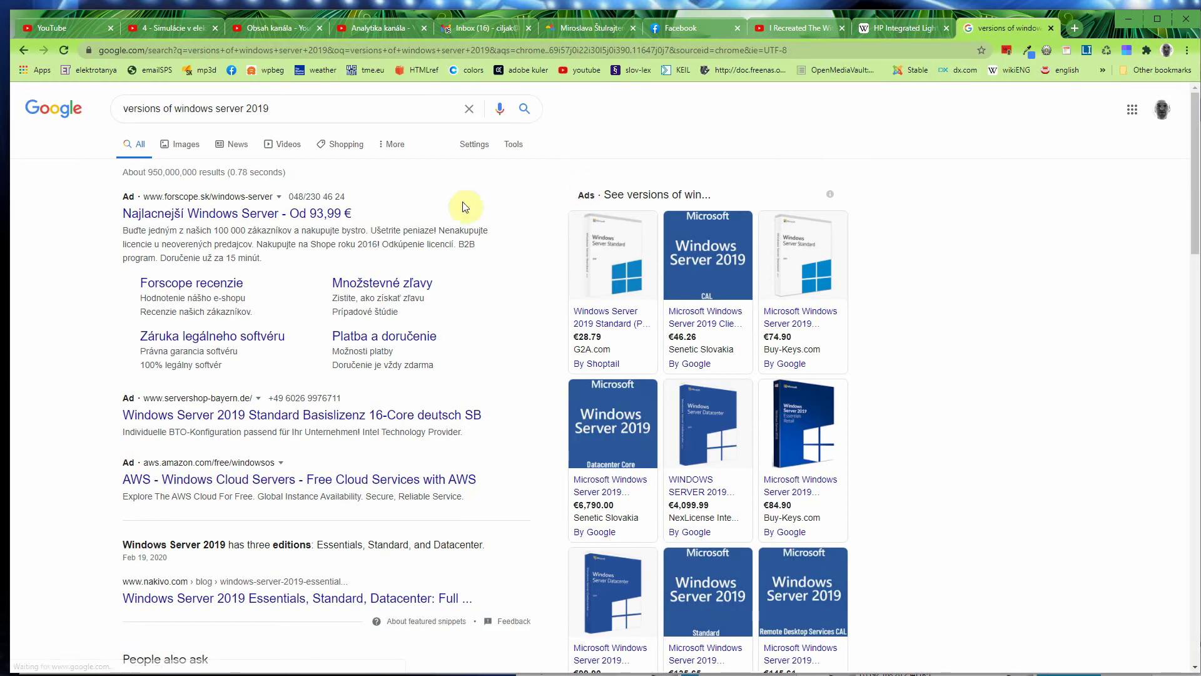
scroll(303, 226, down, 2)
scroll(303, 225, down, 4)
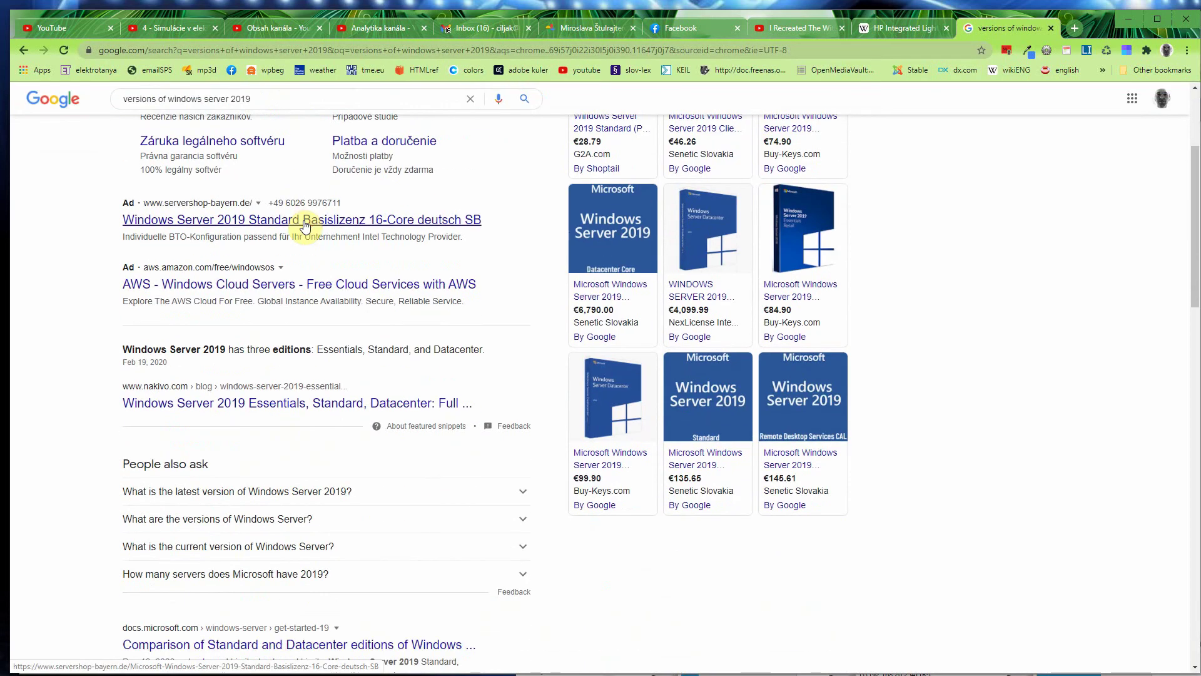
scroll(318, 225, down, 1)
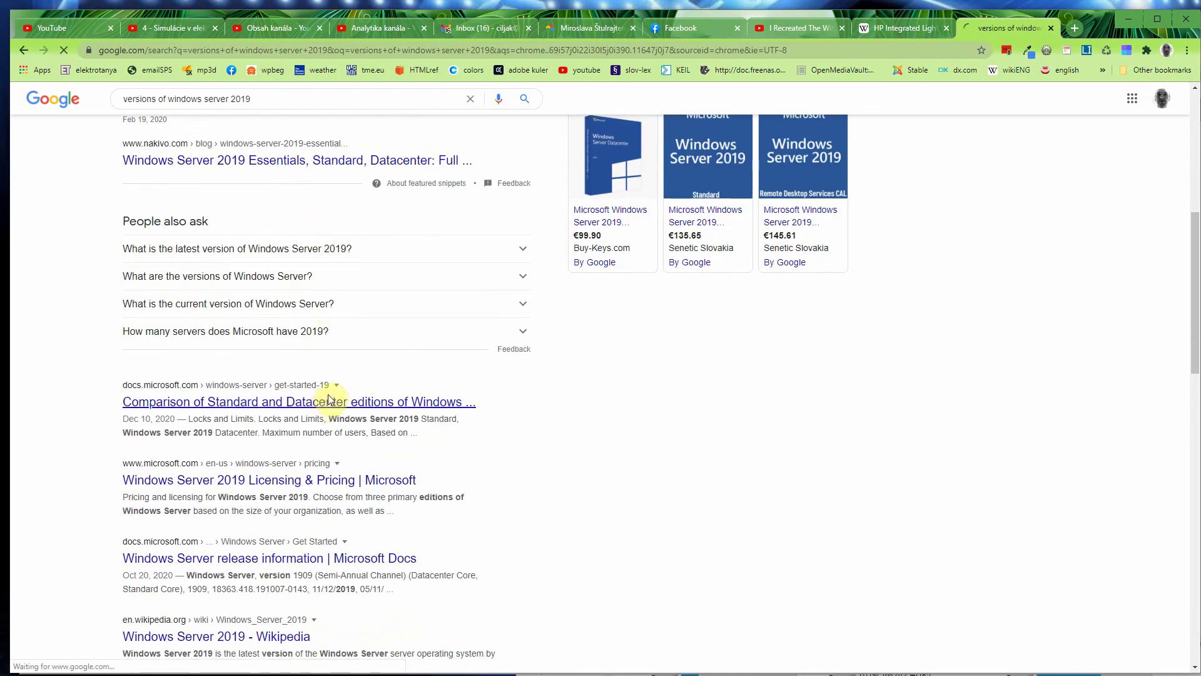
Step: Open the docs.microsoft.com Standard vs Datacenter comparison article and scroll to its limits table
click(327, 401)
scroll(717, 431, down, 2)
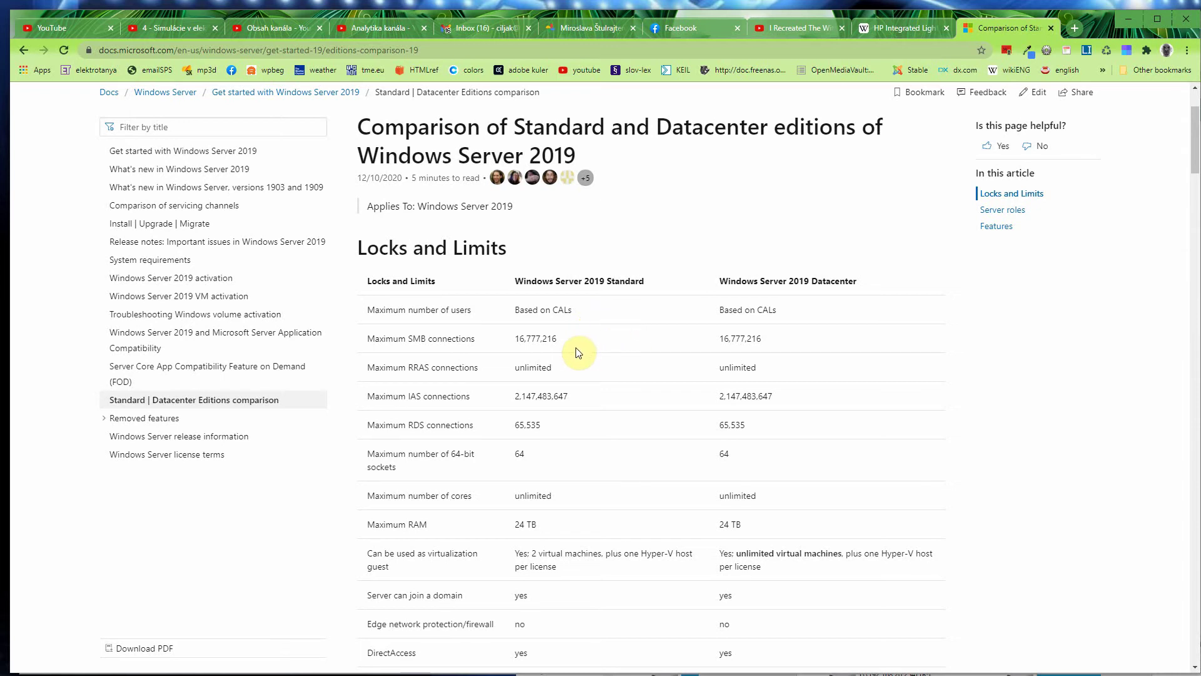
scroll(578, 352, down, 1)
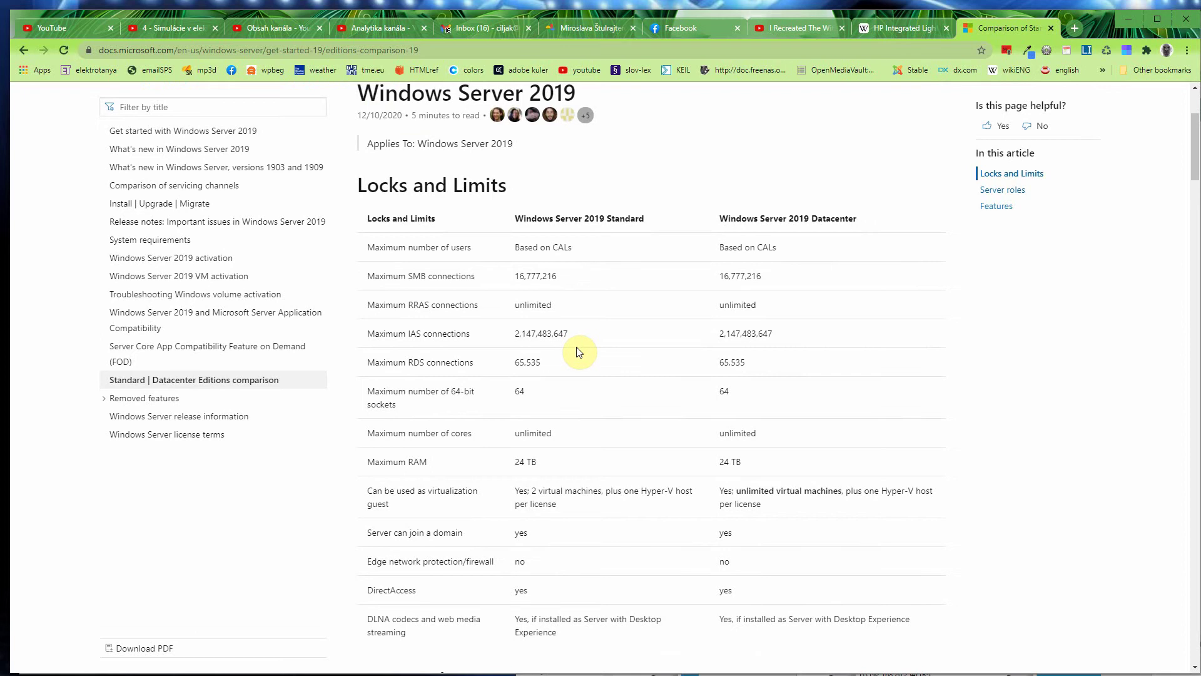
scroll(578, 352, down, 1)
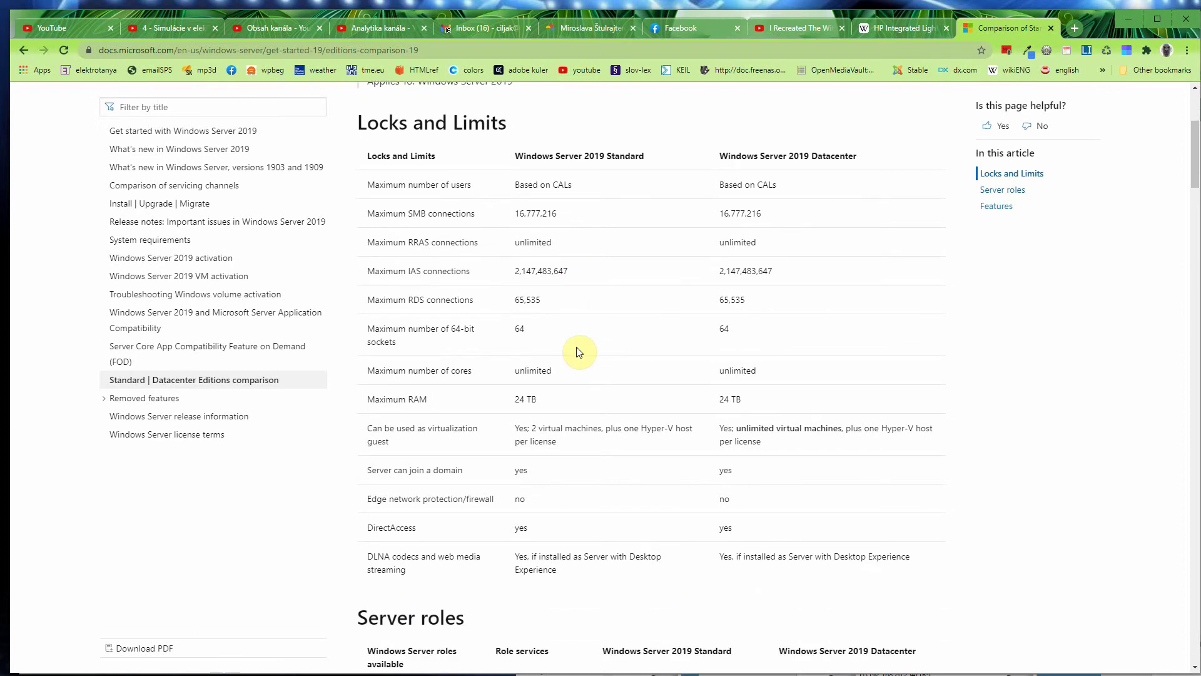
scroll(578, 352, down, 1)
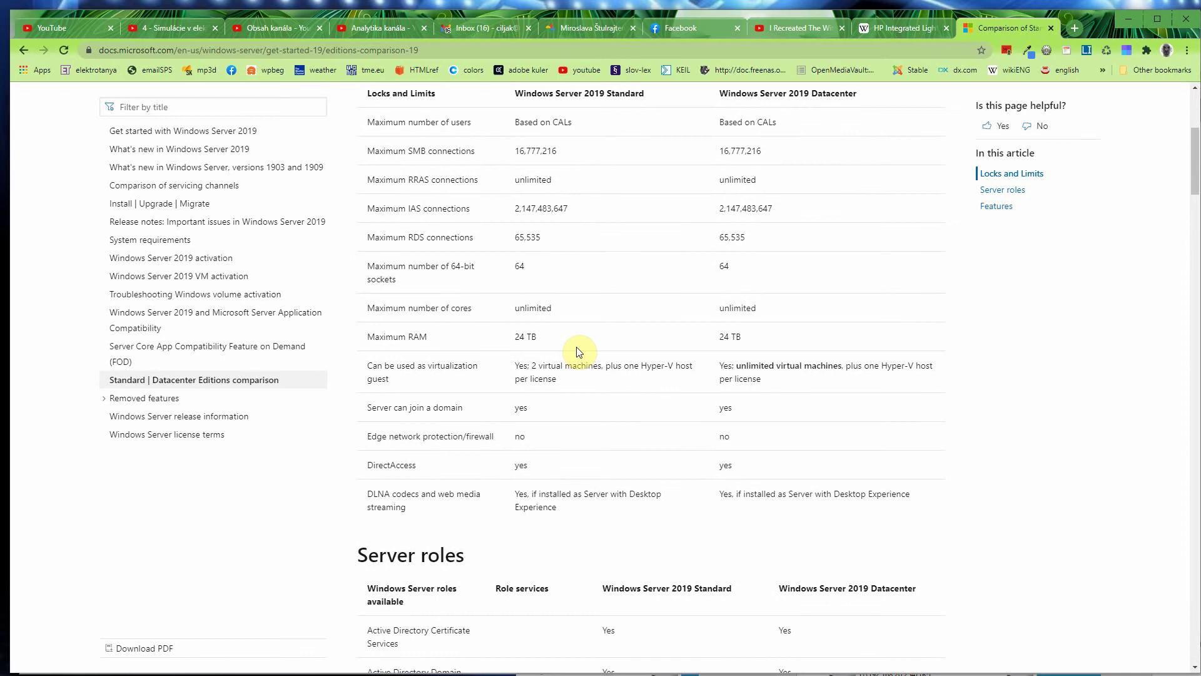
scroll(578, 352, down, 1)
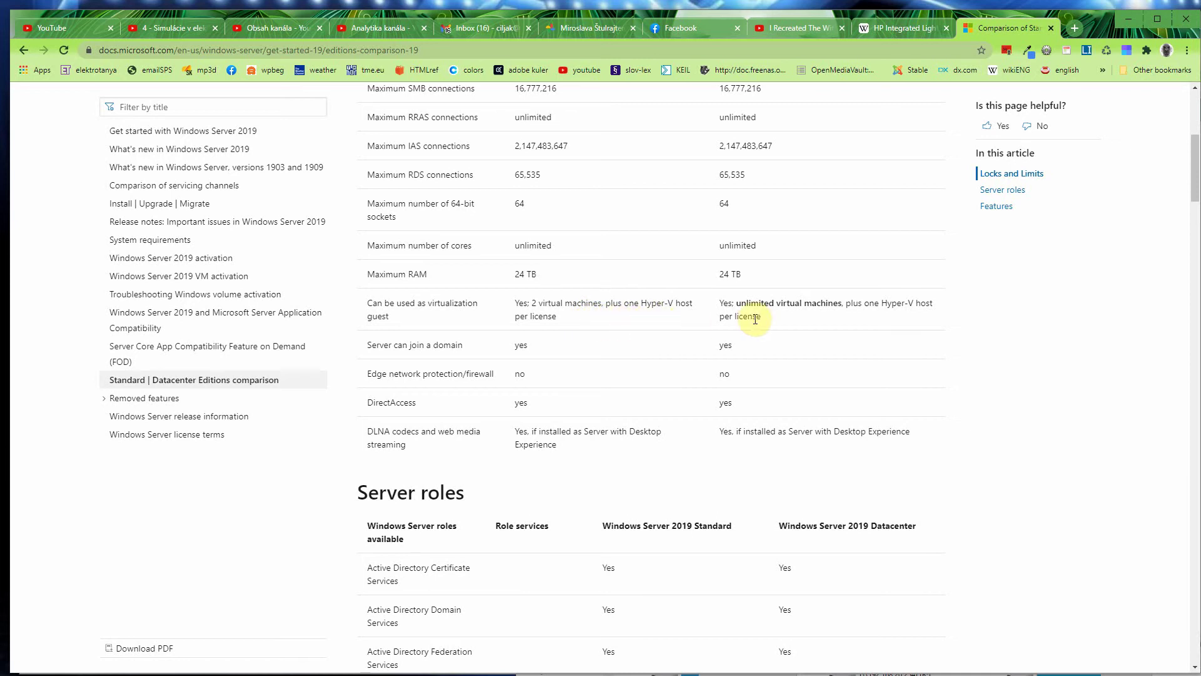
scroll(791, 349, down, 2)
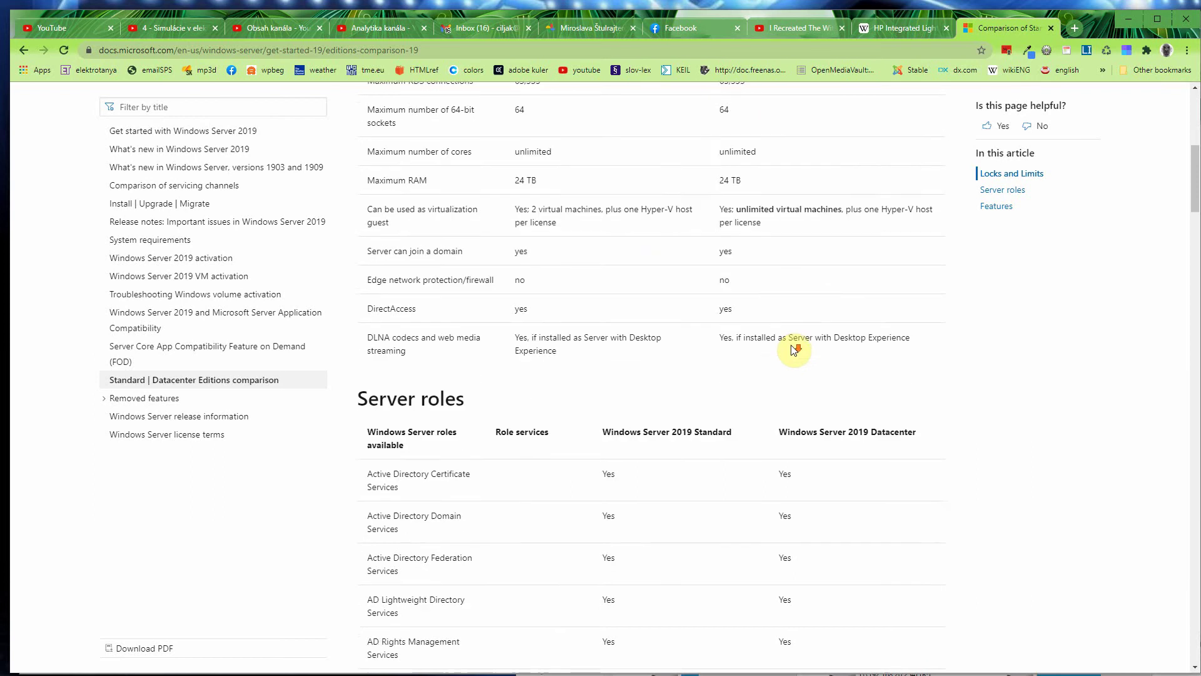
scroll(793, 349, down, 3)
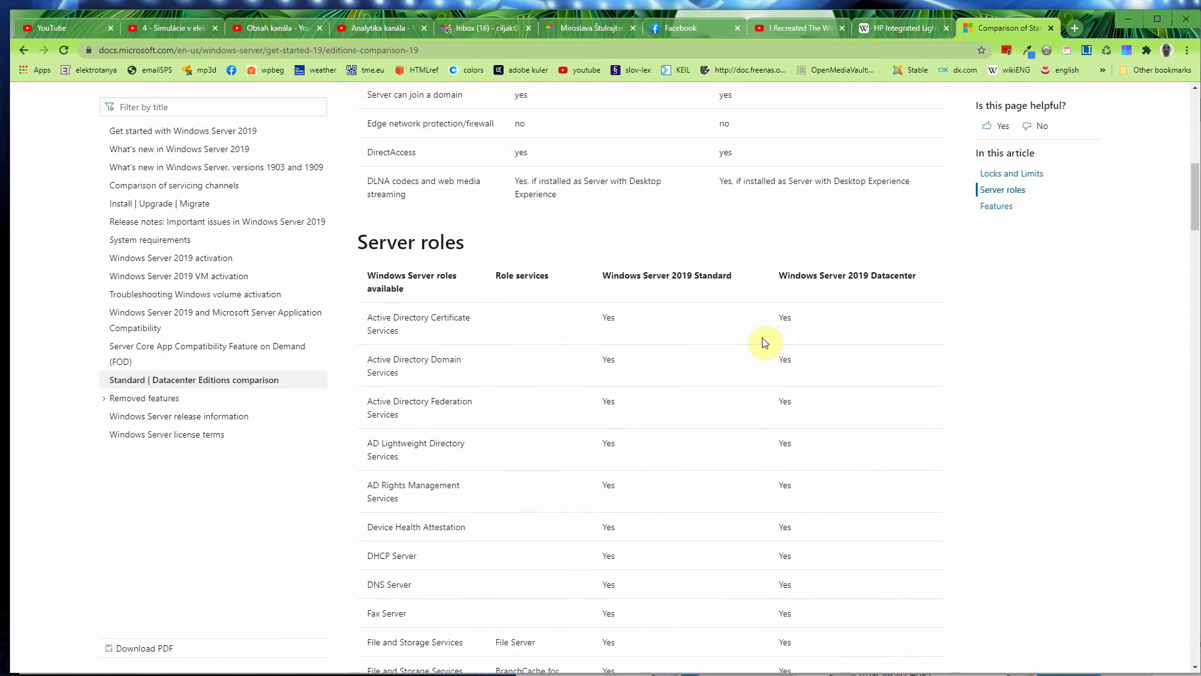
scroll(705, 330, down, 2)
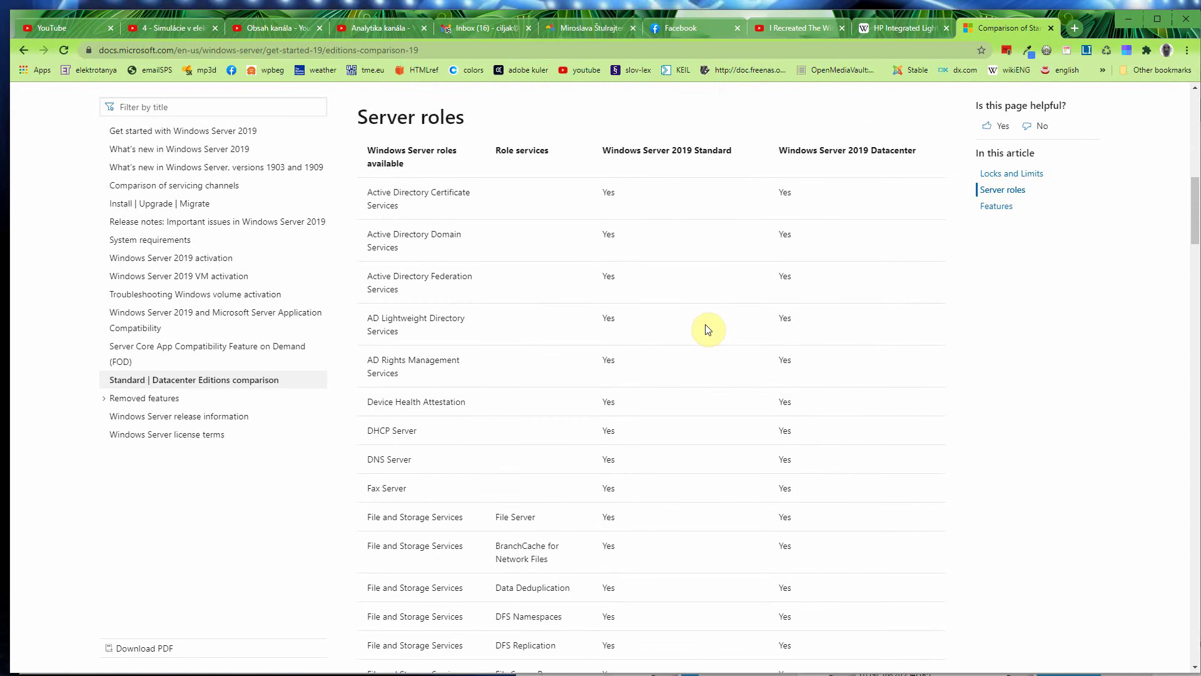
scroll(706, 330, down, 1)
scroll(707, 329, up, 1)
scroll(708, 329, down, 3)
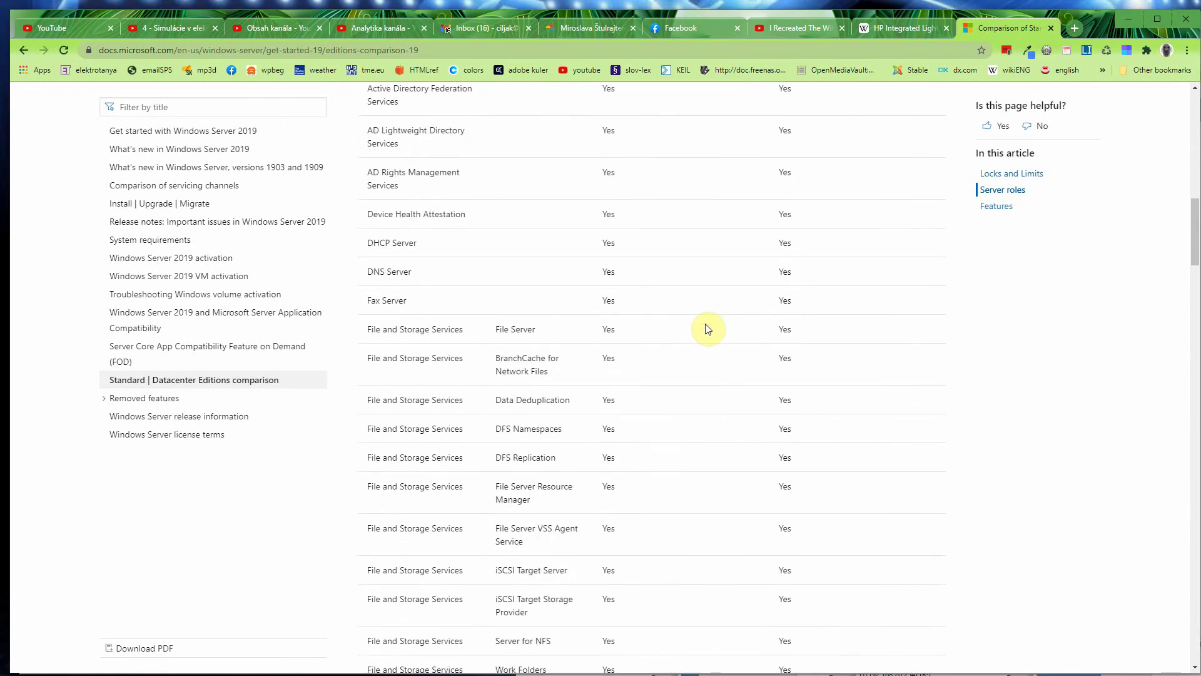
scroll(708, 327, down, 5)
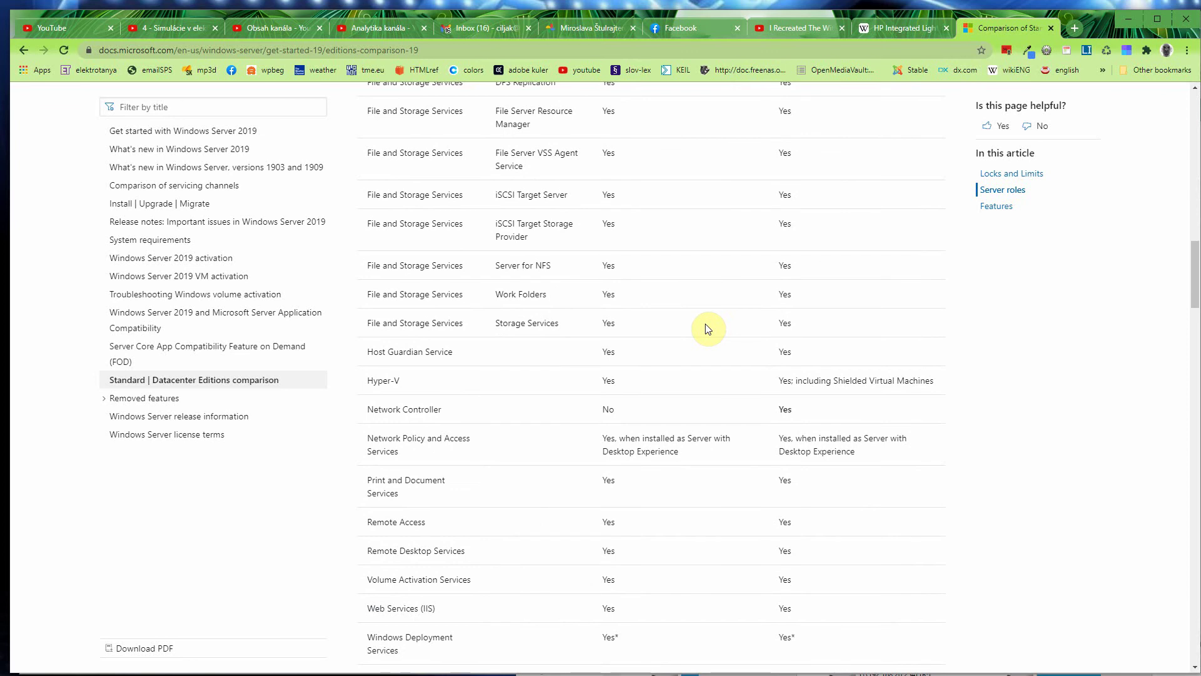
scroll(708, 329, down, 1)
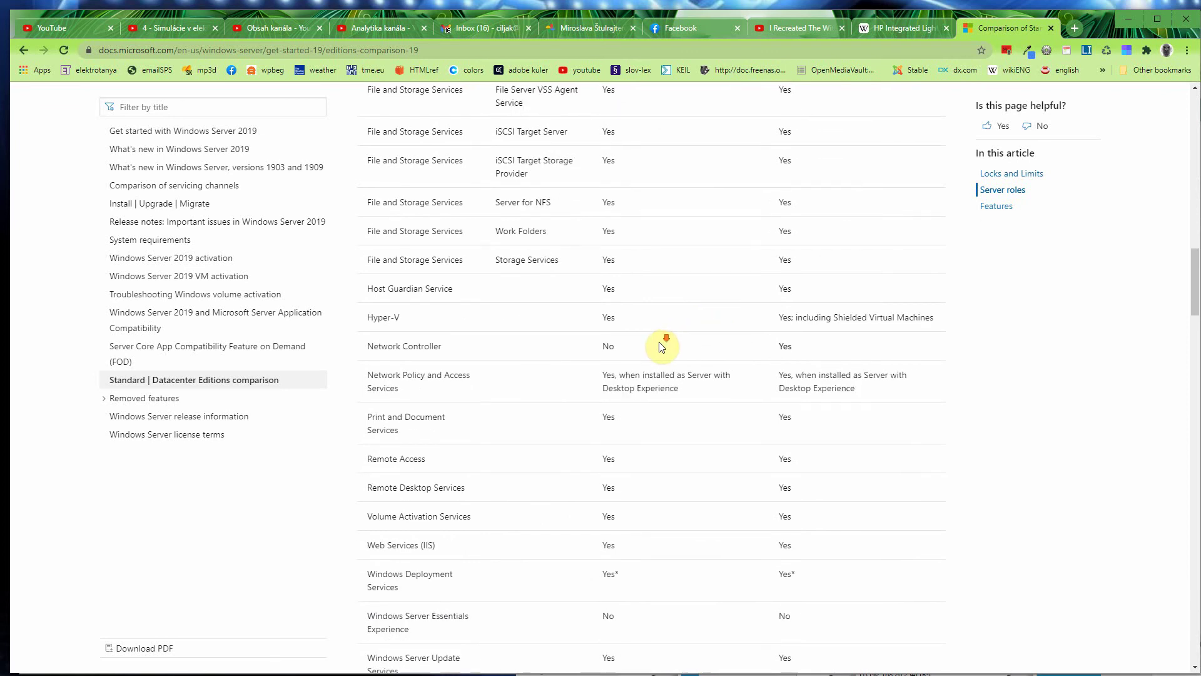
scroll(661, 346, down, 1)
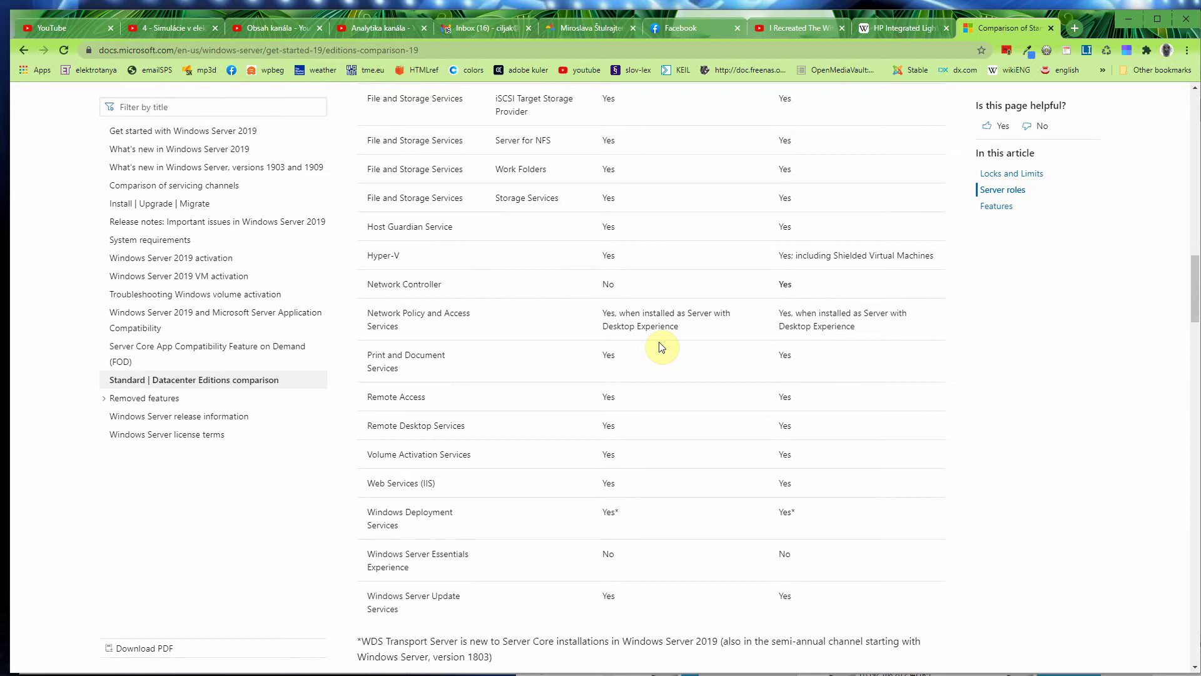
scroll(662, 346, down, 2)
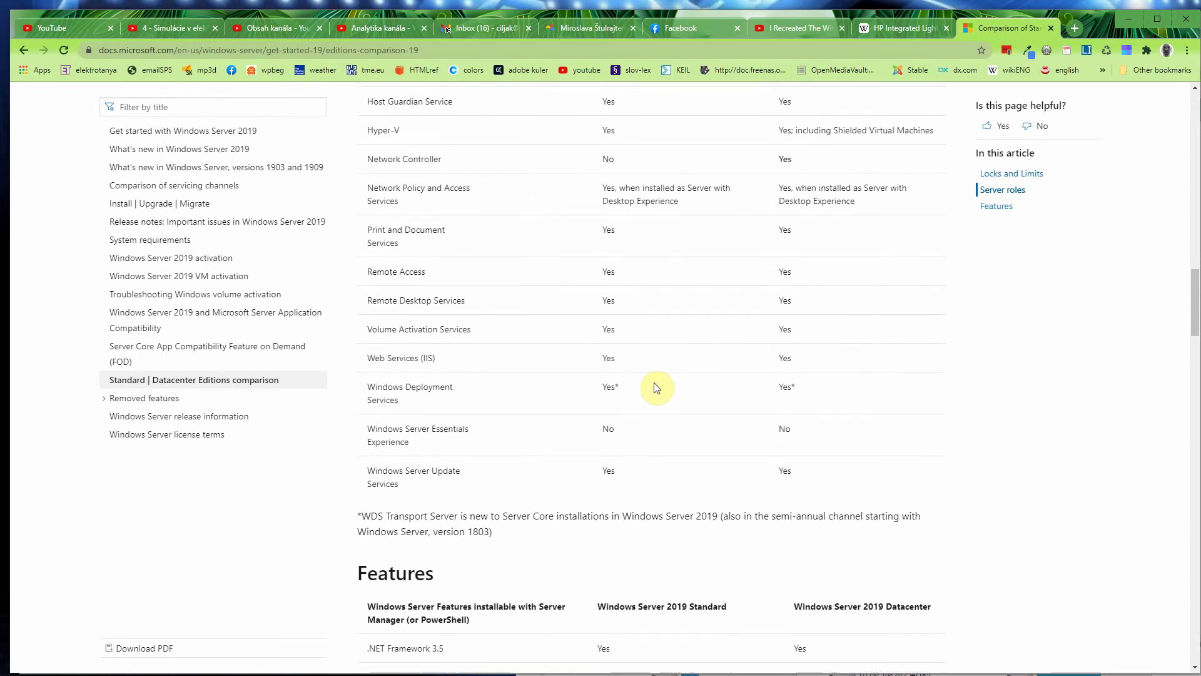
scroll(647, 476, down, 2)
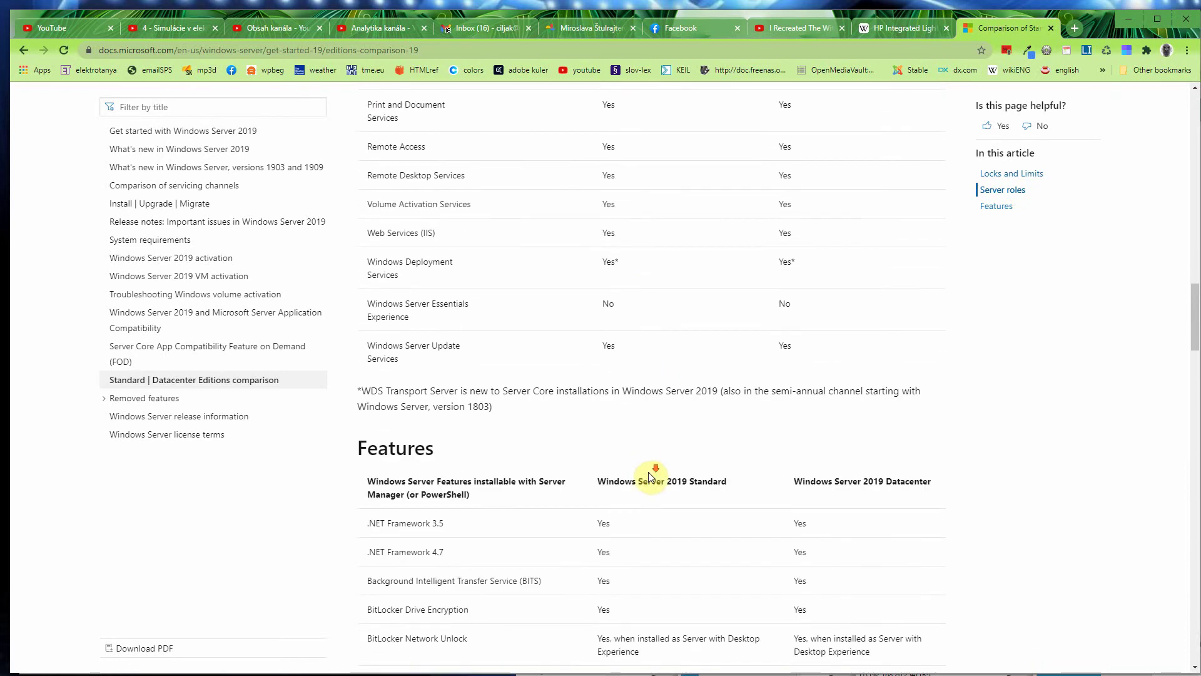
Step: Scroll down the Standard vs Datacenter Features table past Work Folders to the Feedback section
scroll(651, 476, down, 2)
scroll(652, 475, down, 1)
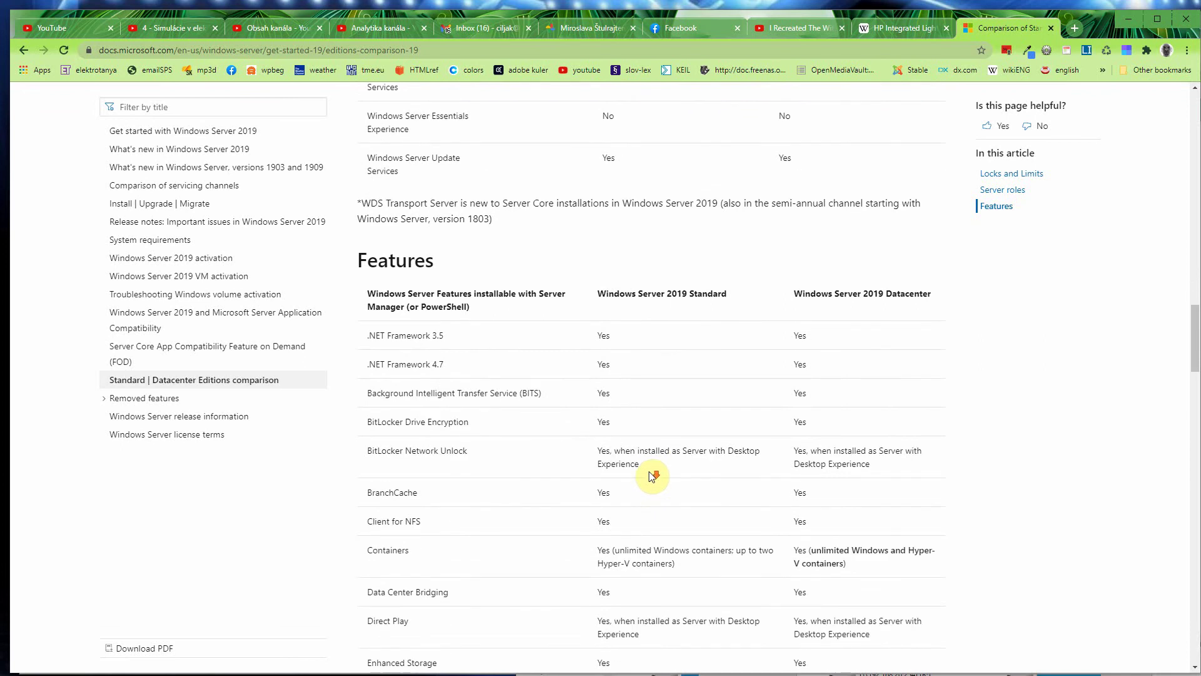
scroll(653, 476, down, 4)
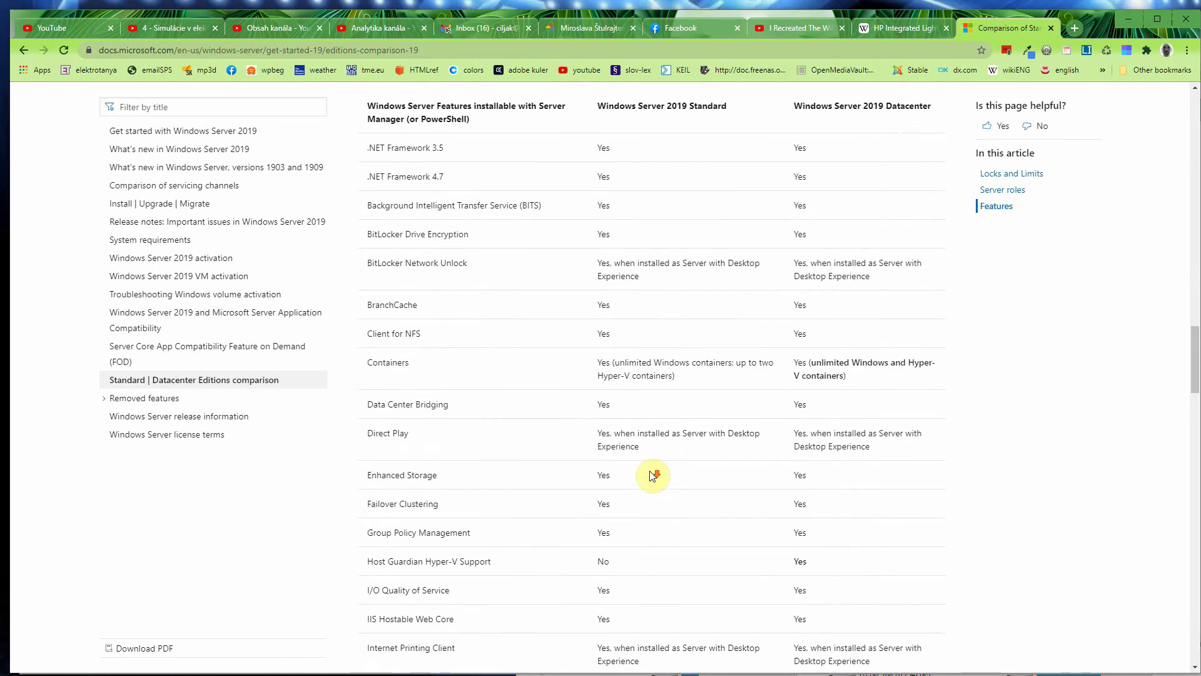
scroll(653, 475, down, 6)
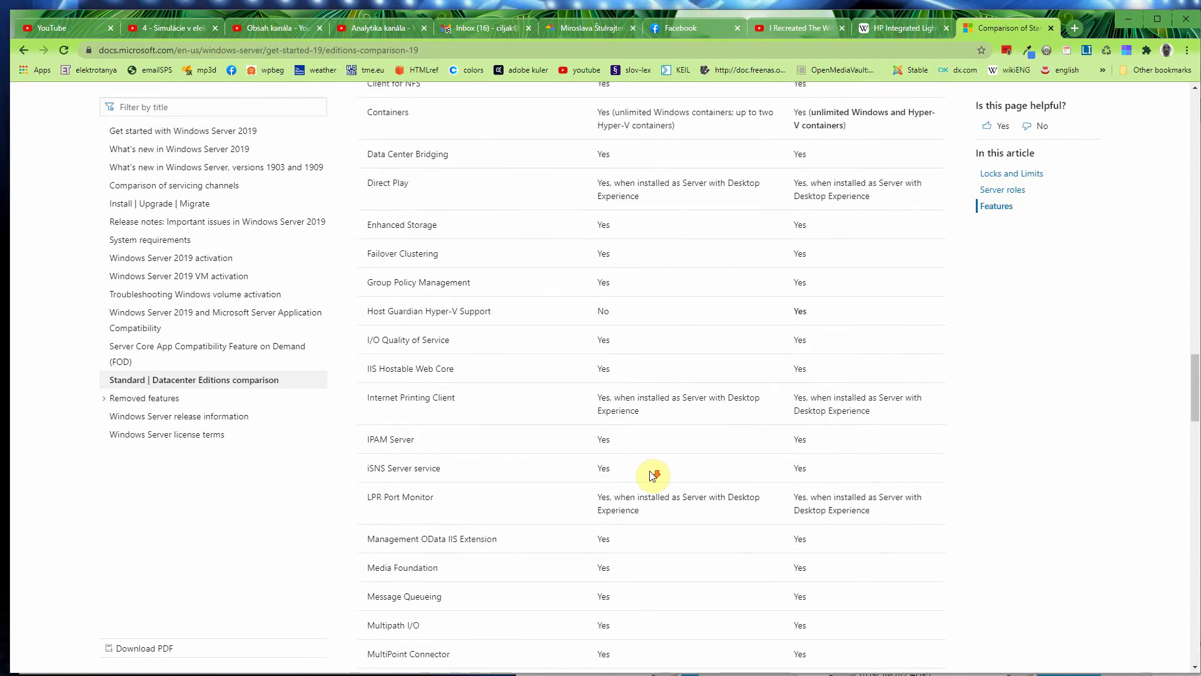
scroll(653, 475, down, 6)
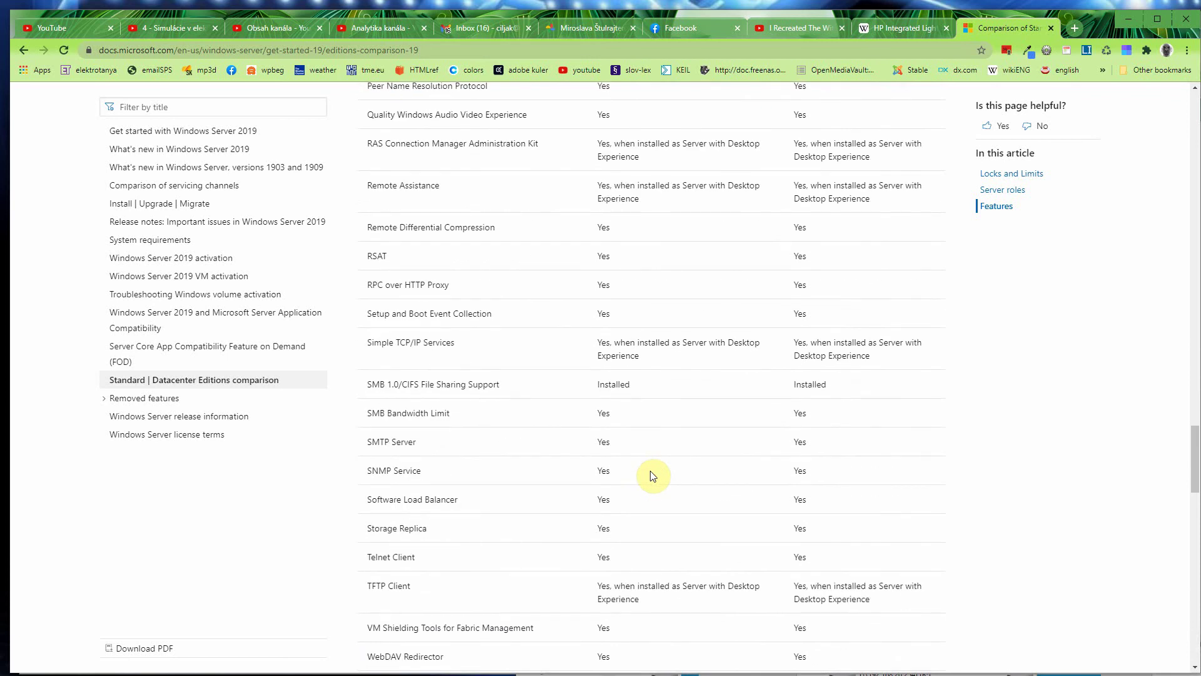
scroll(653, 475, down, 4)
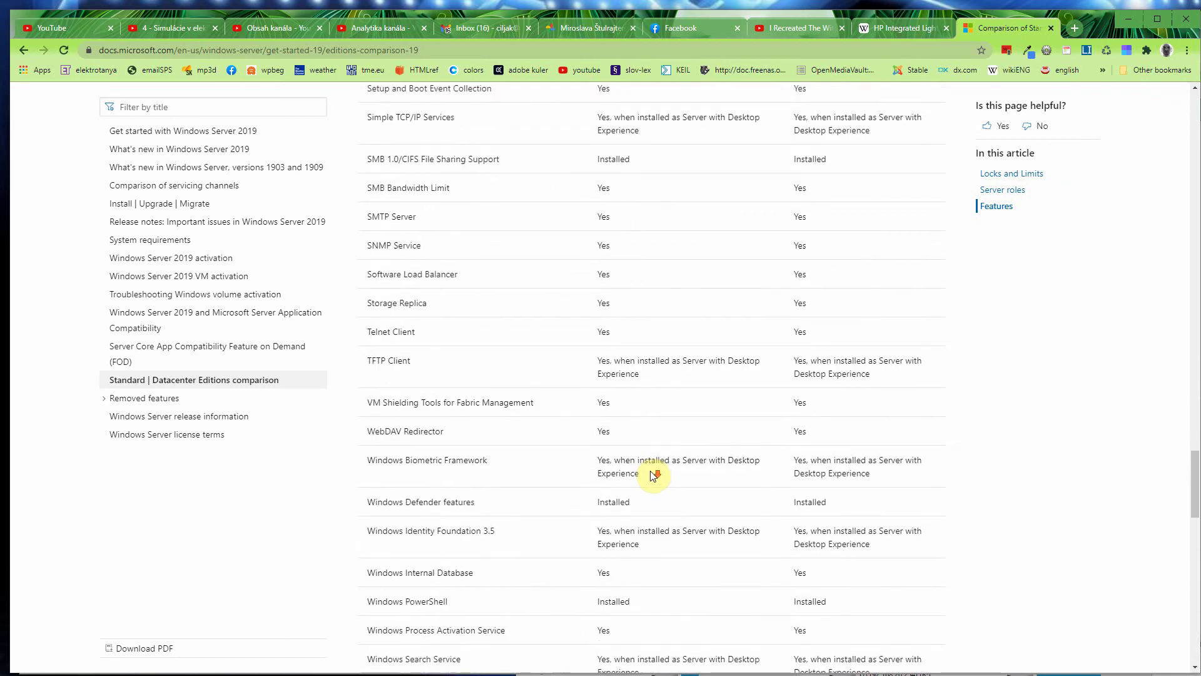
scroll(652, 475, down, 6)
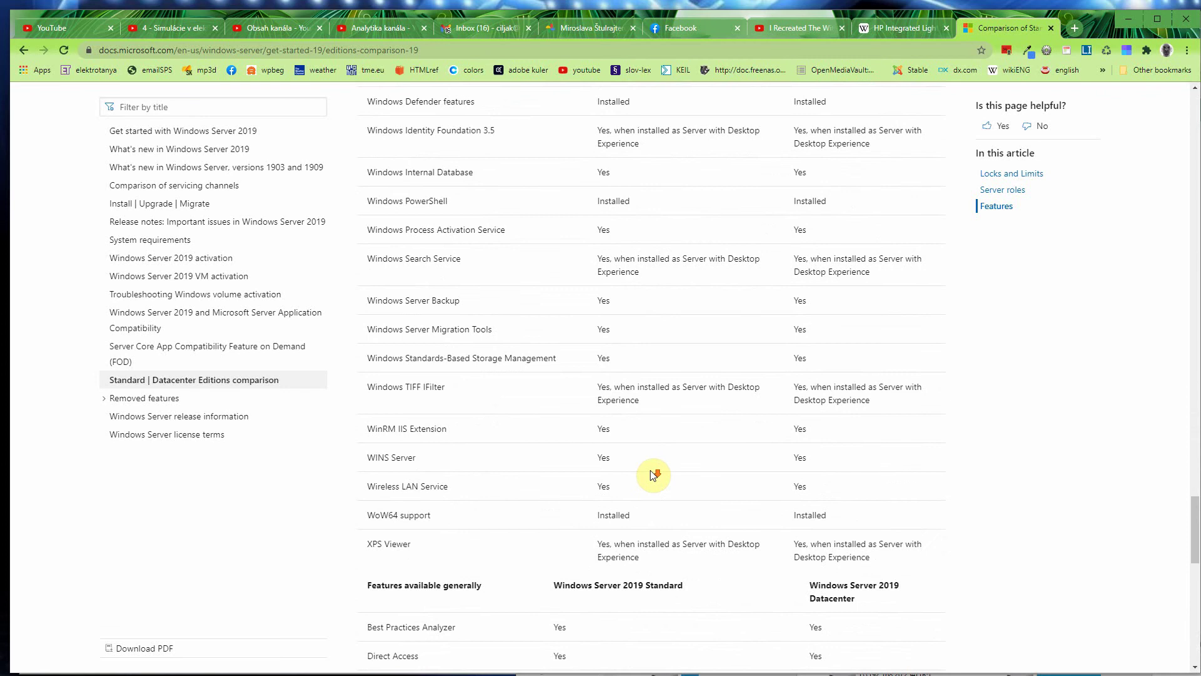
scroll(652, 475, down, 4)
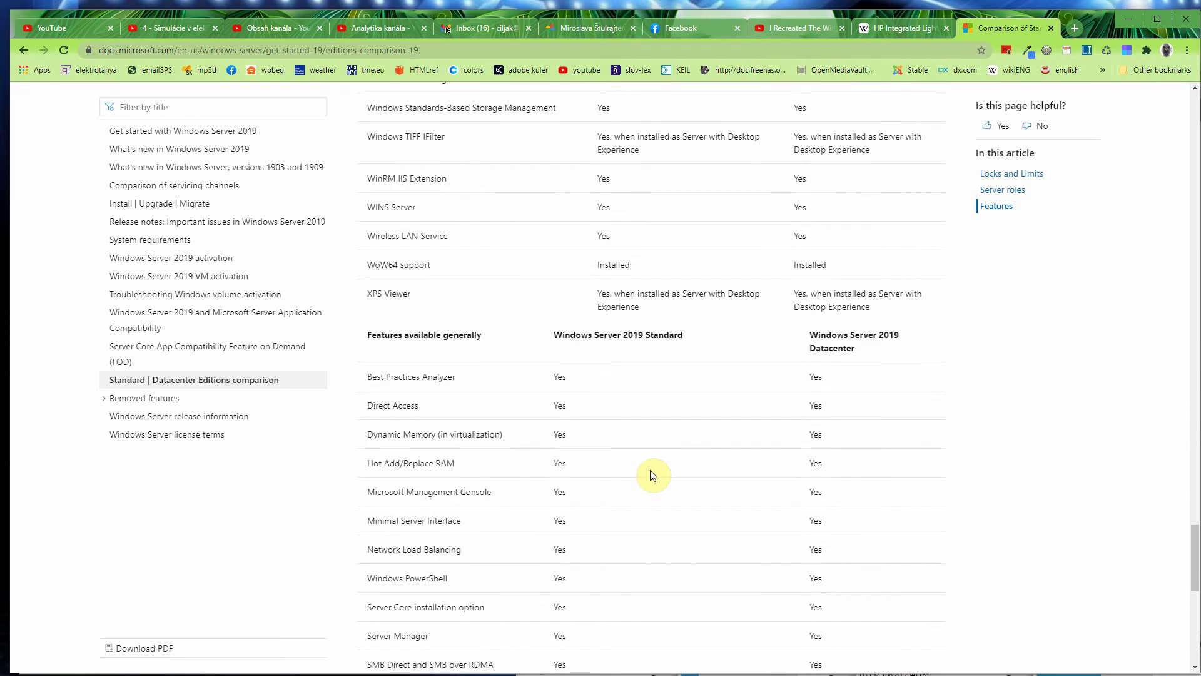
scroll(652, 476, down, 3)
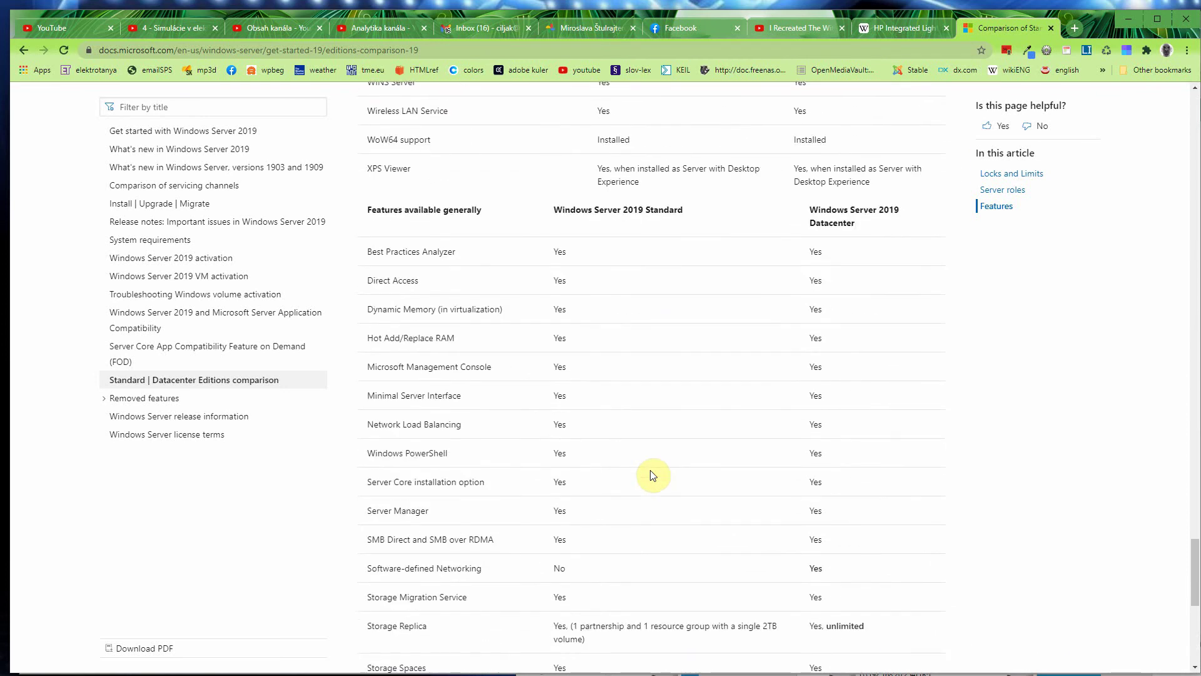
scroll(653, 475, down, 1)
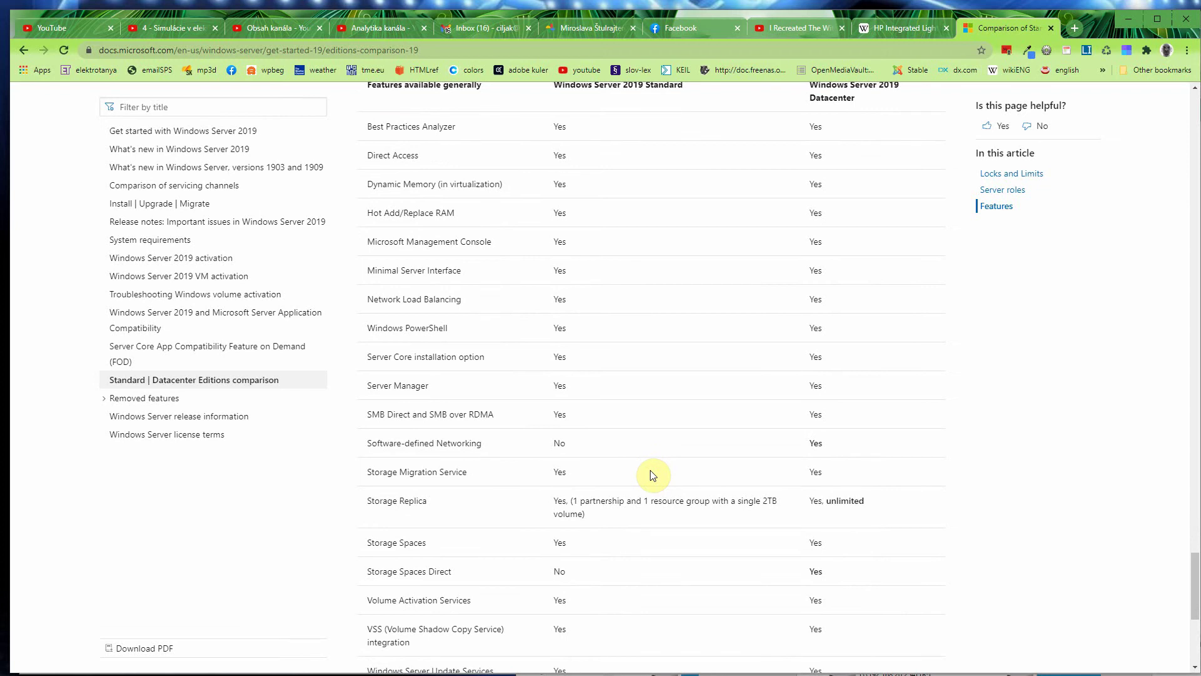
scroll(652, 476, down, 1)
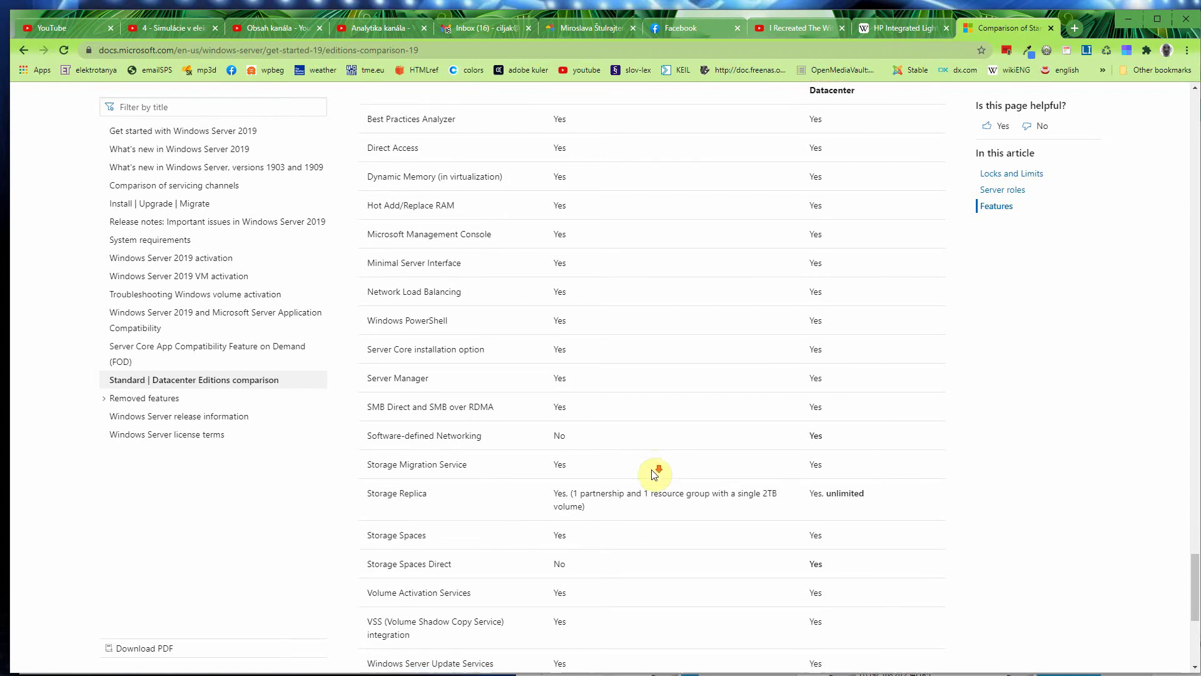
scroll(652, 475, down, 5)
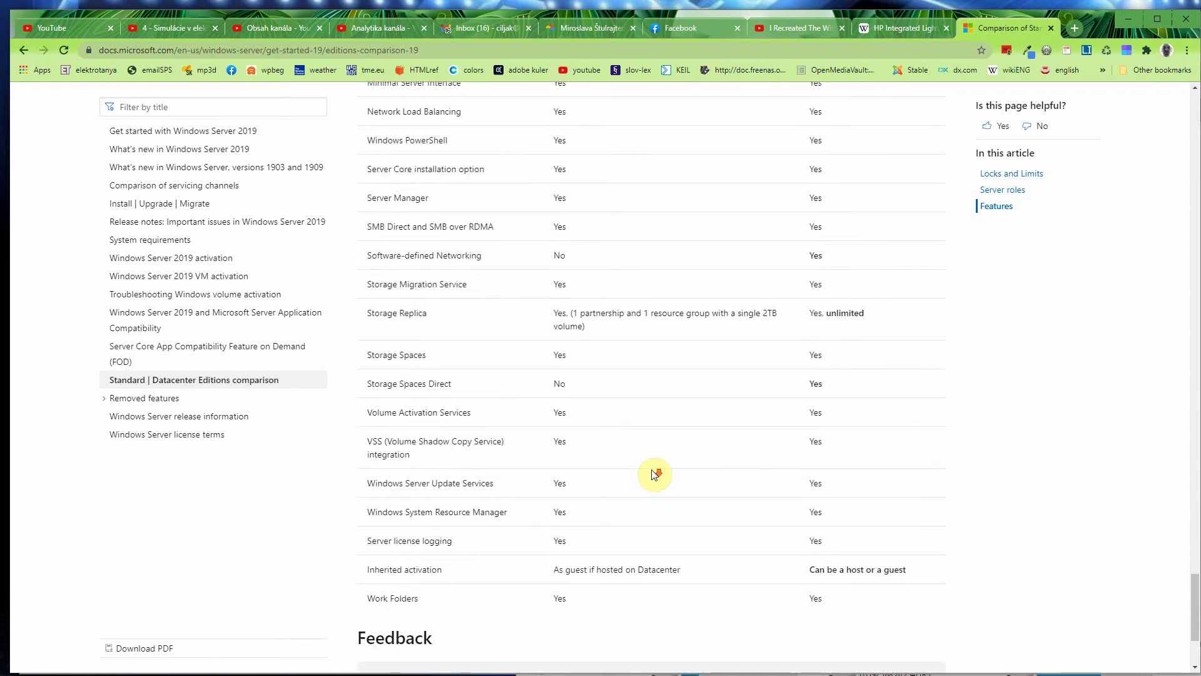
Step: Go back to the top of the comparison article to view the Locks and Limits table
scroll(654, 474, up, 20)
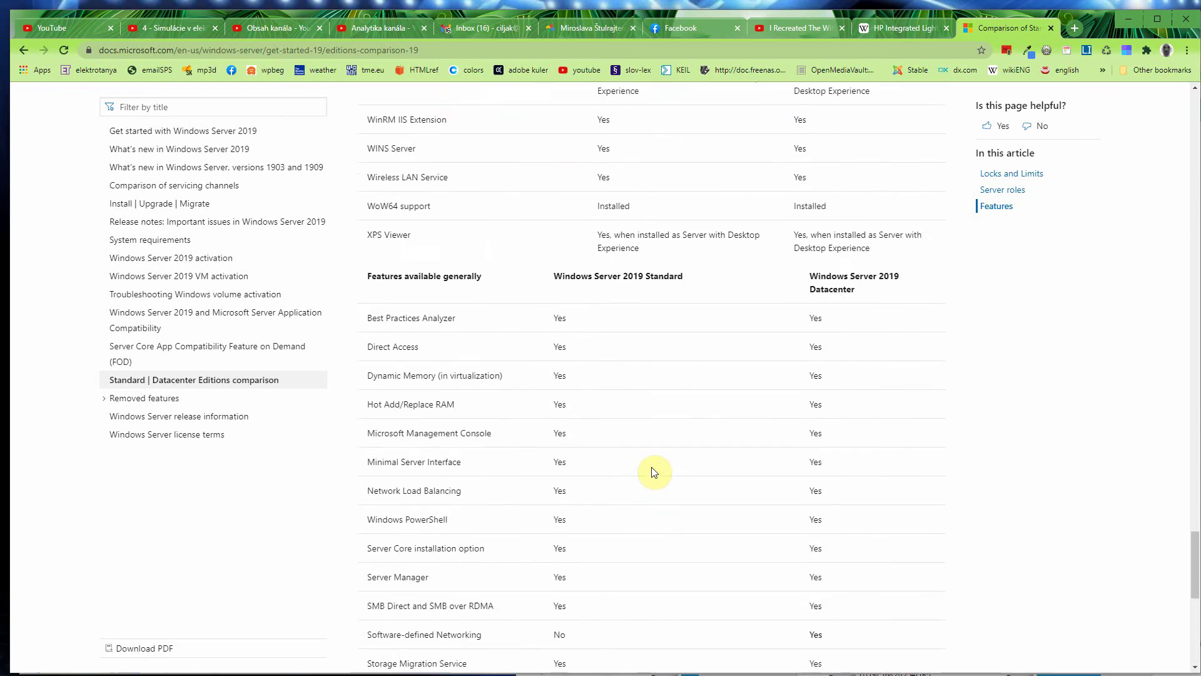
scroll(655, 472, up, 20)
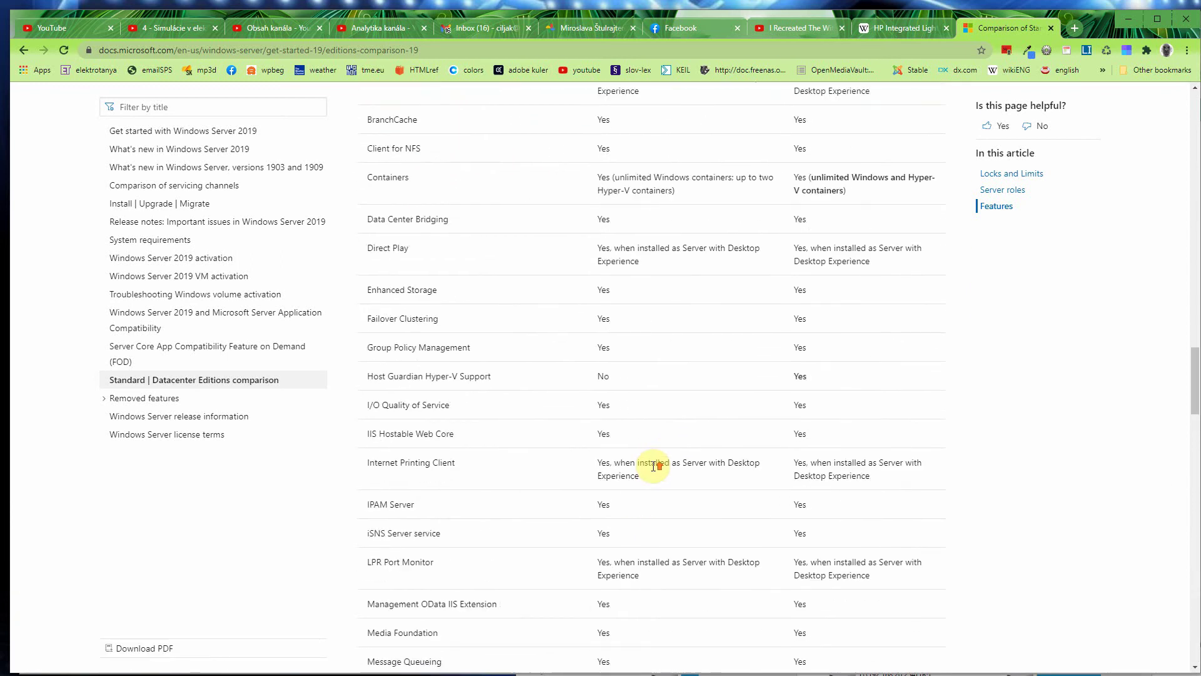
scroll(655, 471, up, 12)
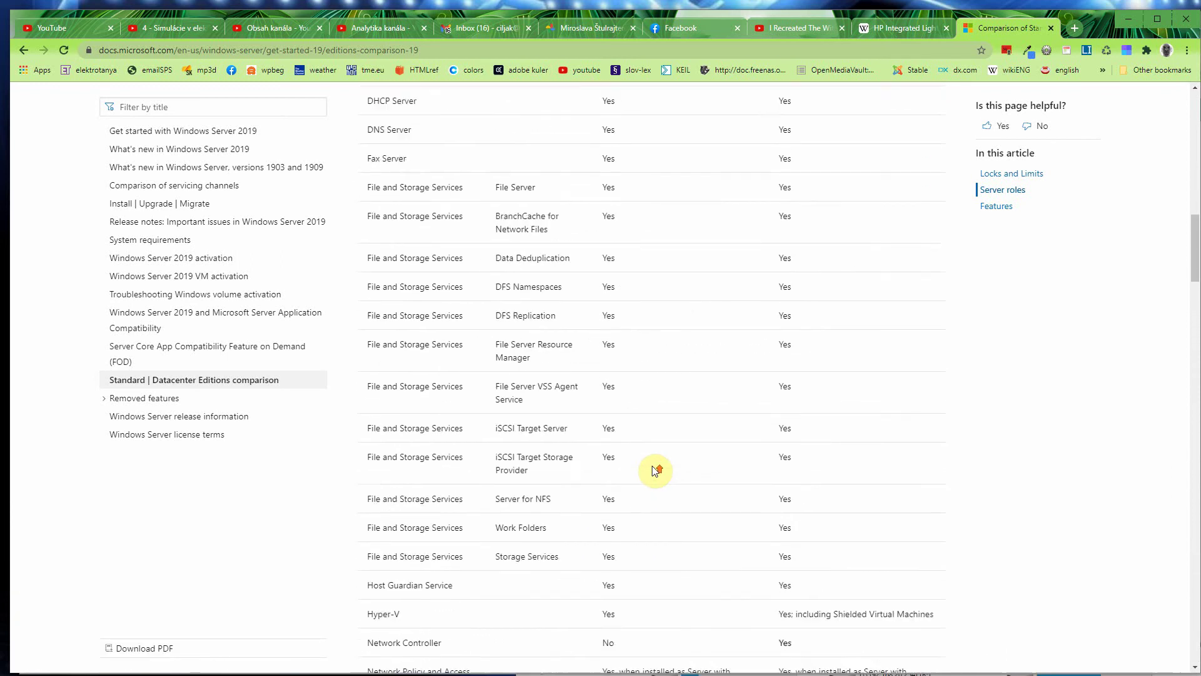
scroll(655, 471, up, 2)
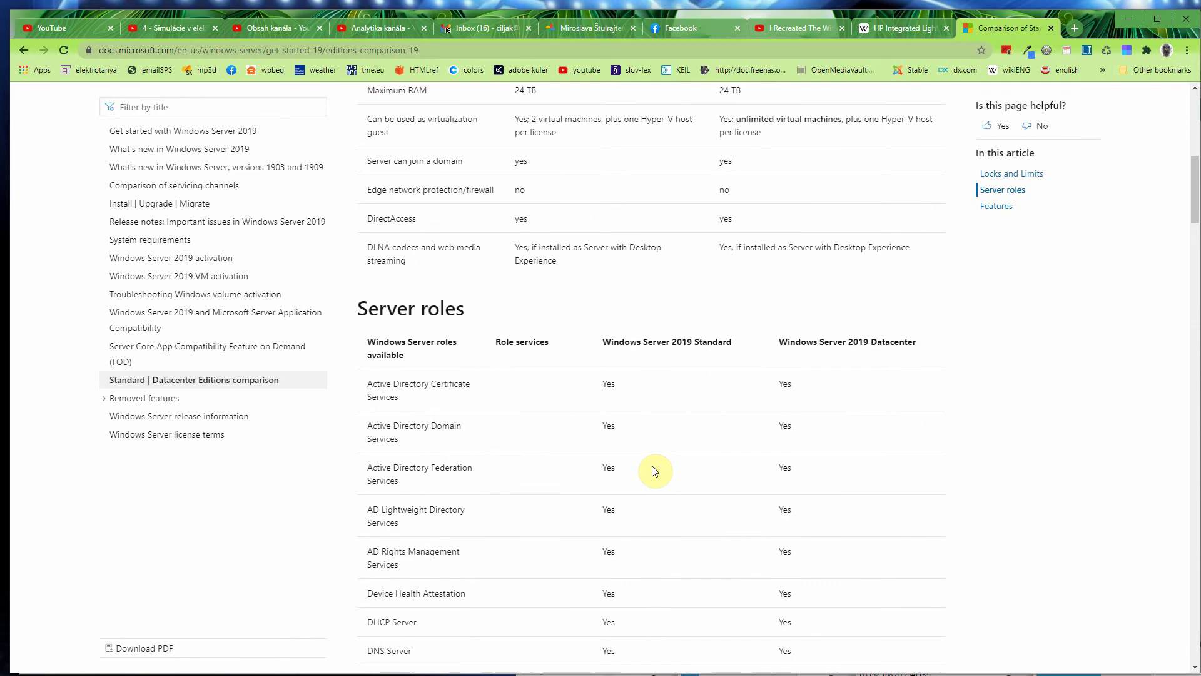
scroll(655, 471, up, 4)
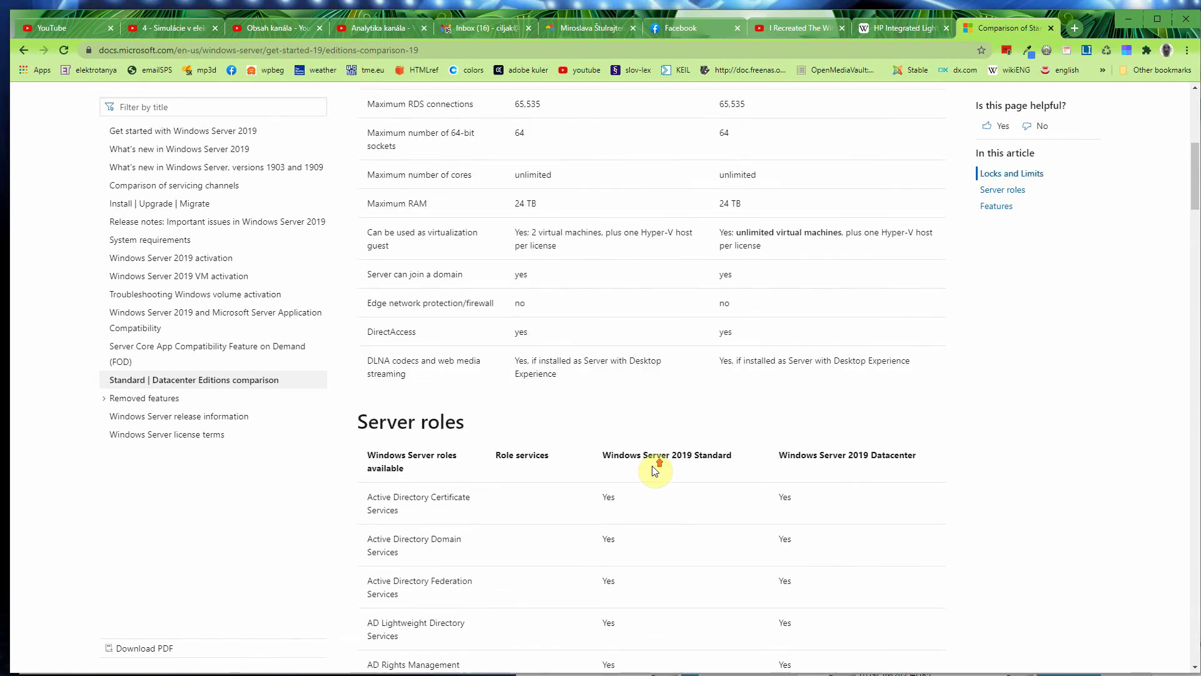
scroll(655, 466, up, 3)
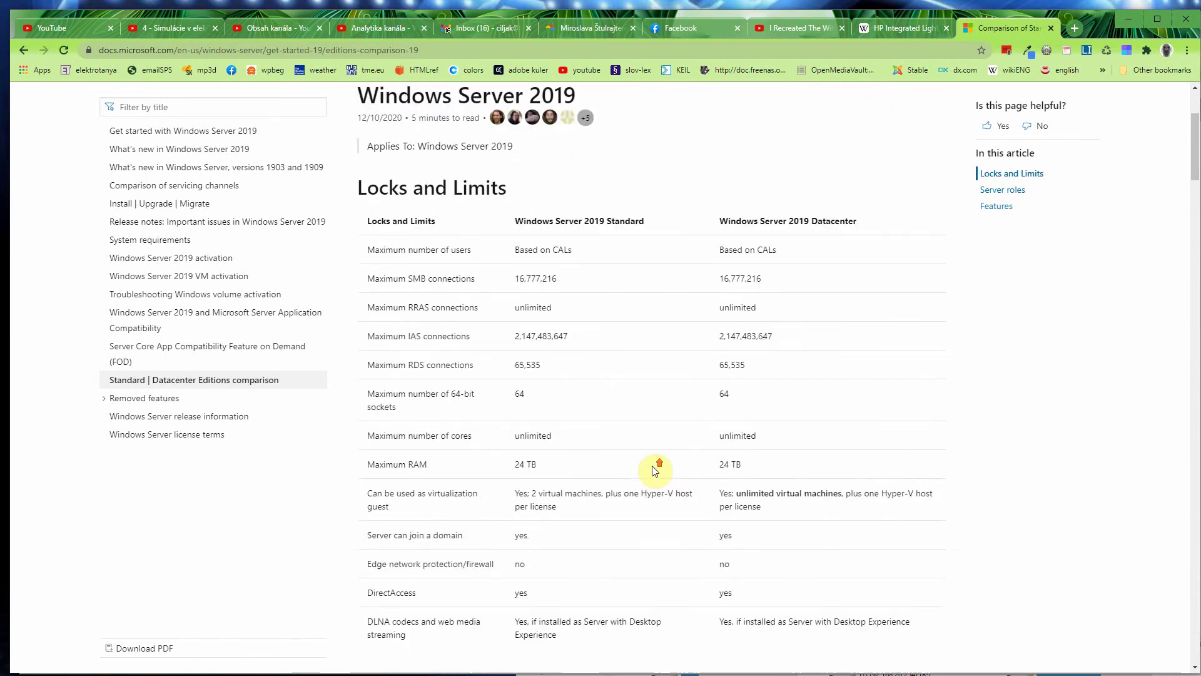
scroll(655, 471, up, 1)
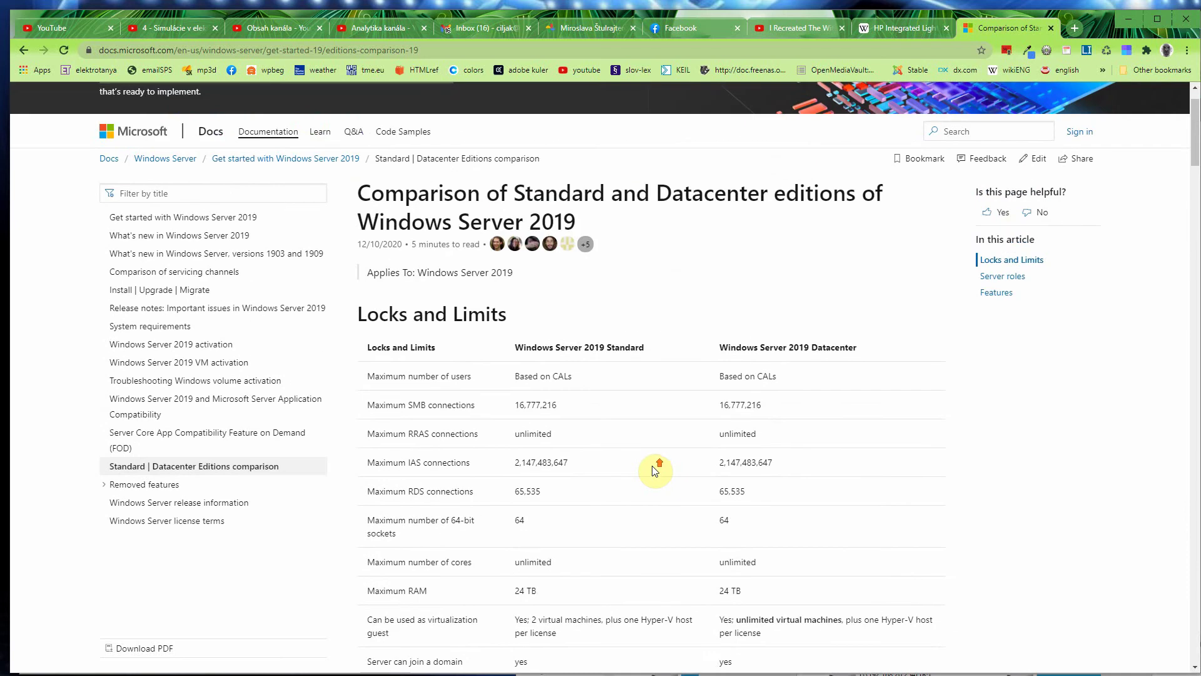
scroll(655, 471, down, 1)
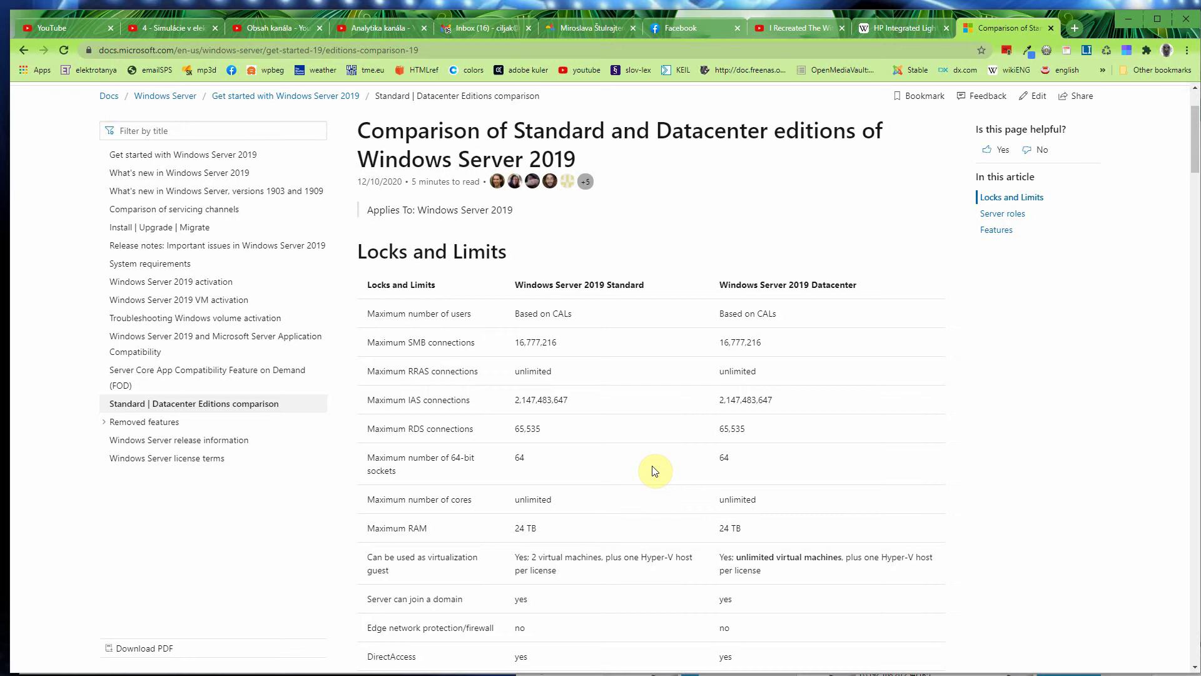
scroll(655, 471, down, 1)
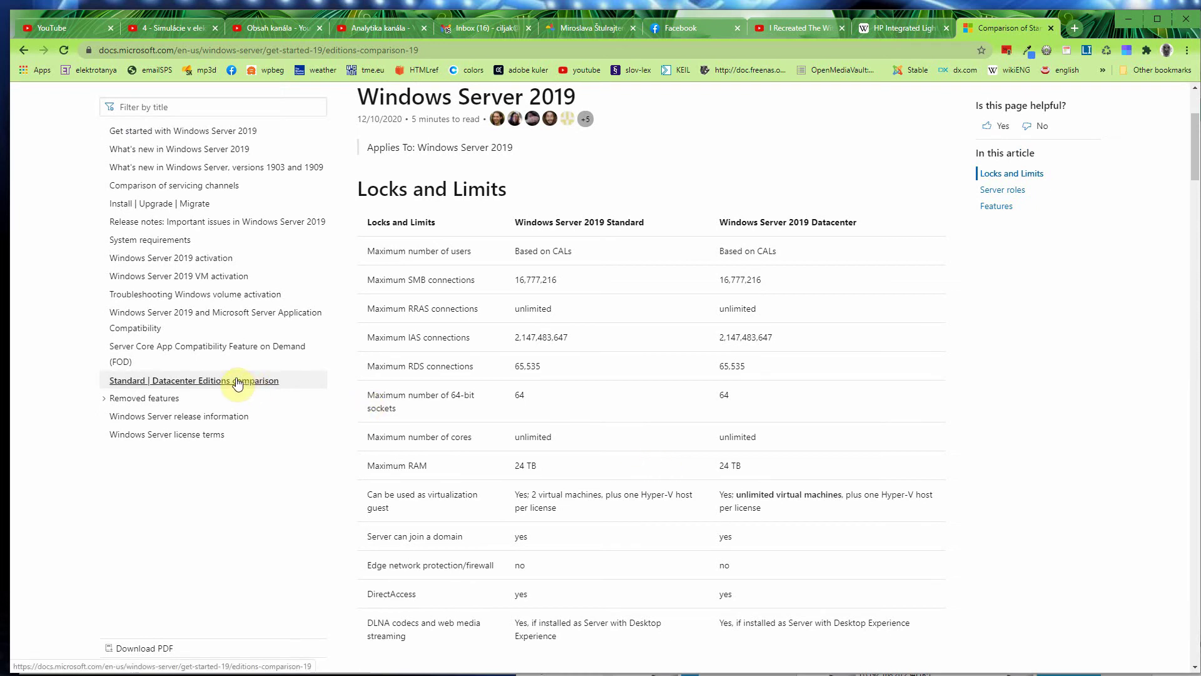
click(237, 382)
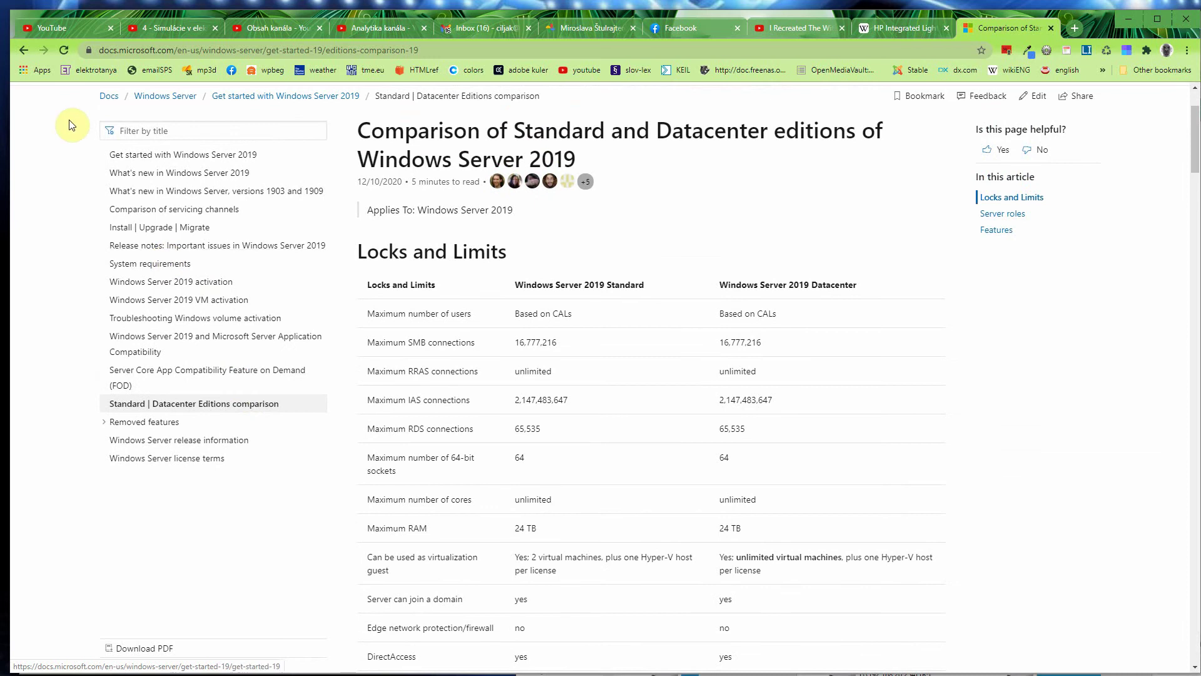
Step: Go back to the 'versions of windows server 2019' Google results, then switch to XenCenter
click(20, 51)
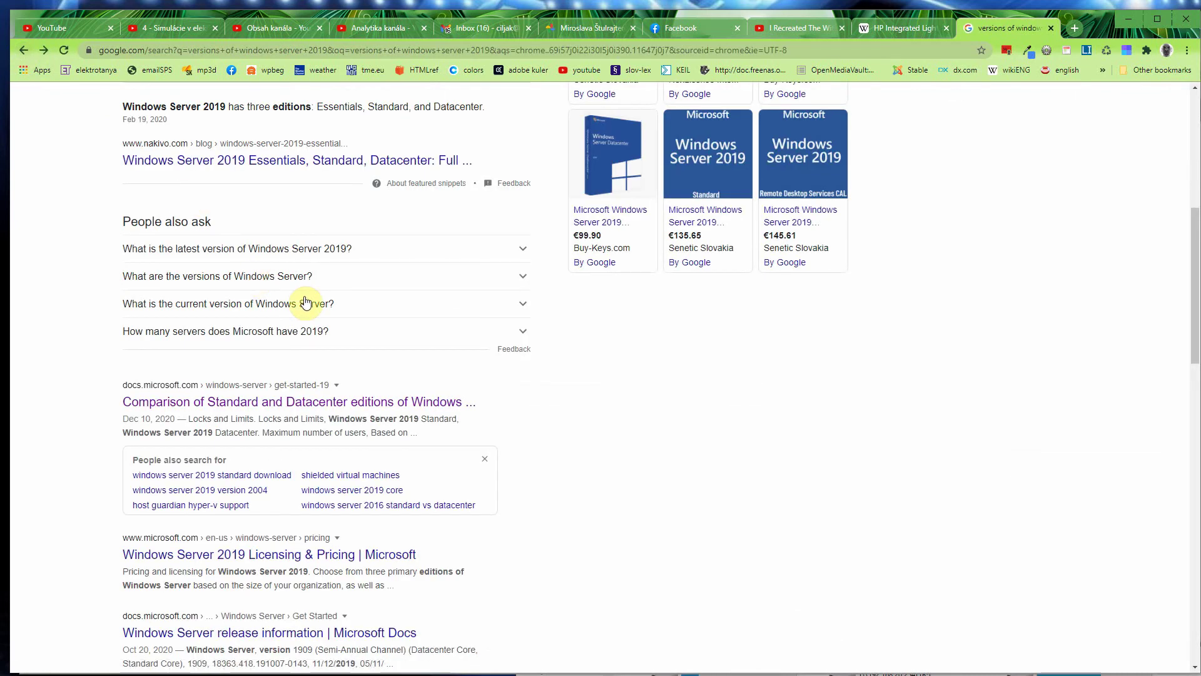
scroll(305, 302, up, 7)
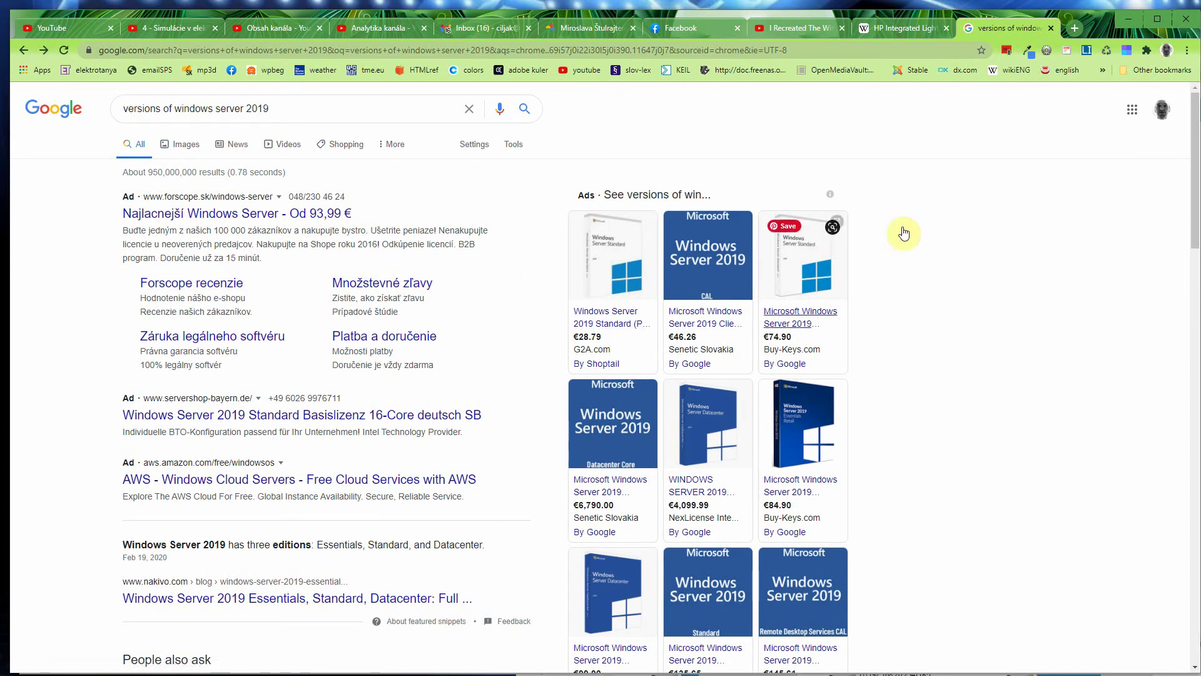
key(alt+Tab)
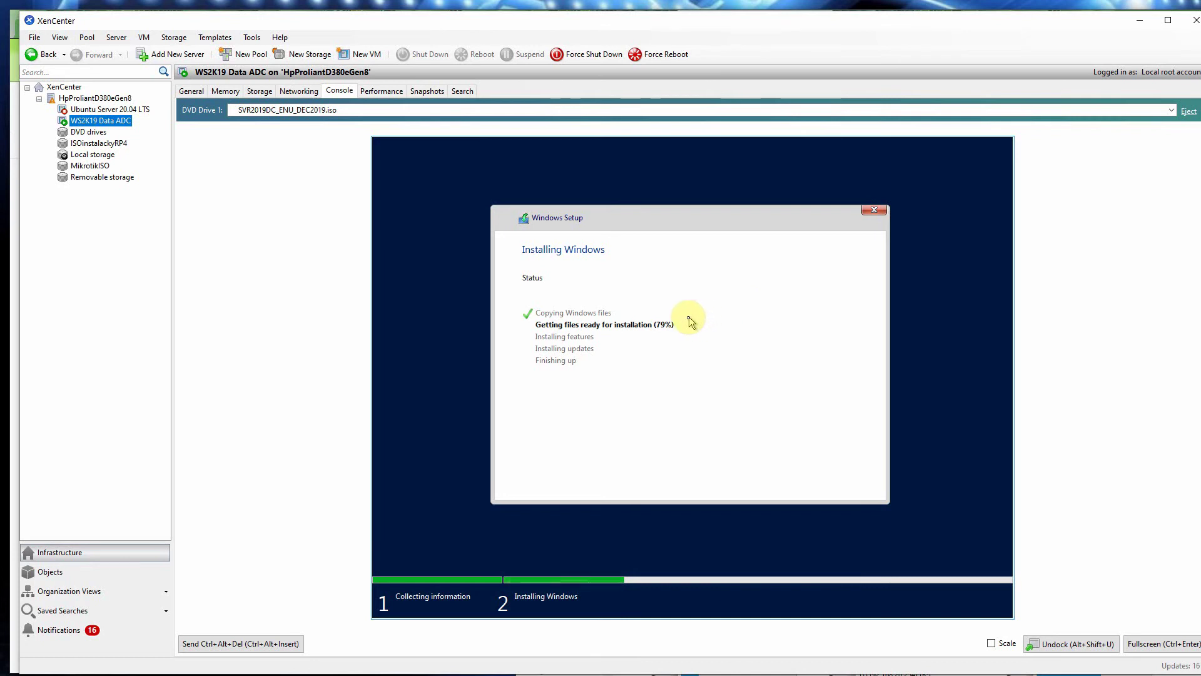
Step: Show the WS2K19 Data ADC VM's Performance tab with CPU, network and disk graphs
click(387, 91)
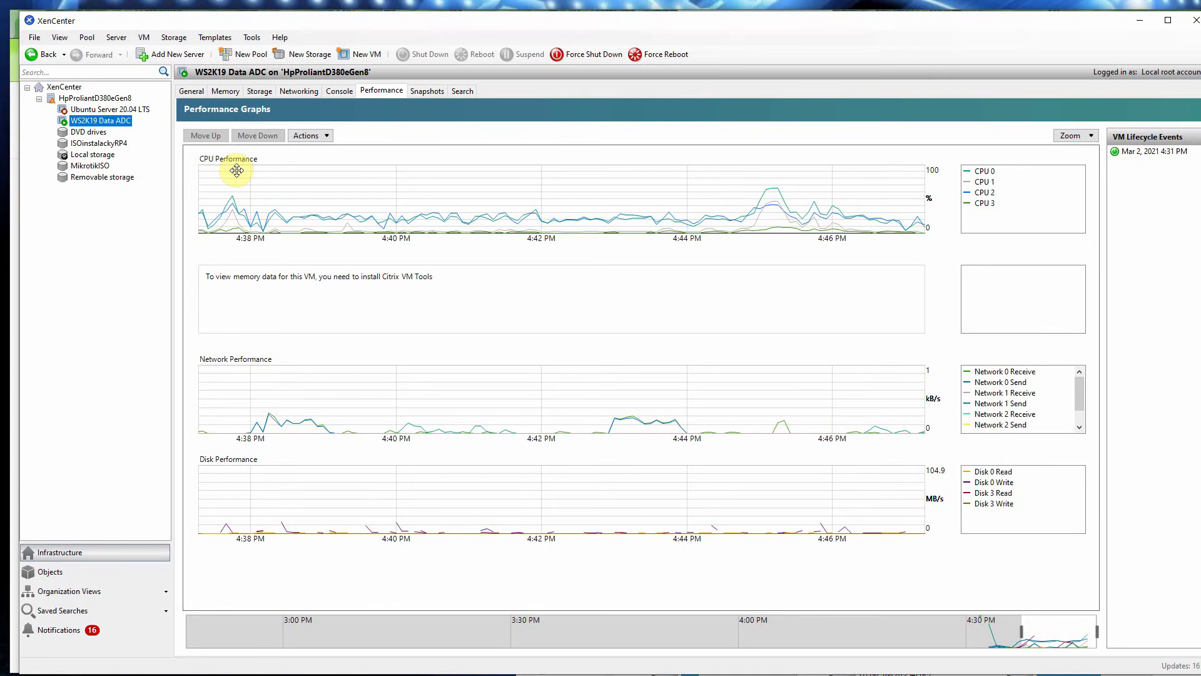
Step: Switch back to the WS2K19 Data ADC Console tab to watch Windows Setup progress
click(338, 92)
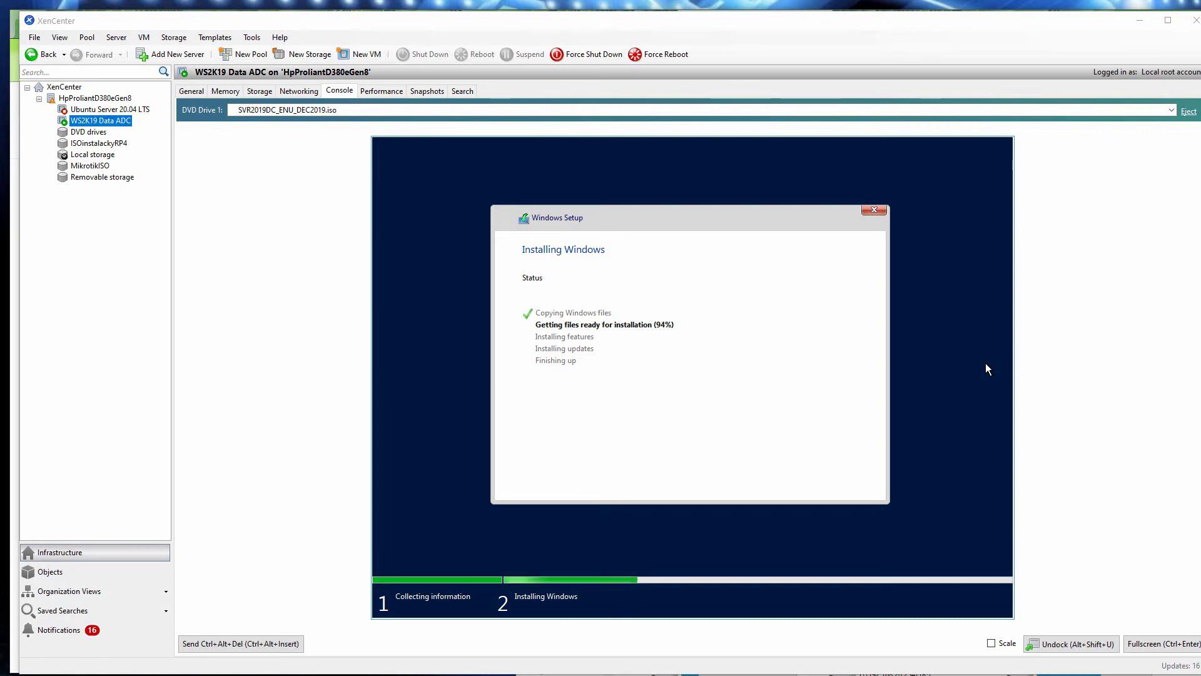
Step: Close the VHD file's Properties dialog and show the empty Notifications Alerts list
drag(1169, 370, 1007, 331)
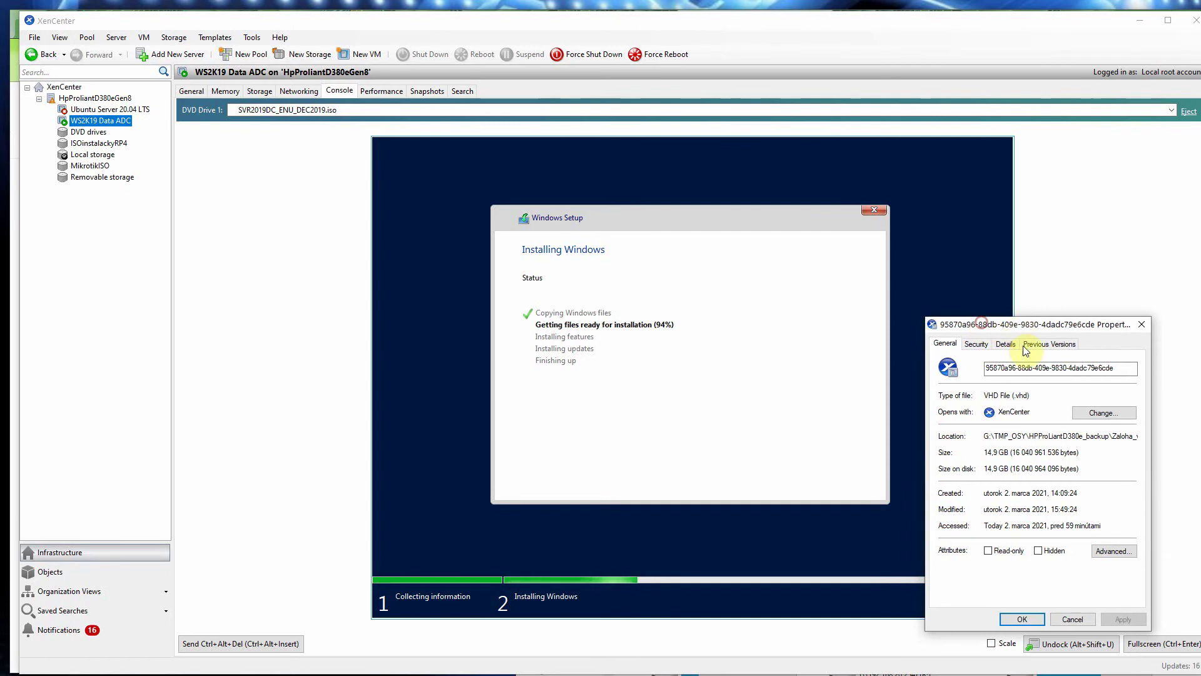
click(1140, 325)
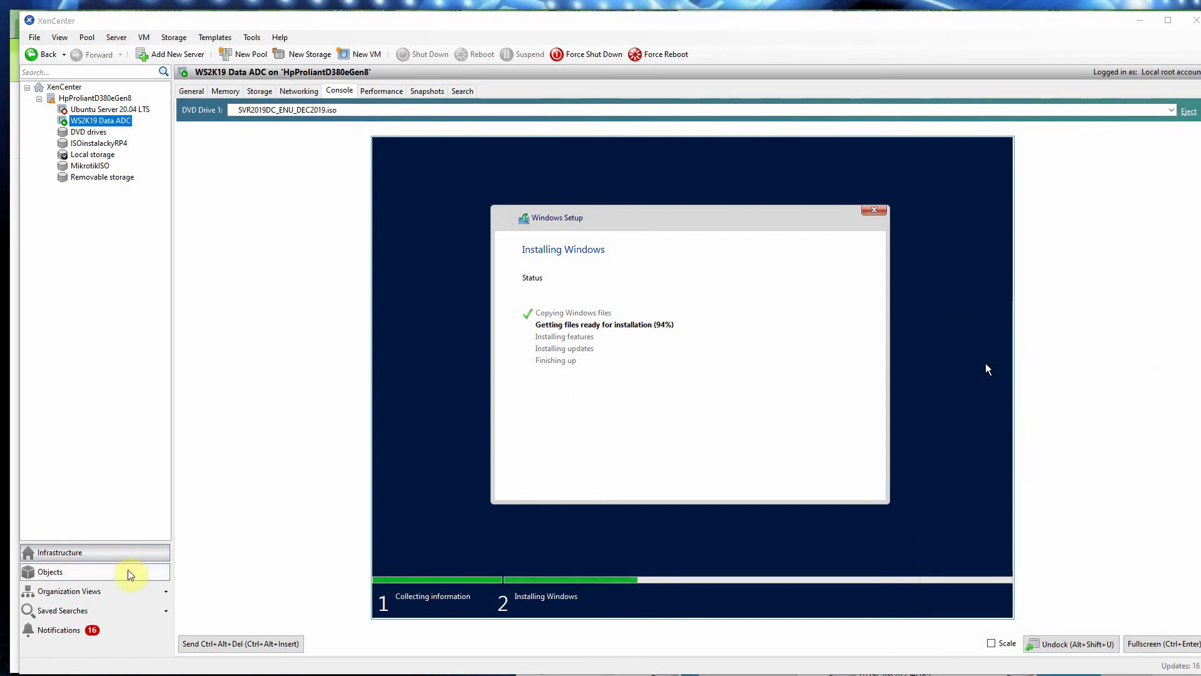
click(54, 630)
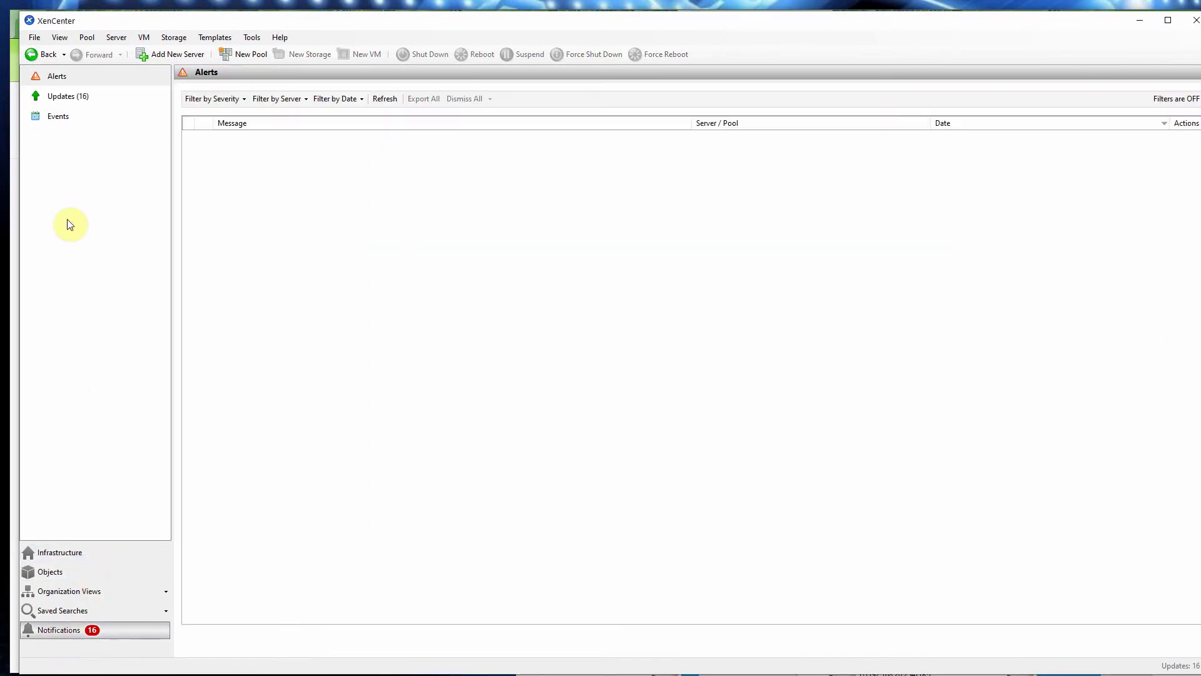
Step: Select the 'Shutting down VM Transfer VM' event and move Total Commander over XenCenter
click(59, 117)
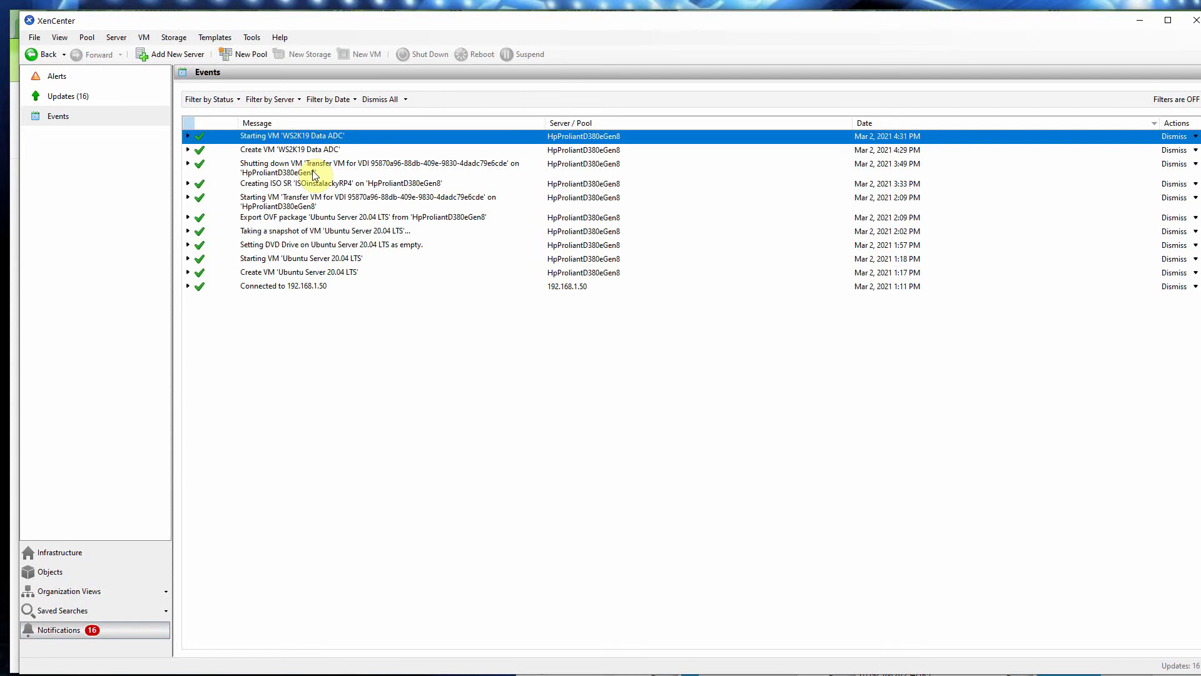
click(314, 172)
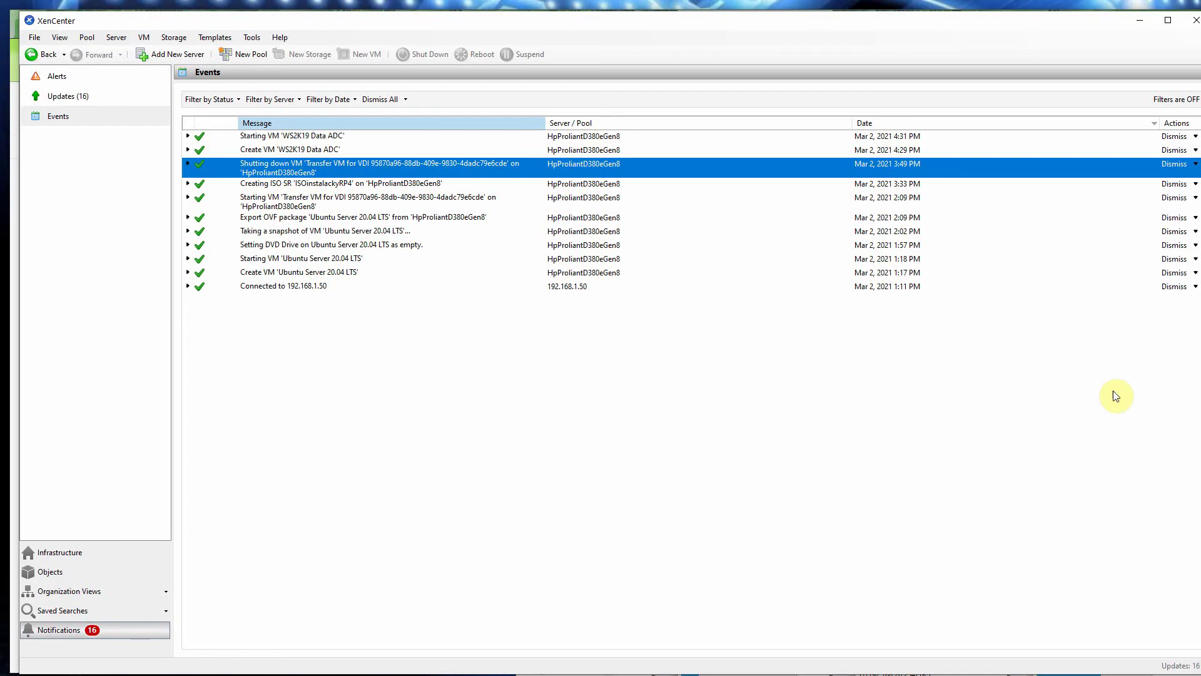
drag(1198, 200, 639, 194)
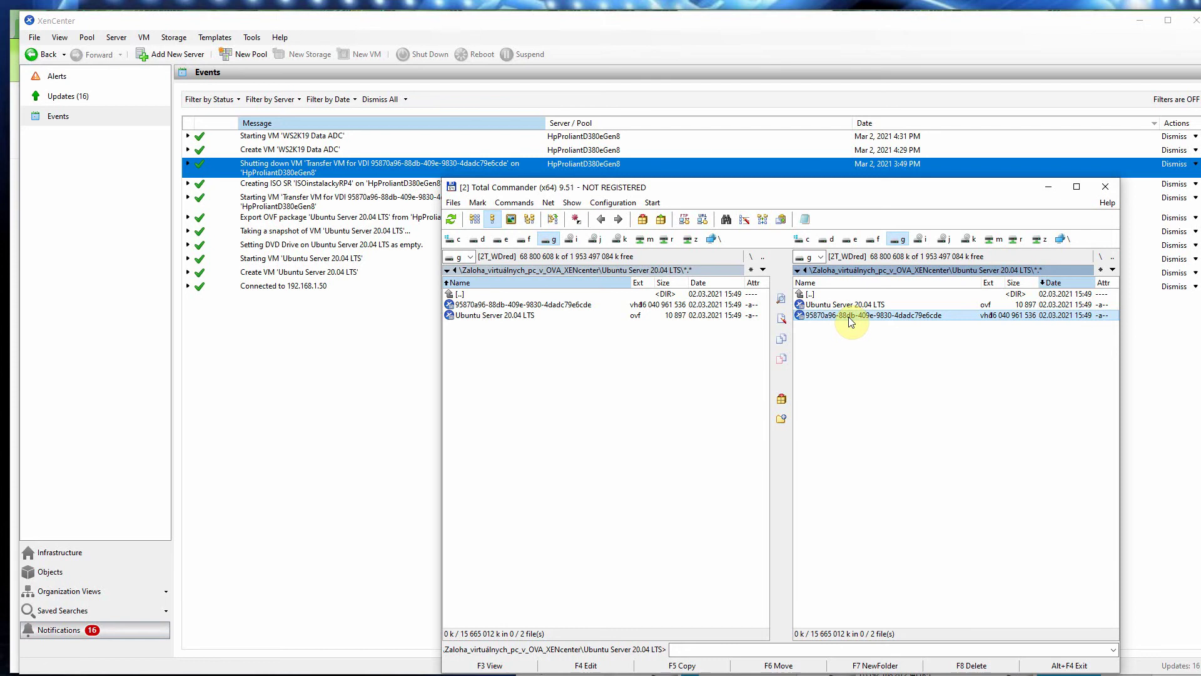
Step: Put Total Commander away to reveal VirtualBox Manager and its 6.1.18 update notice
click(1052, 270)
key(super+Down)
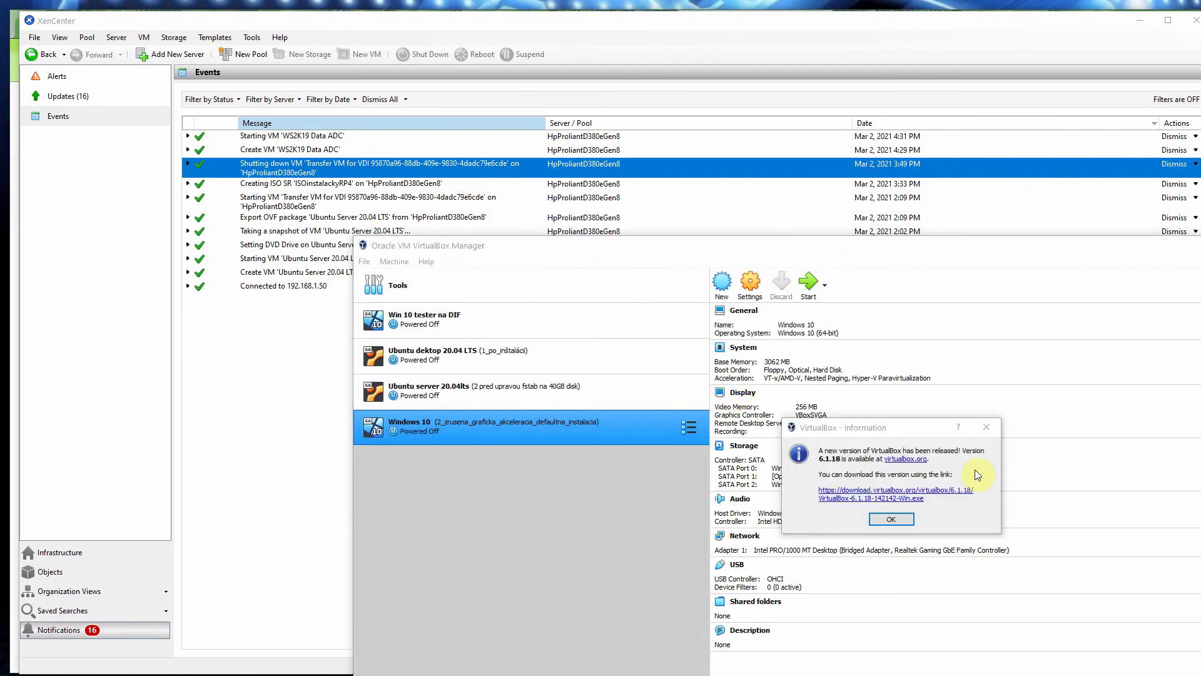
Step: Dismiss the update notice and start Import Appliance with Local File System as source
click(991, 431)
drag(920, 249, 669, 205)
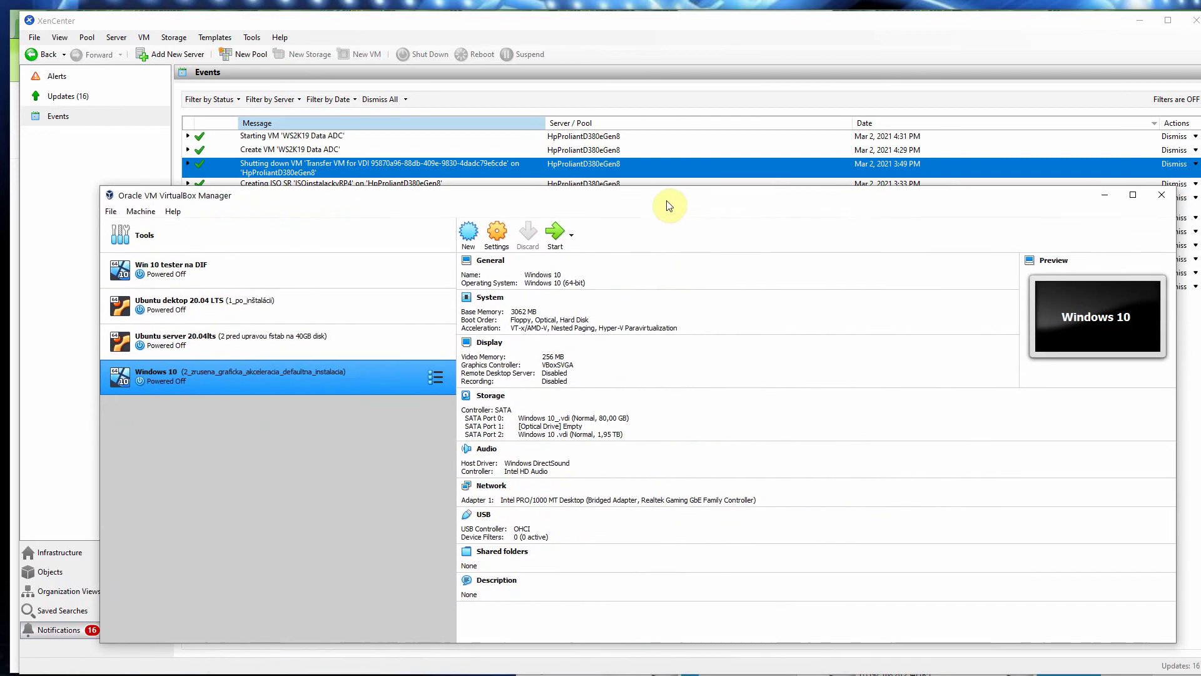
click(112, 211)
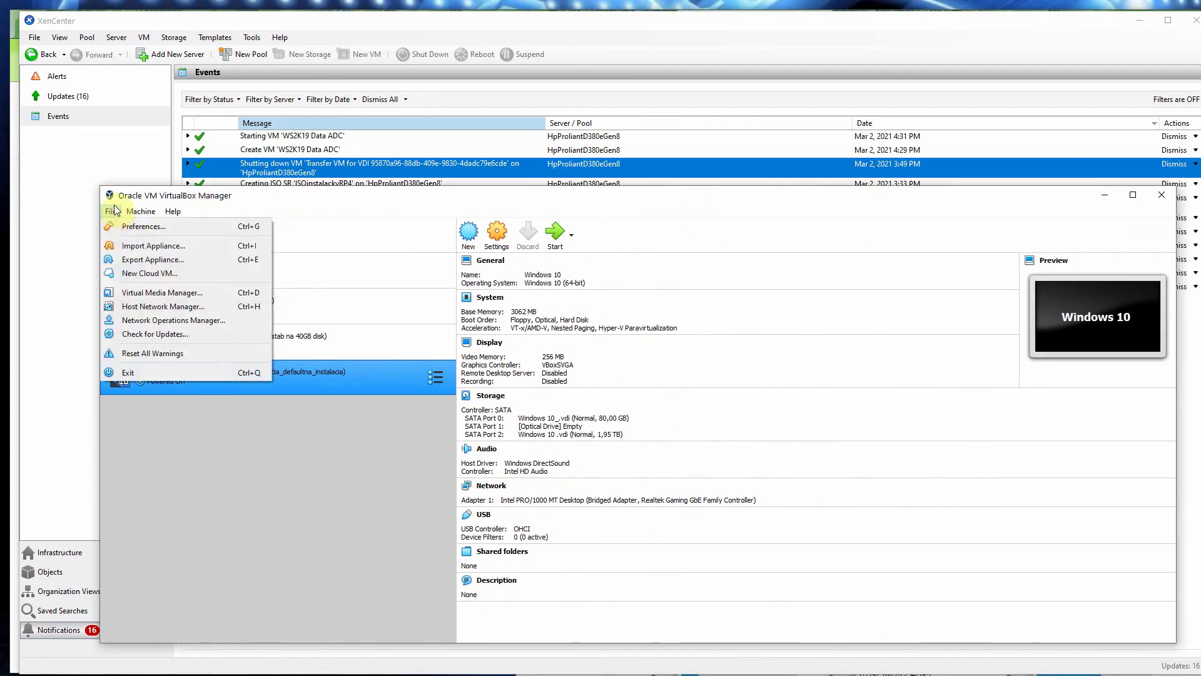
click(121, 247)
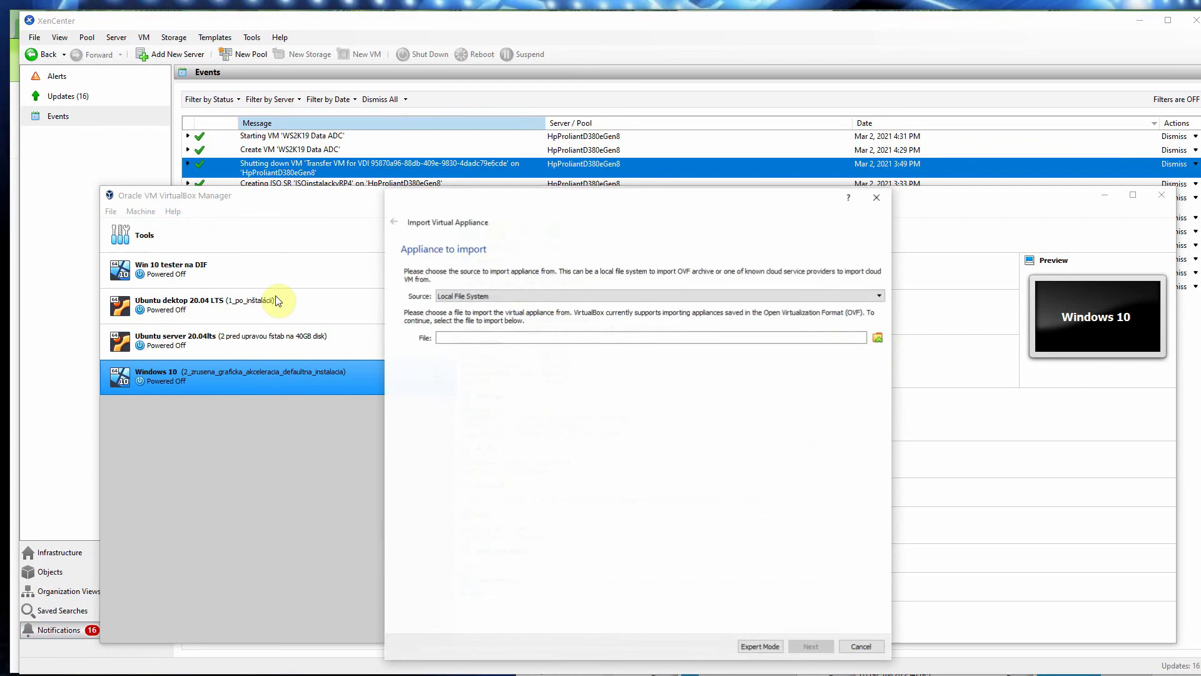
click(551, 296)
click(556, 306)
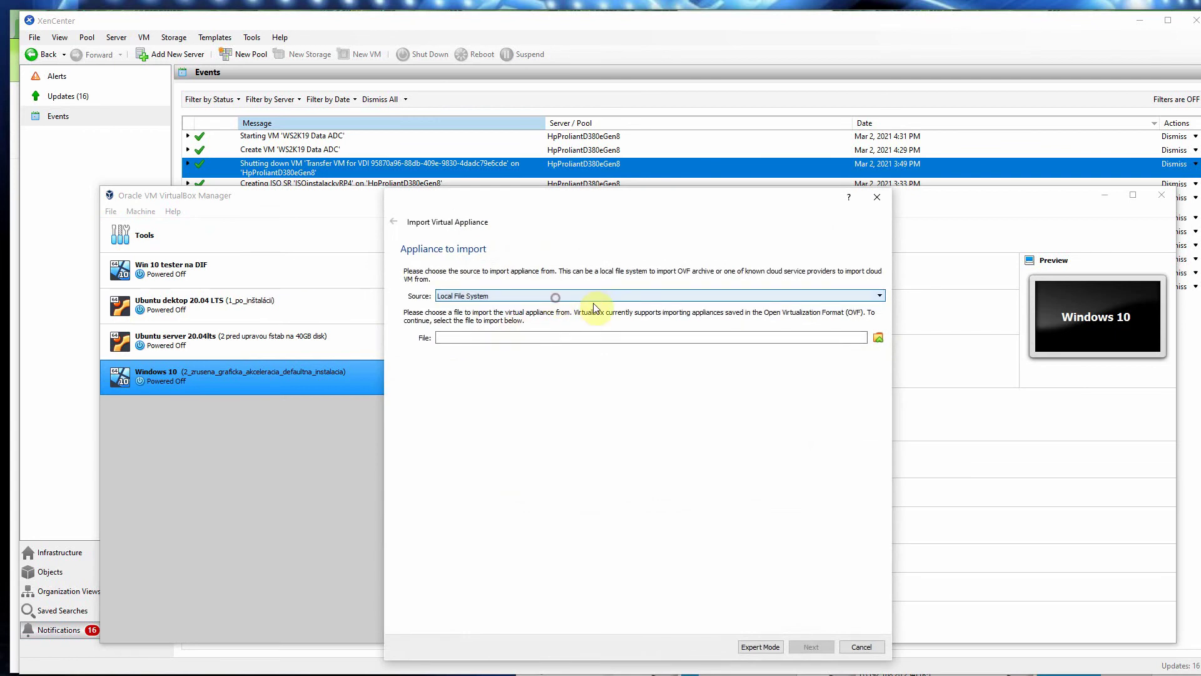
Step: Choose G:\TMP_OSY\...\Ubuntu Server 20.04 LTS\Ubuntu Server 20.04 LTS.ovf as the appliance file
click(879, 338)
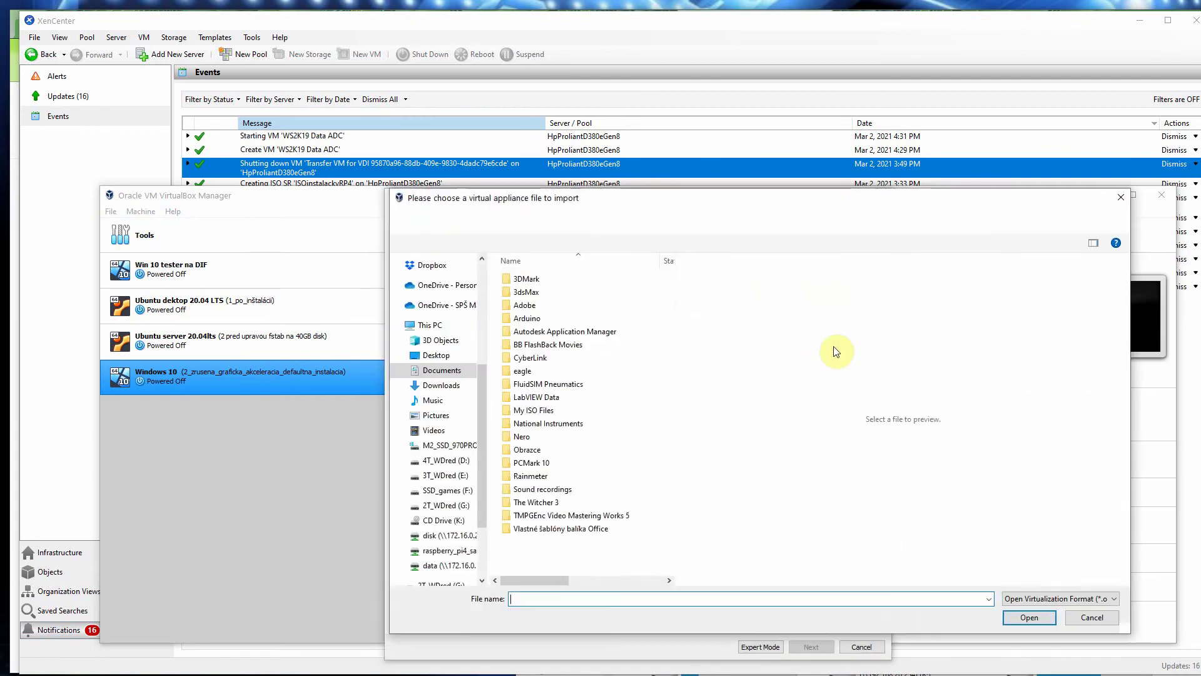
scroll(475, 432, down, 2)
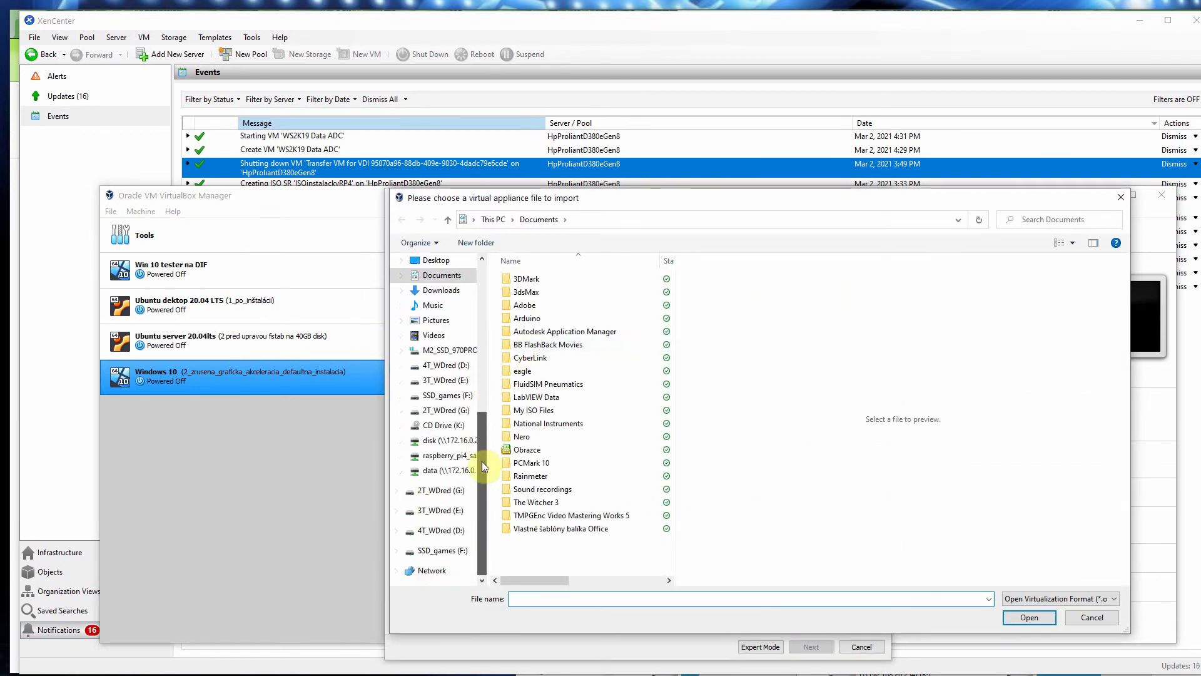
click(446, 411)
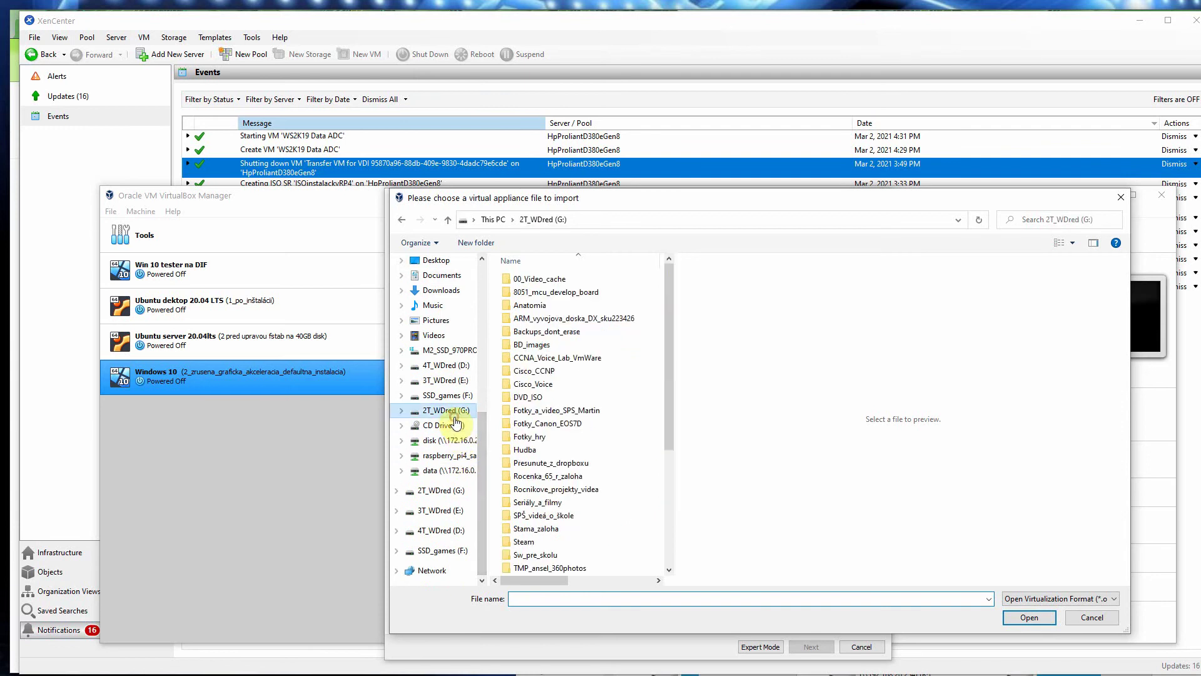
drag(666, 377, 650, 493)
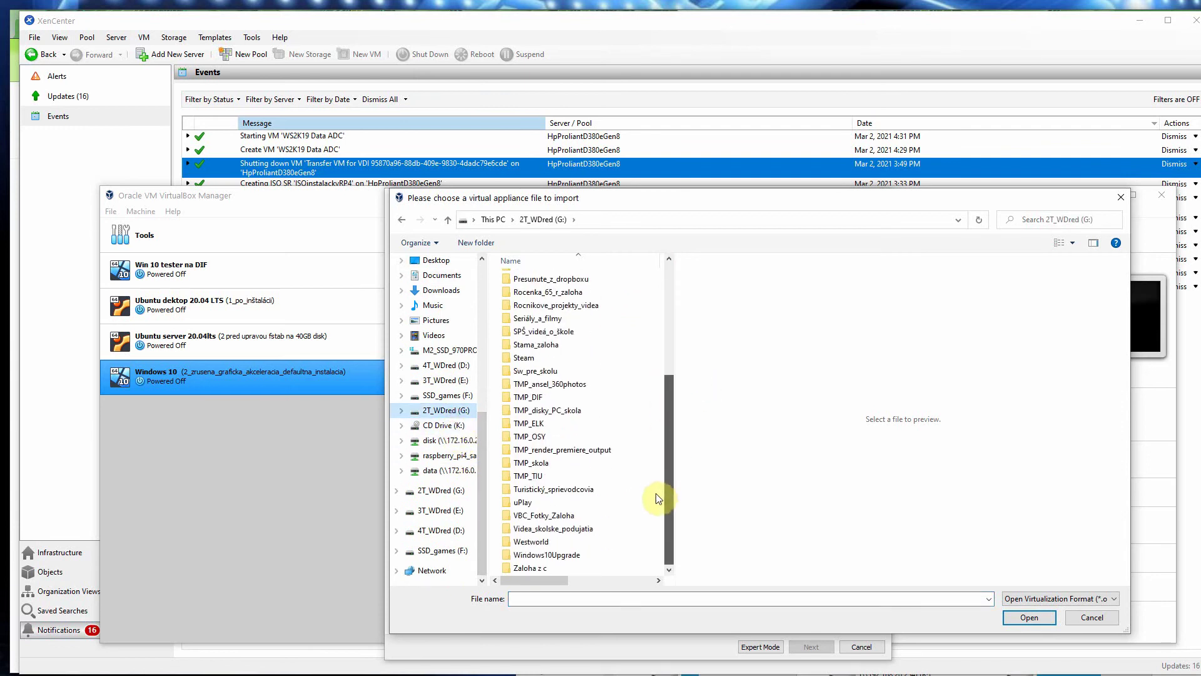
double_click(551, 438)
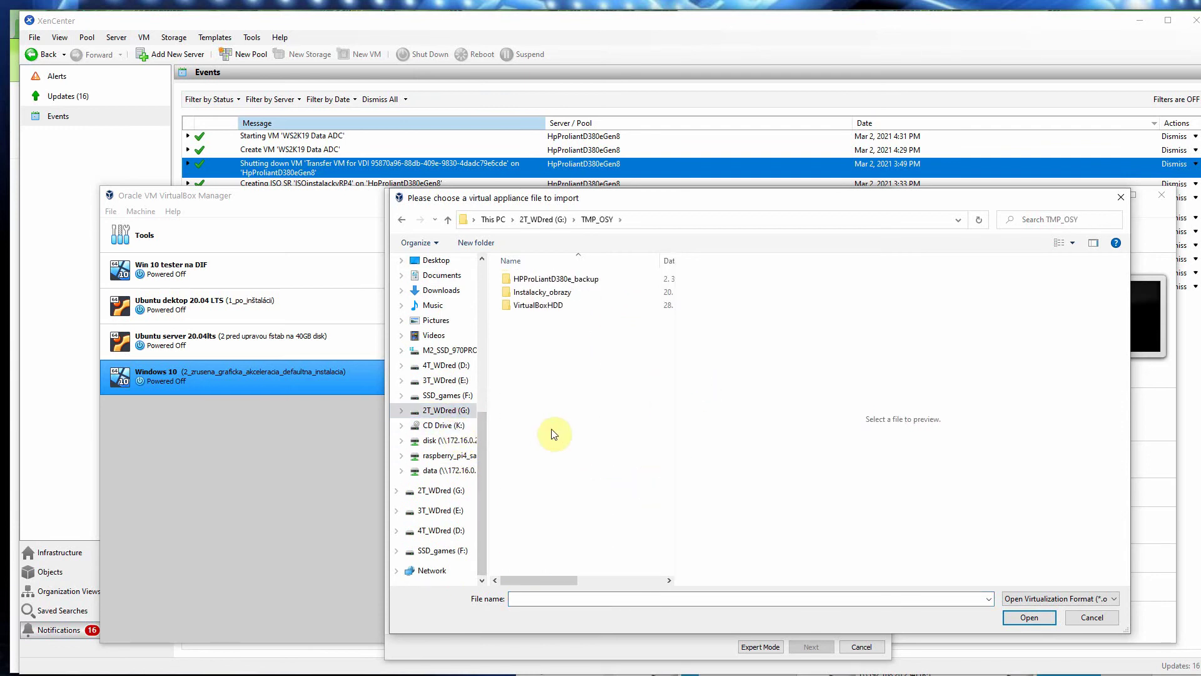
double_click(551, 278)
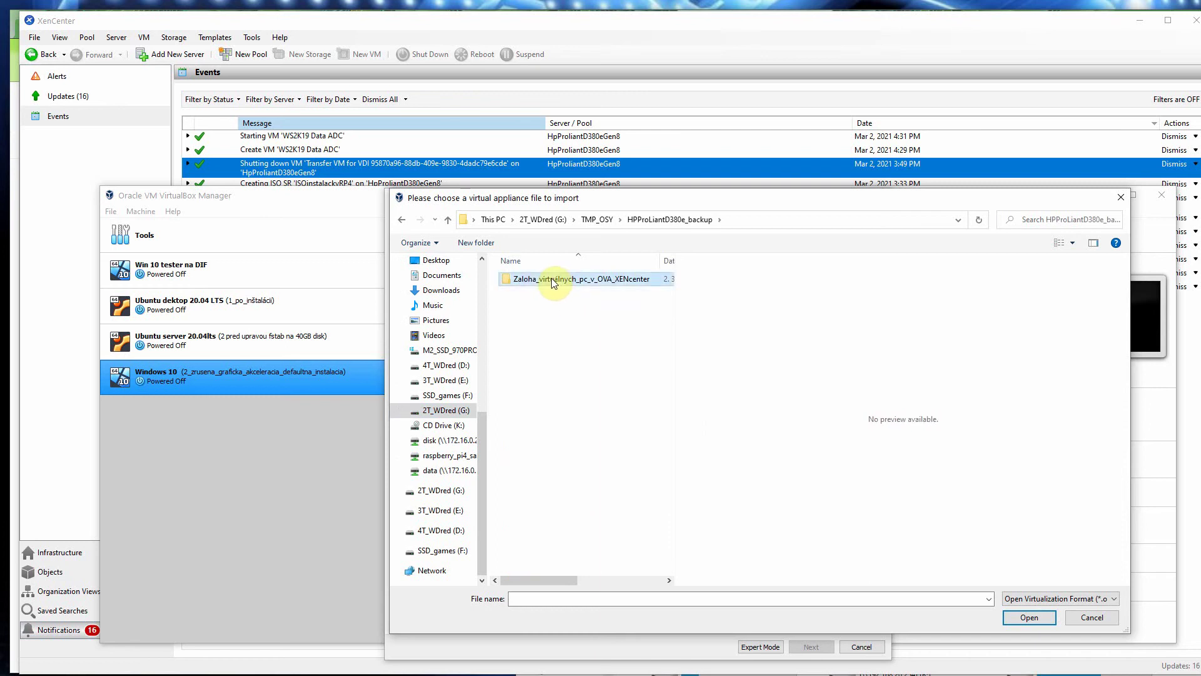
double_click(551, 279)
double_click(554, 281)
click(554, 281)
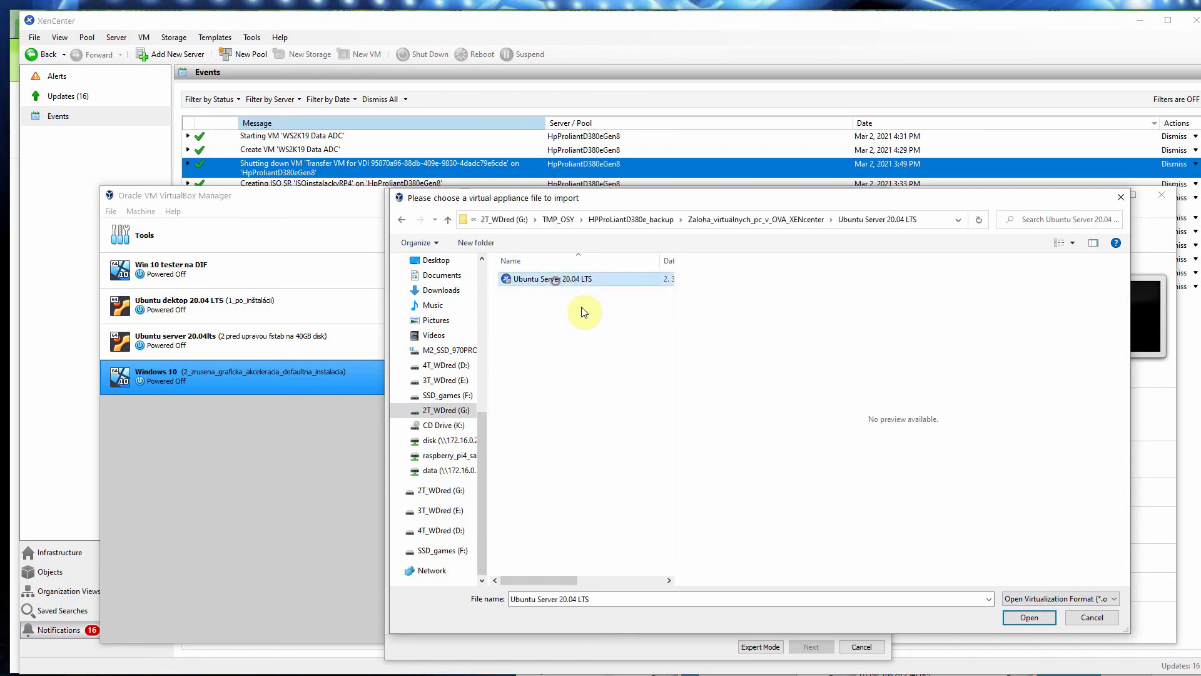
click(1027, 617)
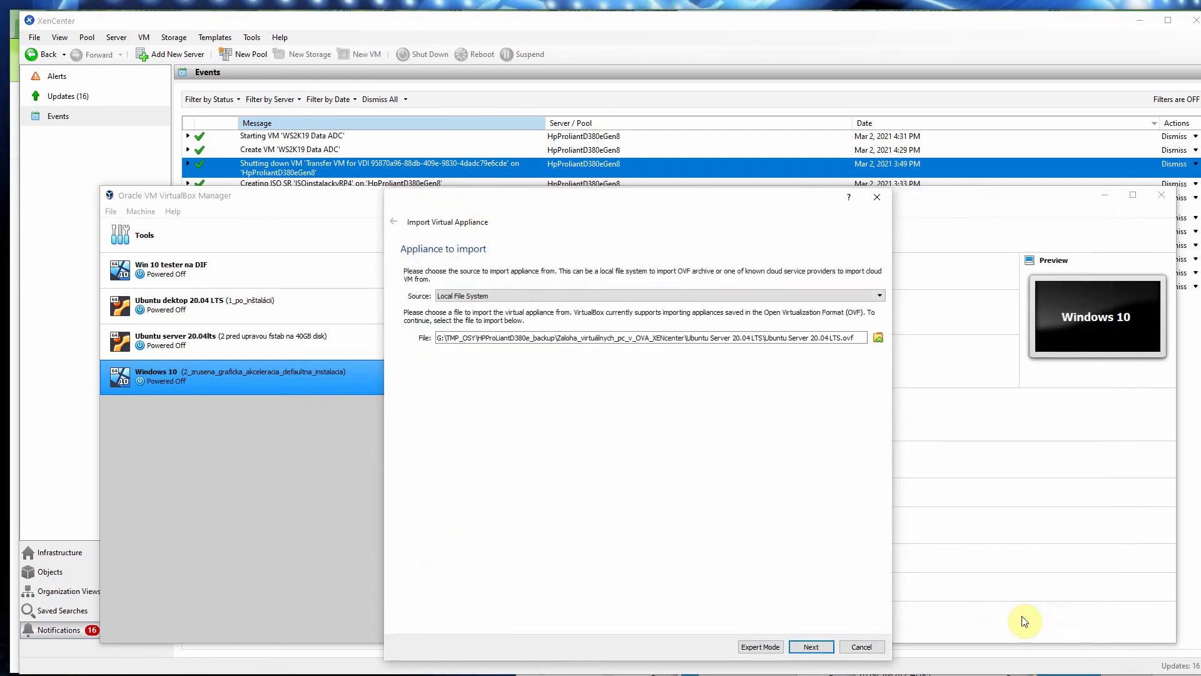
Step: Attempt the Ubuntu OVF import, review the encoding error details, and cancel the wizard
click(812, 646)
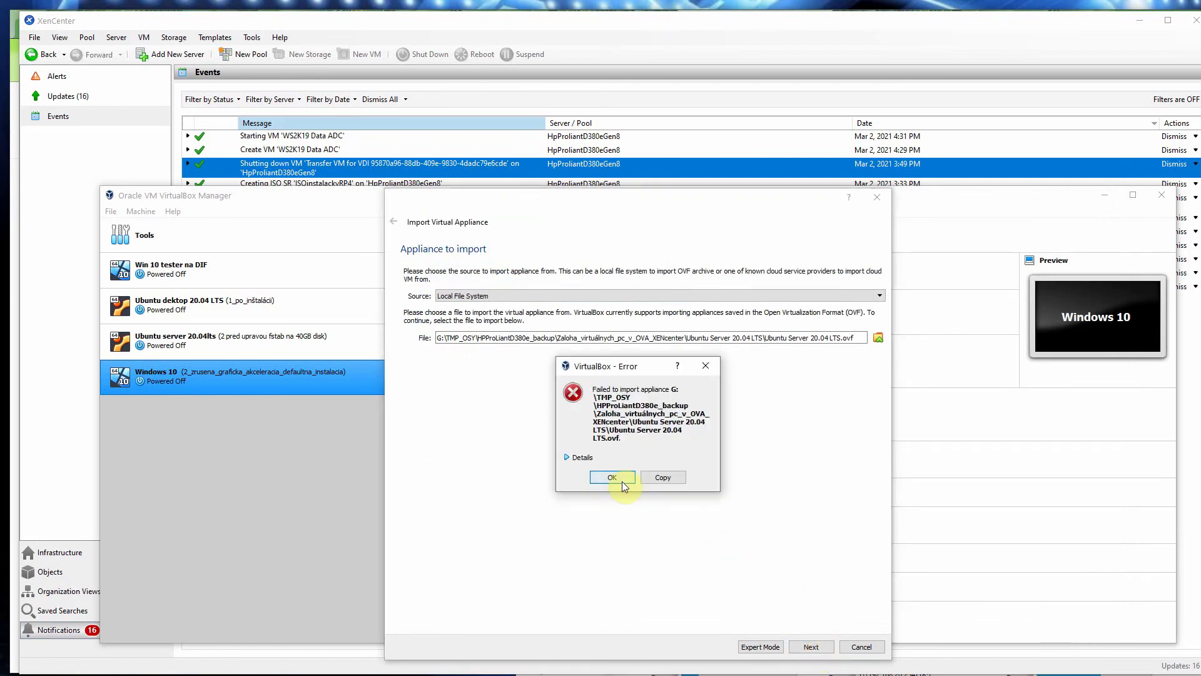
click(568, 457)
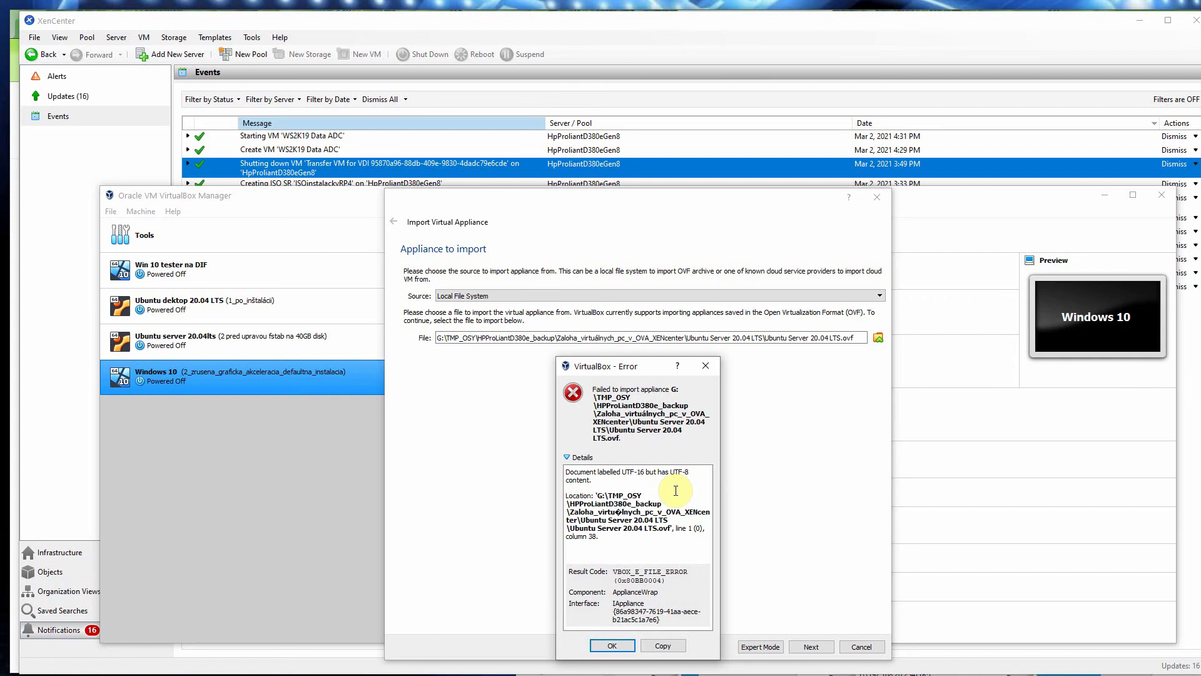
click(613, 644)
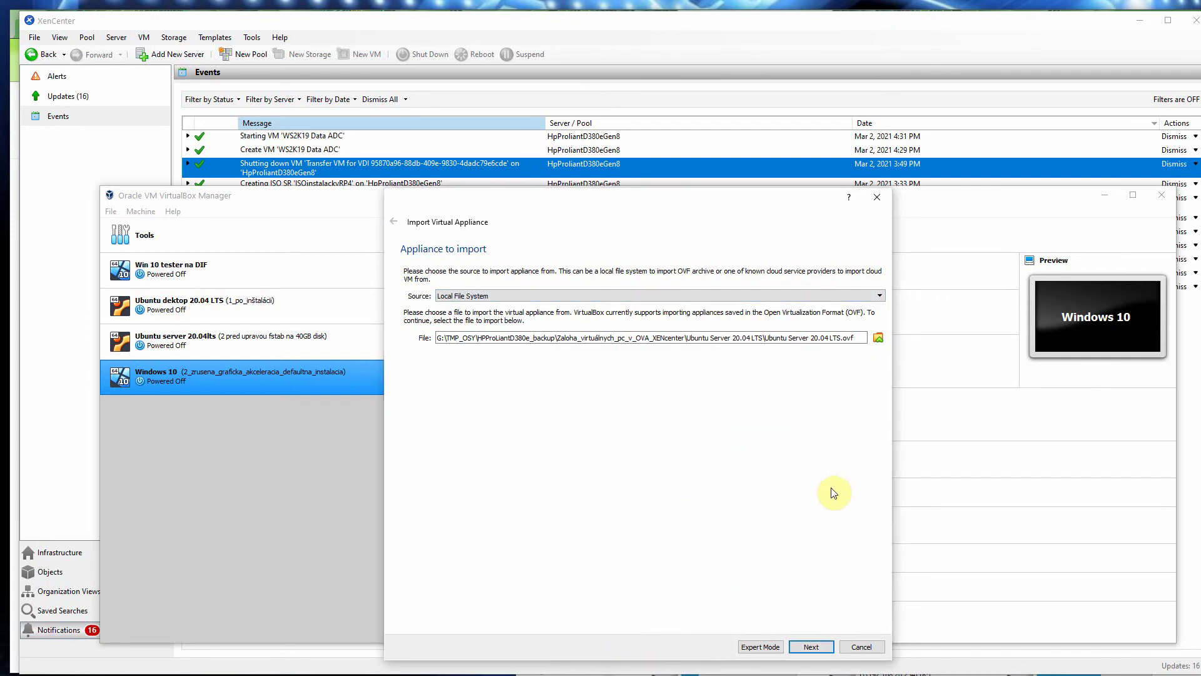
click(862, 648)
click(111, 211)
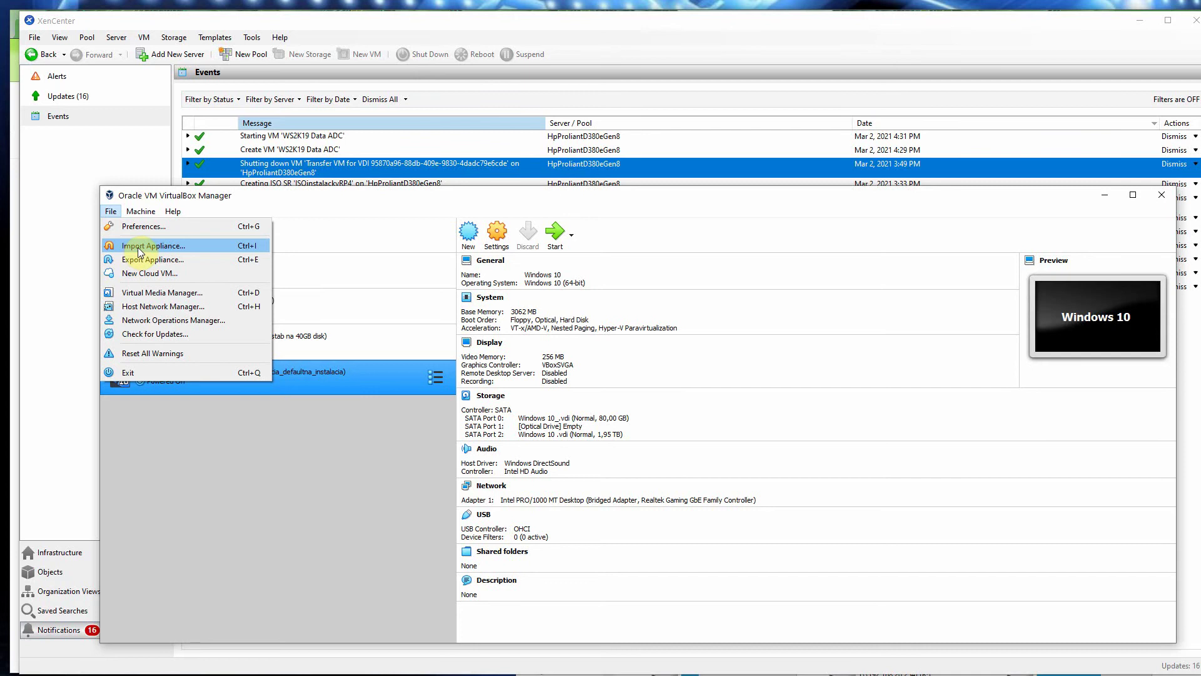
click(274, 197)
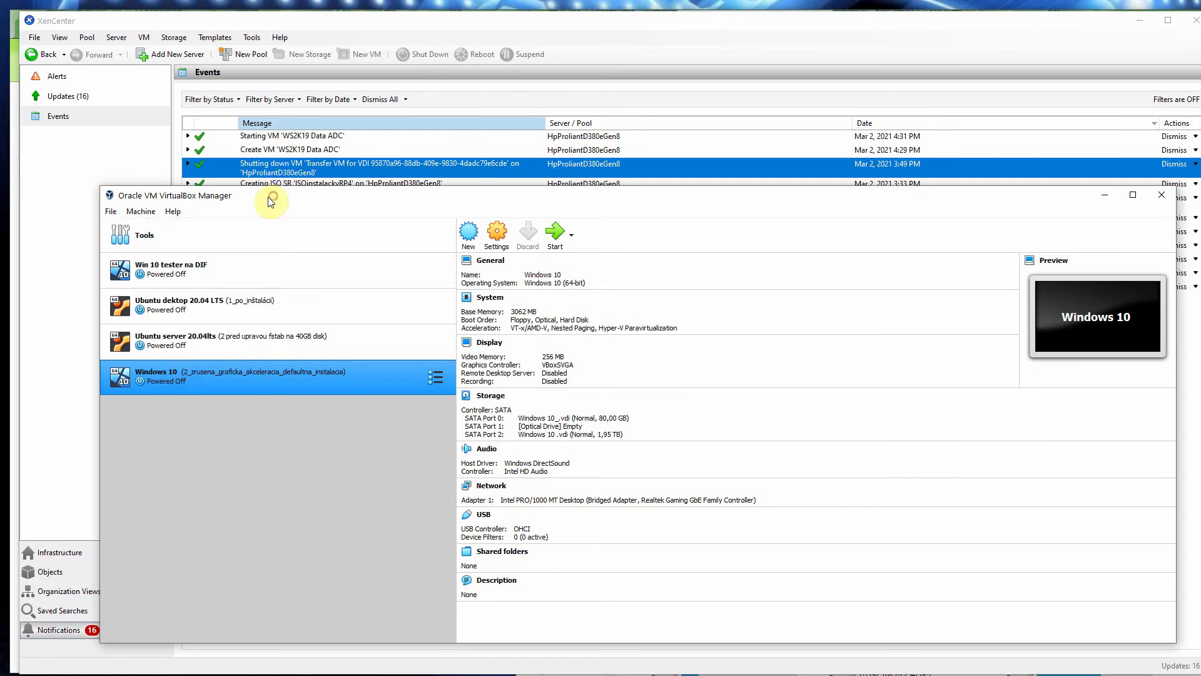
Step: Close VirtualBox Manager and return XenCenter's tree to the Infrastructure view showing the WS2K19 Data ADC console
click(1162, 196)
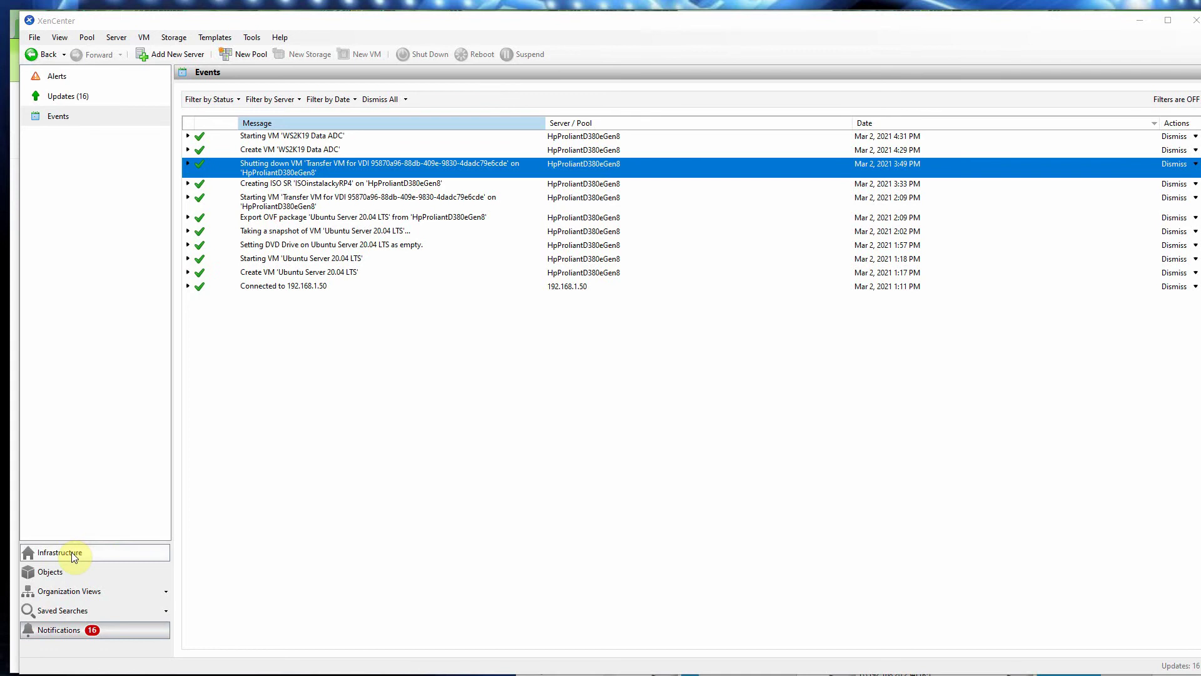
click(62, 572)
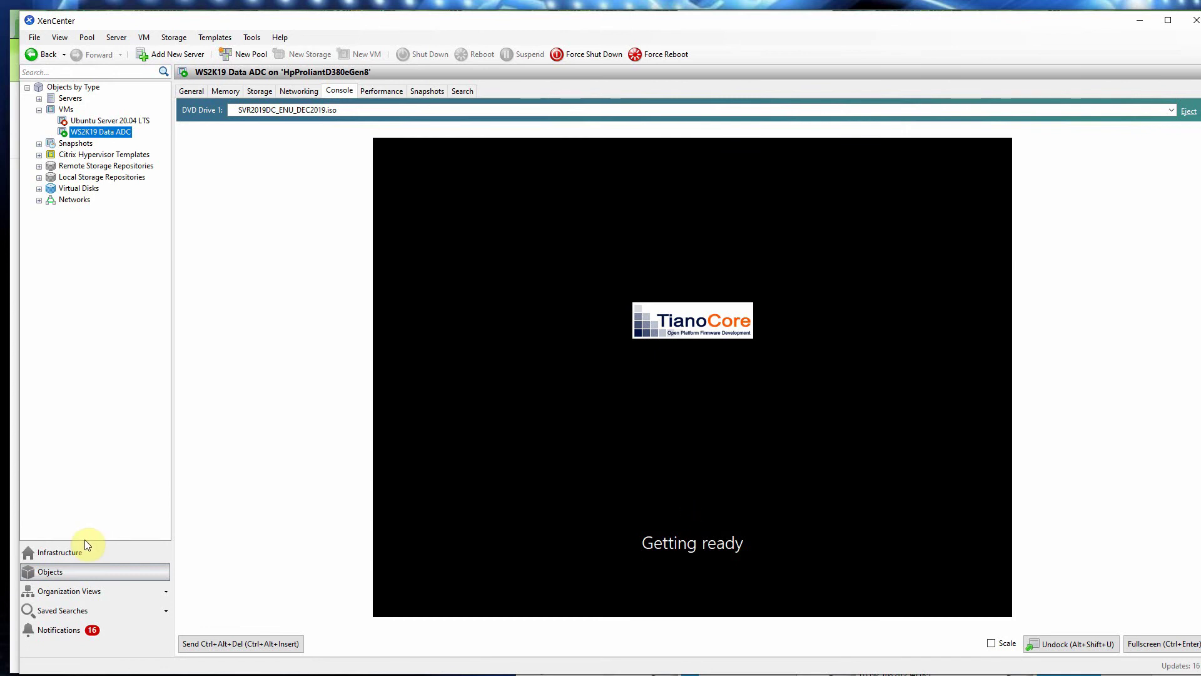
click(83, 591)
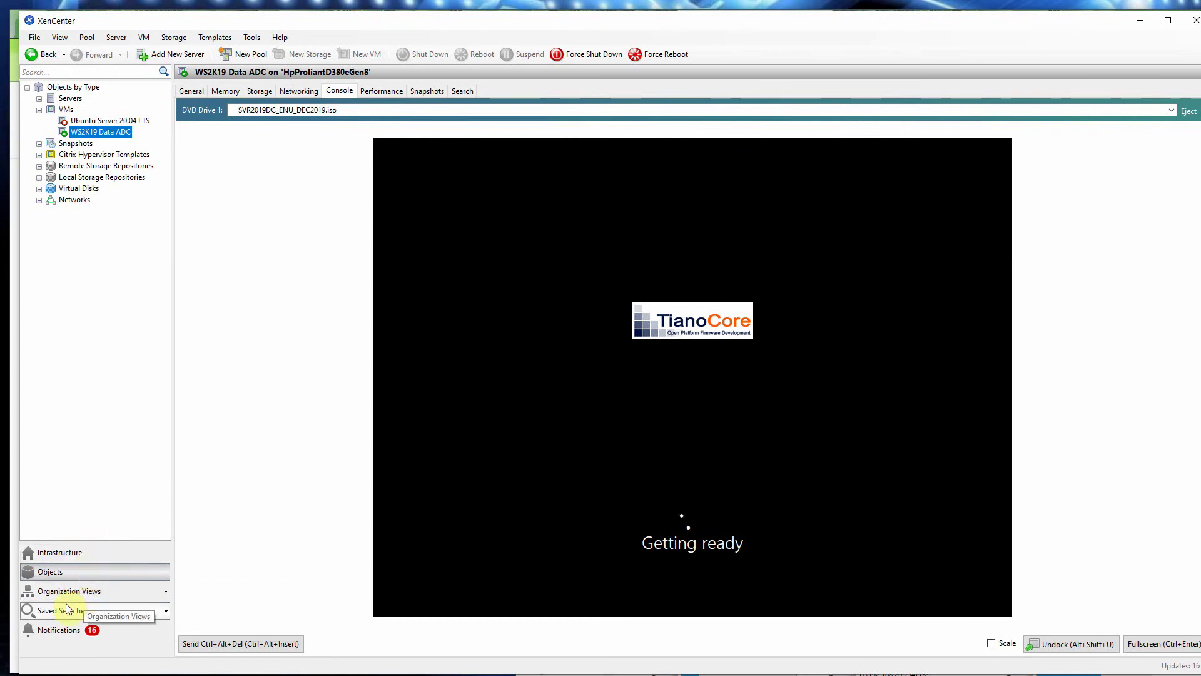
click(60, 553)
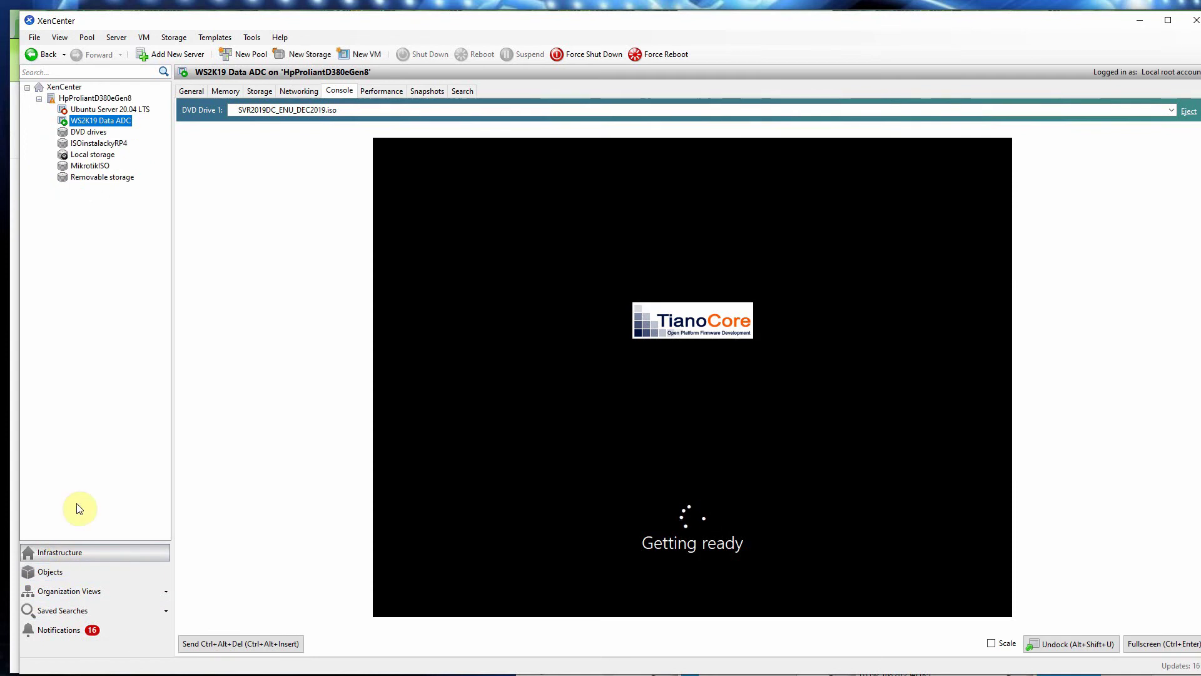
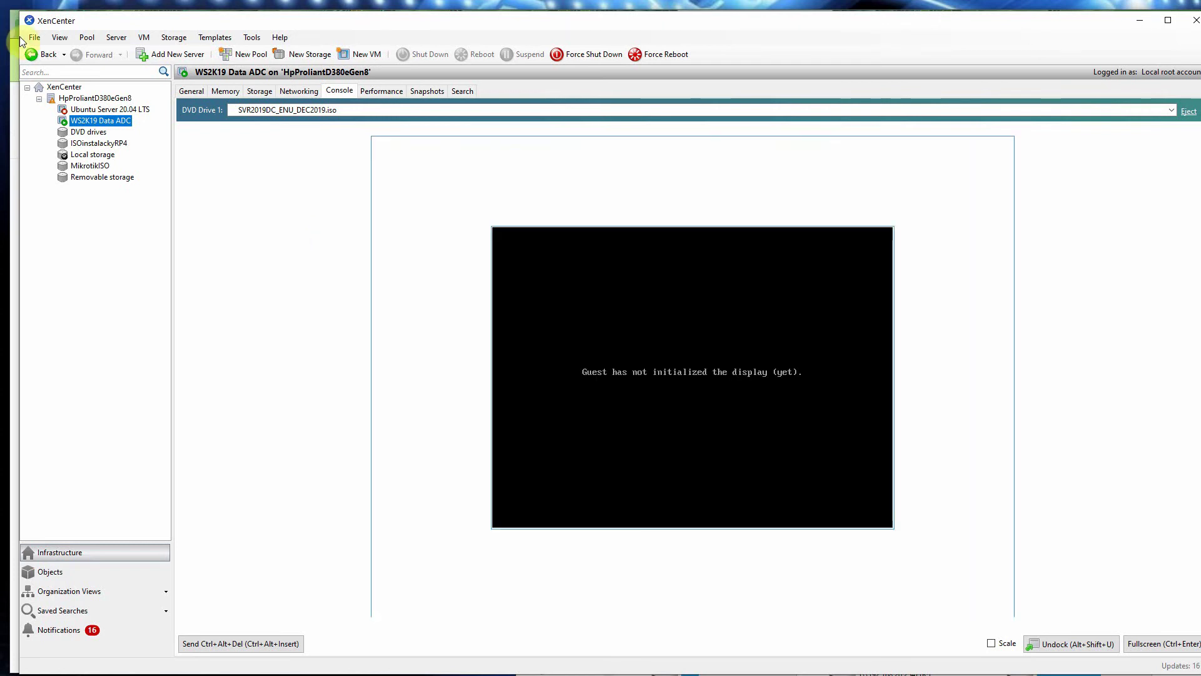
Step: Switch from XenCenter to the browser showing the Windows Server 2019 versions search results
key(alt+Tab)
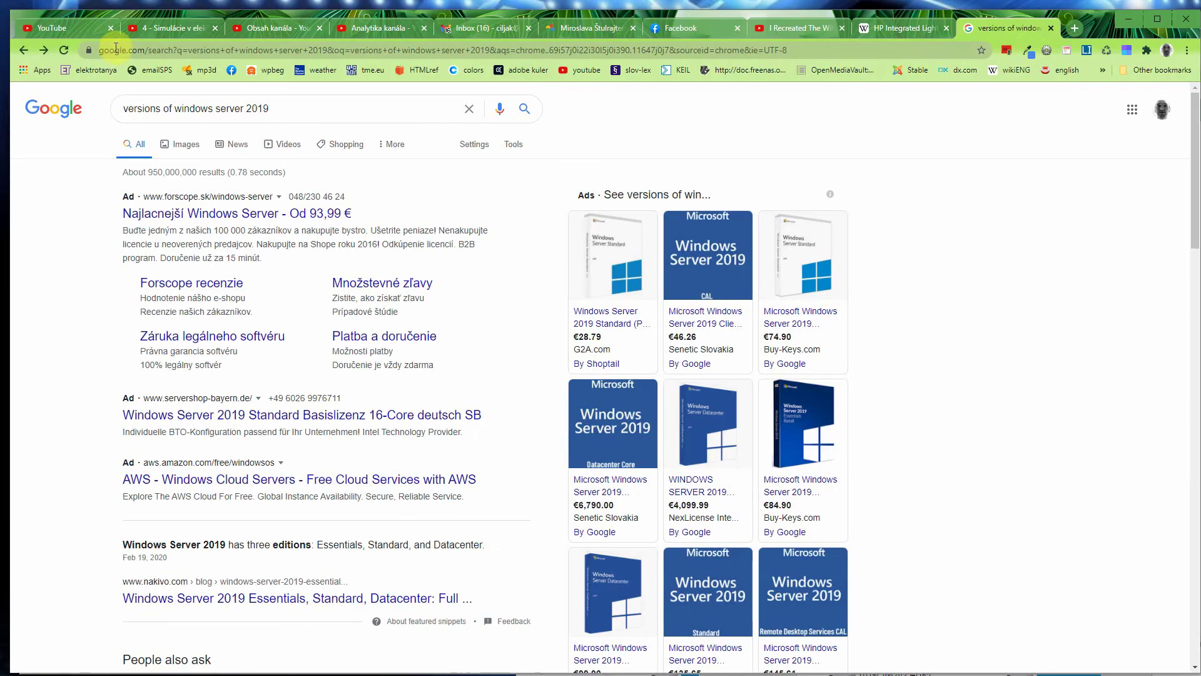
Step: Load the host at 192.168.1.50 in a new tab to reach the Citrix Hypervisor 8.2.0 welcome page
click(1076, 28)
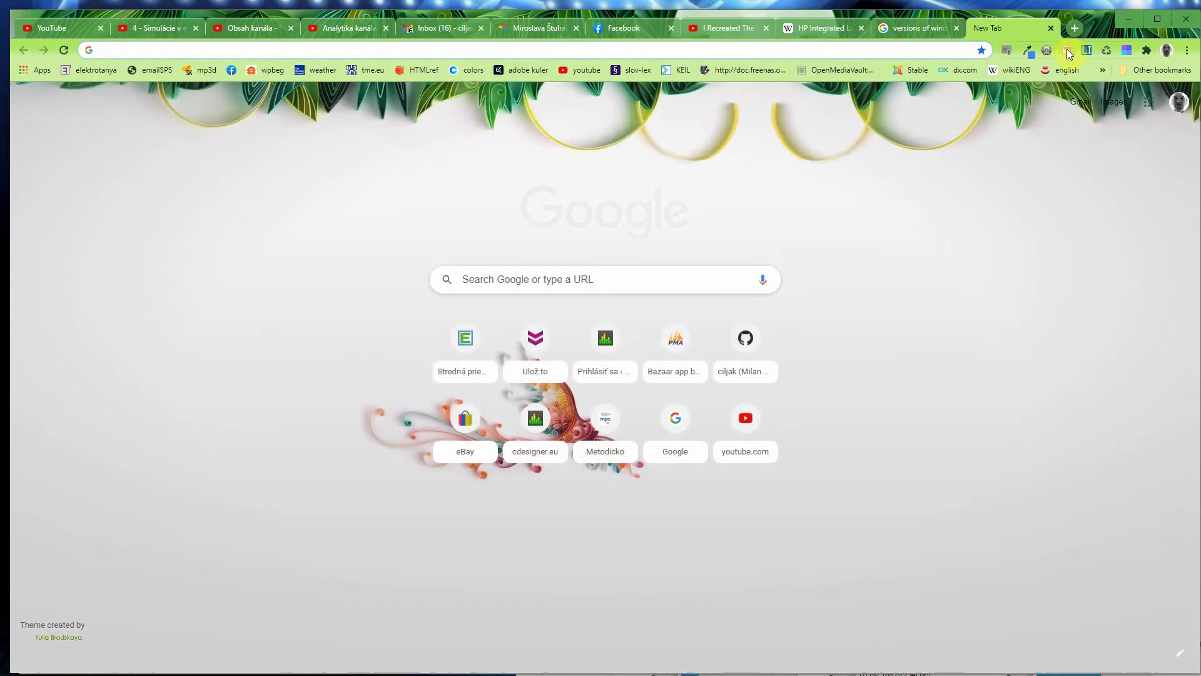
text(192.16)
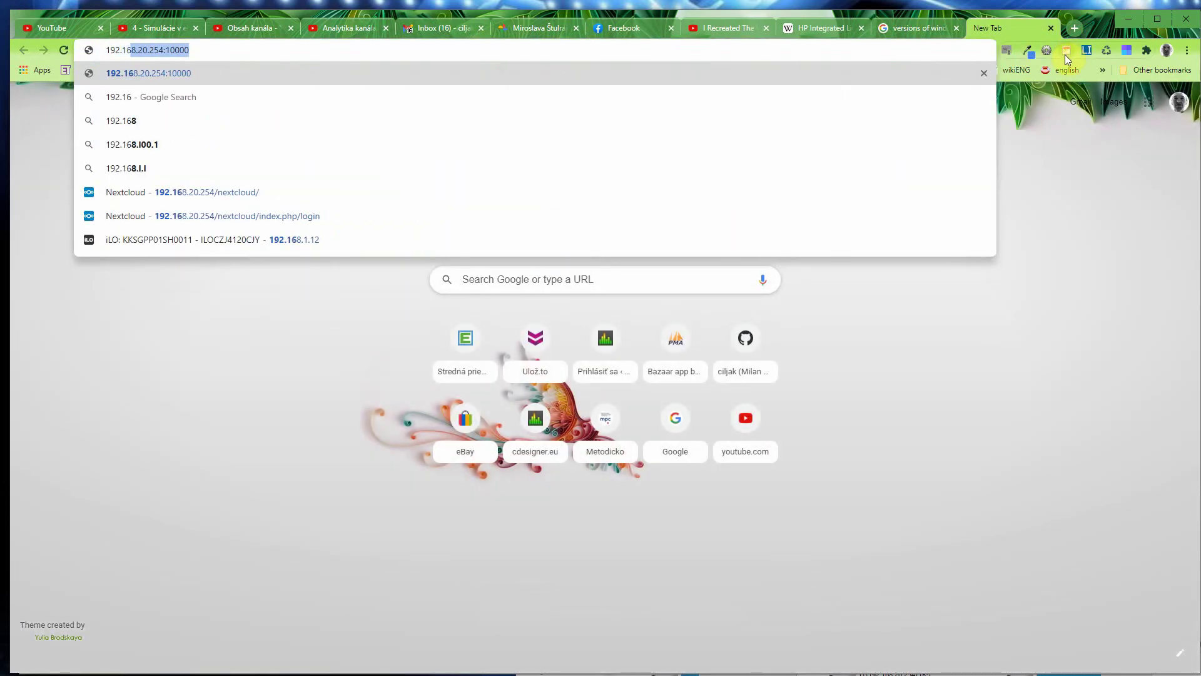
text(8.1.)
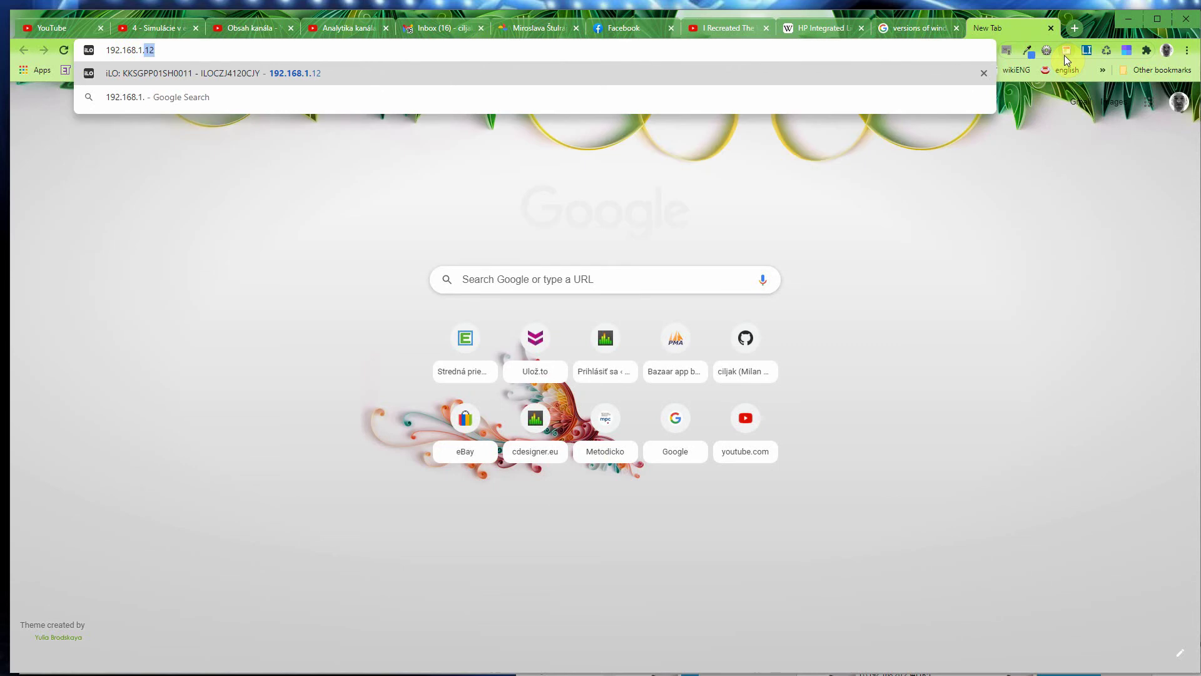
text(50)
key(Return)
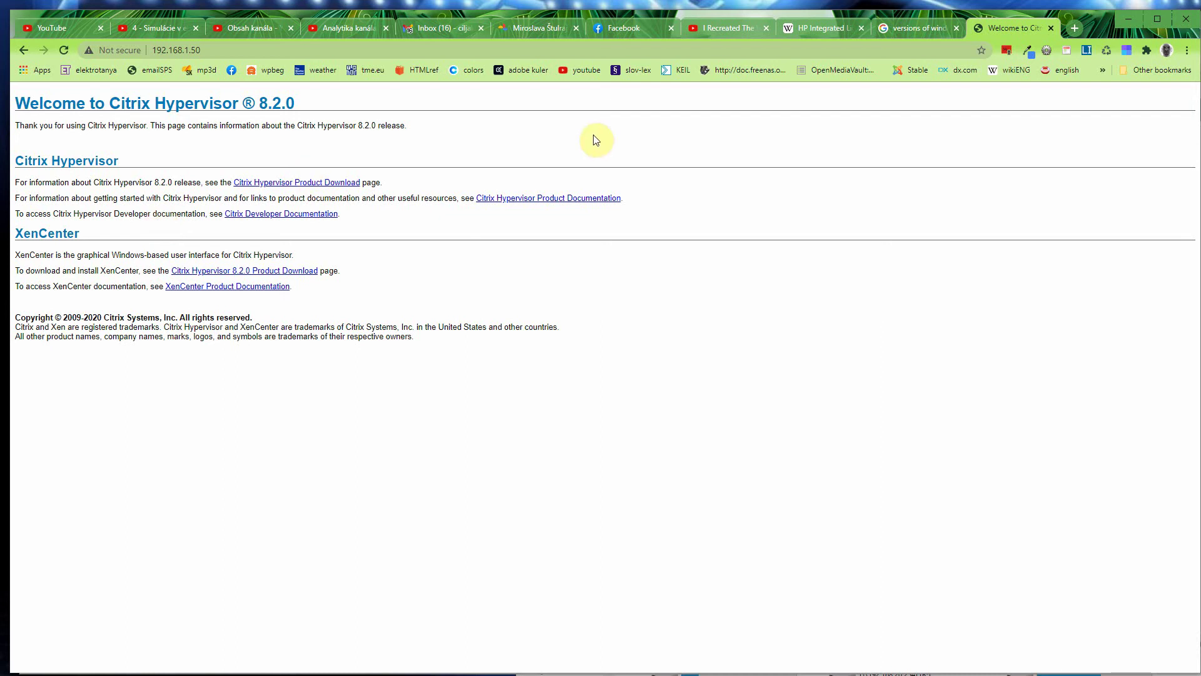
Step: Search 'xen server web management rozhranie' in a new tab, fixing 'fxen' to 'xen', and browse the results
click(1075, 26)
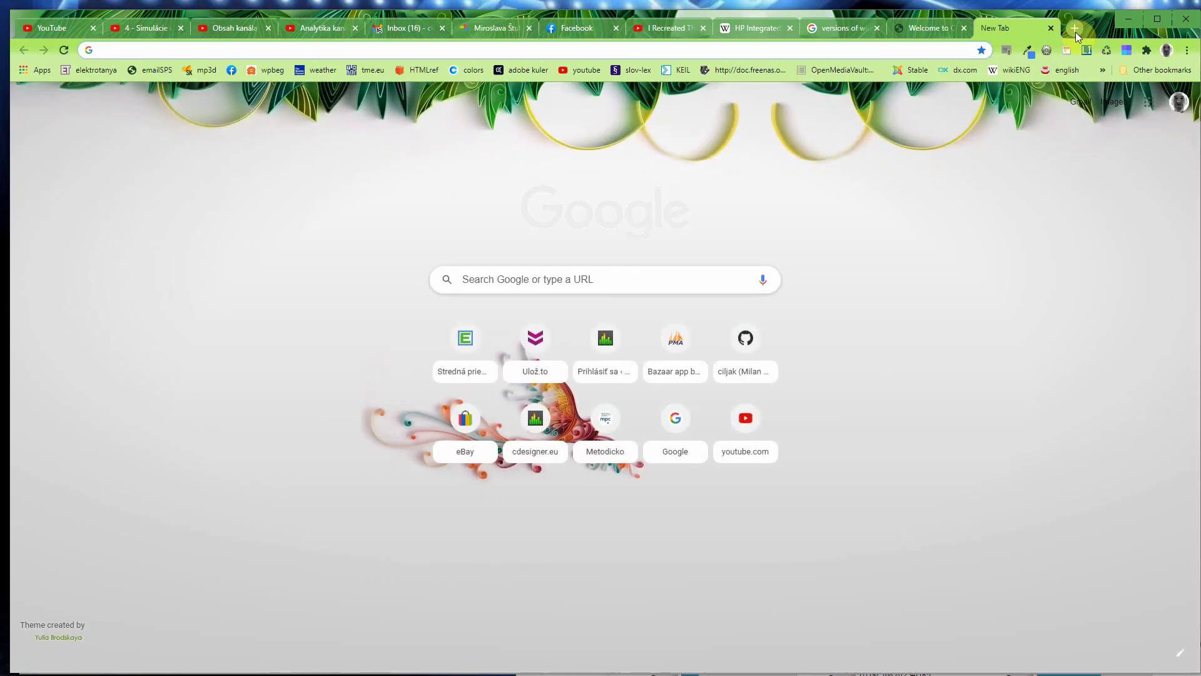
text(f)
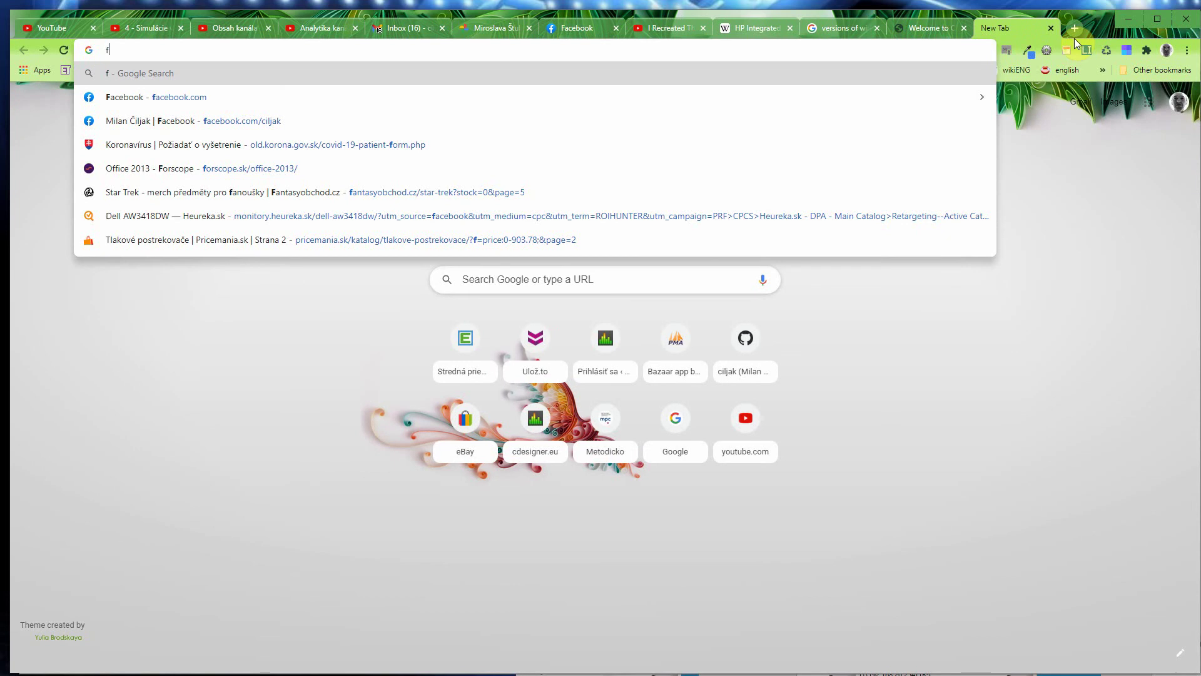
text(xen serve)
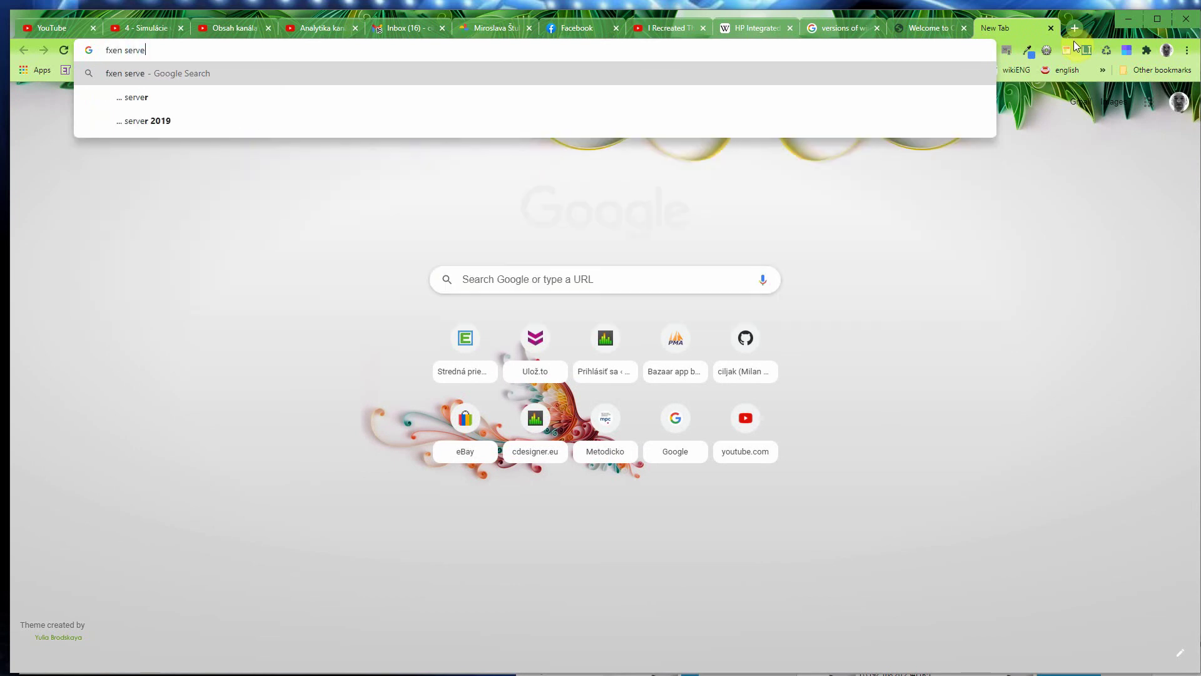
text(r web)
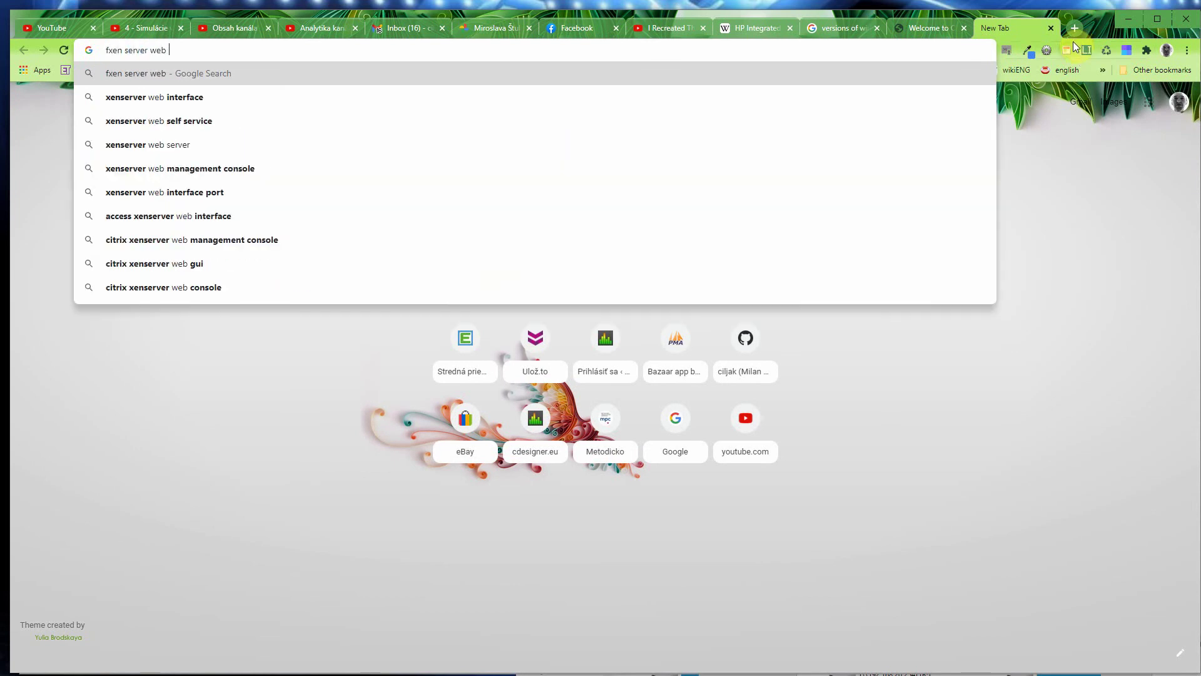
text( man)
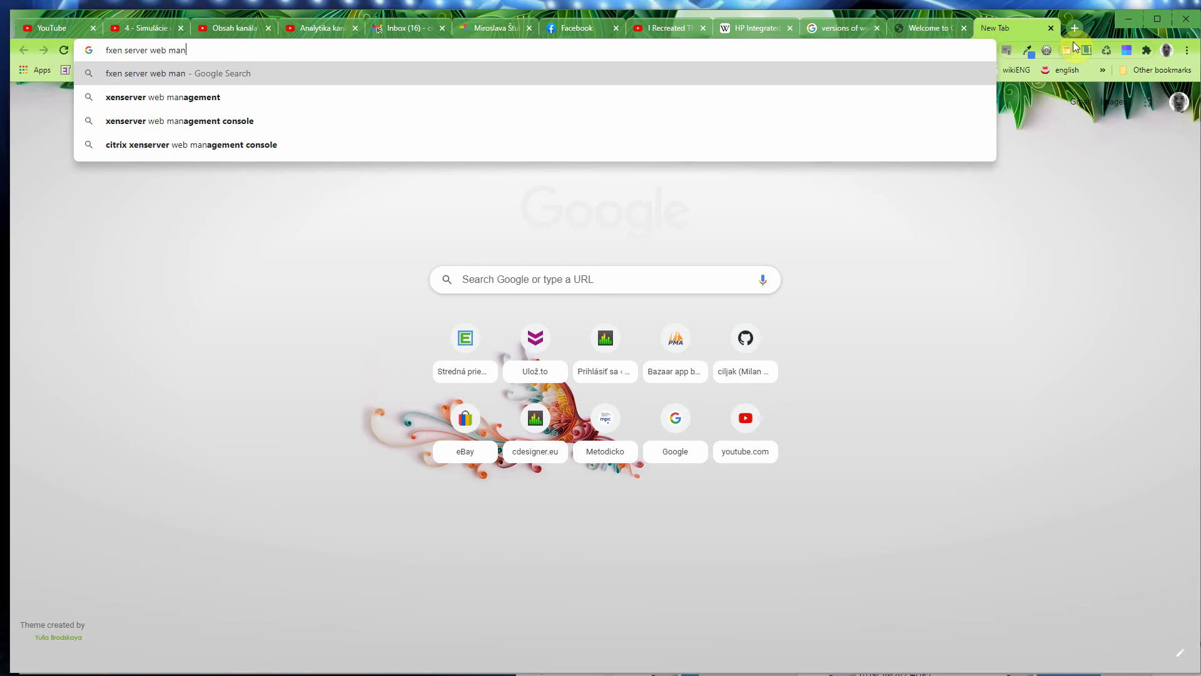
text(agement ro)
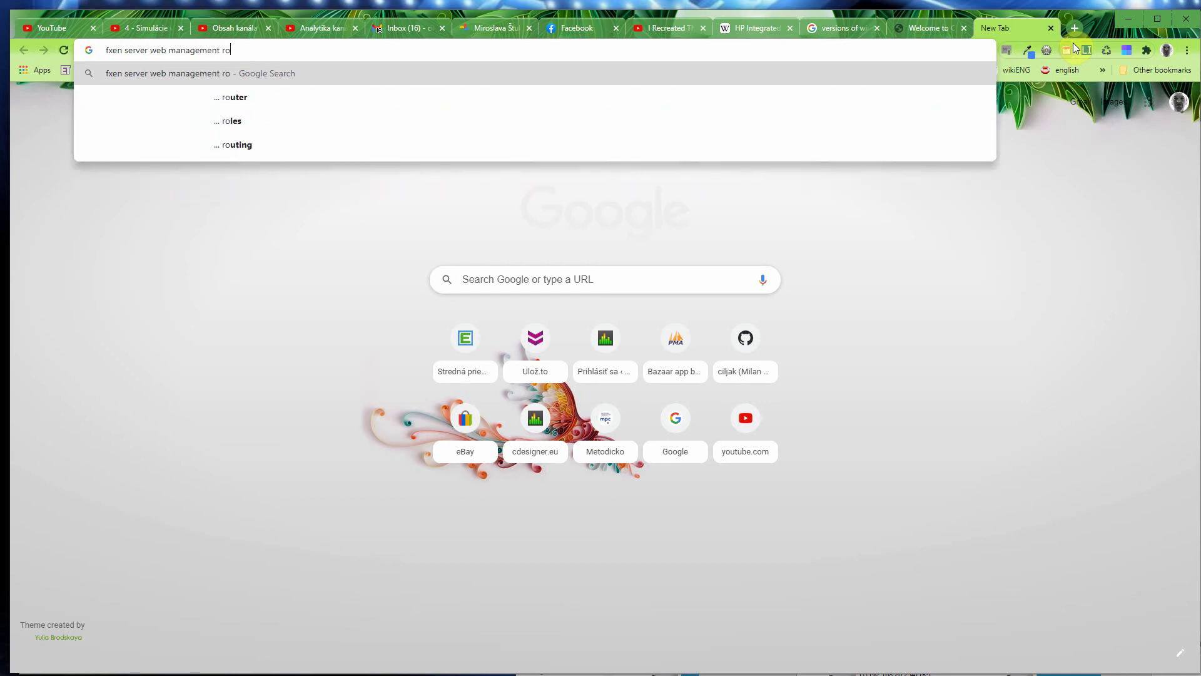
text(zhranie)
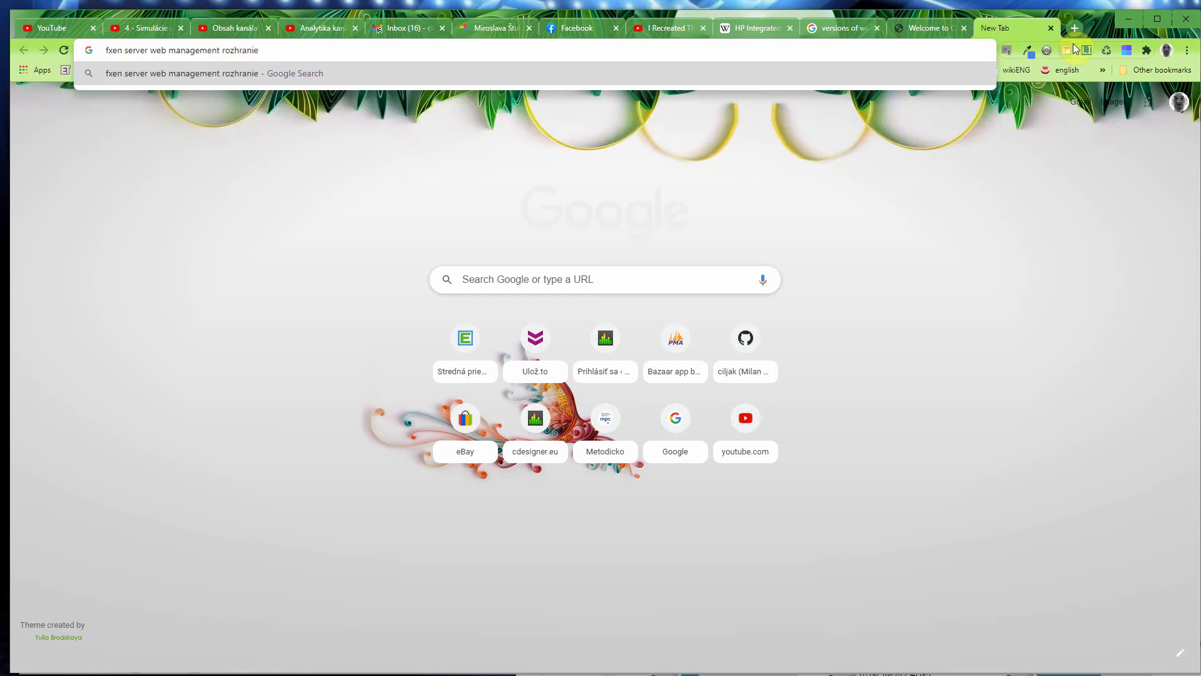
key(Return)
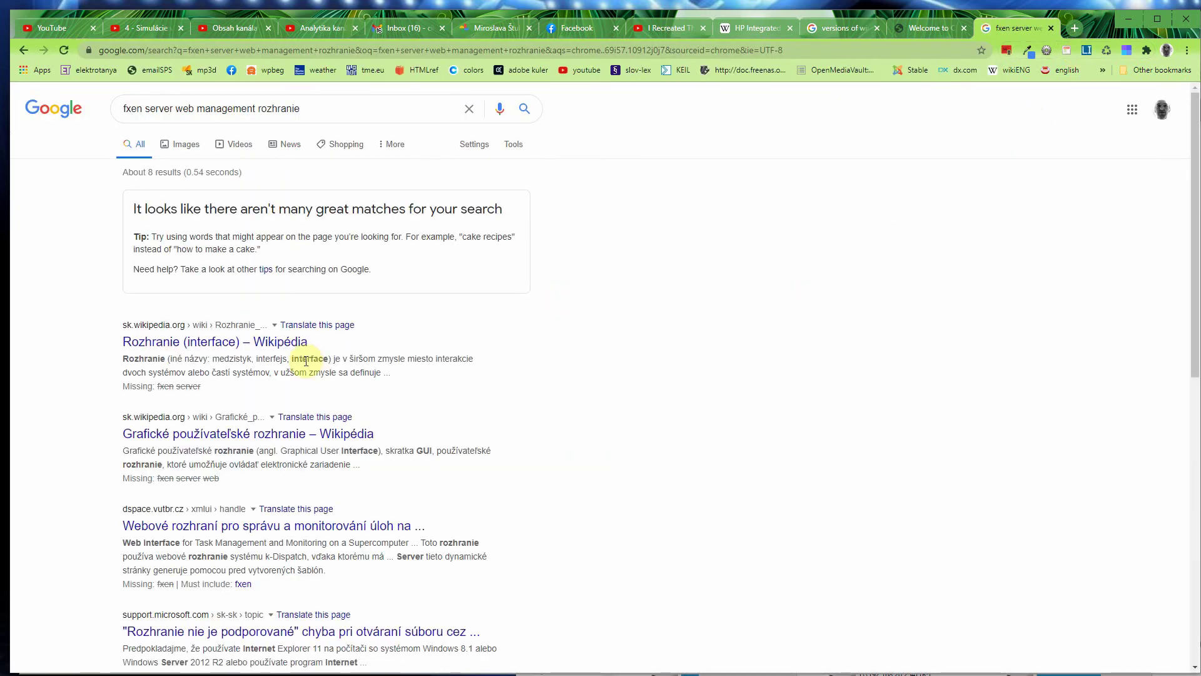
double_click(133, 108)
text(xen)
key(Return)
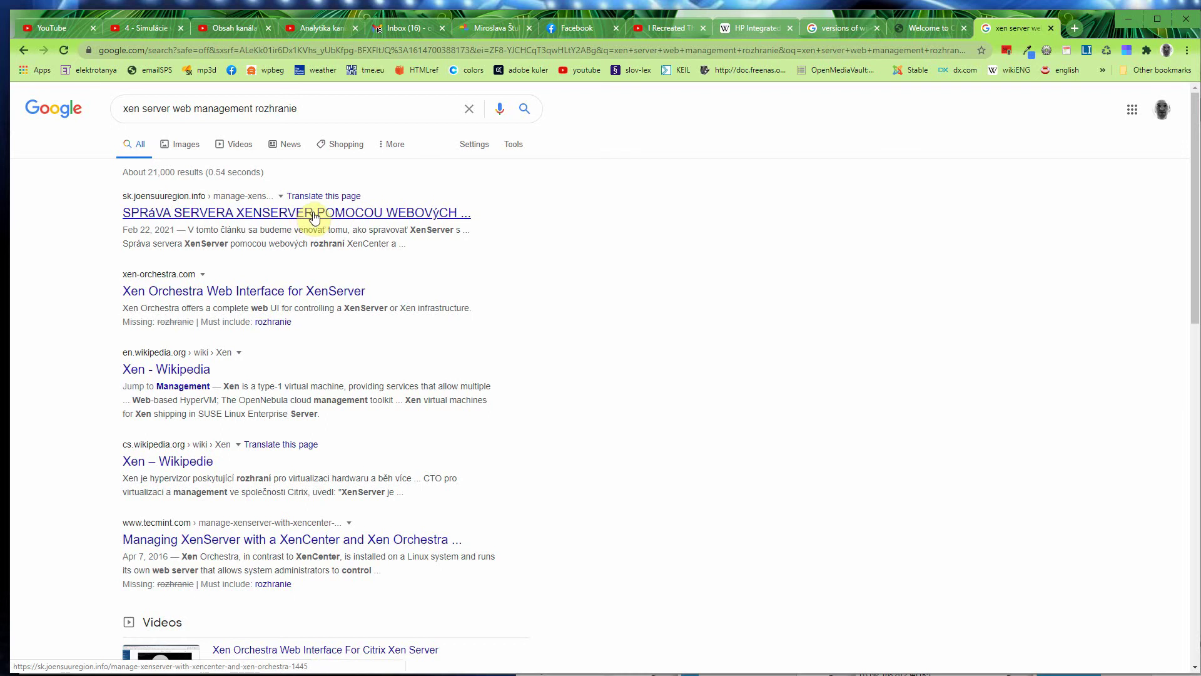
scroll(316, 219, down, 1)
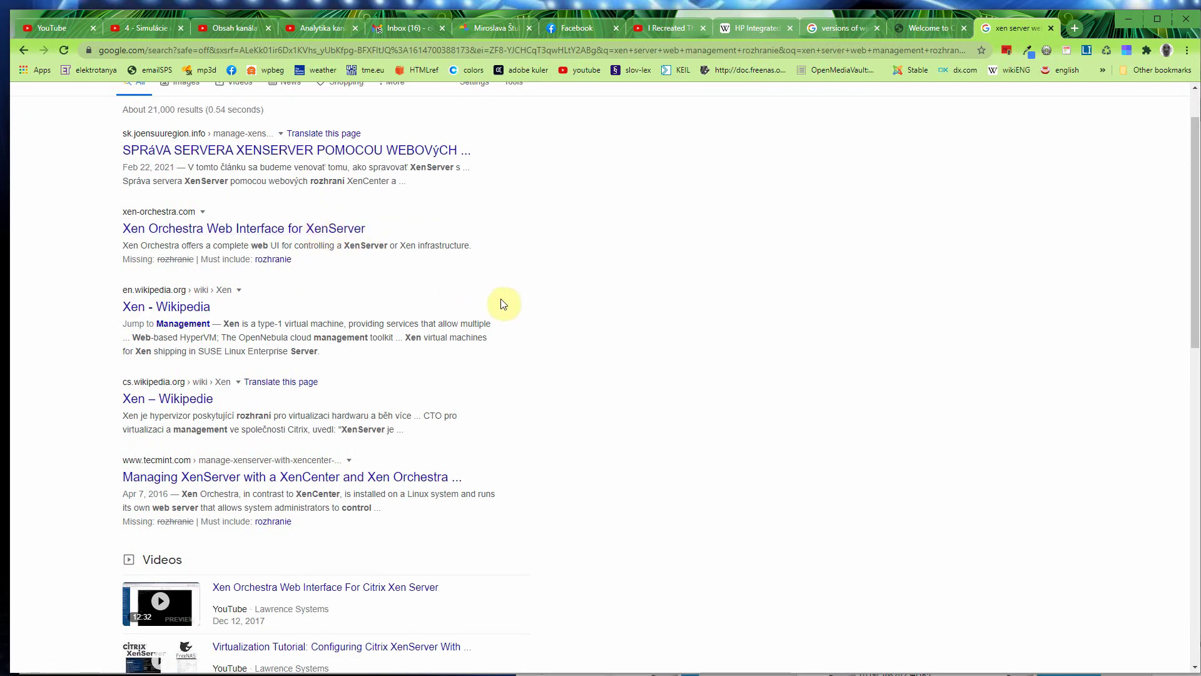
scroll(504, 304, down, 1)
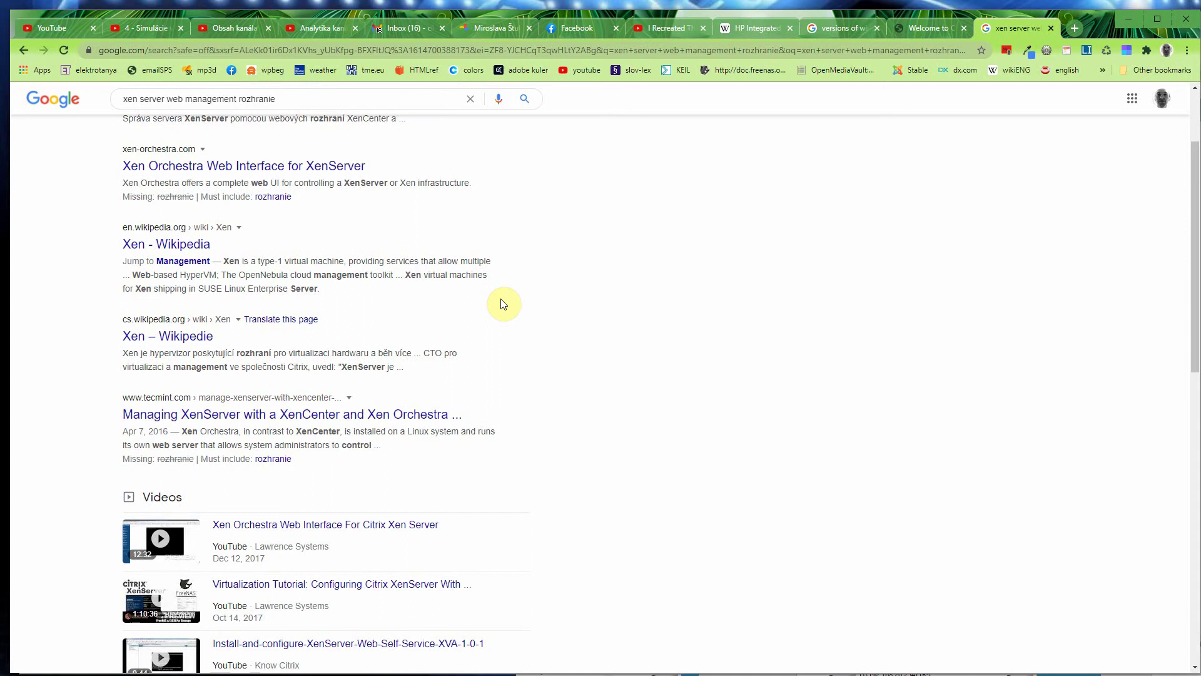
scroll(503, 304, up, 1)
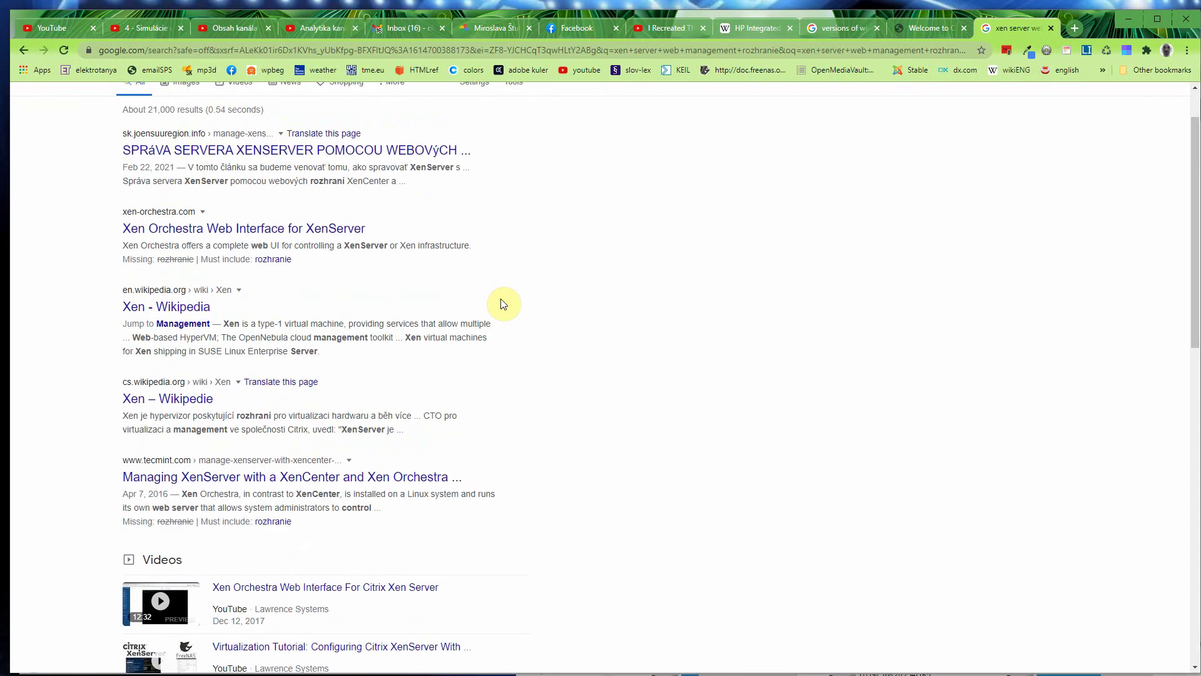
click(315, 229)
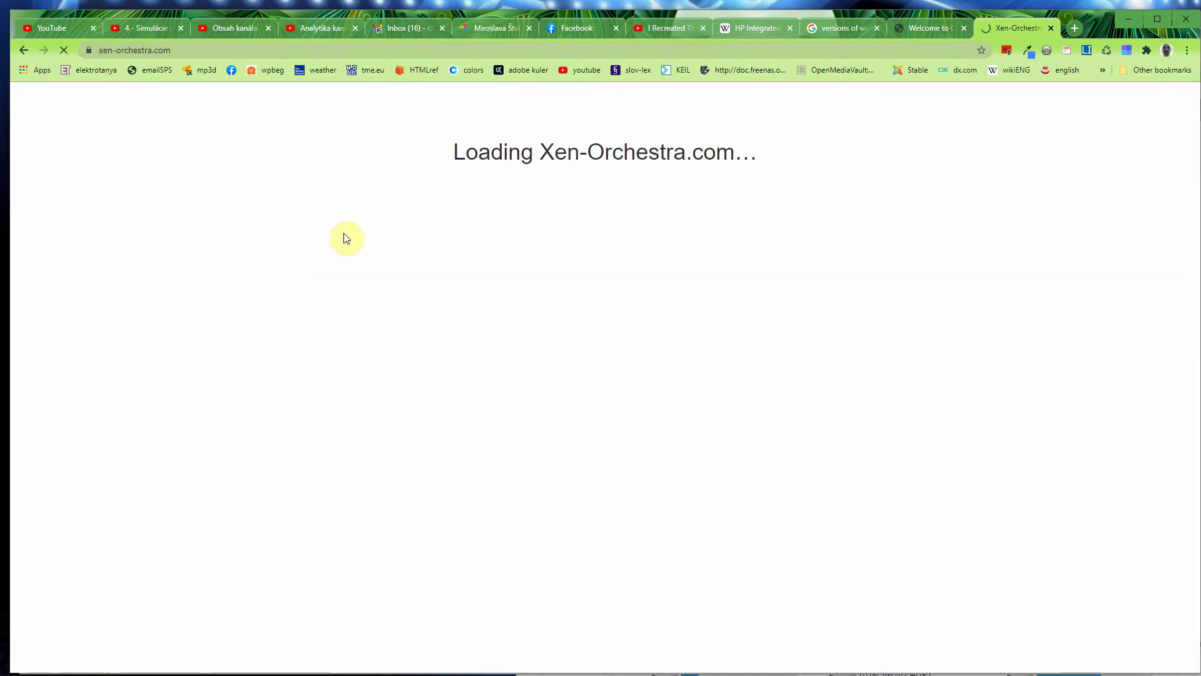
scroll(437, 262, down, 2)
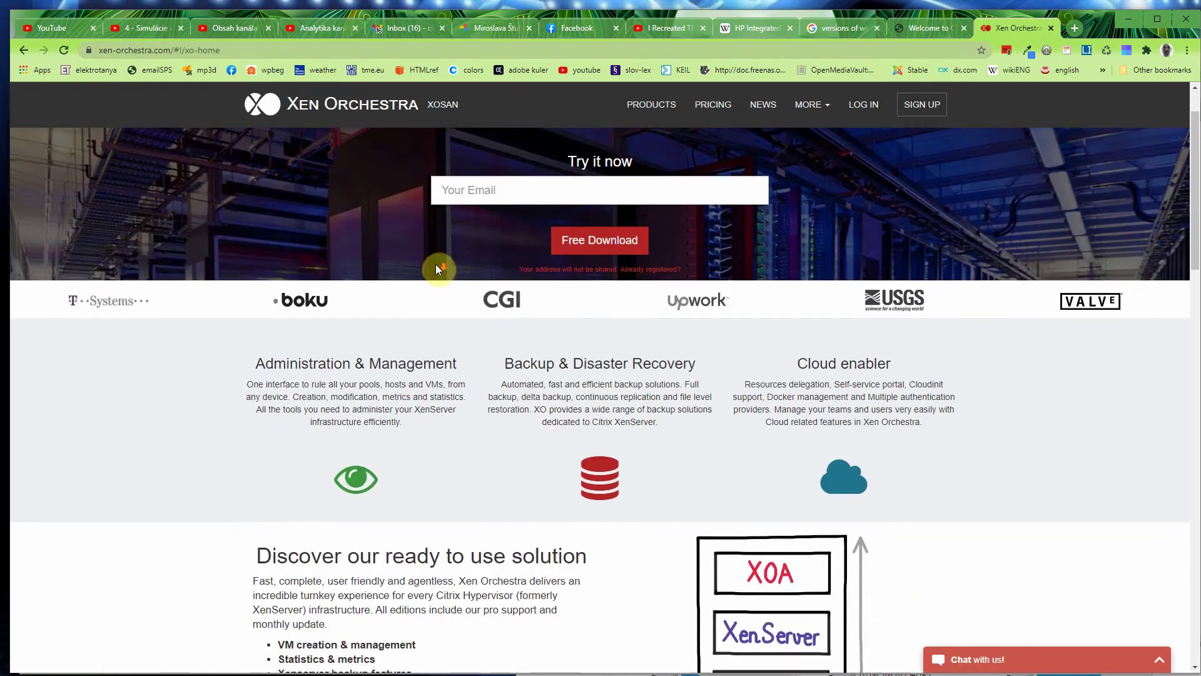
scroll(437, 269, down, 3)
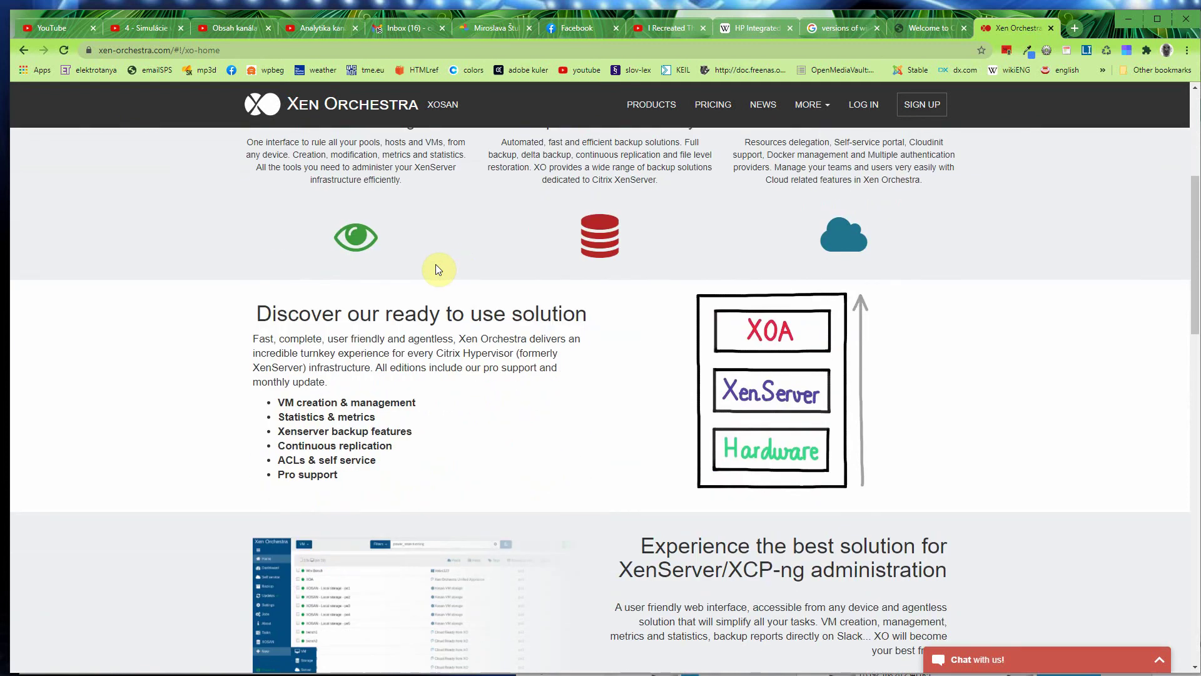
scroll(436, 269, down, 3)
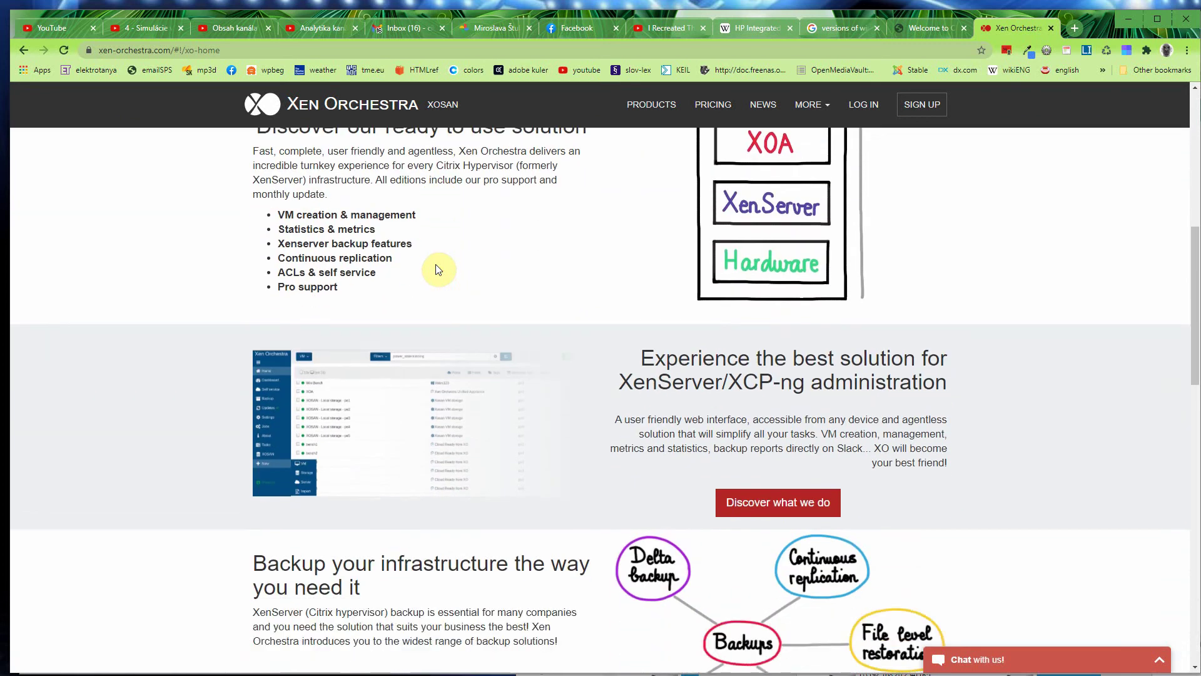
scroll(438, 270, down, 6)
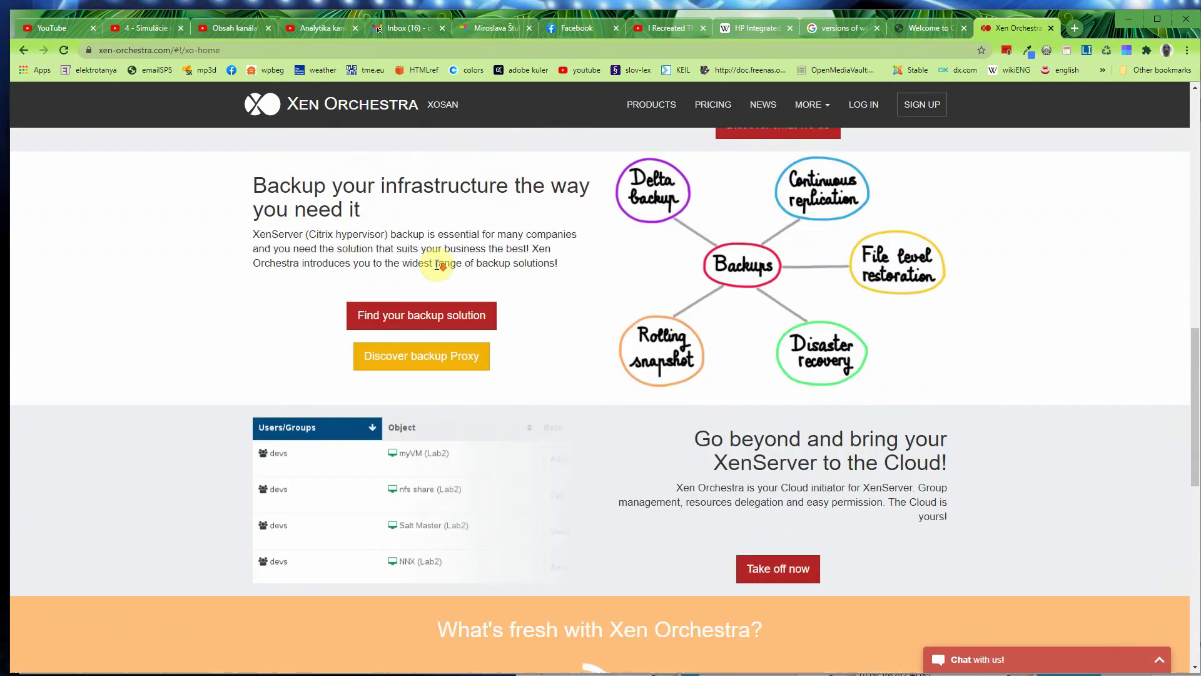
scroll(438, 265, down, 1)
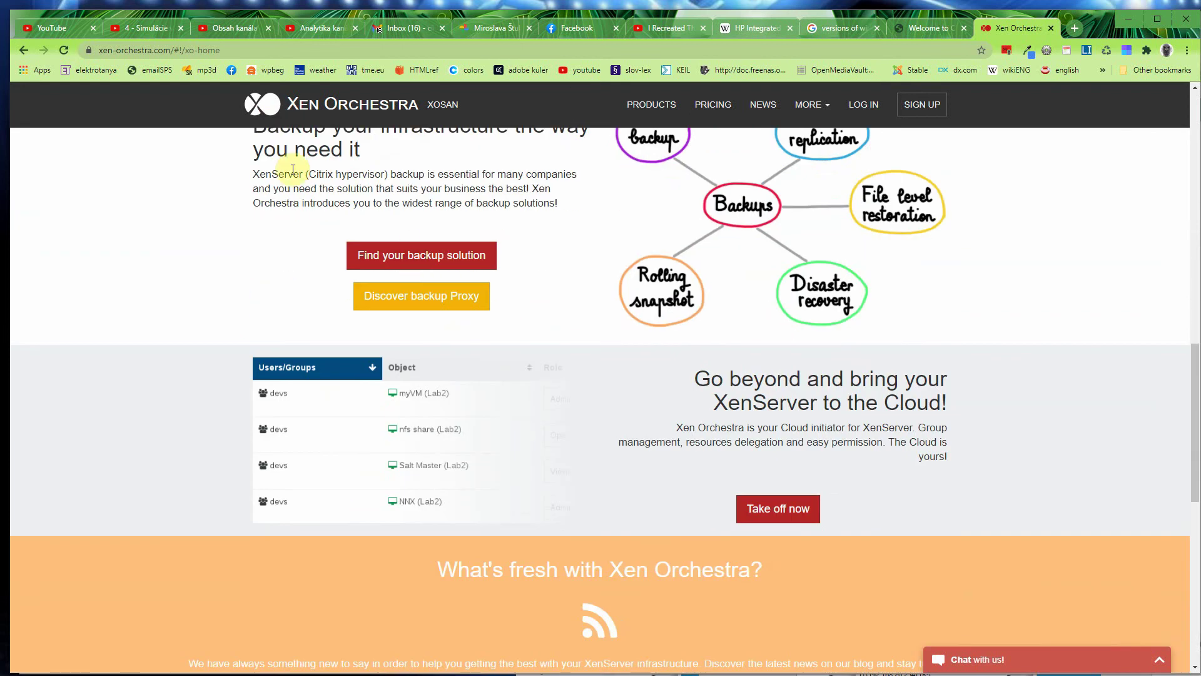
click(20, 50)
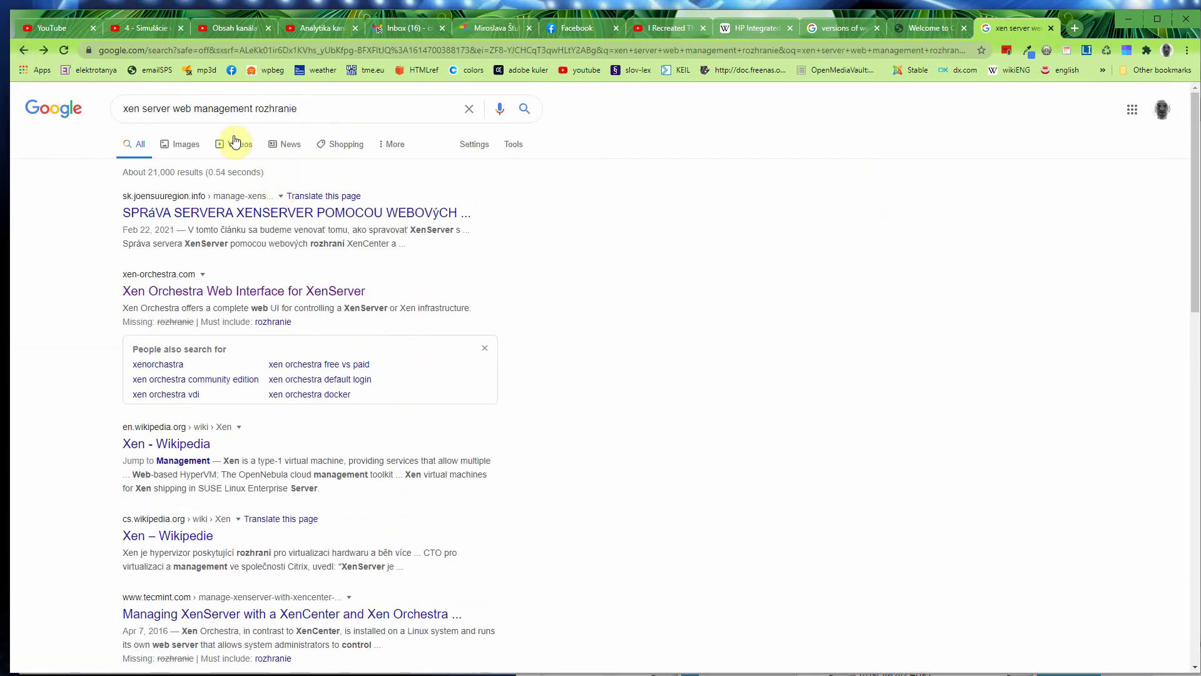
Step: Replace 'rozhranie' with 'interface' in the query and open Citrix's XenServer management interface article
double_click(308, 108)
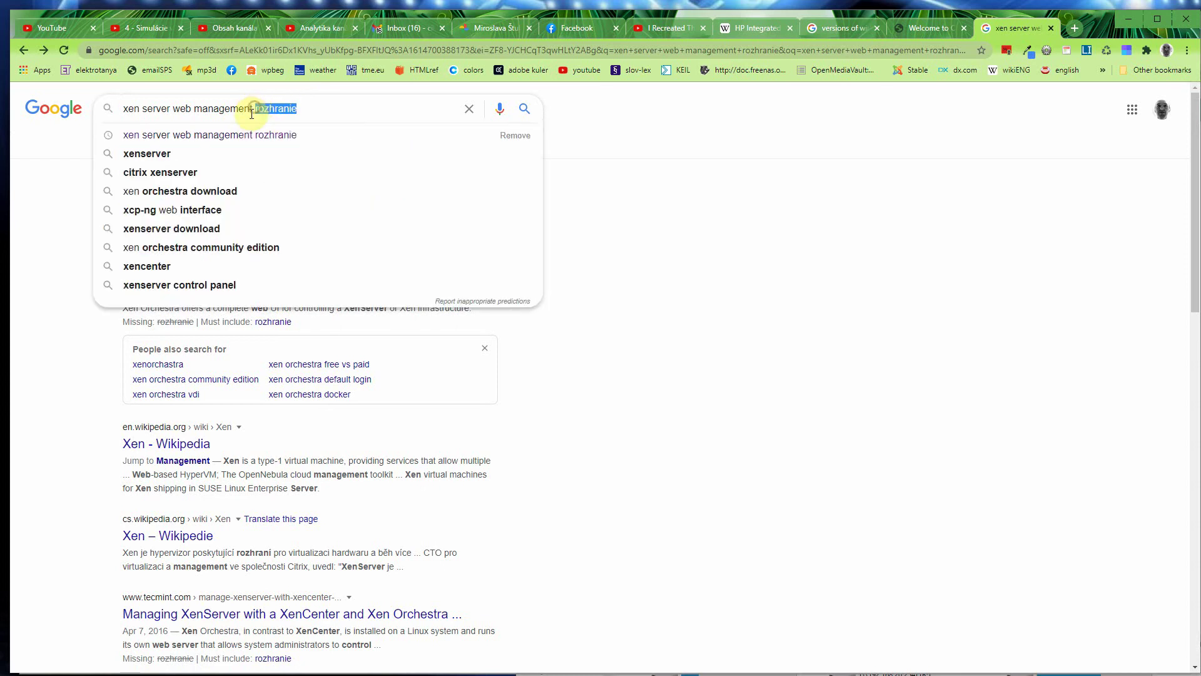
text(interface)
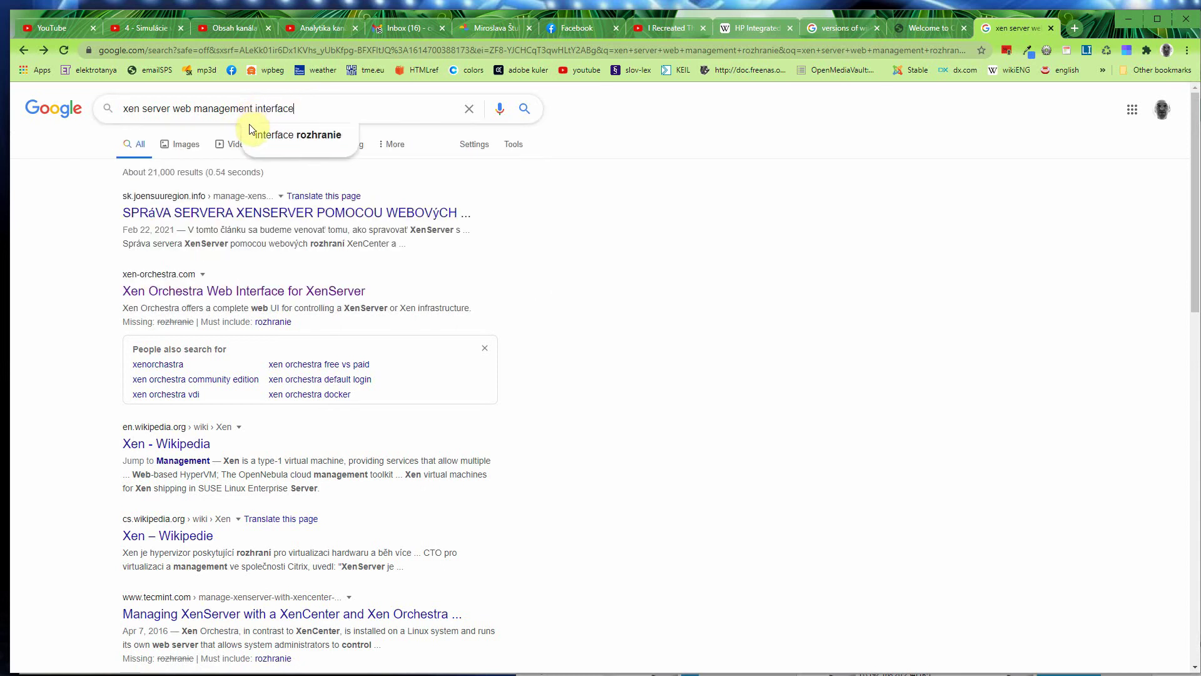
key(Return)
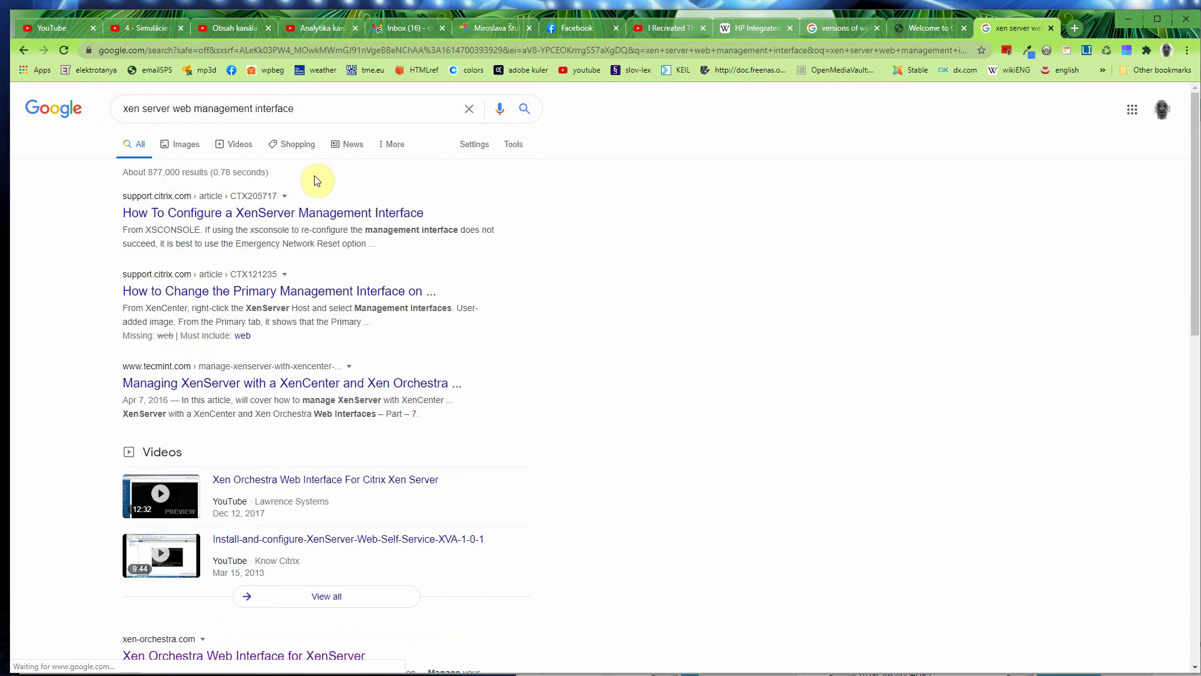
click(314, 217)
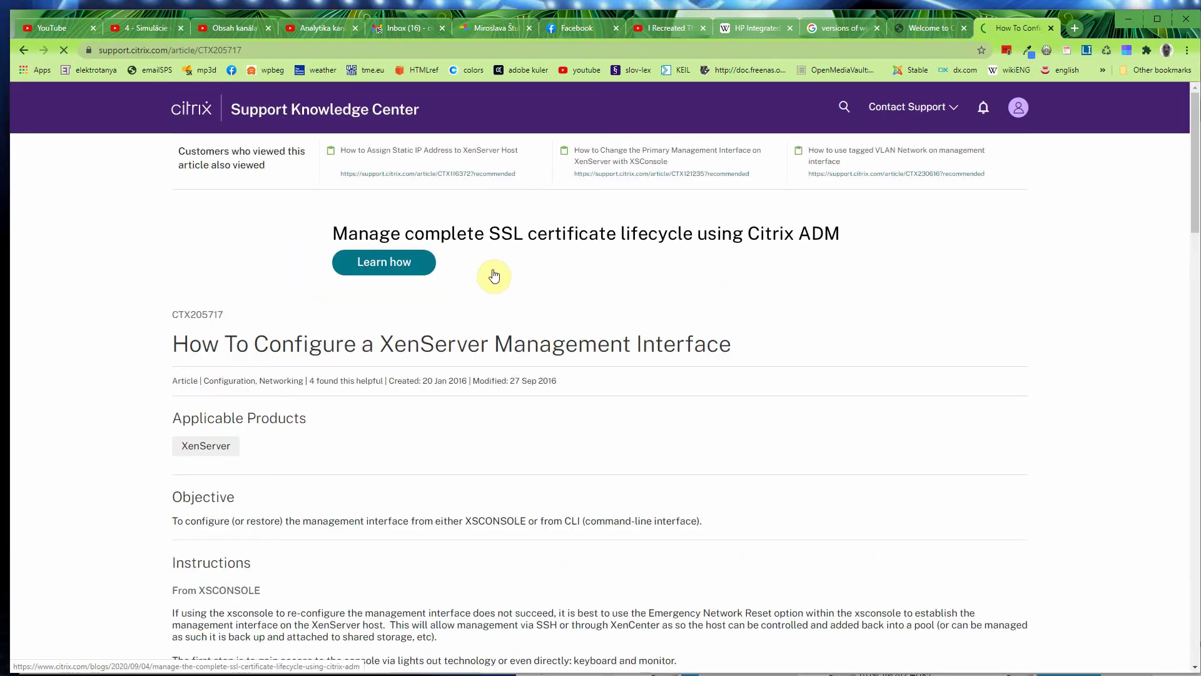
Step: Scroll through the CTX205717 article on configuring a XenServer management interface
scroll(622, 351, down, 1)
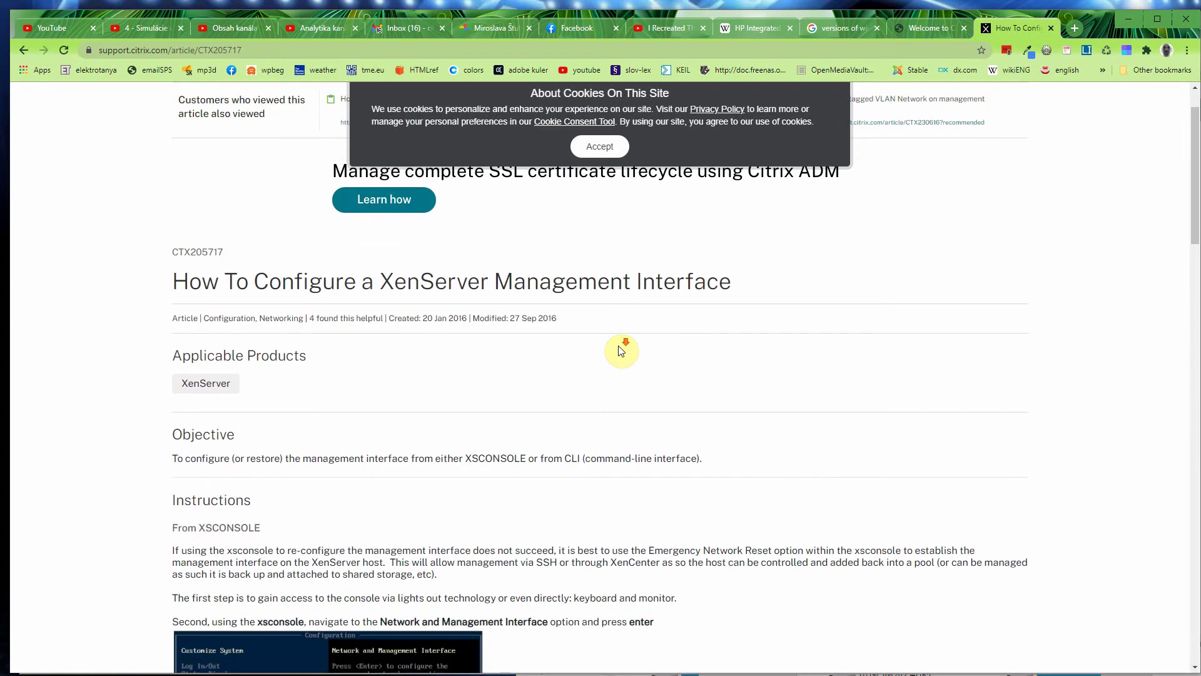
scroll(621, 351, down, 2)
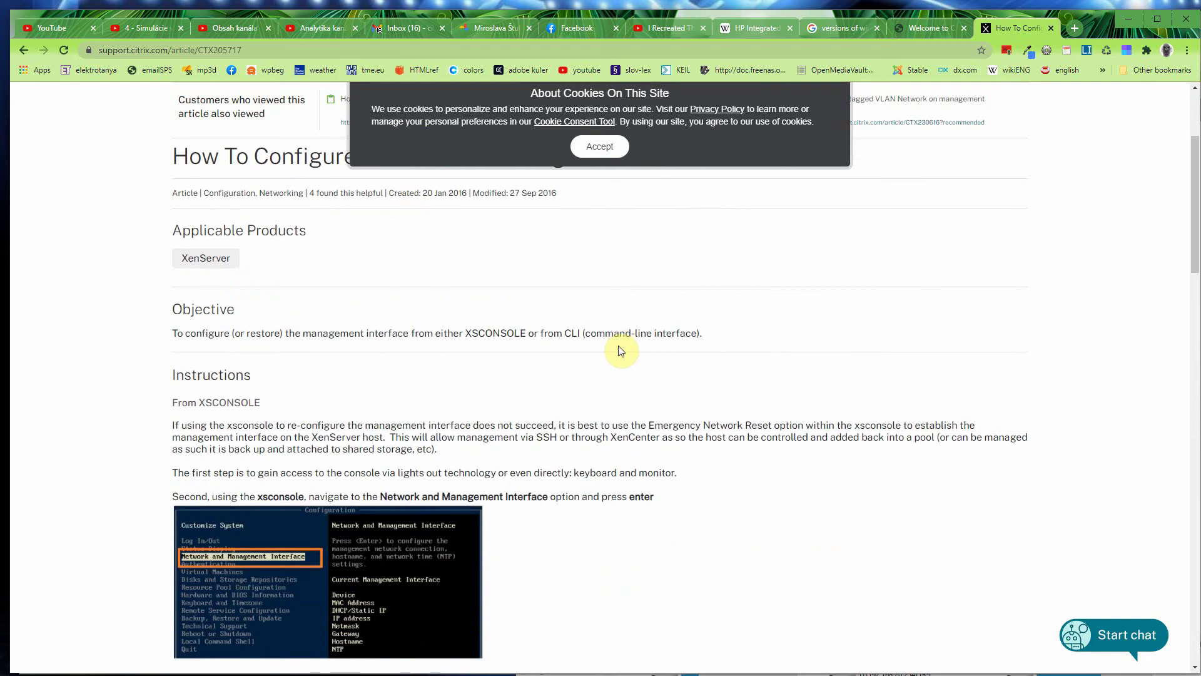
scroll(621, 351, down, 8)
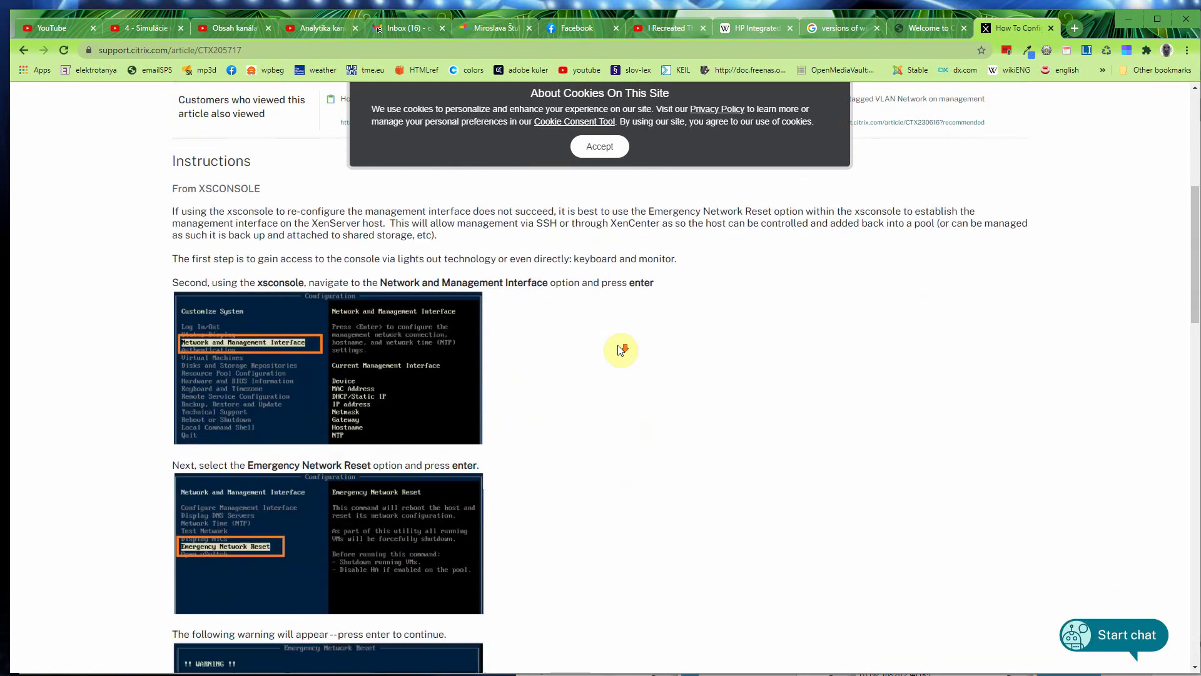
scroll(621, 350, down, 8)
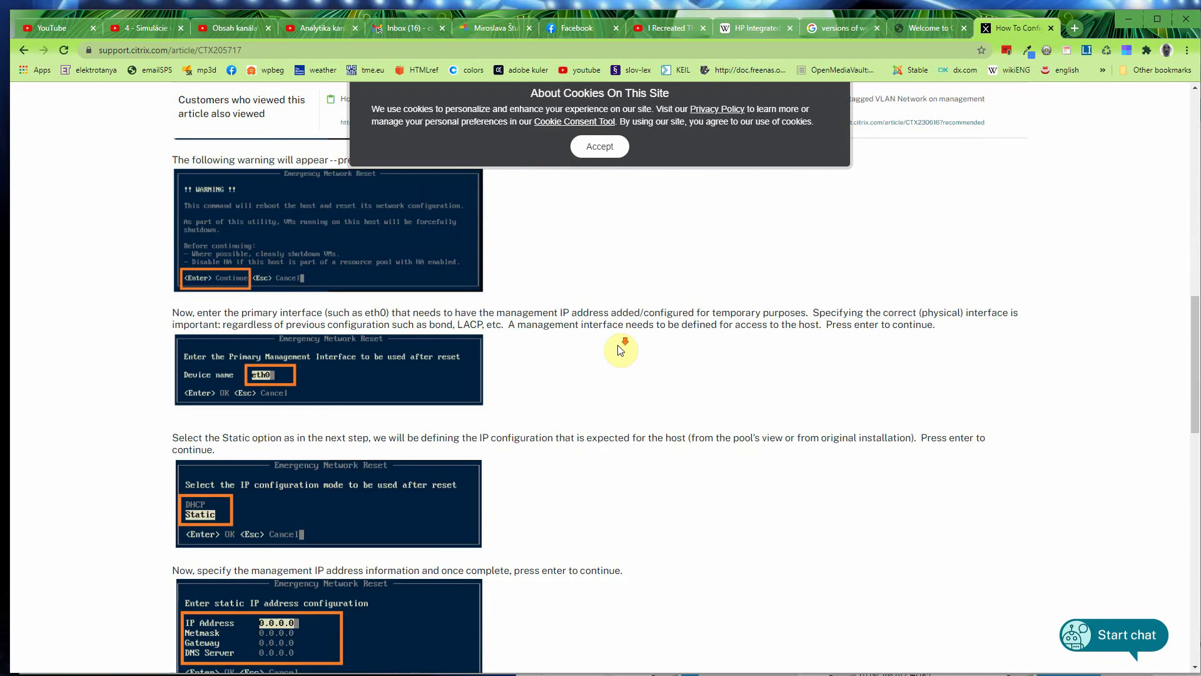
scroll(622, 350, down, 10)
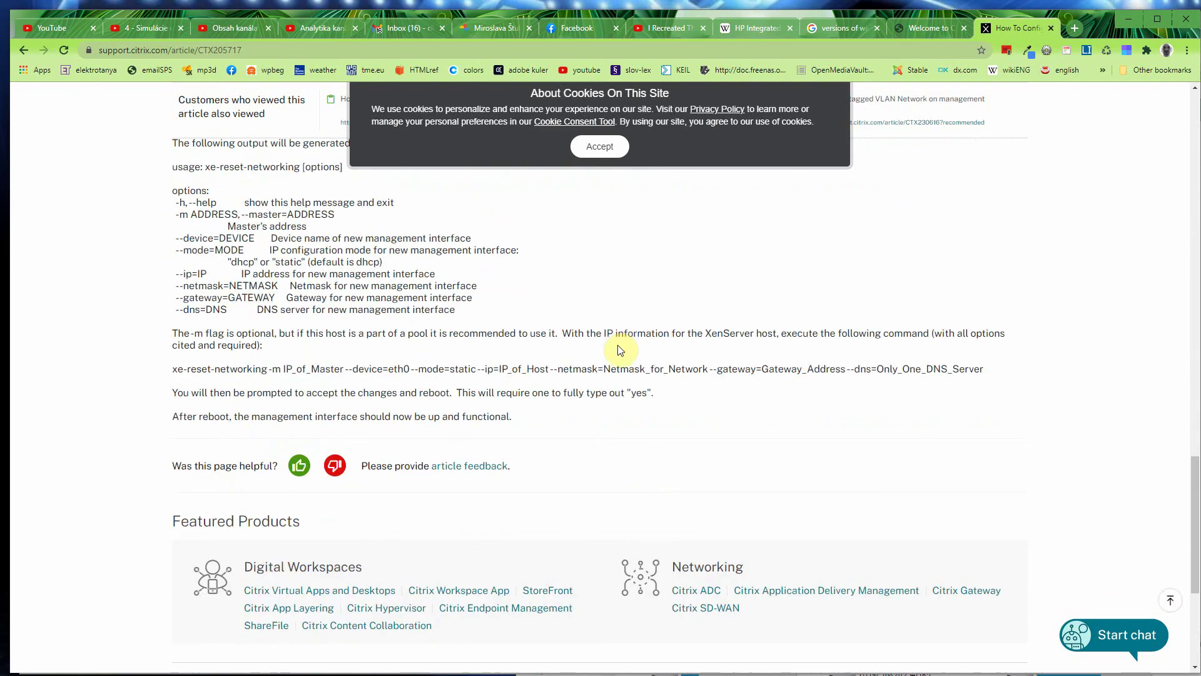
Step: Go back to the 'xen server web management interface' results and scroll down them
click(24, 50)
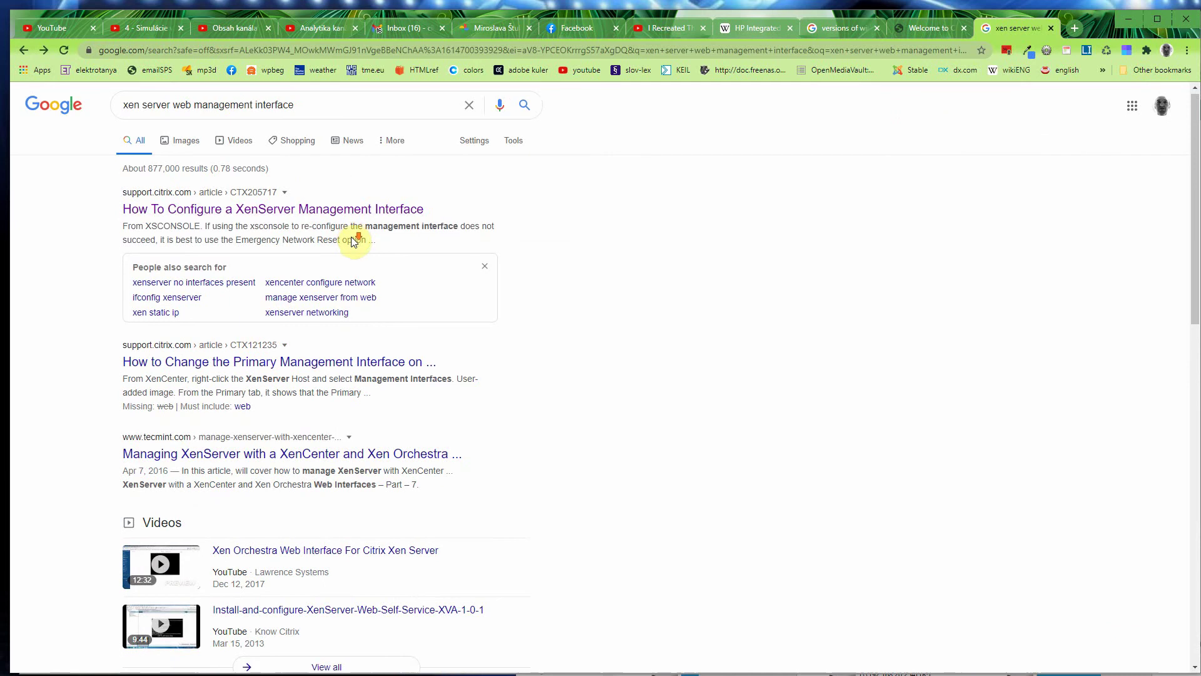
scroll(355, 241, down, 3)
scroll(354, 242, down, 4)
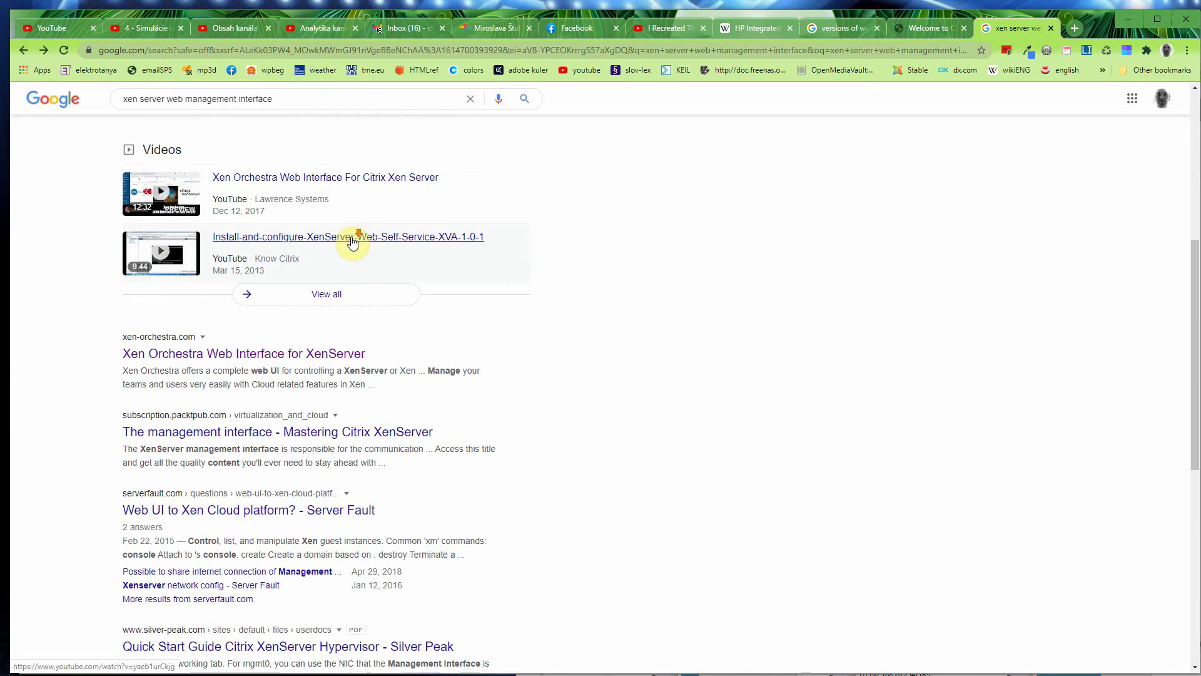
Step: Scroll through the 'xen server web management interface' search results
scroll(352, 243, down, 1)
scroll(352, 243, down, 1)
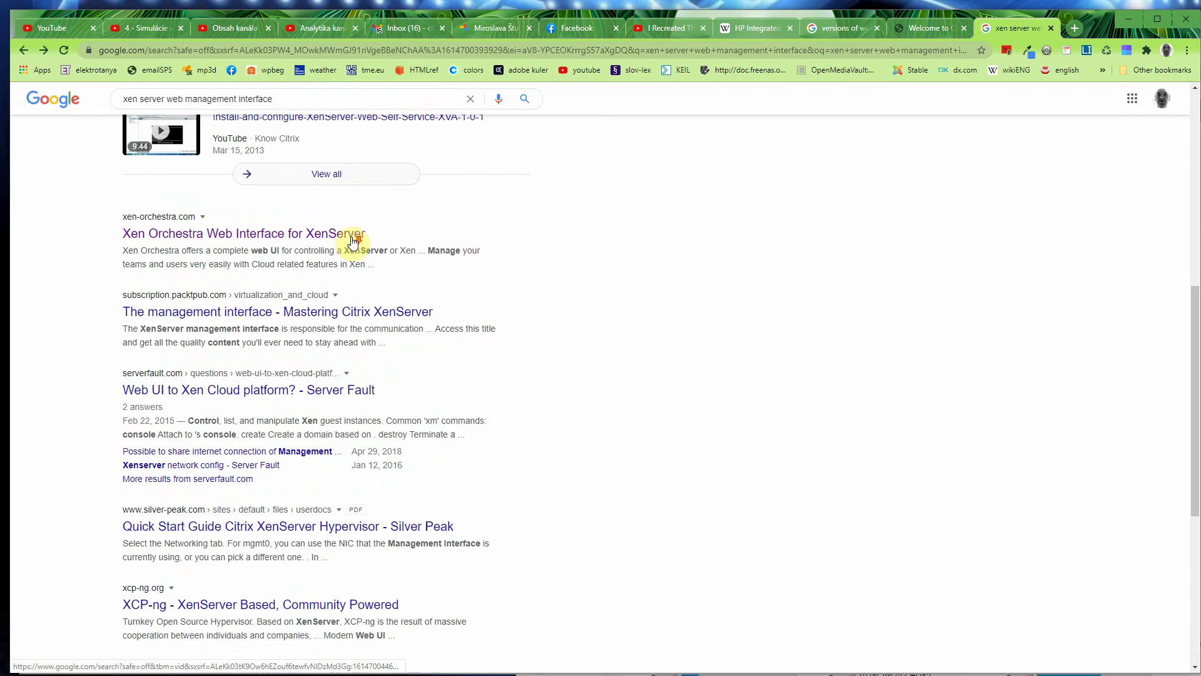
scroll(352, 242, down, 1)
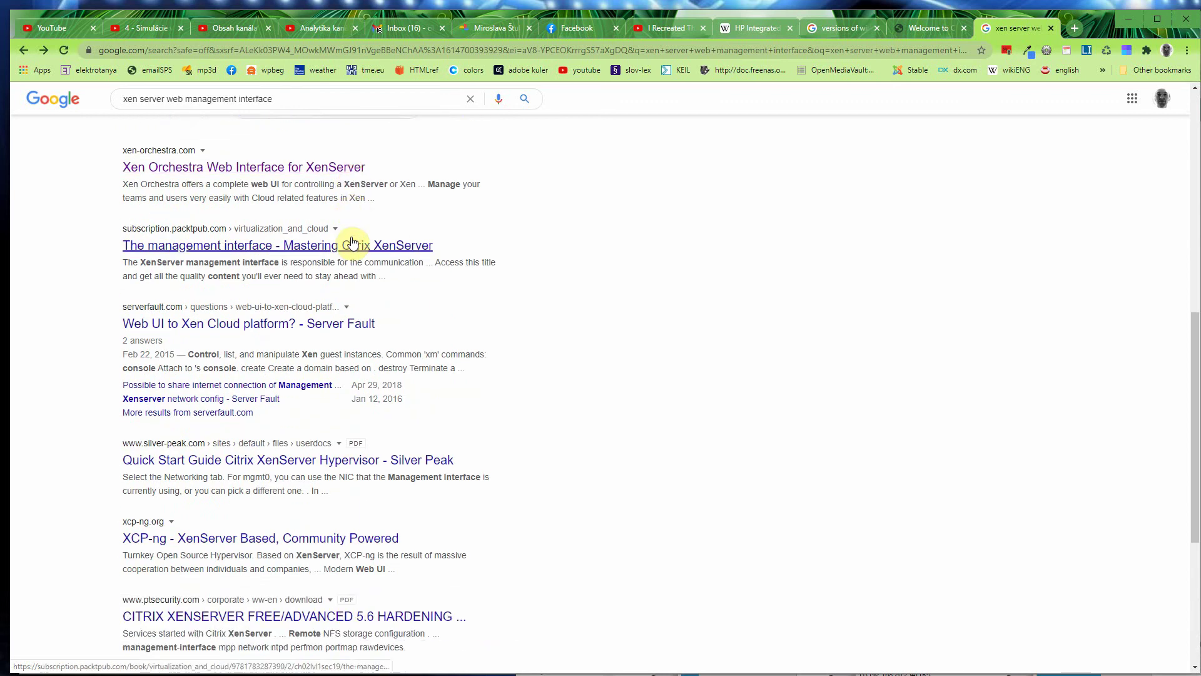
scroll(349, 244, down, 1)
scroll(349, 242, up, 2)
scroll(350, 240, up, 8)
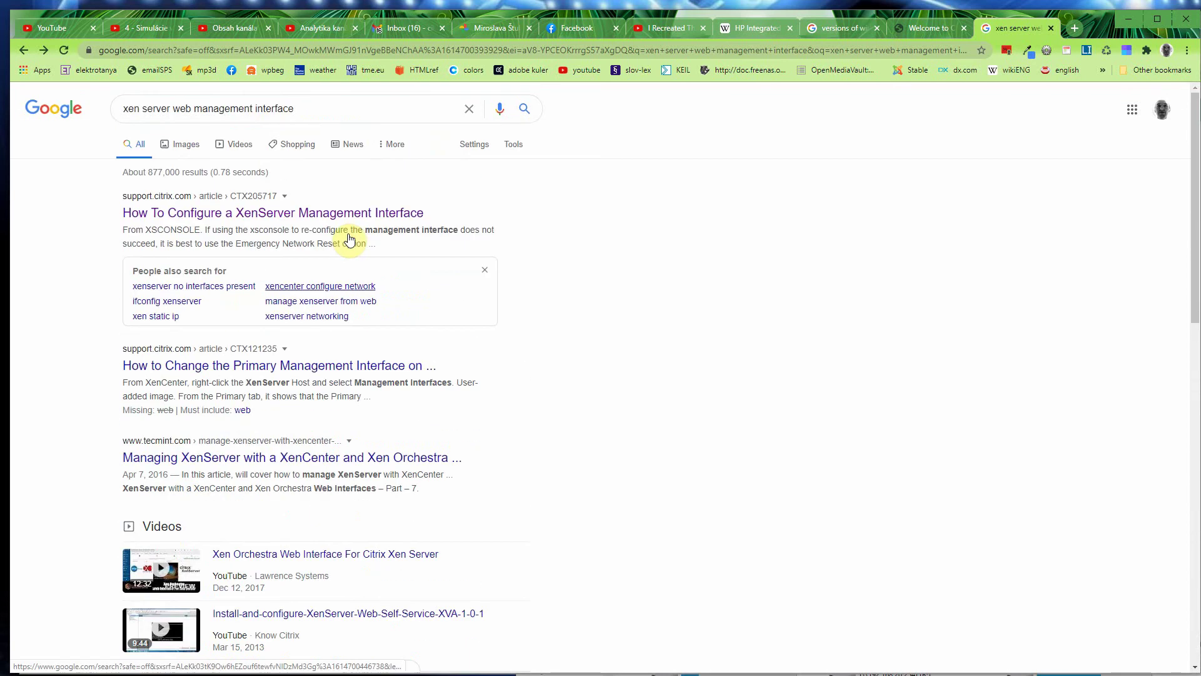
Step: Search 'how to access xen server through web', accept the xenserver spelling, and open the VDA console article
drag(311, 111, 103, 107)
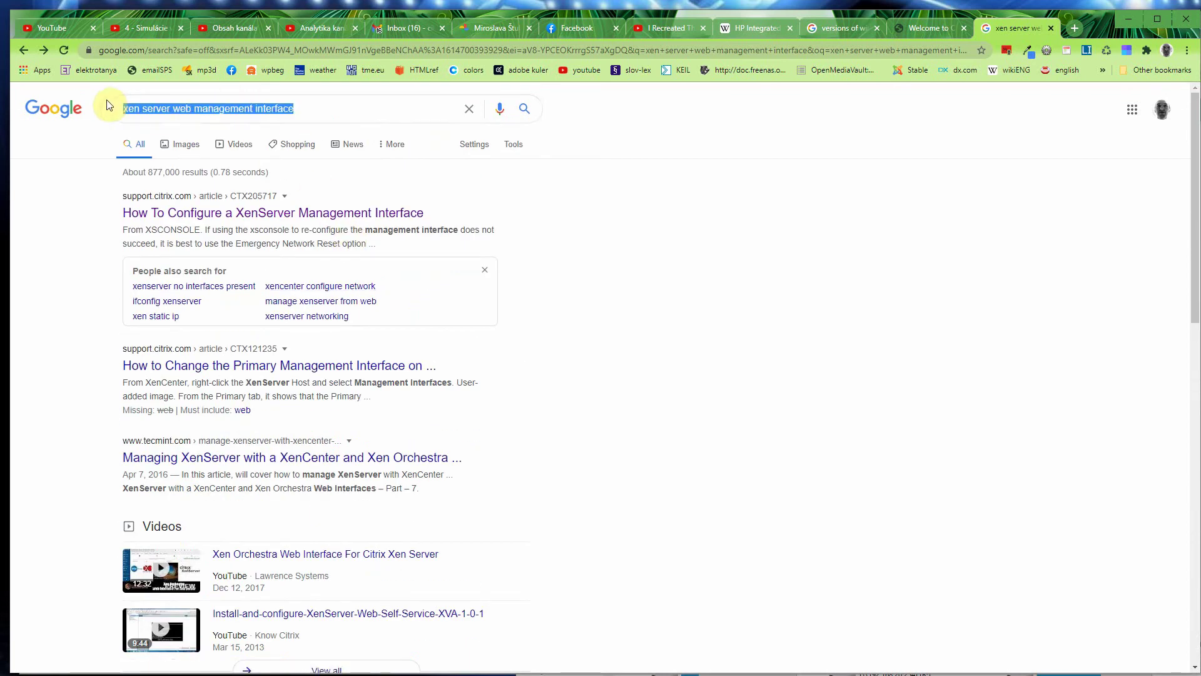
text(how to )
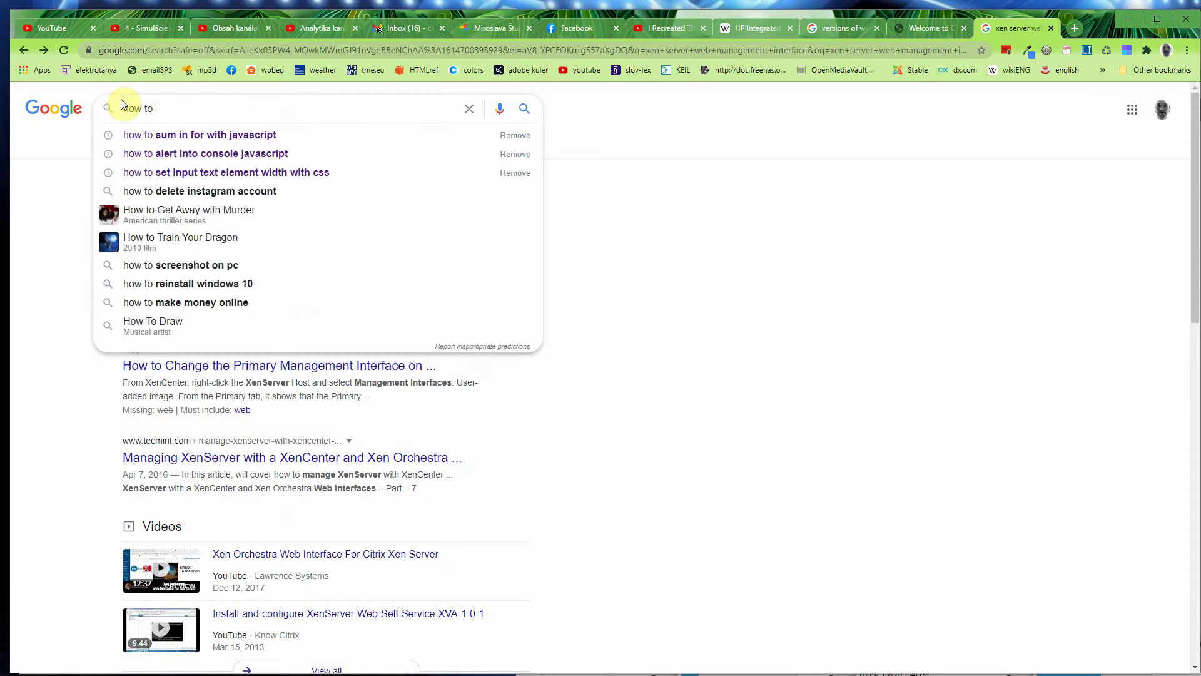
text(access )
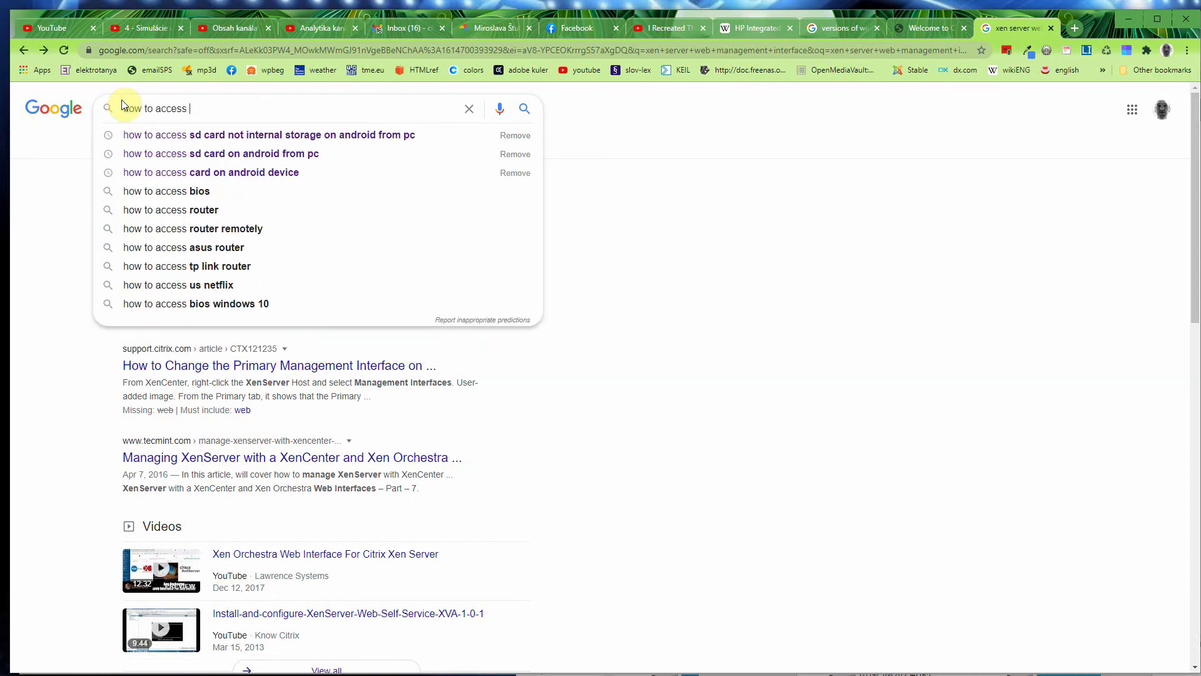
text(xen server )
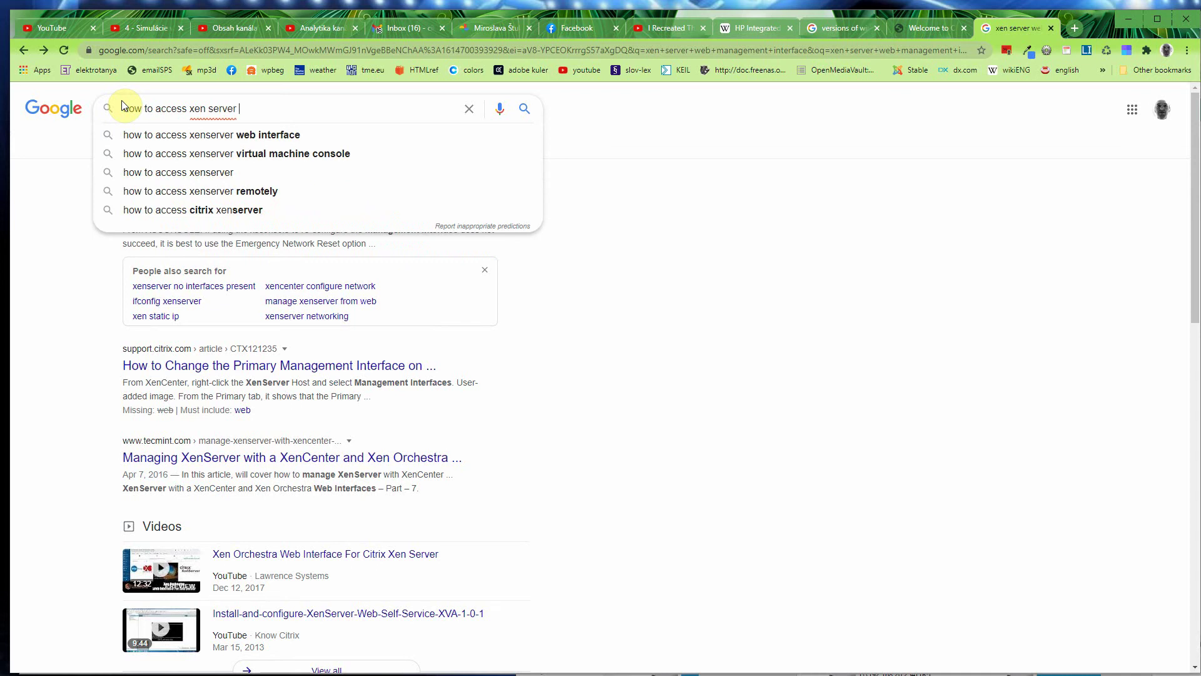
text(th)
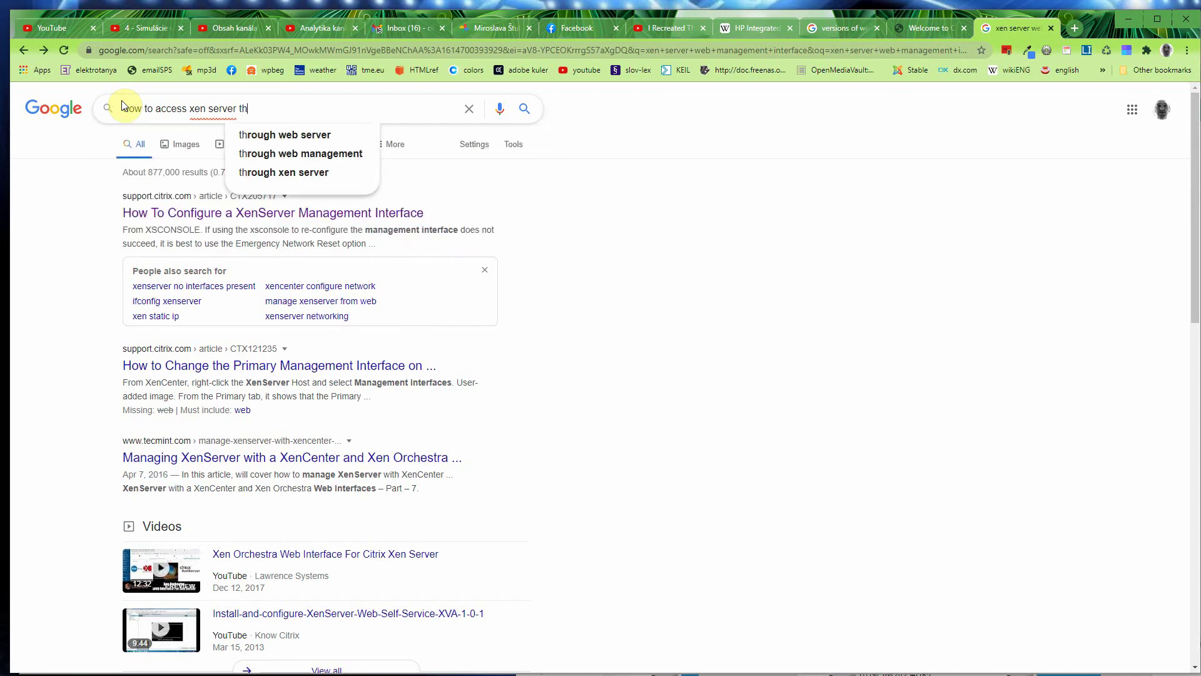
text(rough web)
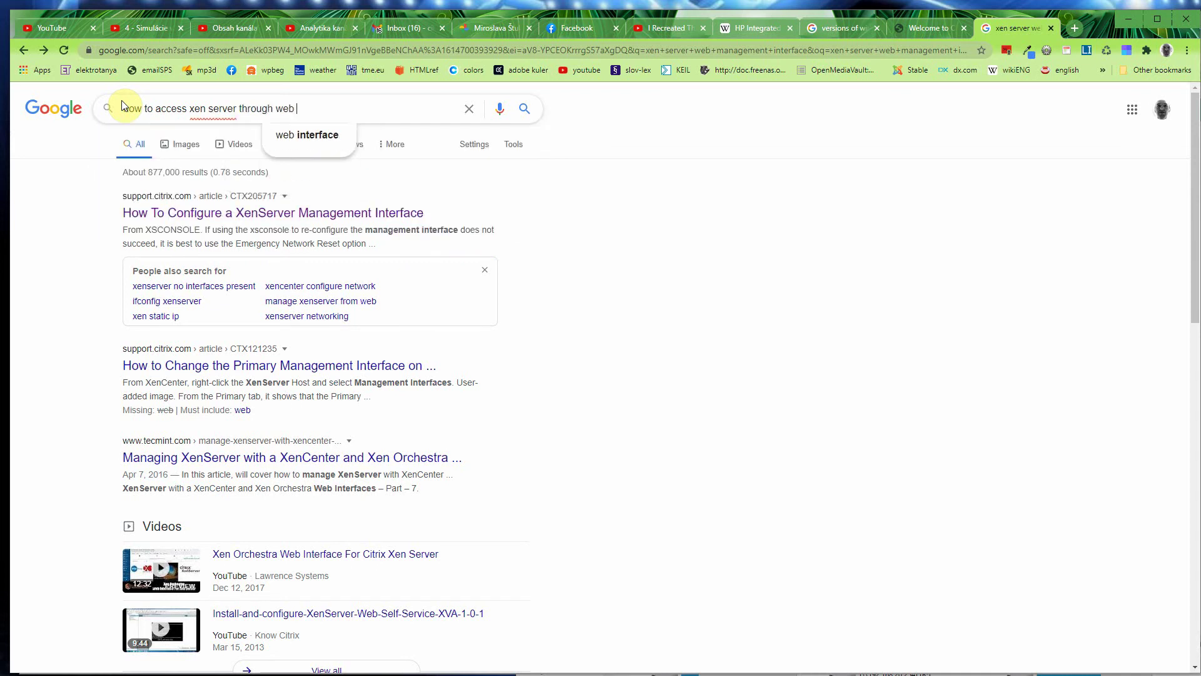
key(Return)
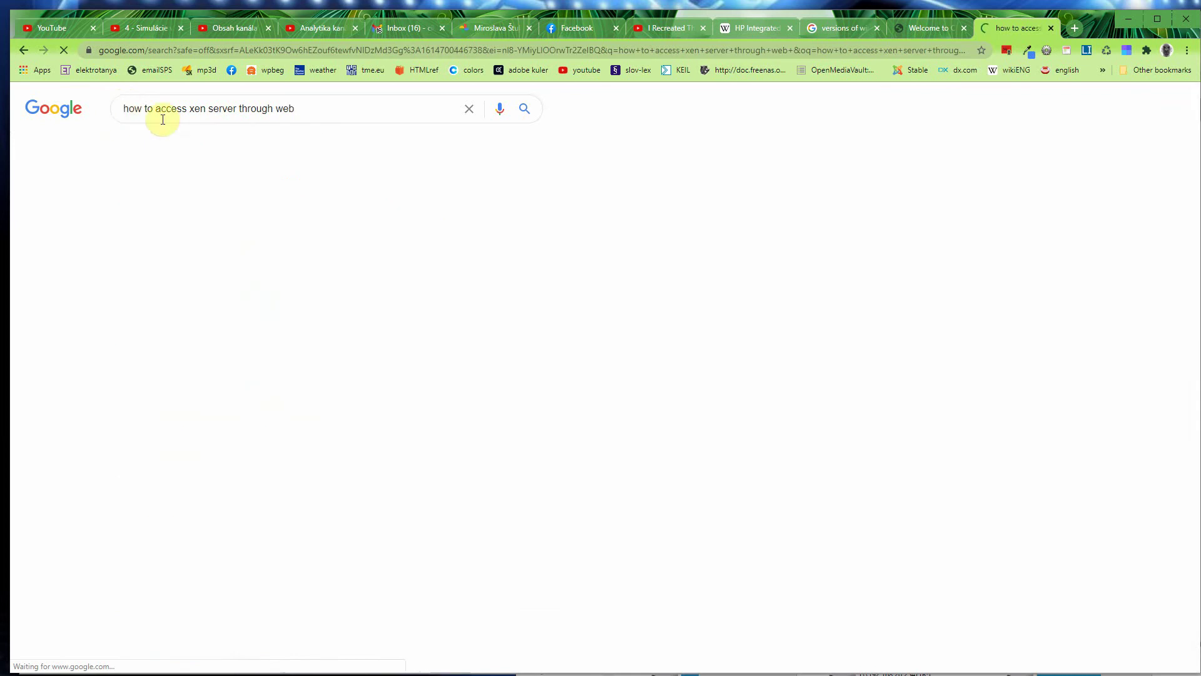
click(320, 194)
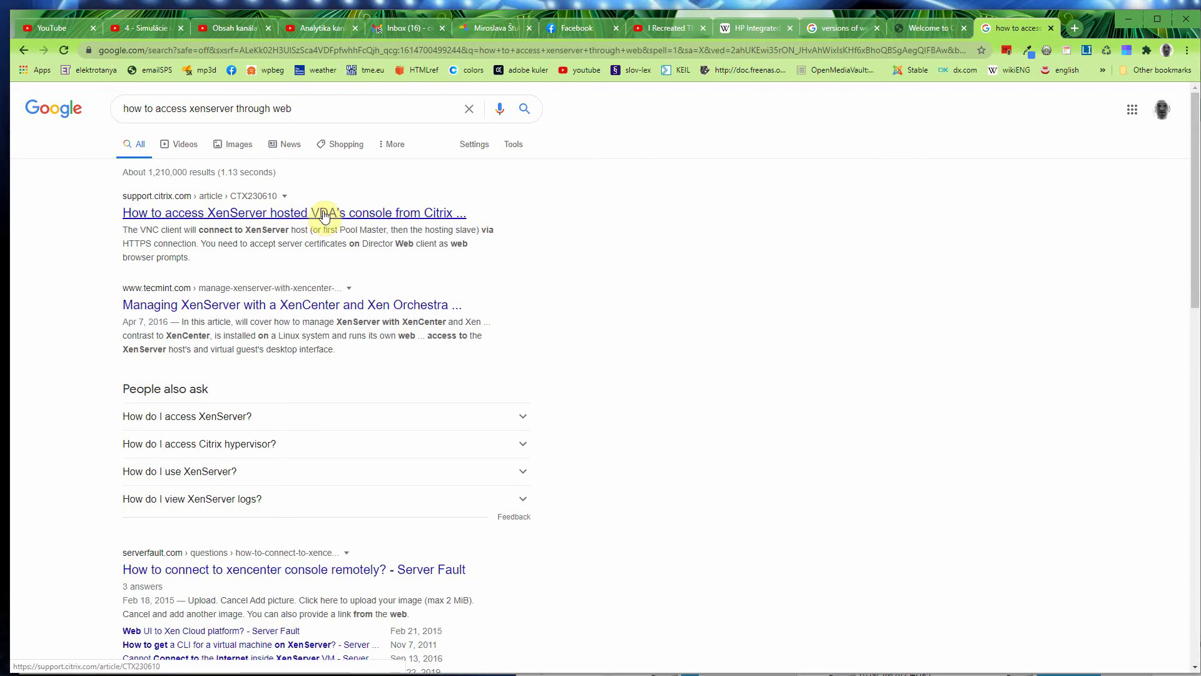
click(324, 215)
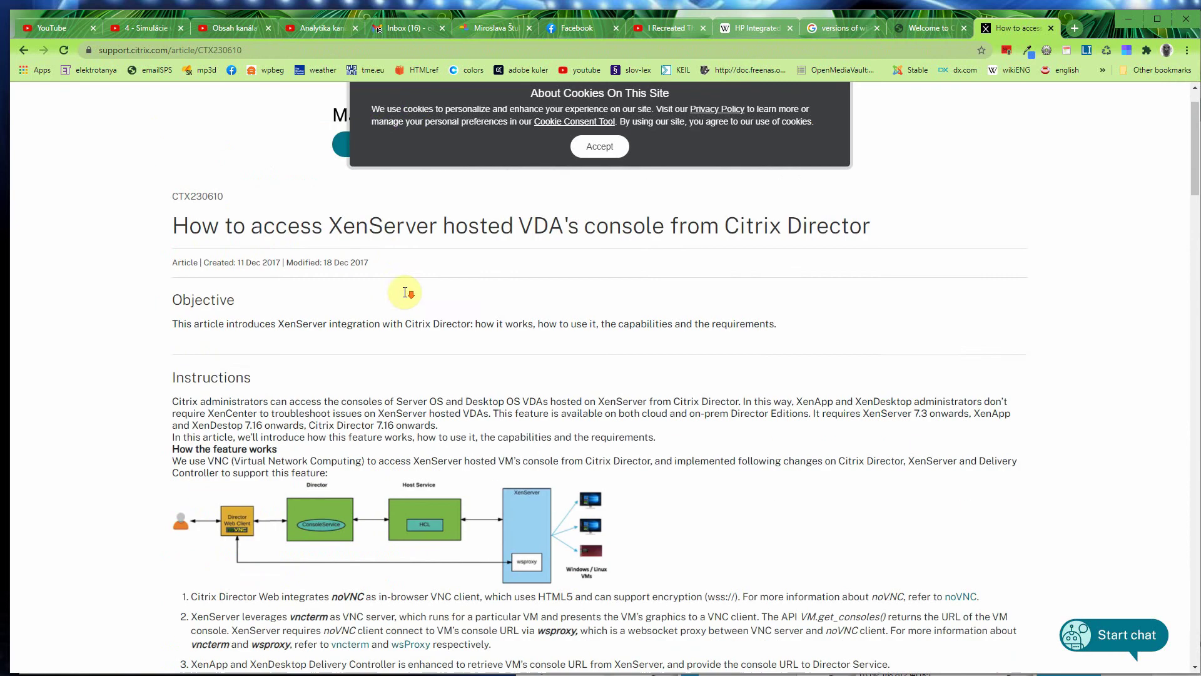
Step: Read through the CTX230610 article, return to the Google results, then switch back to XenCenter
scroll(408, 296, down, 1)
scroll(408, 297, down, 6)
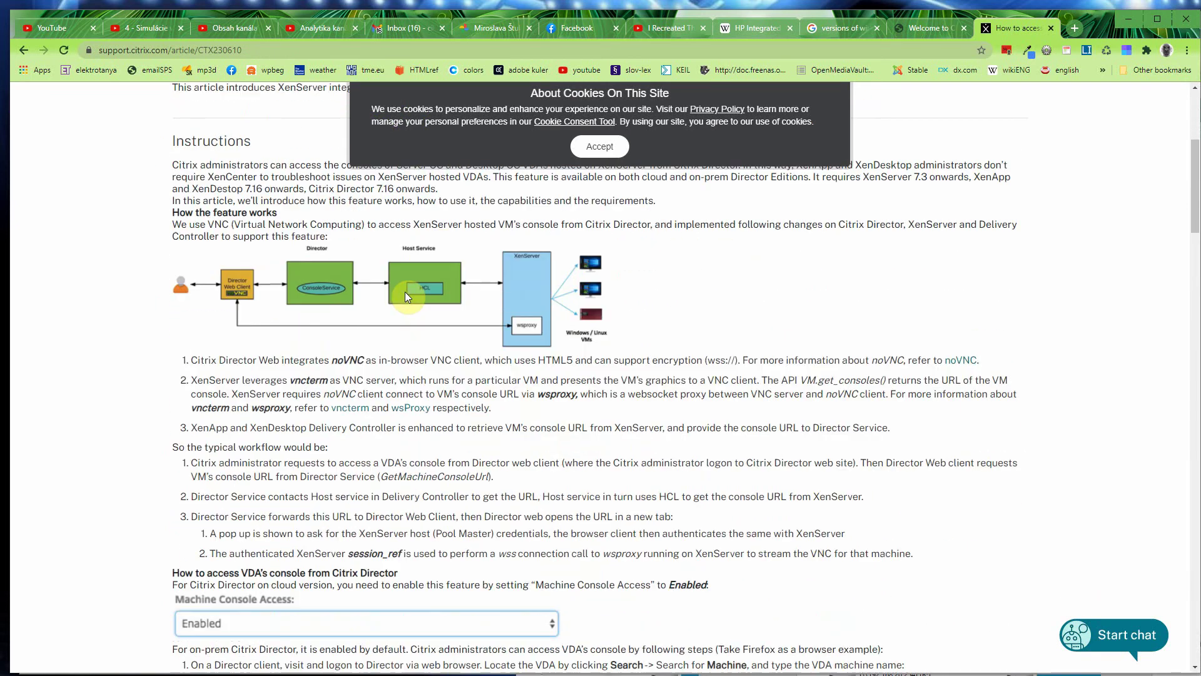
scroll(406, 294, down, 9)
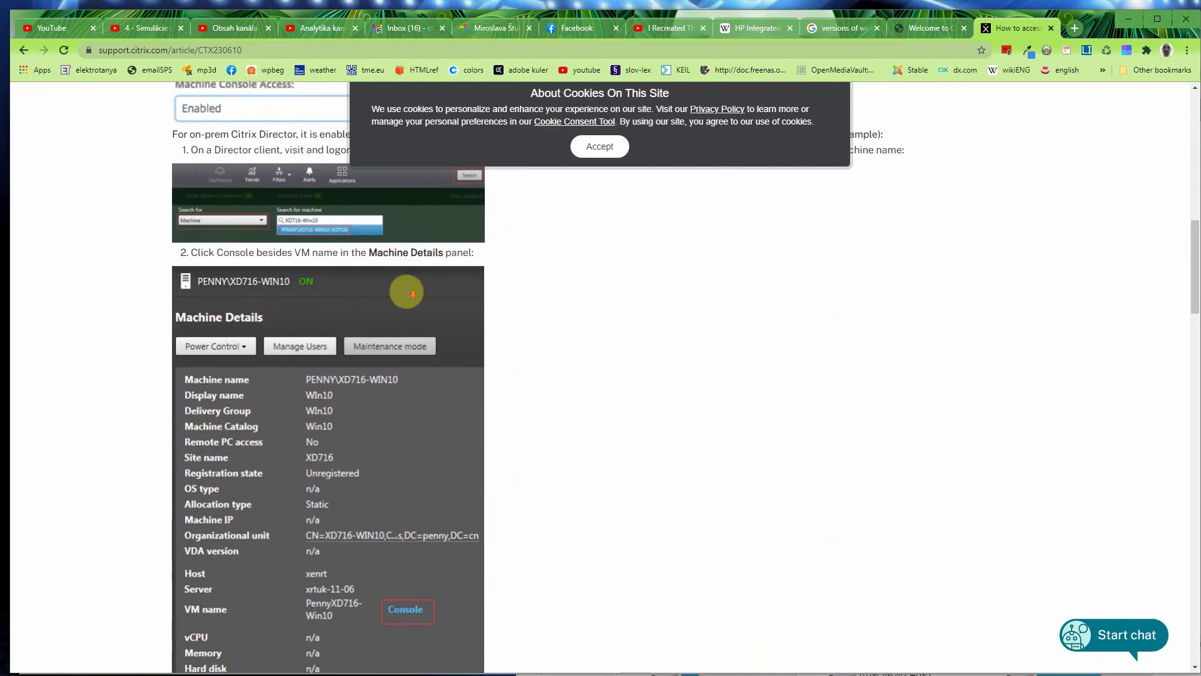
scroll(407, 294, down, 2)
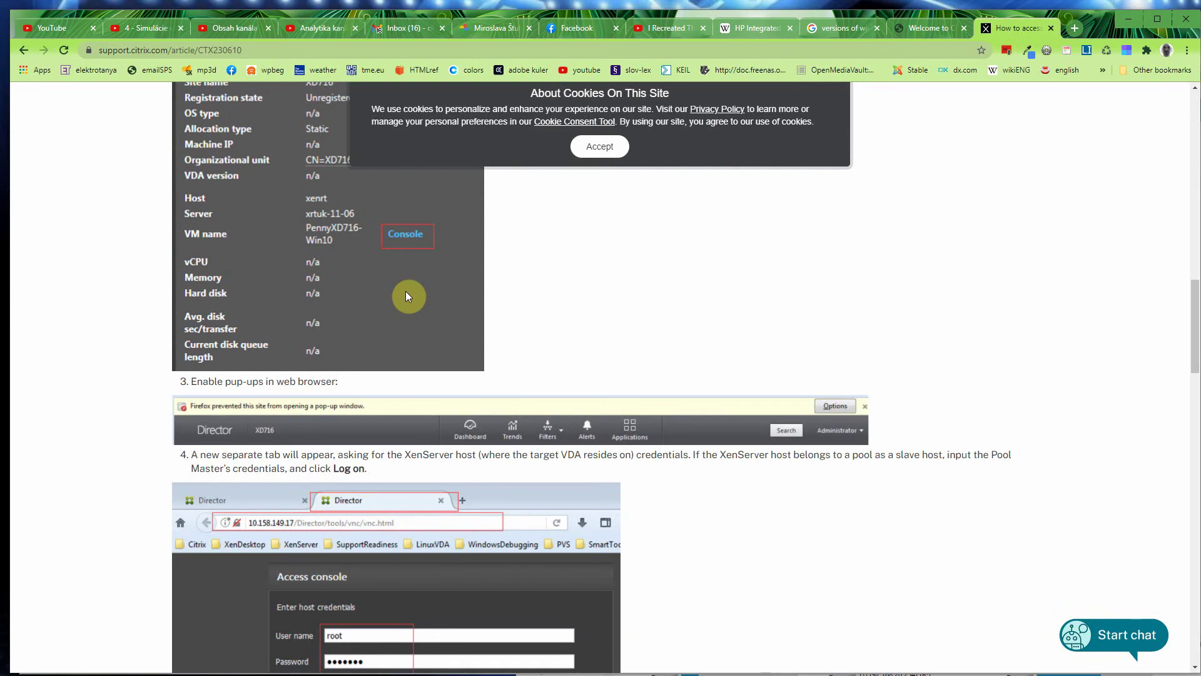
scroll(408, 296, down, 6)
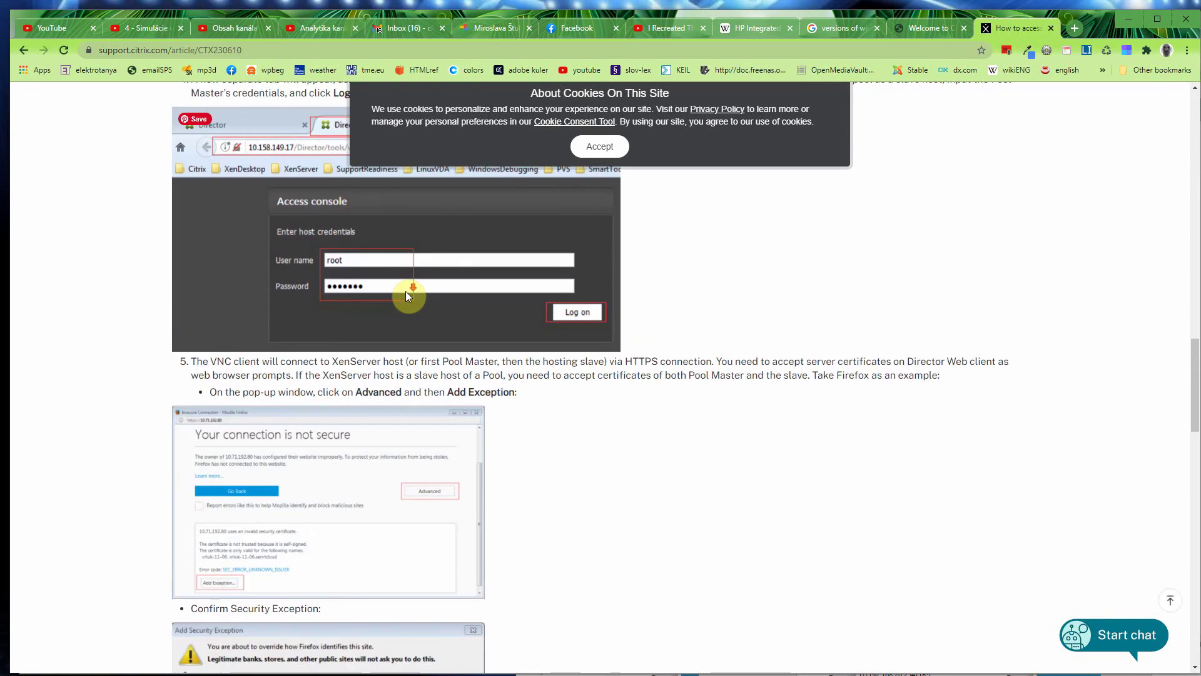
scroll(405, 290, down, 10)
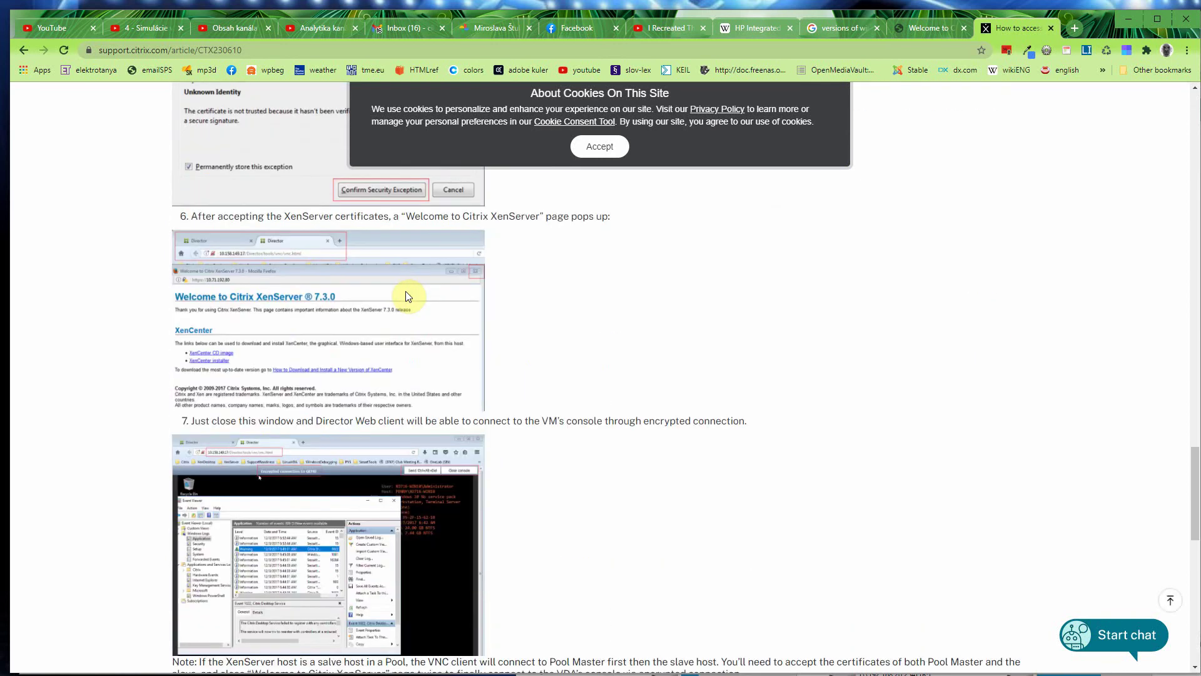
scroll(407, 295, down, 3)
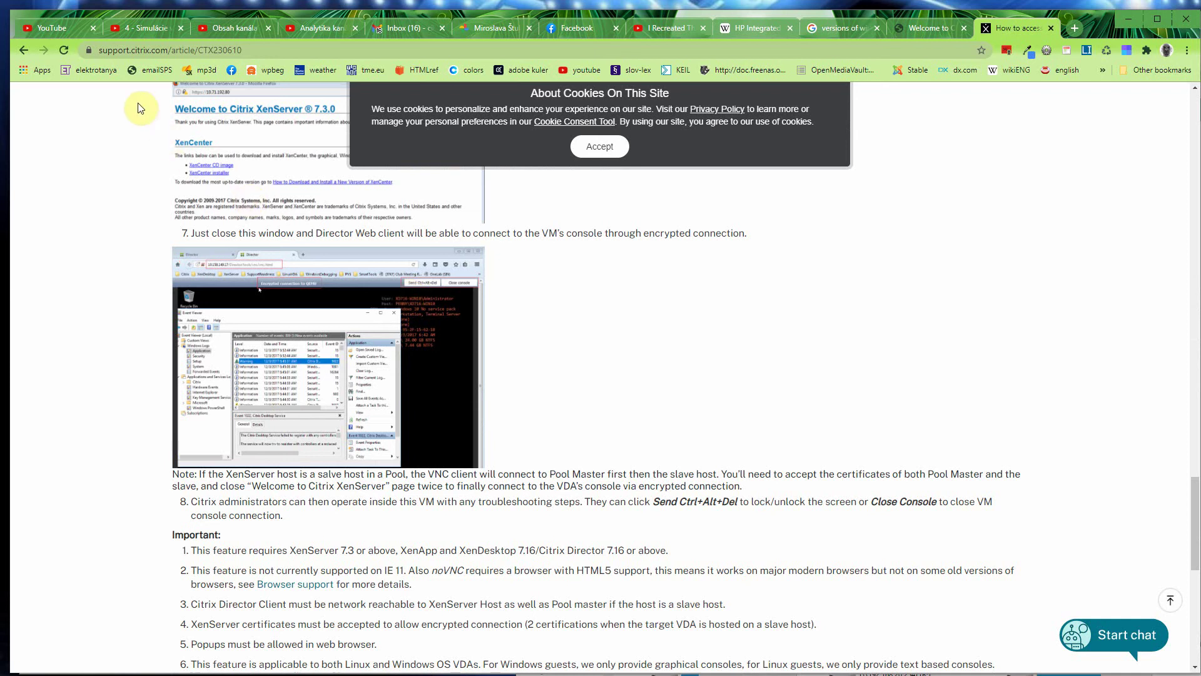
click(25, 52)
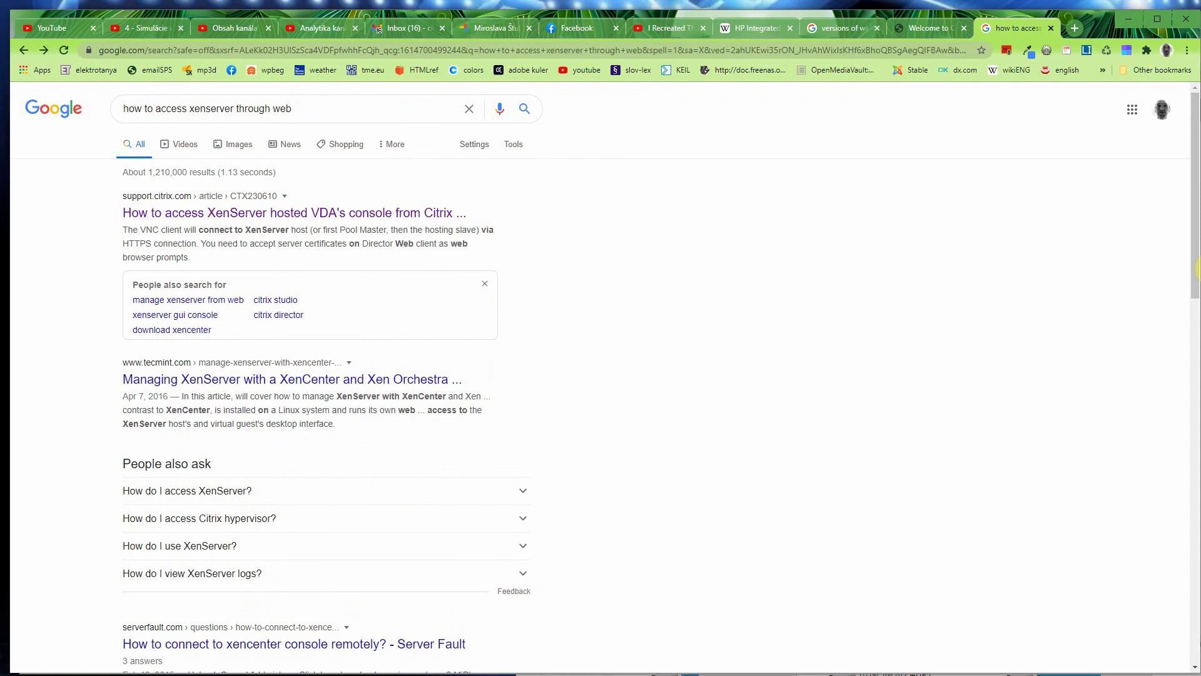
key(alt+Tab)
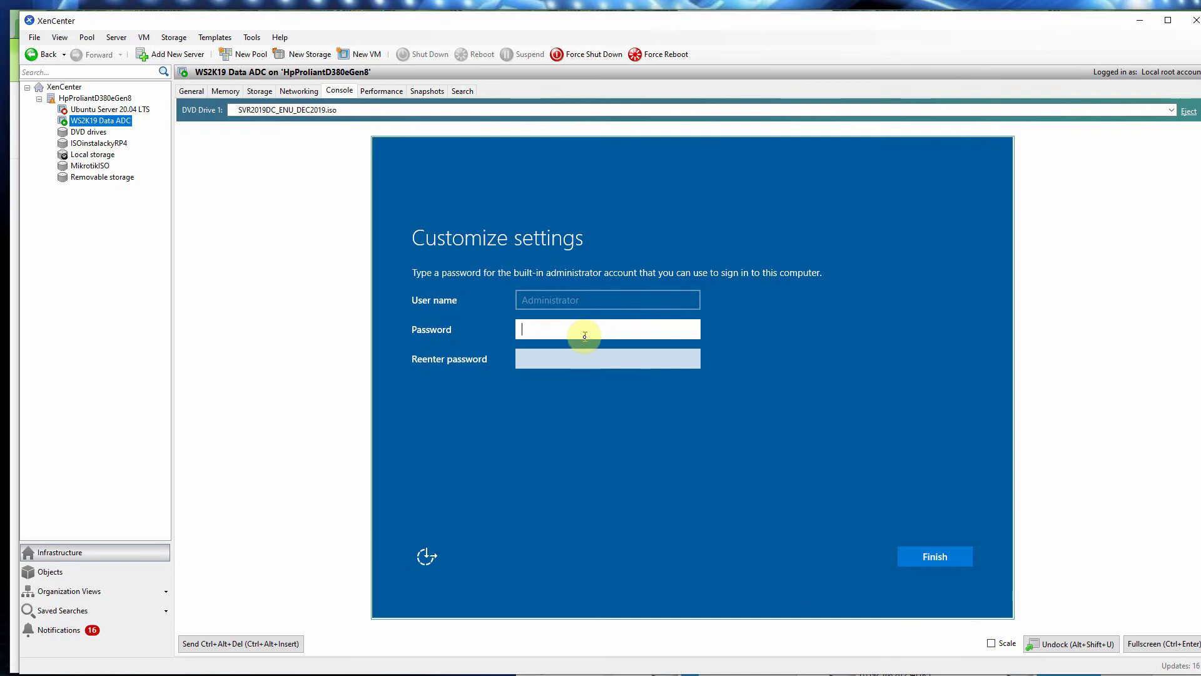
Step: Enter and confirm the Administrator password in Windows Server setup, then finish customizing settings
text(Passw0r)
click(585, 354)
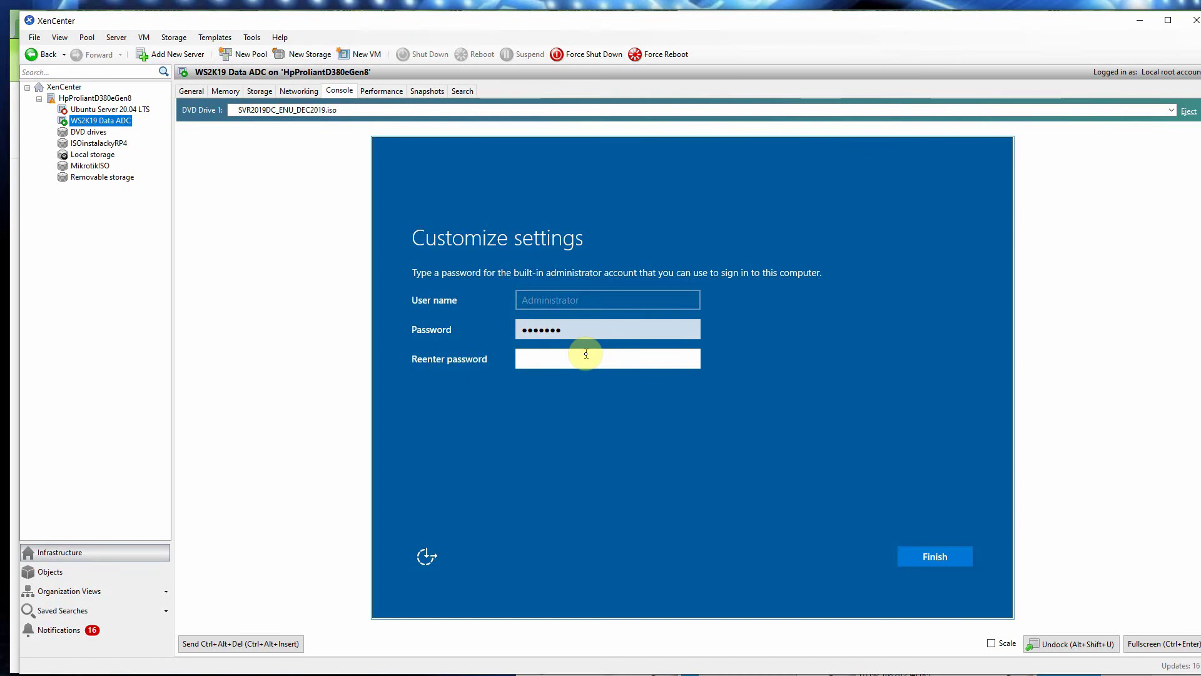
text(•••••••)
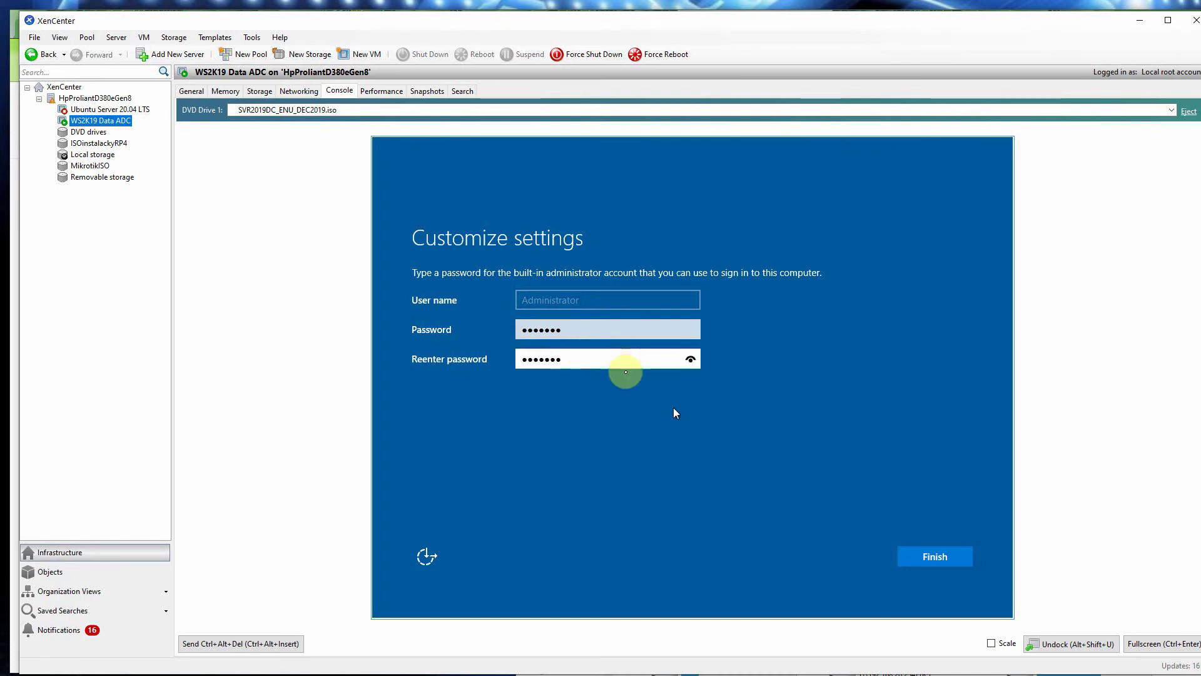
click(935, 558)
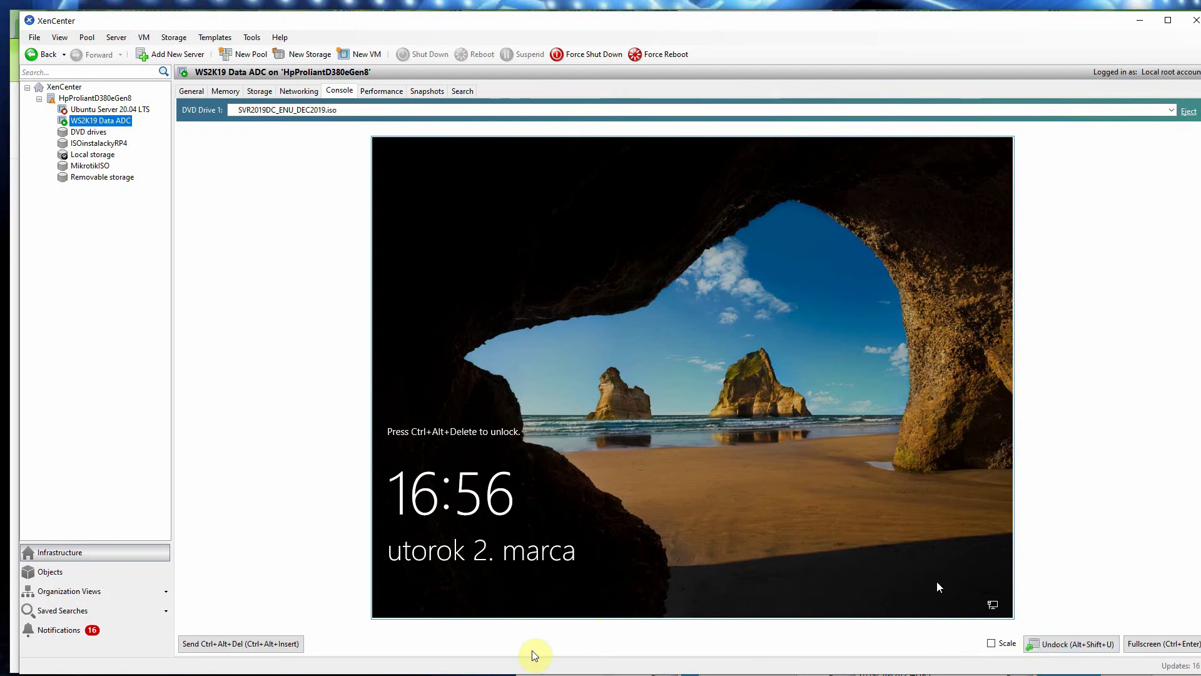
Step: Send Ctrl+Alt+Del to the WS2K19 Data ADC VM and sign in with the Administrator password
click(265, 646)
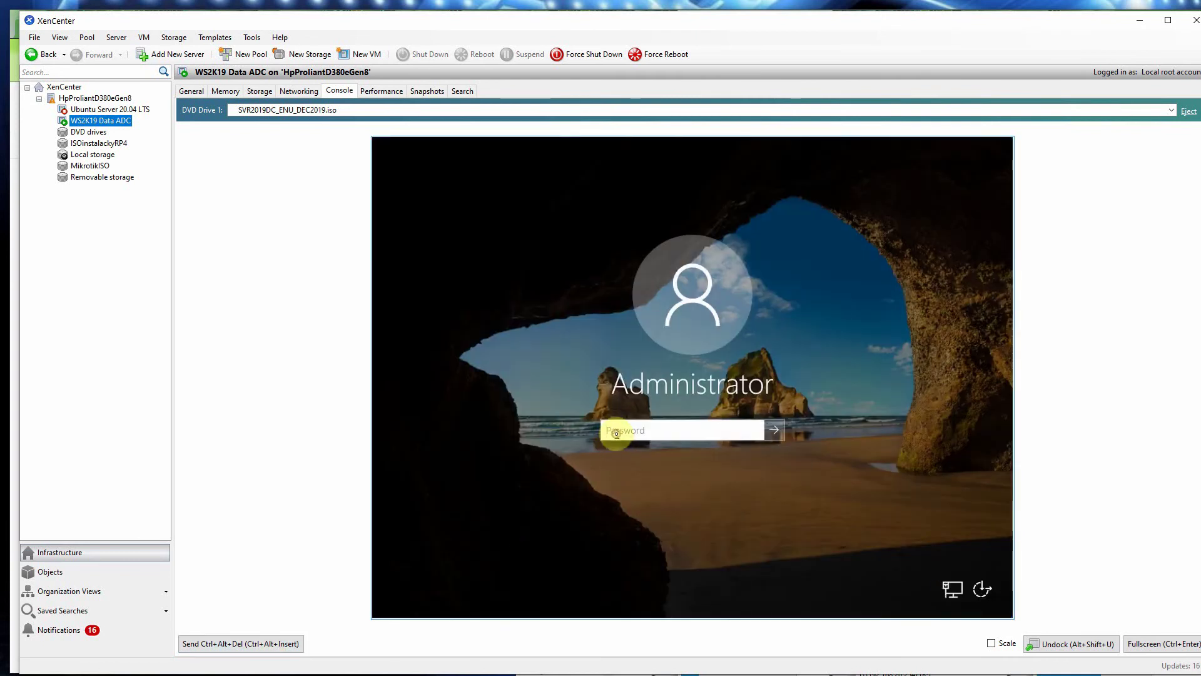
click(616, 433)
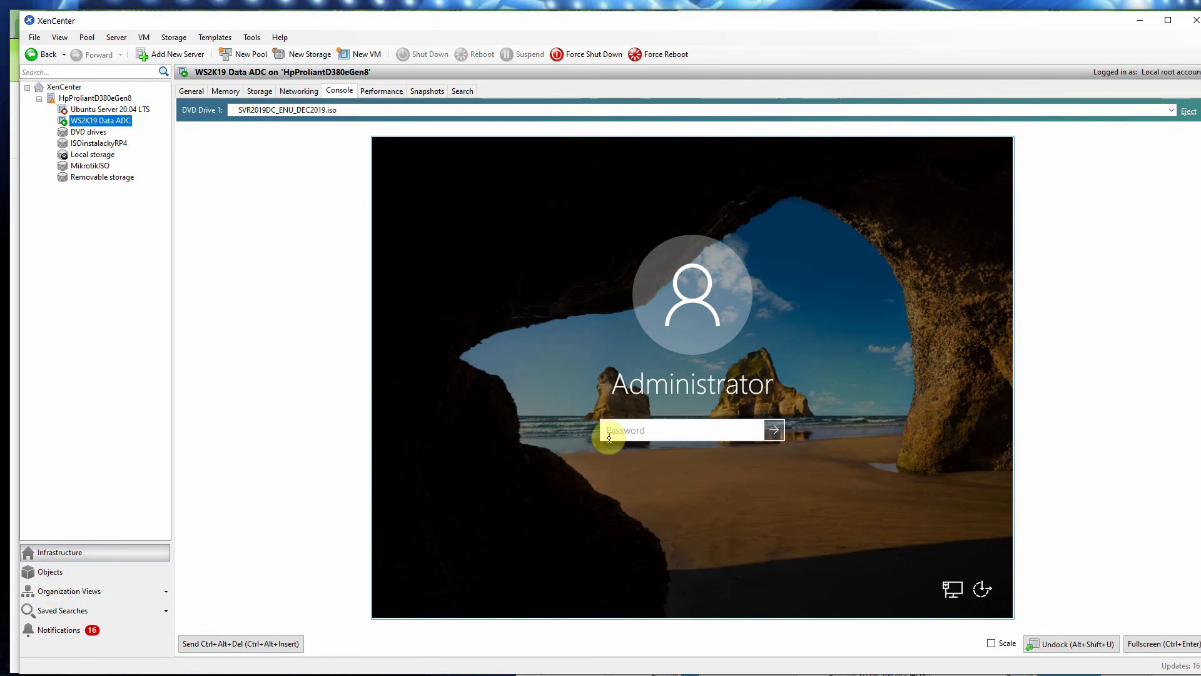
text(*******)
key(Return)
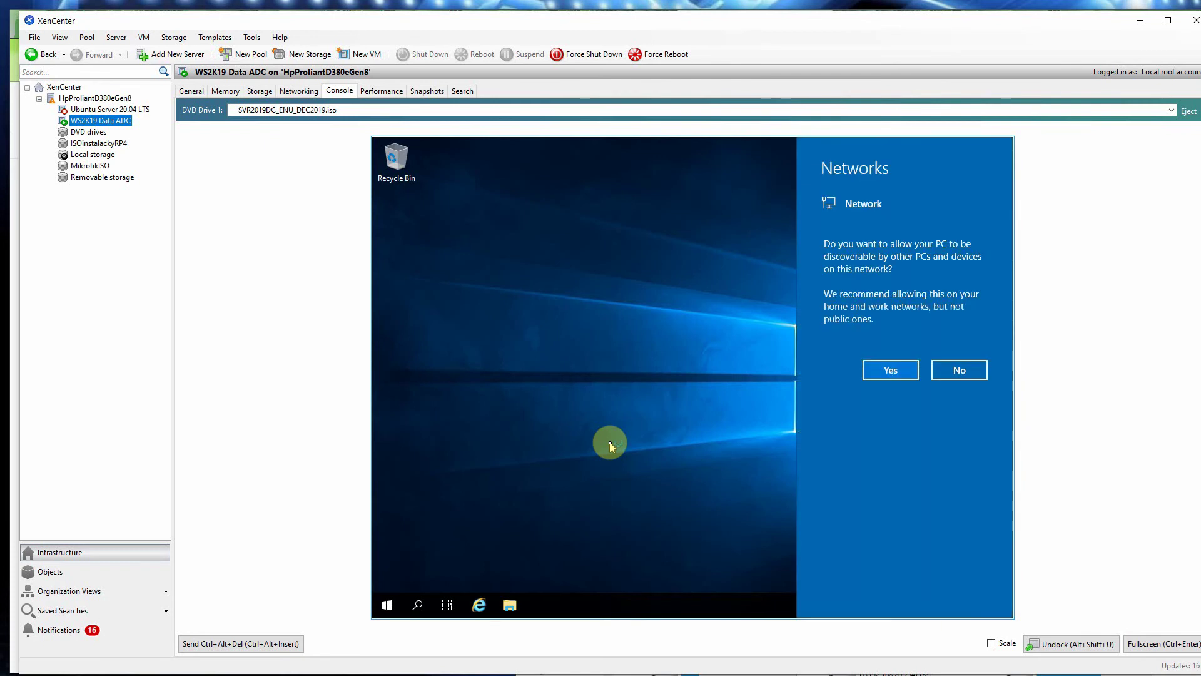
Step: Make the VM discoverable on the network and close the Windows Admin Center popup
click(882, 375)
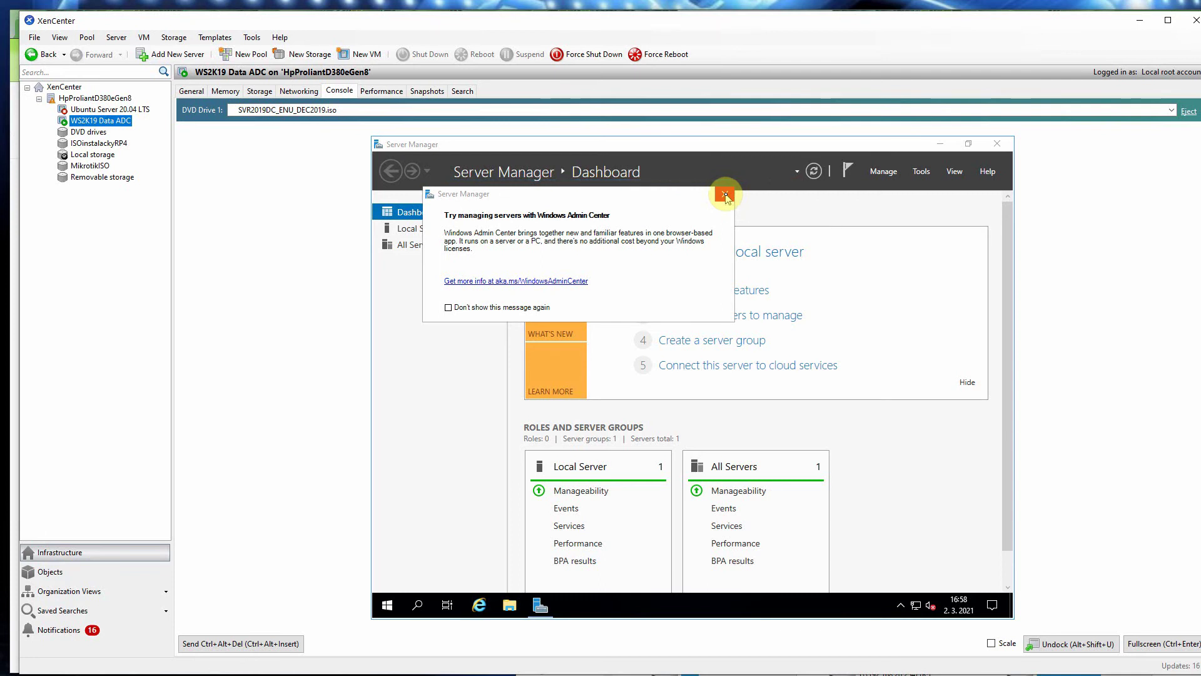
click(724, 196)
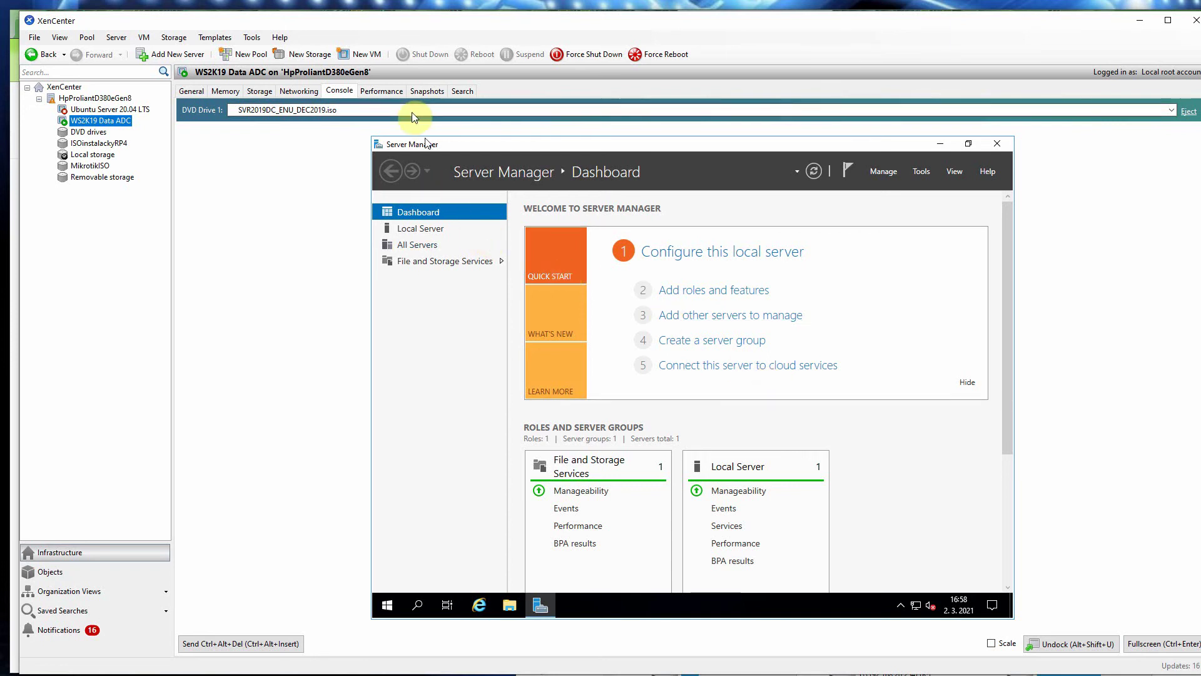
Step: Take a VM snapshot named '0_WS2k19_ADC - after_clean_install' and go back to the console
click(419, 92)
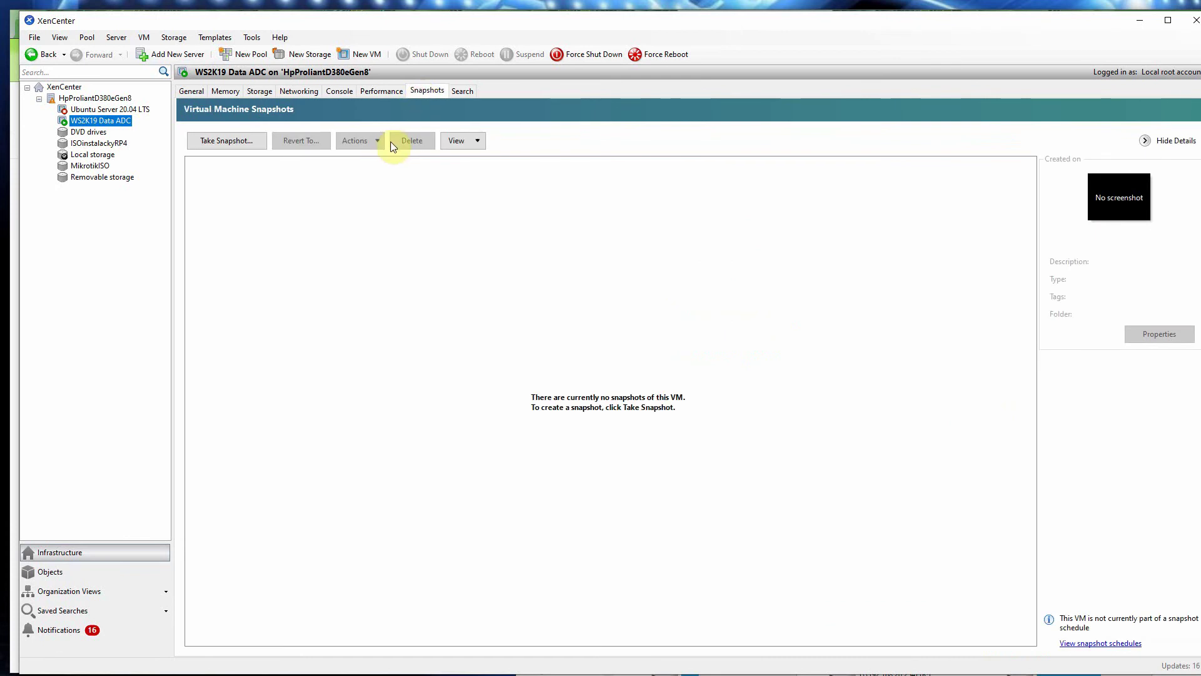
click(236, 140)
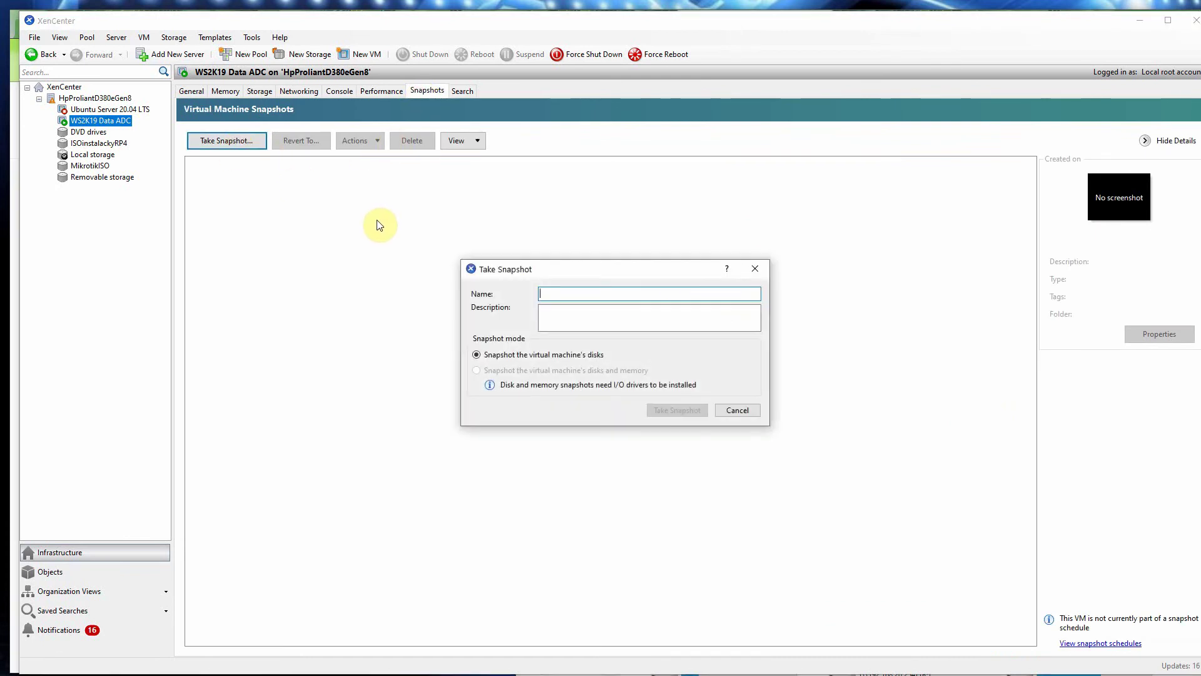
text(_wS)
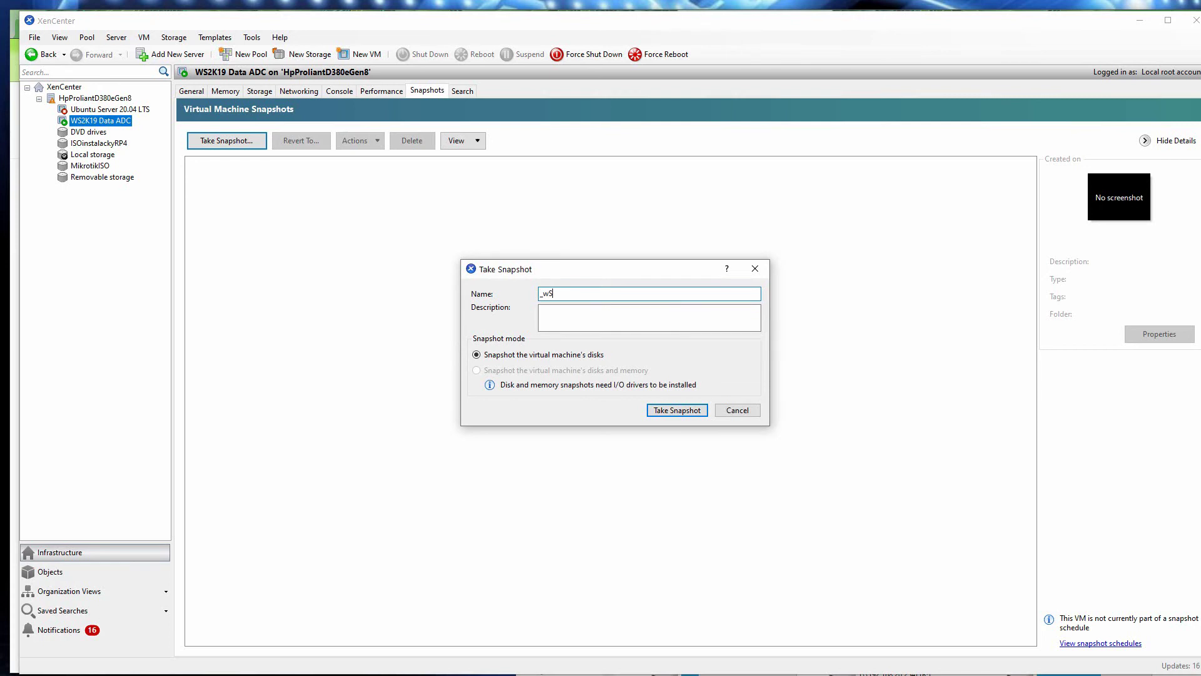
key(BackSpace)
key(BackSpace)
key(BackSpace)
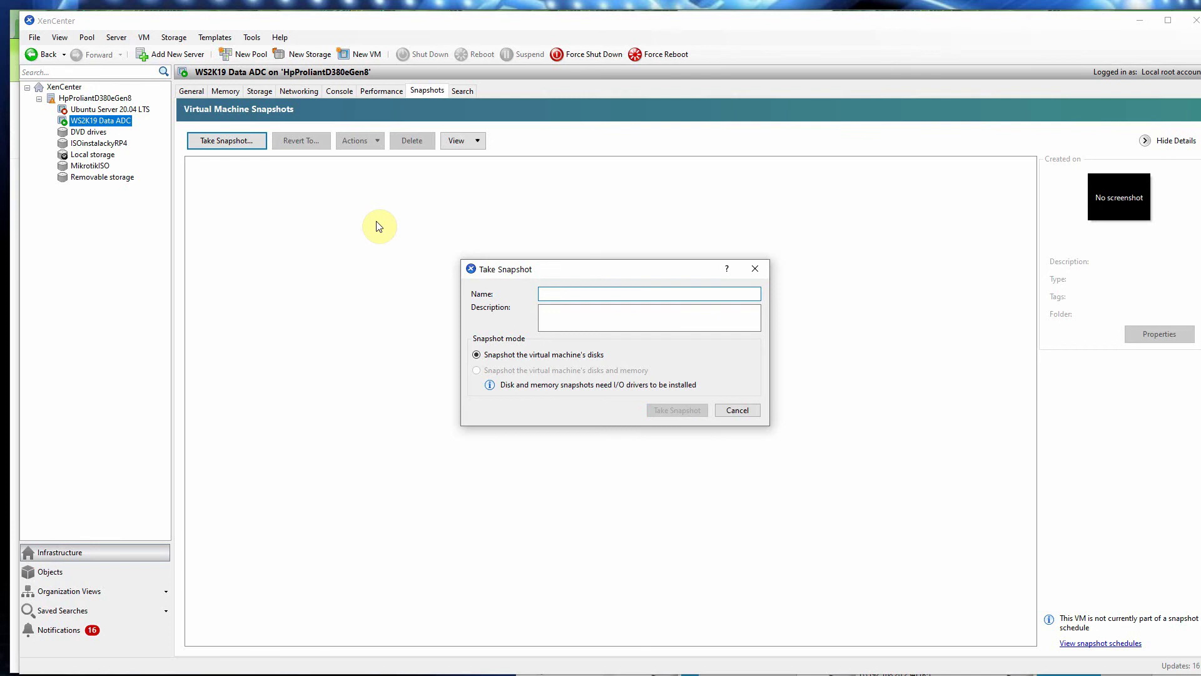
text(0)
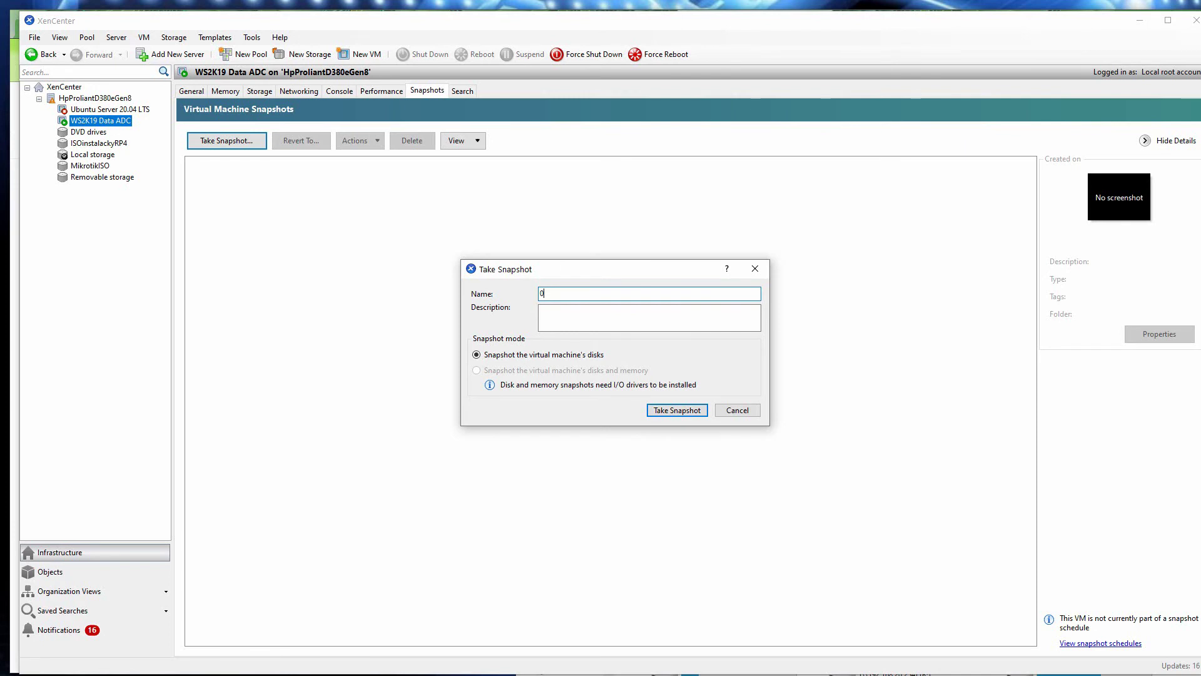
text(_WS2k19_ADC - after_clean_install)
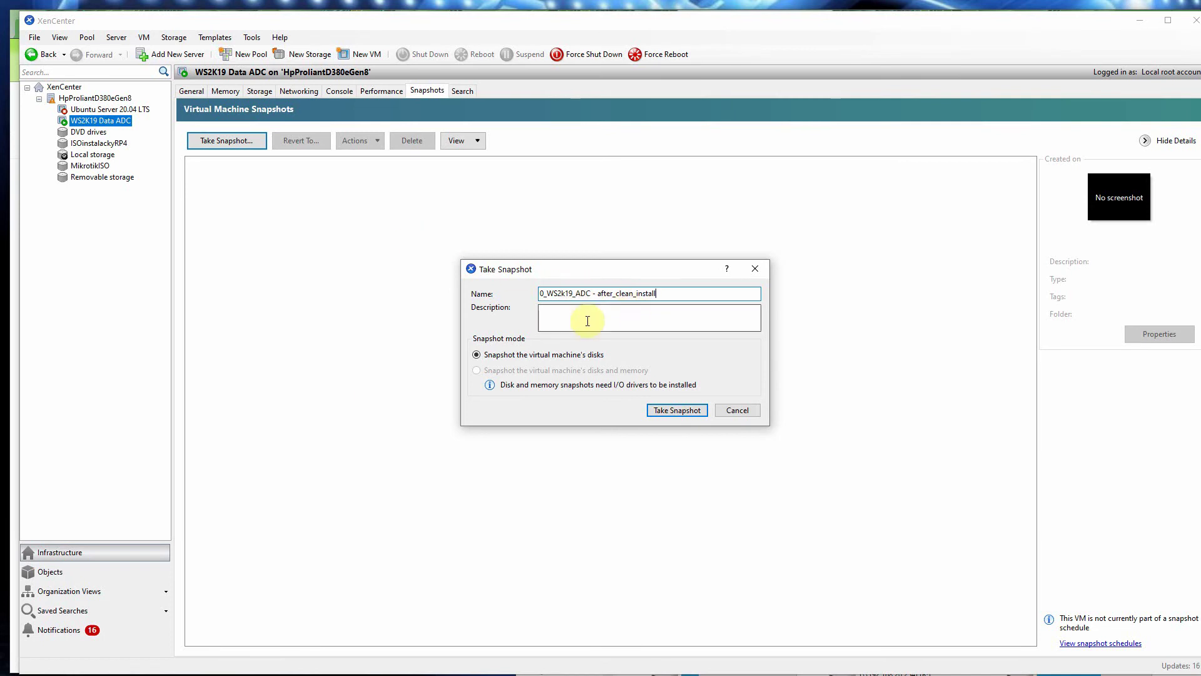
click(684, 412)
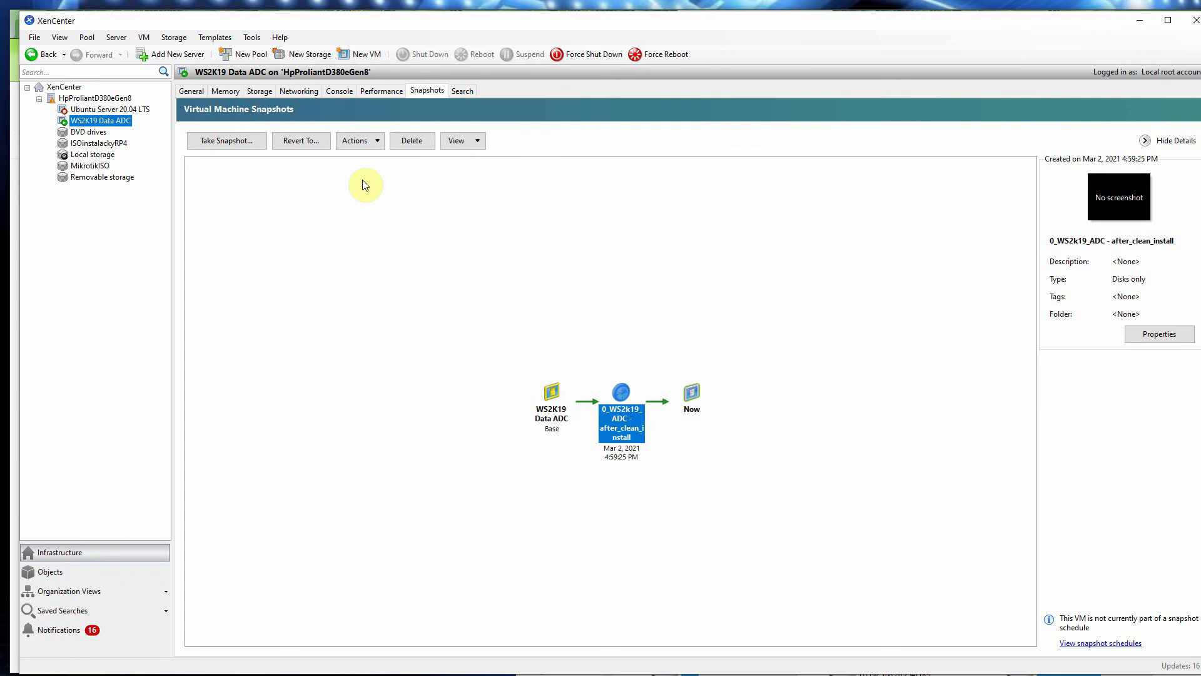
click(345, 91)
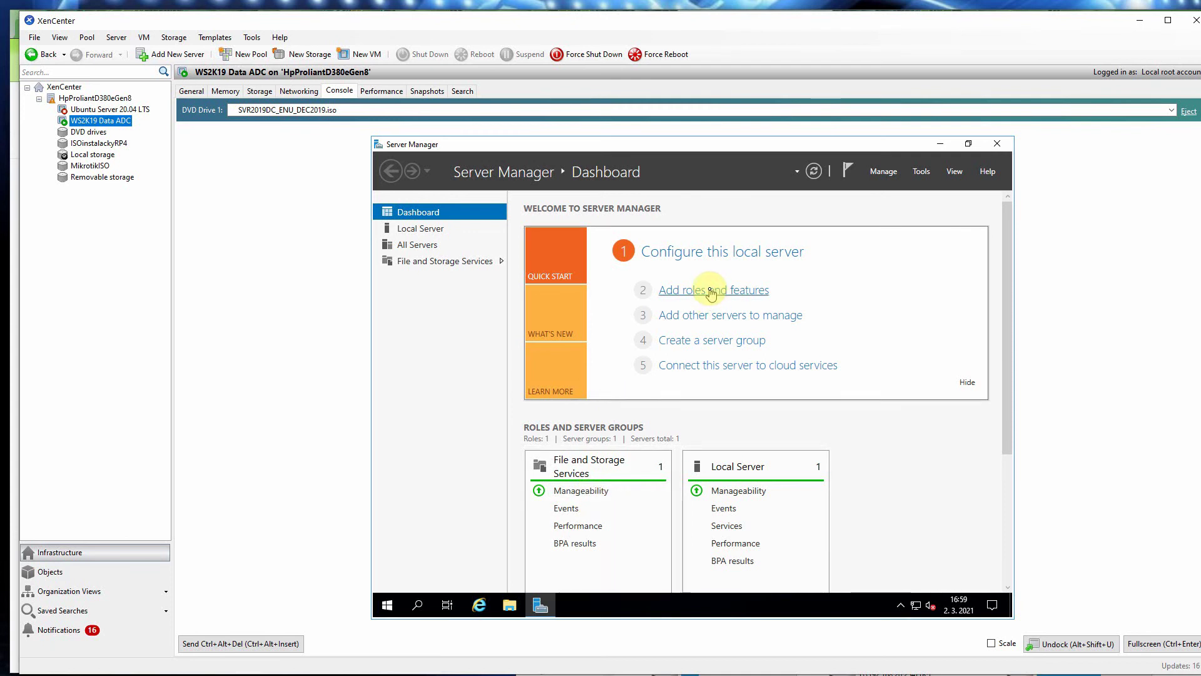
Step: Show Server Manager's Local Server properties and open its Windows Update settings
click(421, 229)
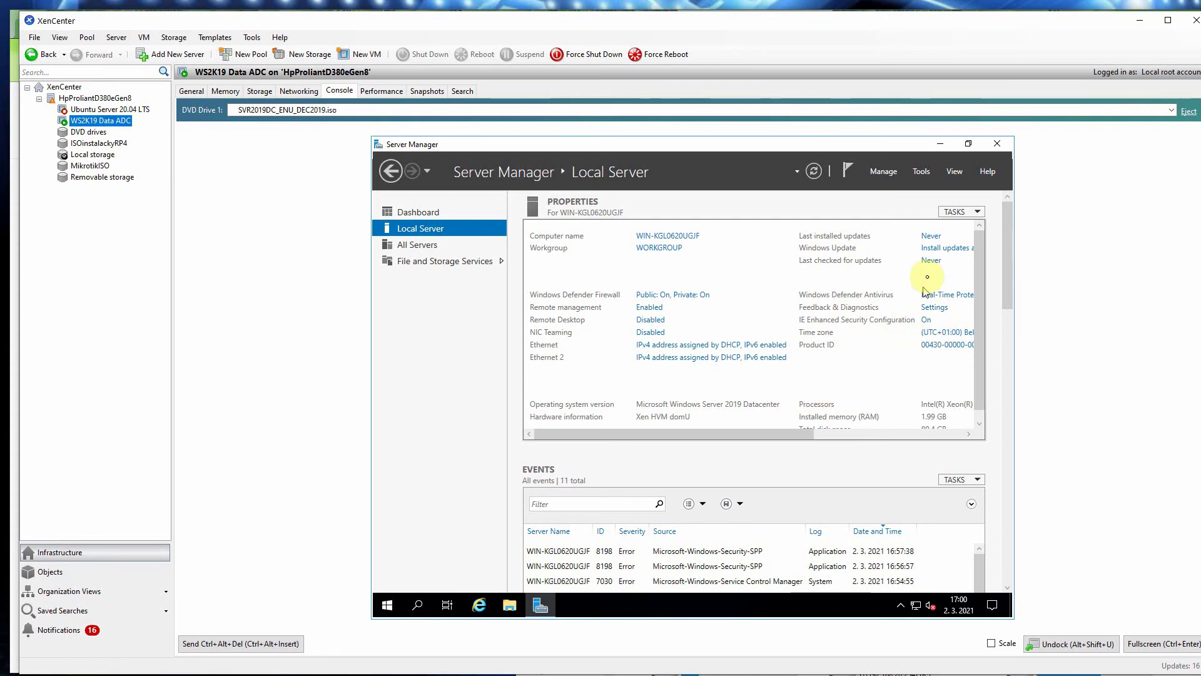
click(936, 247)
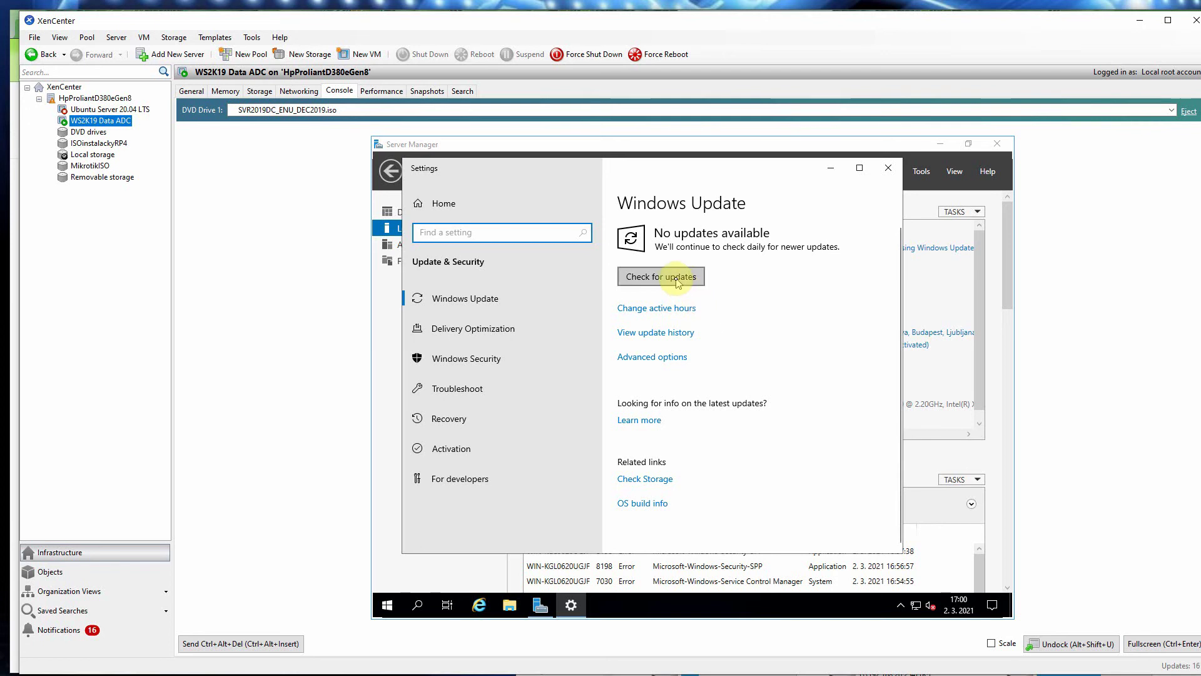
Step: Check for Windows updates, review the Advanced options page, then close Settings
click(673, 280)
click(671, 356)
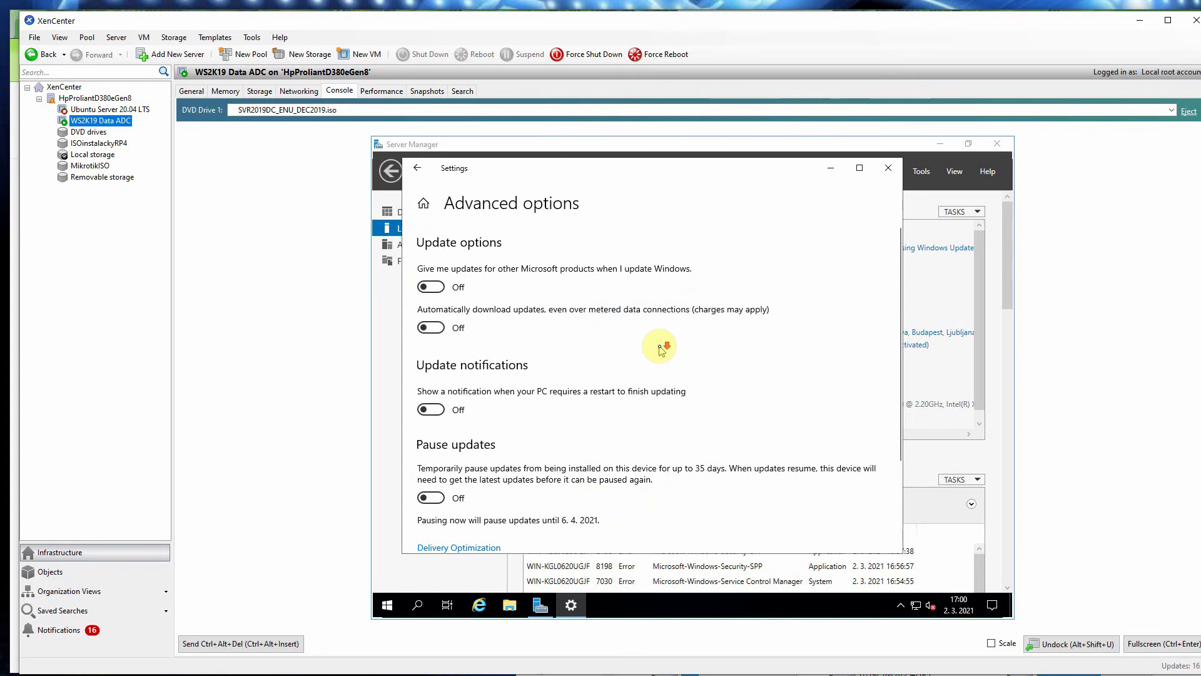
scroll(654, 352, down, 2)
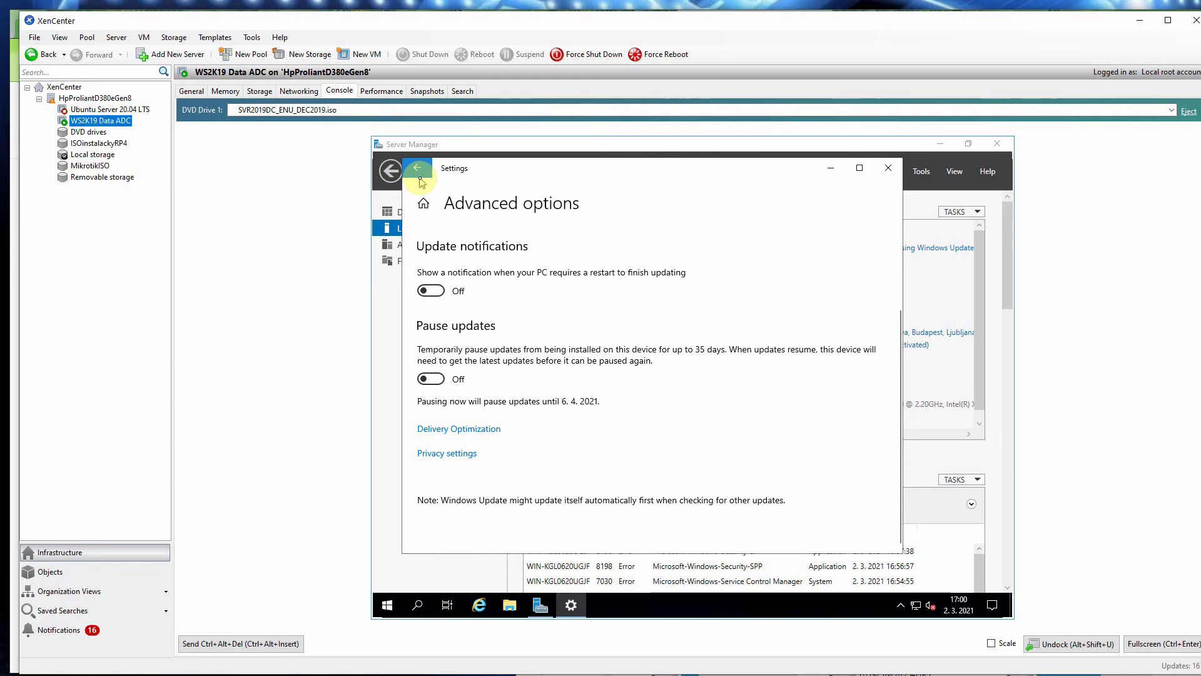
scroll(517, 306, up, 2)
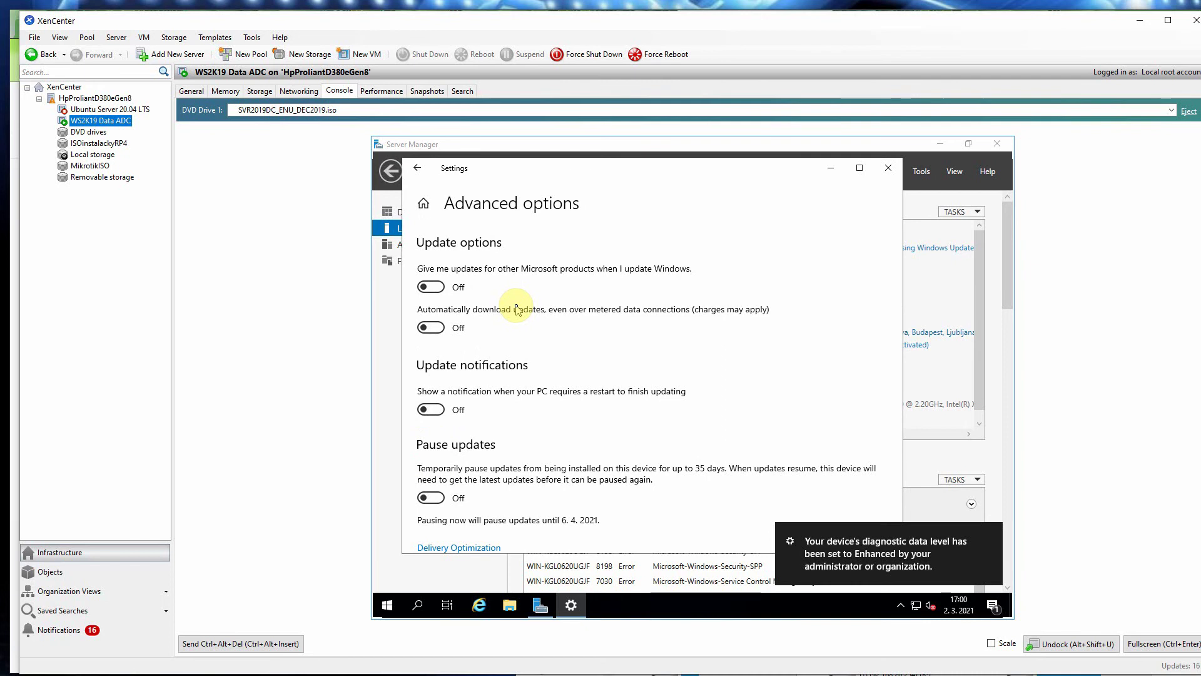
click(417, 178)
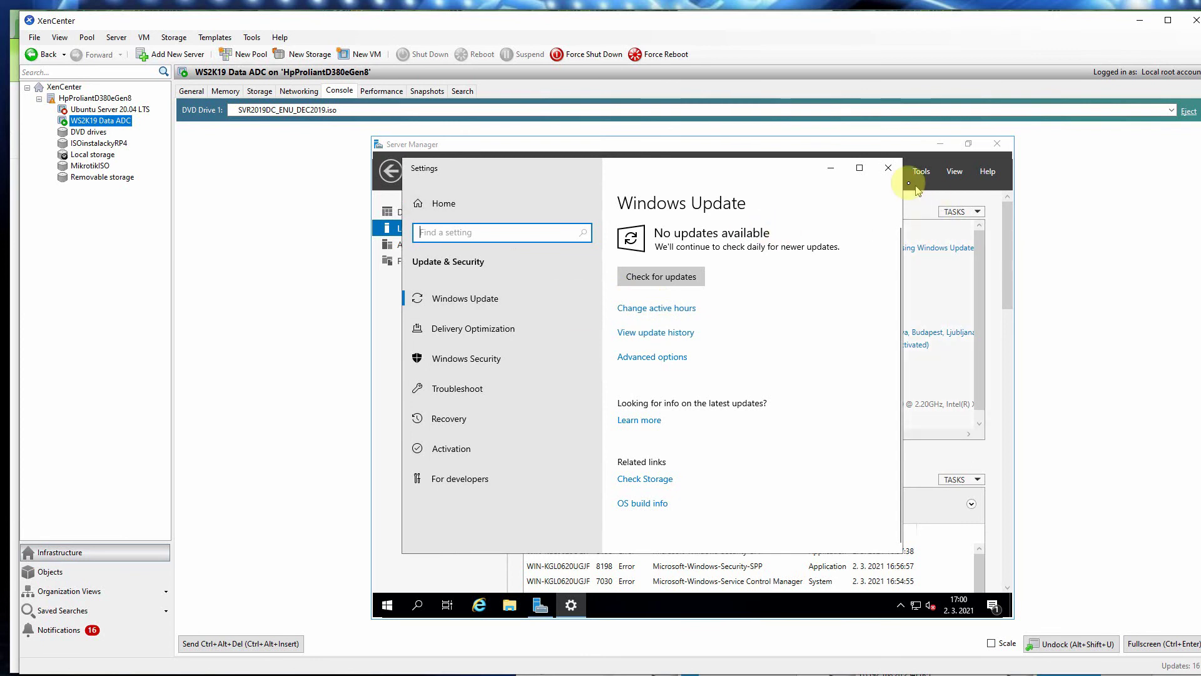
click(887, 168)
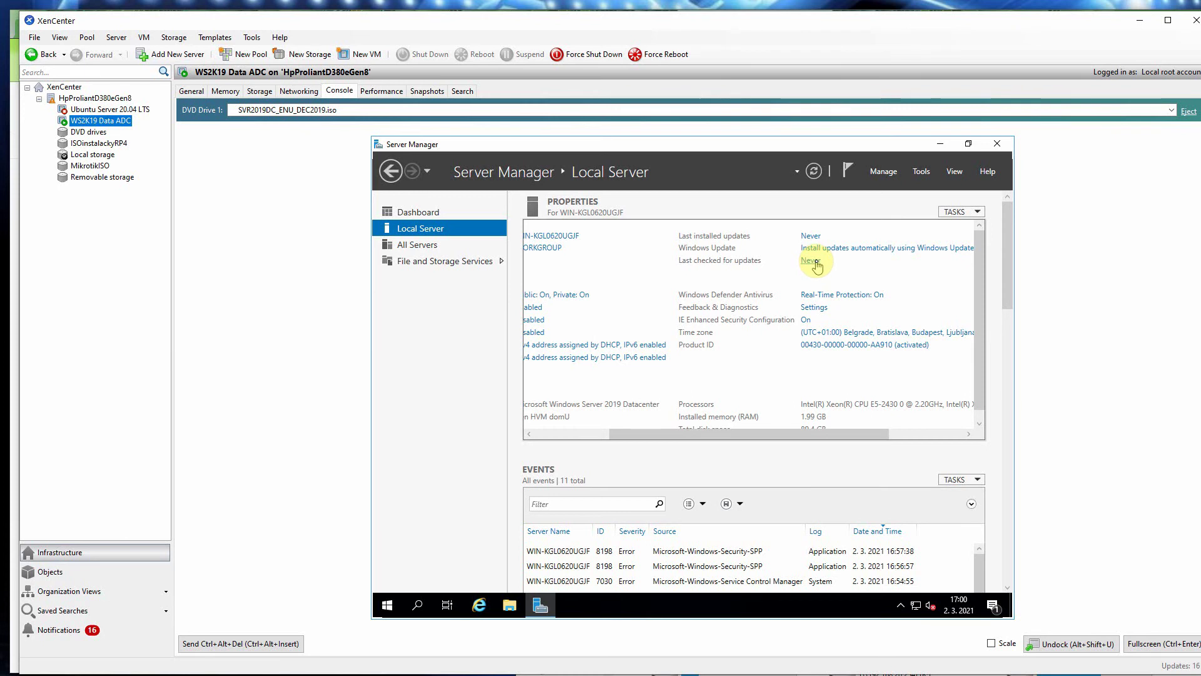
Step: Run Check for updates again, review the downloading update list, and close Settings
click(815, 261)
click(679, 276)
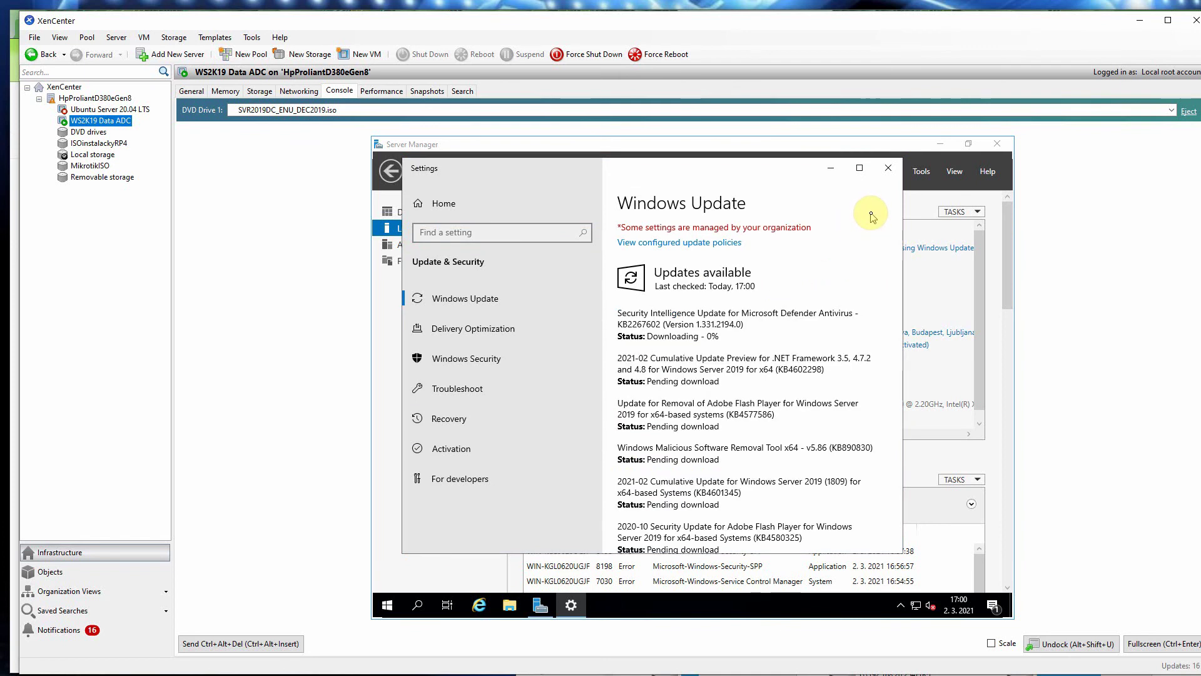
scroll(821, 263, down, 1)
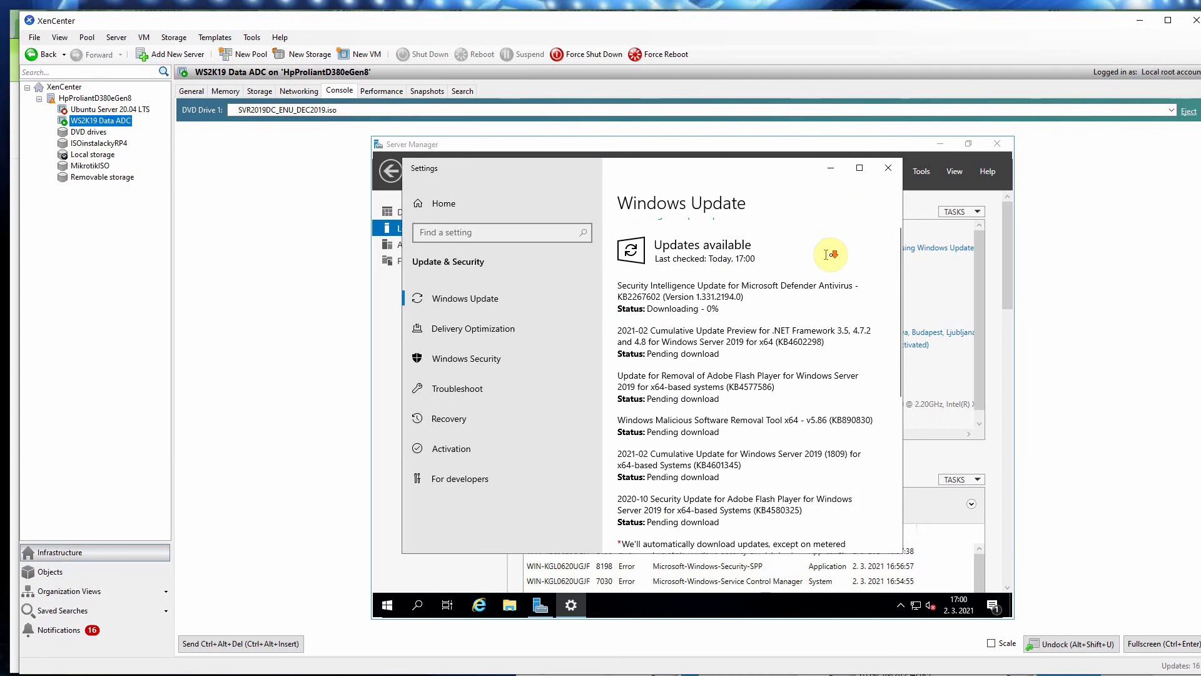
scroll(876, 258, down, 10)
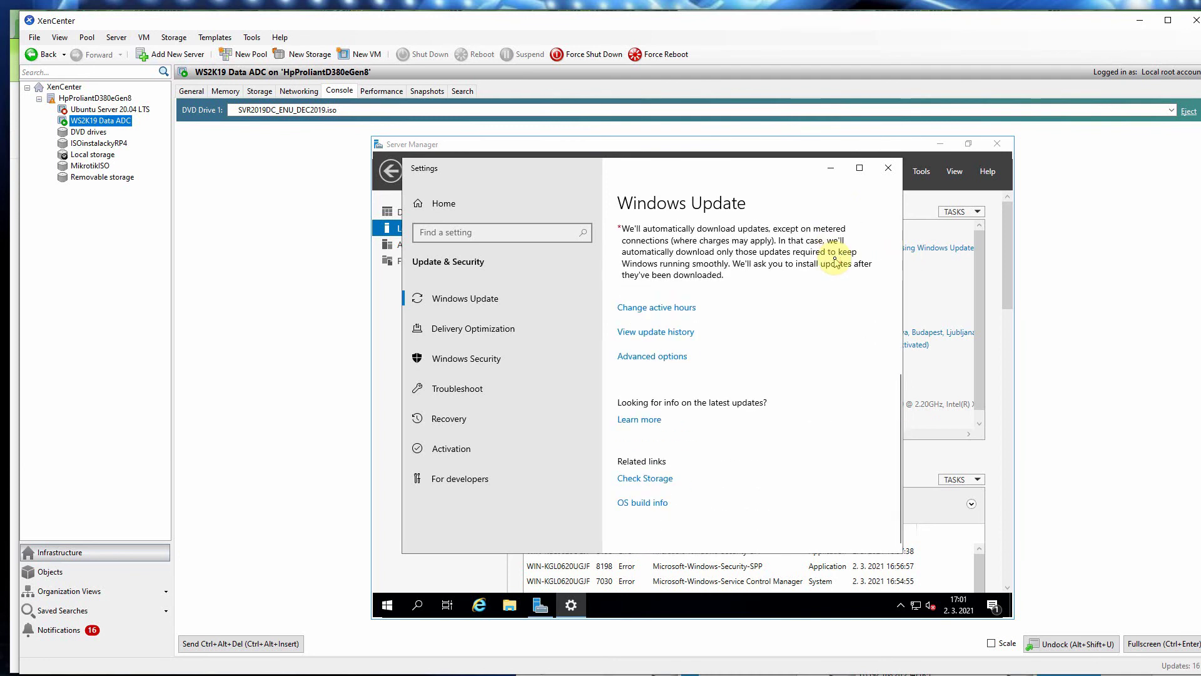
scroll(835, 260, up, 10)
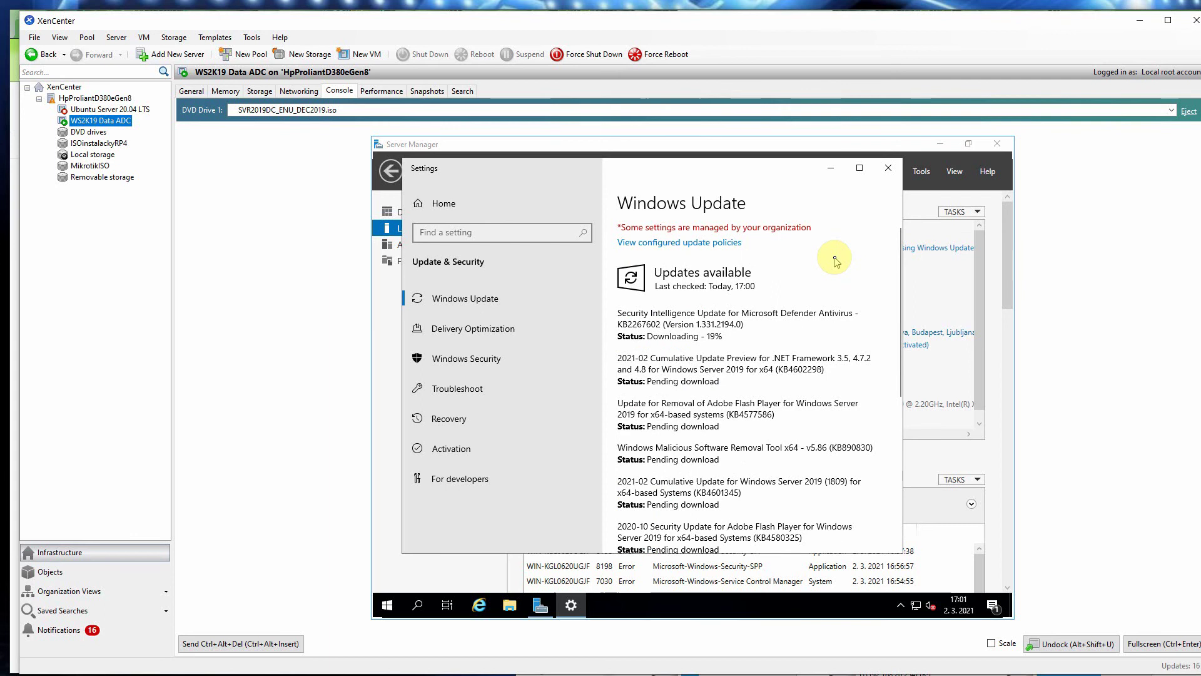
click(889, 167)
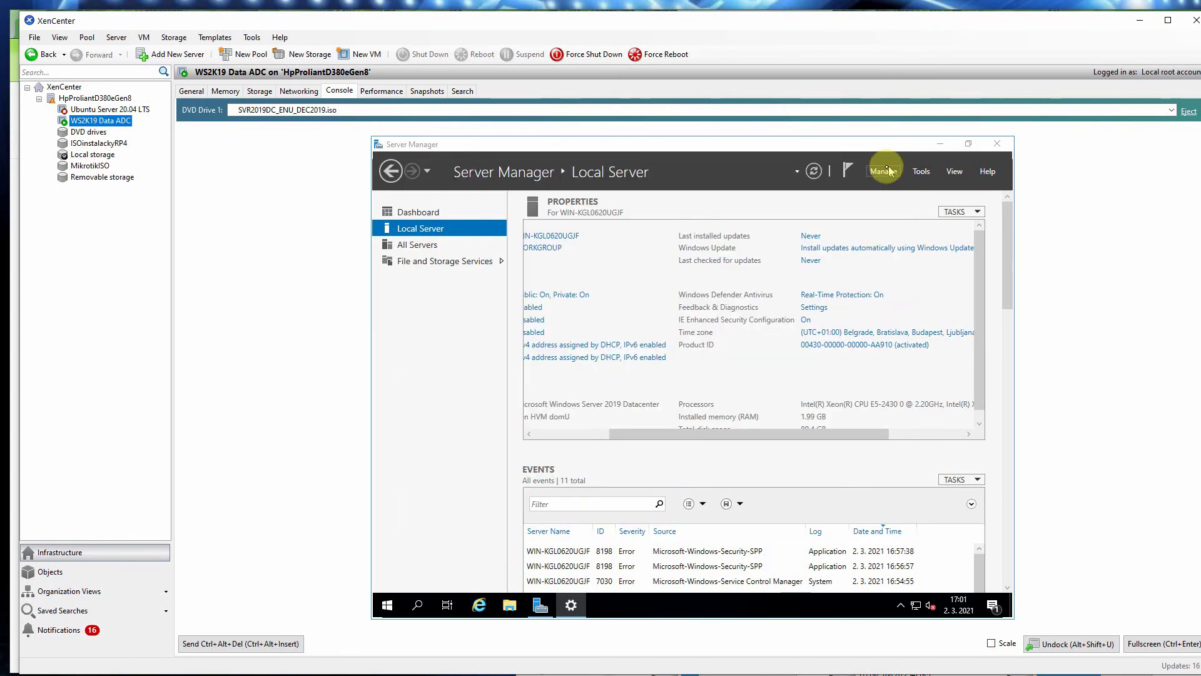
Step: Open the Ethernet adapter's Properties and its Internet Protocol Version 4 (TCP/IPv4) settings
drag(821, 429, 710, 432)
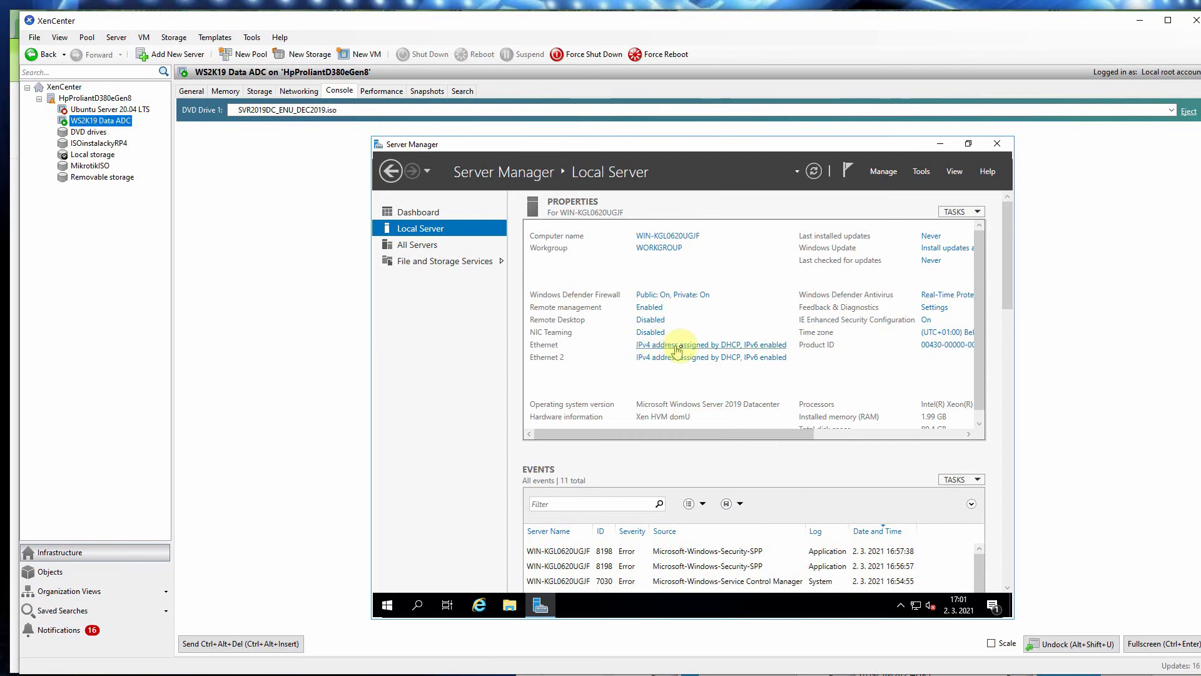
click(692, 346)
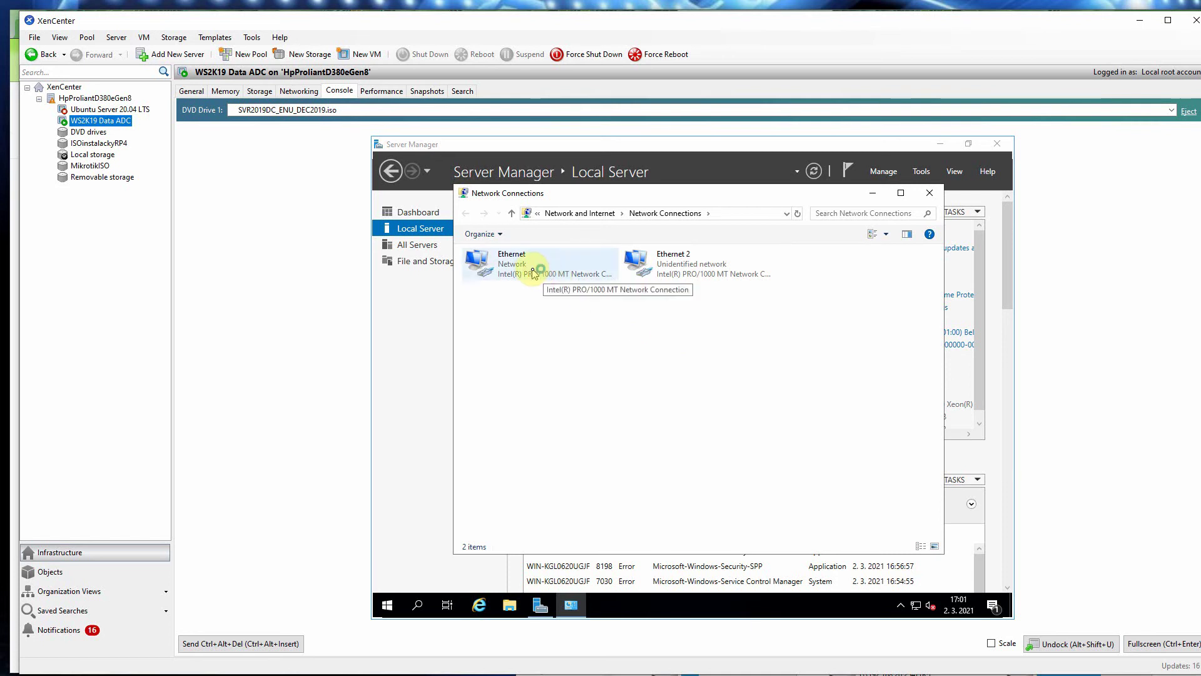
double_click(500, 266)
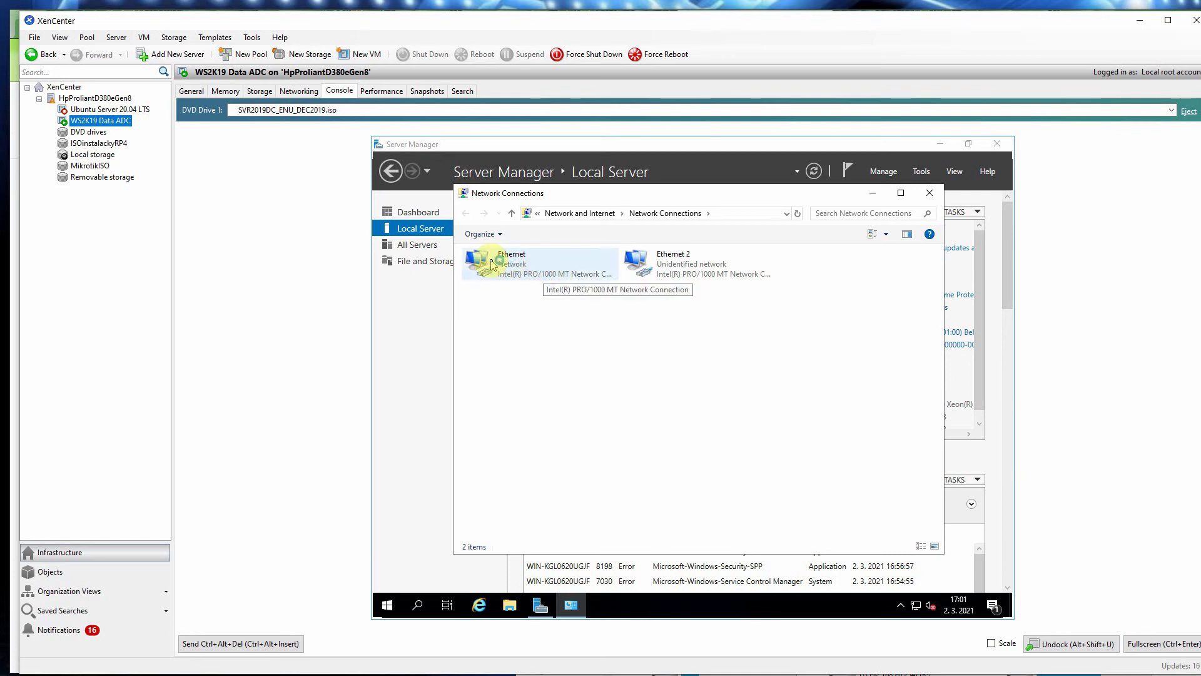
click(497, 266)
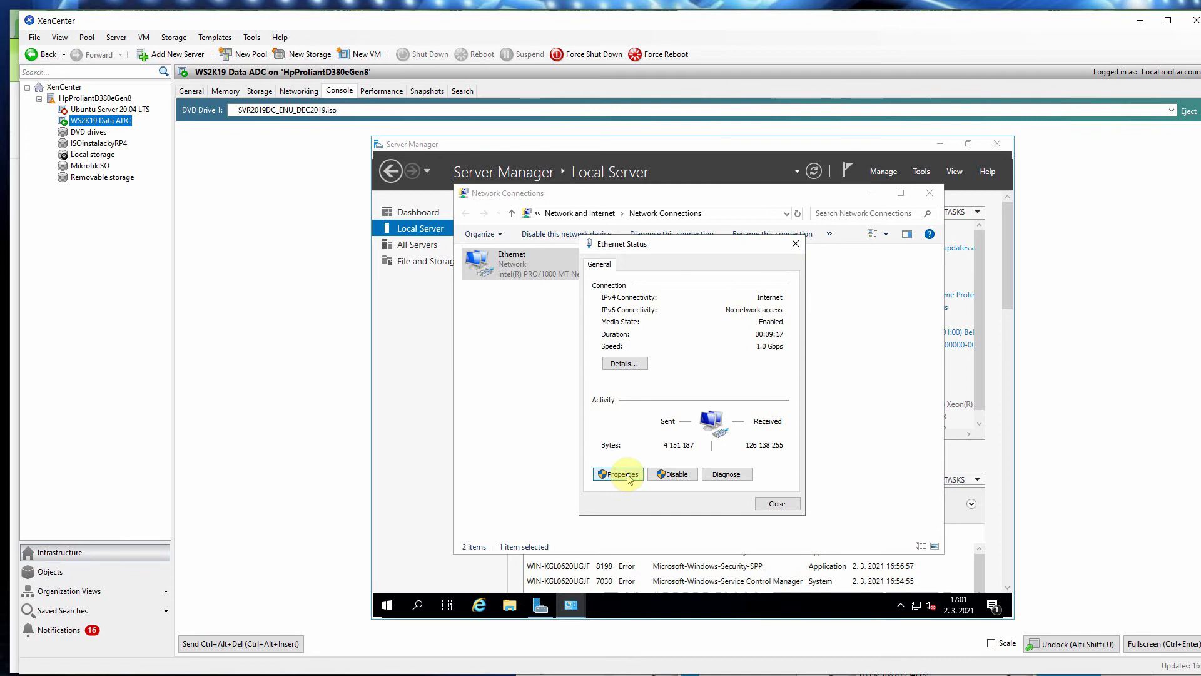
click(631, 477)
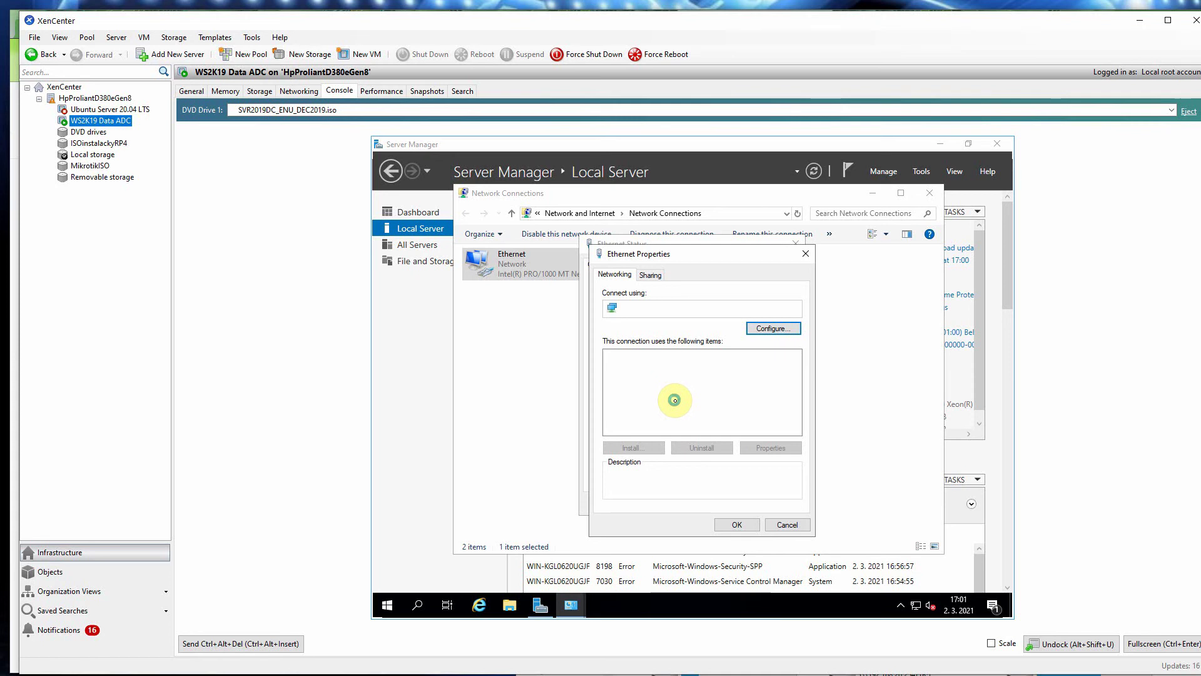
double_click(707, 387)
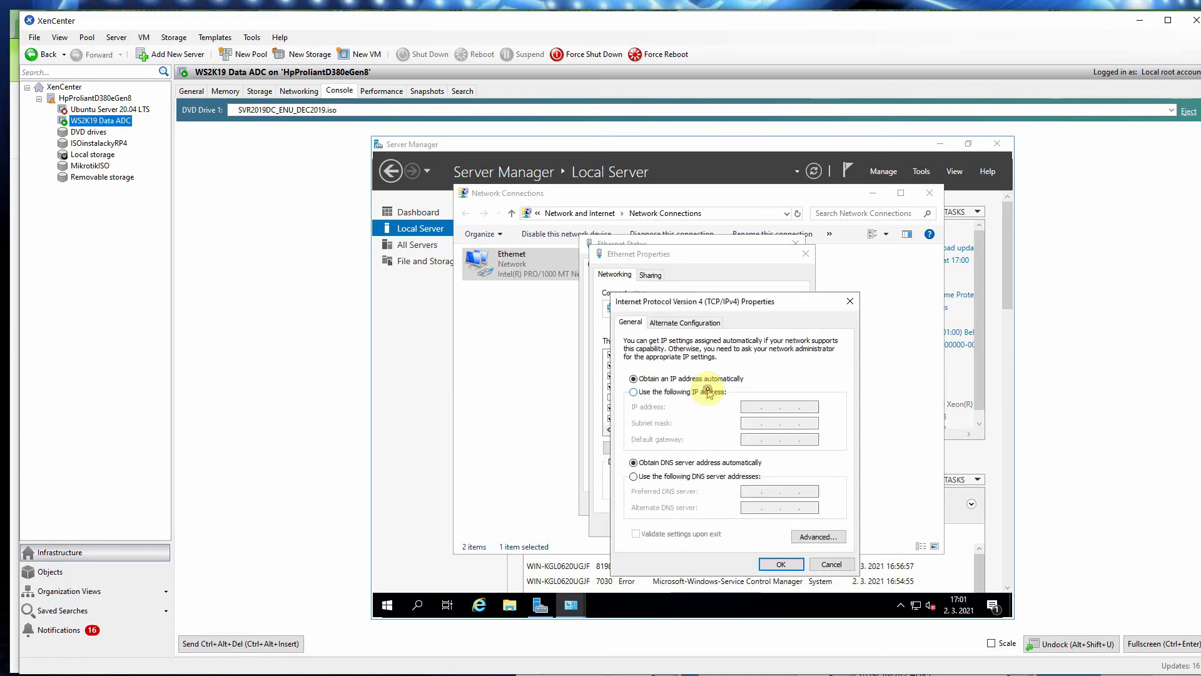
Step: Switch to static IP 192.168.1.20 with mask 255.255.255.0 and gateway 192.168.1.0
click(633, 392)
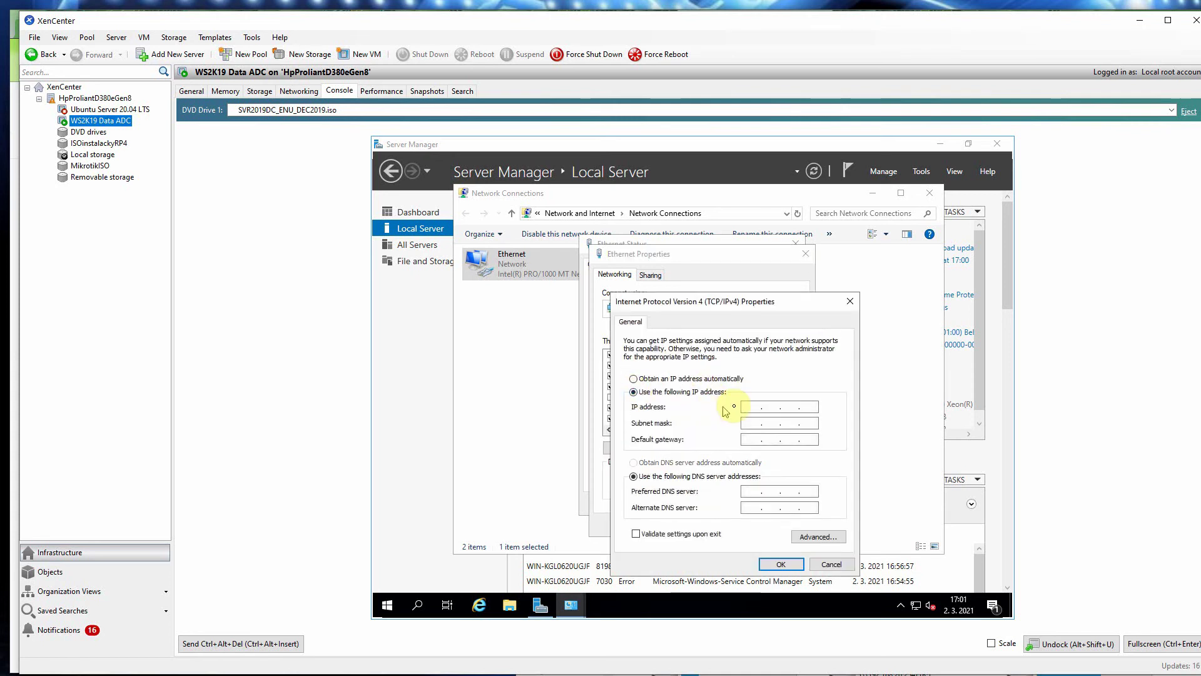
click(750, 408)
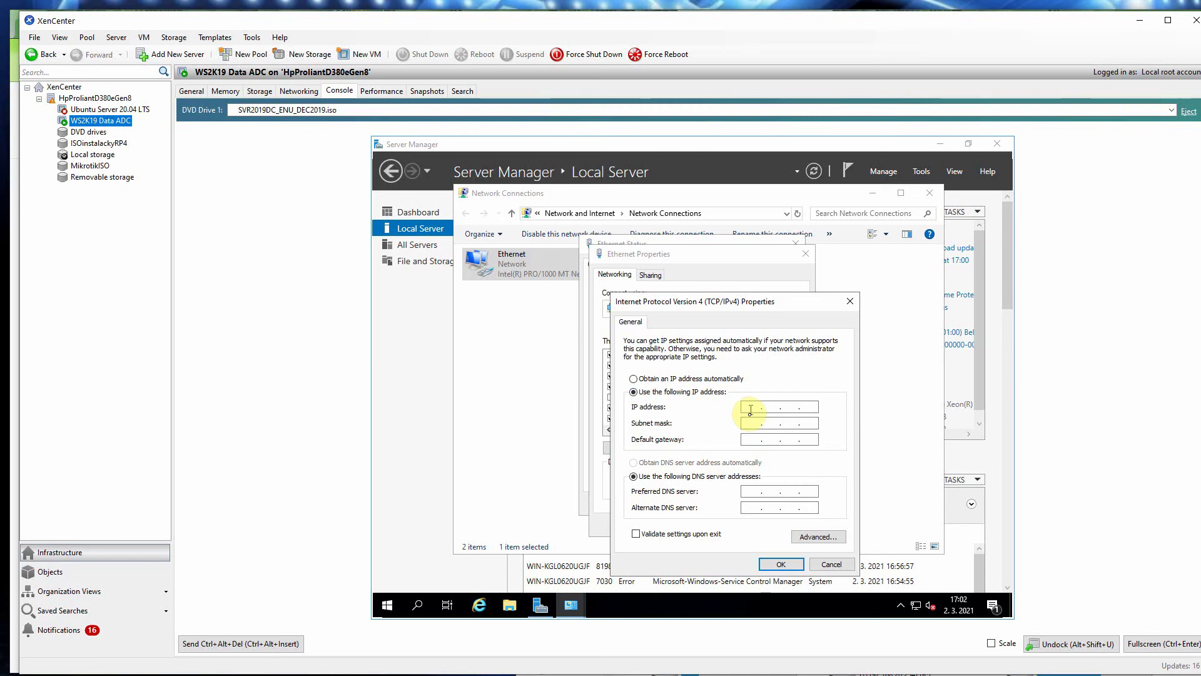
key(End)
click(745, 407)
text(19)
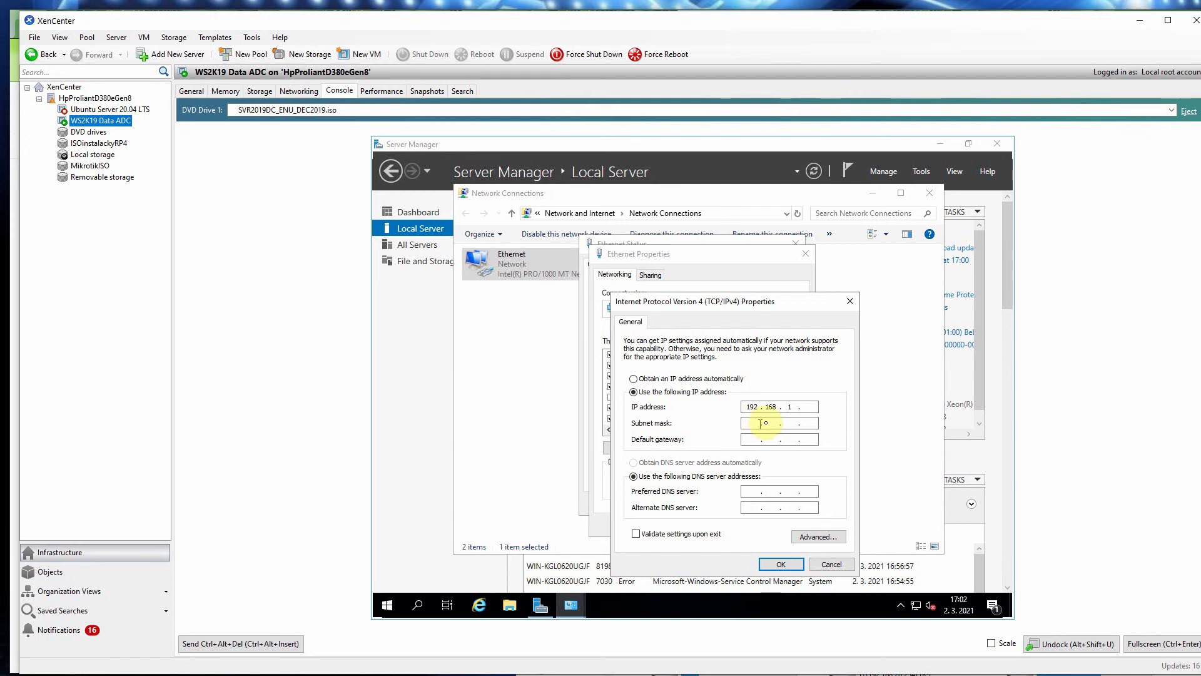
click(807, 407)
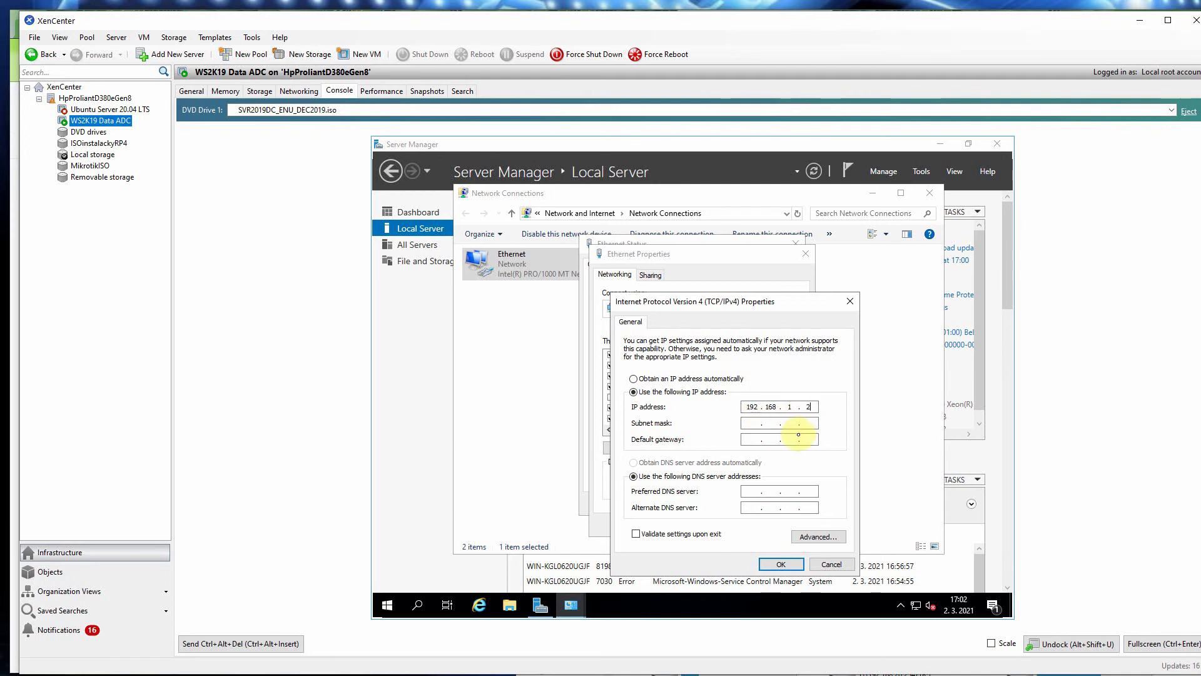
text(0)
click(786, 422)
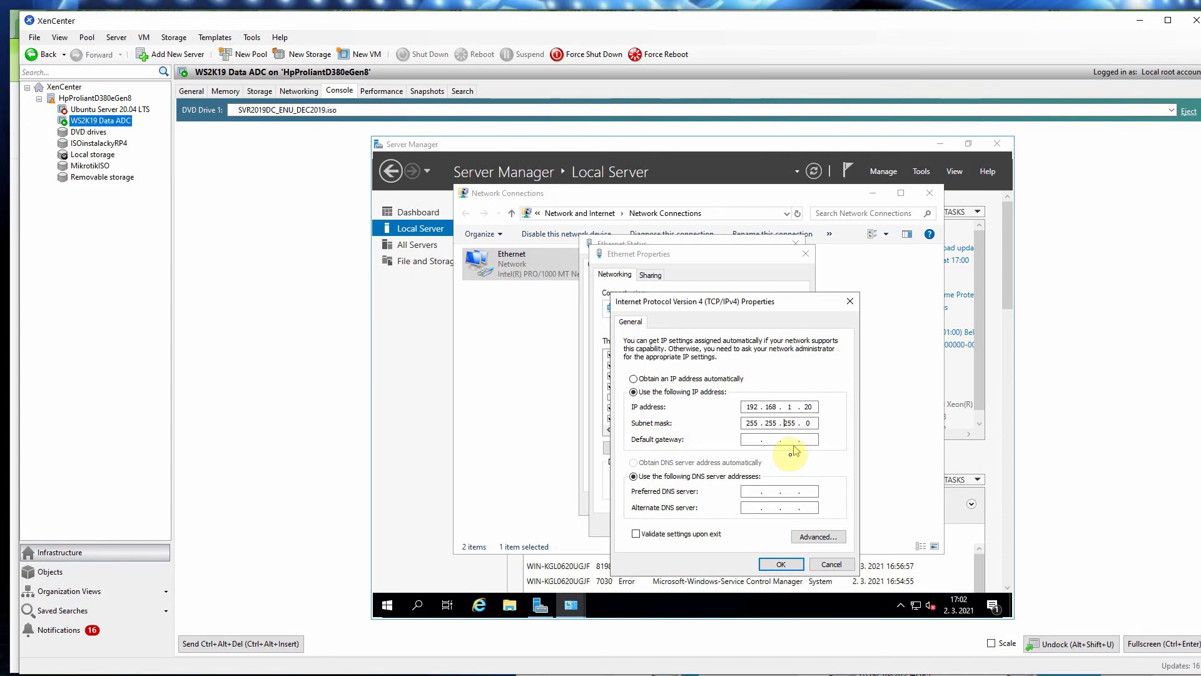
click(754, 440)
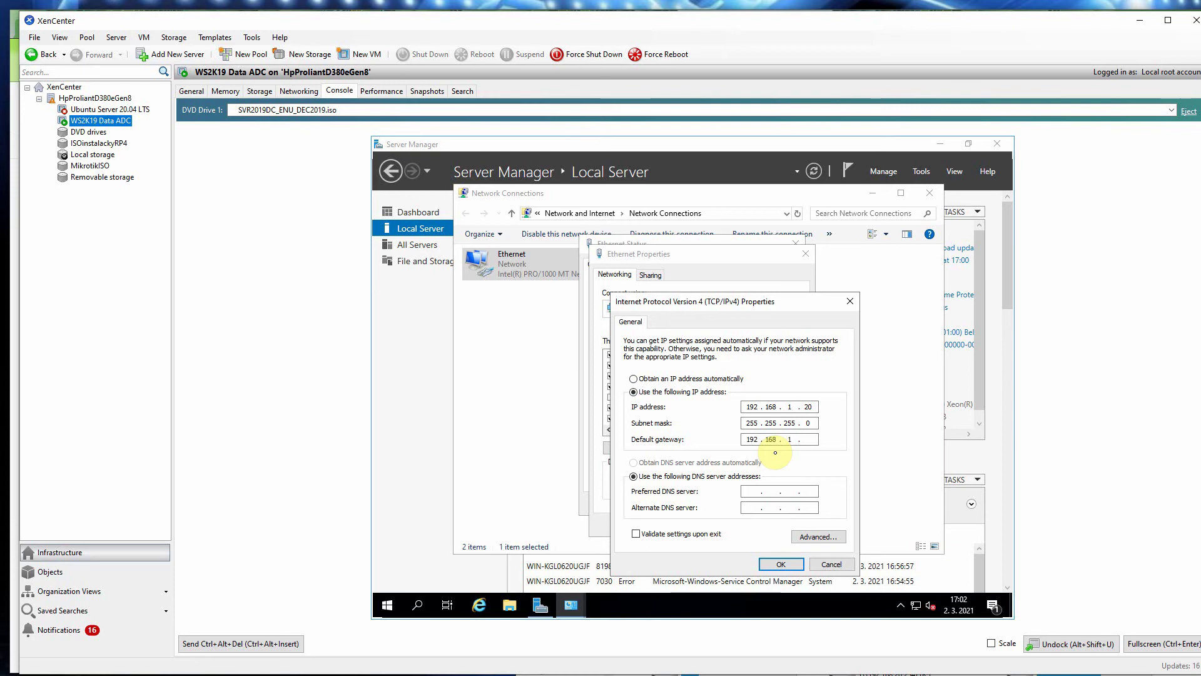
click(800, 439)
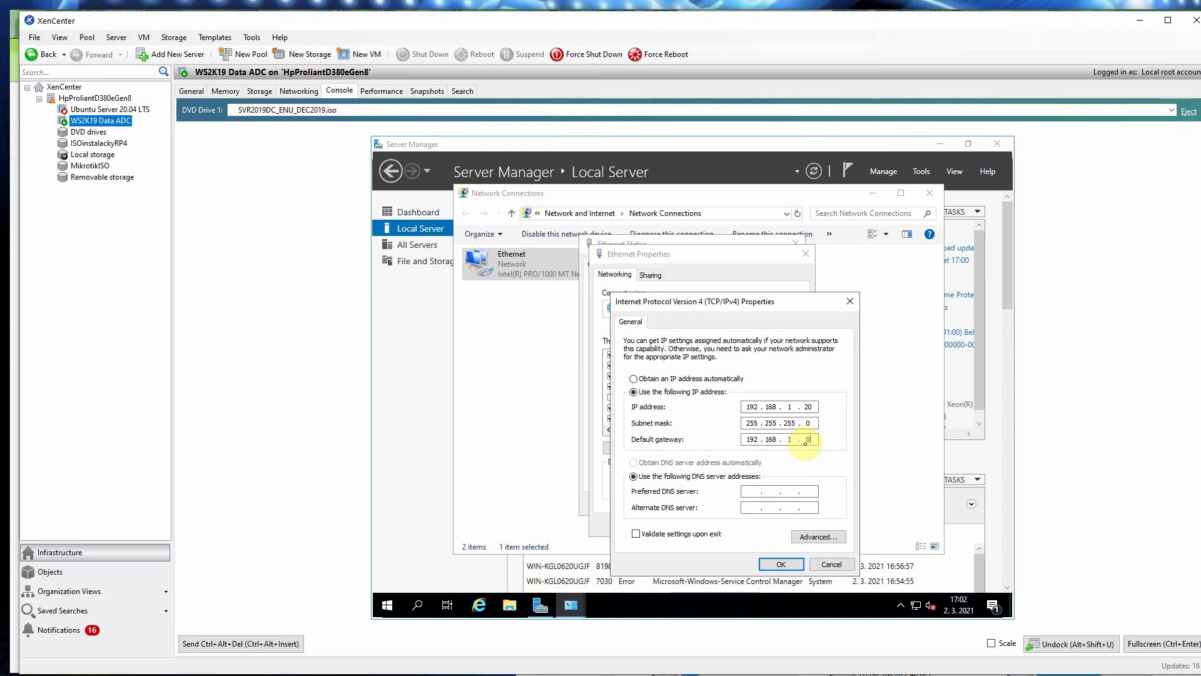
text(0)
Step: Enter DNS servers 192.168.1.20 and 192.168.1.1 and confirm both property dialogs
click(757, 493)
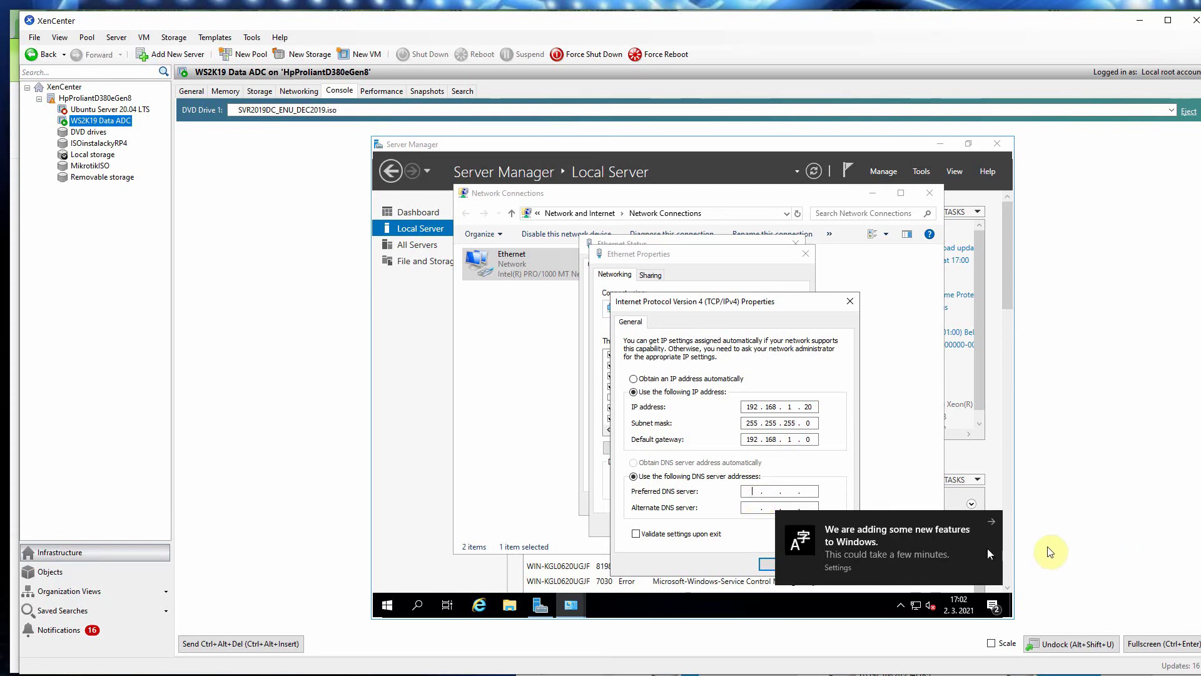
click(993, 525)
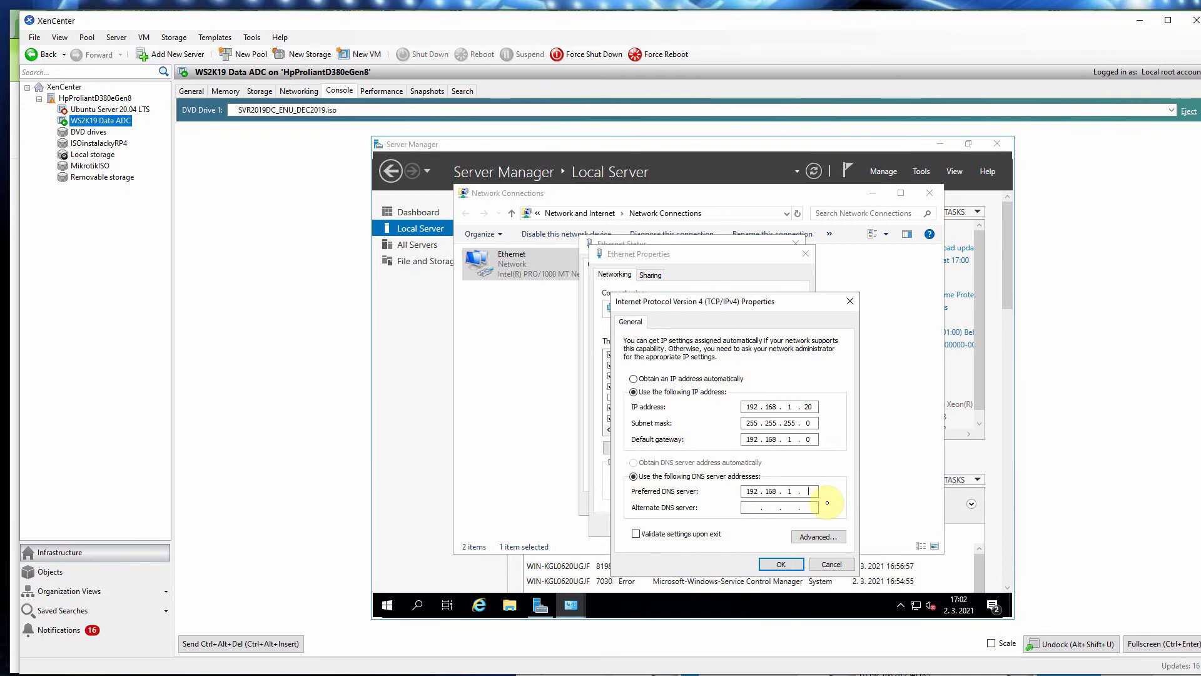
text(20)
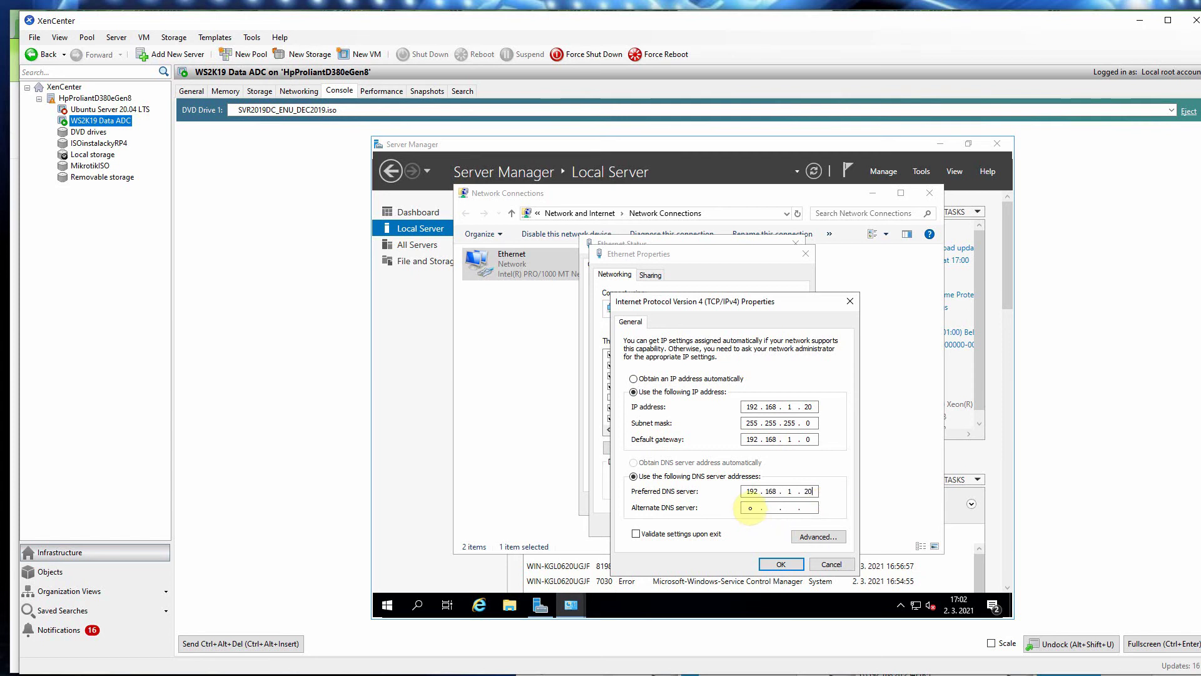
click(750, 507)
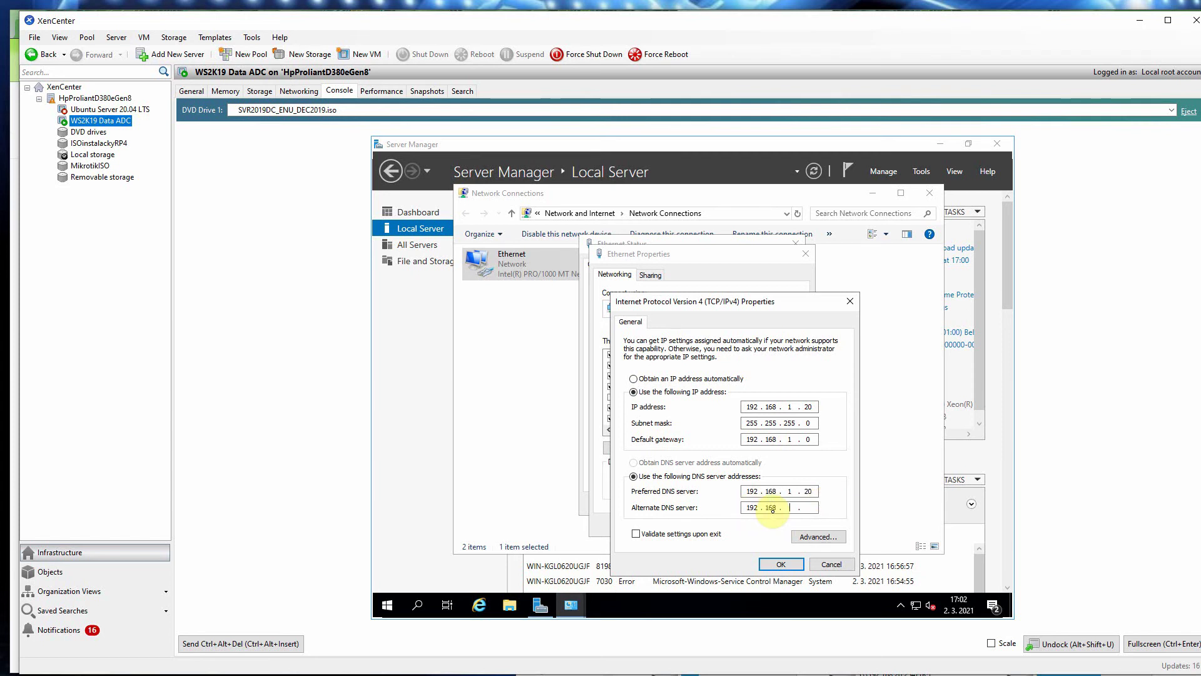
text(192 . 168 . 1)
click(778, 564)
click(739, 526)
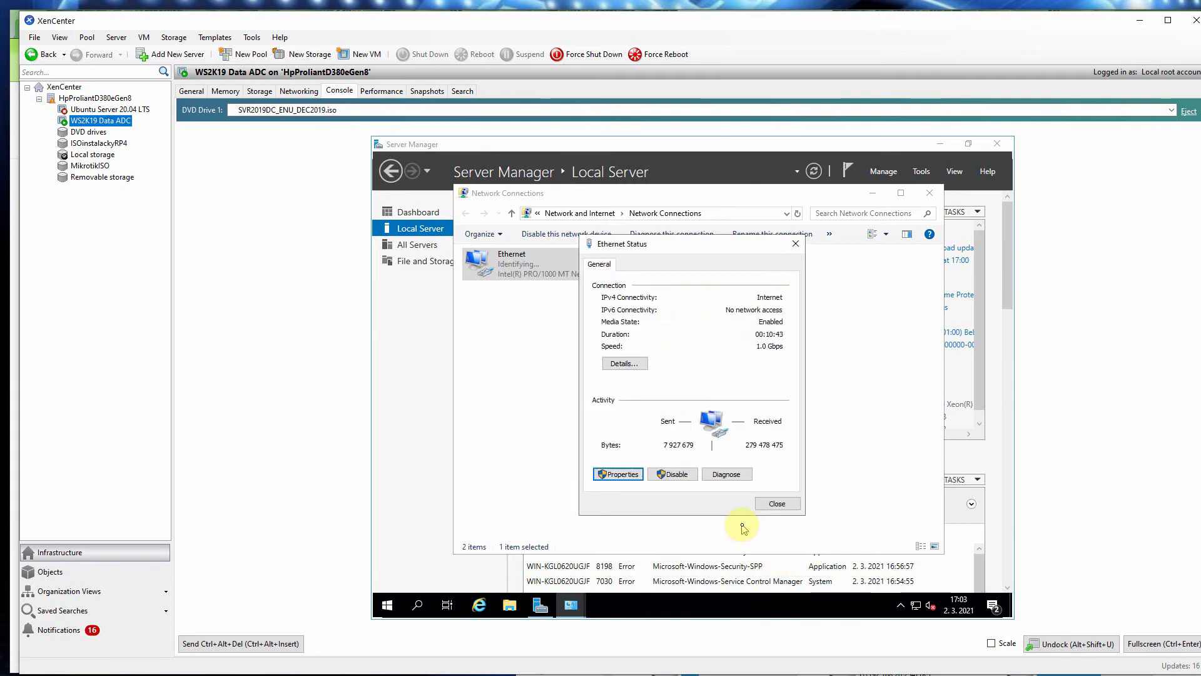
Step: Close Ethernet Status and review interface 0's properties on the VM's Networking tab
click(775, 504)
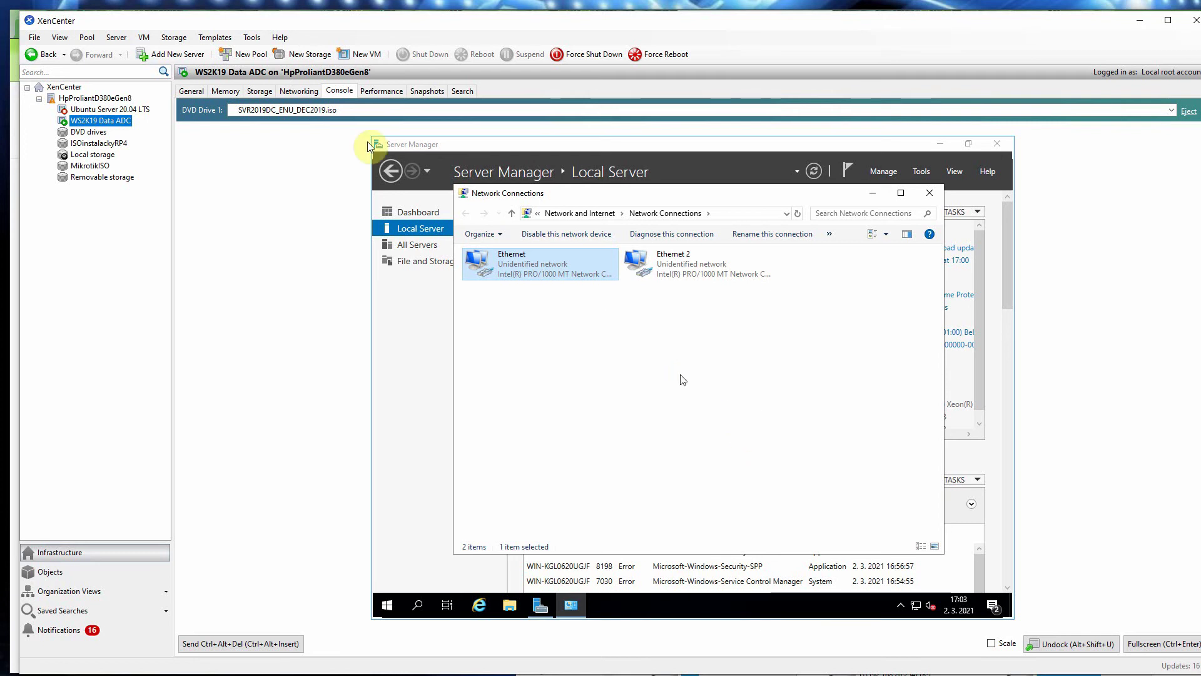
click(299, 91)
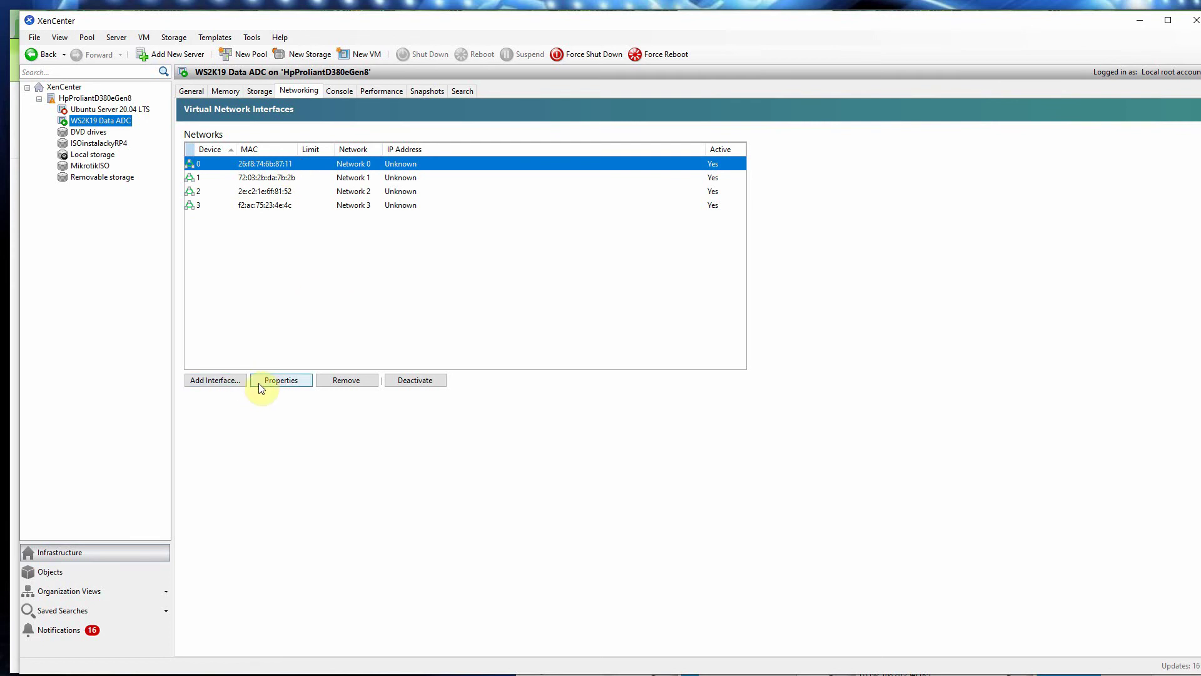
click(278, 383)
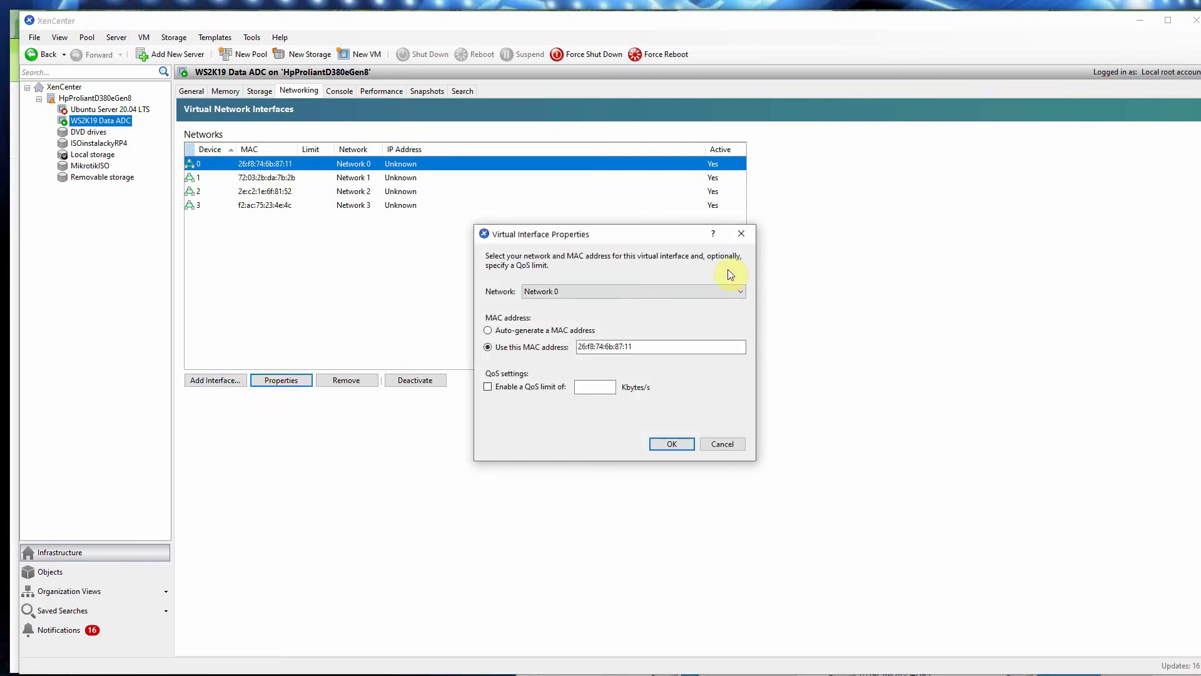
click(741, 234)
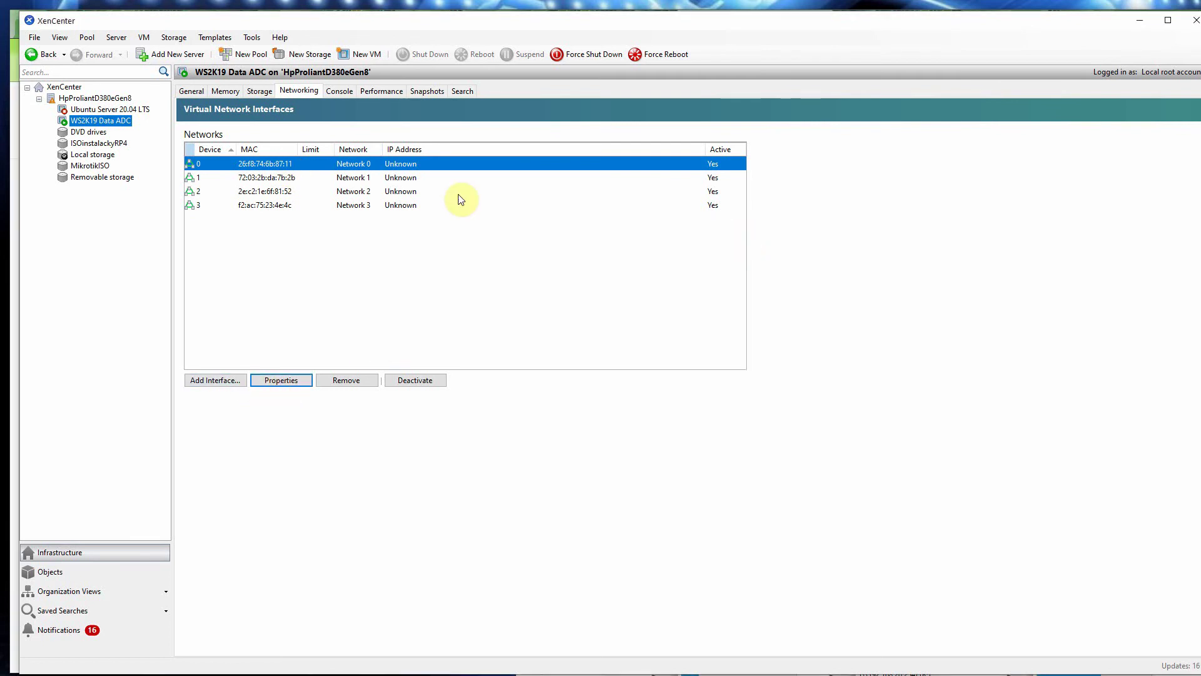
Step: Review the Network 1 interface, keep its network unchanged, then switch to the topology diagram
click(302, 180)
click(299, 381)
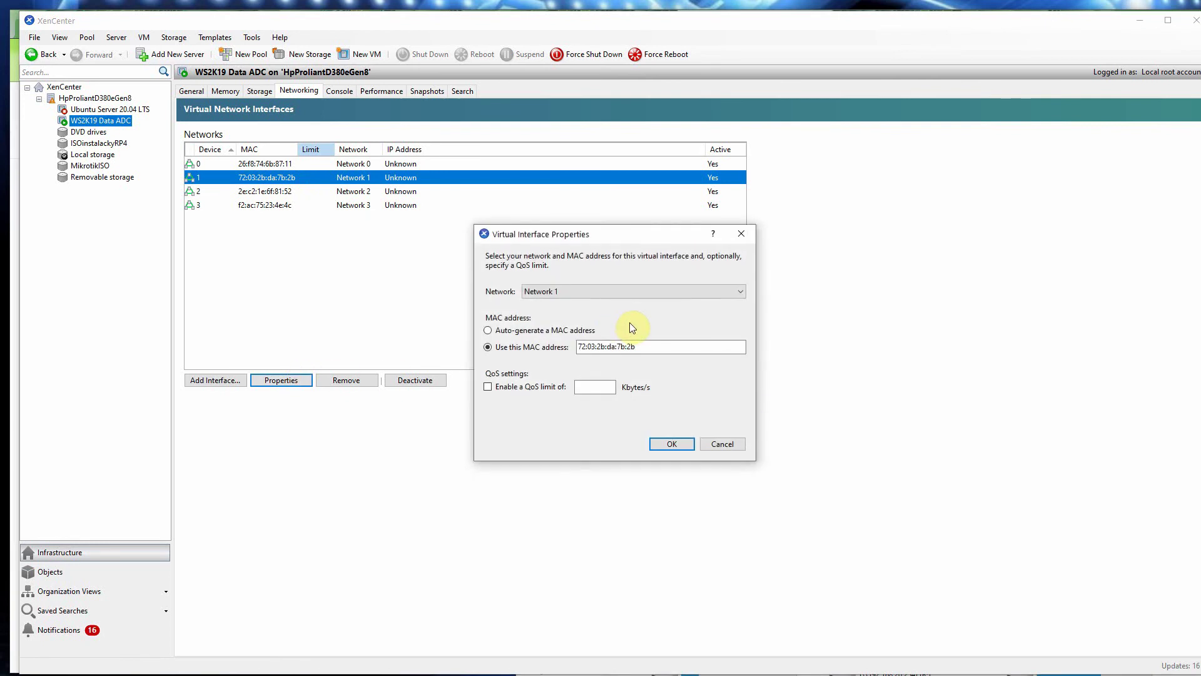
click(700, 291)
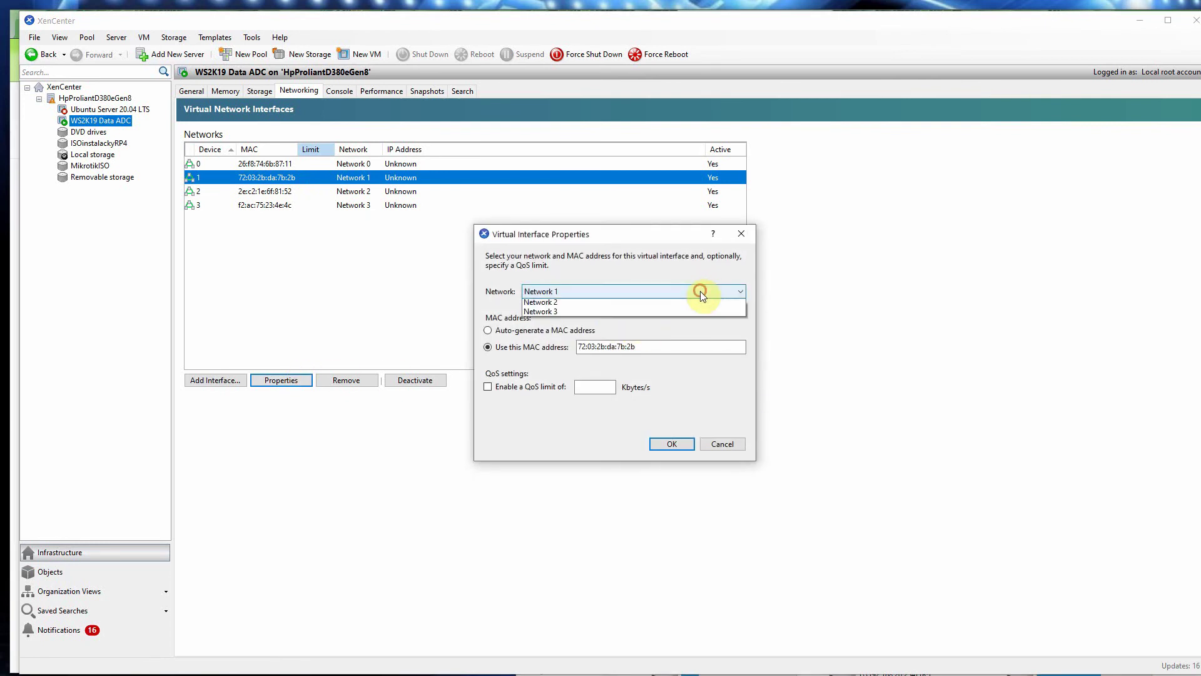
click(700, 290)
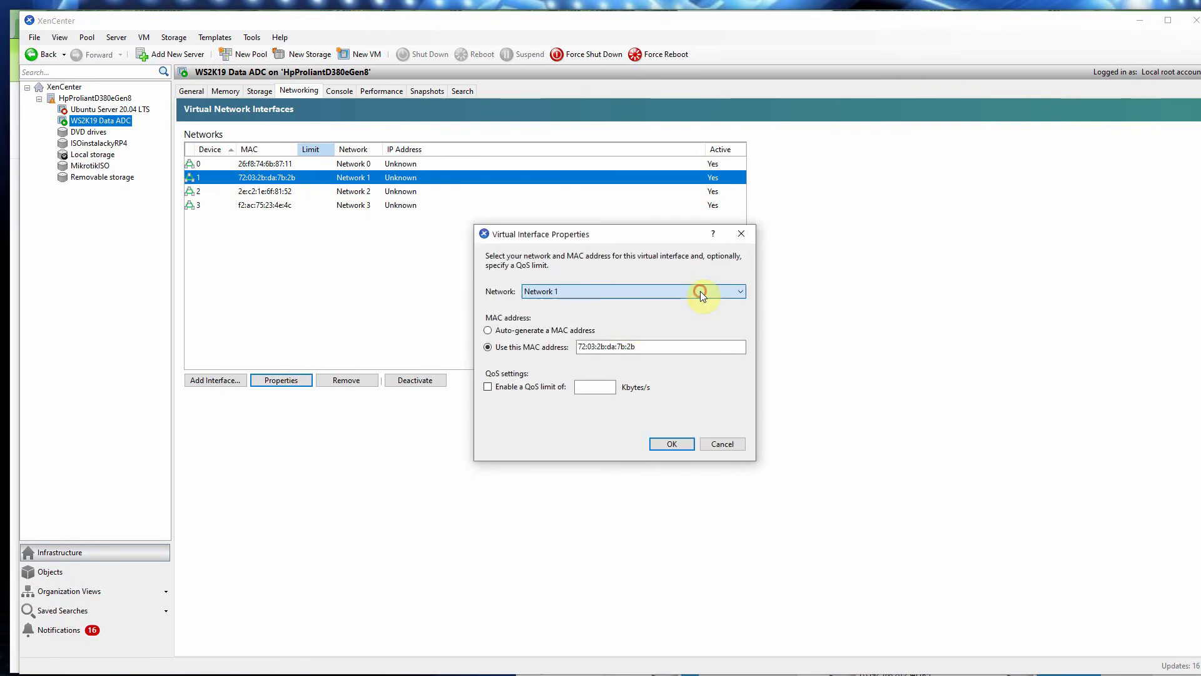
click(741, 234)
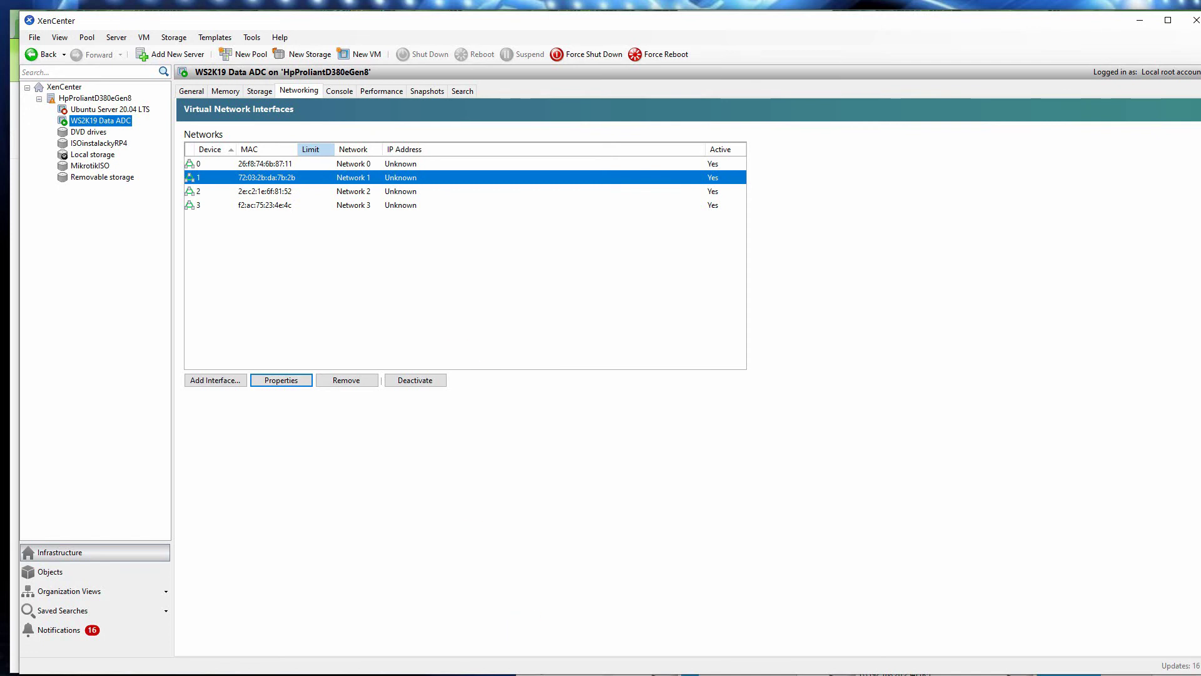
key(alt+Tab)
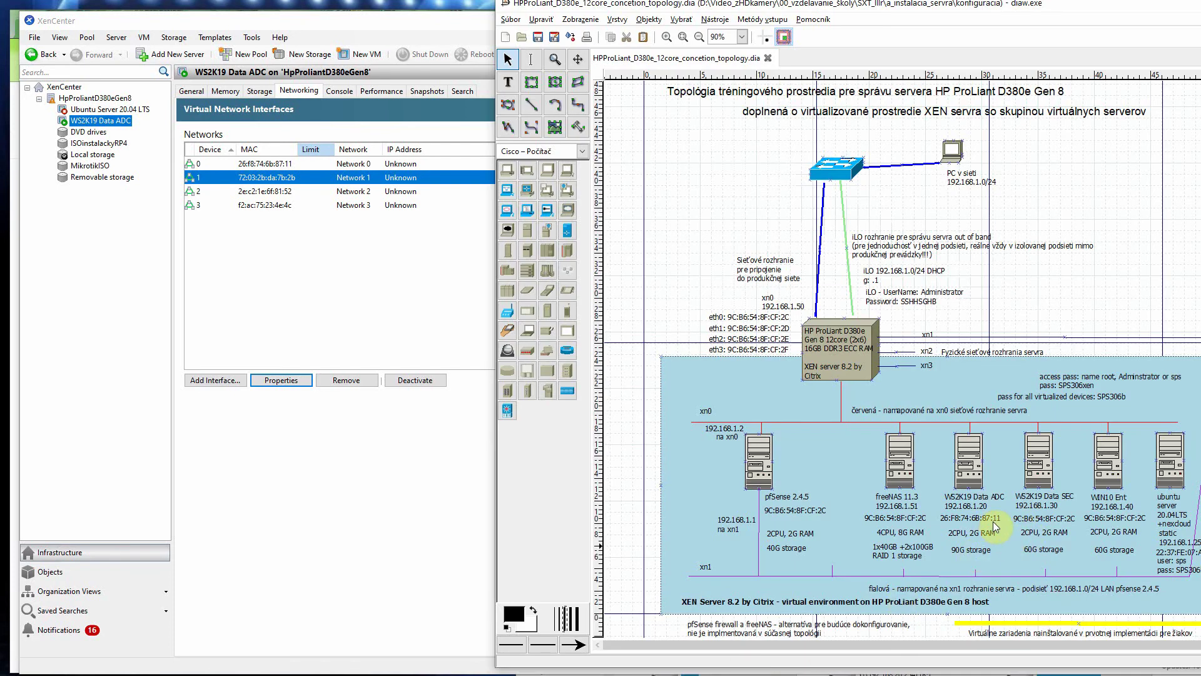
click(434, 518)
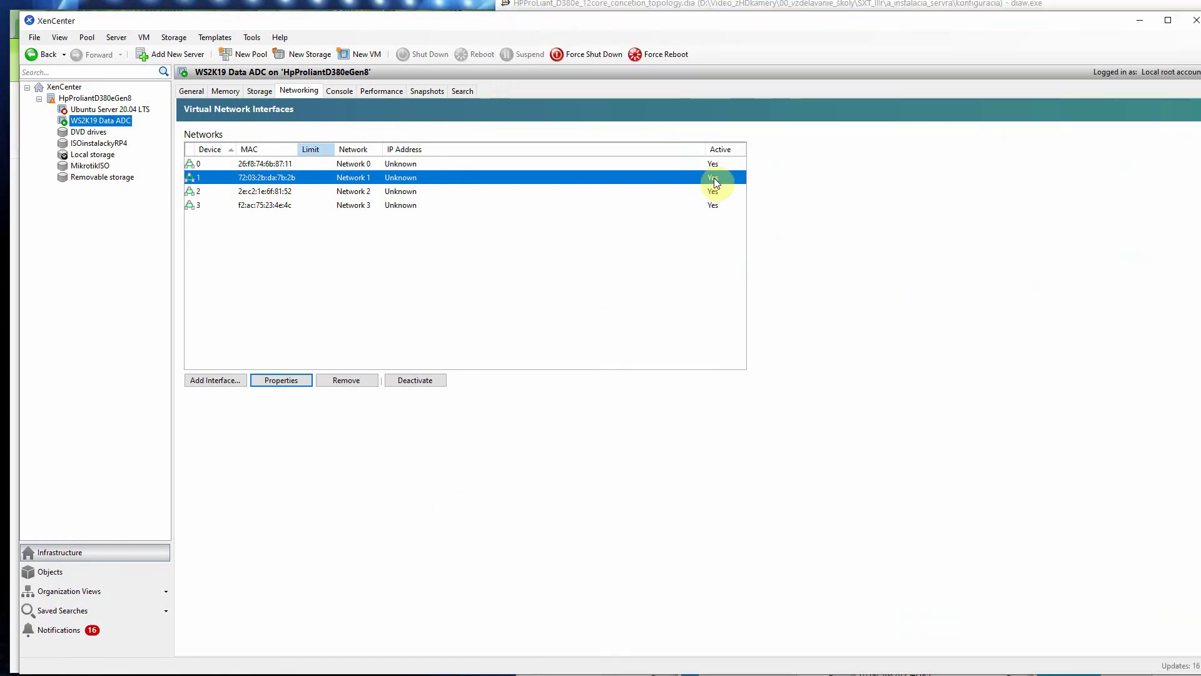
click(406, 381)
click(398, 194)
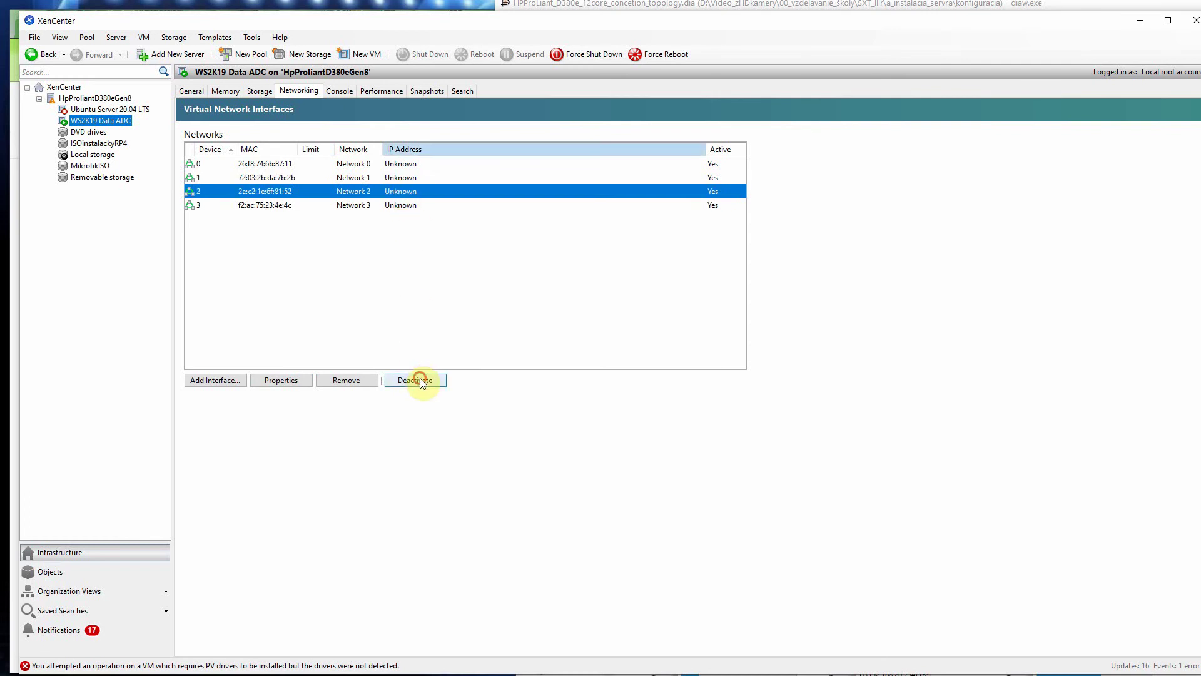
click(419, 379)
click(394, 205)
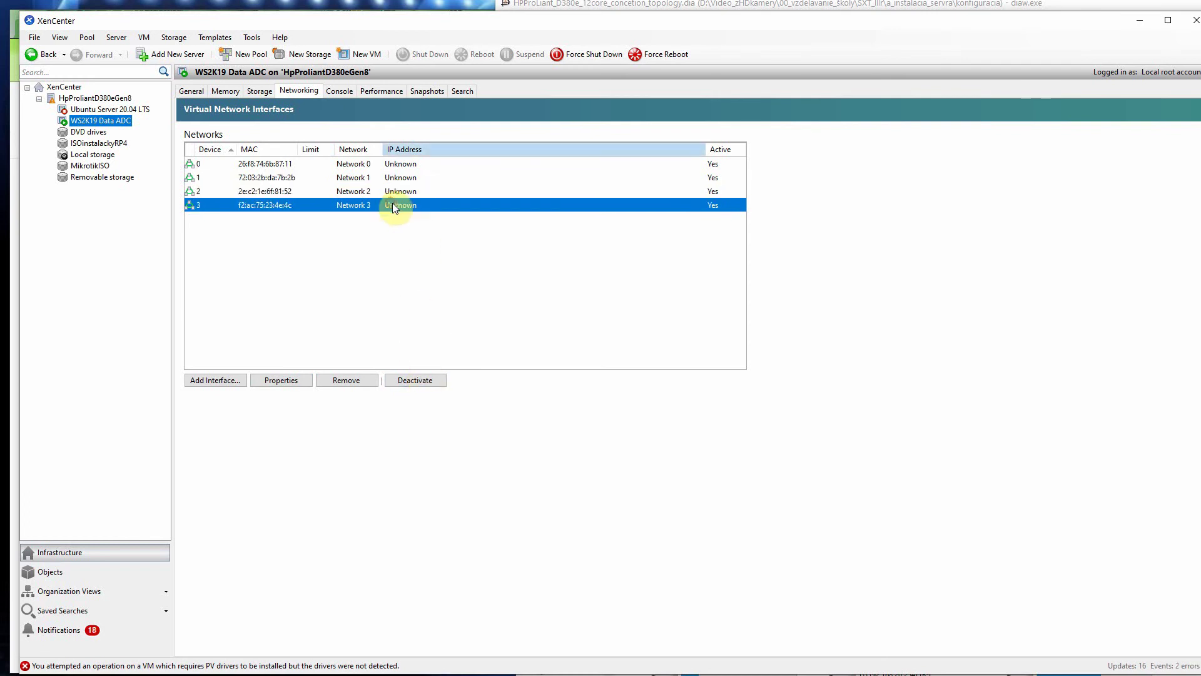
click(421, 387)
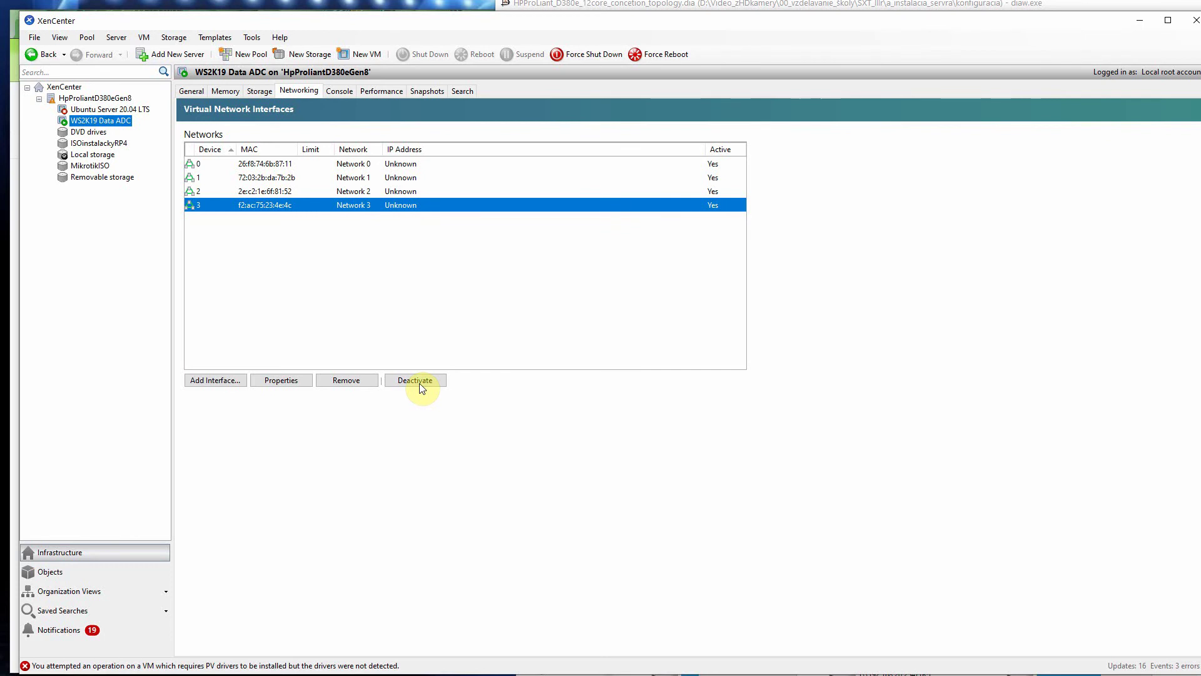
click(396, 166)
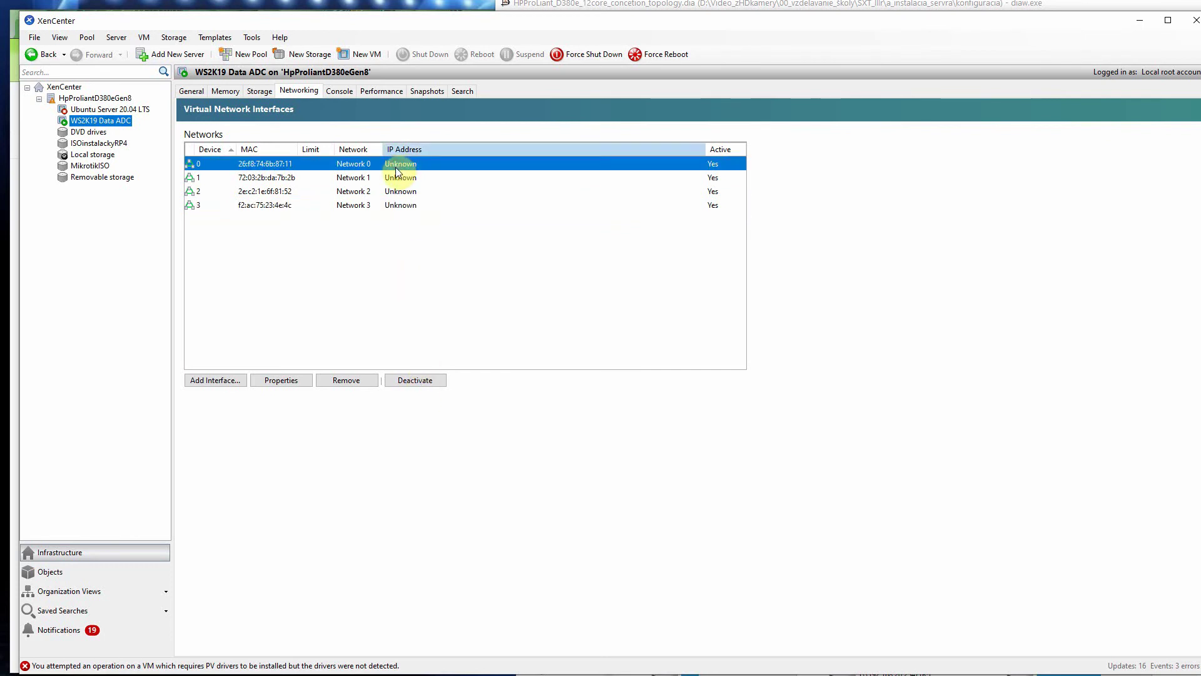
click(295, 383)
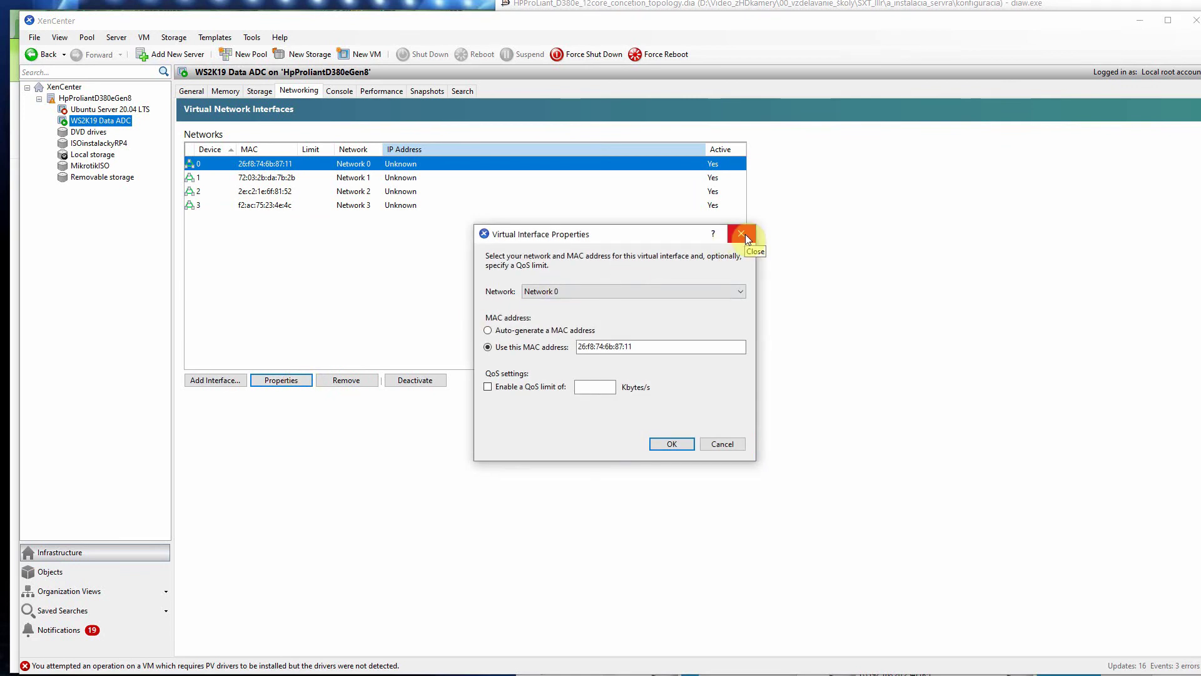
click(745, 234)
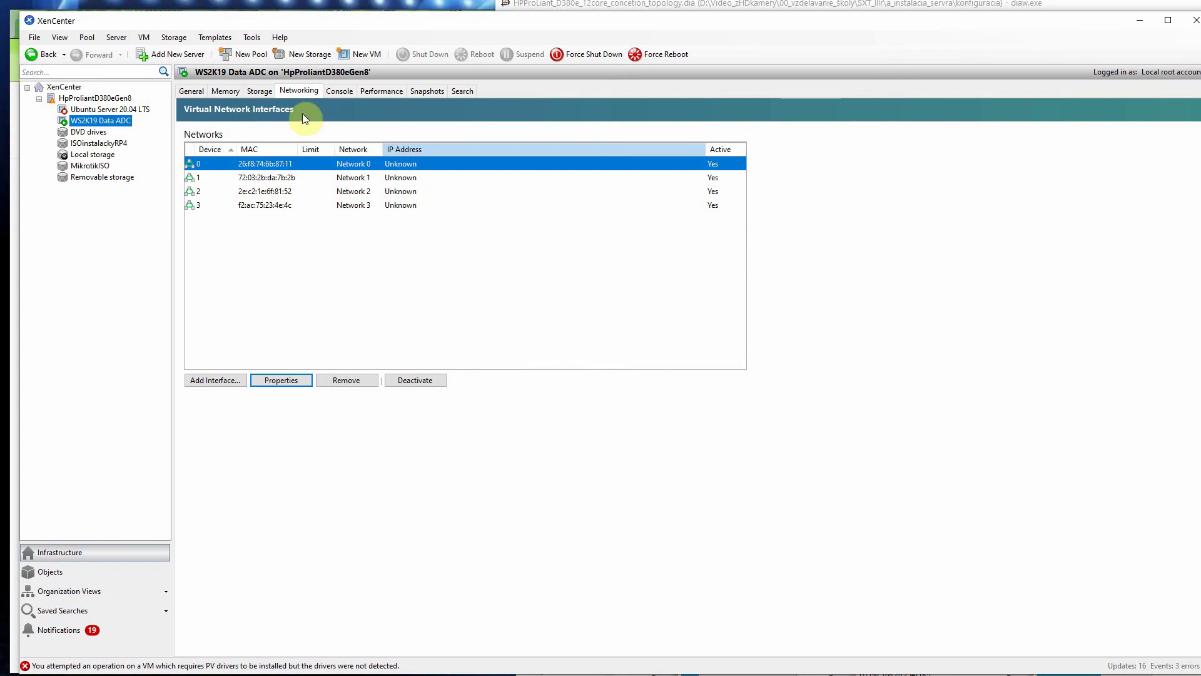
click(261, 91)
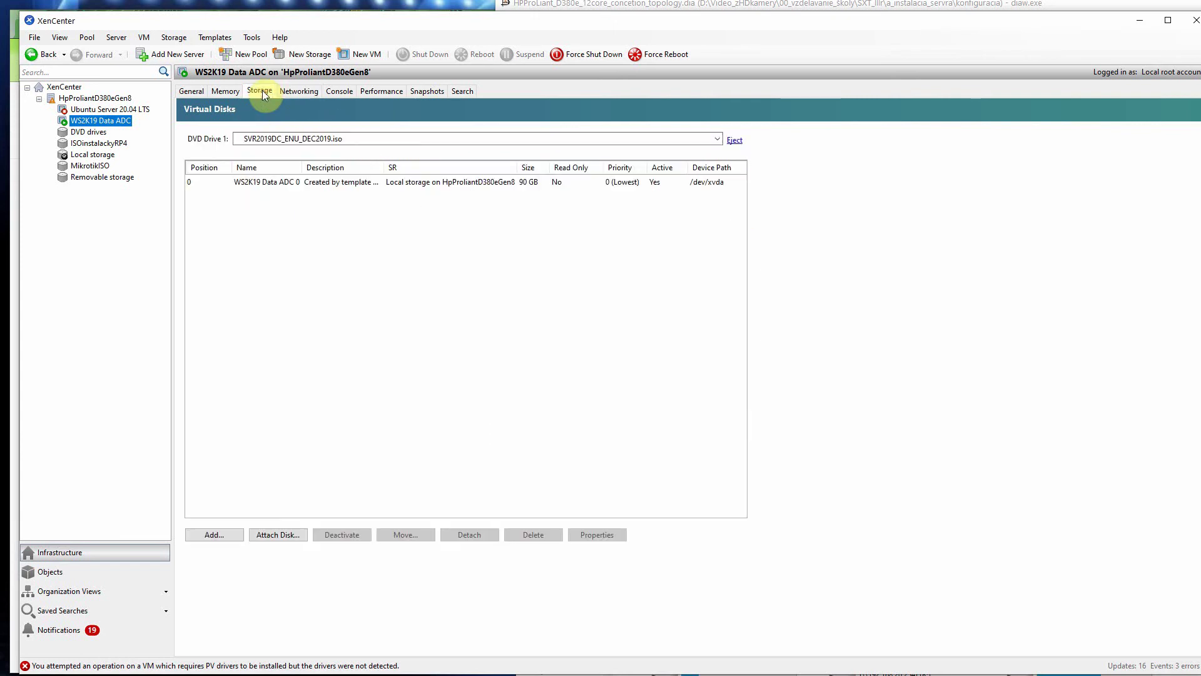
click(294, 90)
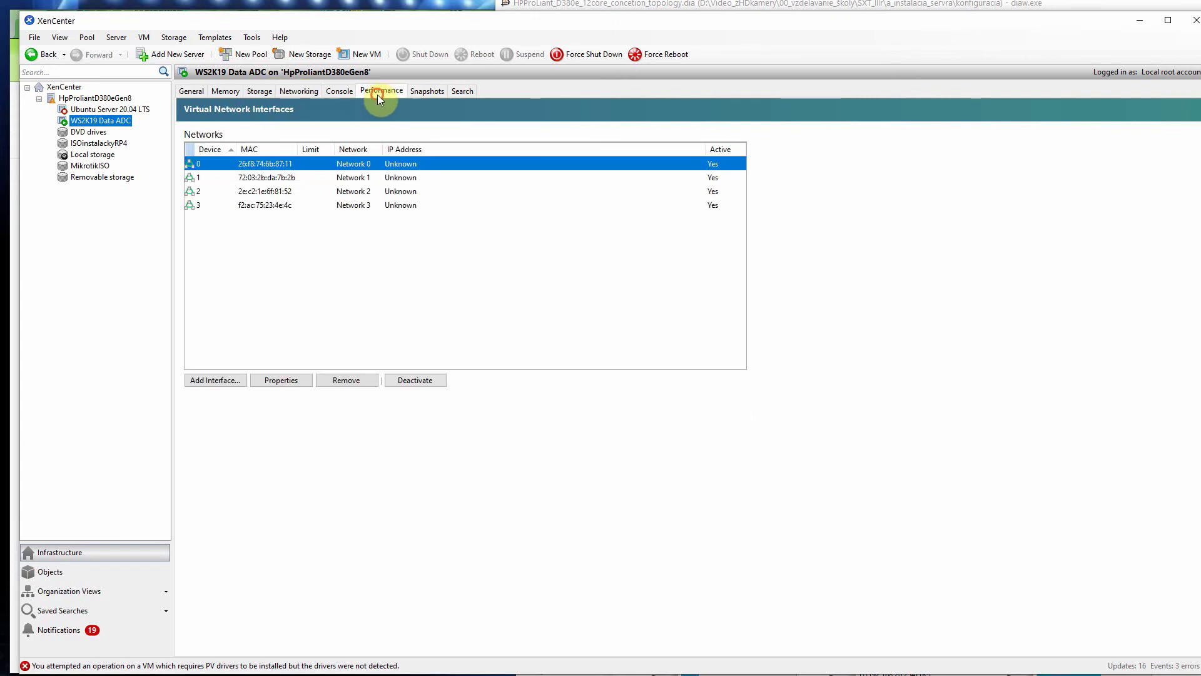
click(377, 91)
Step: Check the Ethernet adapter's status and IP details in the VM console
click(343, 92)
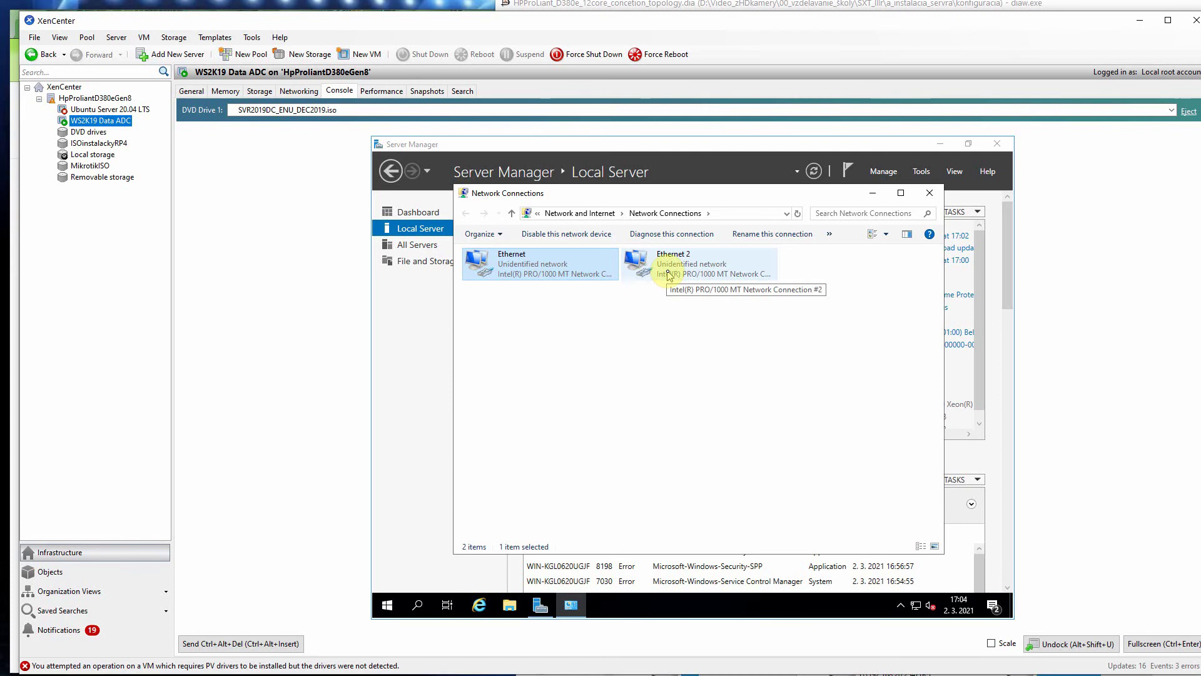
right_click(562, 269)
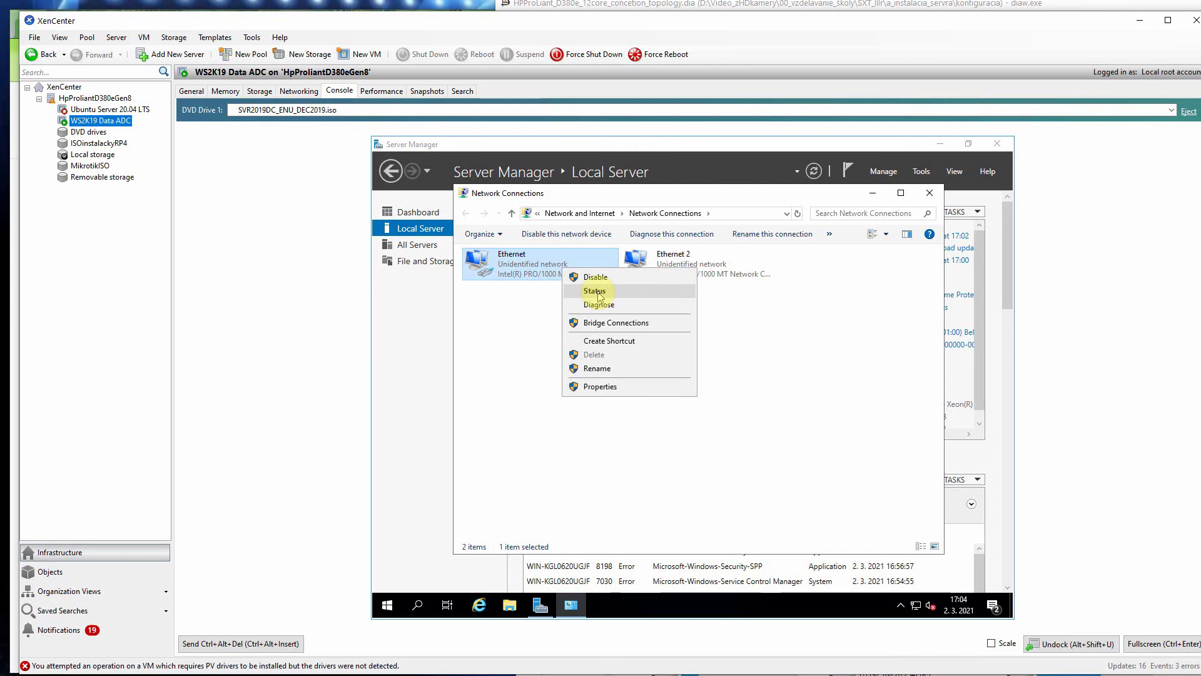
click(598, 291)
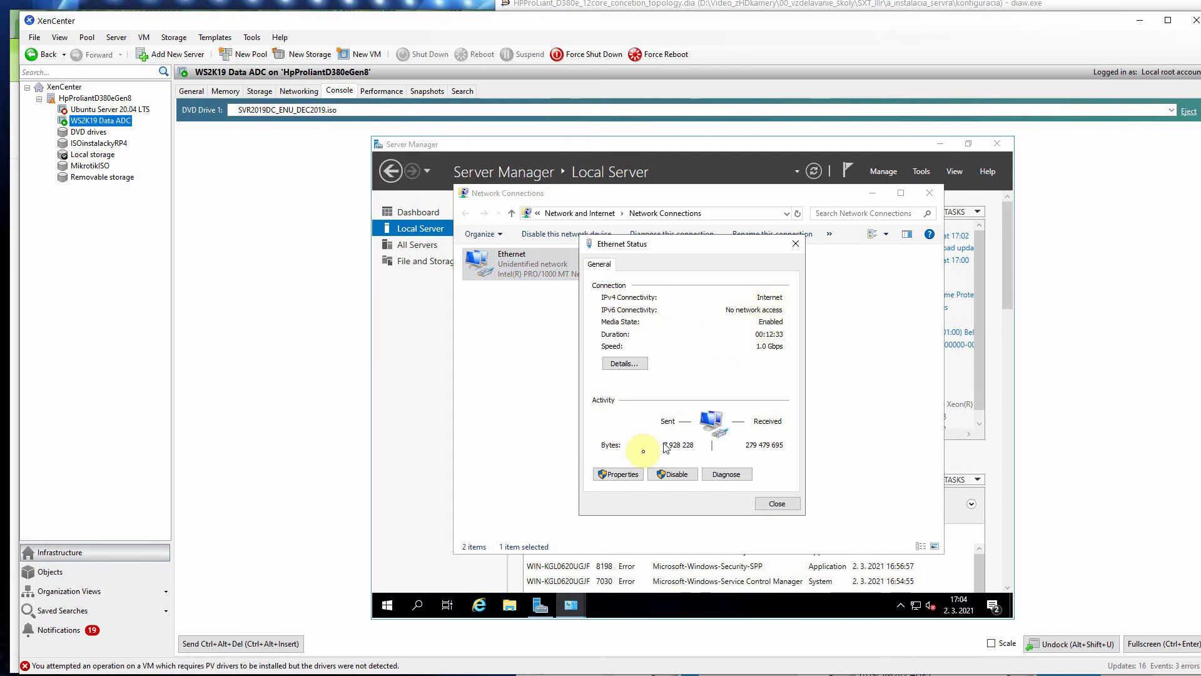
click(624, 363)
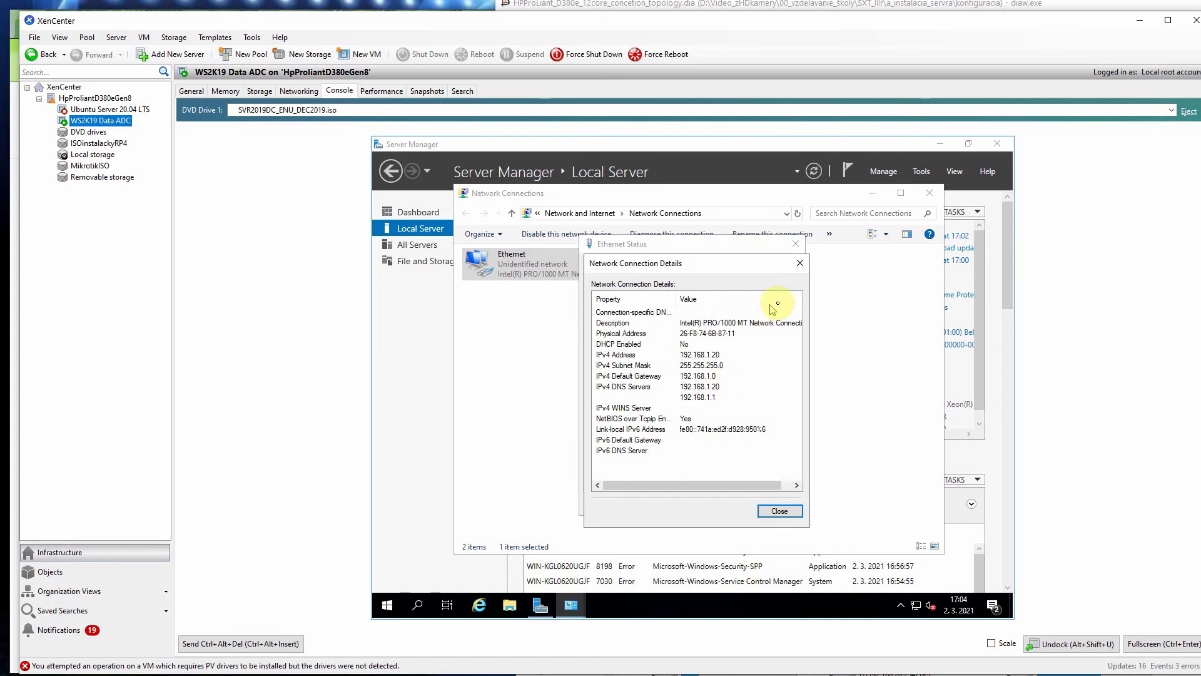
click(800, 263)
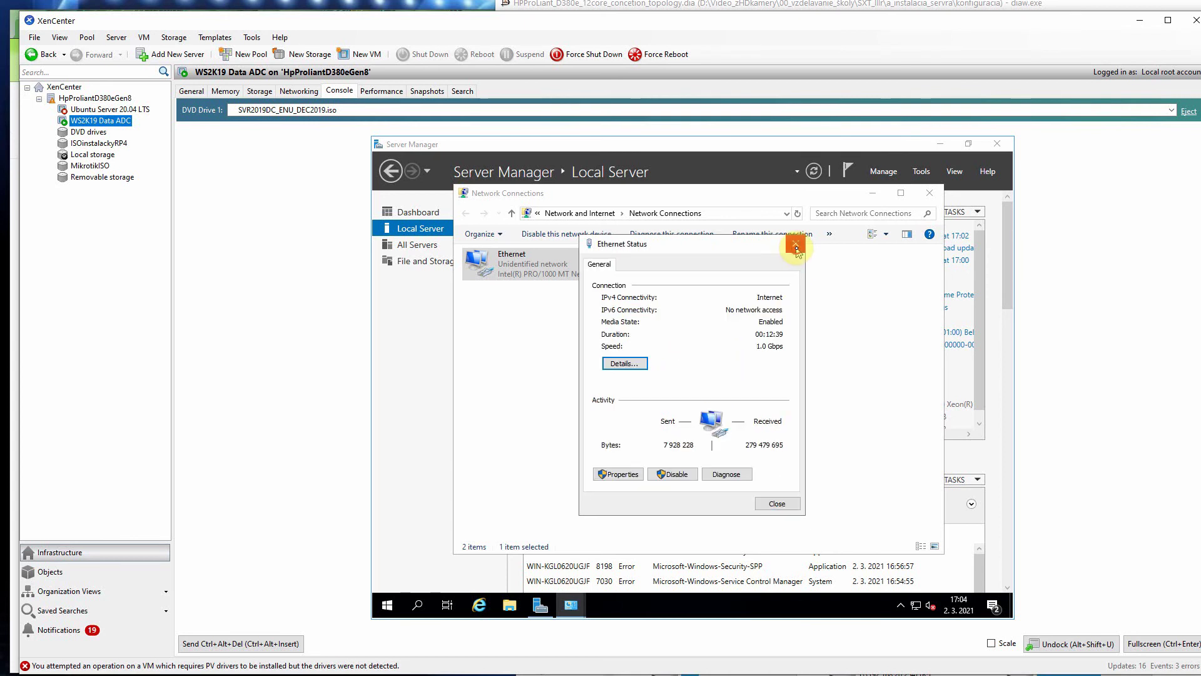
click(795, 244)
Step: Disable Ethernet 2, recheck Ethernet status, and close Network Connections
right_click(671, 272)
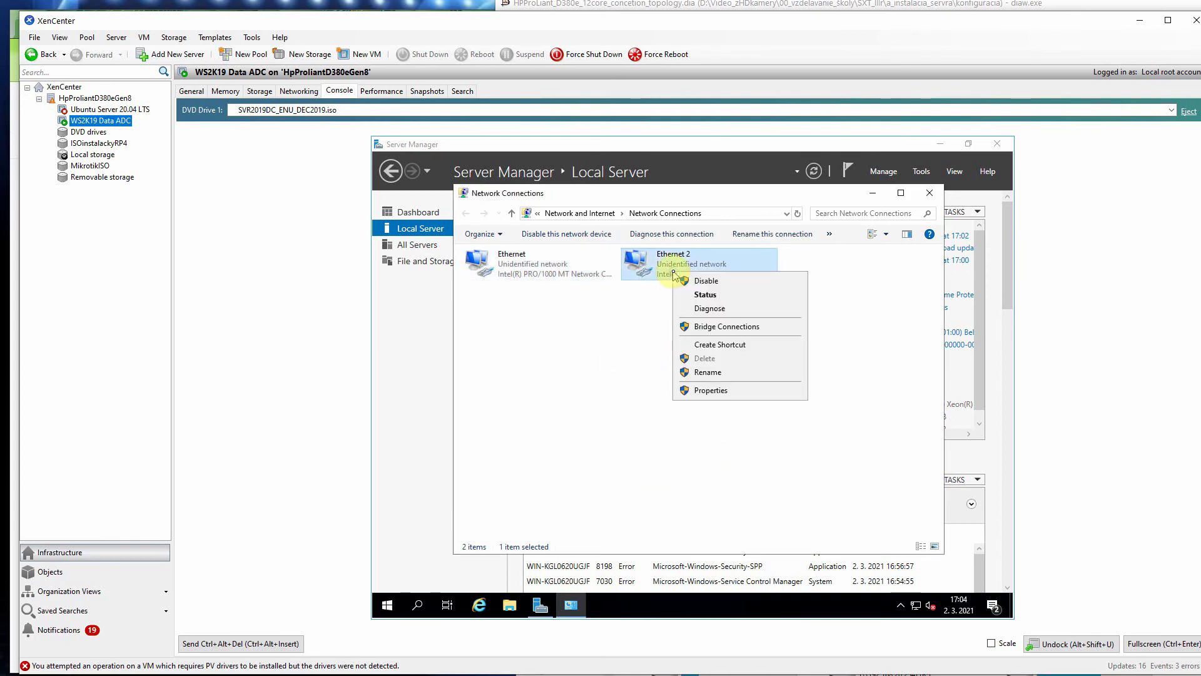
click(707, 281)
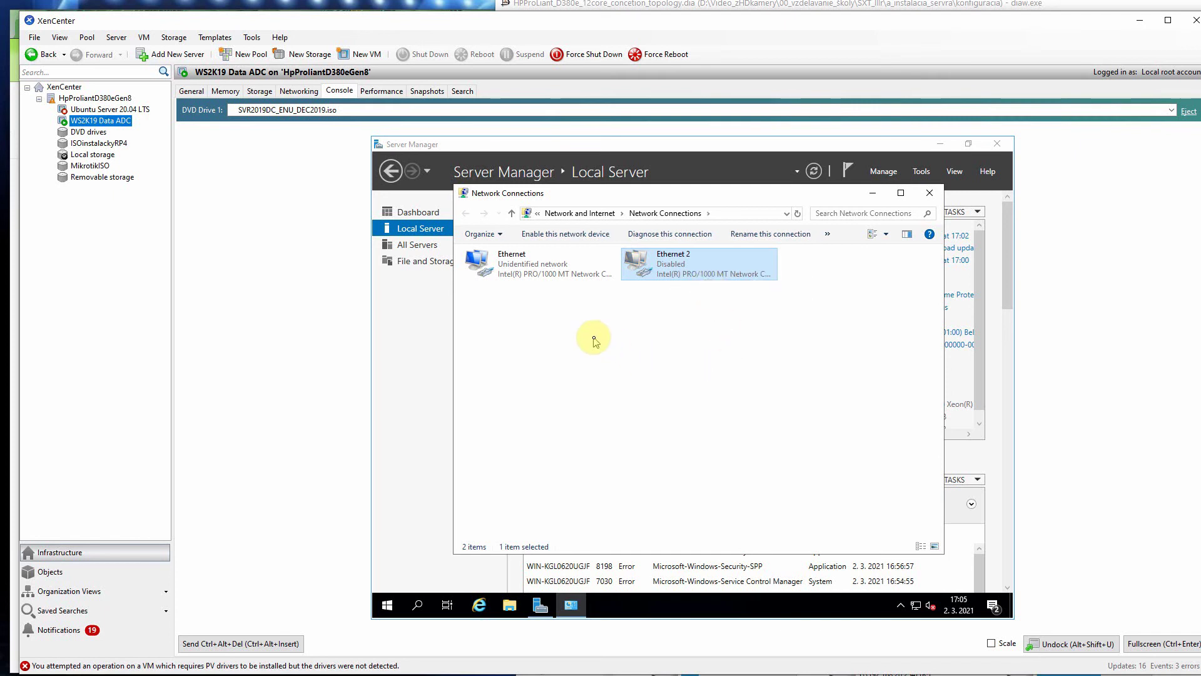
double_click(527, 275)
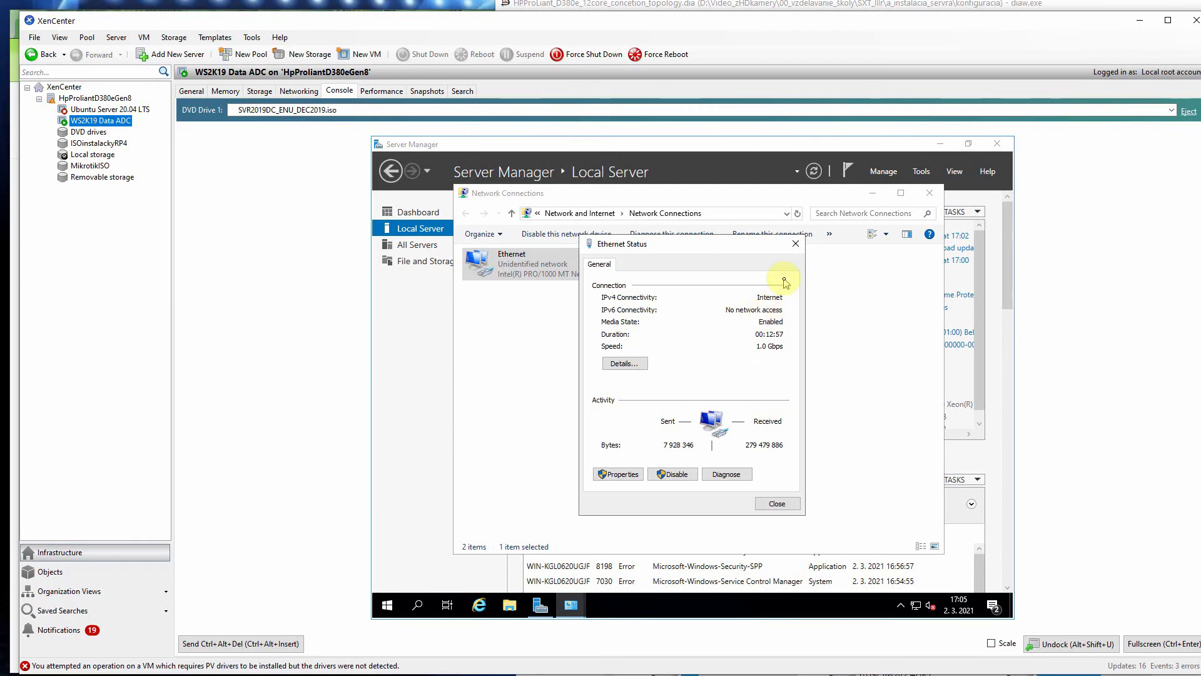
click(795, 245)
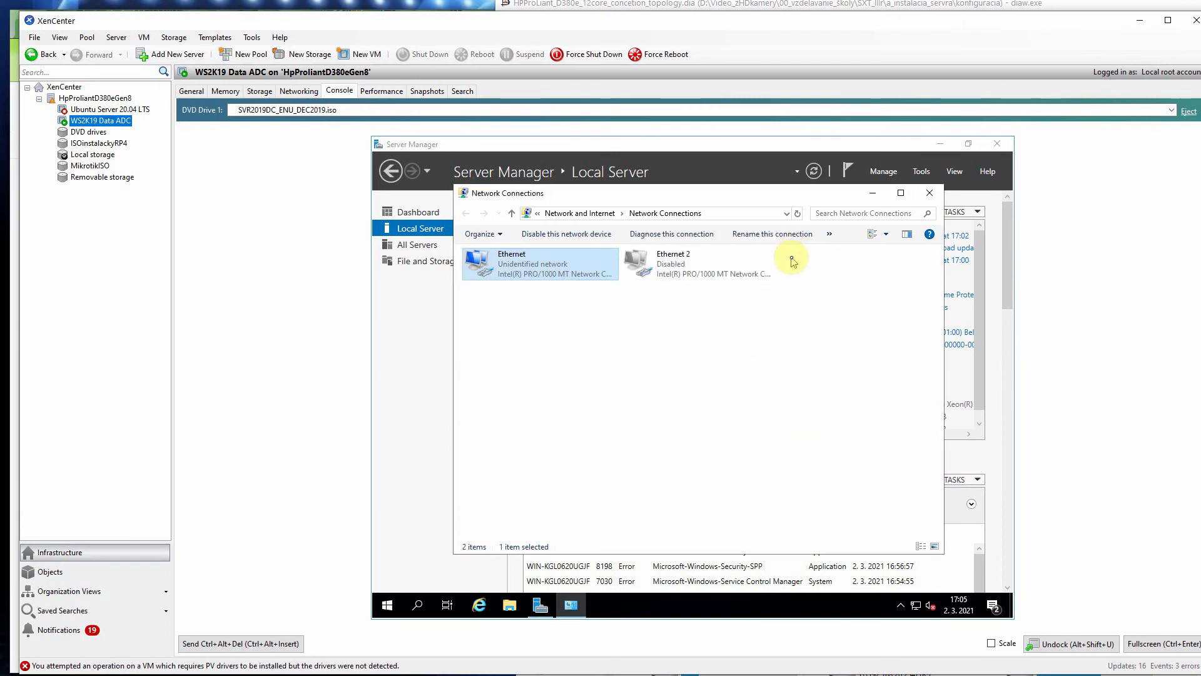
click(929, 196)
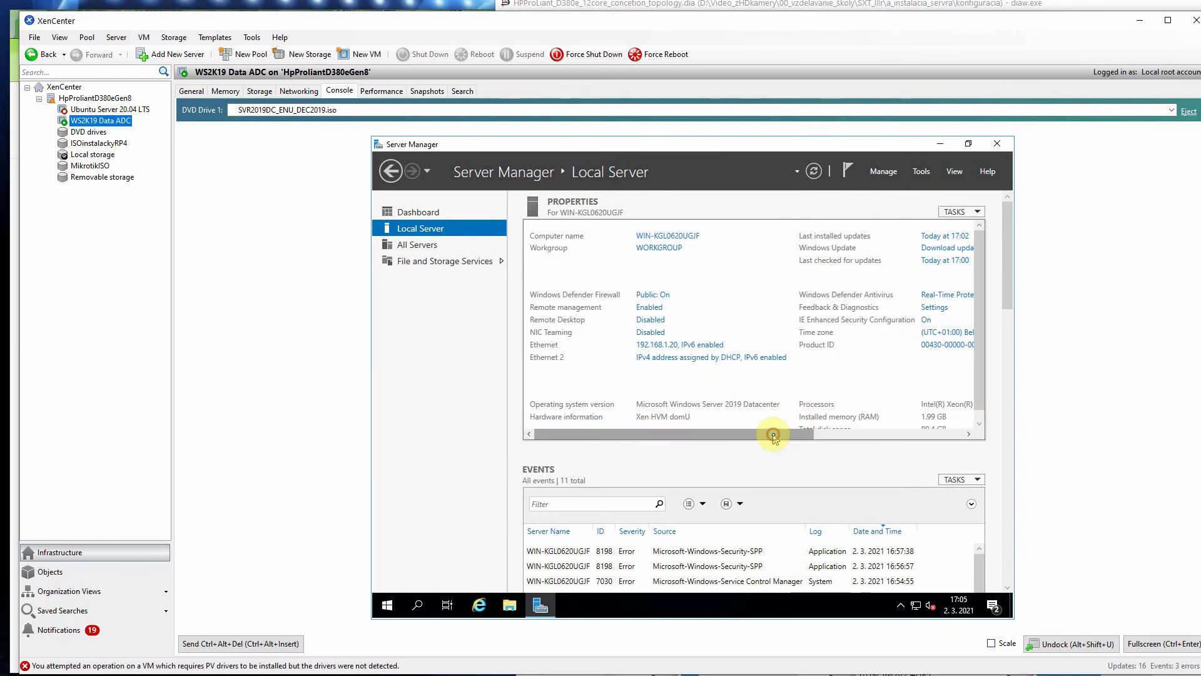
Step: Open System Properties through the Local Server Computer name link
drag(776, 433, 719, 430)
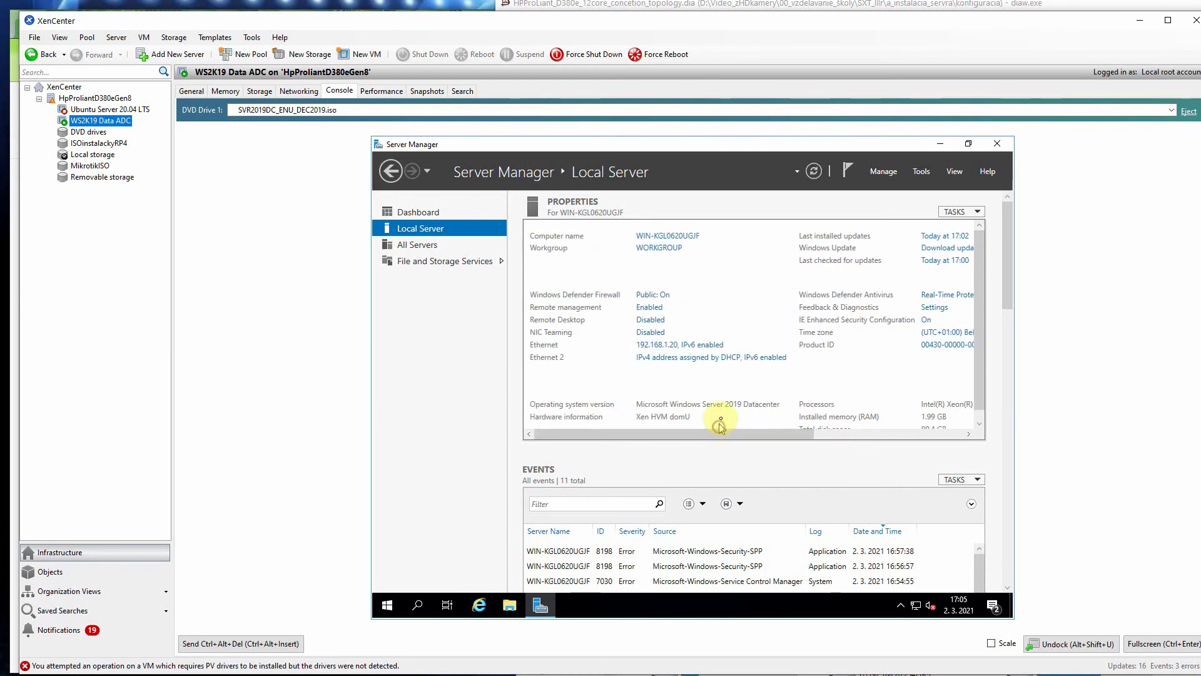
click(656, 235)
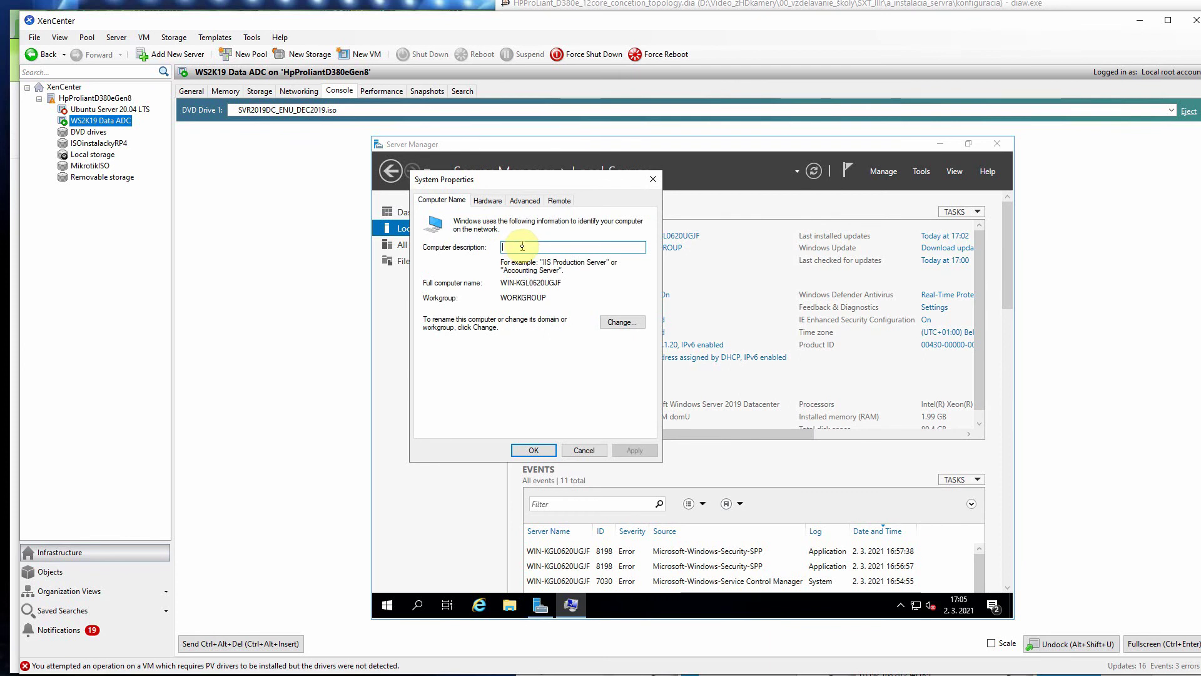
Step: Enter the computer description WS2K19DataADC without hyphens, then apply and close
text(WS2)
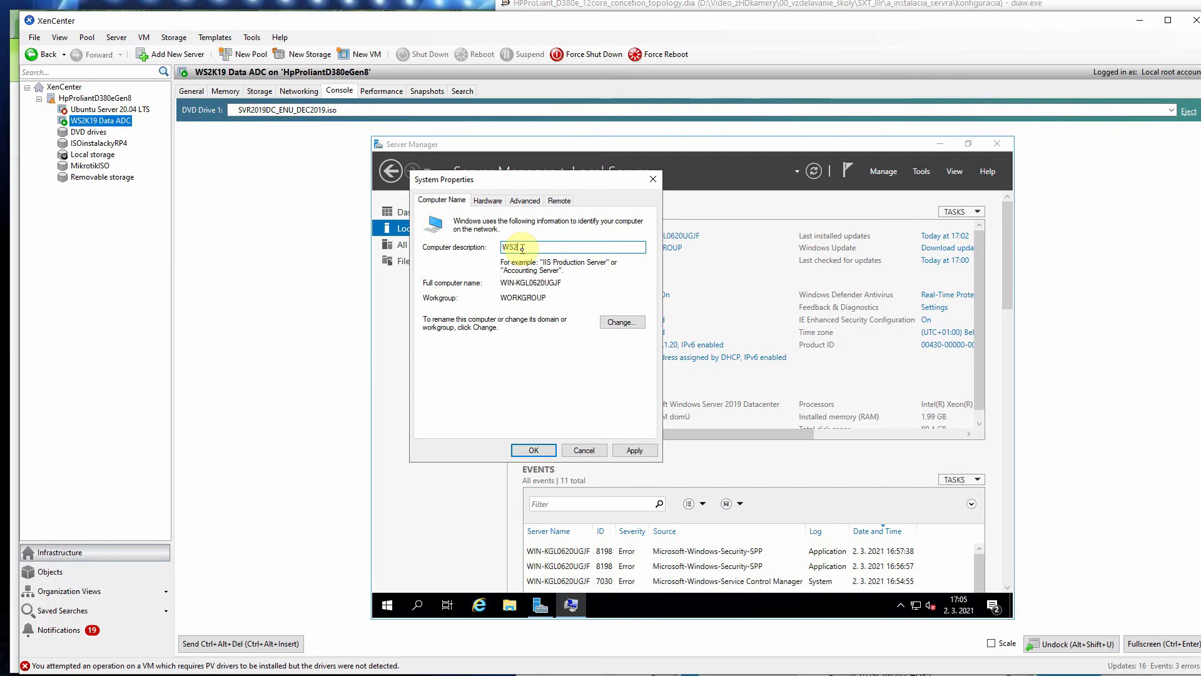
text(K19-Data-ADC)
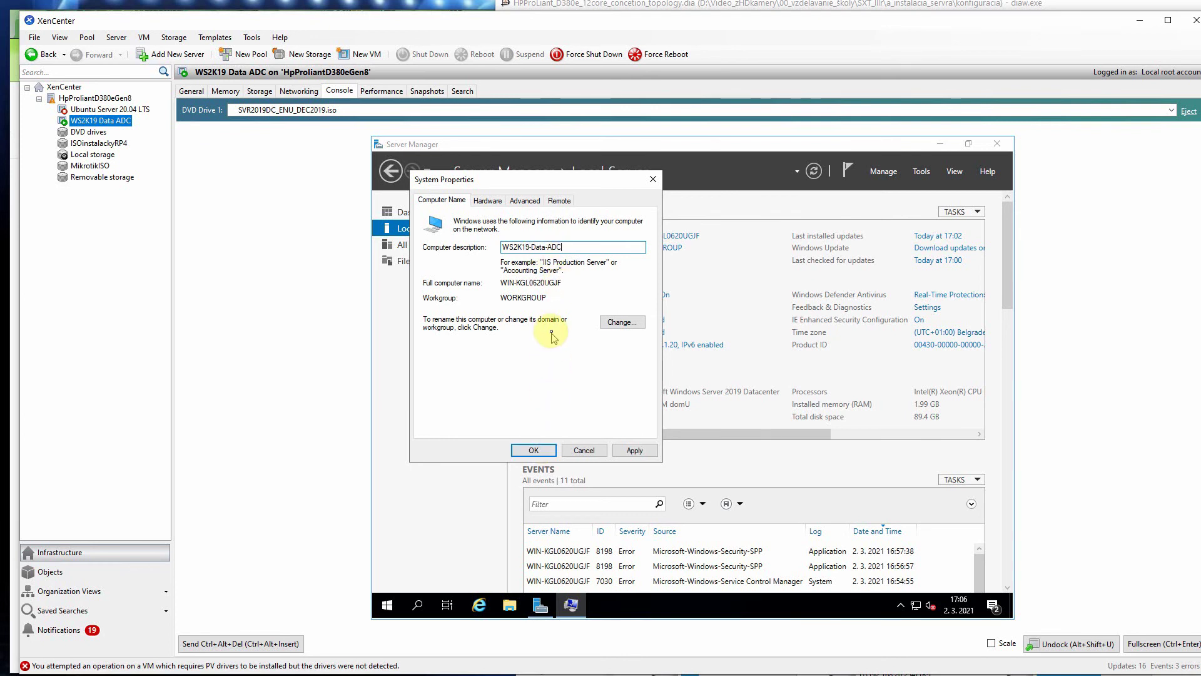
click(531, 247)
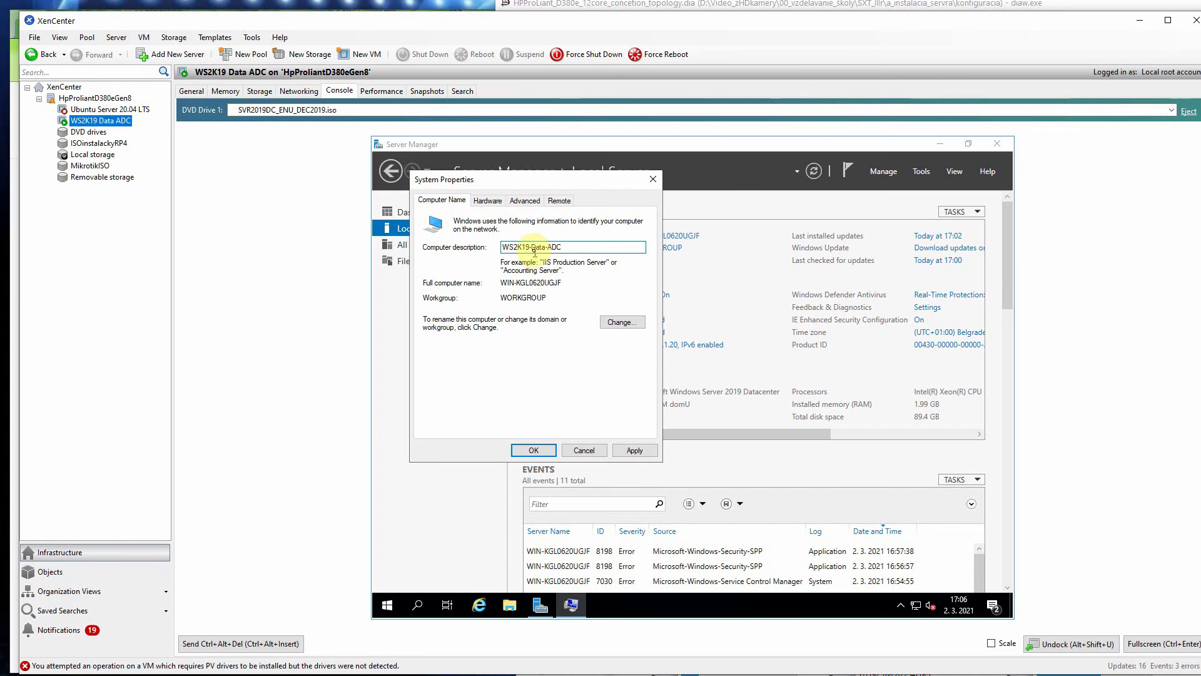
key(BackSpace)
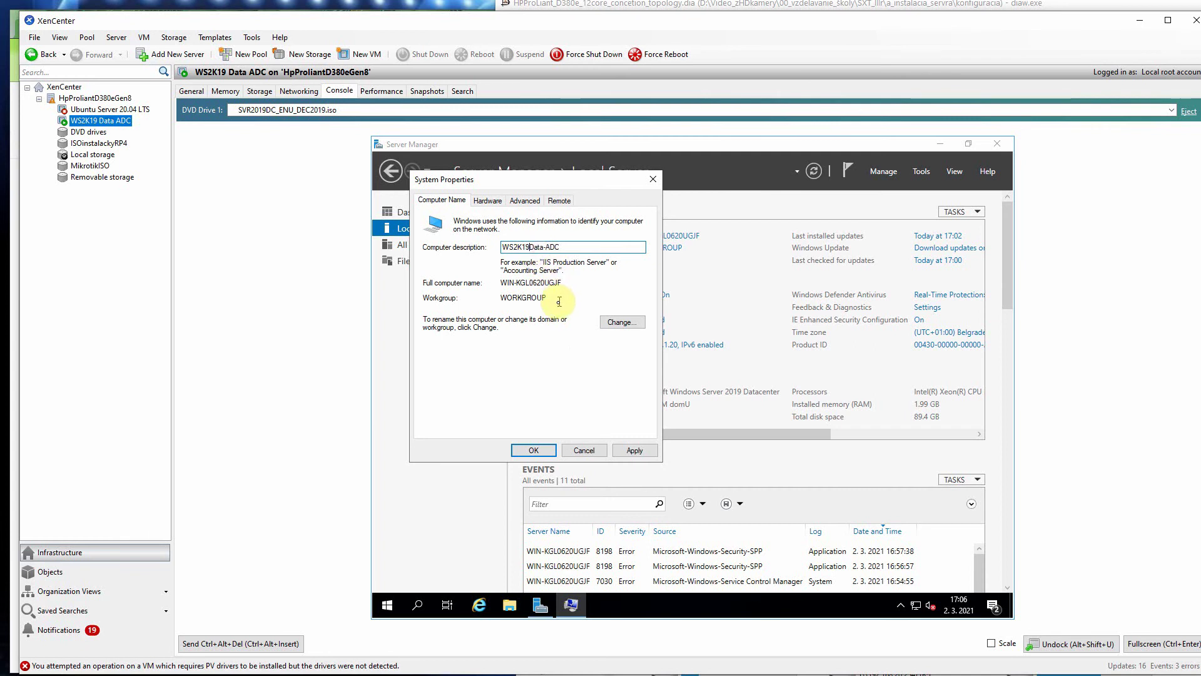
click(547, 248)
key(BackSpace)
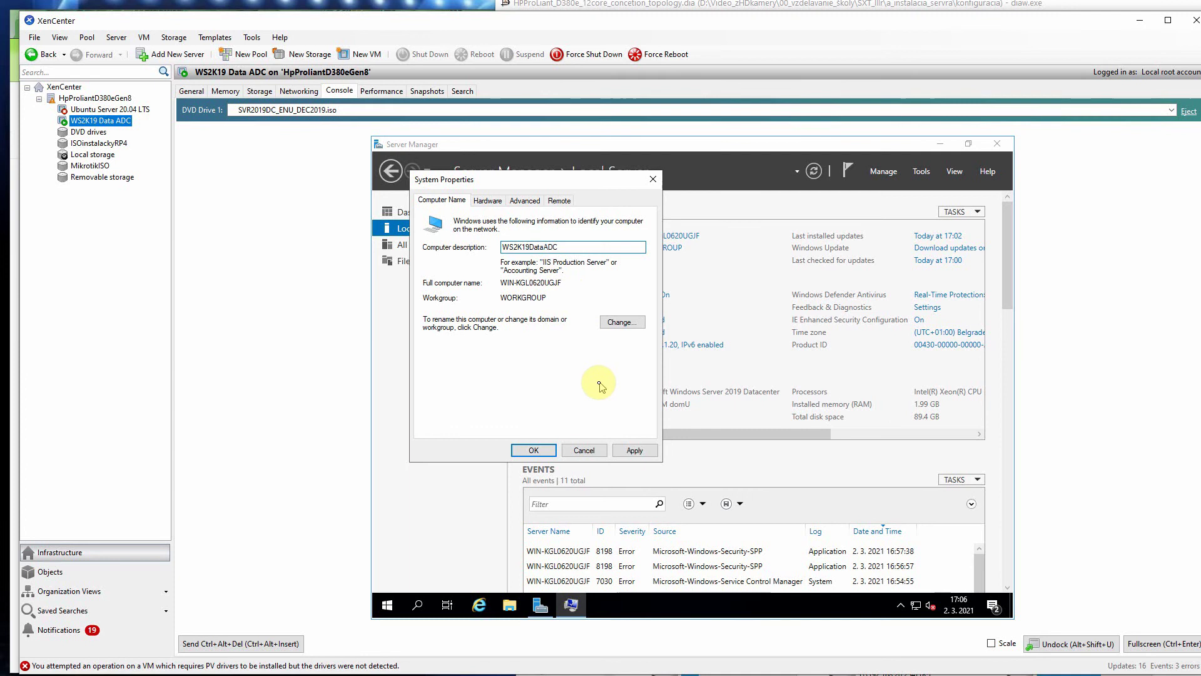
click(647, 451)
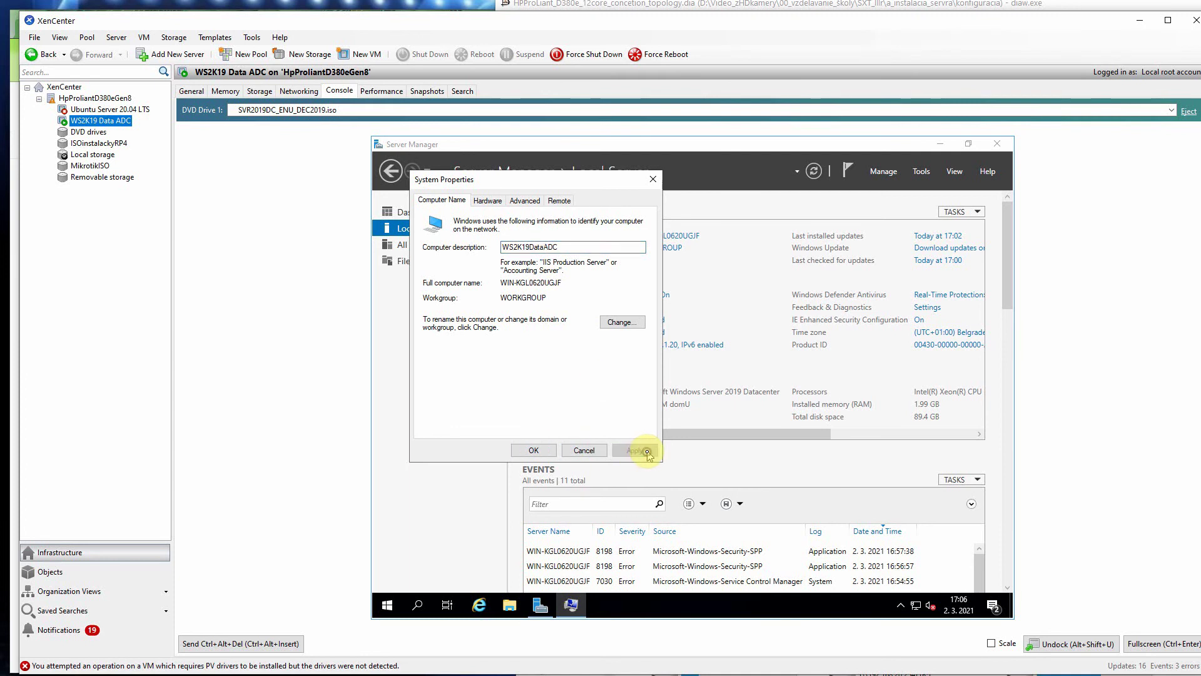
click(534, 450)
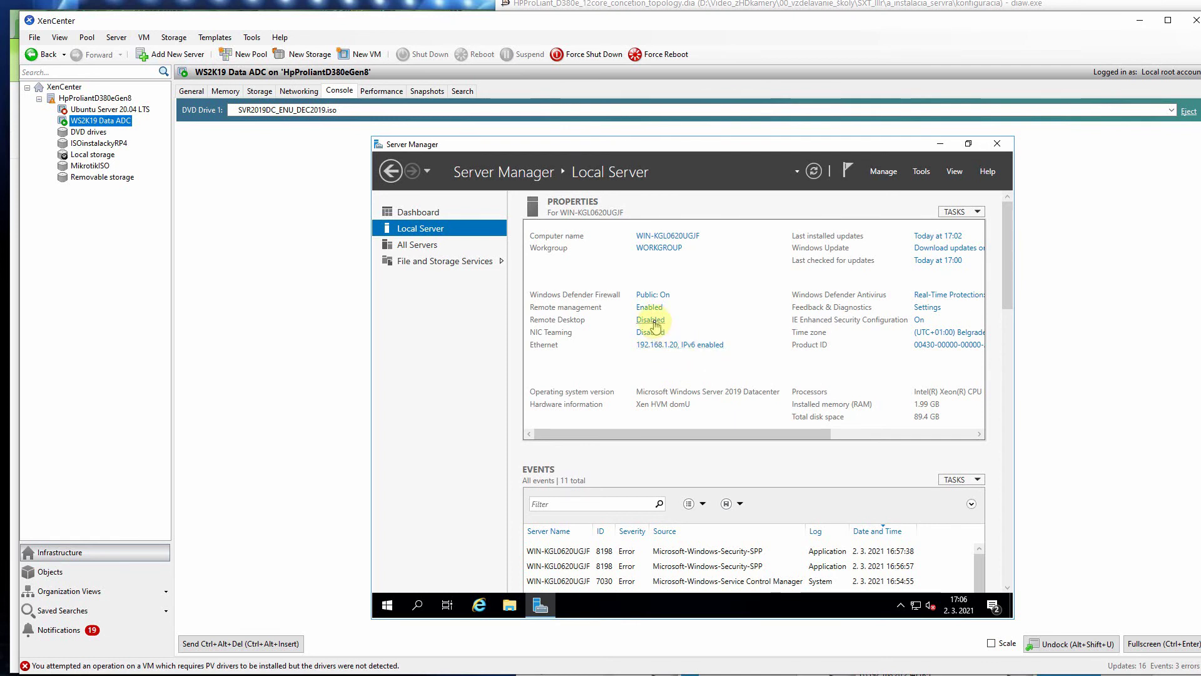
Step: Select 'Allow remote connections to this computer', accept the firewall exception, then Apply and OK
click(654, 324)
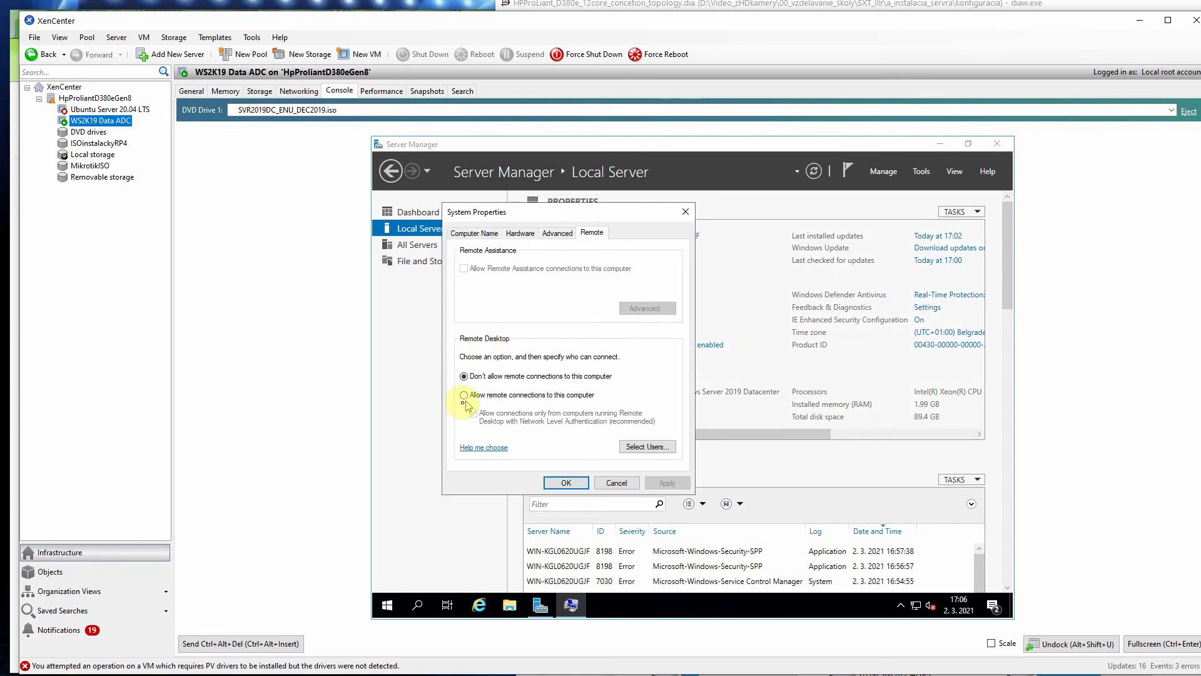
click(464, 395)
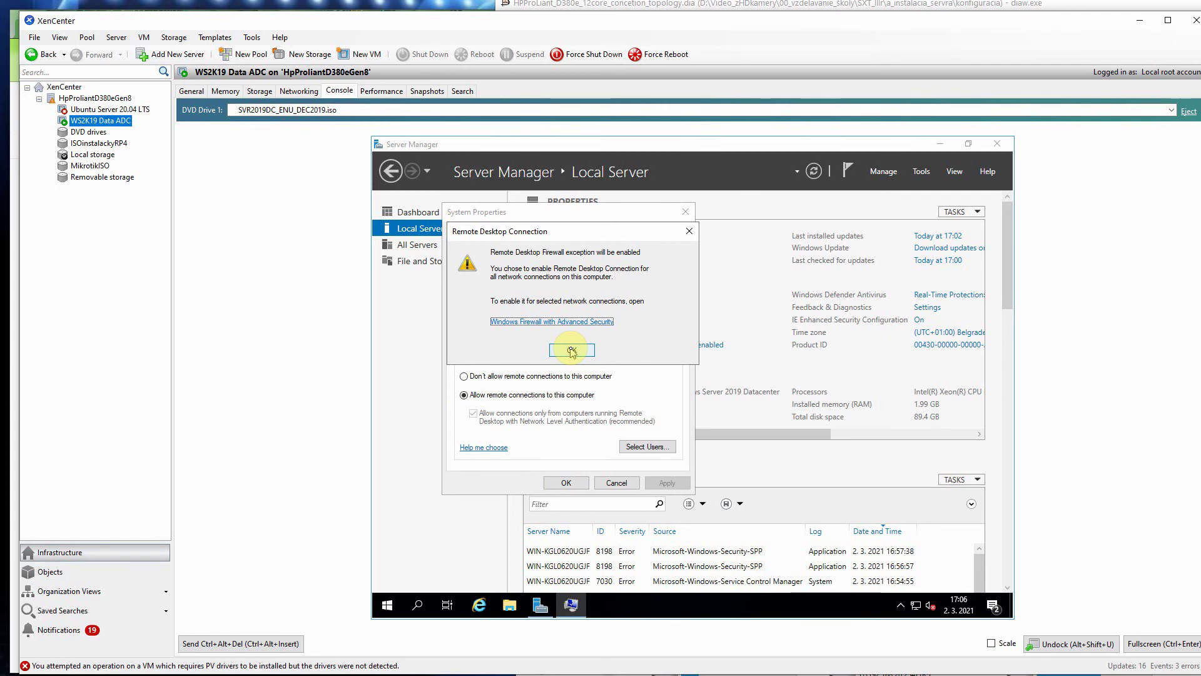
click(570, 349)
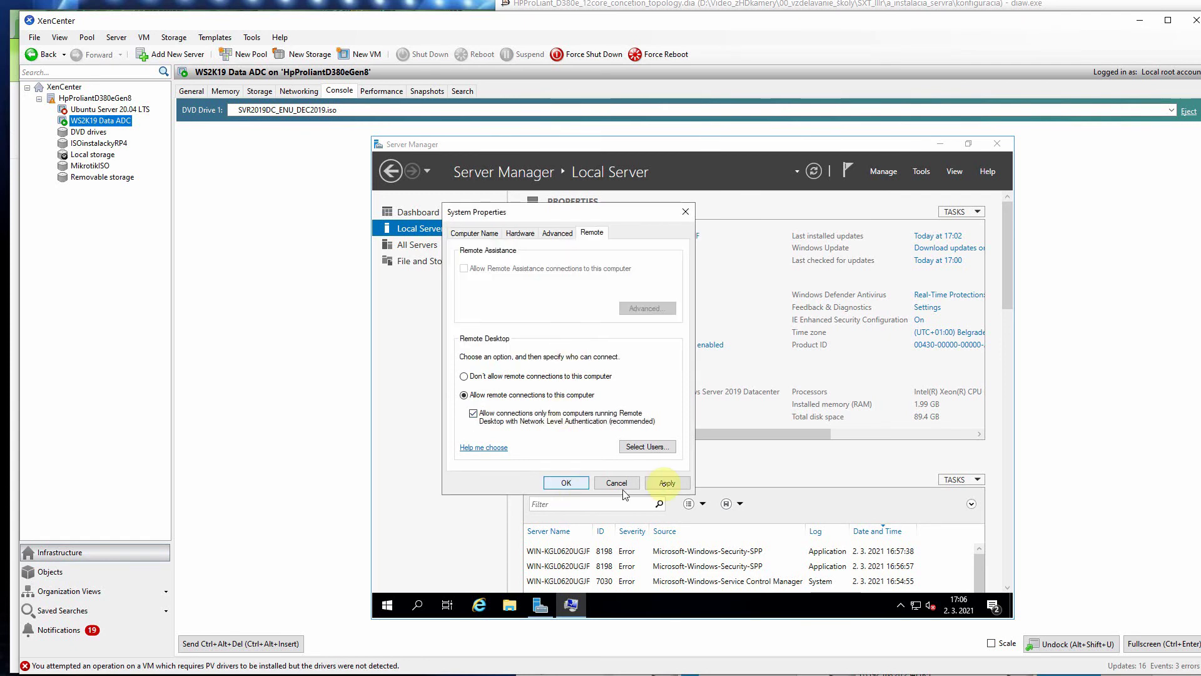
click(666, 483)
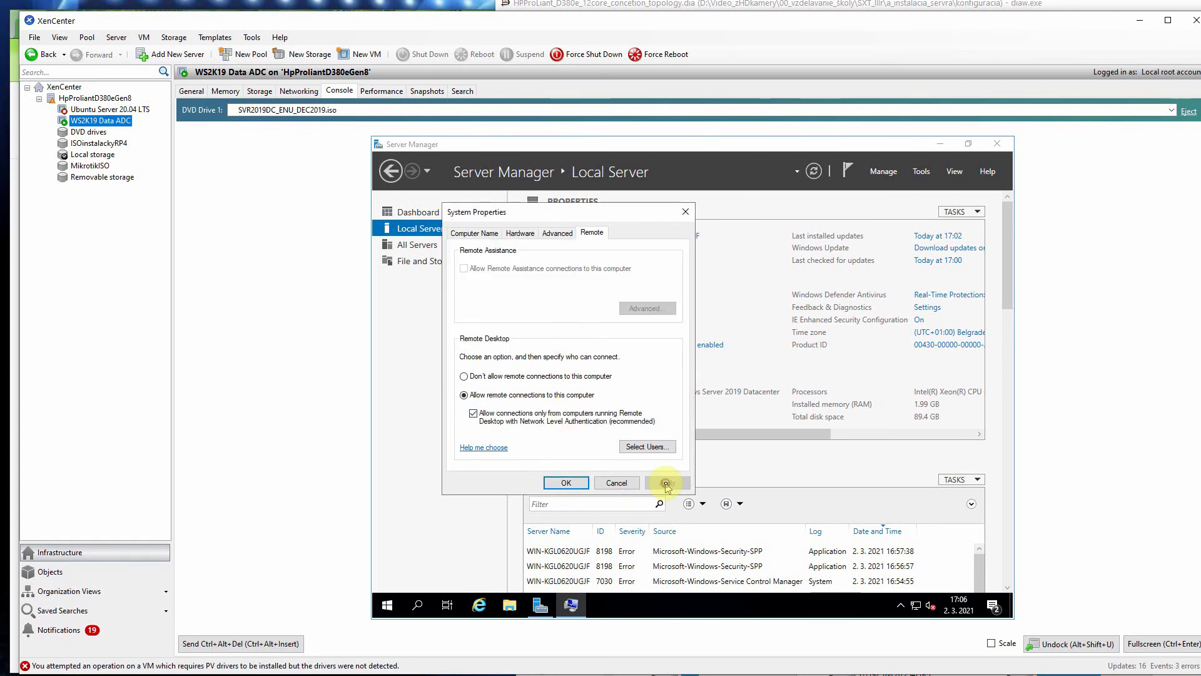
click(569, 482)
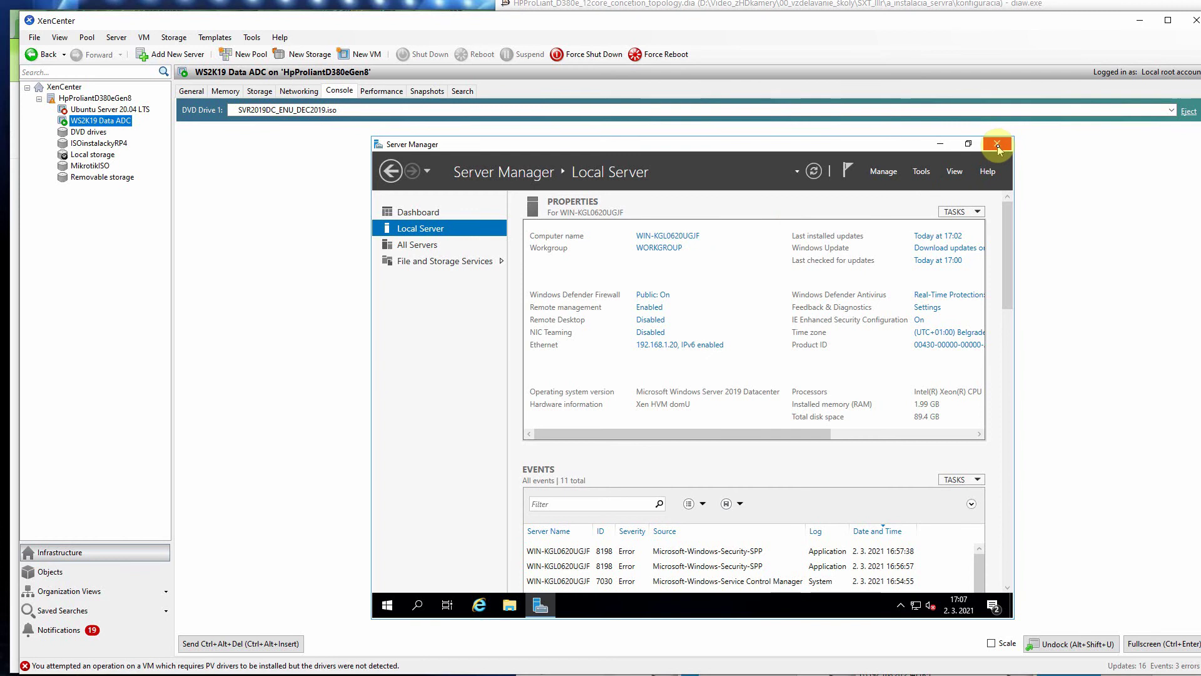
Step: Close Server Manager and restart the VM with the shutdown reason Other (Planned)
click(998, 147)
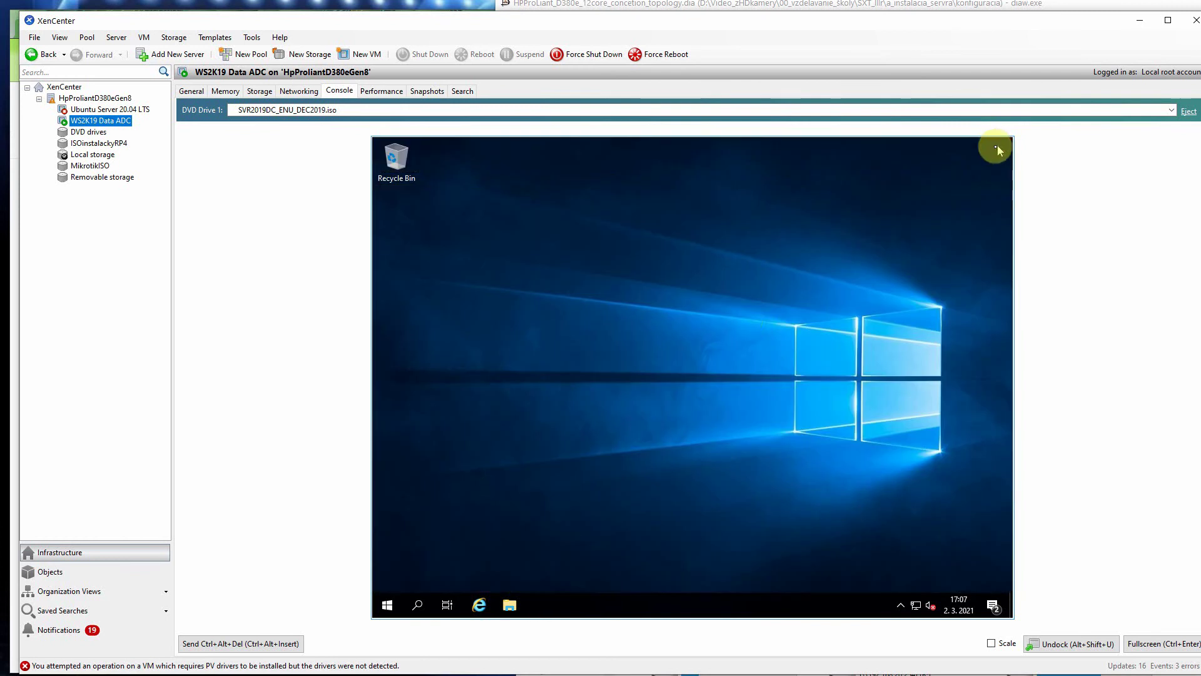
click(389, 605)
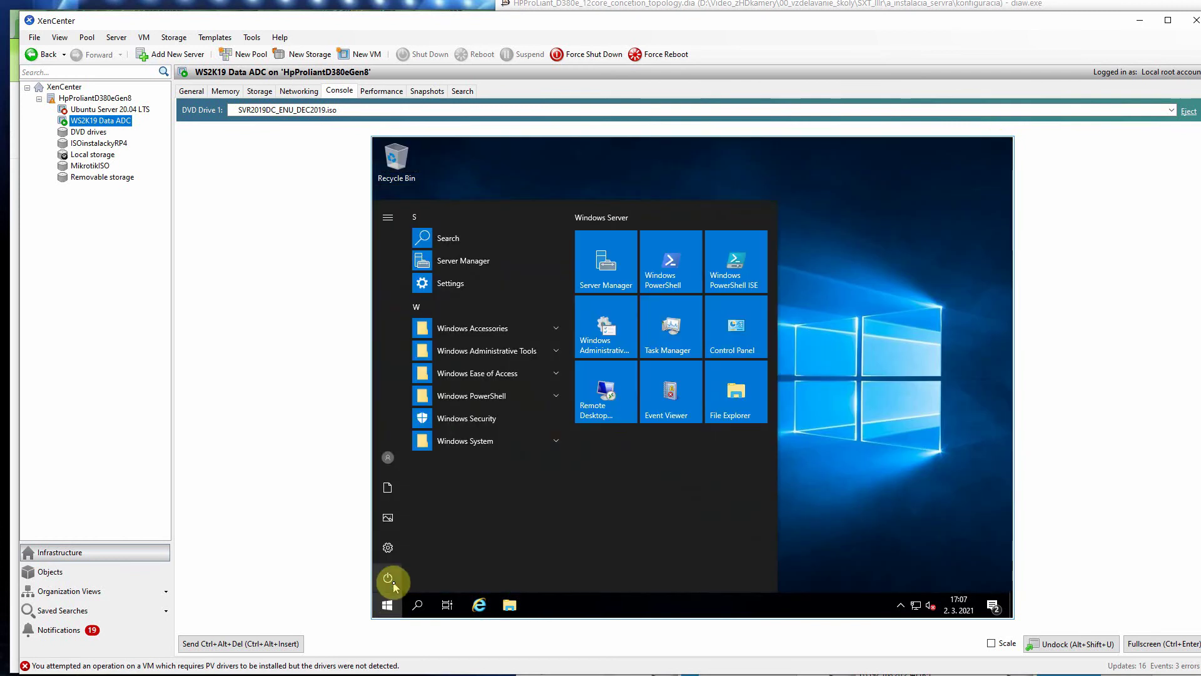
click(390, 581)
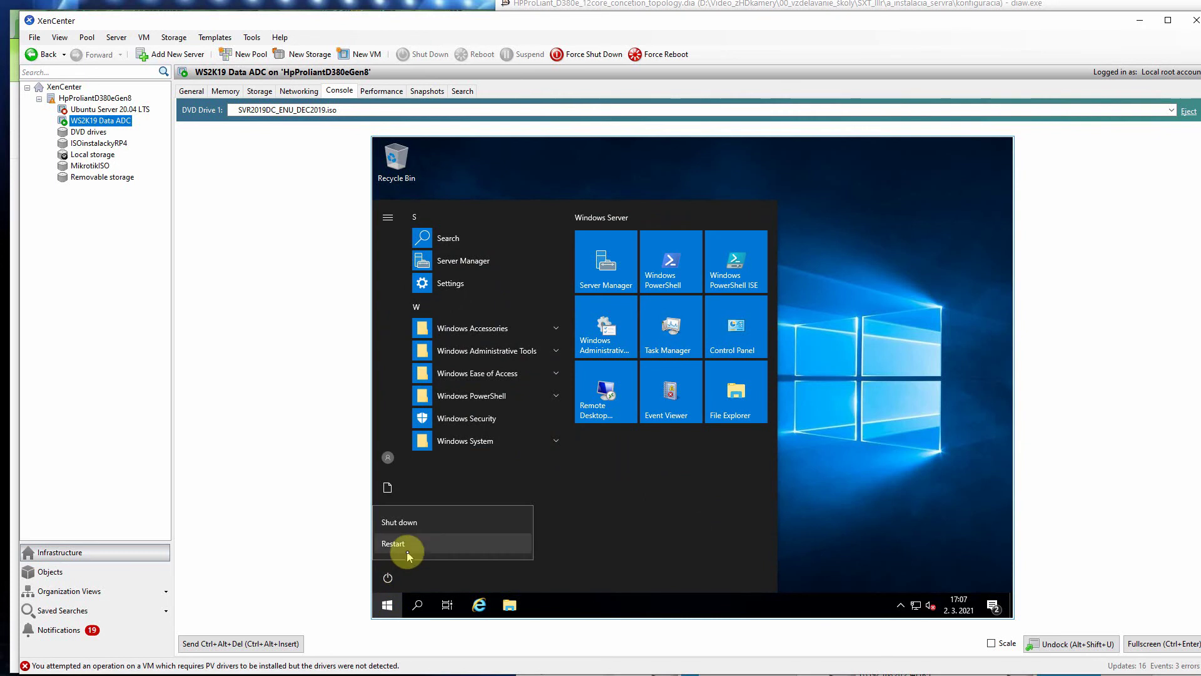
click(408, 554)
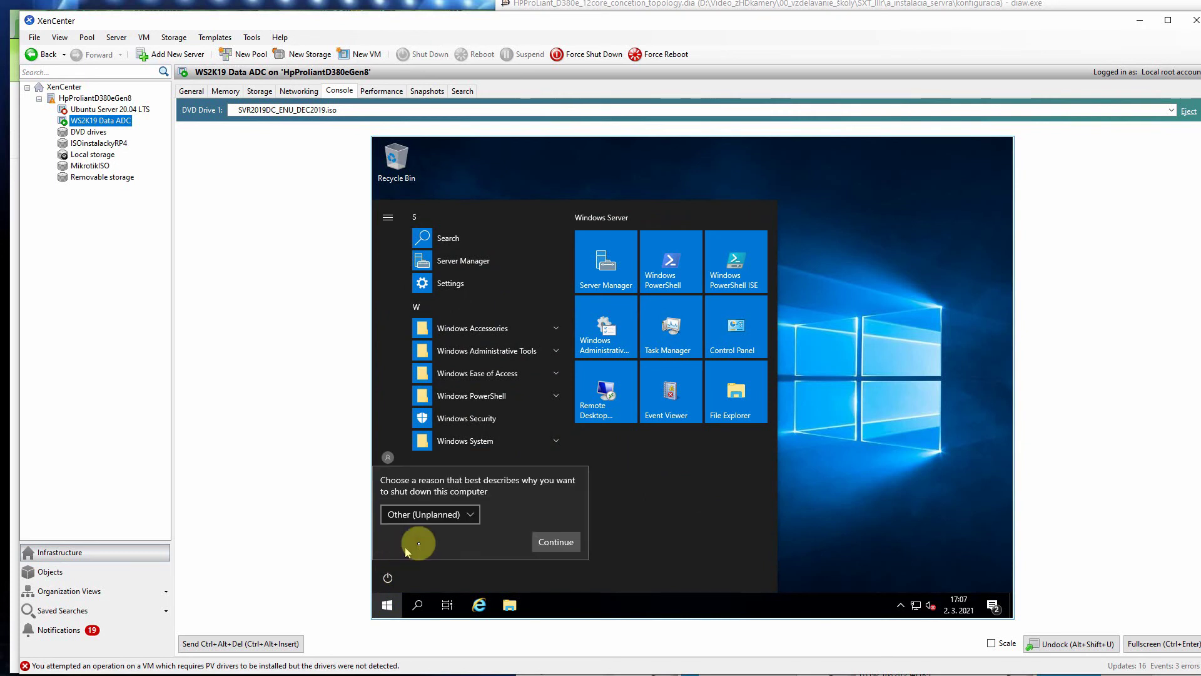
click(472, 515)
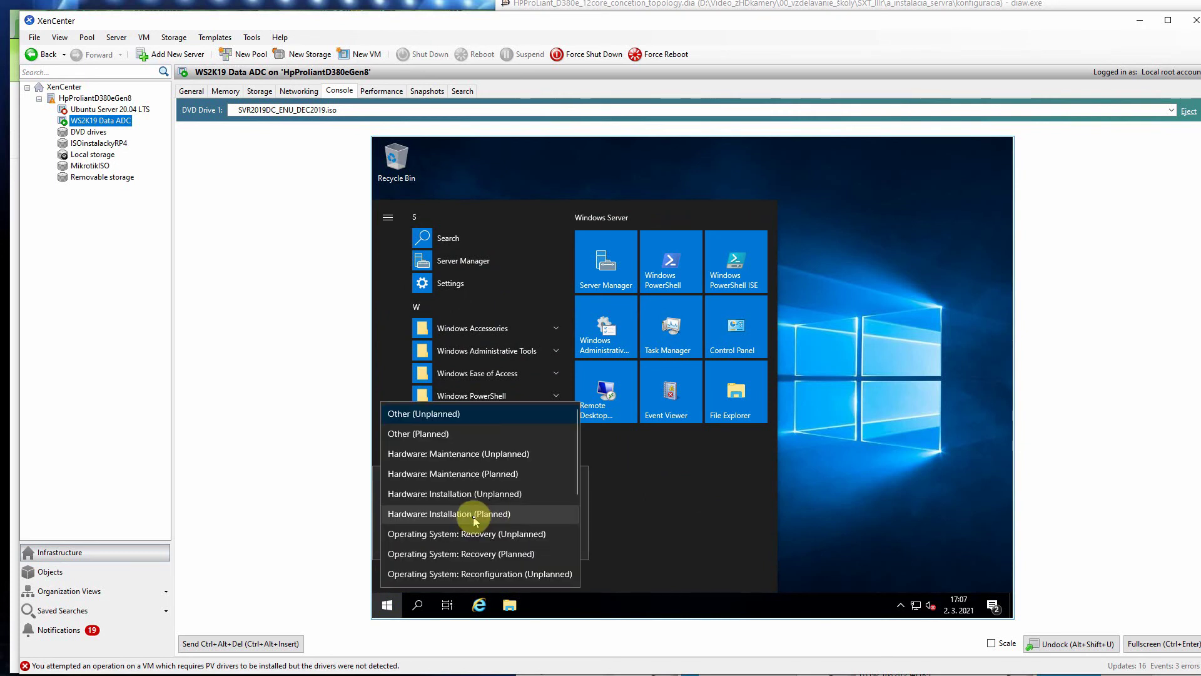
click(443, 436)
click(554, 540)
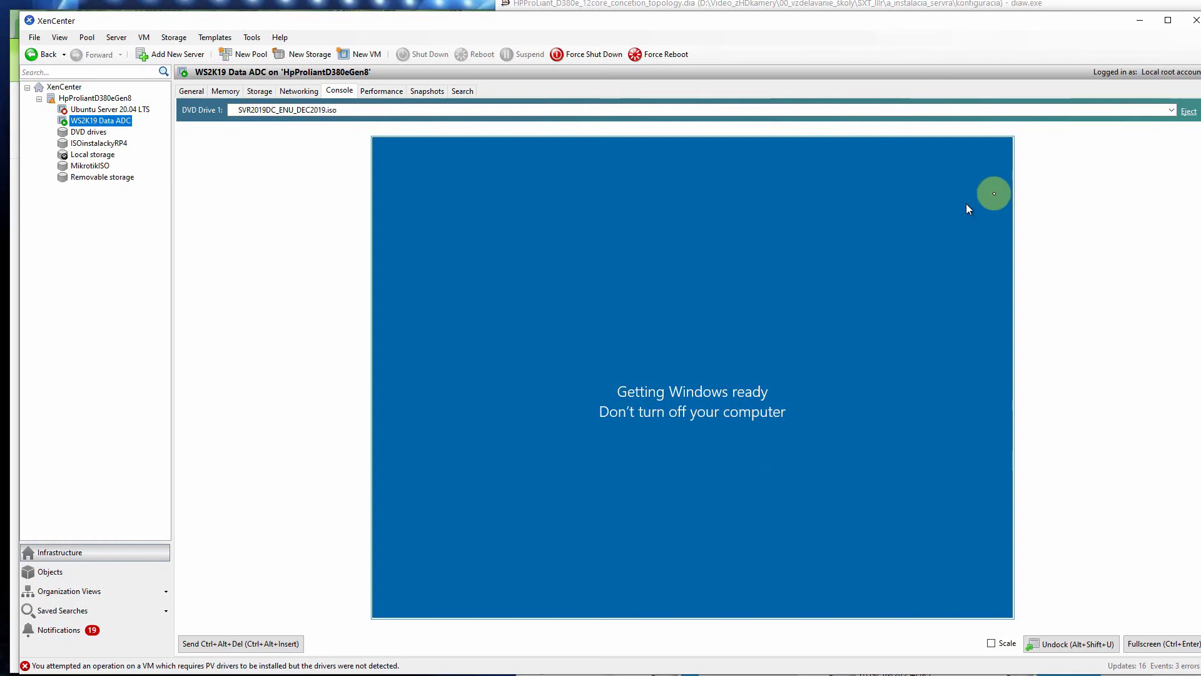
Step: Eject the Windows Server installation ISO from the VM's DVD Drive 1
click(1188, 113)
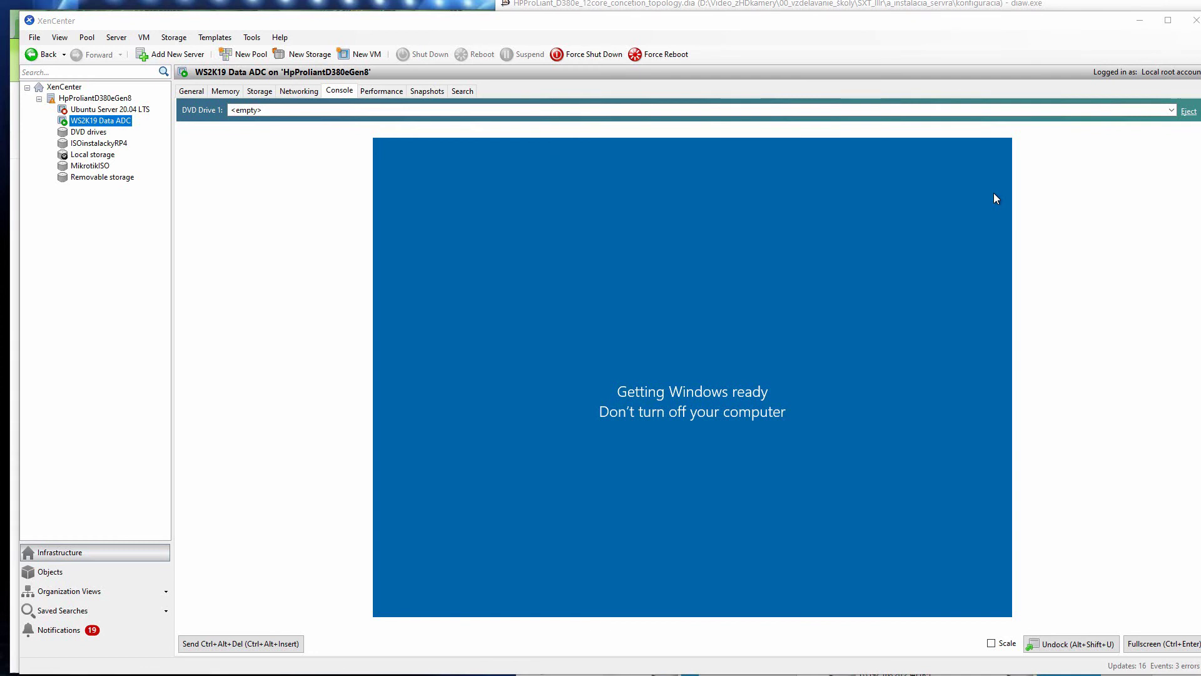
Step: Launch Remote Desktop Connection from host search and place it beside the server tree
key(super)
text(realtek)
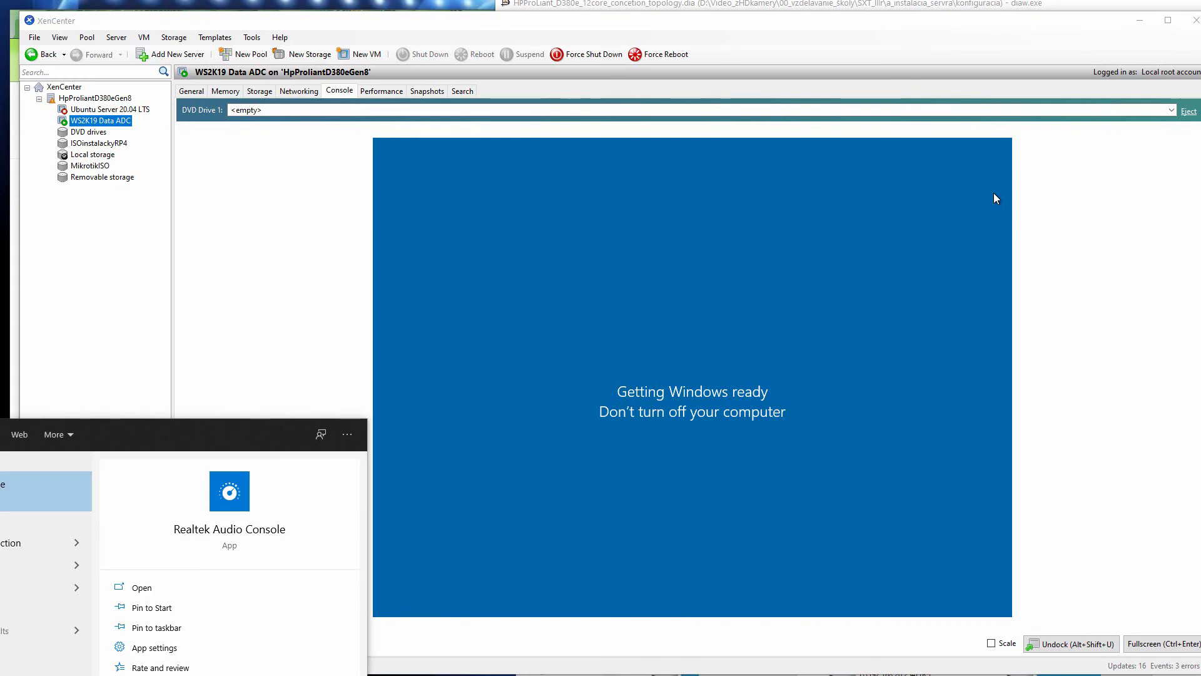
text(mote)
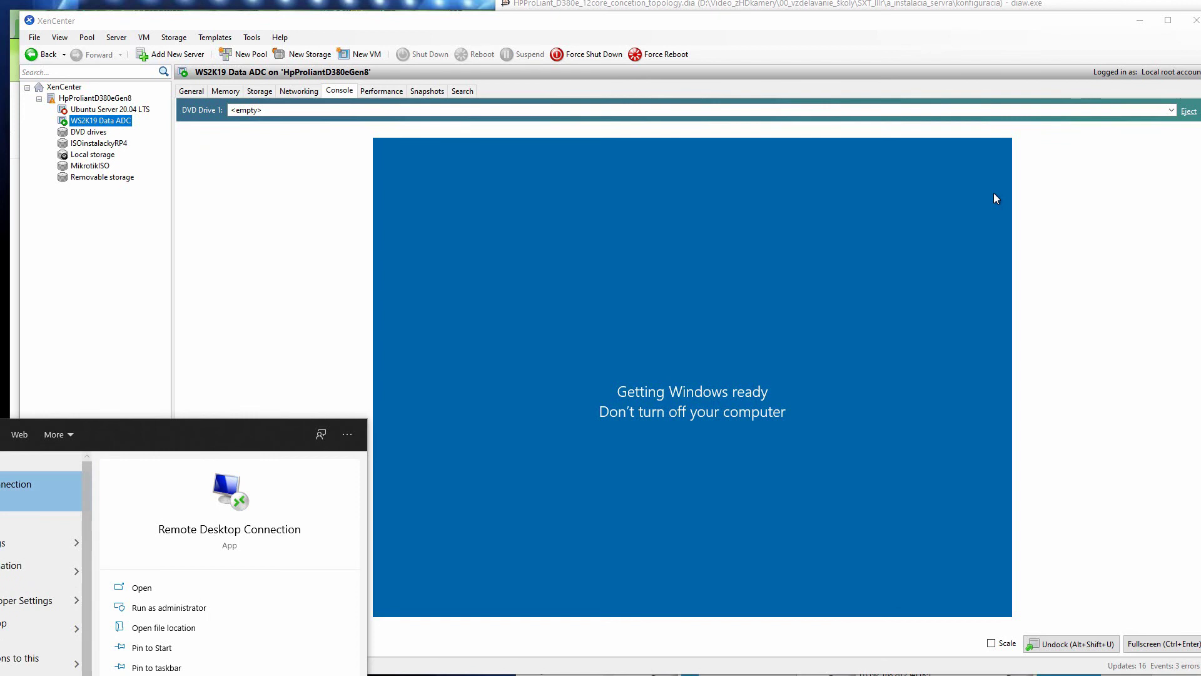
key(Return)
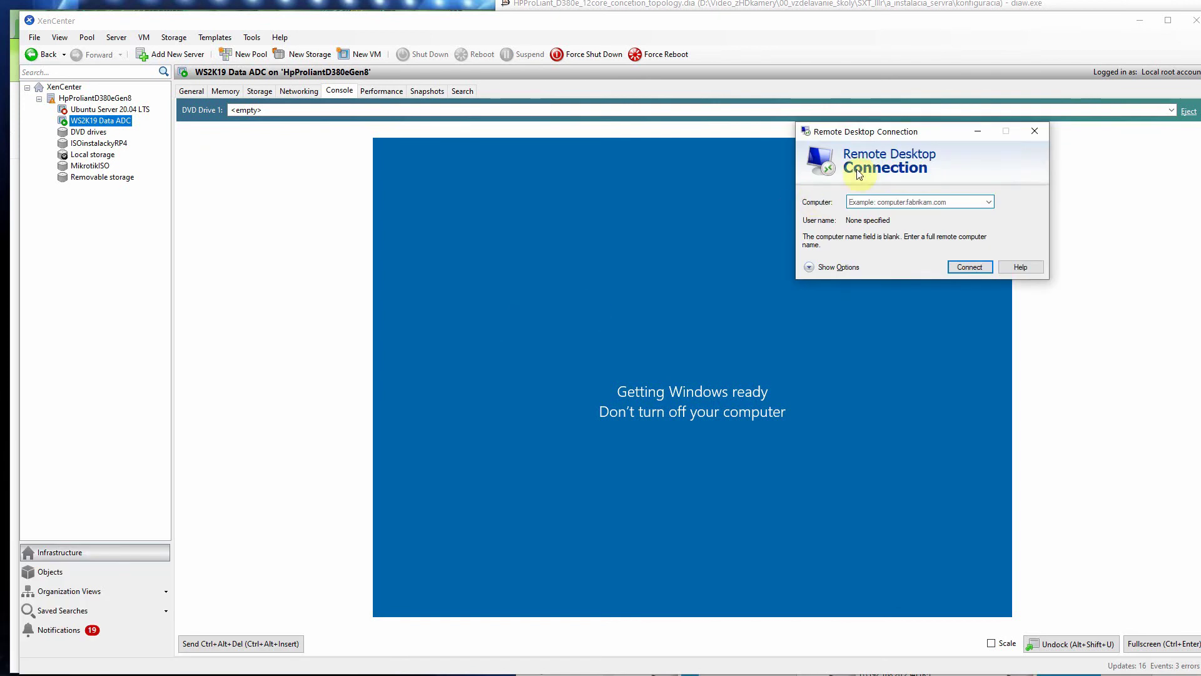
drag(872, 135, 132, 265)
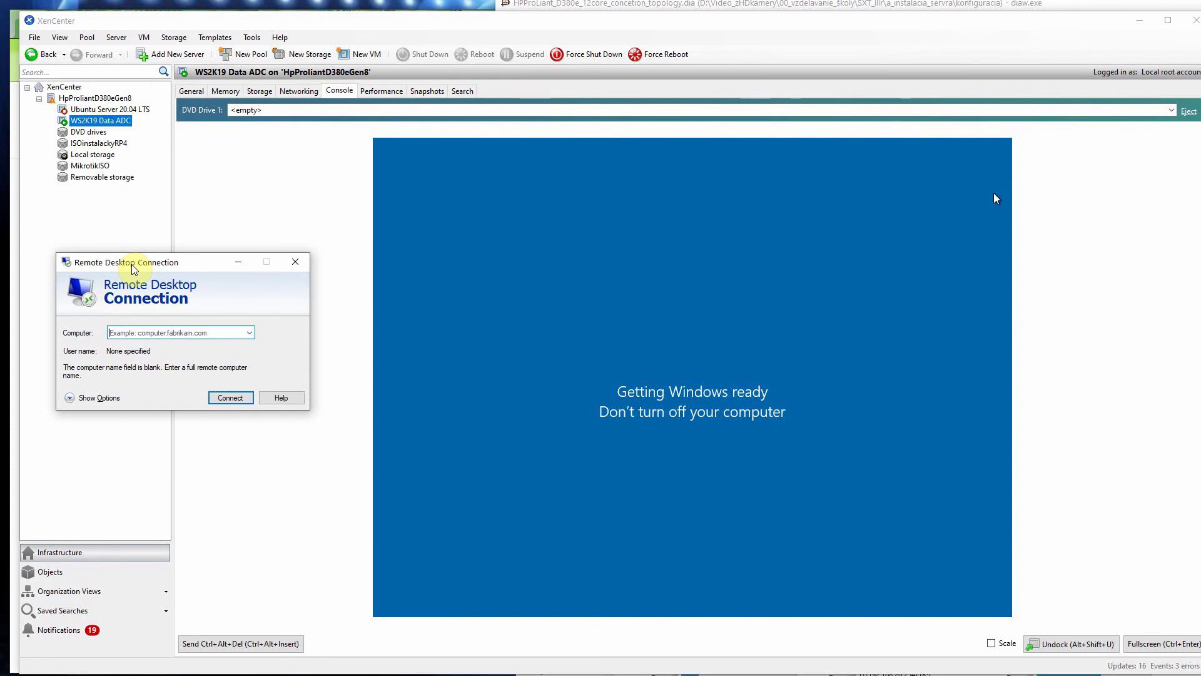
Step: Expand the connection options and review the Display, Local Resources, Experience and Advanced pages
click(69, 398)
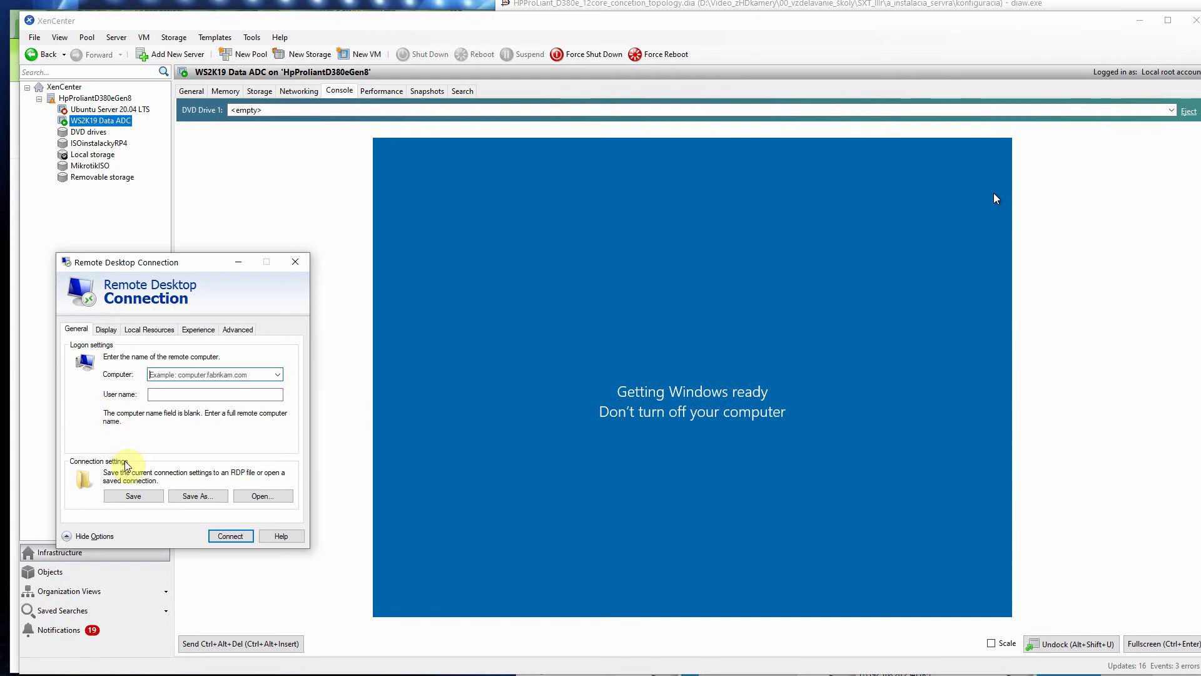
click(105, 329)
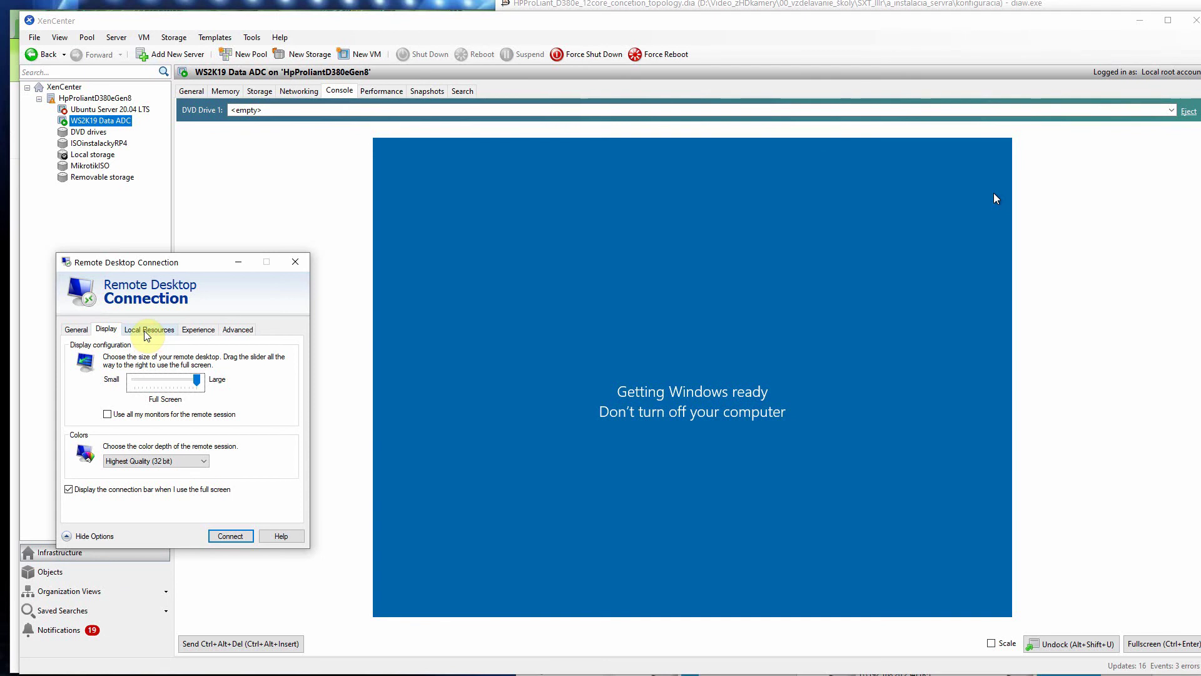
click(146, 332)
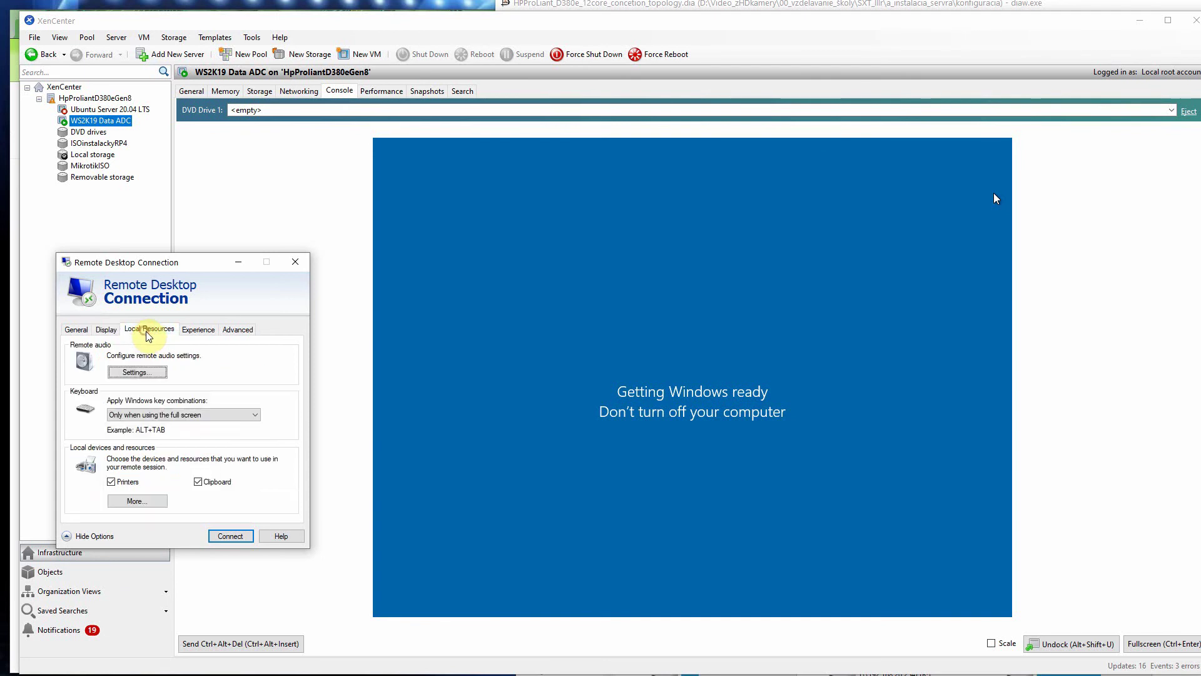
click(212, 335)
click(236, 330)
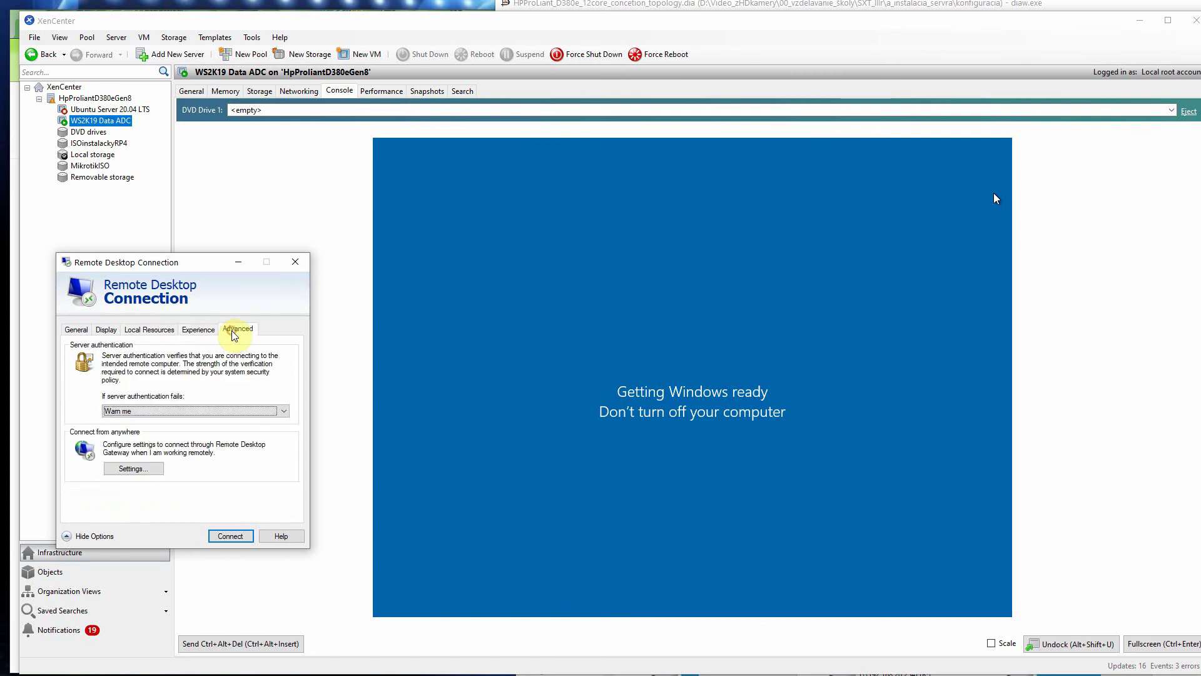
click(148, 329)
click(100, 331)
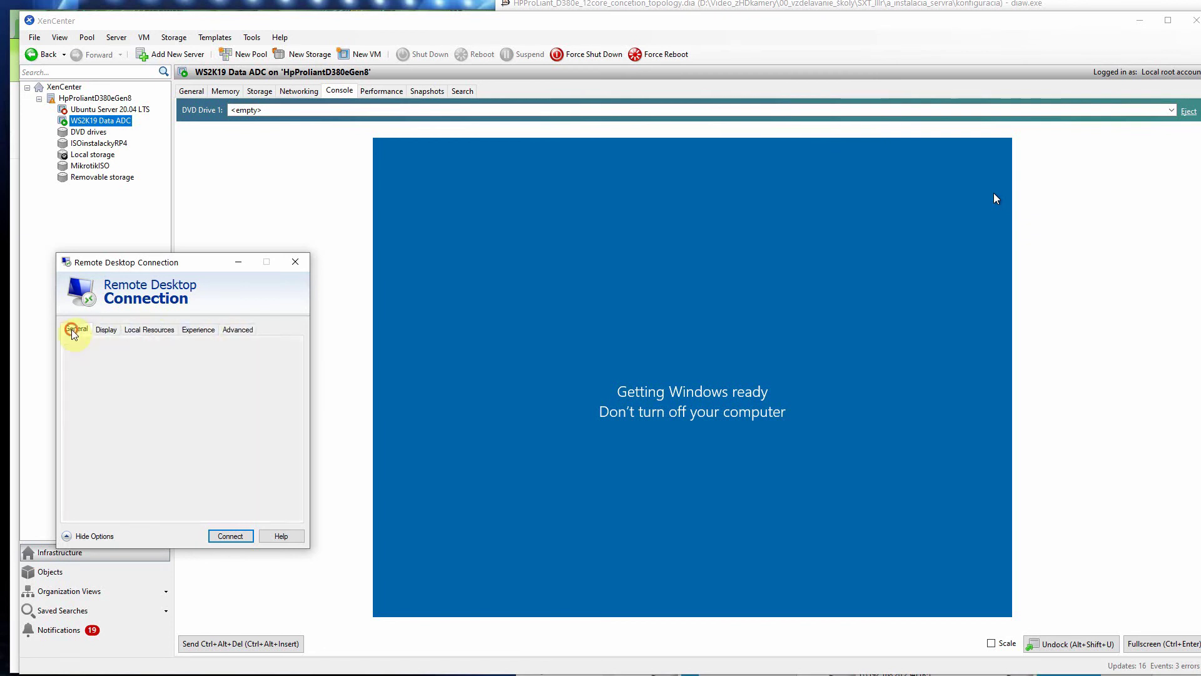
Step: Return to the General page, move the dialog lower, and bring the Chrome search results forward
click(74, 328)
drag(186, 269, 166, 371)
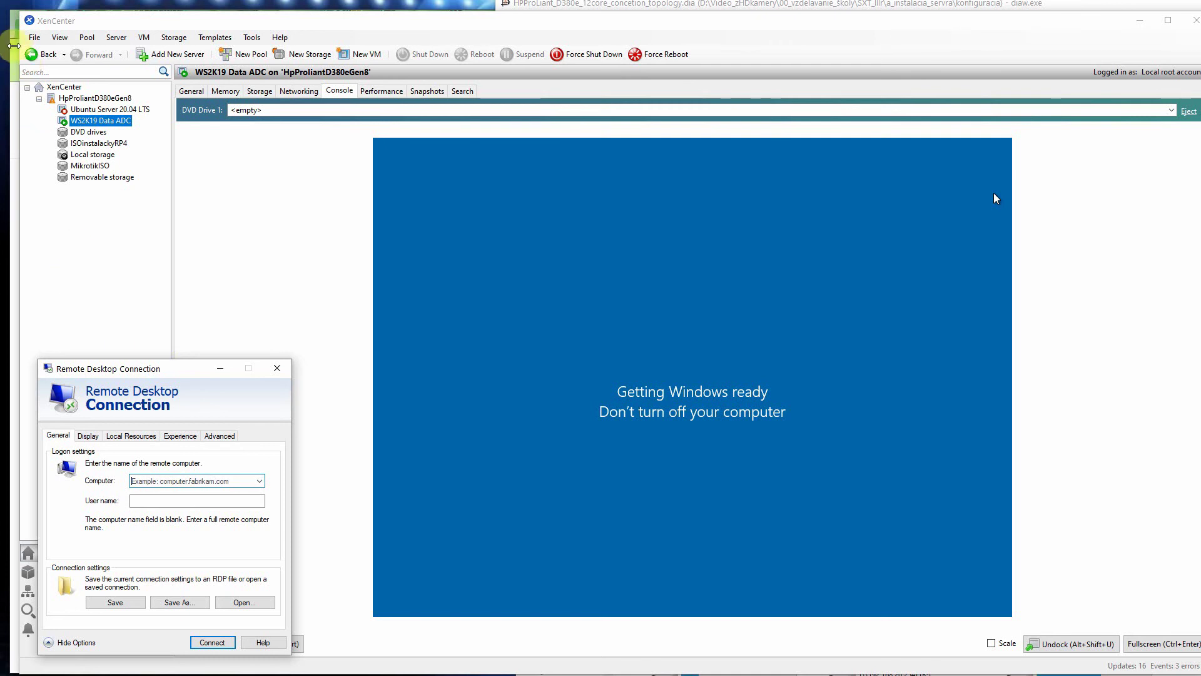
click(14, 38)
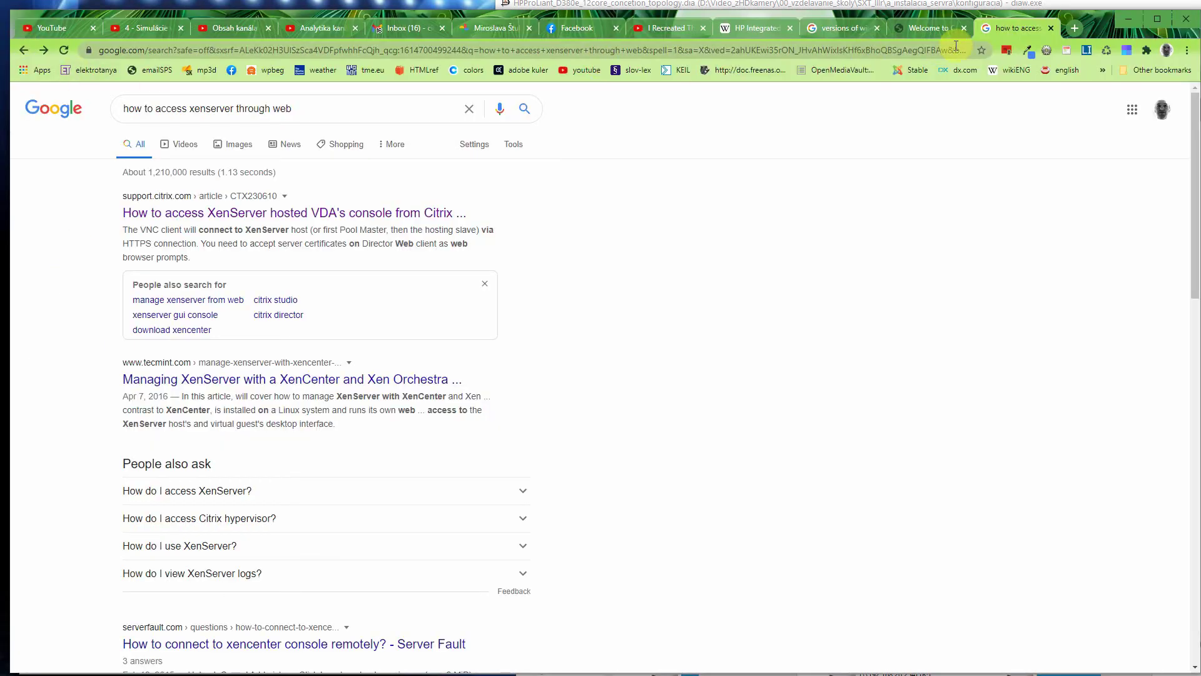
Step: In a new tab, search 'teamViewer' and open the 'TeamViewer: The Remote Desktop Software' result
click(1075, 28)
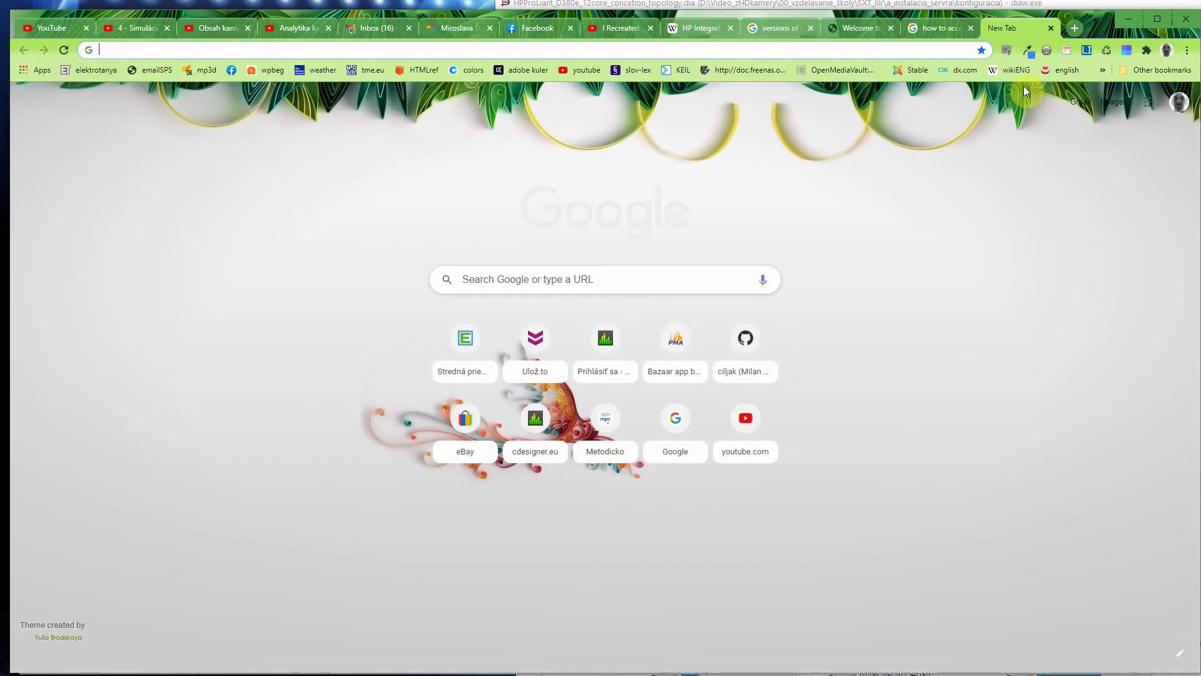
text(te)
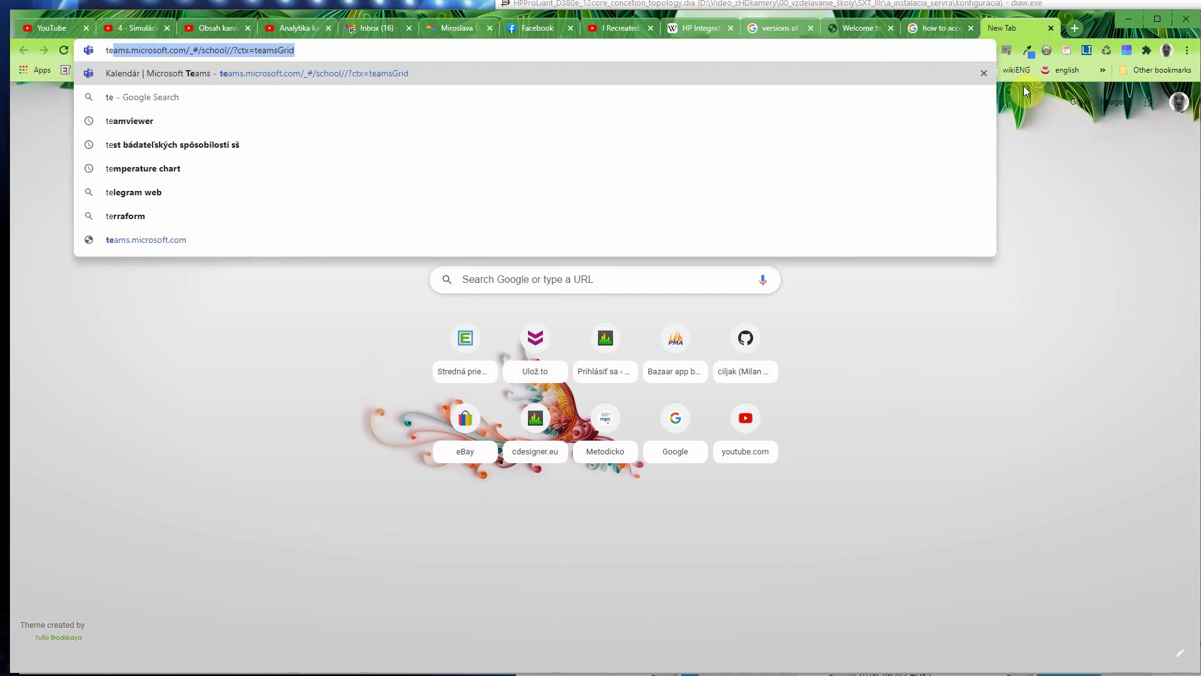
text(am)
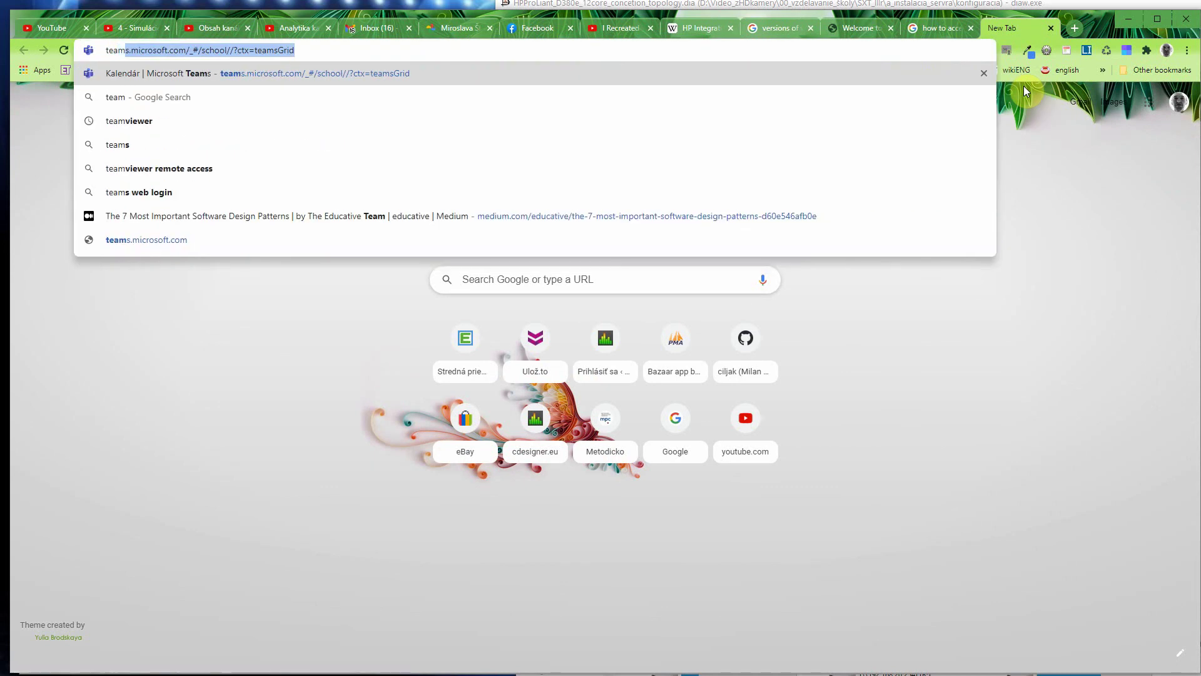
text(Viewer)
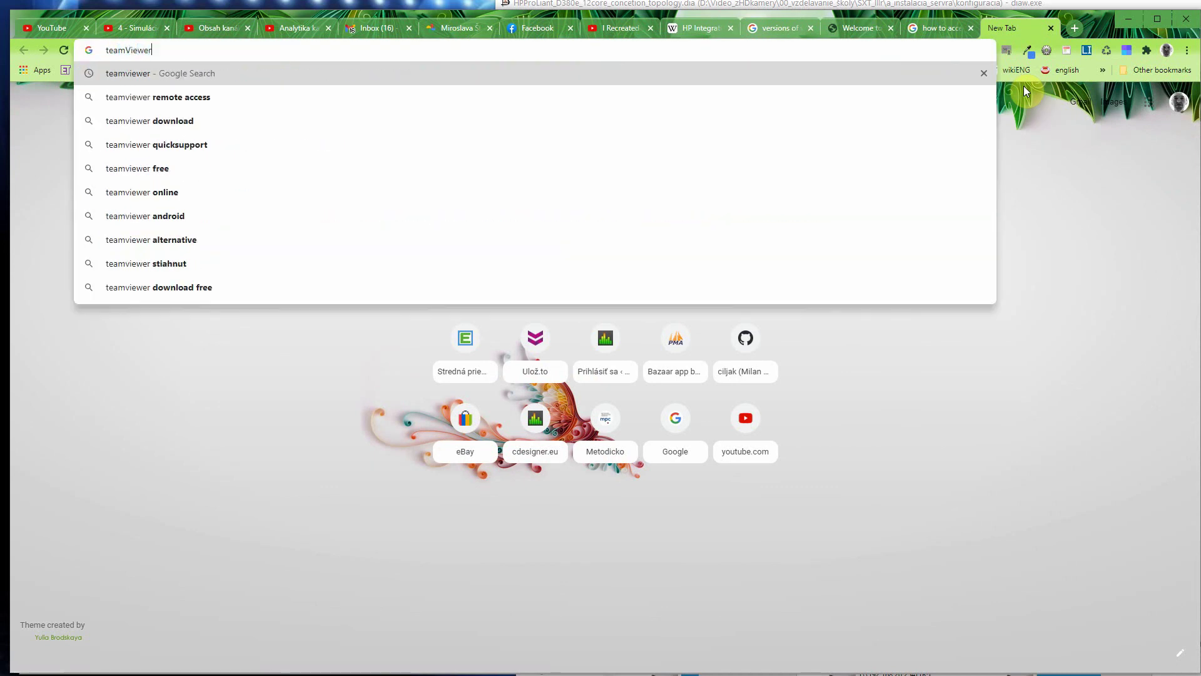
key(Return)
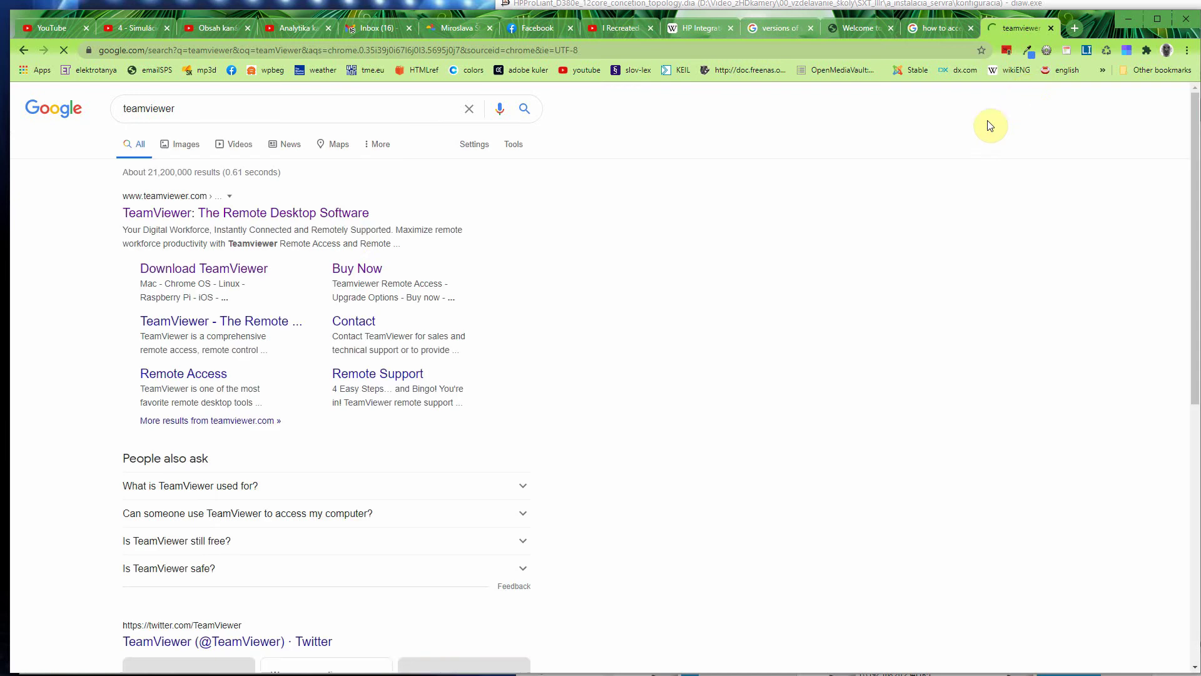
click(333, 219)
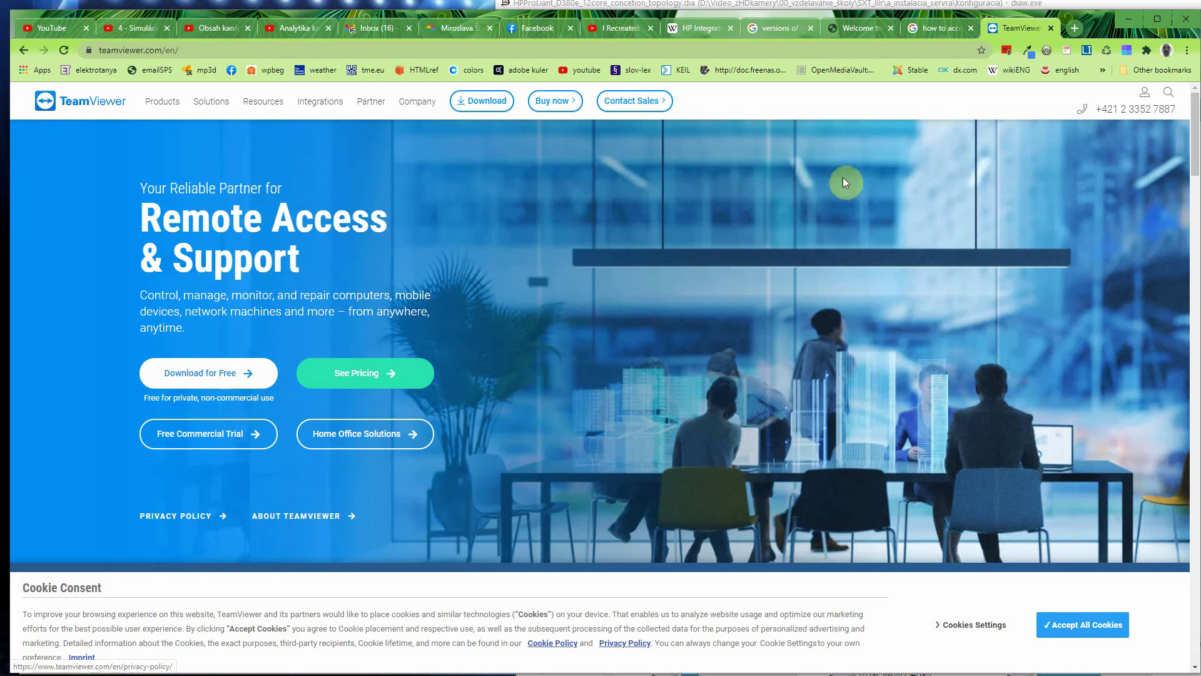
Step: Check the XenCenter VM console, still getting Windows ready, then switch to the Dia topology diagram
key(alt+Tab)
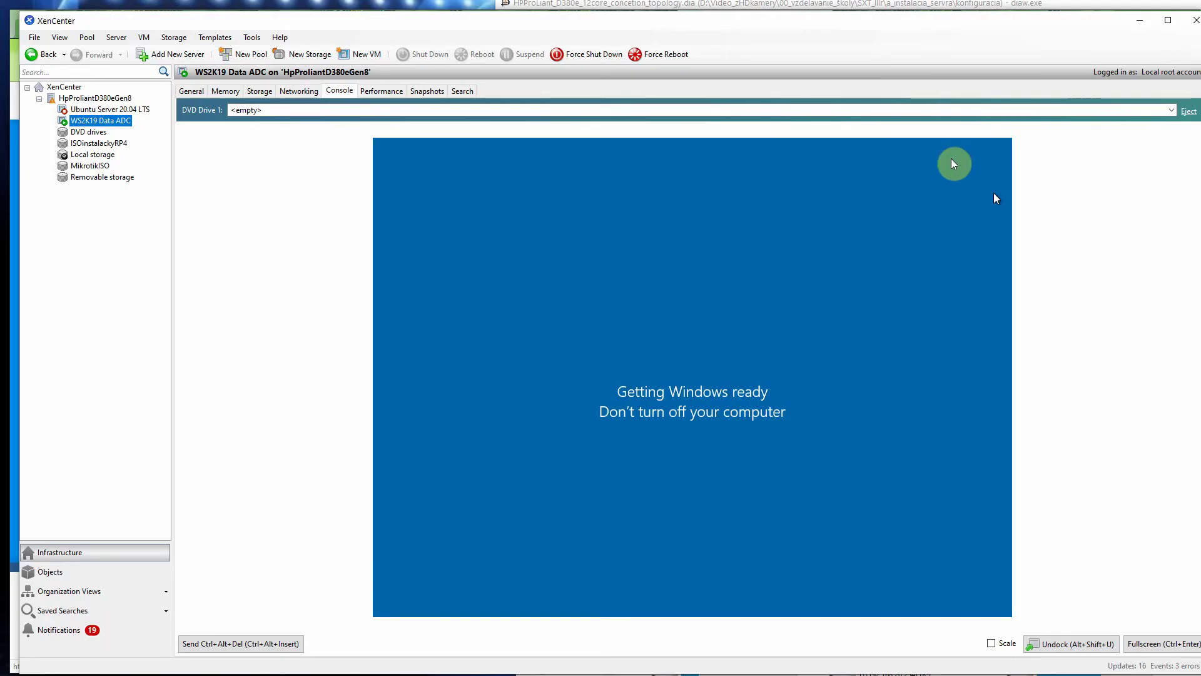
click(836, 269)
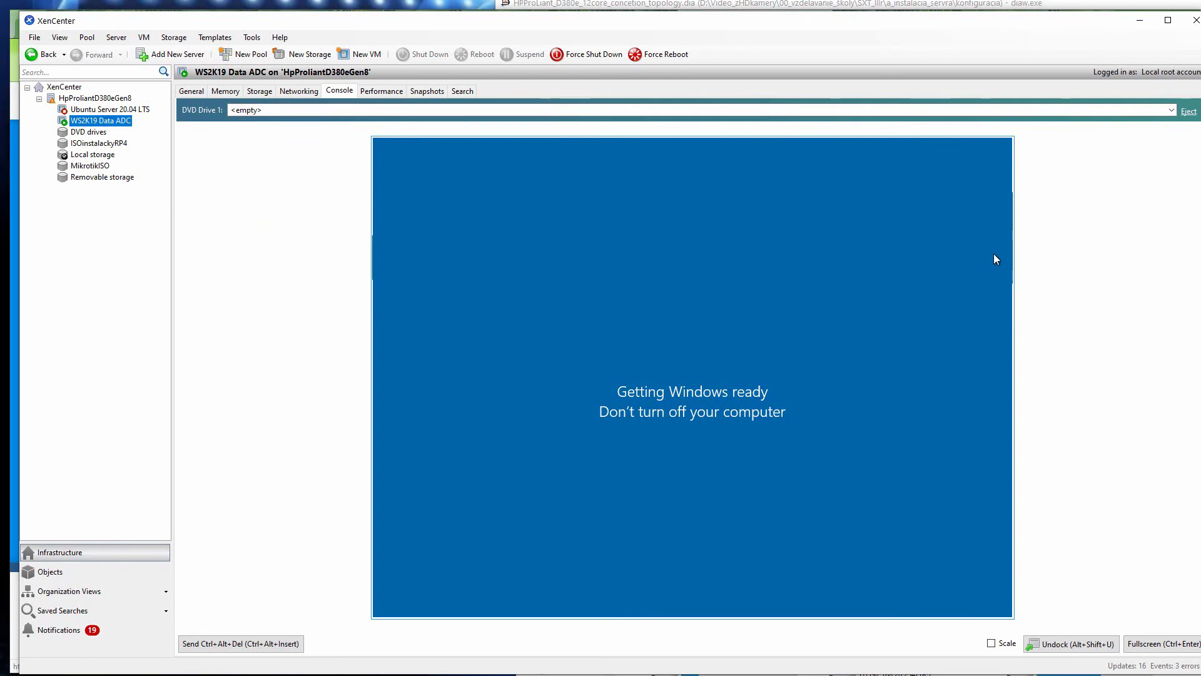
key(alt+Tab)
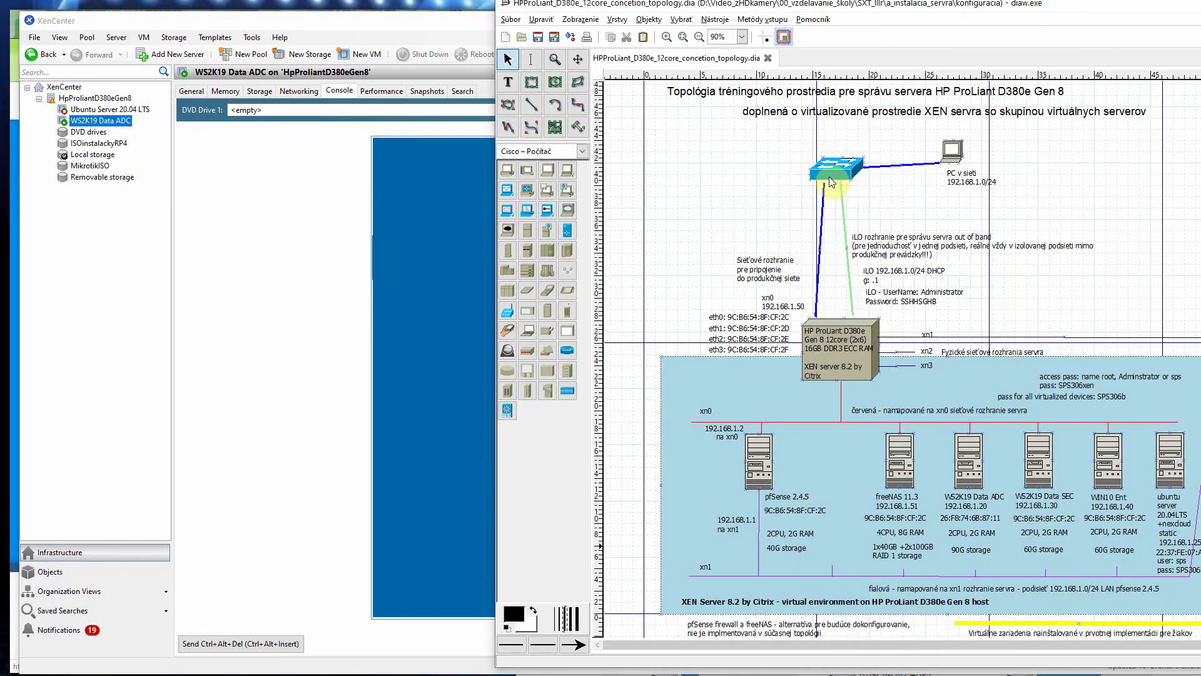
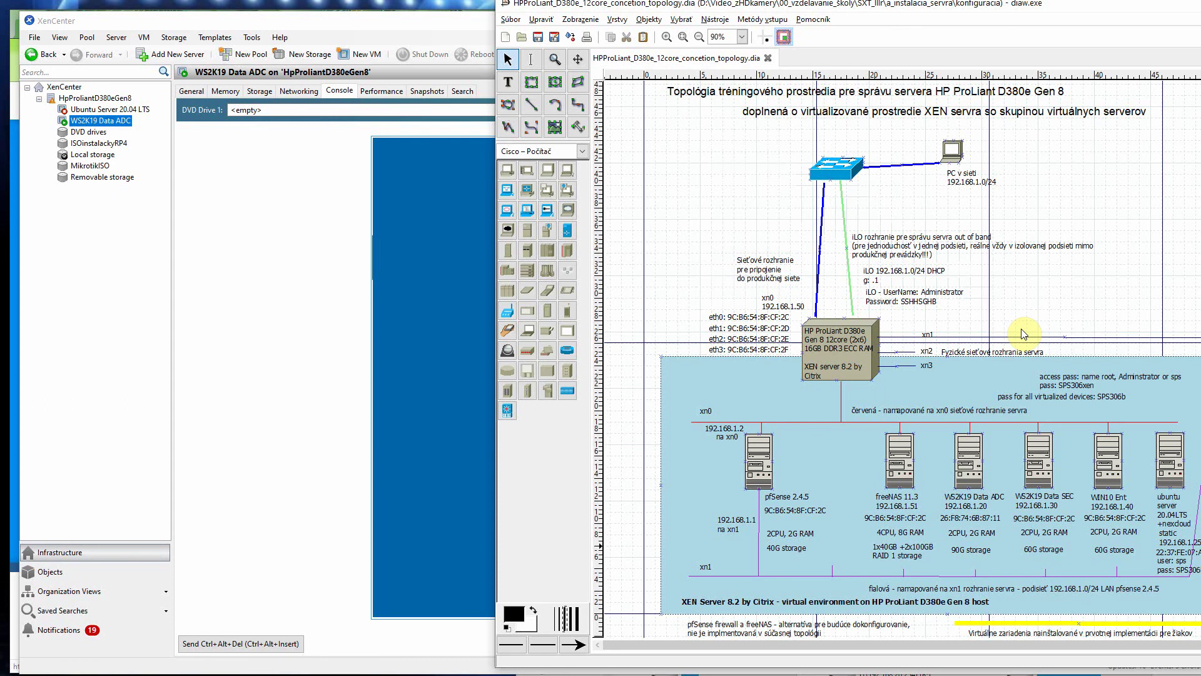
Step: Review WS2K19 Data ADC's console and performance graphs, then show its snapshot list
click(424, 35)
click(617, 223)
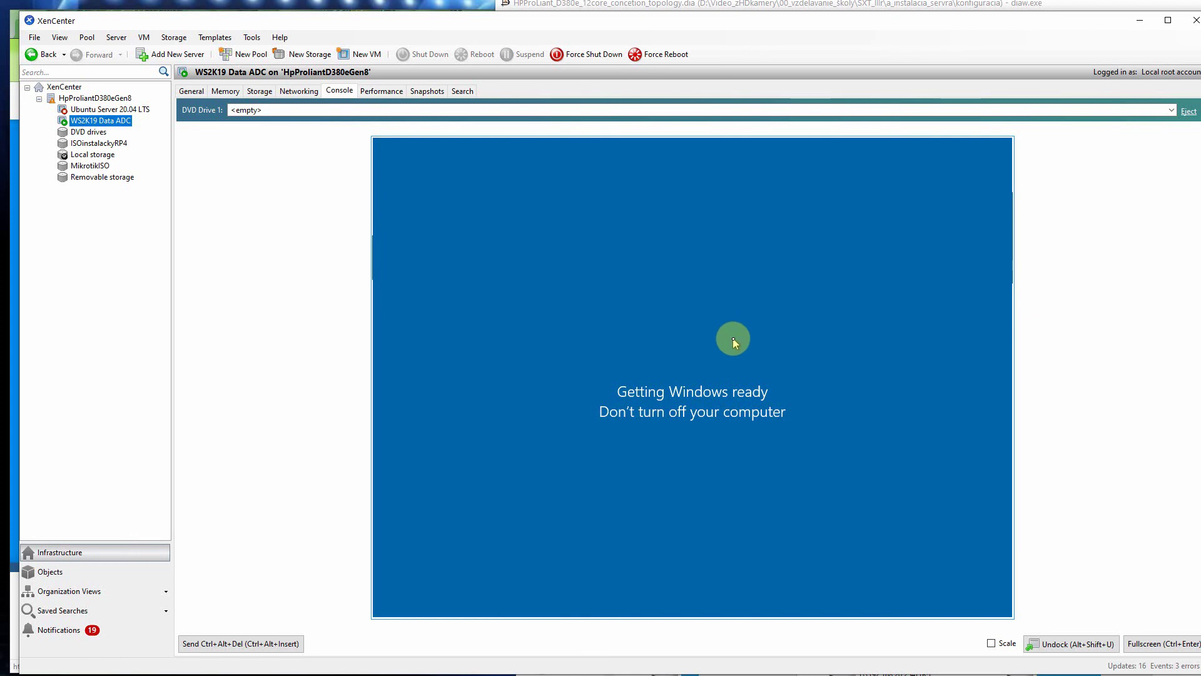
click(374, 92)
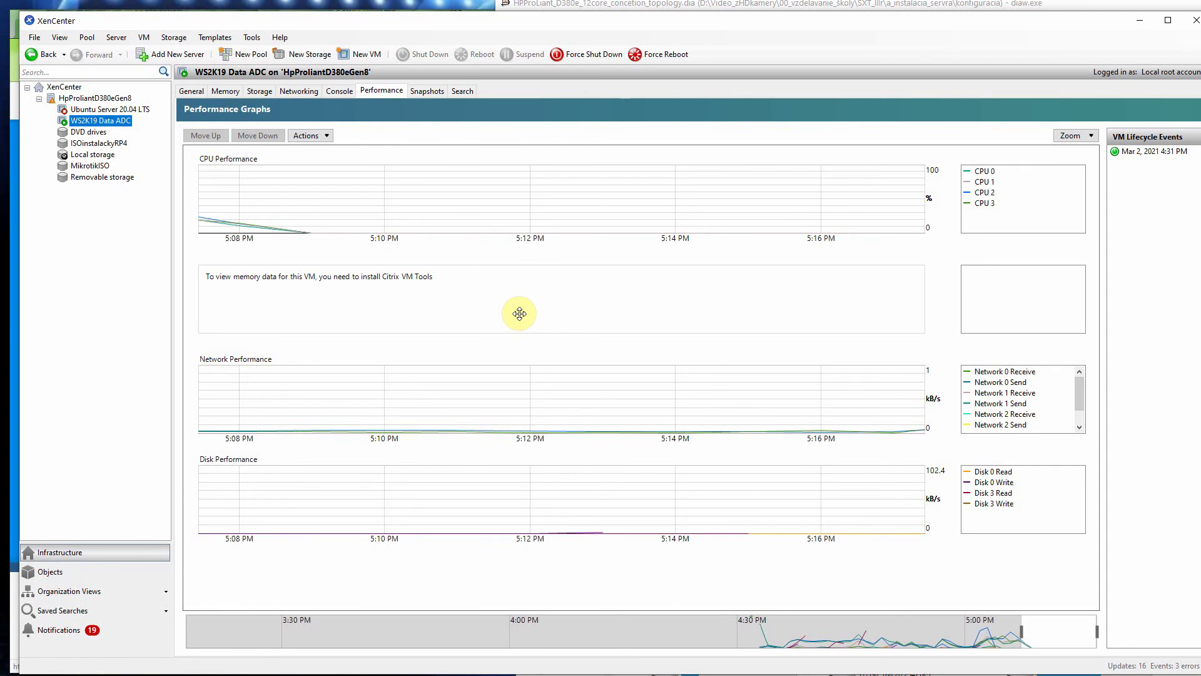
click(338, 91)
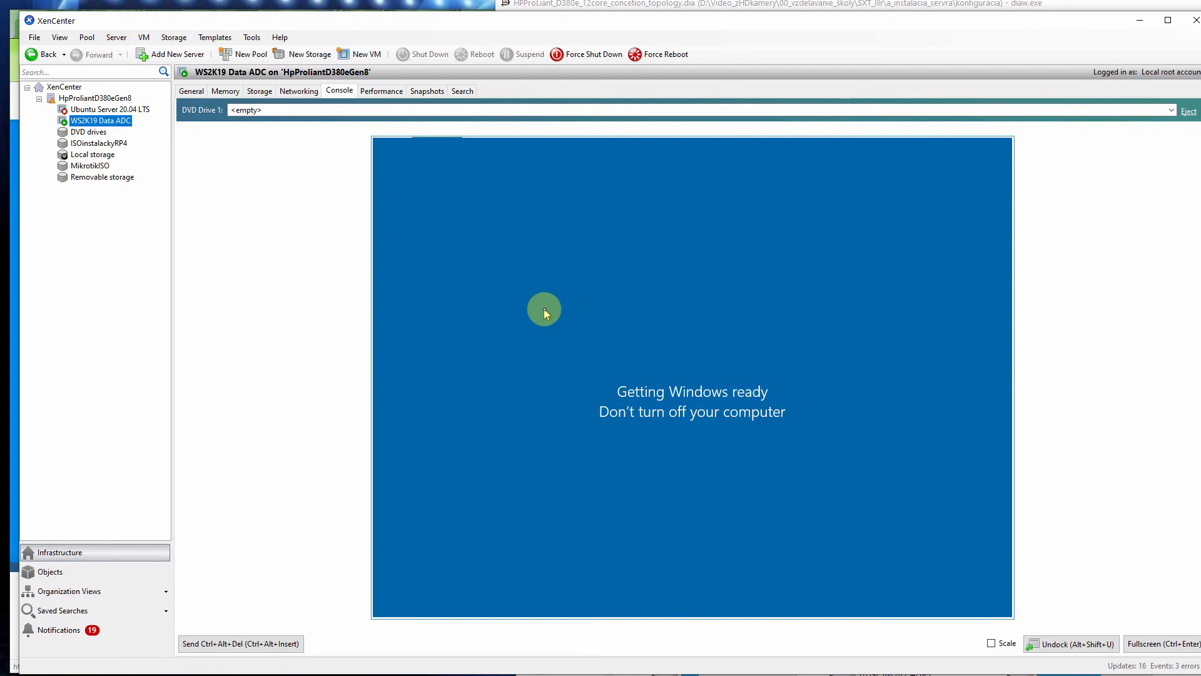
click(428, 91)
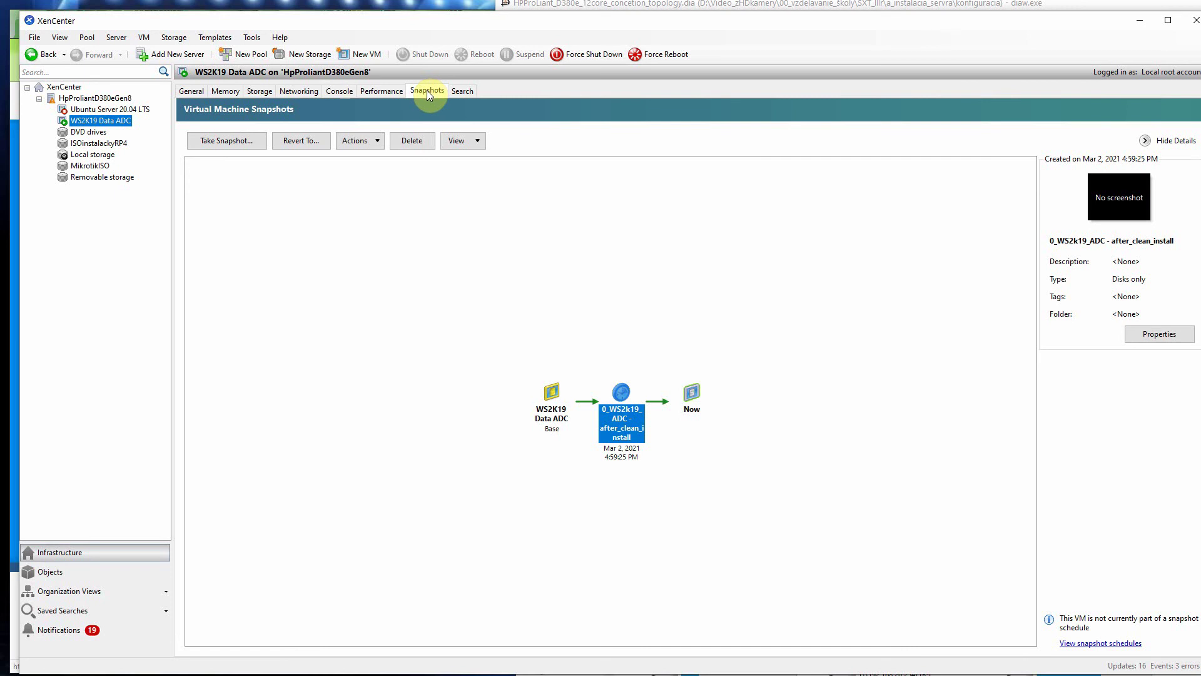
Step: Glance at the Performance and Console views again before returning to Snapshots
click(377, 92)
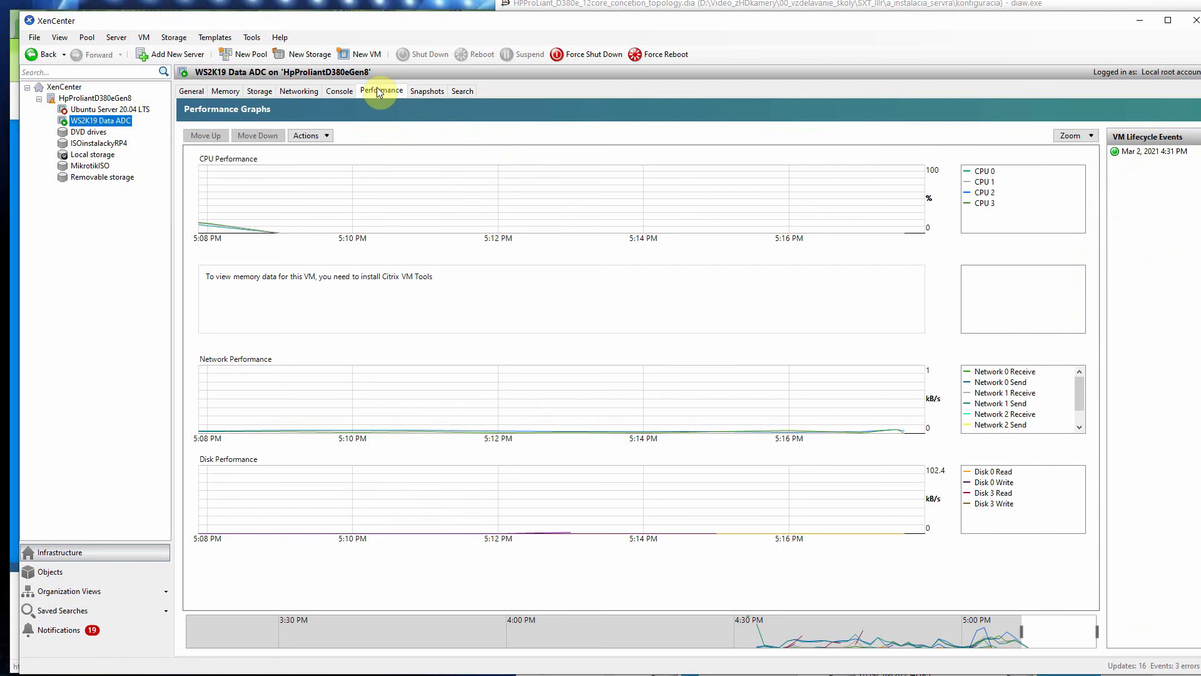
click(340, 91)
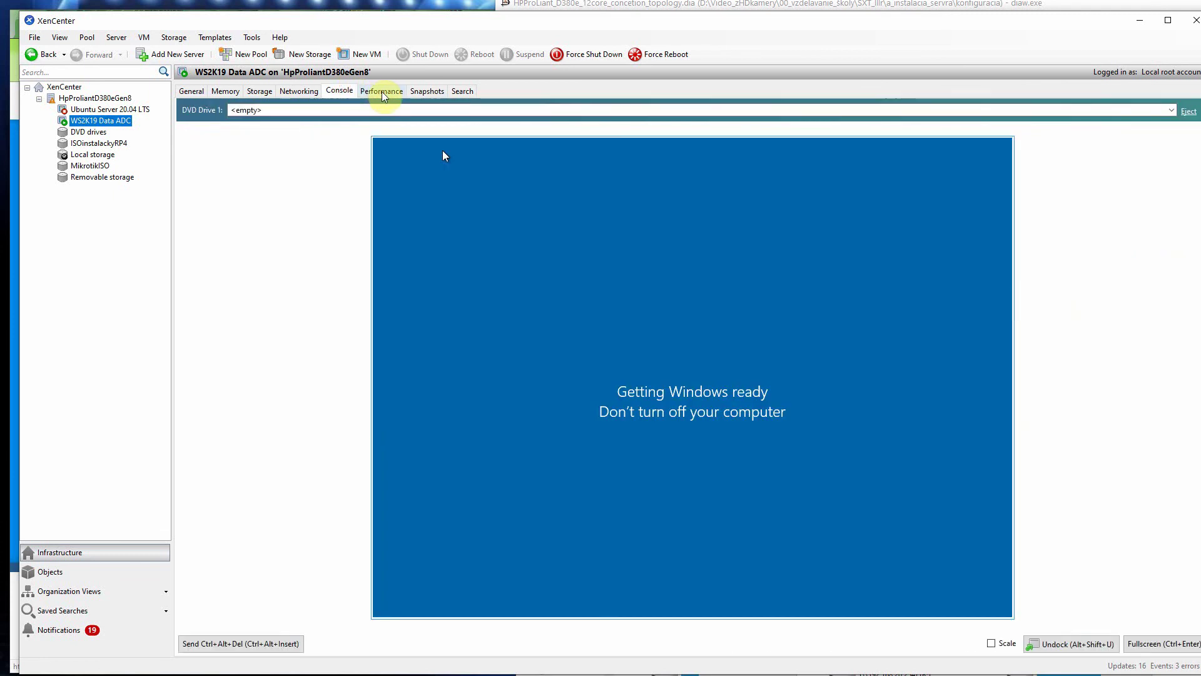
click(382, 92)
click(422, 91)
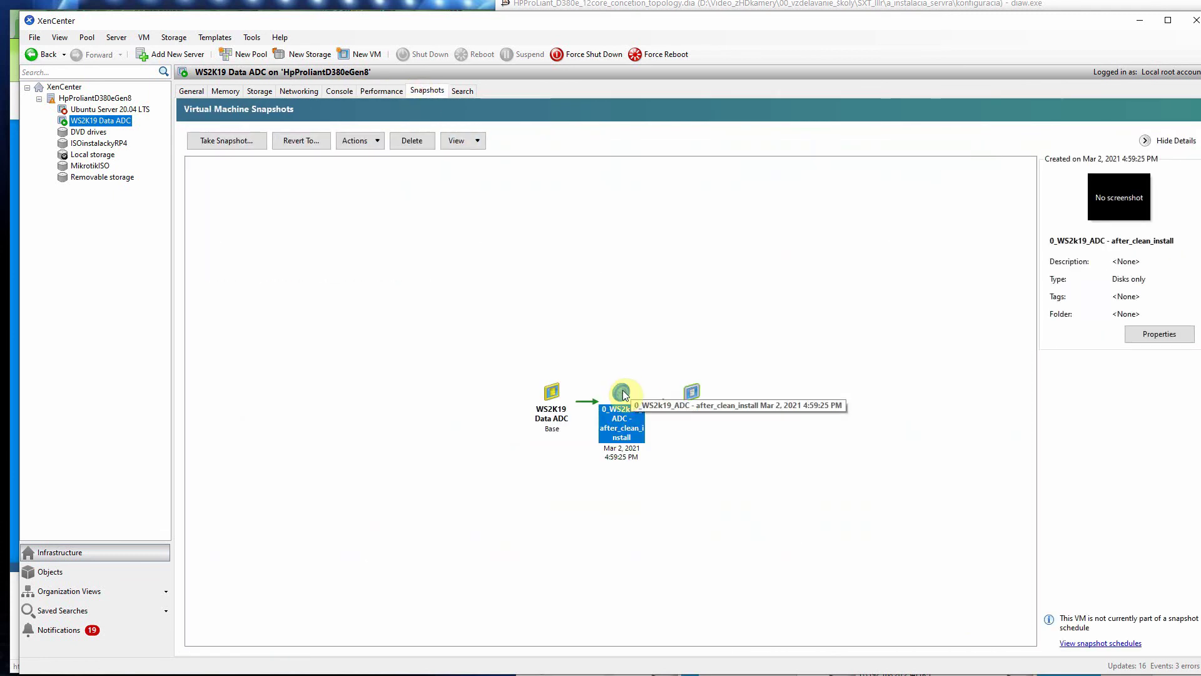
Step: Revert to 0_WS2k19_ADC - after_clean_install, unchecking 'Take a snapshot of the VM's current state'
double_click(623, 393)
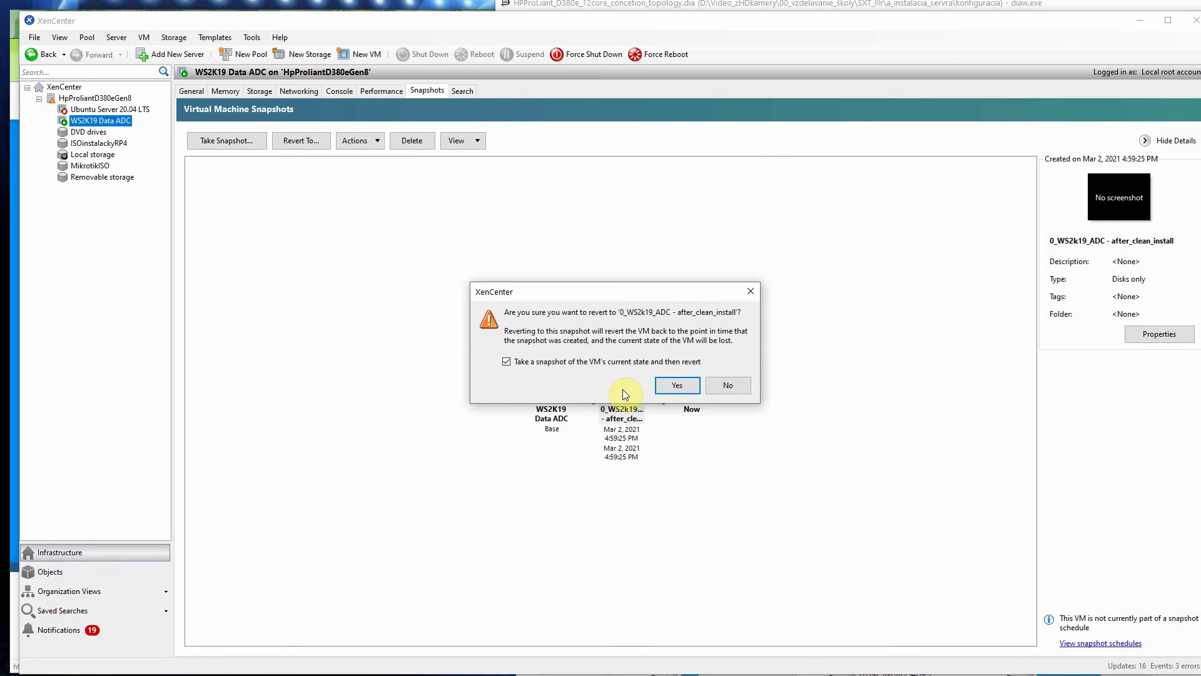
click(674, 386)
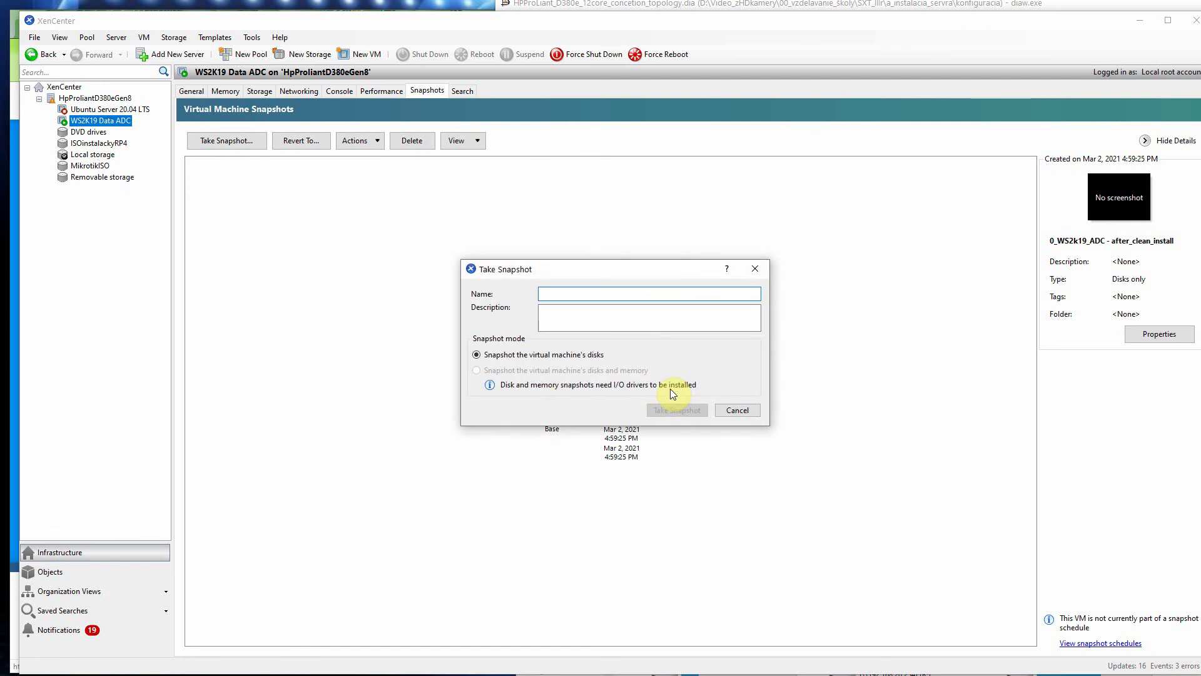
click(755, 269)
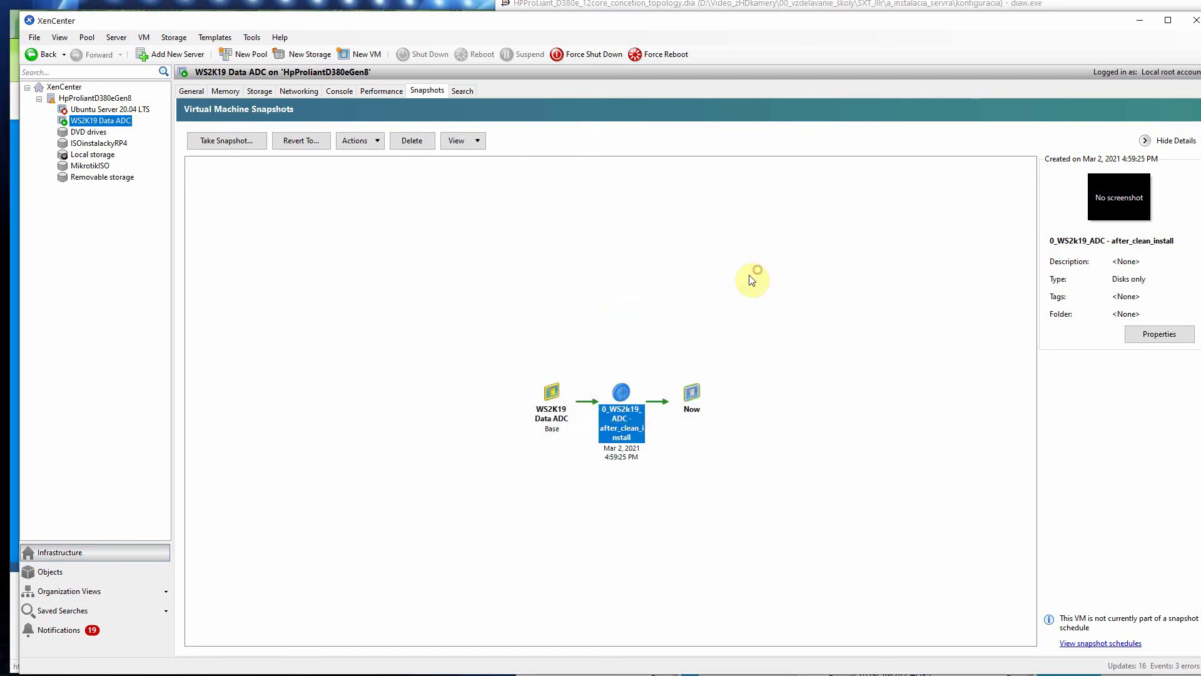
right_click(623, 393)
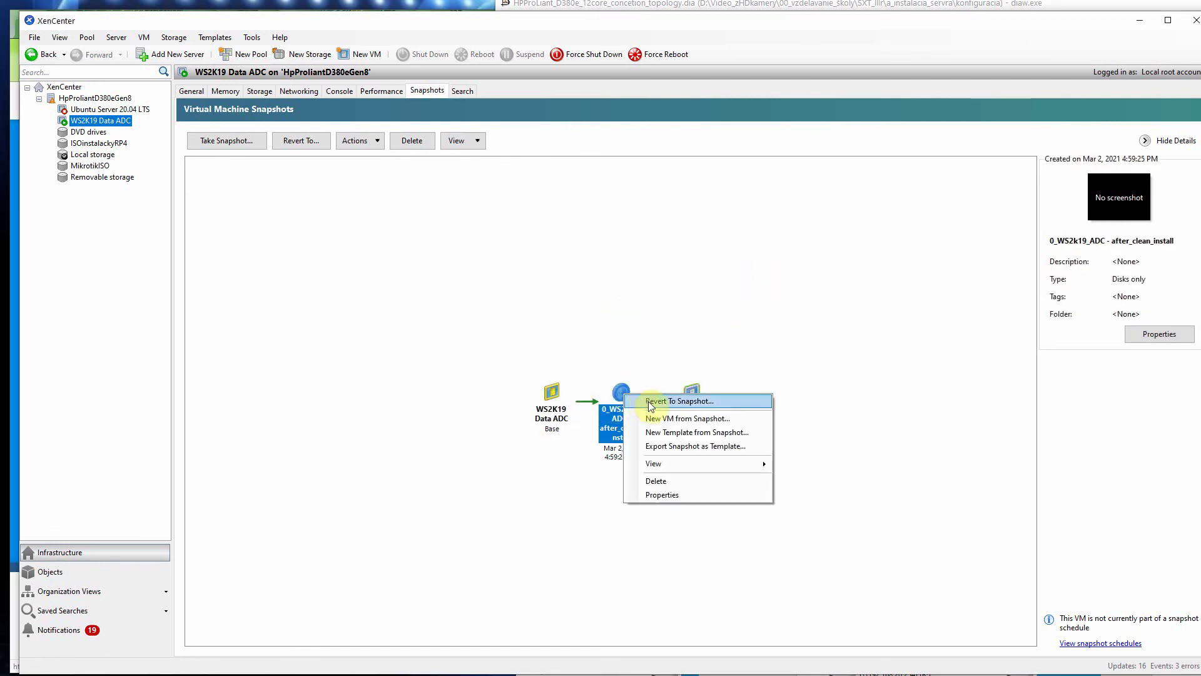
click(648, 401)
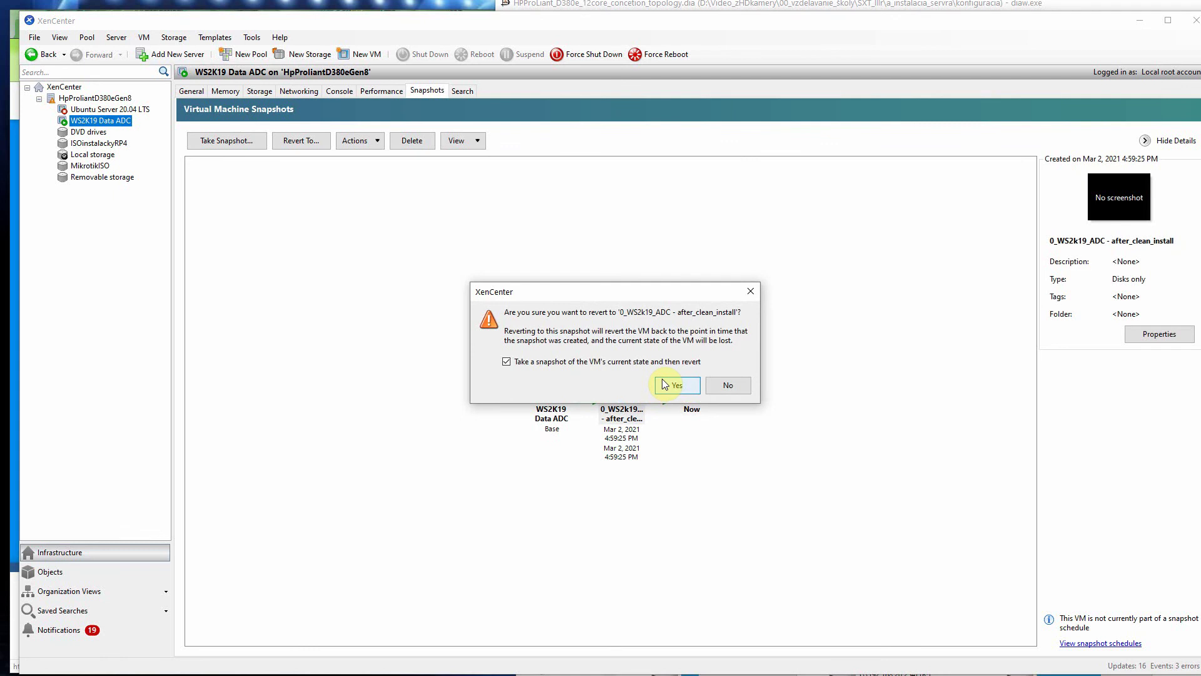
click(507, 362)
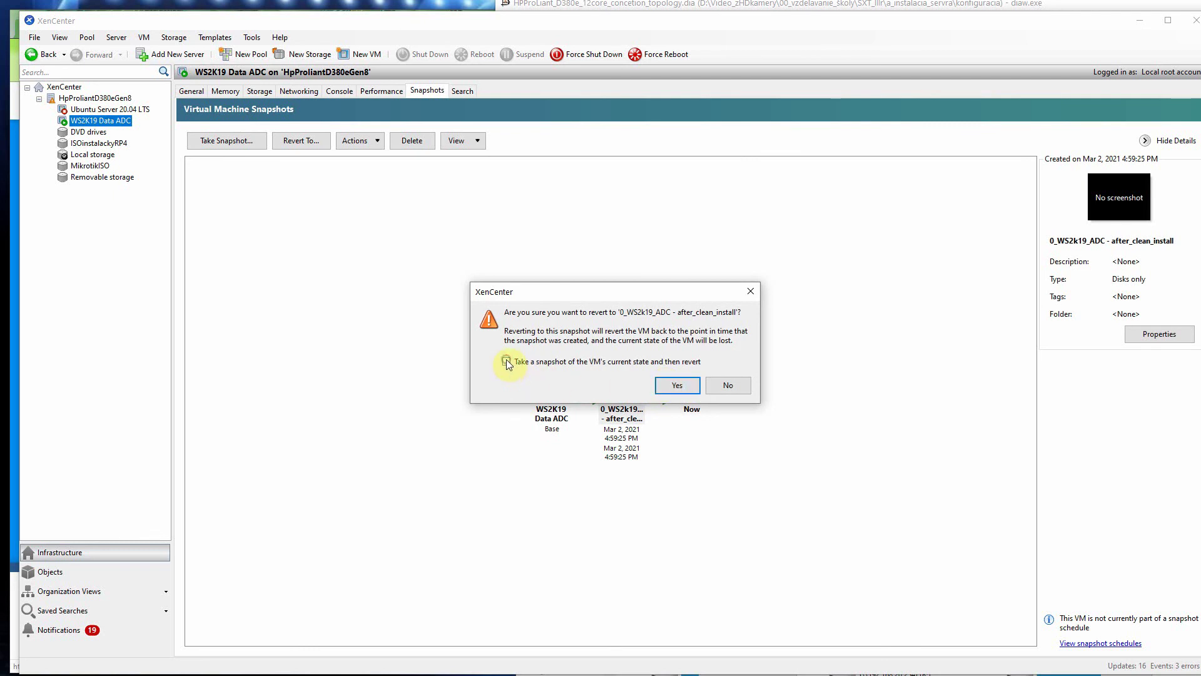
Step: Confirm the after_clean_install revert and watch the VM boot to the lock screen
click(665, 386)
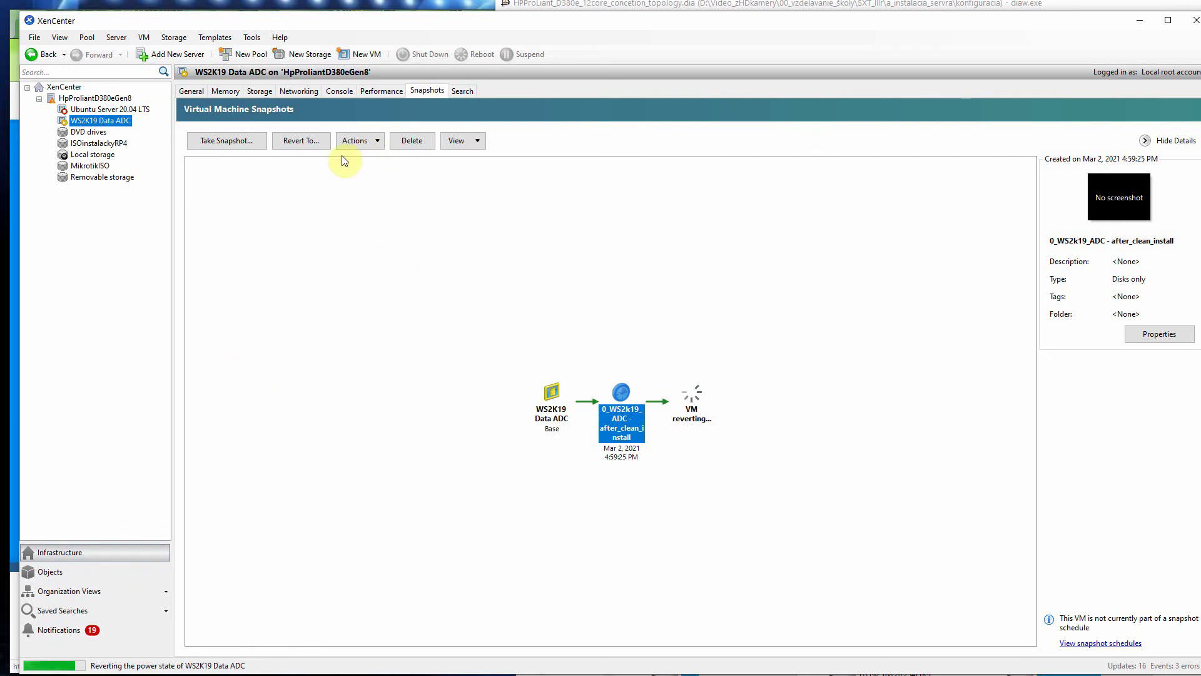
click(347, 94)
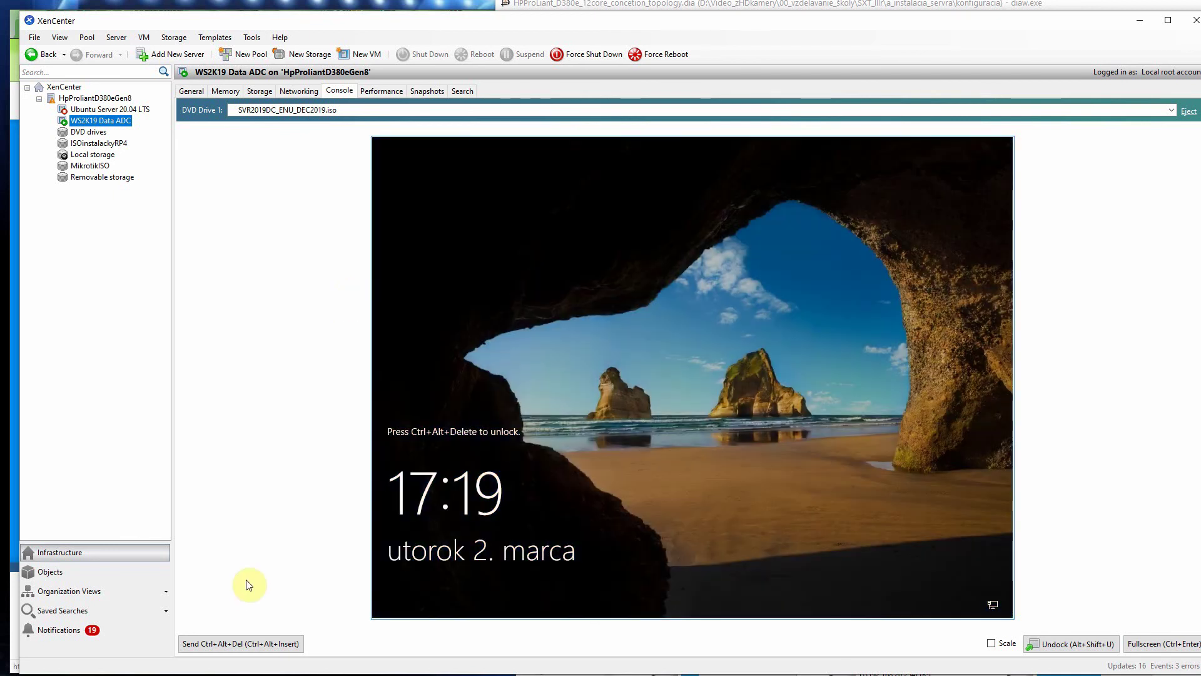
Step: Send Ctrl+Alt+Del and sign in as Administrator with the account password
click(247, 645)
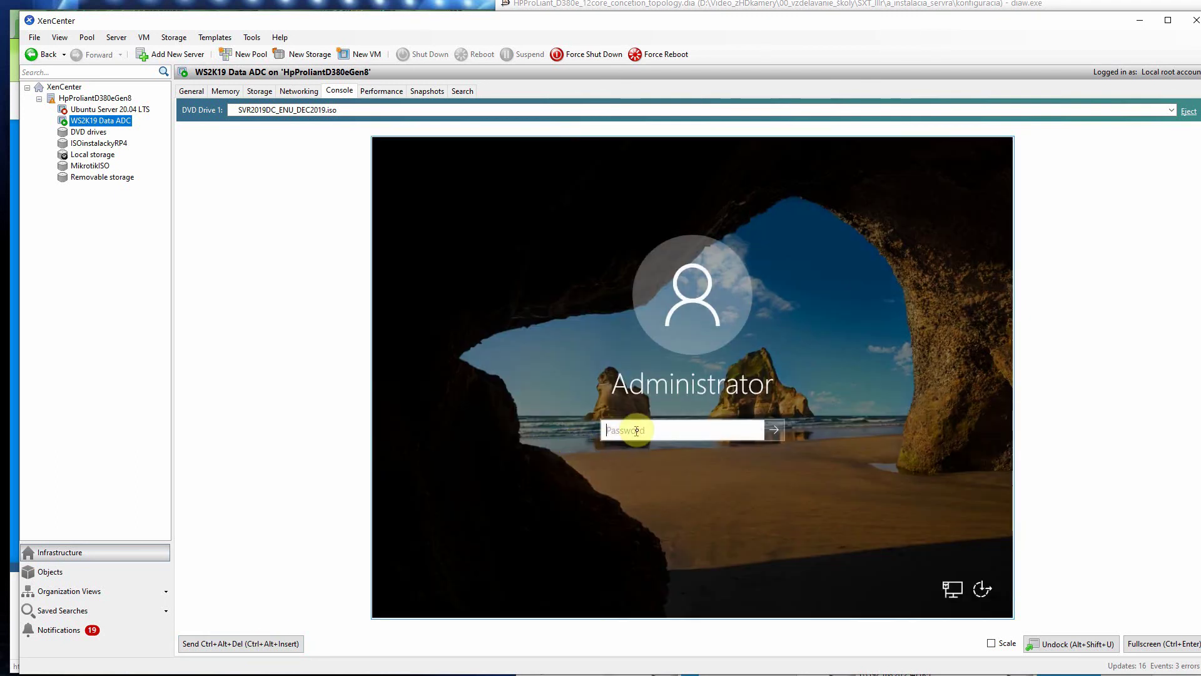
click(636, 430)
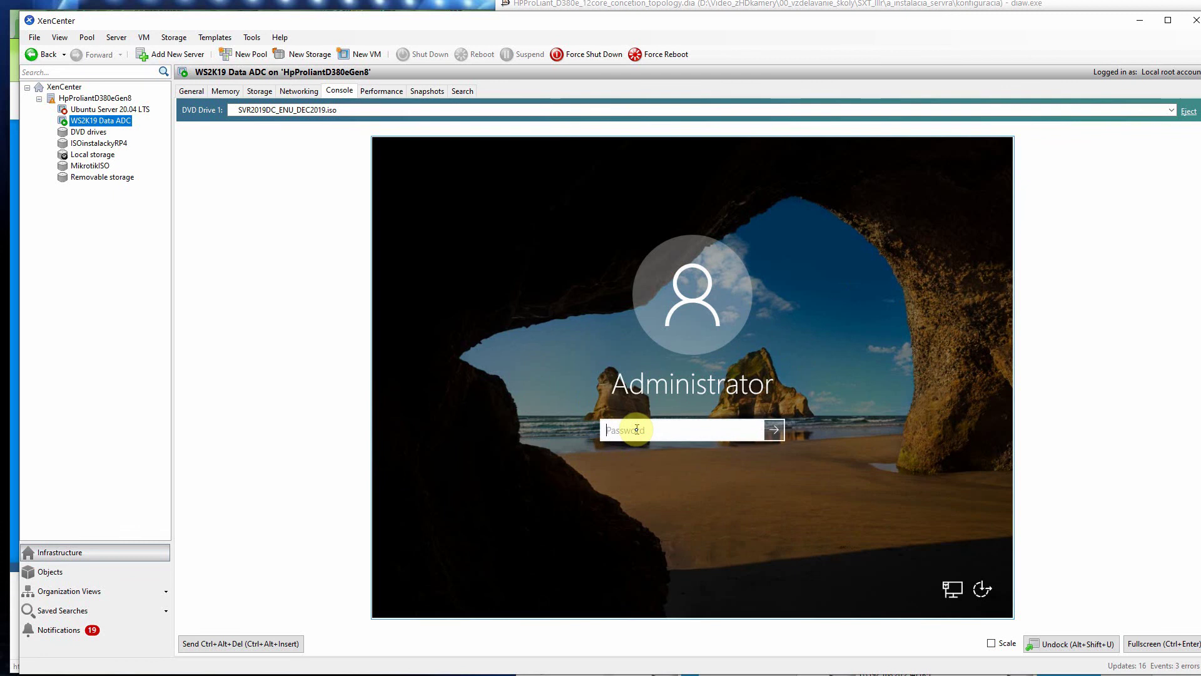
text(******)
key(BackSpace)
key(BackSpace)
key(BackSpace)
text(****)
key(Return)
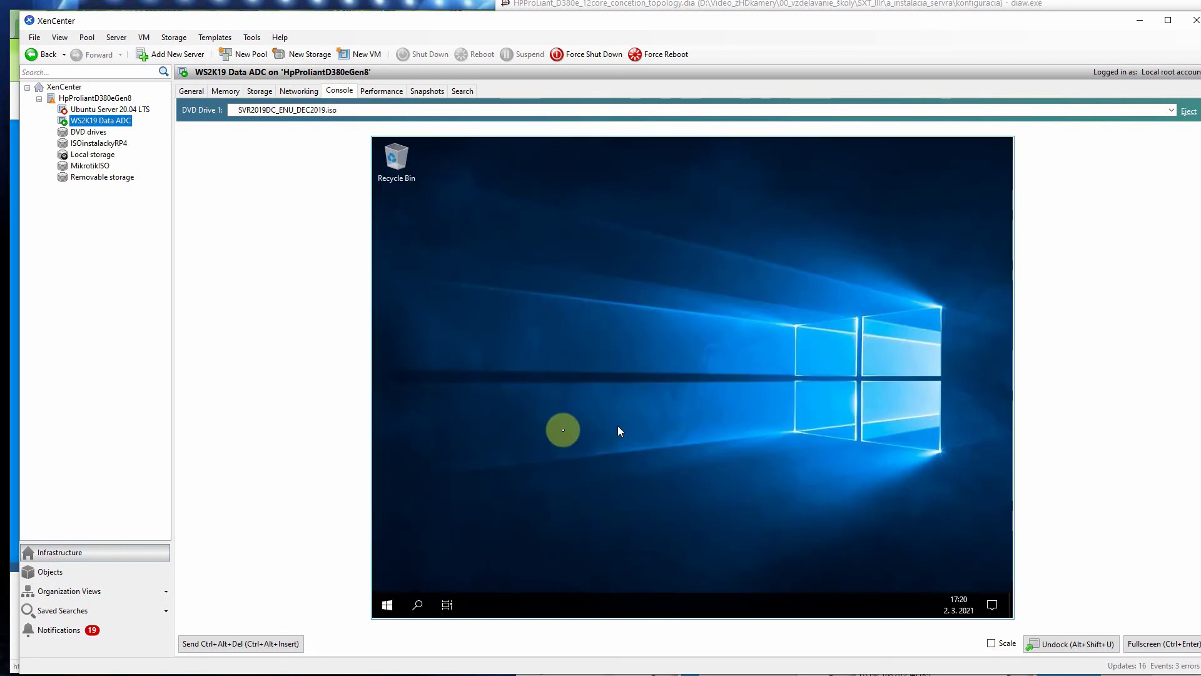
Step: Move the Recycle Bin icon to the bottom right of the VM desktop
click(395, 159)
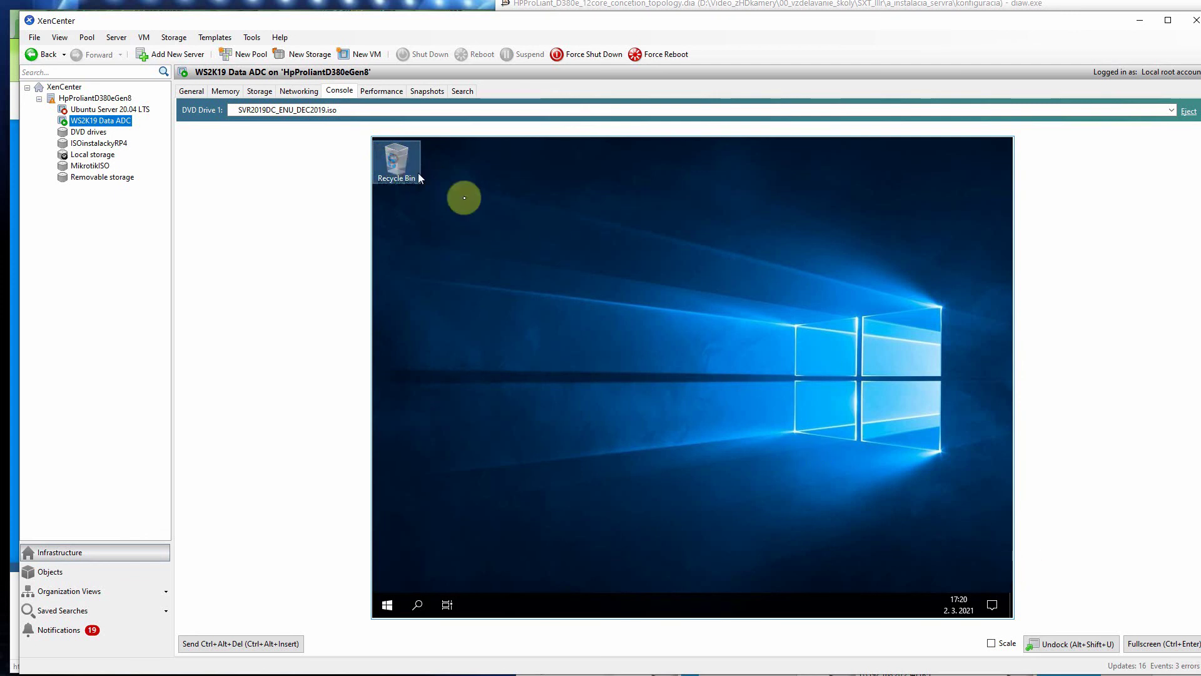
drag(821, 479, 524, 262)
drag(524, 261, 986, 555)
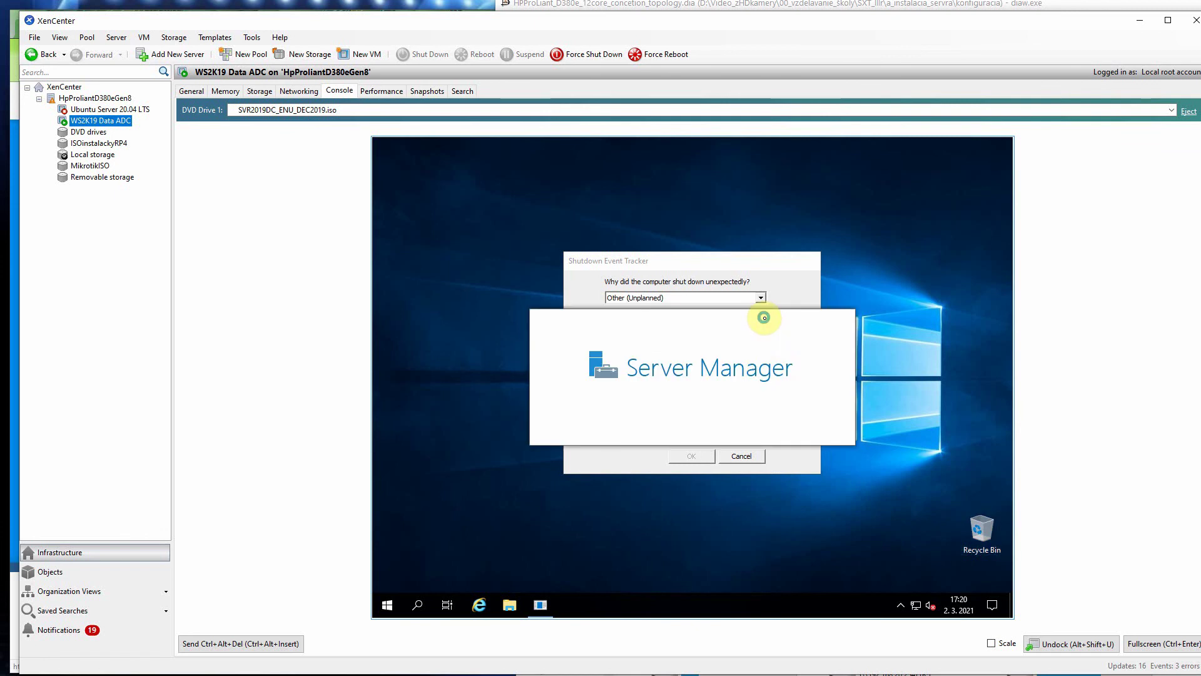
Step: Cancel the Shutdown Event Tracker, close the Admin Center notice, and show Local Server properties
click(789, 299)
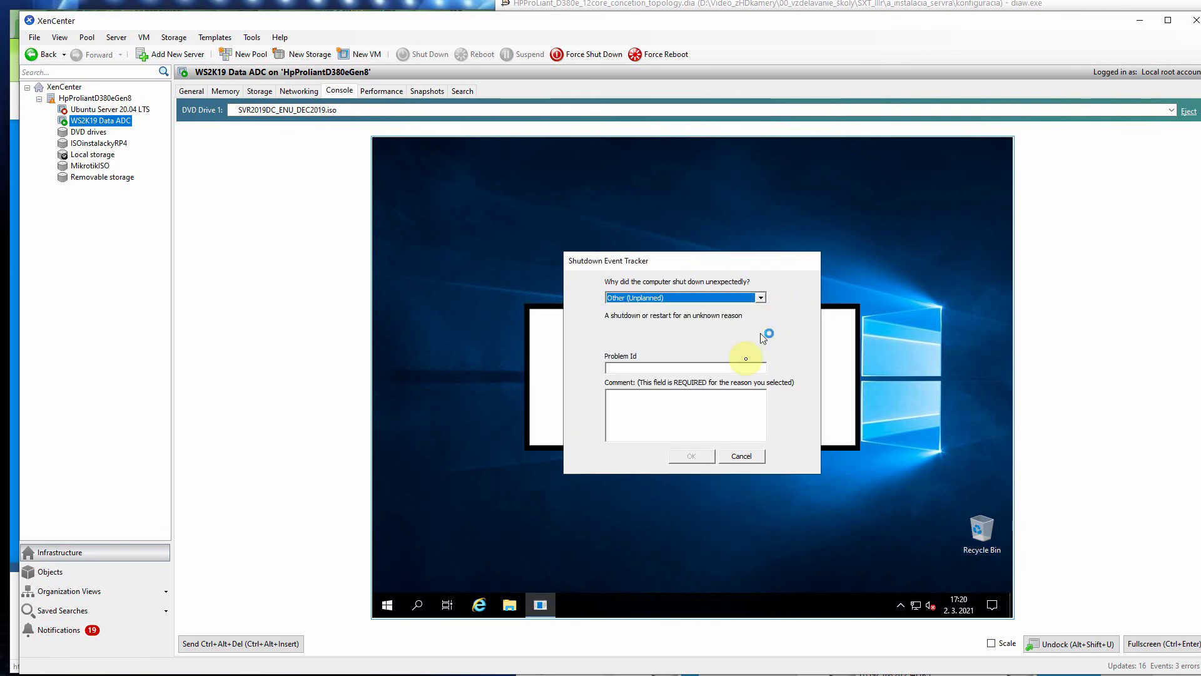
click(741, 456)
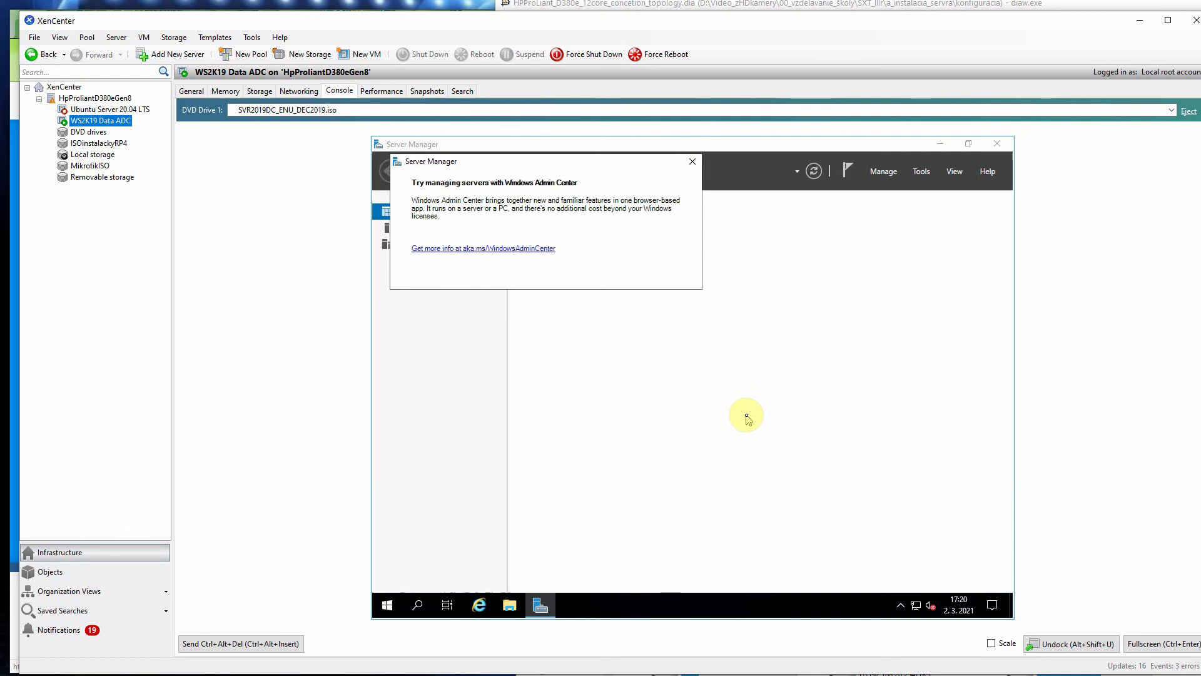
click(692, 162)
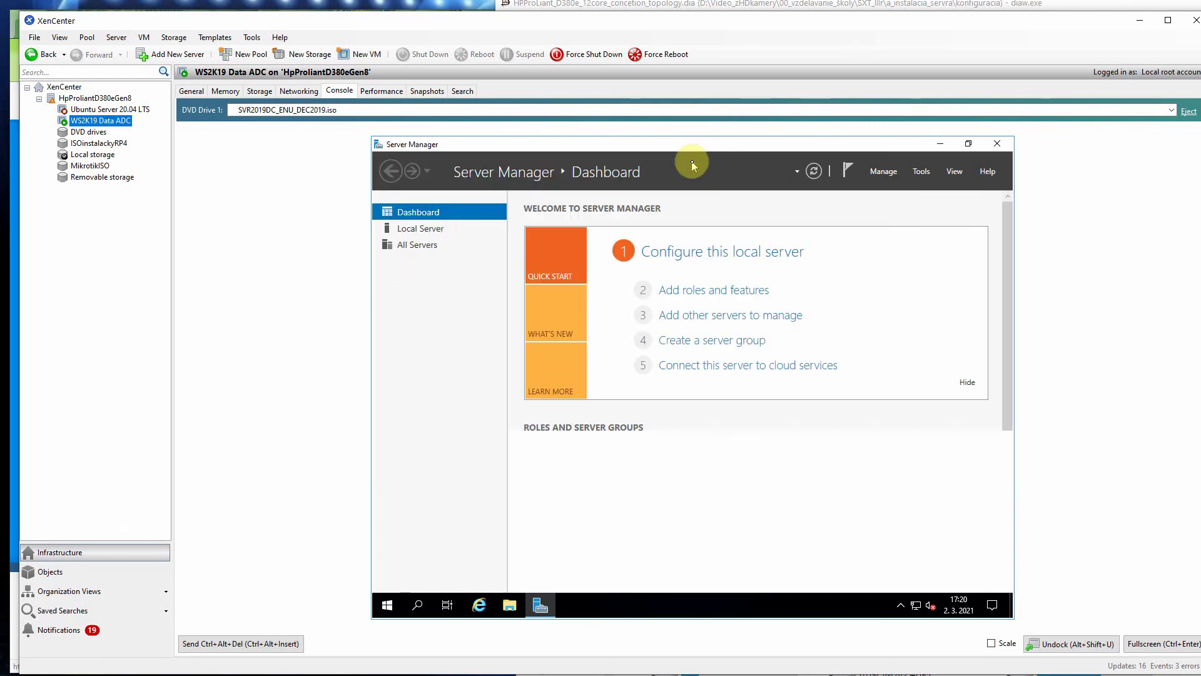
click(429, 229)
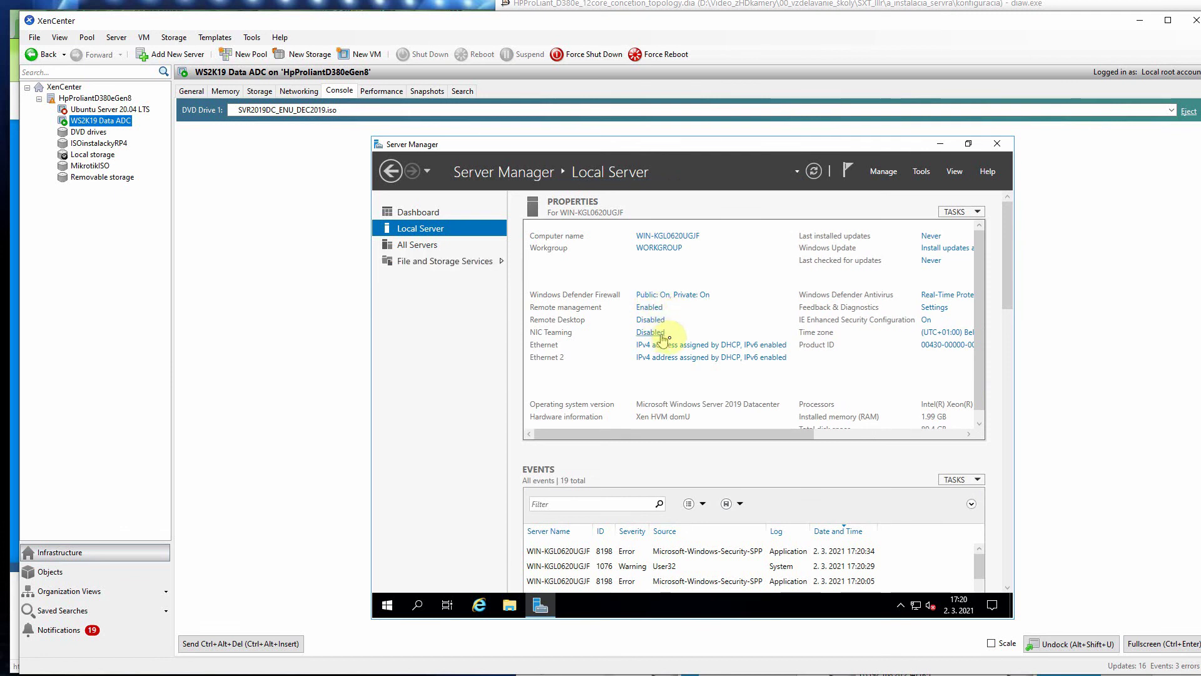
Step: Disable the Ethernet 2 adapter and bring up the Ethernet adapter's properties
click(678, 347)
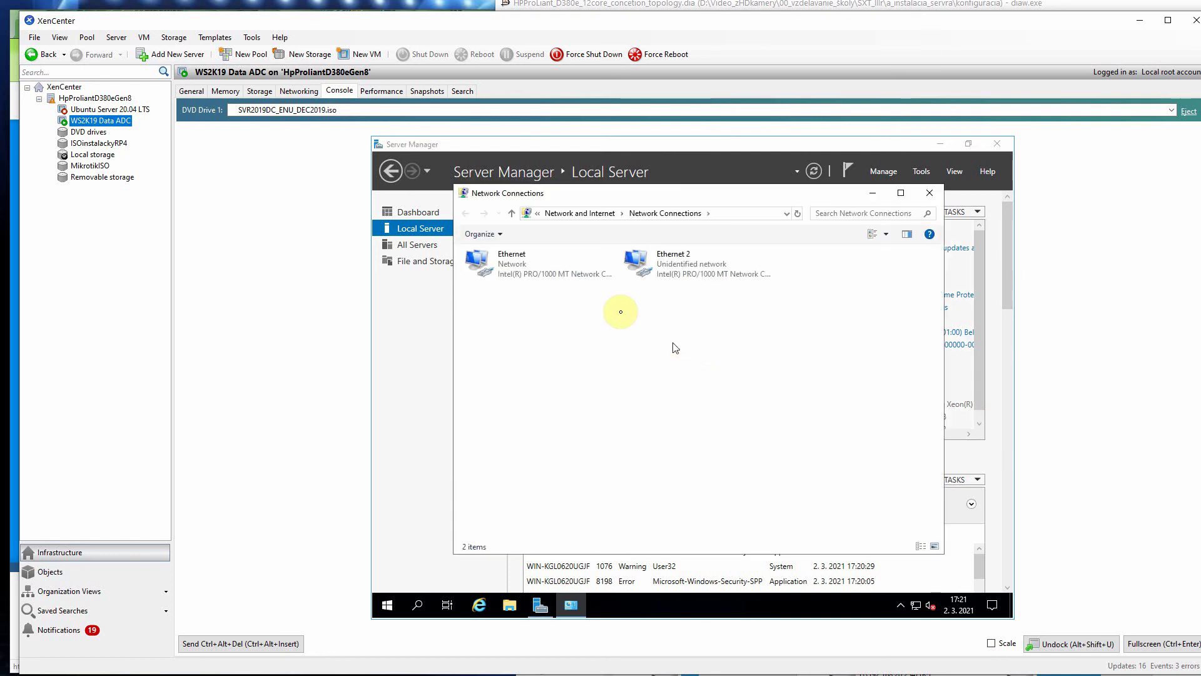
click(651, 266)
right_click(650, 266)
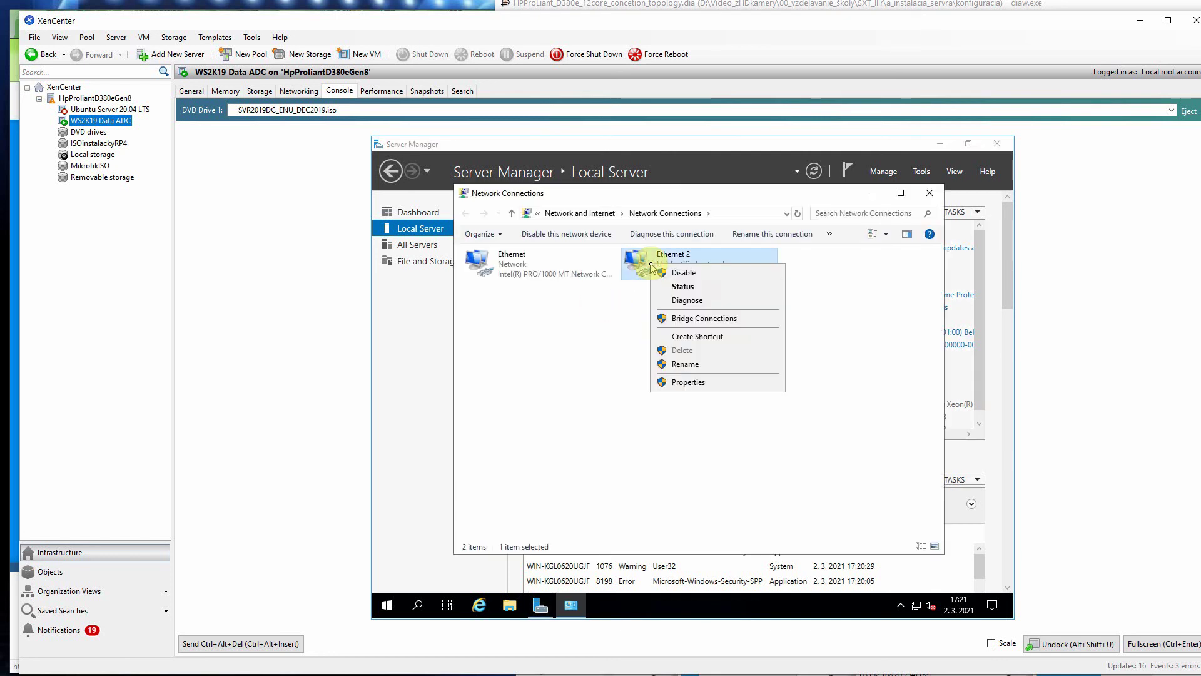
click(684, 272)
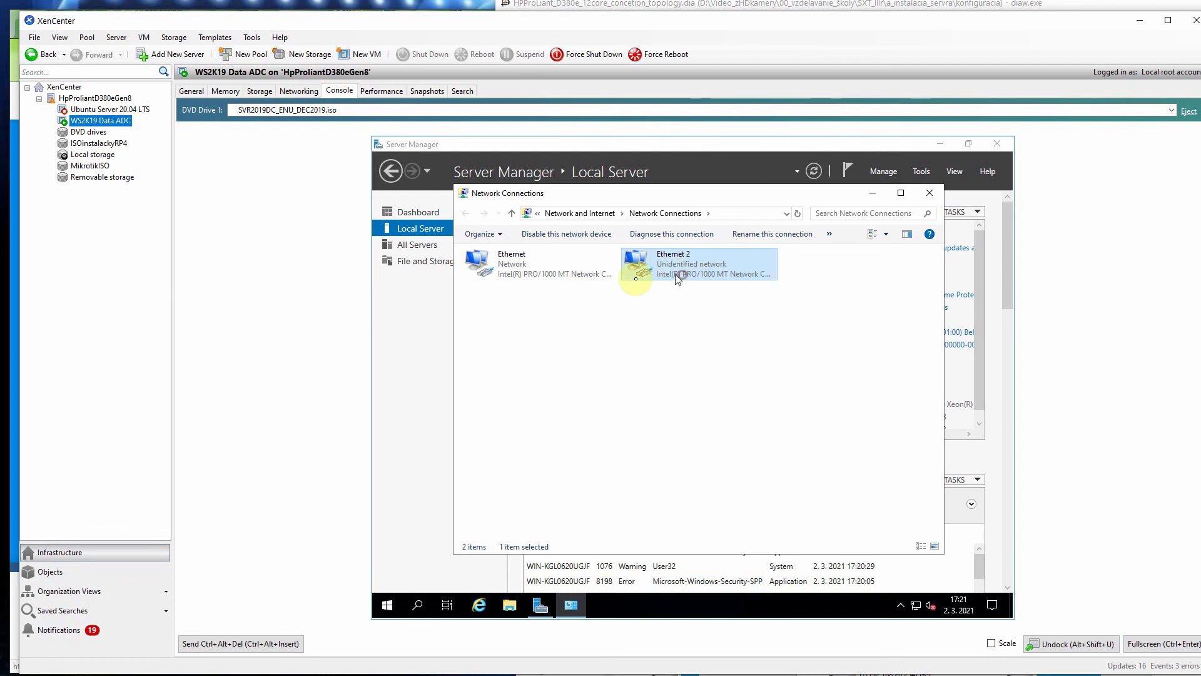
click(516, 266)
double_click(516, 266)
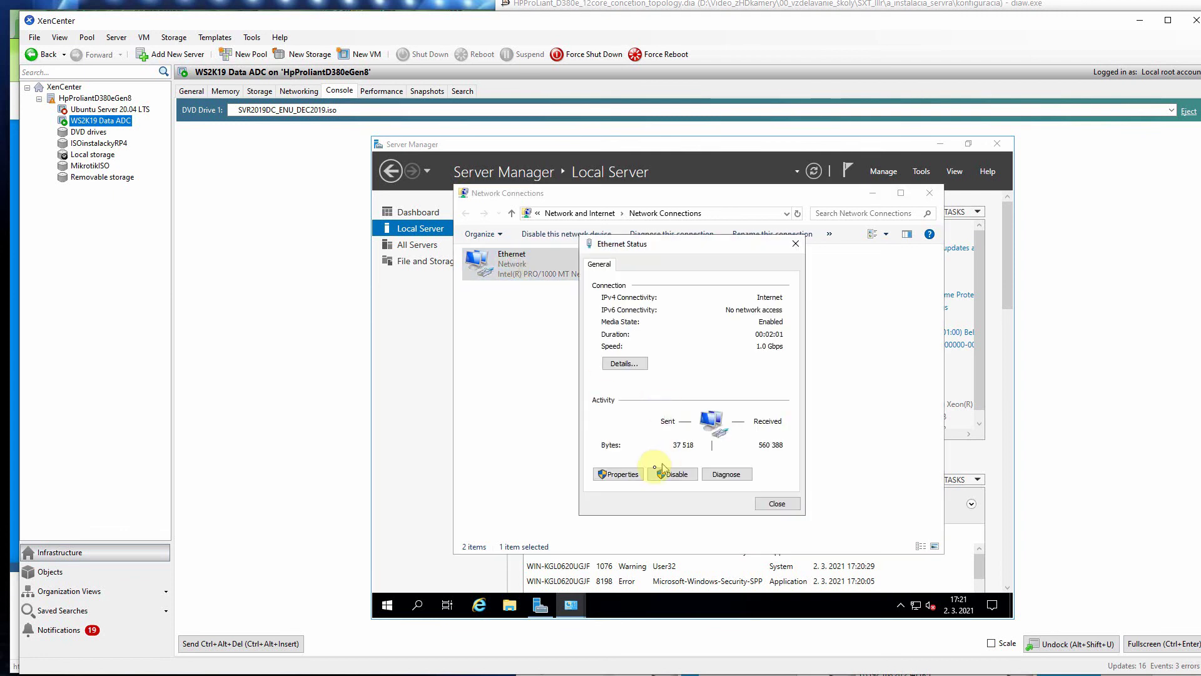
click(620, 474)
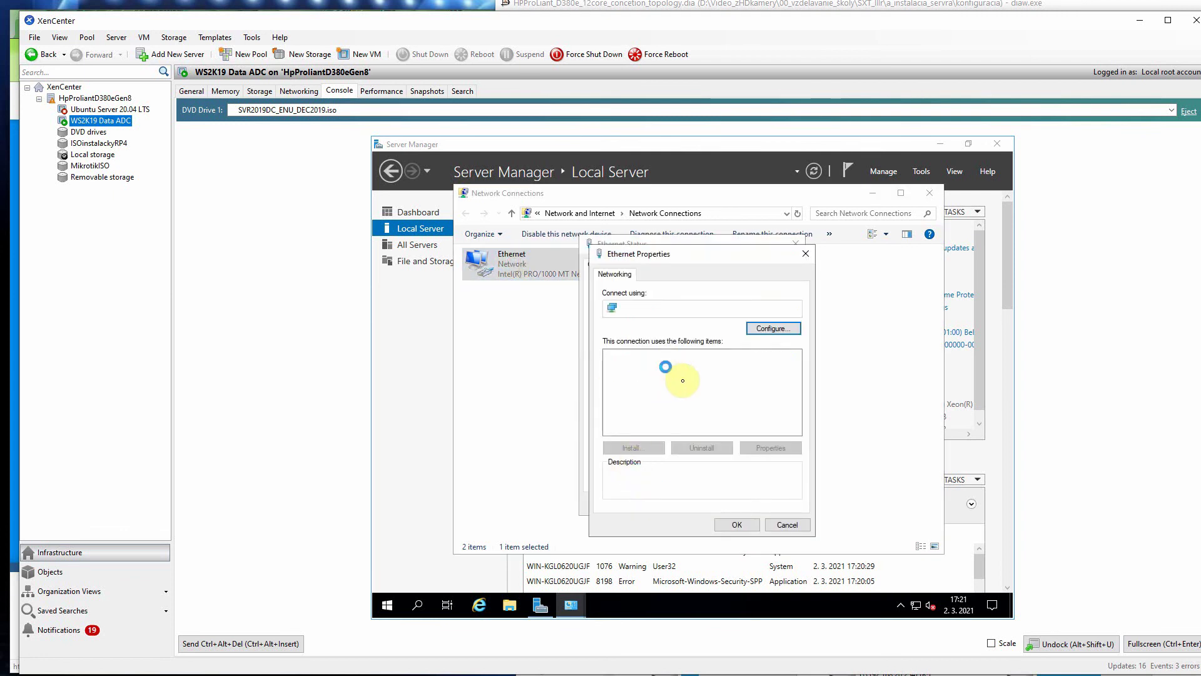
Step: Give Ethernet static IPv4 192.168.1.20, mask 255.255.255.0, gateway 192.168.1.1
double_click(693, 387)
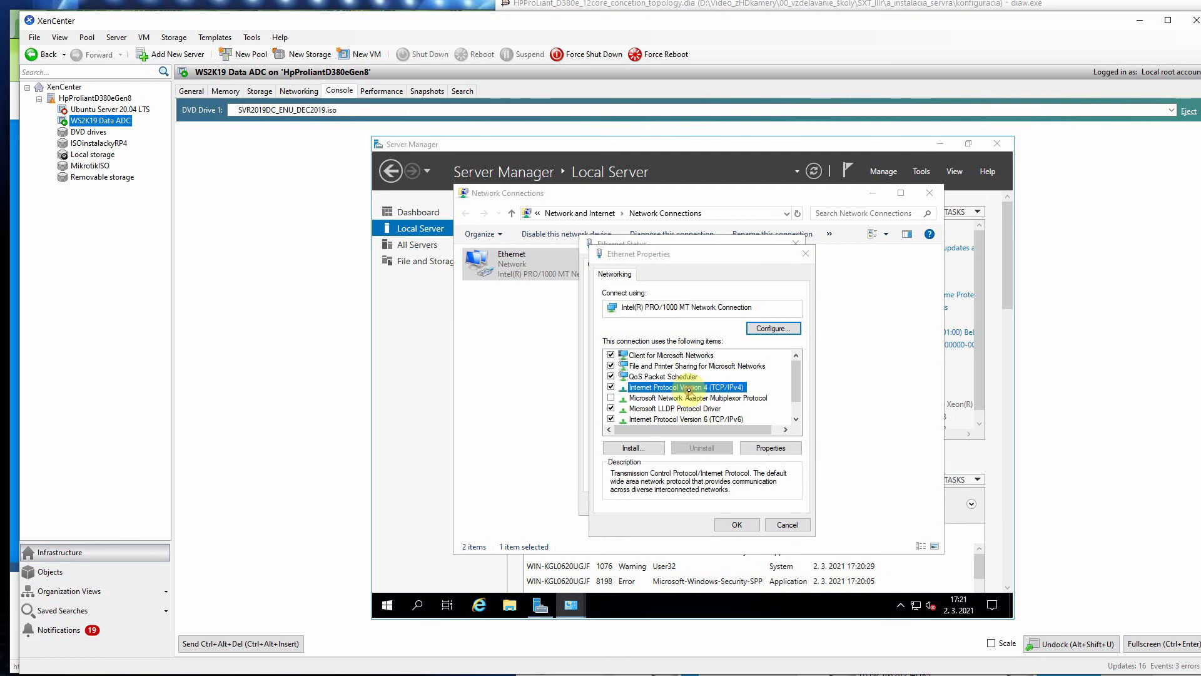
click(633, 392)
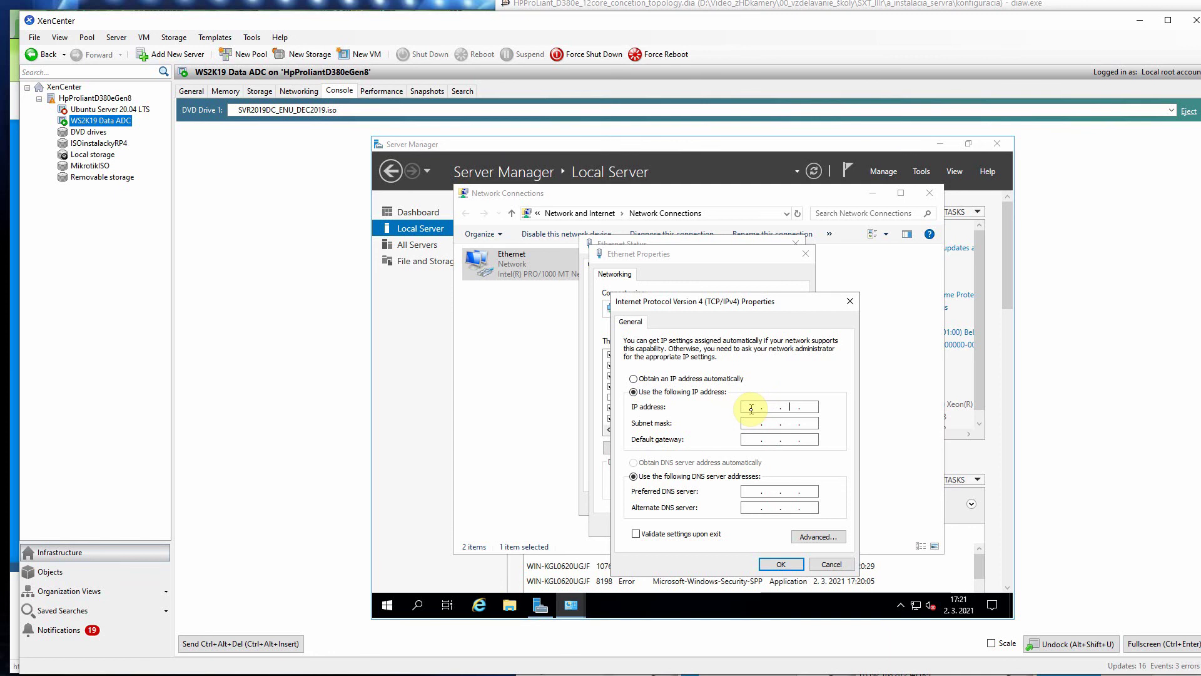
click(751, 408)
text(192.168.120)
key(Tab)
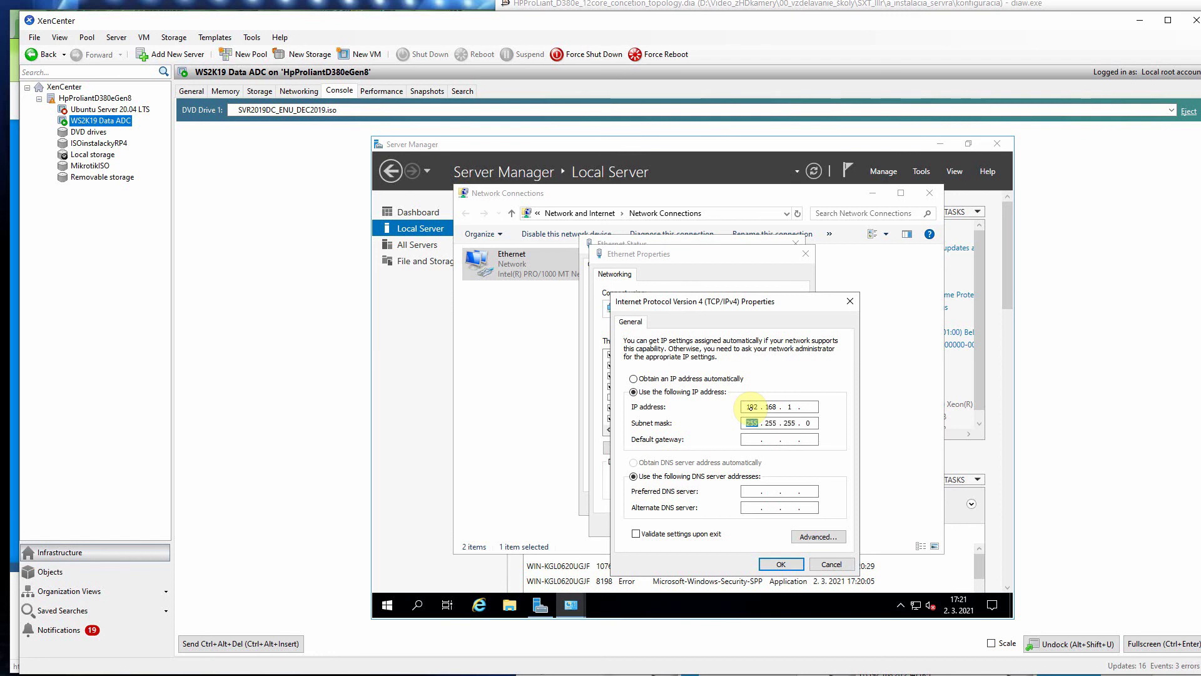
click(813, 407)
text(2)
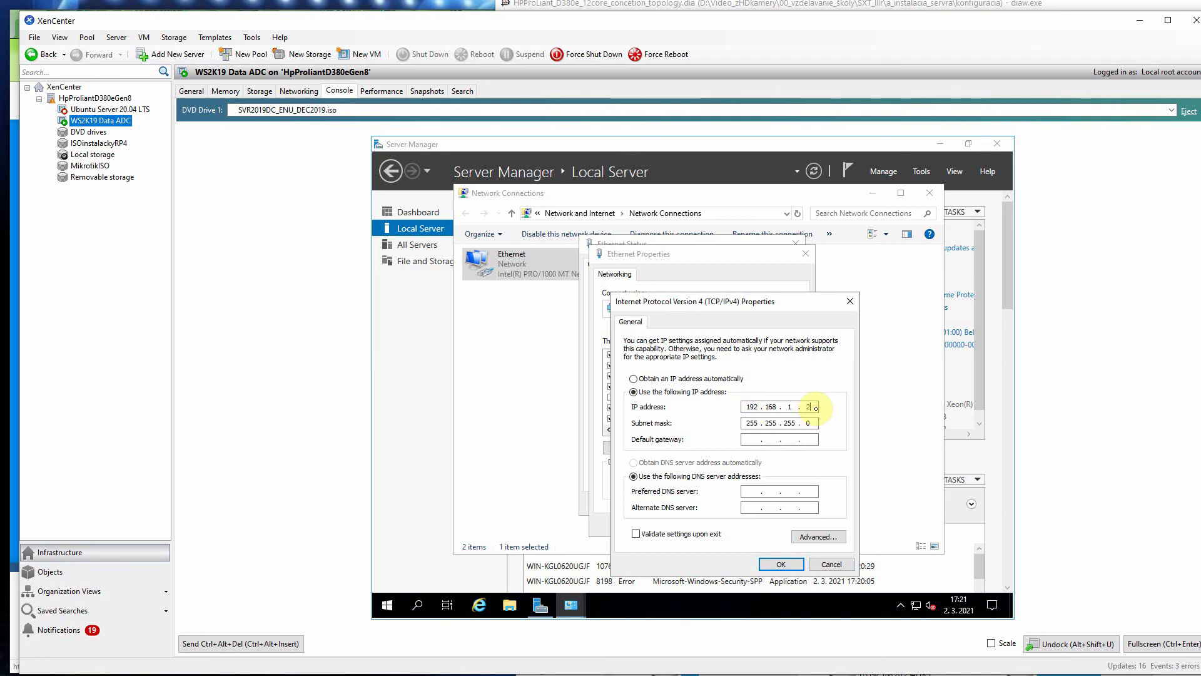
text(0)
click(748, 440)
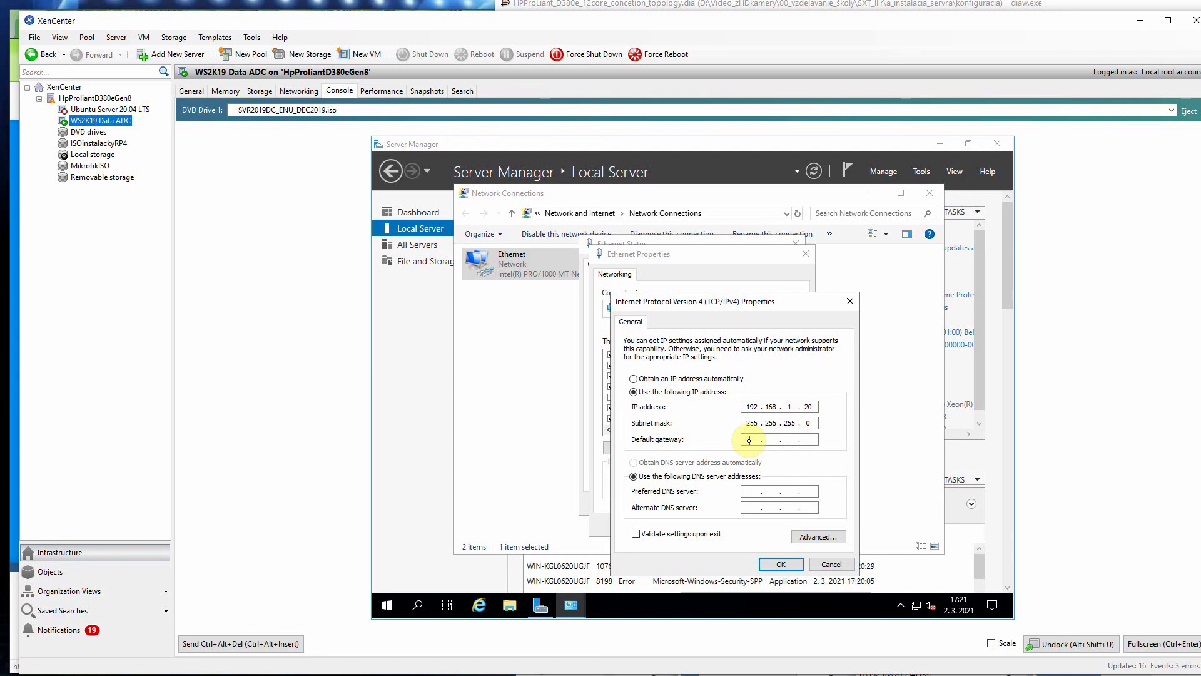
text(192.168.)
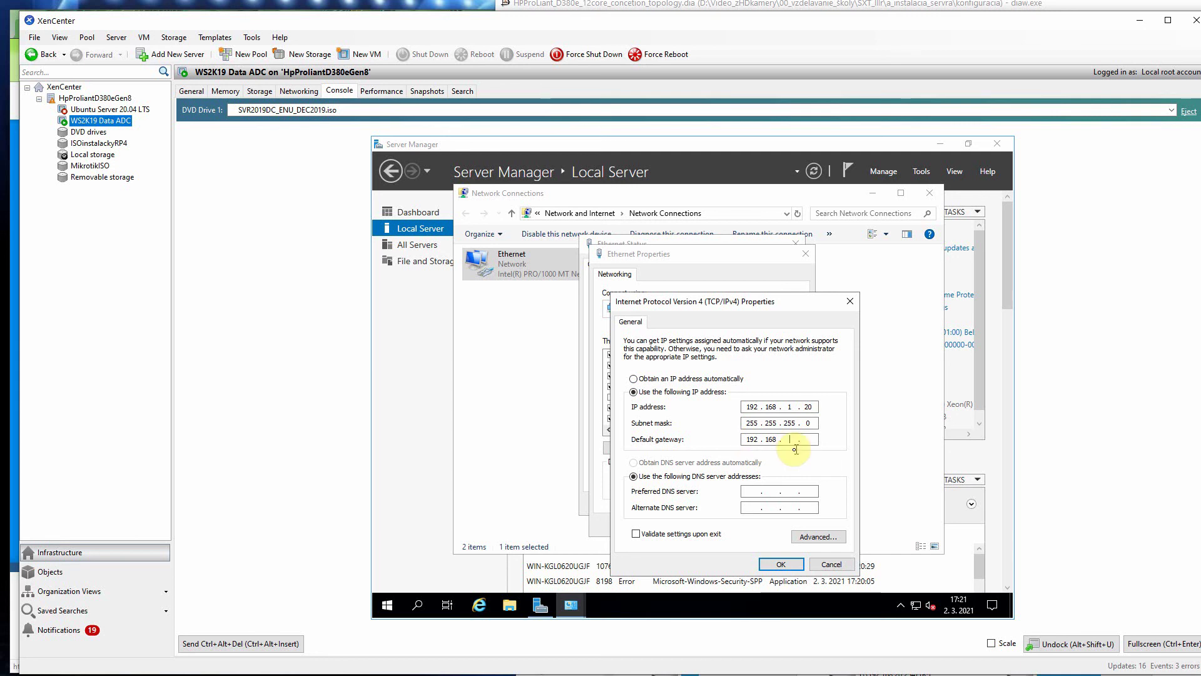
text(1)
text(.01)
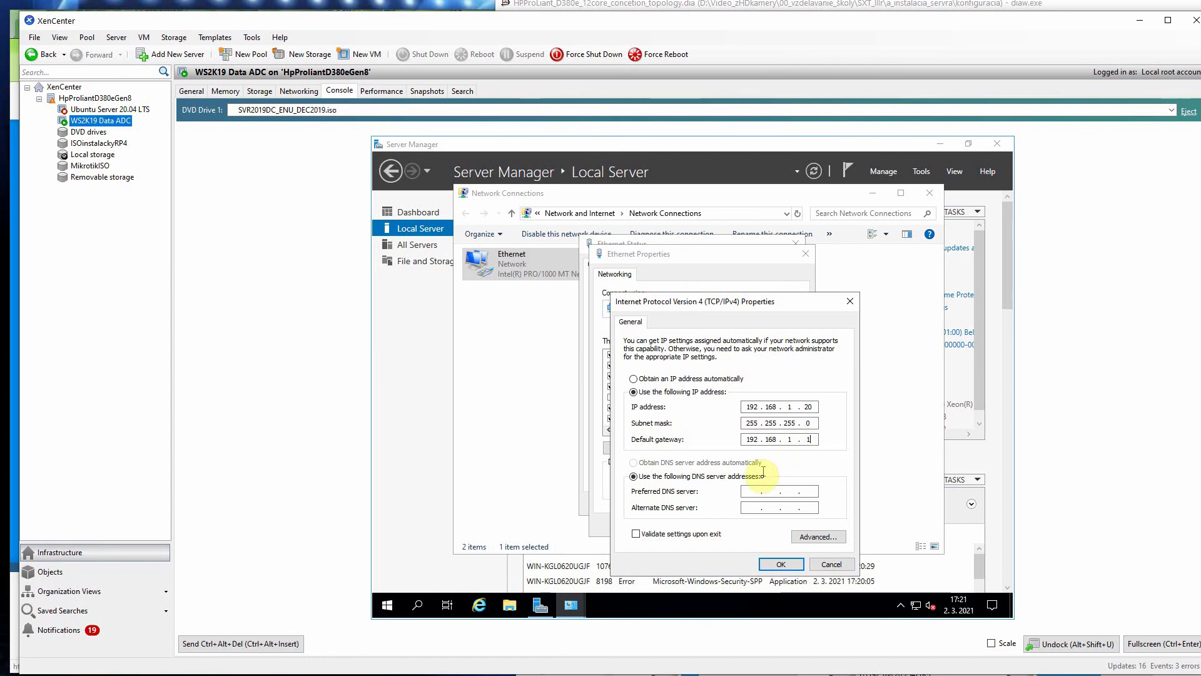
Step: Set DNS servers 192.168.1.20 and 192.168.1.1, then save and close the network windows
click(745, 491)
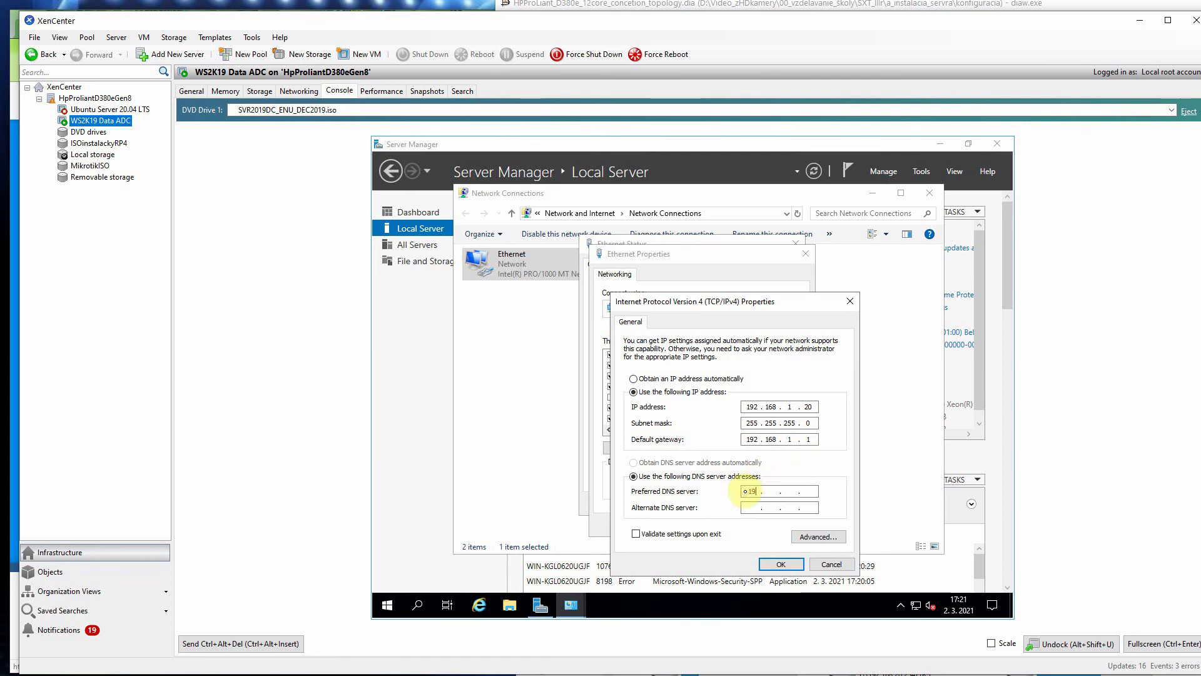
text(192 . 168)
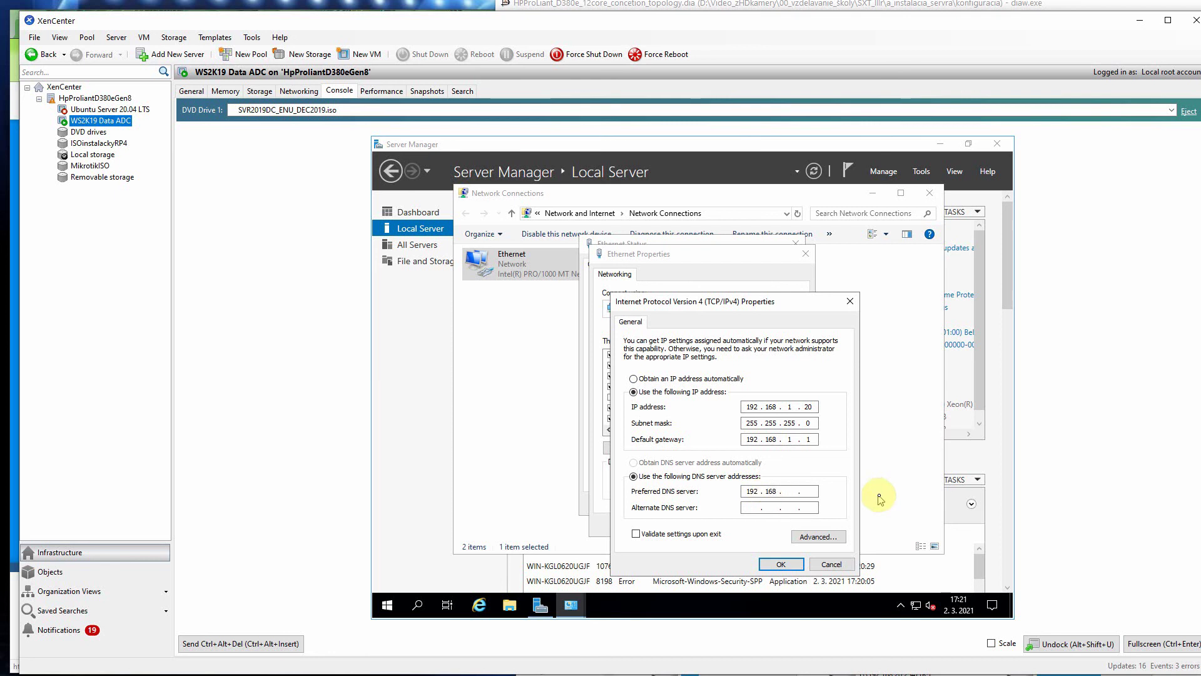
text( . )
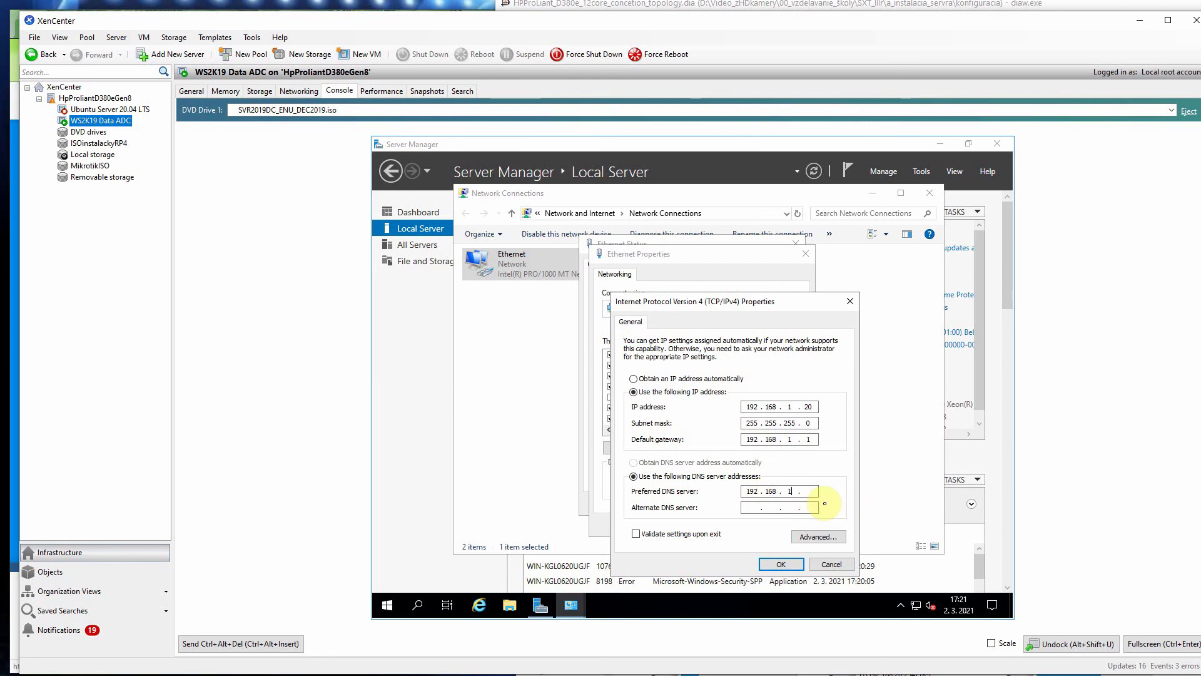
text(1 . )
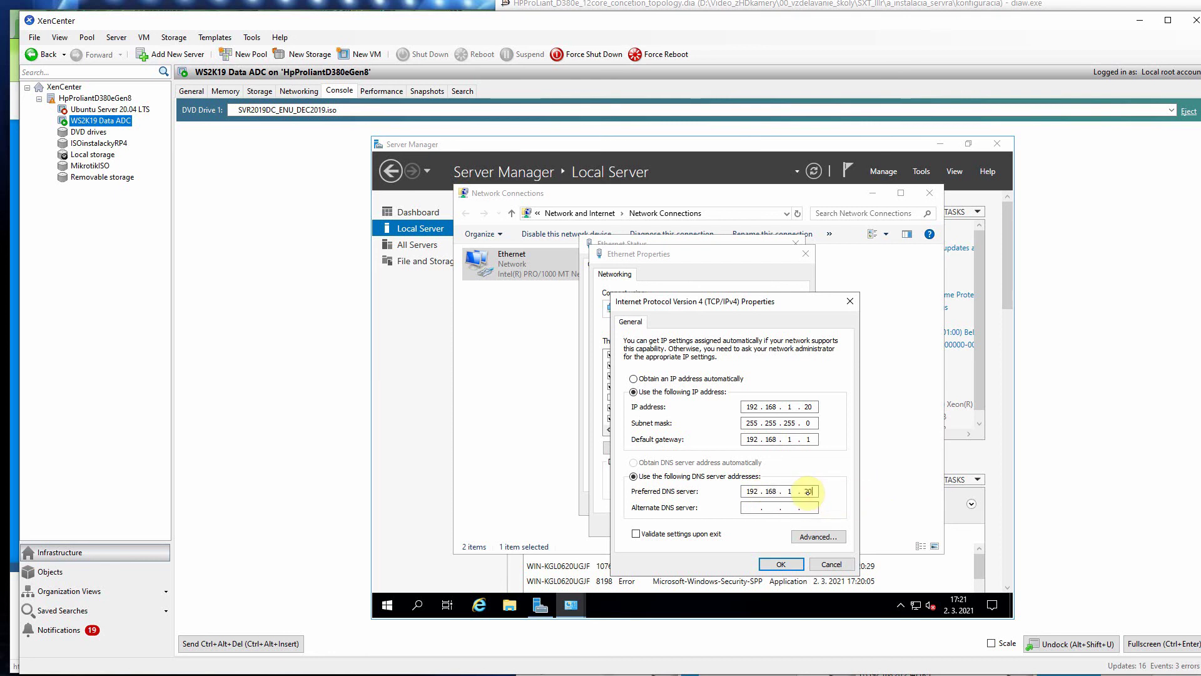
text(20)
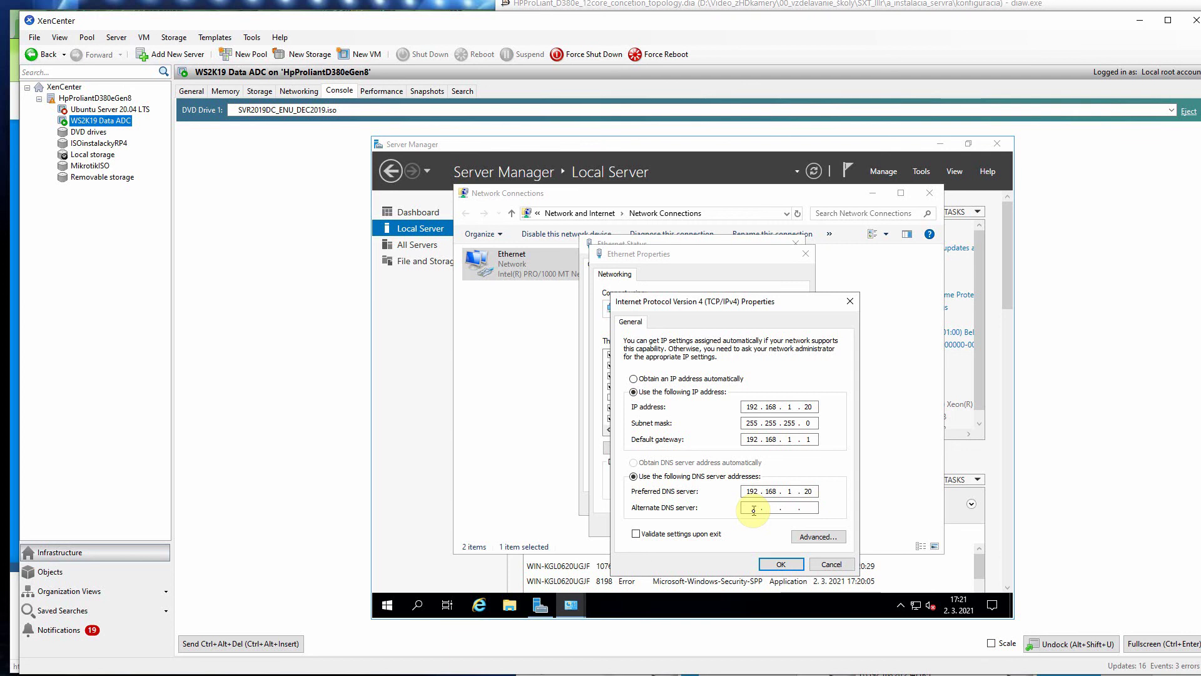
click(753, 510)
text(192 . )
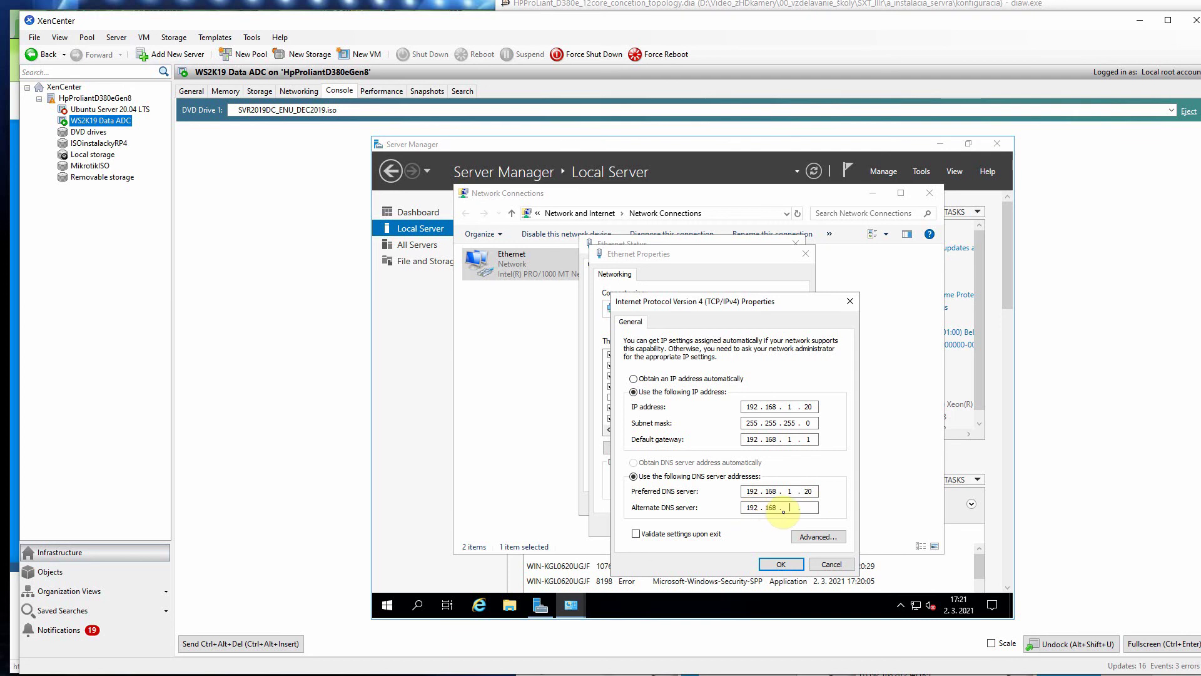
text(168 . 1)
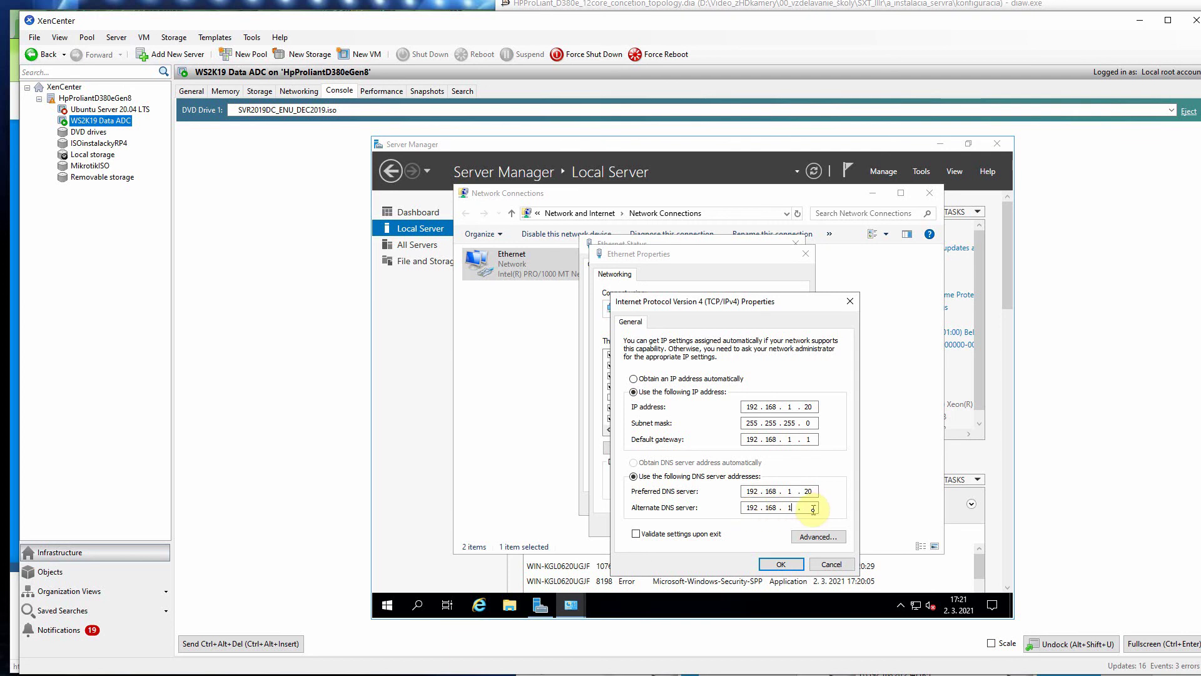
click(812, 510)
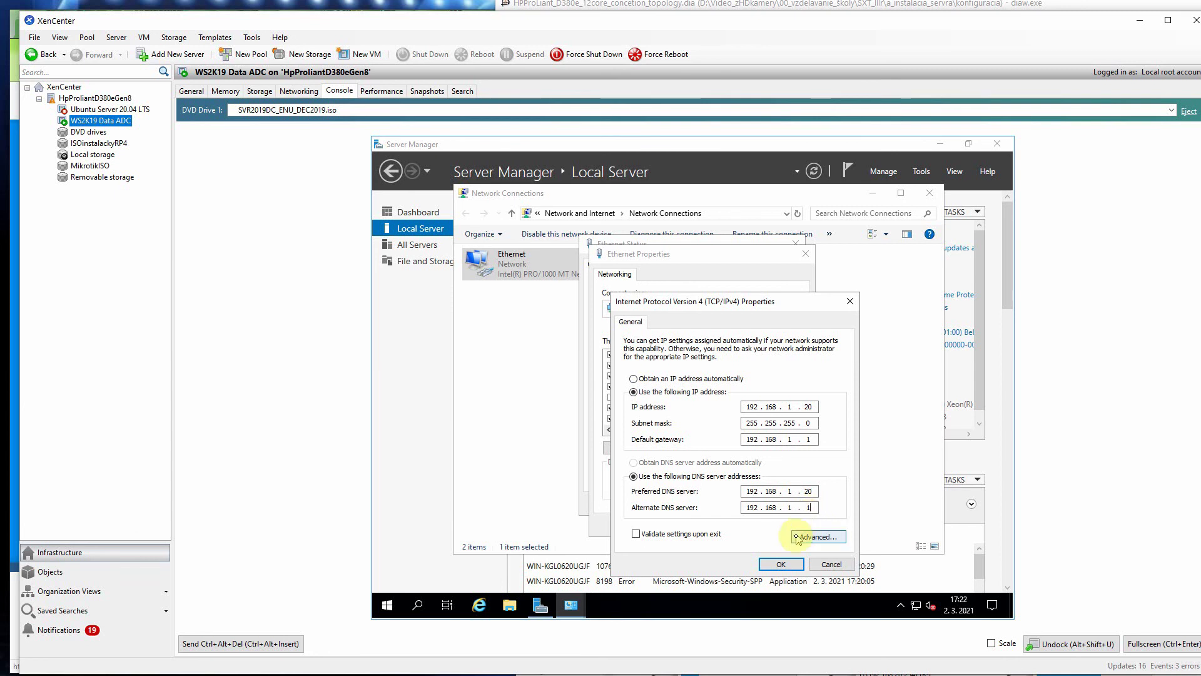
click(778, 565)
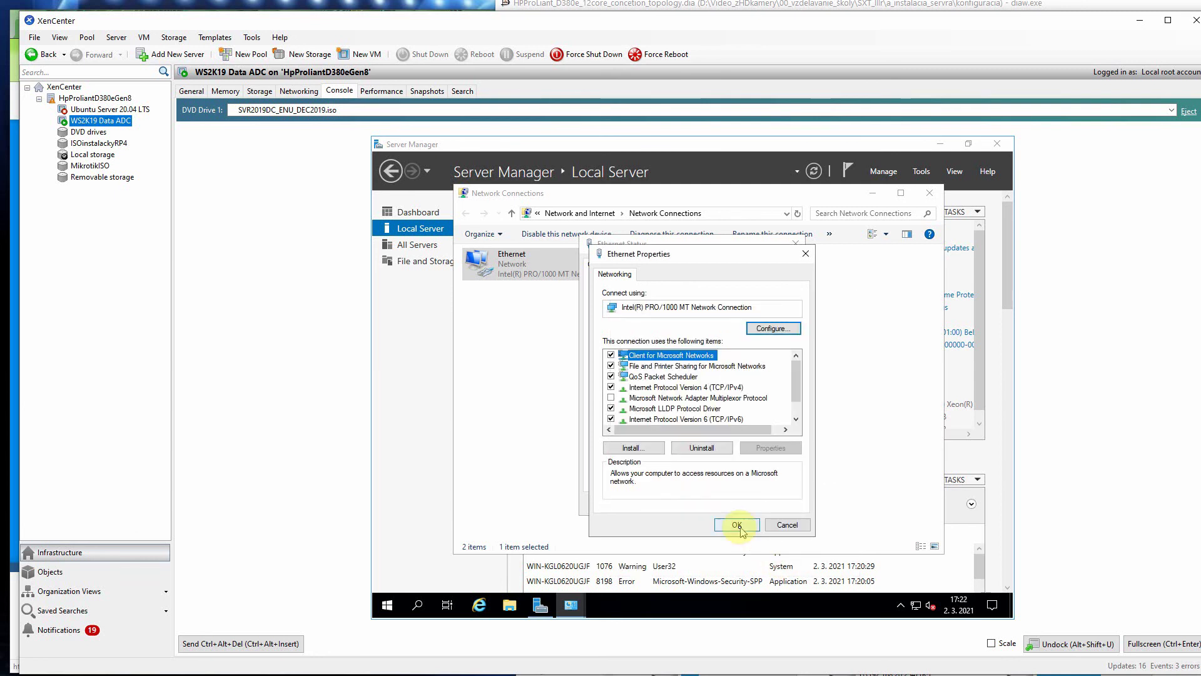
click(739, 528)
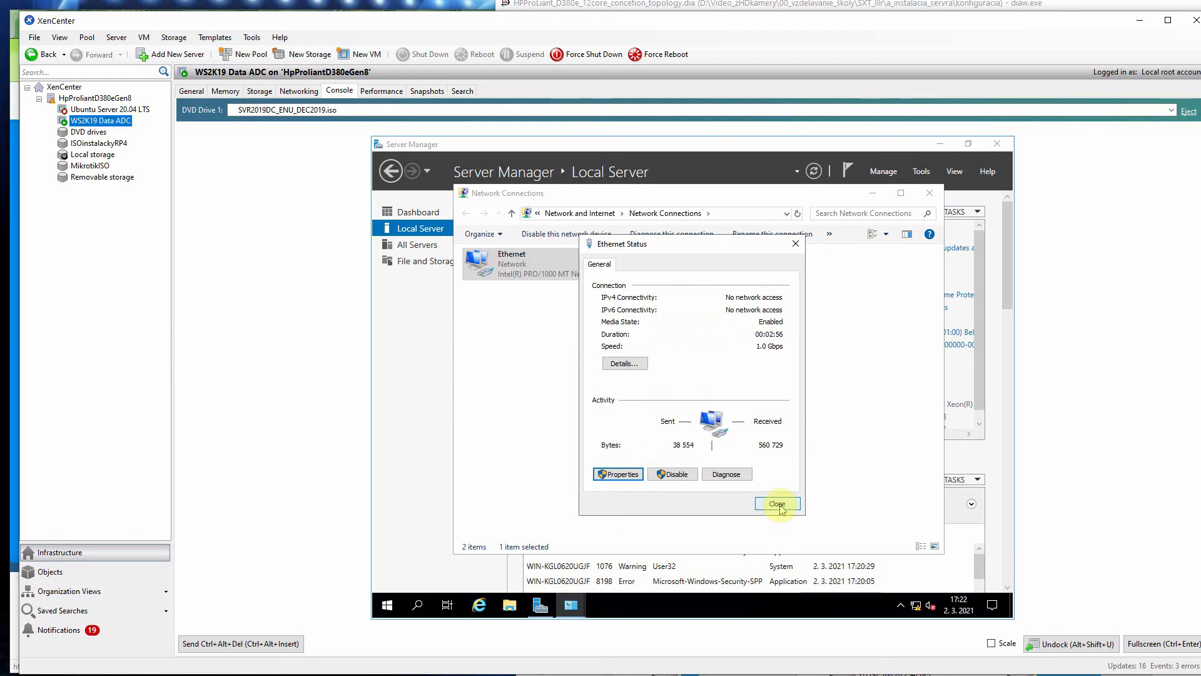
click(777, 504)
click(930, 195)
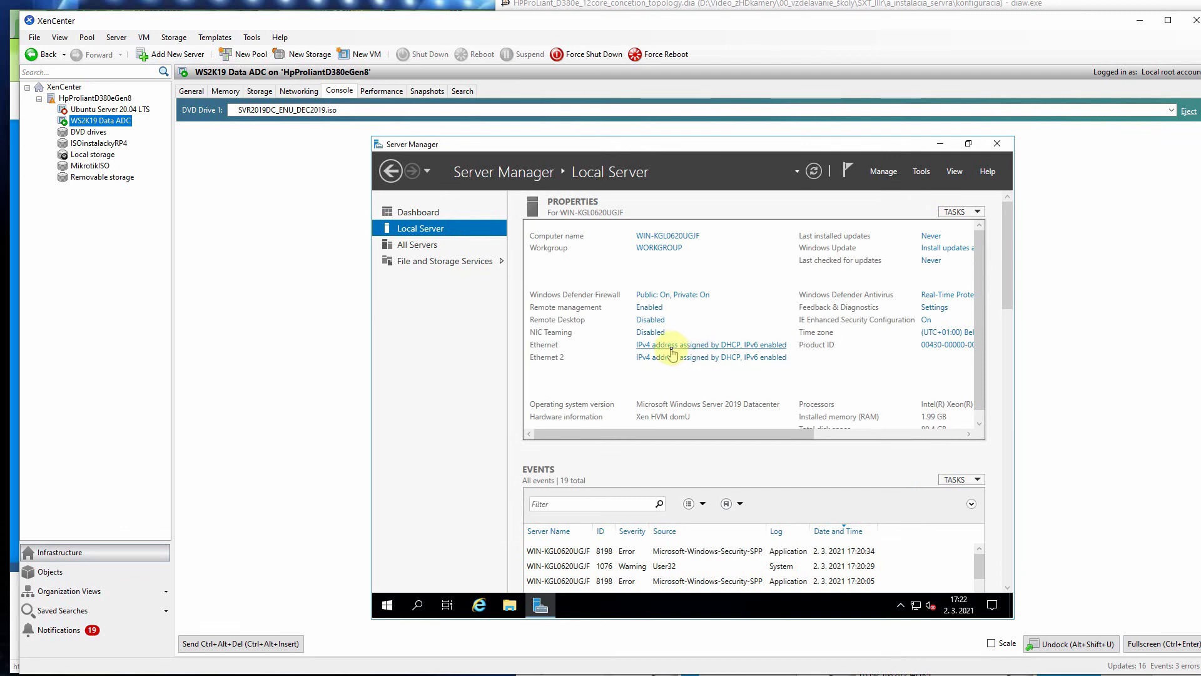
Step: Enter WS2K19DataADC as the computer description in System Properties and apply it
click(656, 248)
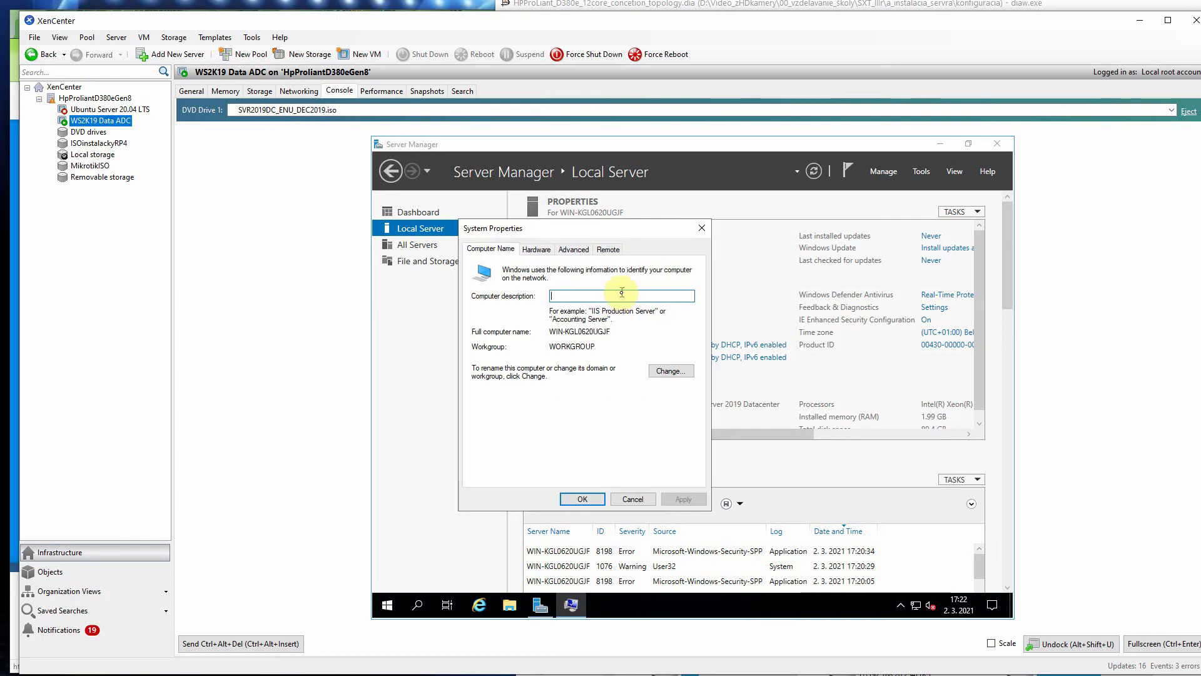
text(WS)
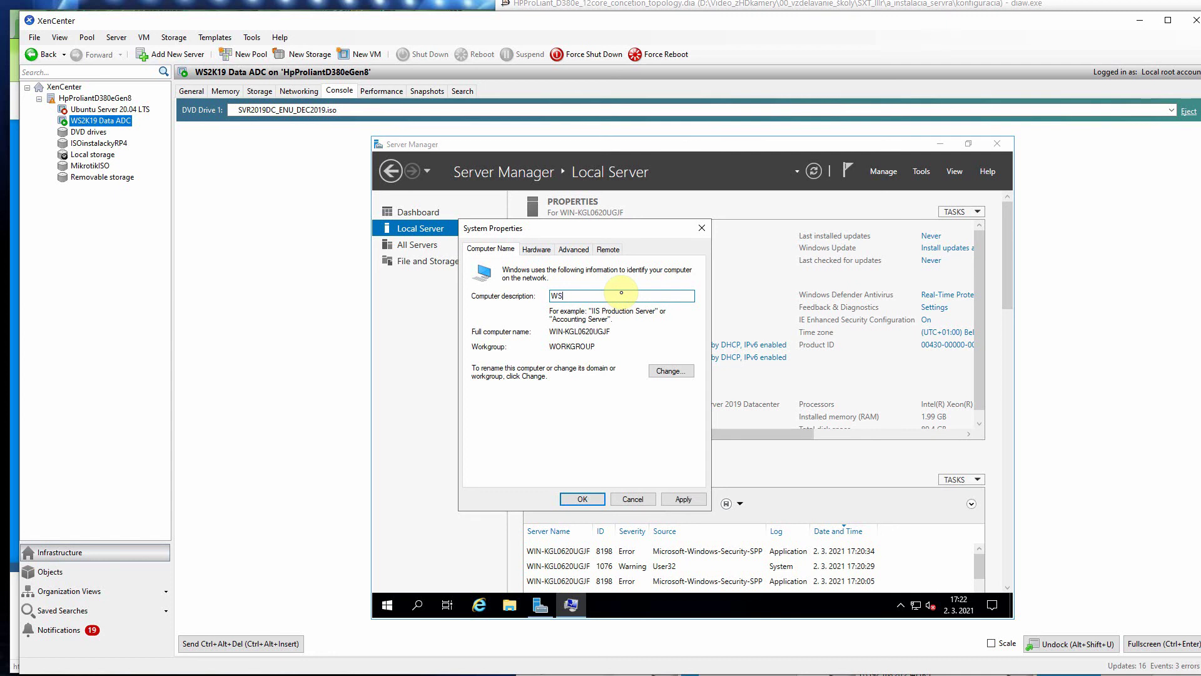
text(2K19DataADC)
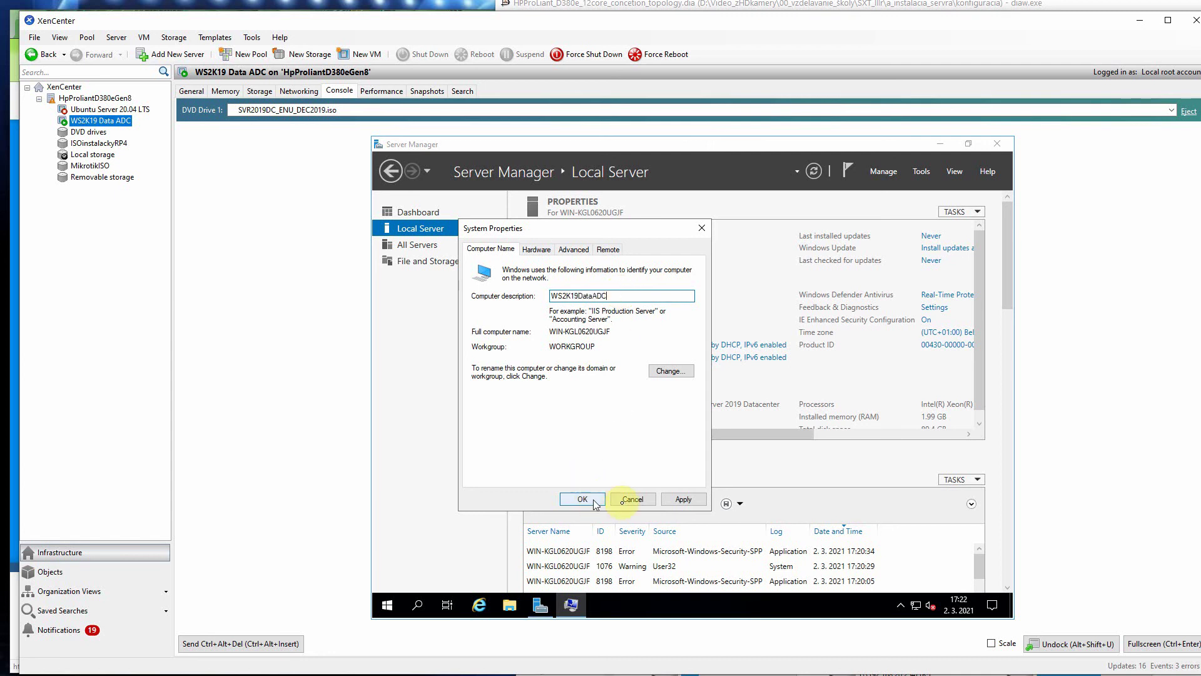
click(671, 500)
click(582, 498)
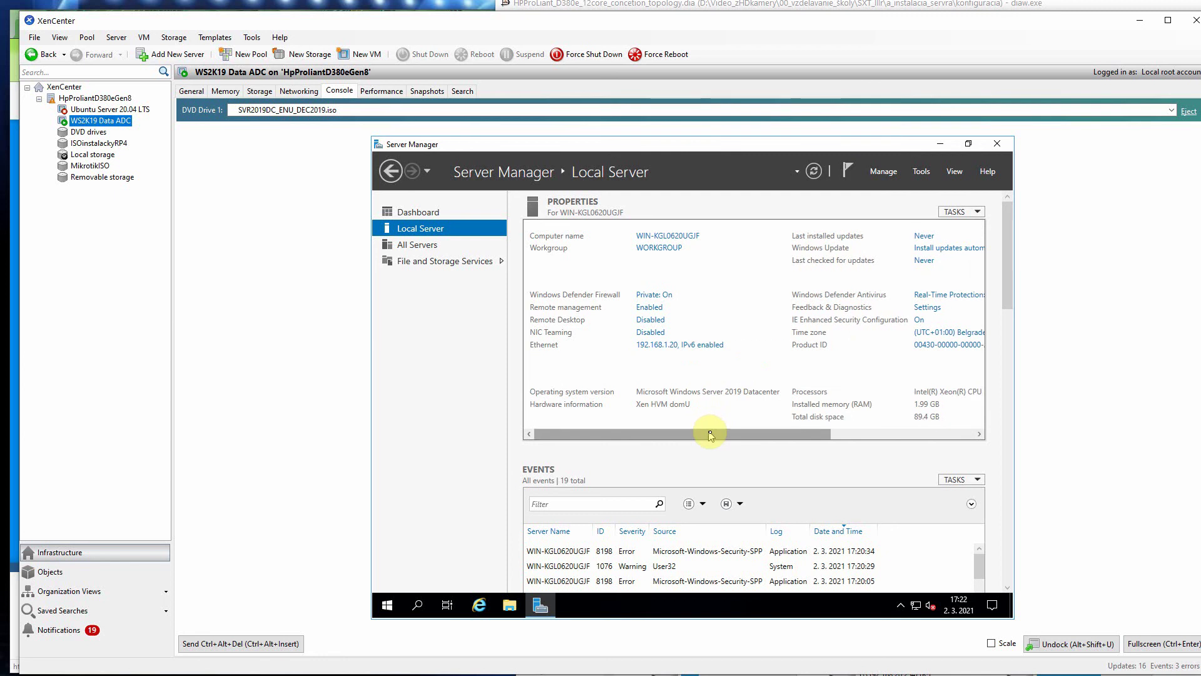
mouse_move(710, 432)
mouse_down()
mouse_move(737, 431)
mouse_move(688, 429)
mouse_up()
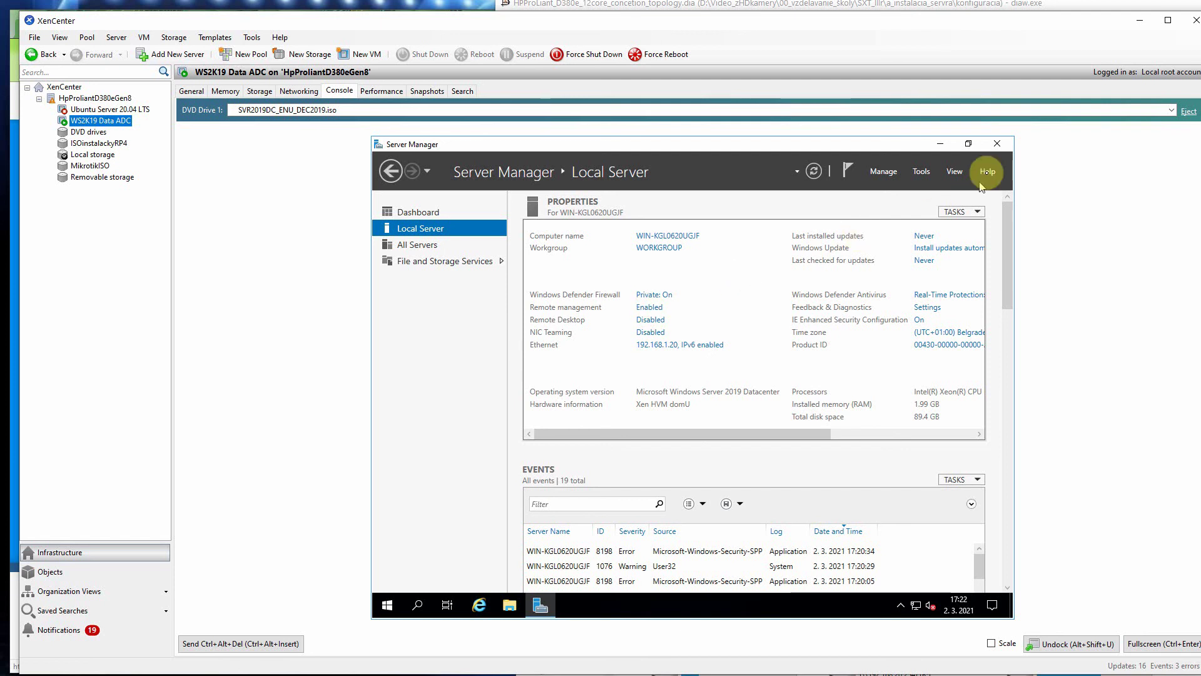
Step: Close Server Manager and shut down the VM with reason Other (Planned)
click(997, 144)
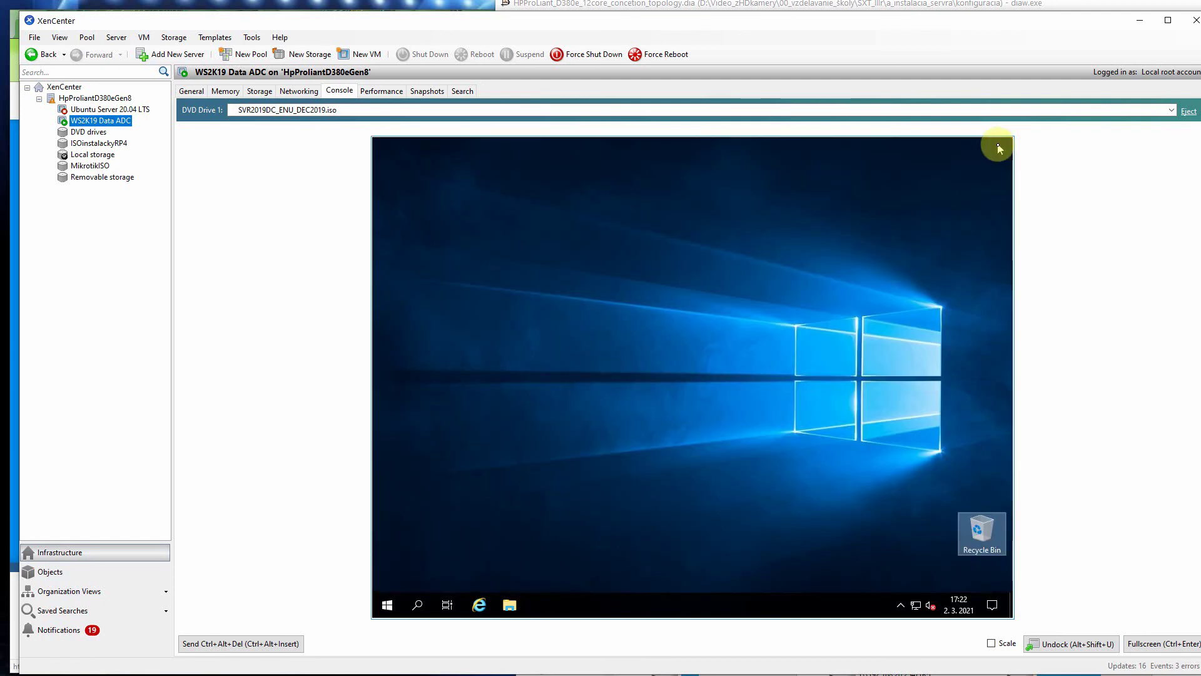
click(386, 607)
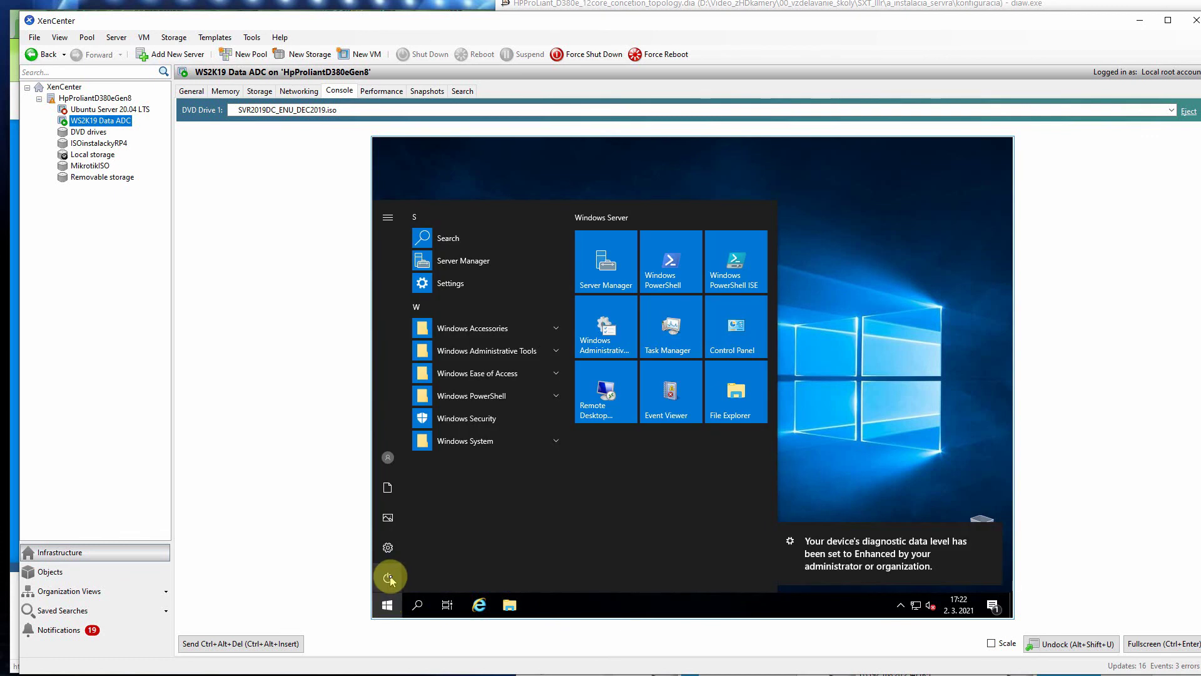
click(388, 576)
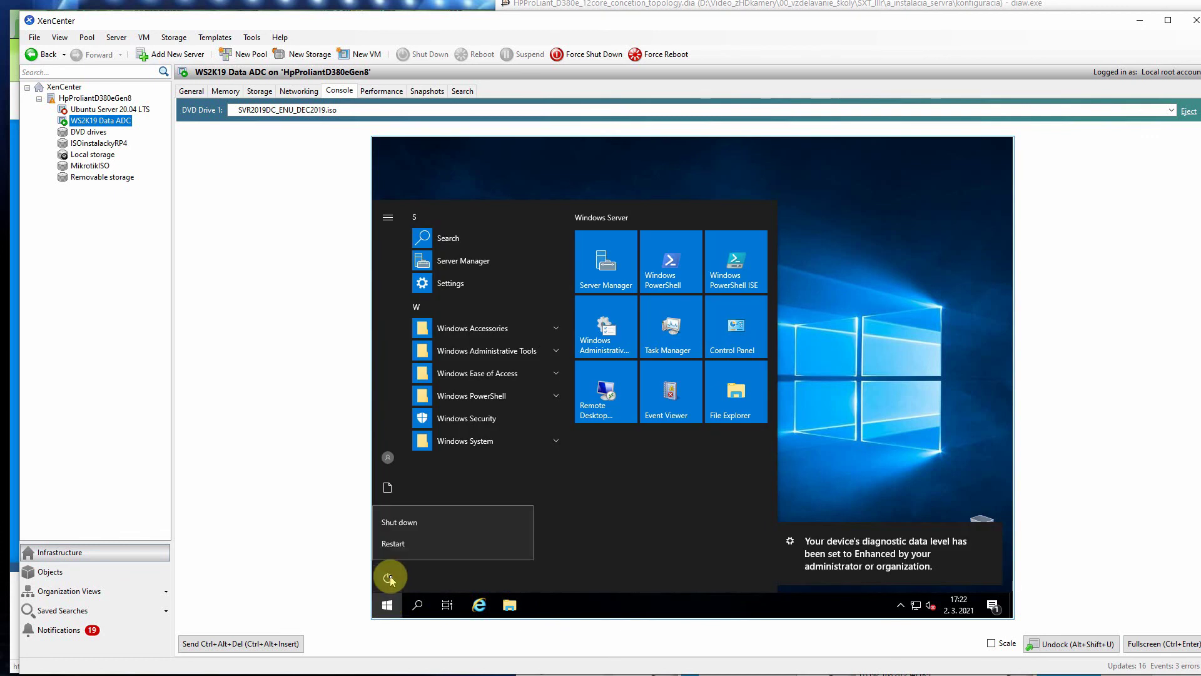
click(419, 542)
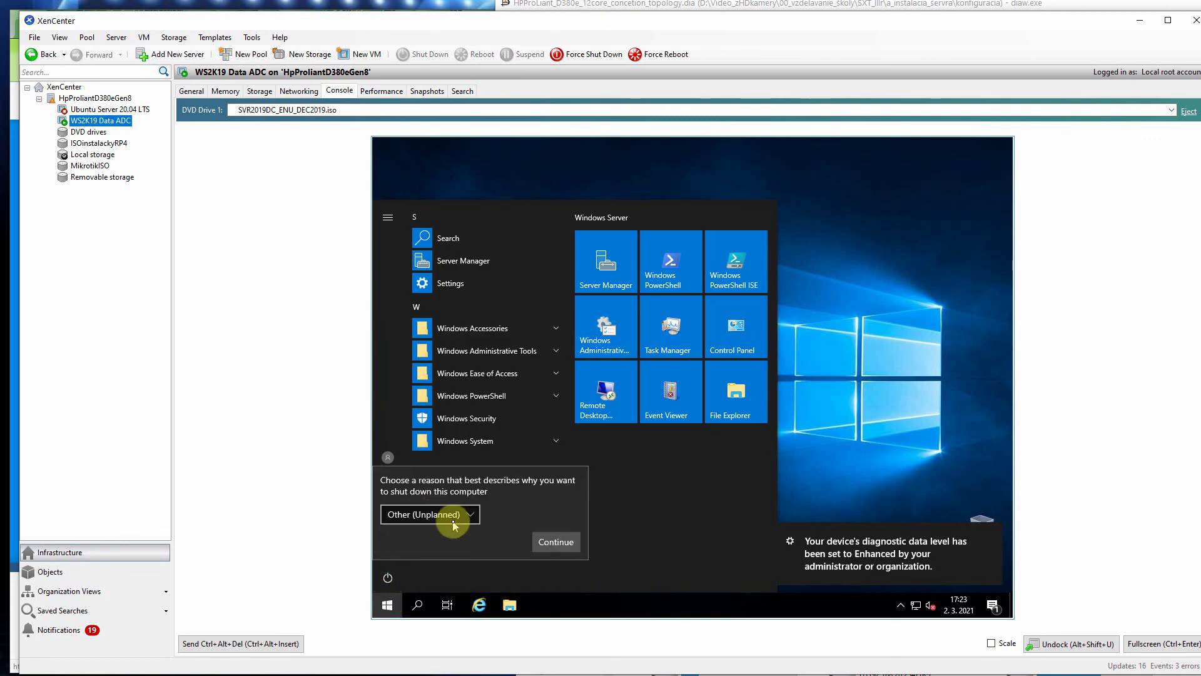
click(456, 519)
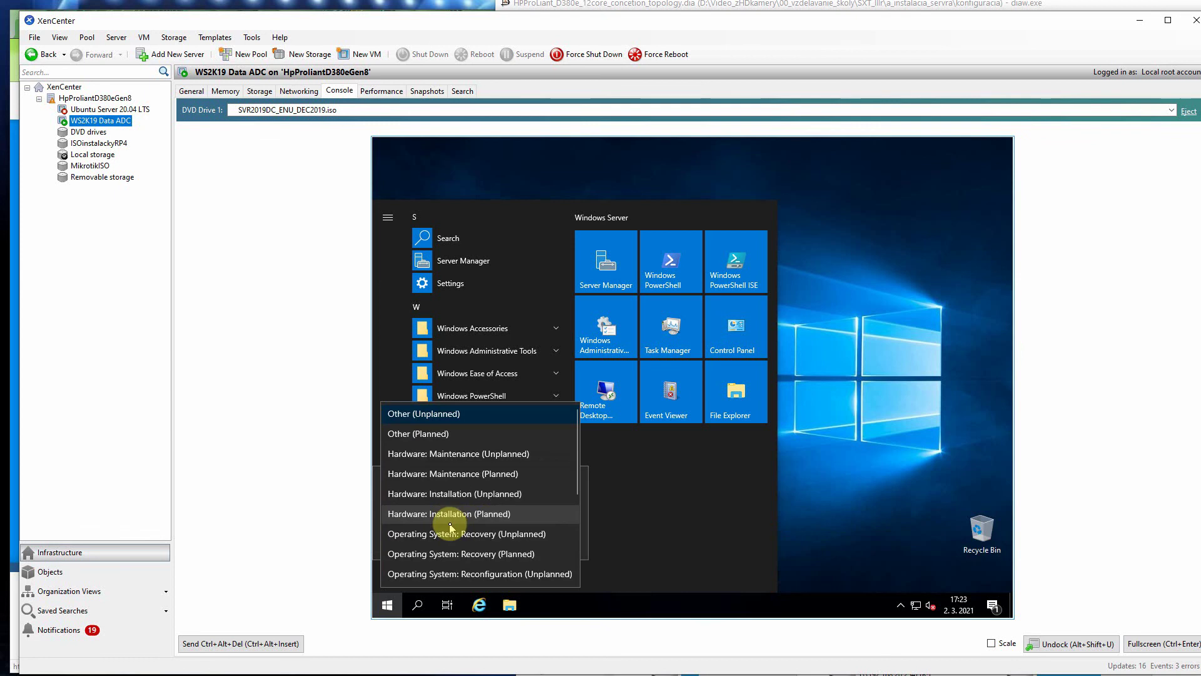
click(424, 437)
click(532, 542)
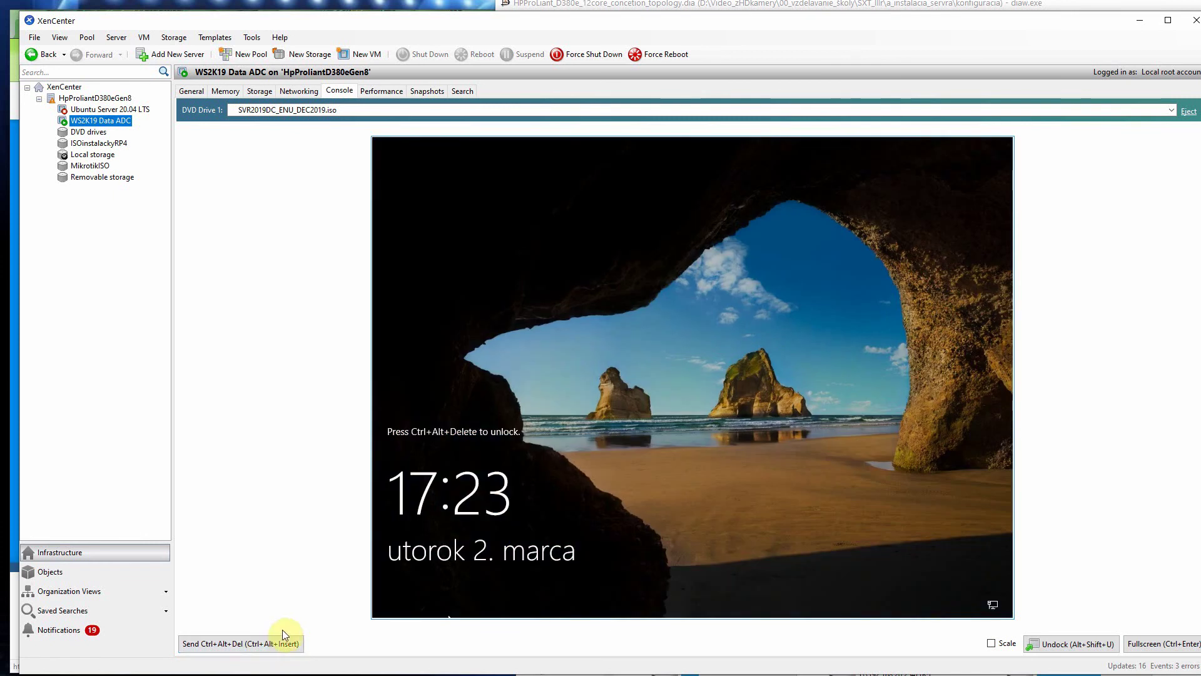
Step: Unlock the VM and sign in as Administrator with the account password
click(257, 647)
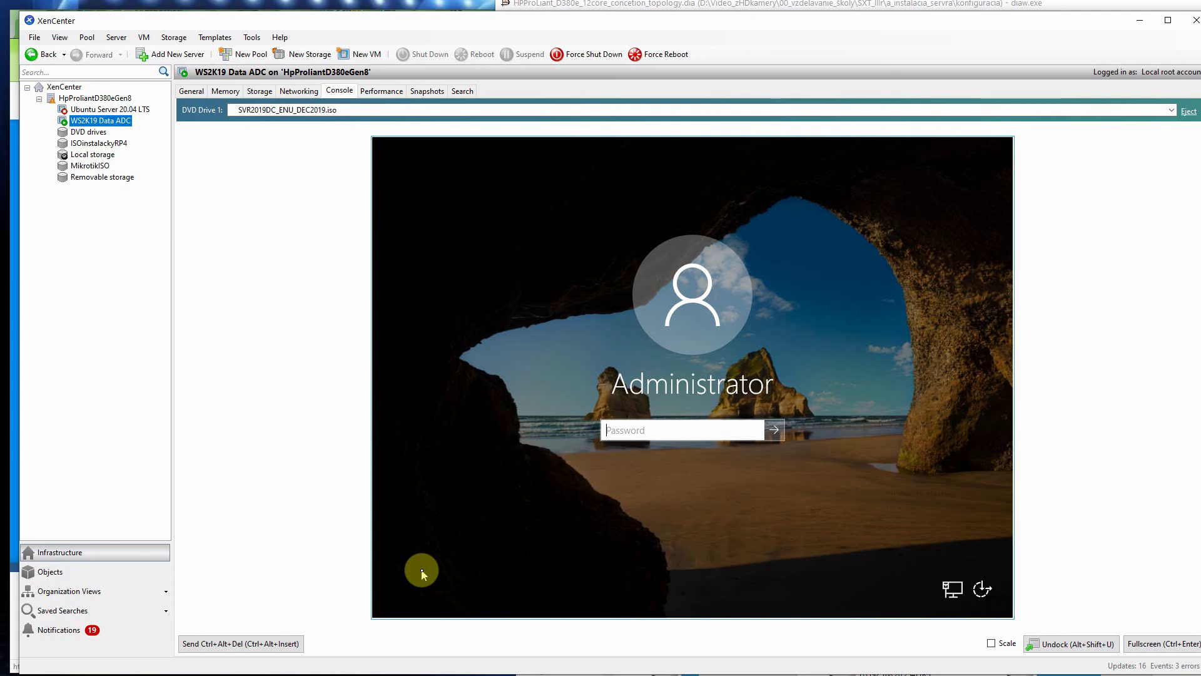
text(Pa$$w0rd)
key(Return)
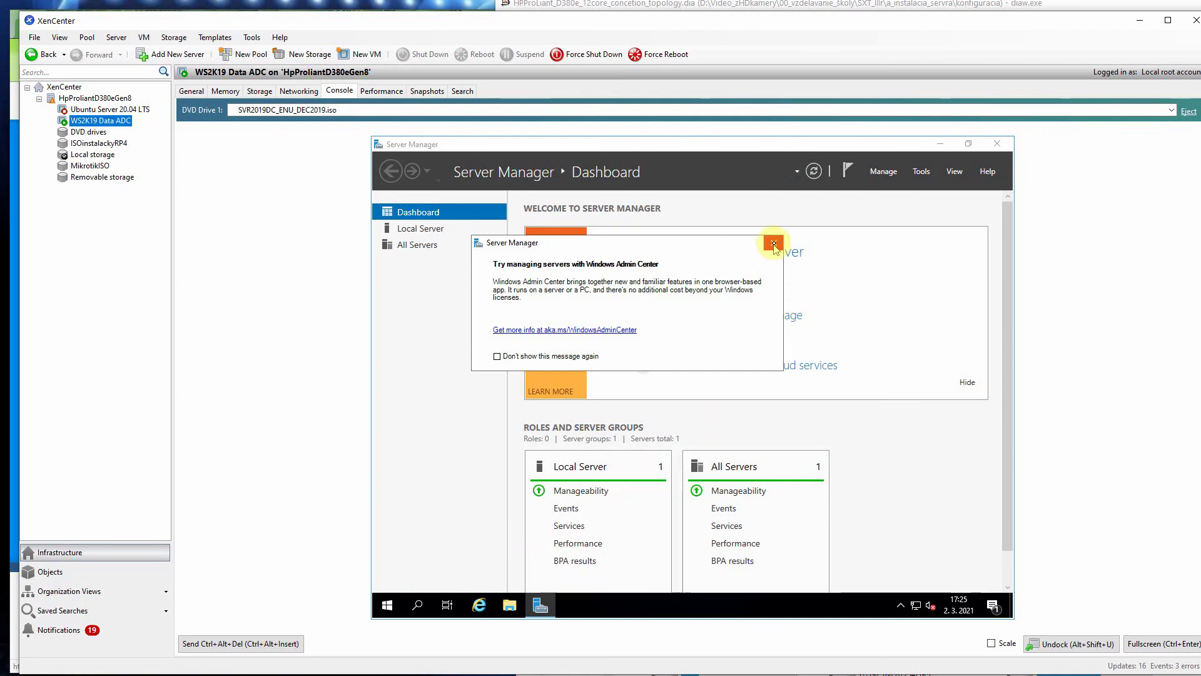
Step: Stop the Admin Center tip from reappearing, dismiss it, and show Local Server properties
click(497, 356)
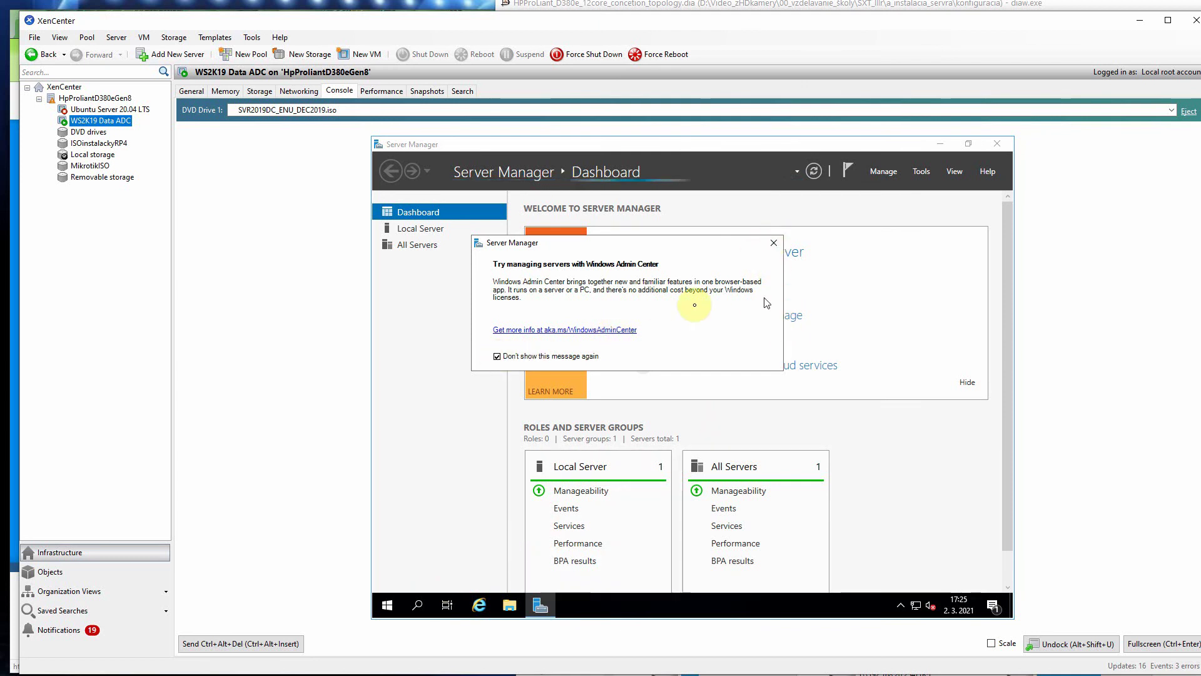
click(774, 243)
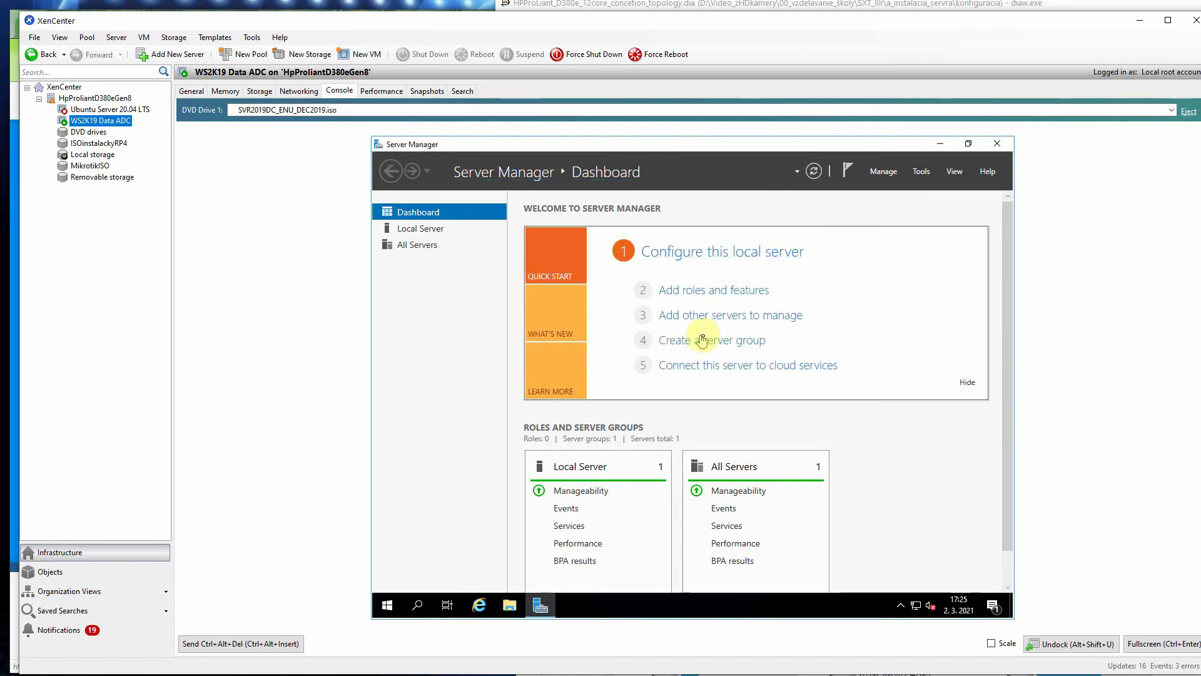
click(417, 228)
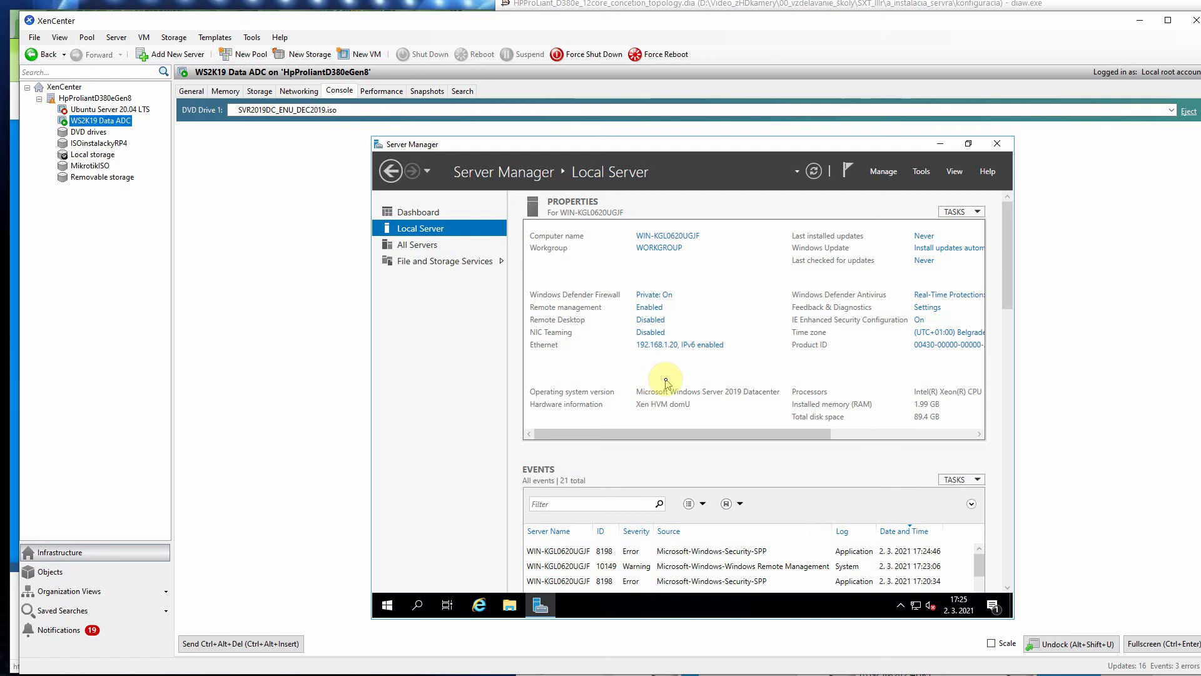
key(super)
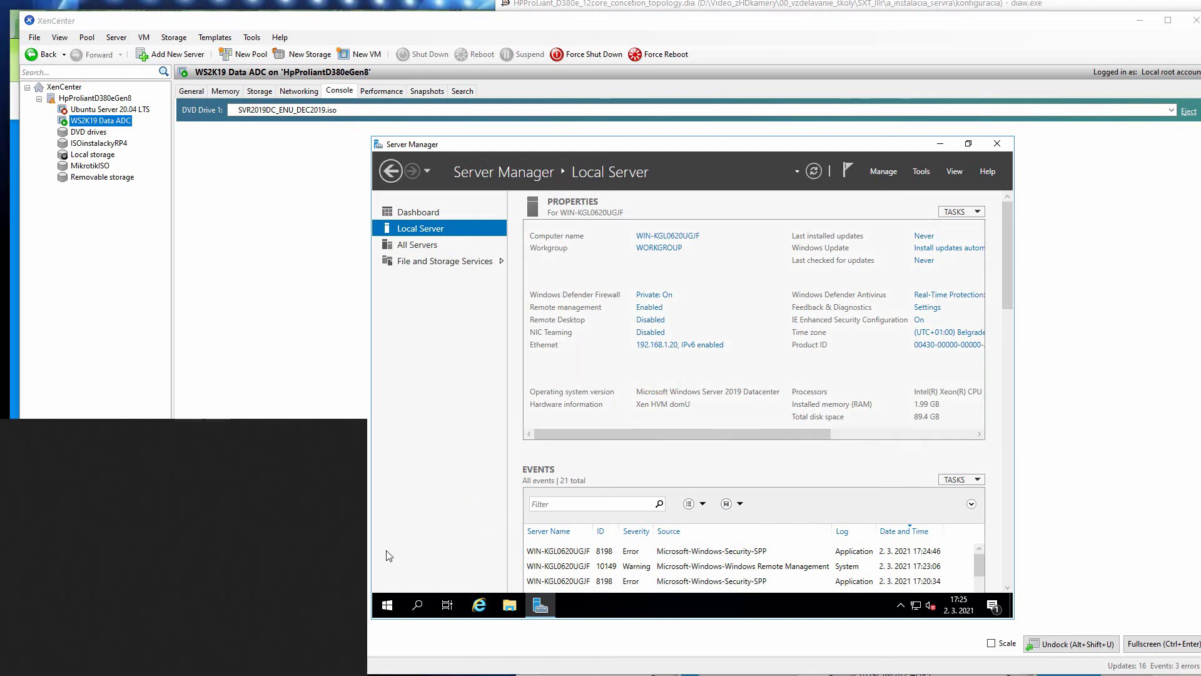
text(cmd)
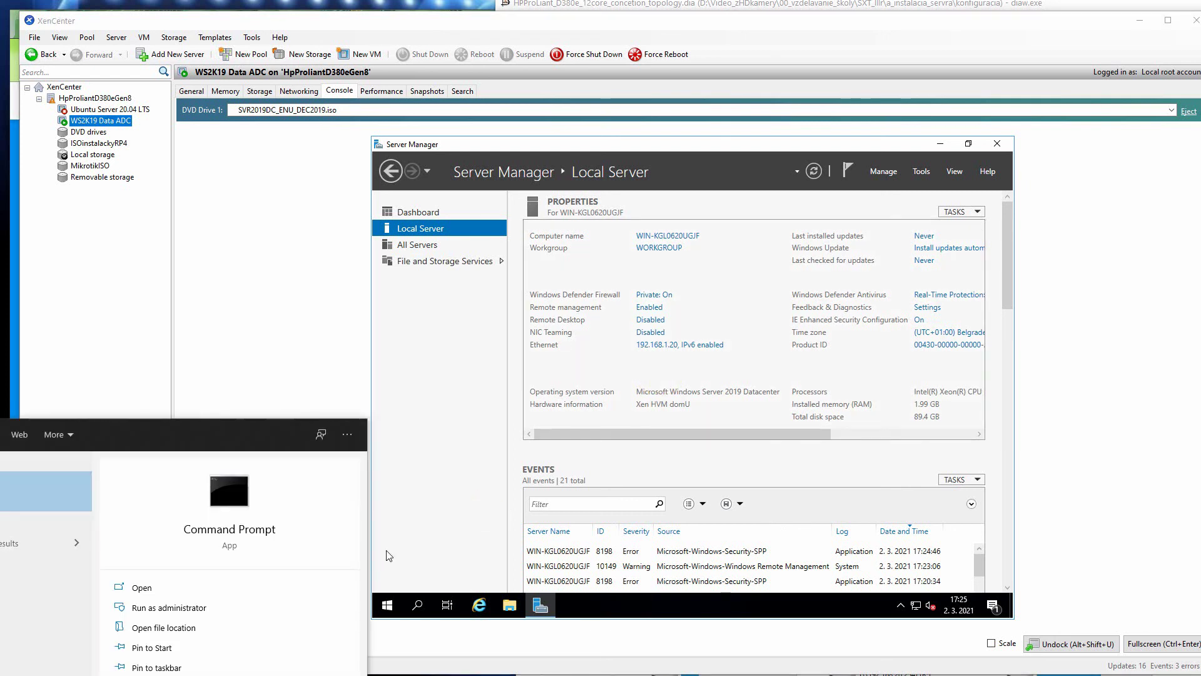
key(Return)
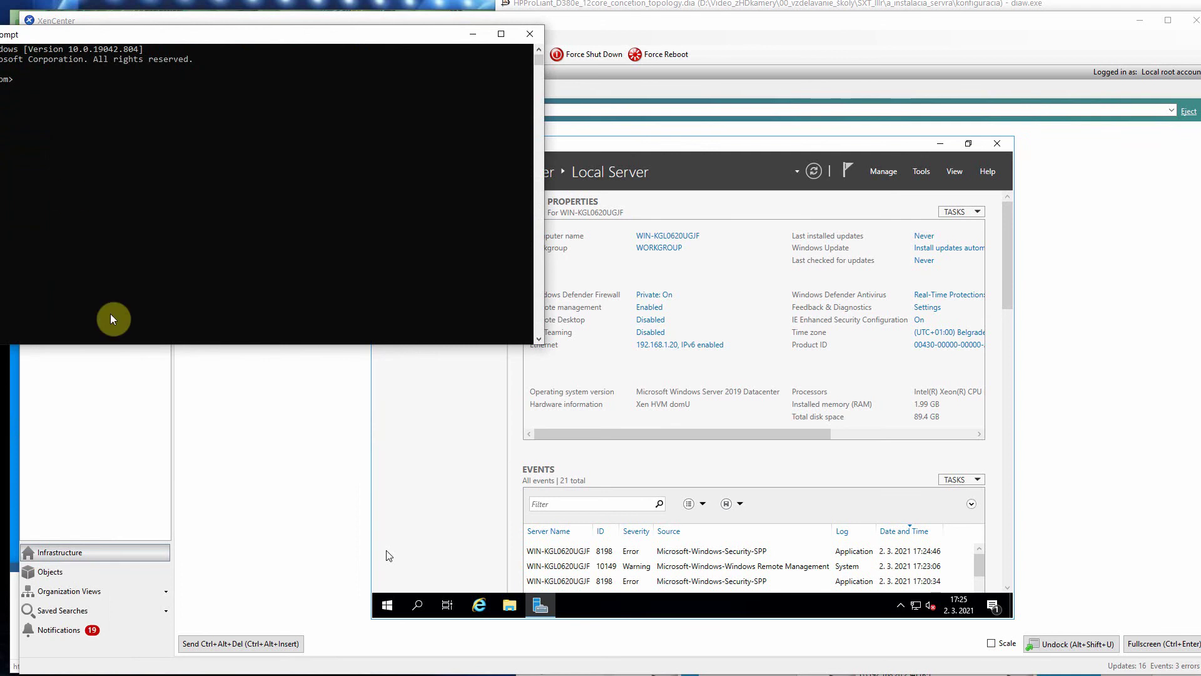
drag(53, 34, 447, 343)
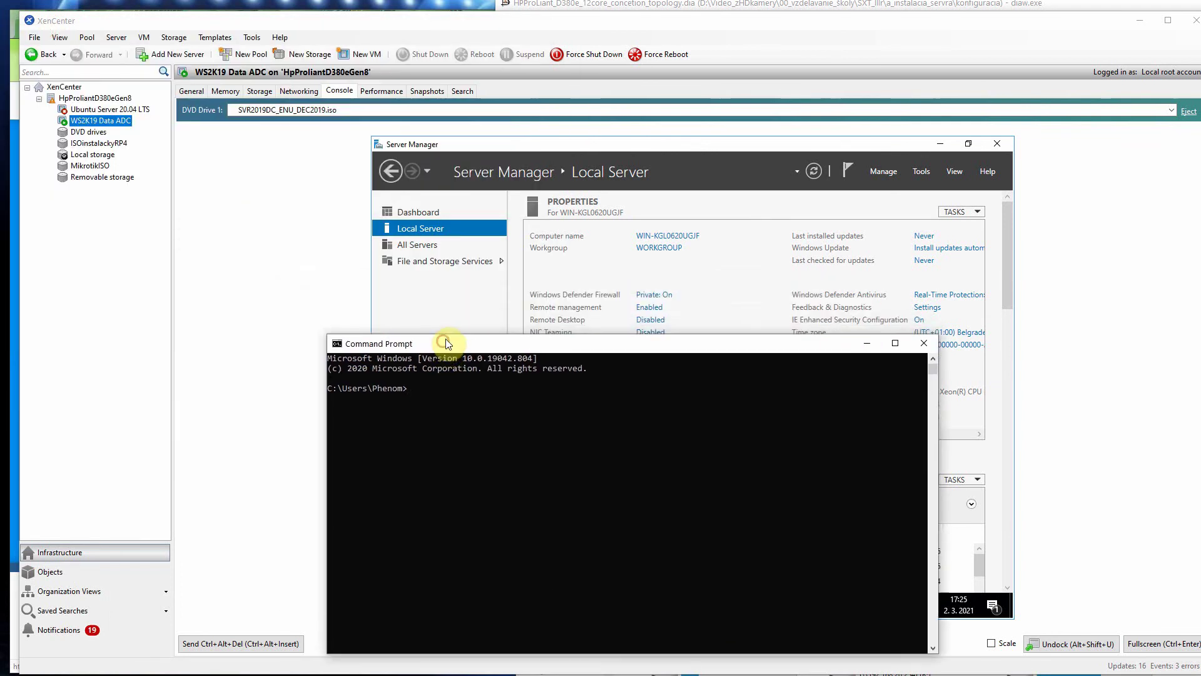
text(ping 192.168.1.20)
key(Return)
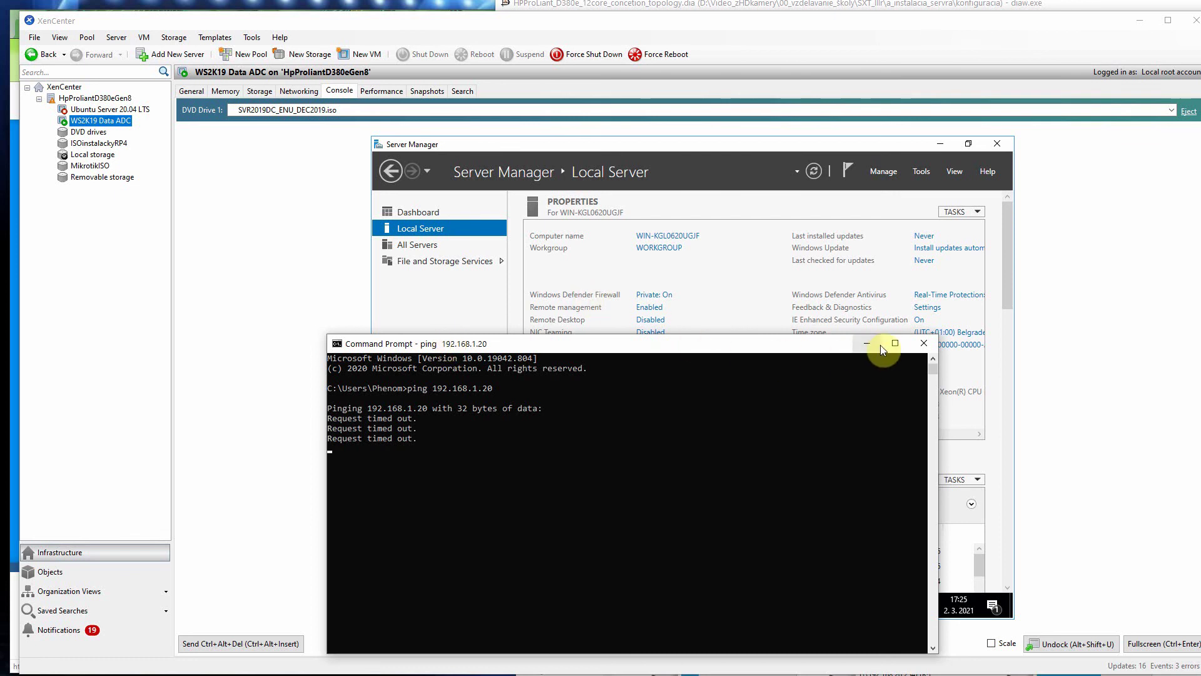
click(923, 346)
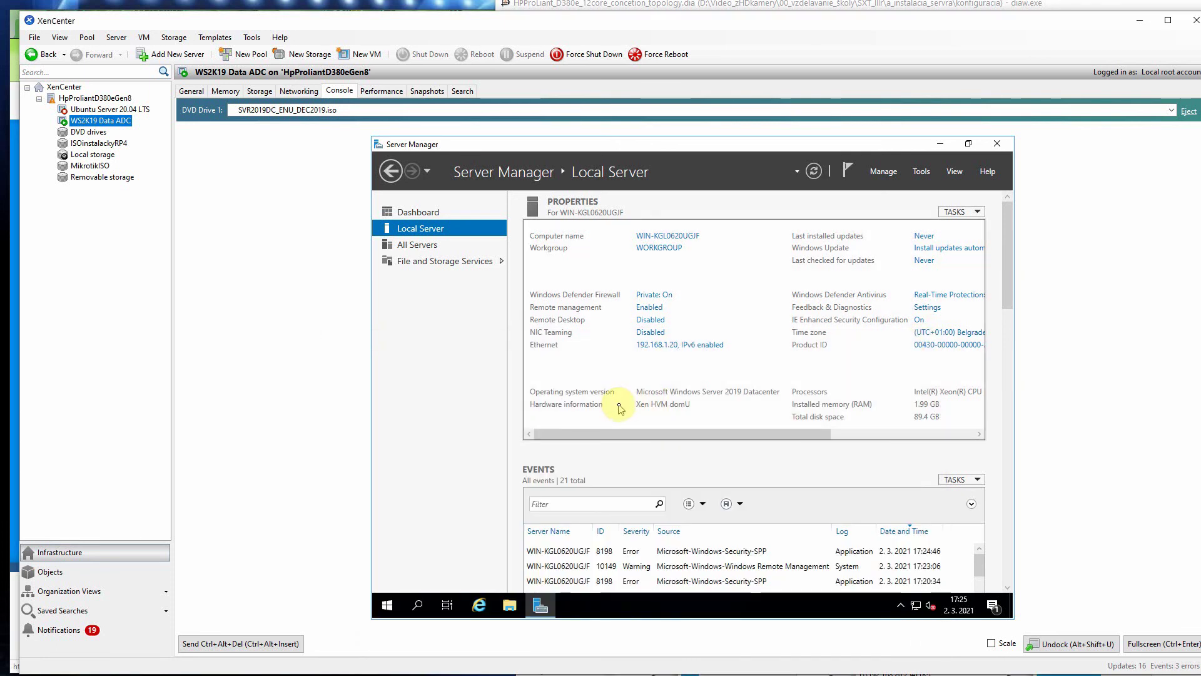
click(388, 605)
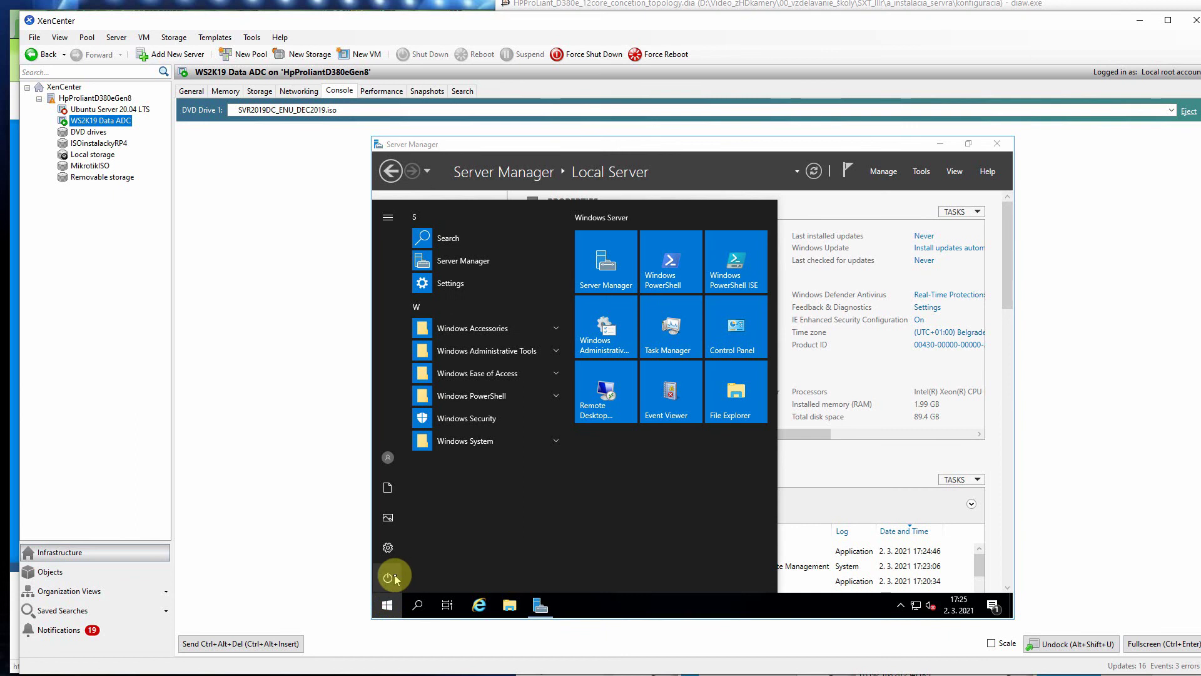
Step: Ping 192.168.1.1 and 172.16.0.1 from a Command Prompt in the VM, then close it
click(419, 603)
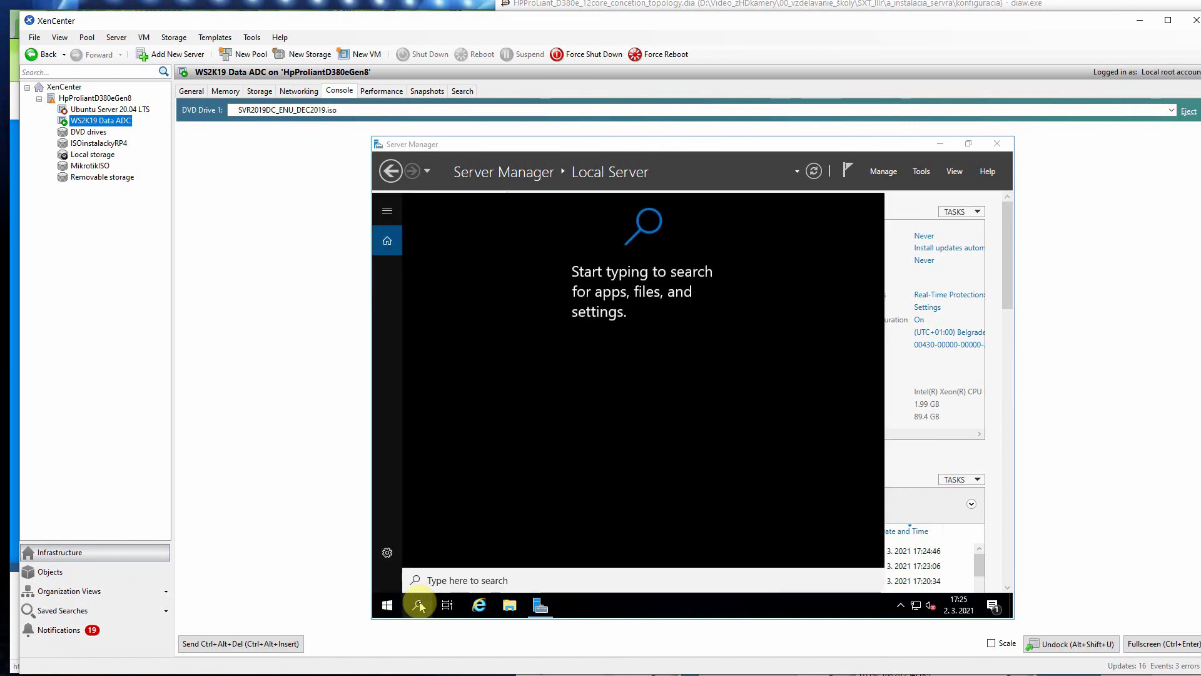
text(cmd)
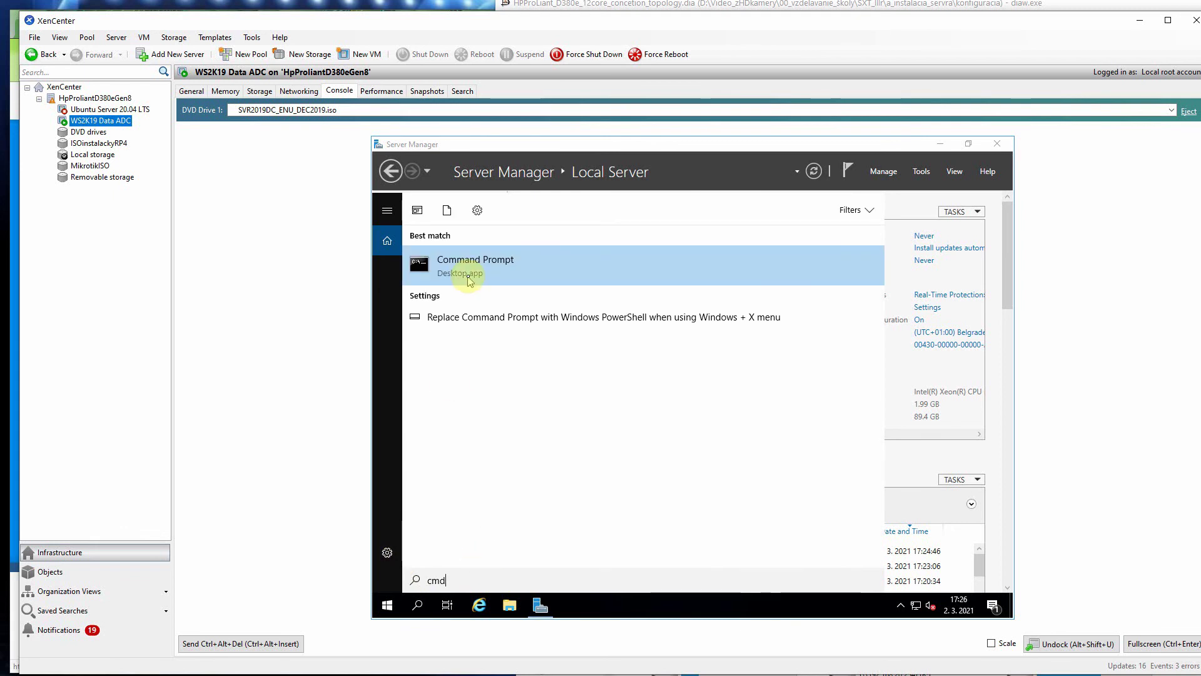
click(466, 271)
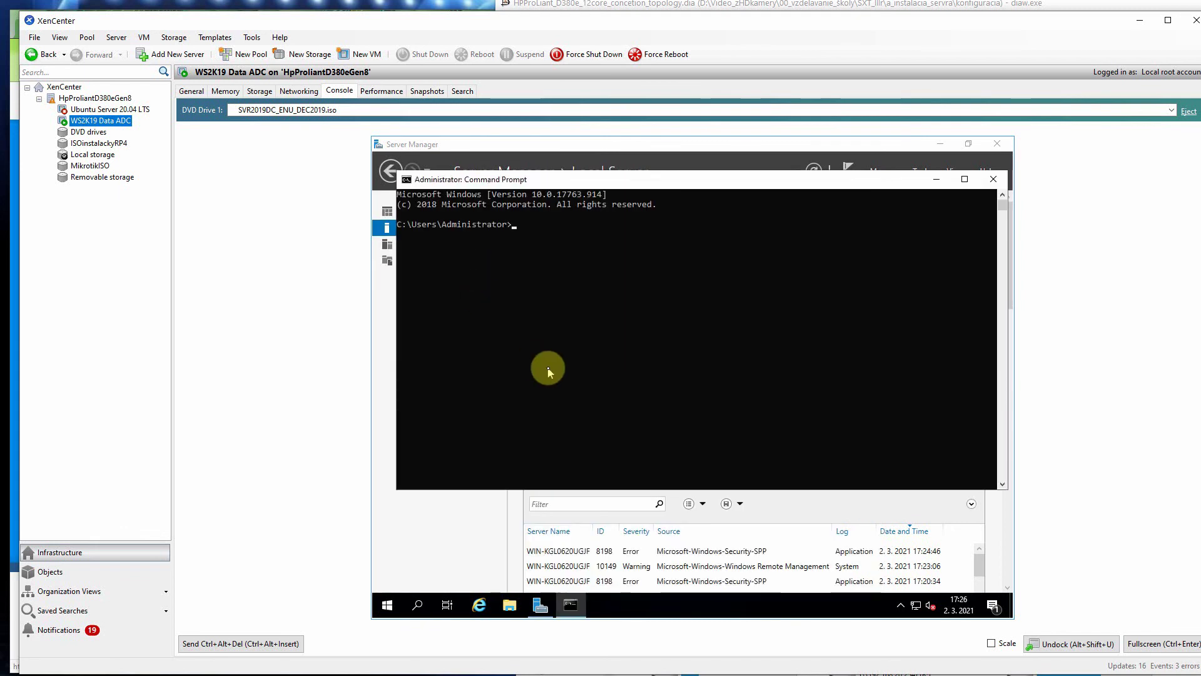
text(ping 192.168.1.1)
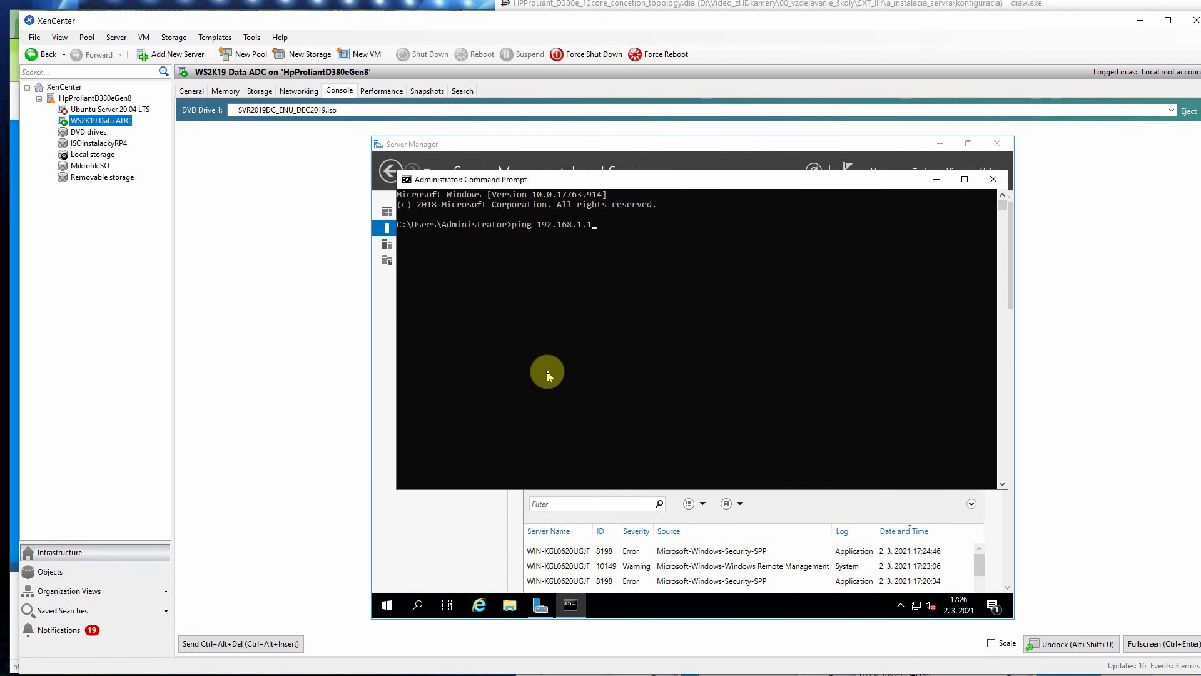
key(Return)
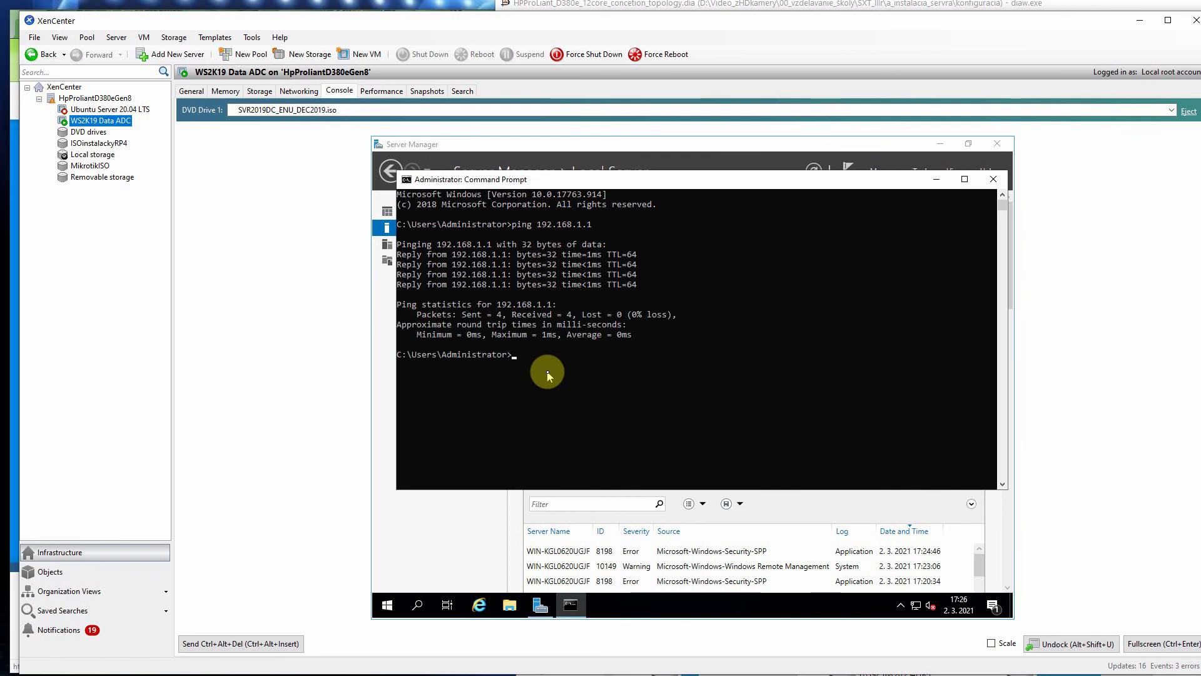
text(ping 172.16.0.1)
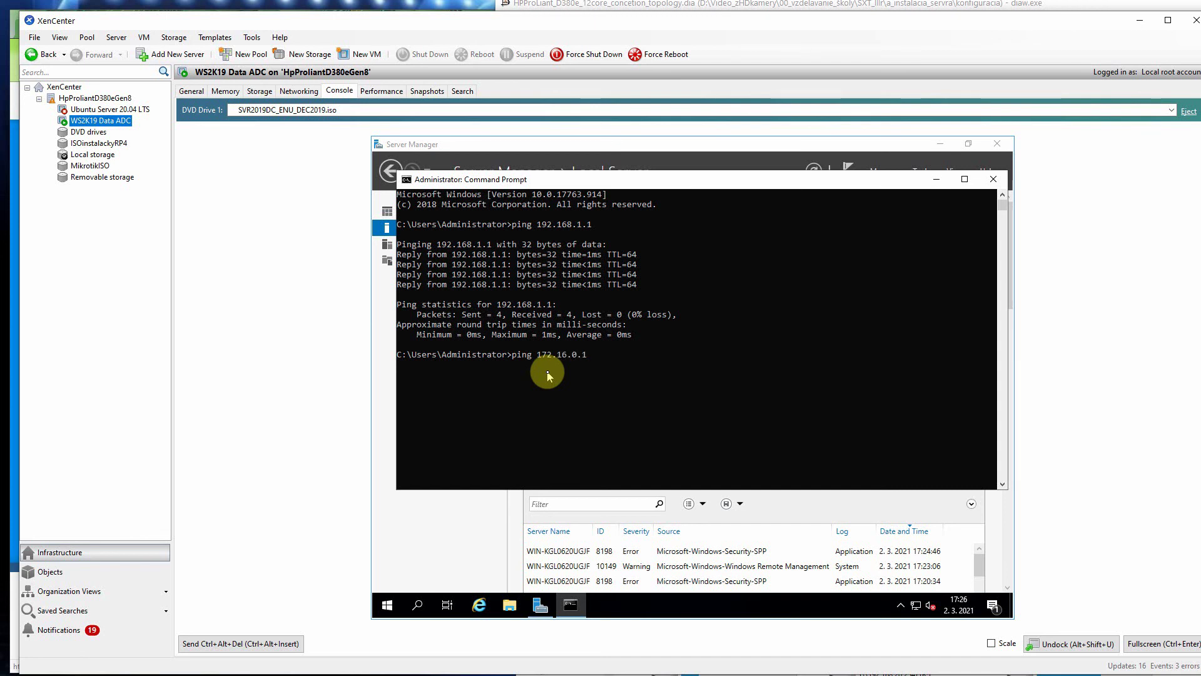
key(Return)
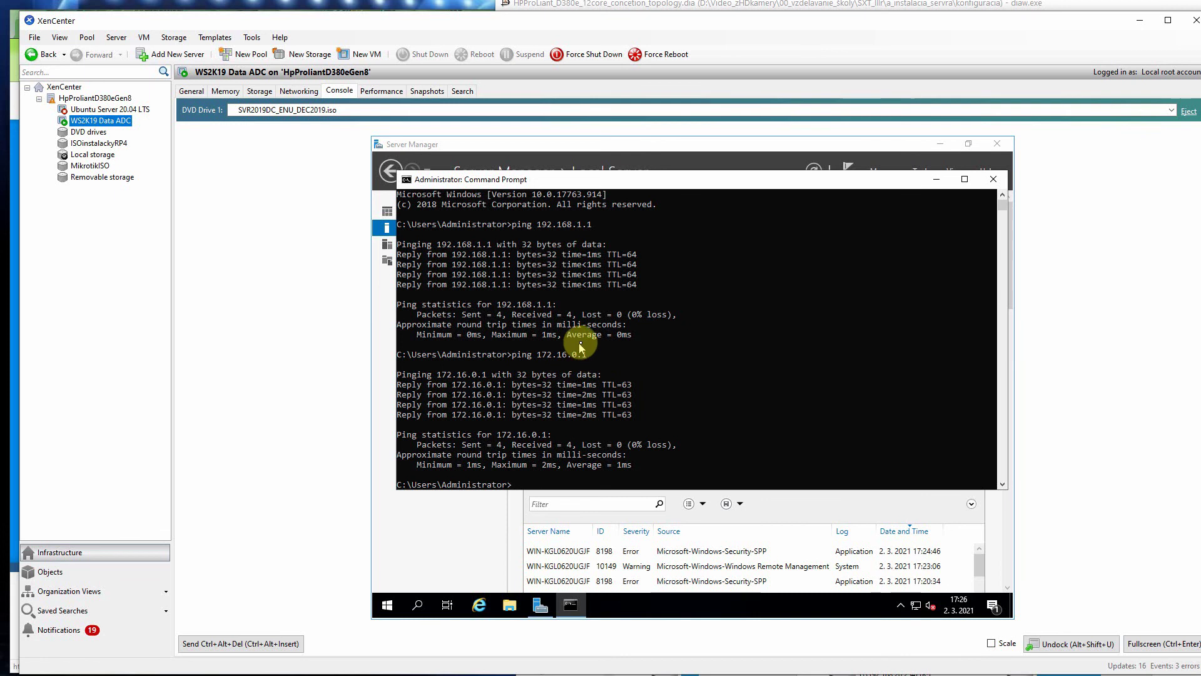
click(994, 180)
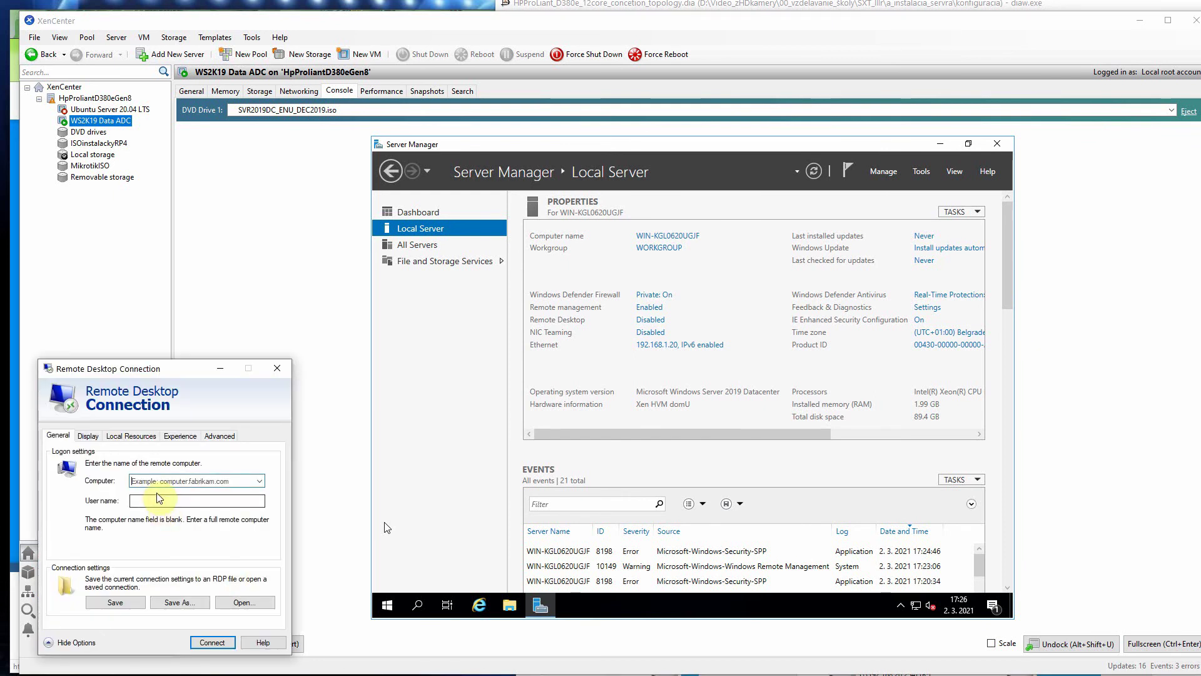
Step: Try a Remote Desktop session to 192.168.1.20 as Administrator, then dismiss the cannot-connect error
text(192)
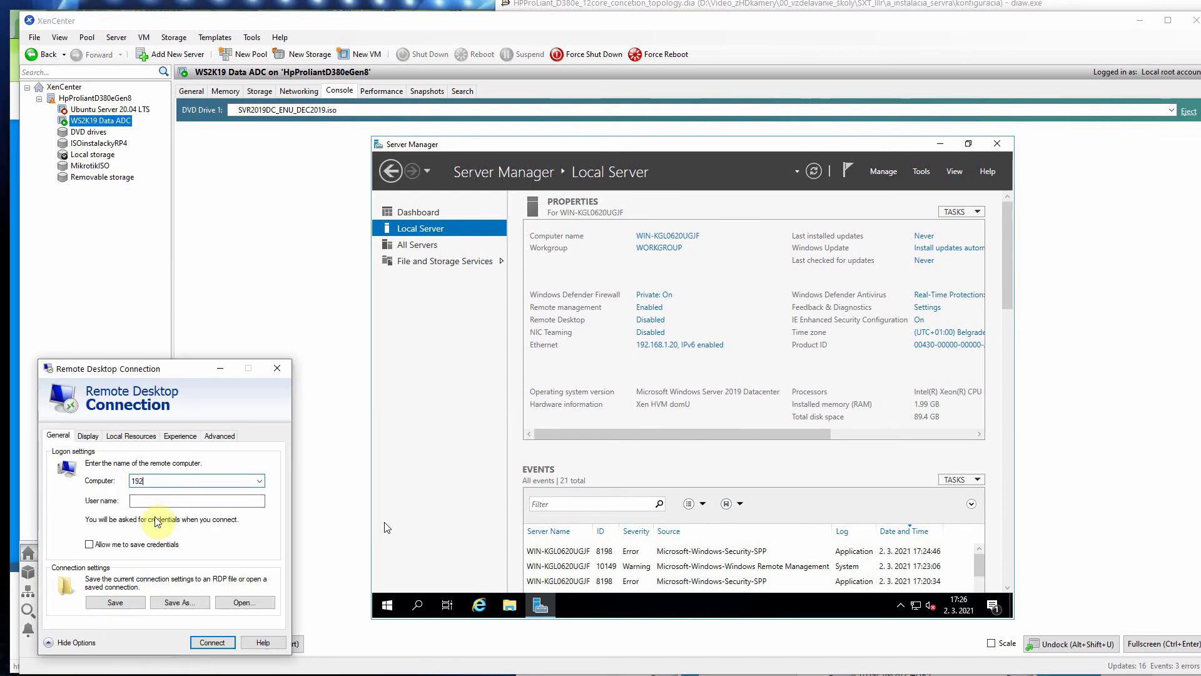
text(.168.1.)
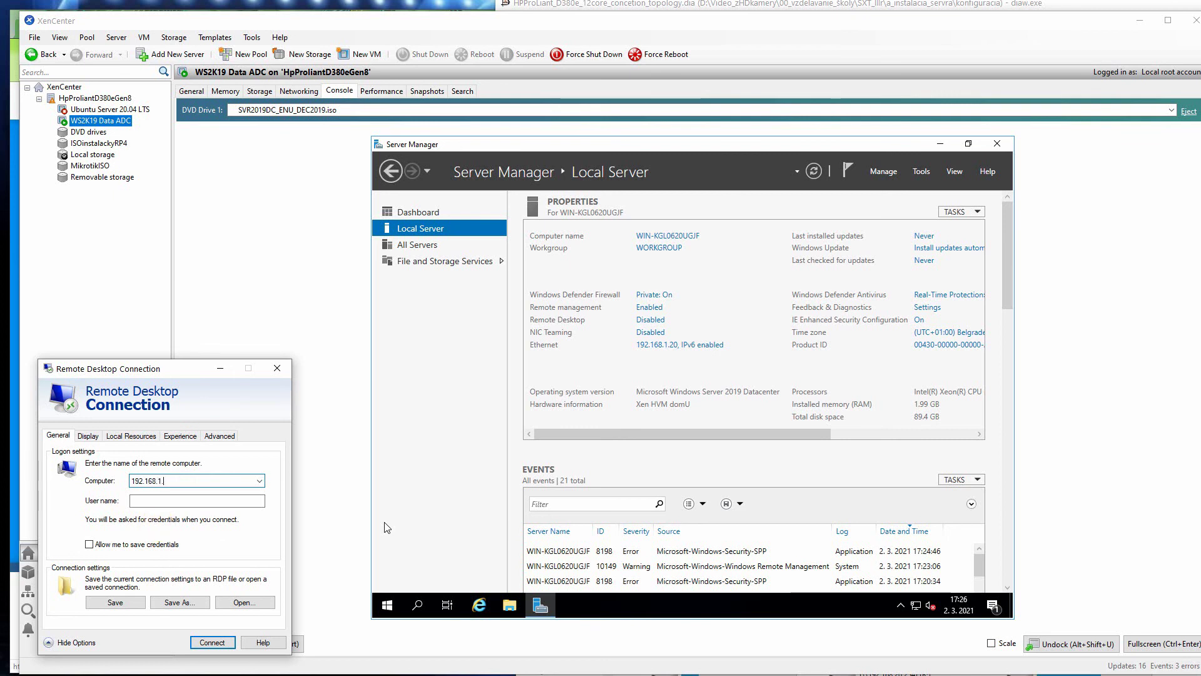
text(20)
click(138, 504)
text(A)
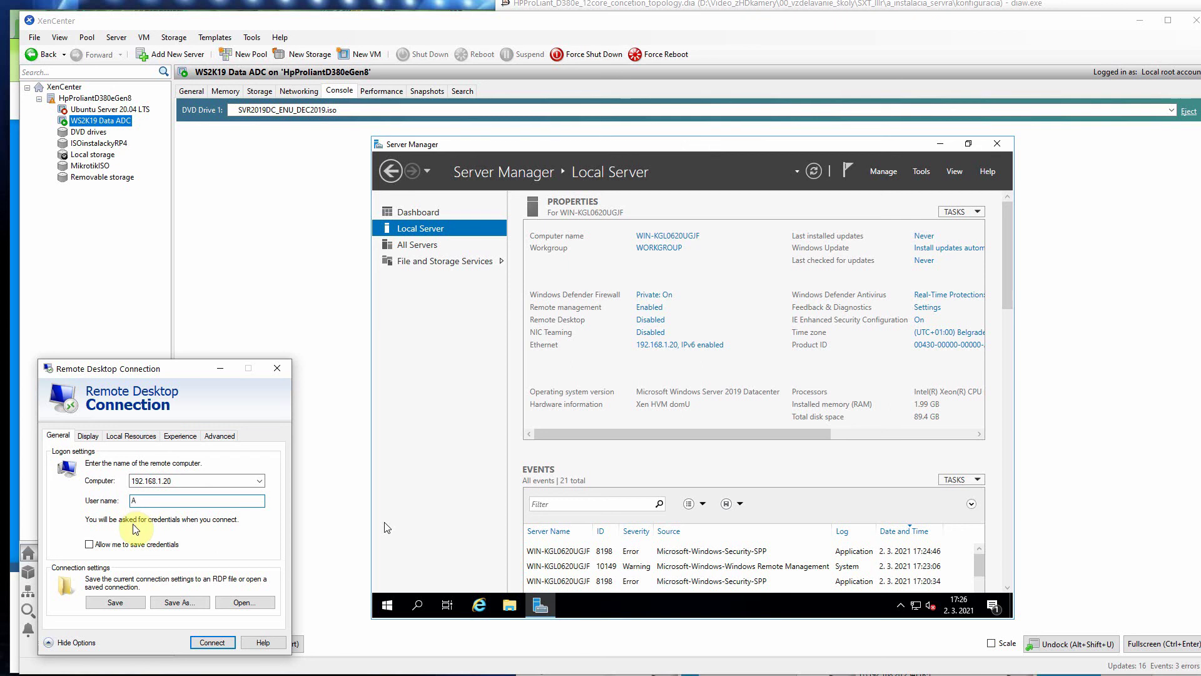
text(dministra)
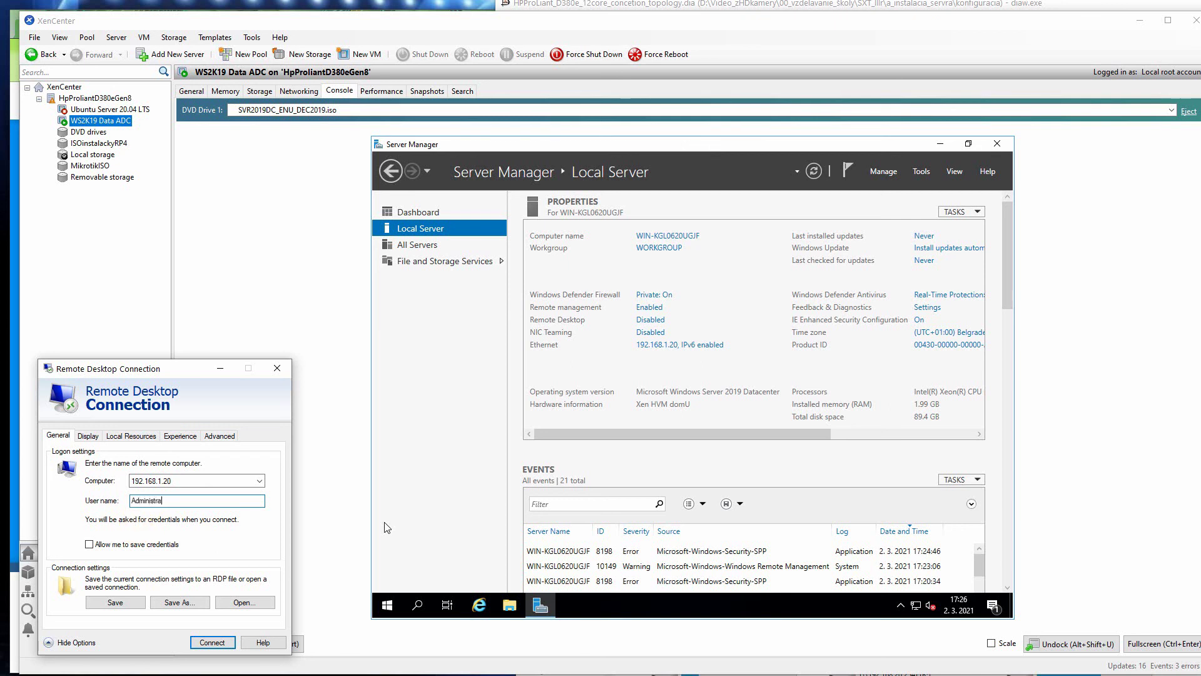
text(tor)
click(194, 645)
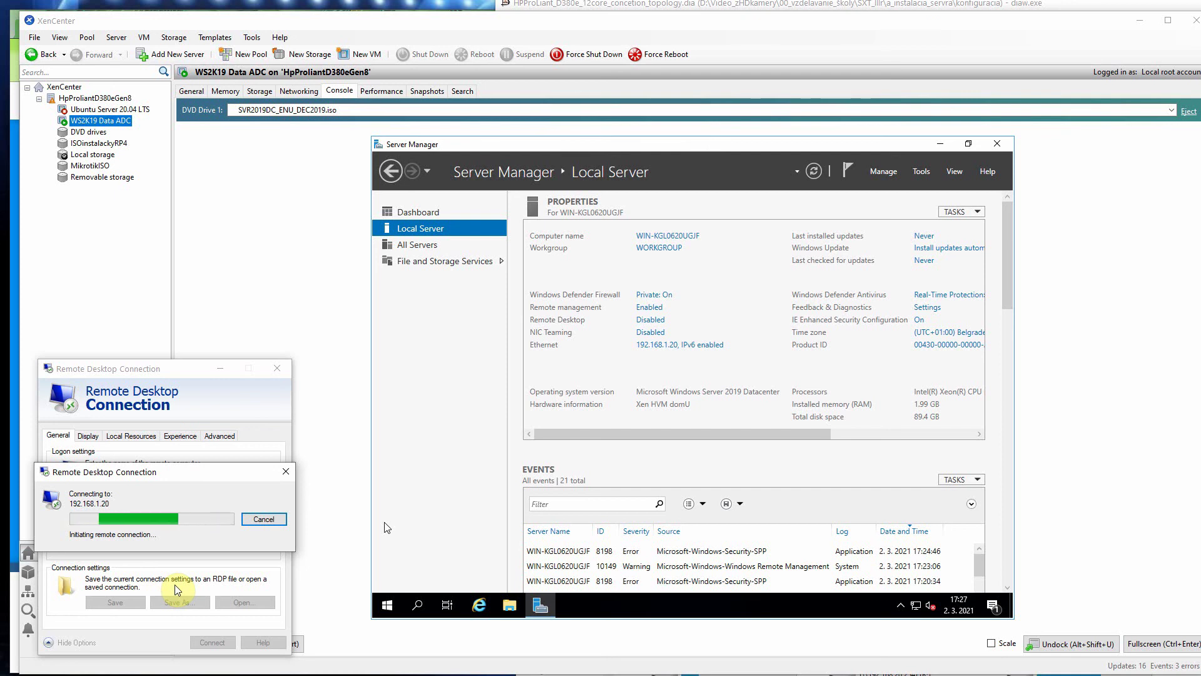
drag(139, 476, 155, 557)
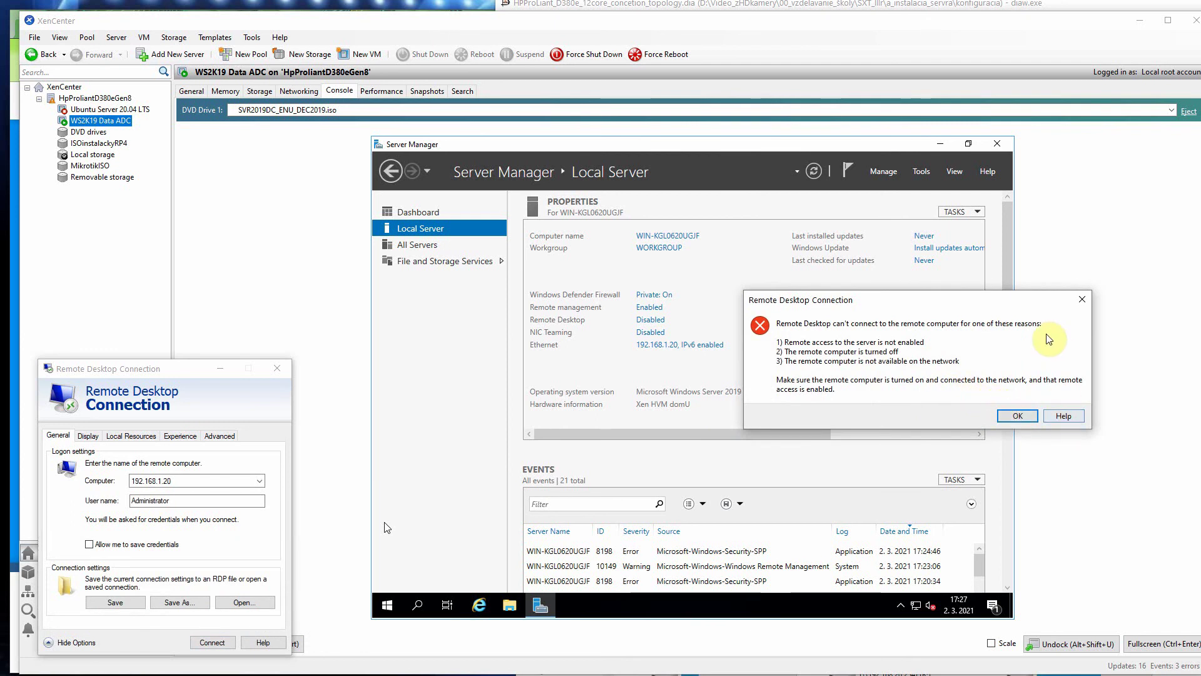
click(1081, 300)
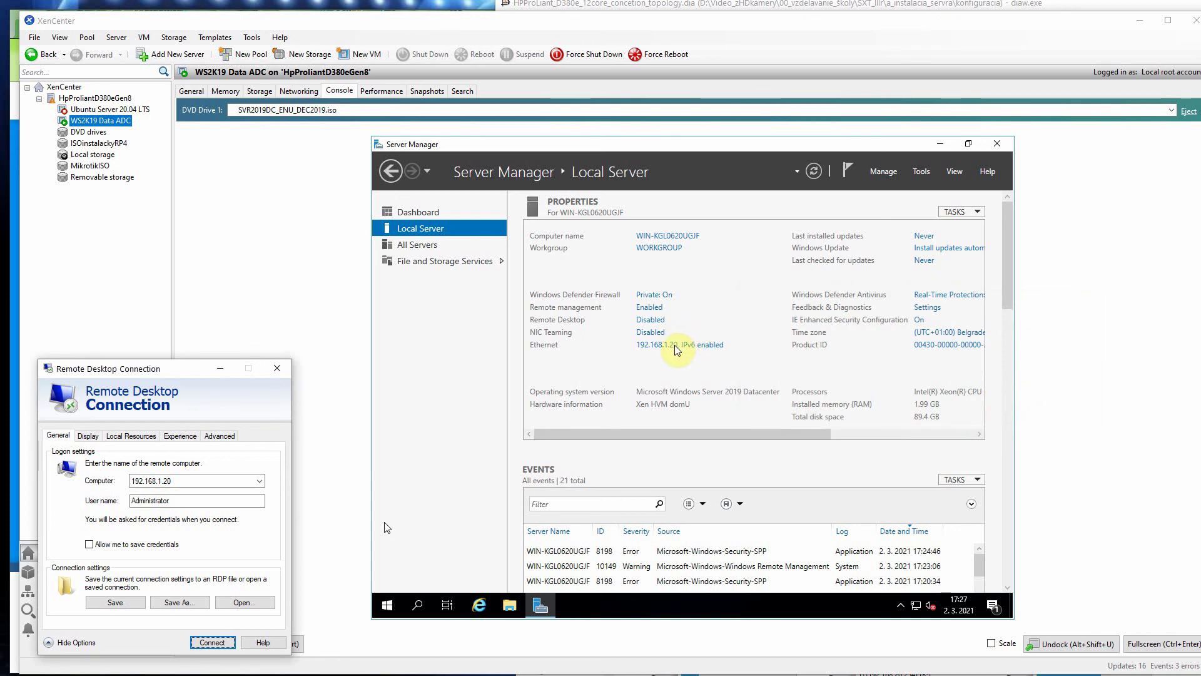
Step: Check the Ethernet adapter's IPv4 details (DNS 192.168.1.20 and 192.168.1.1), then close all network windows
click(676, 349)
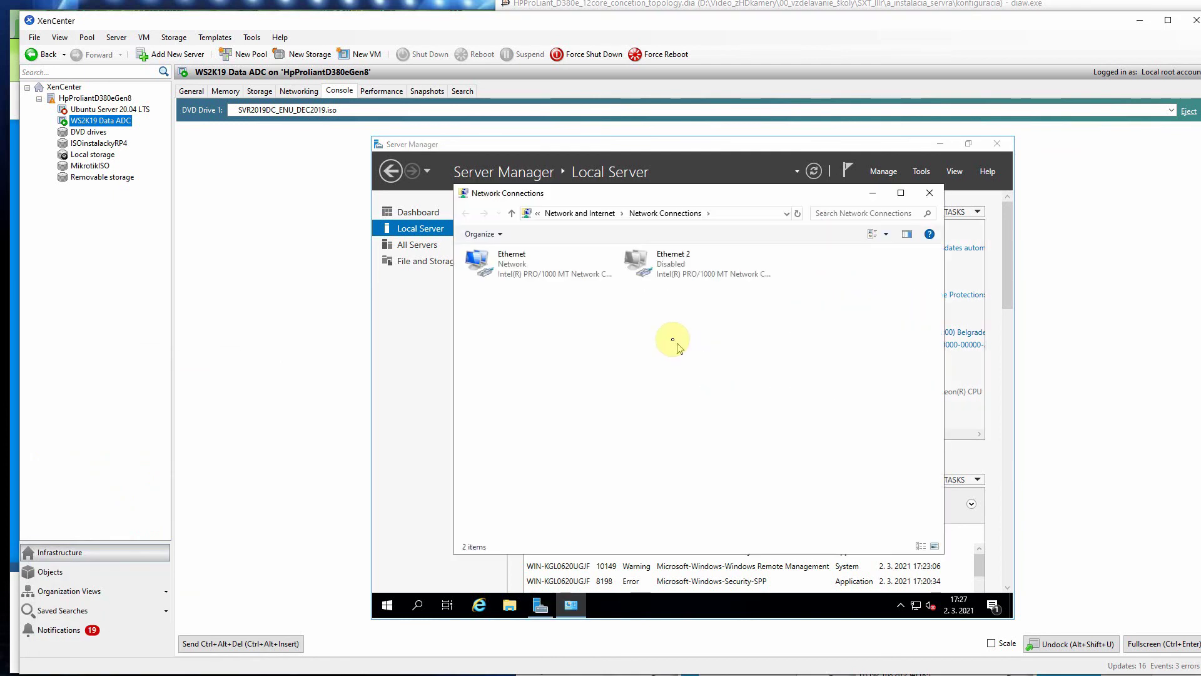
double_click(502, 269)
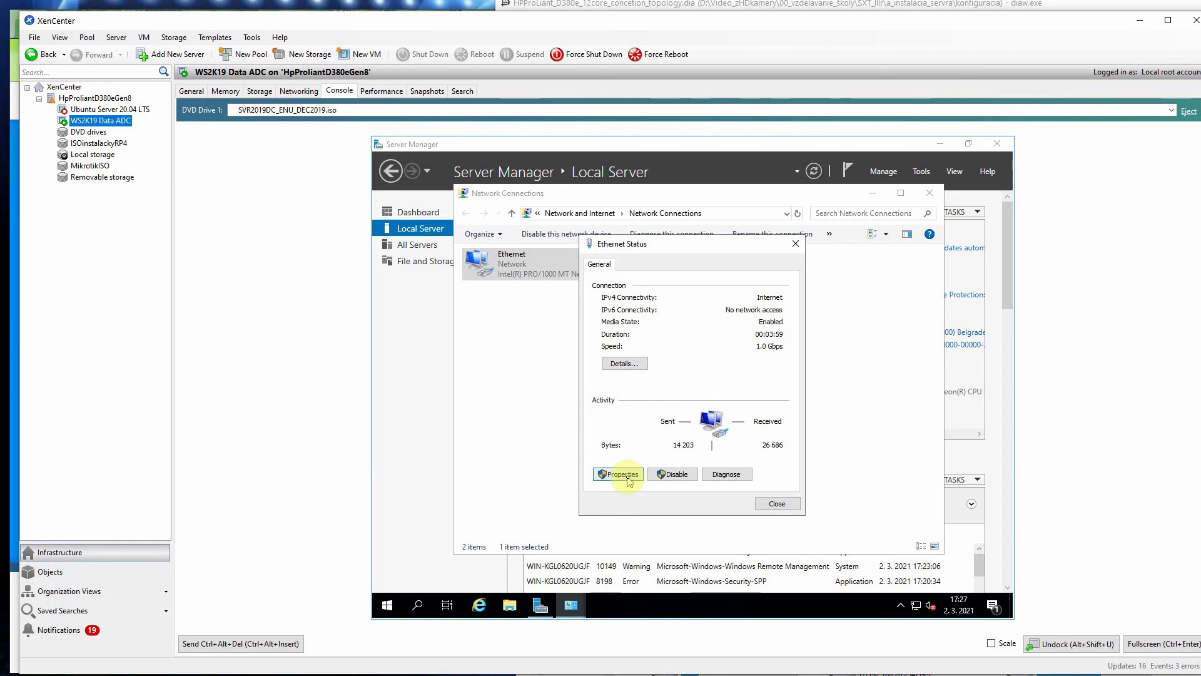
click(624, 365)
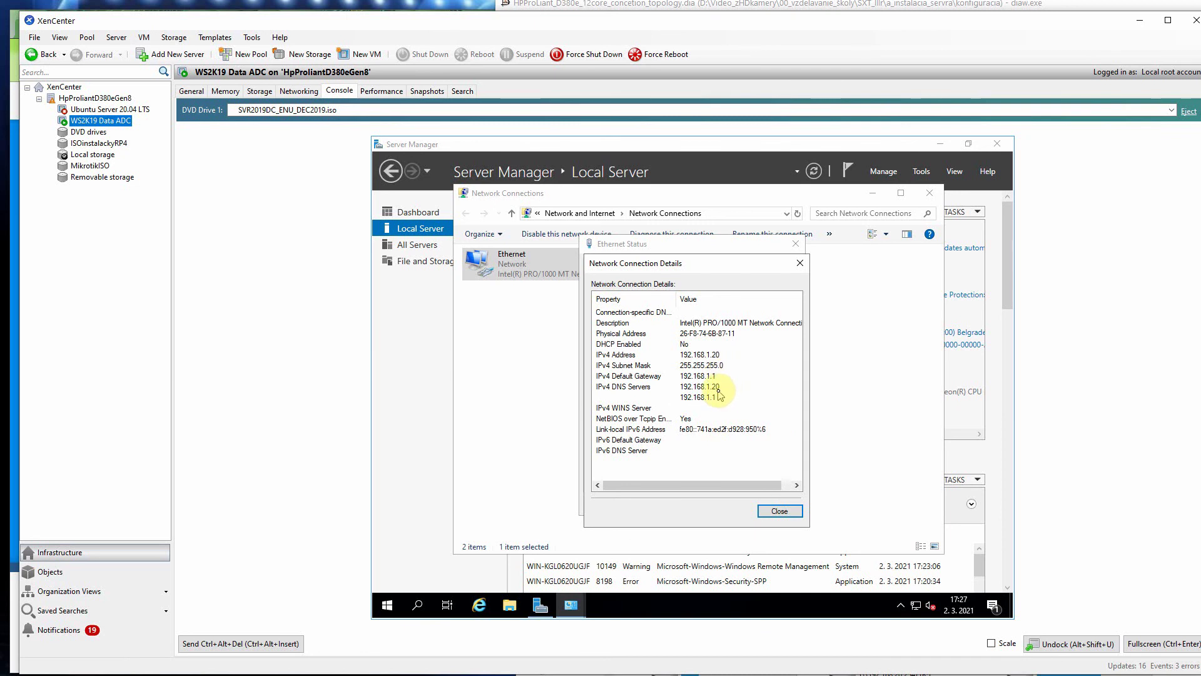
click(801, 264)
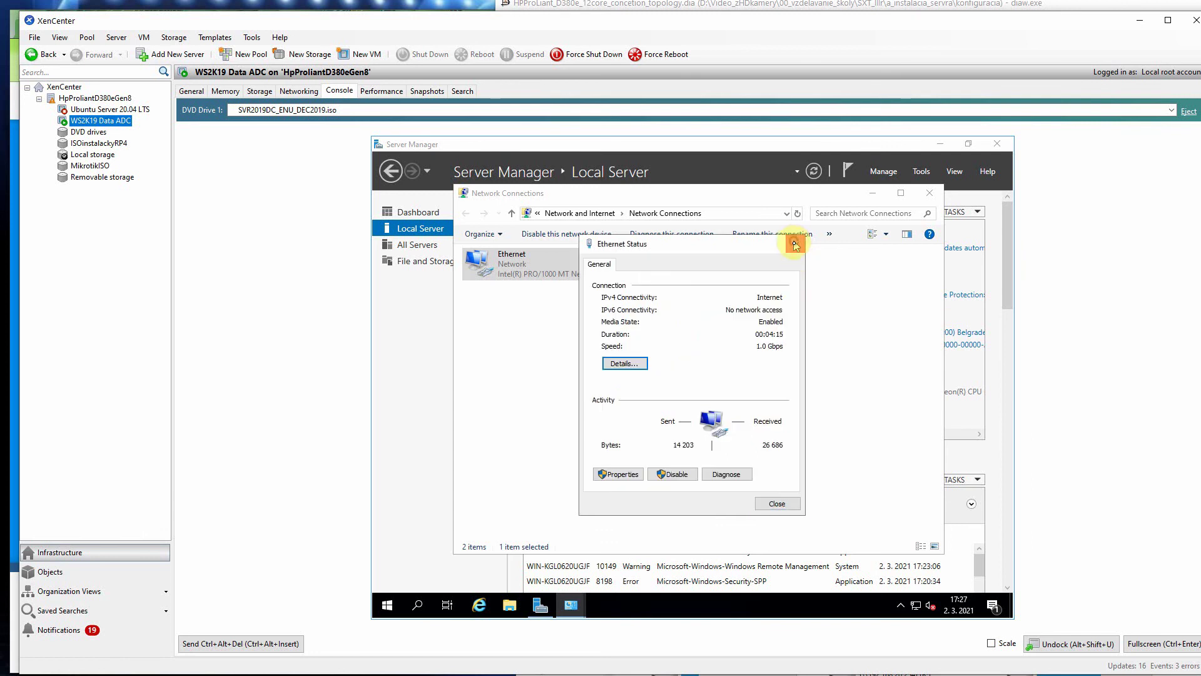
click(794, 244)
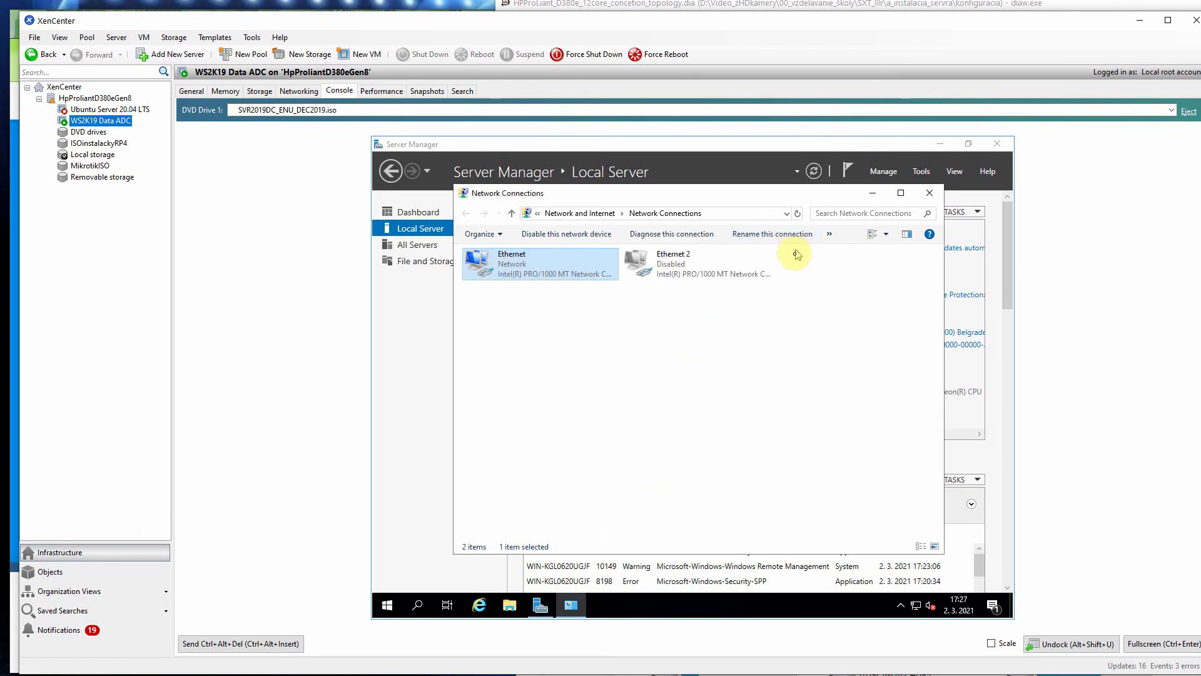
click(931, 195)
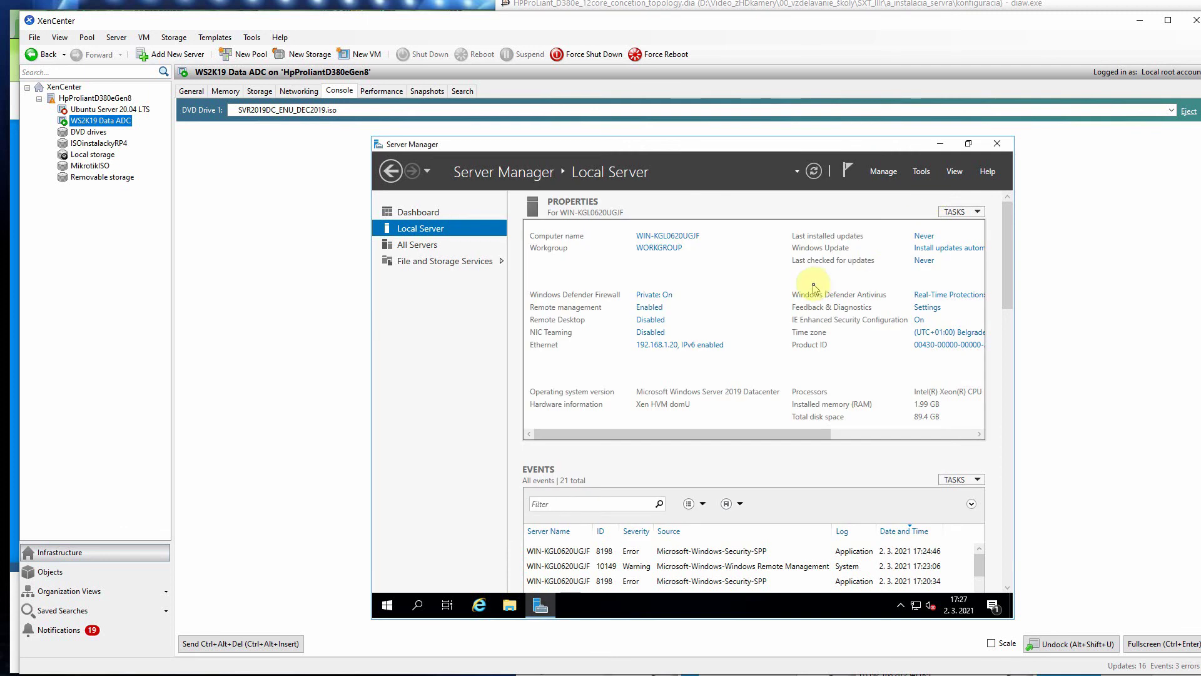
Step: Scroll through the VM's Events list, then open System Properties from the WIN-KGL0620UGJF computer name link
scroll(697, 453, down, 5)
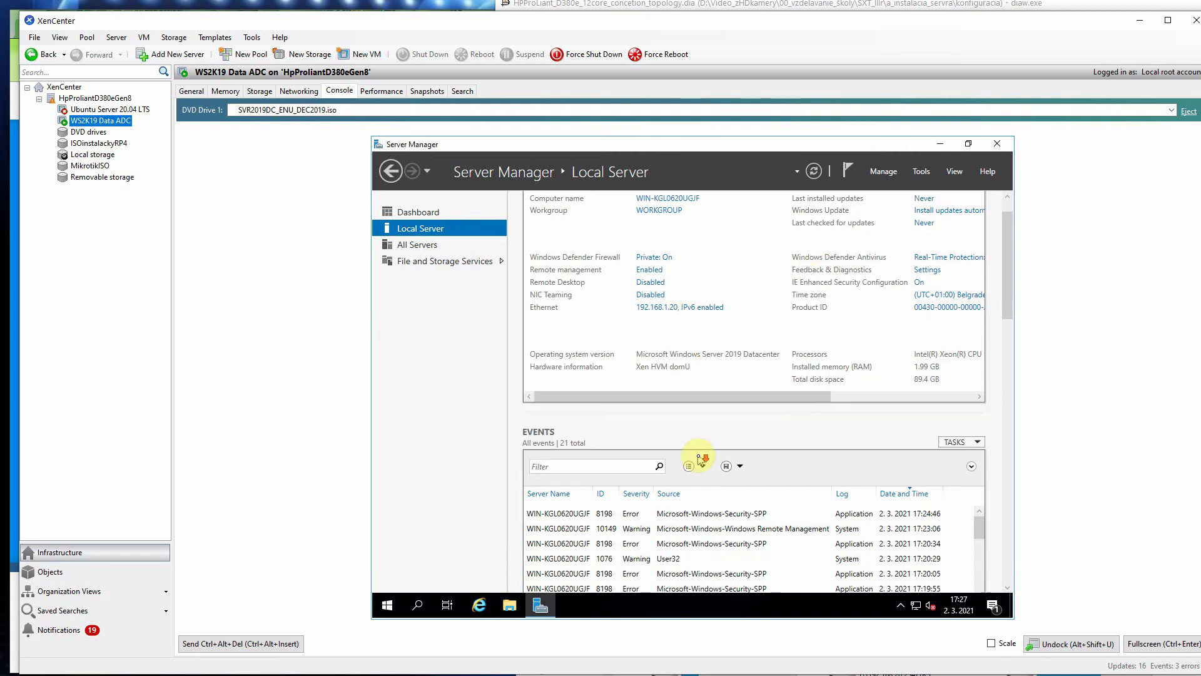
scroll(701, 459, down, 5)
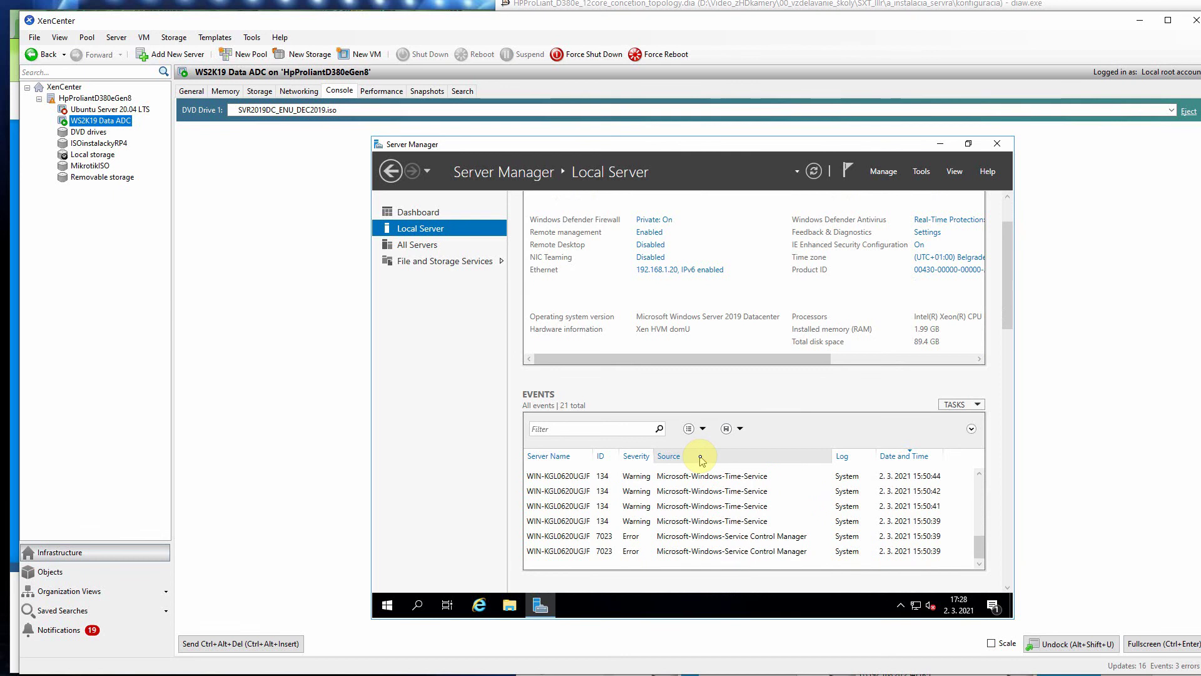
scroll(701, 460, up, 5)
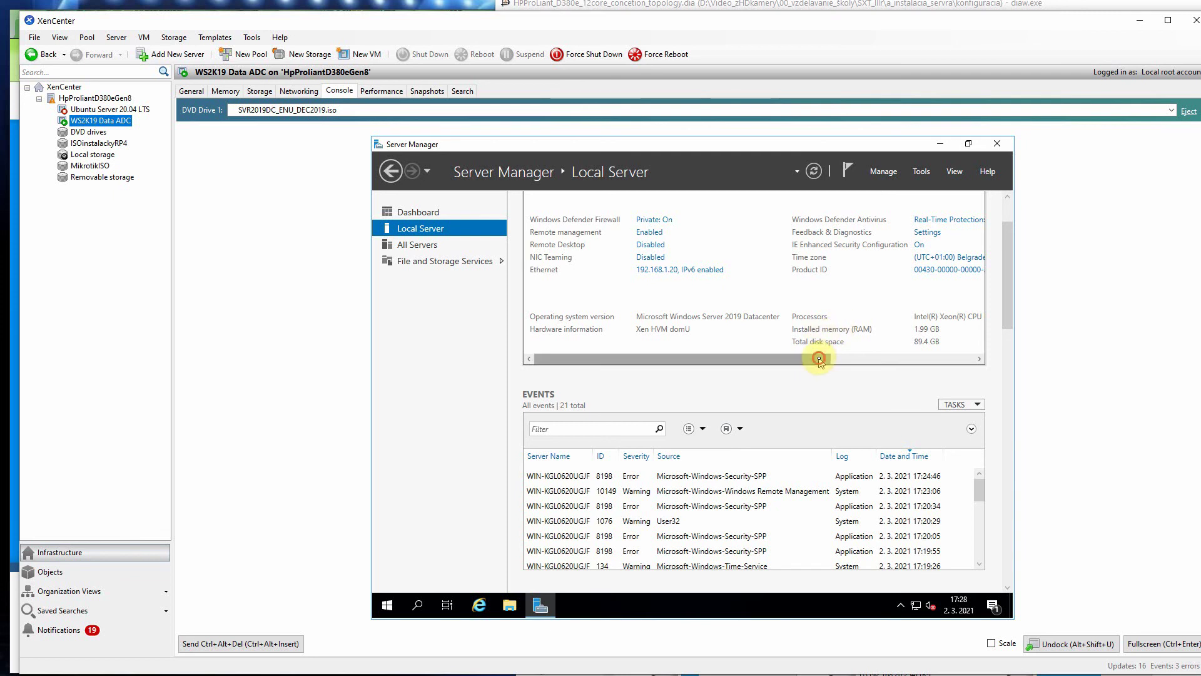
drag(816, 358, 856, 360)
scroll(1004, 263, up, 2)
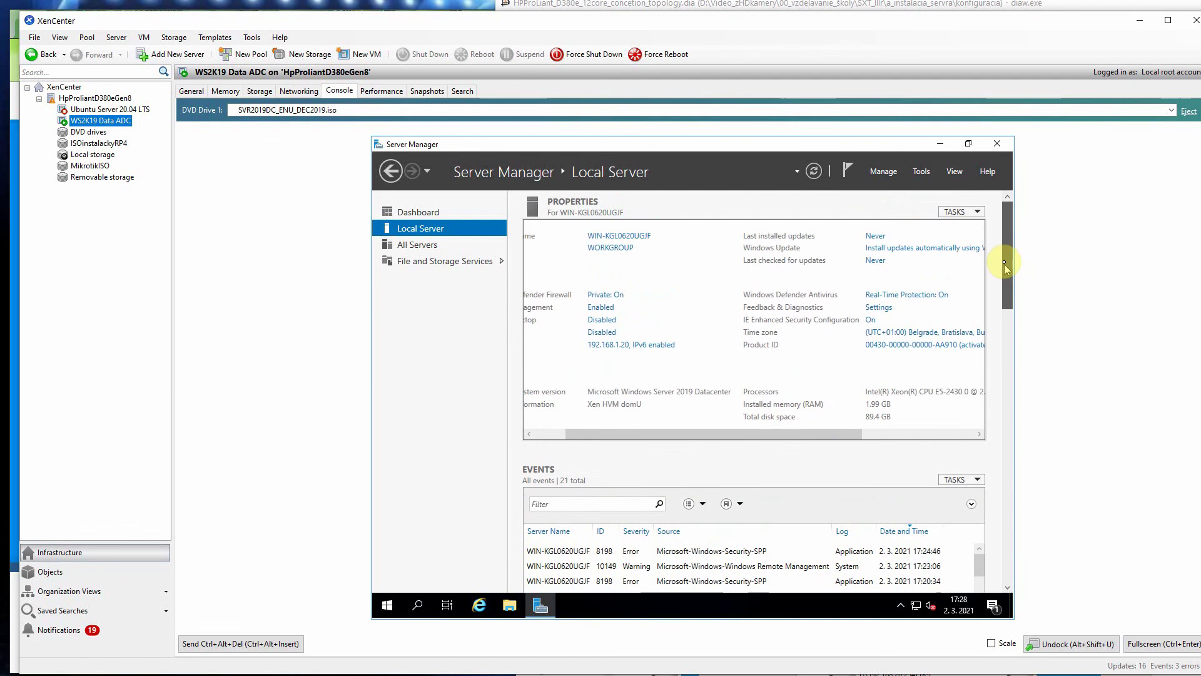
drag(857, 434, 790, 427)
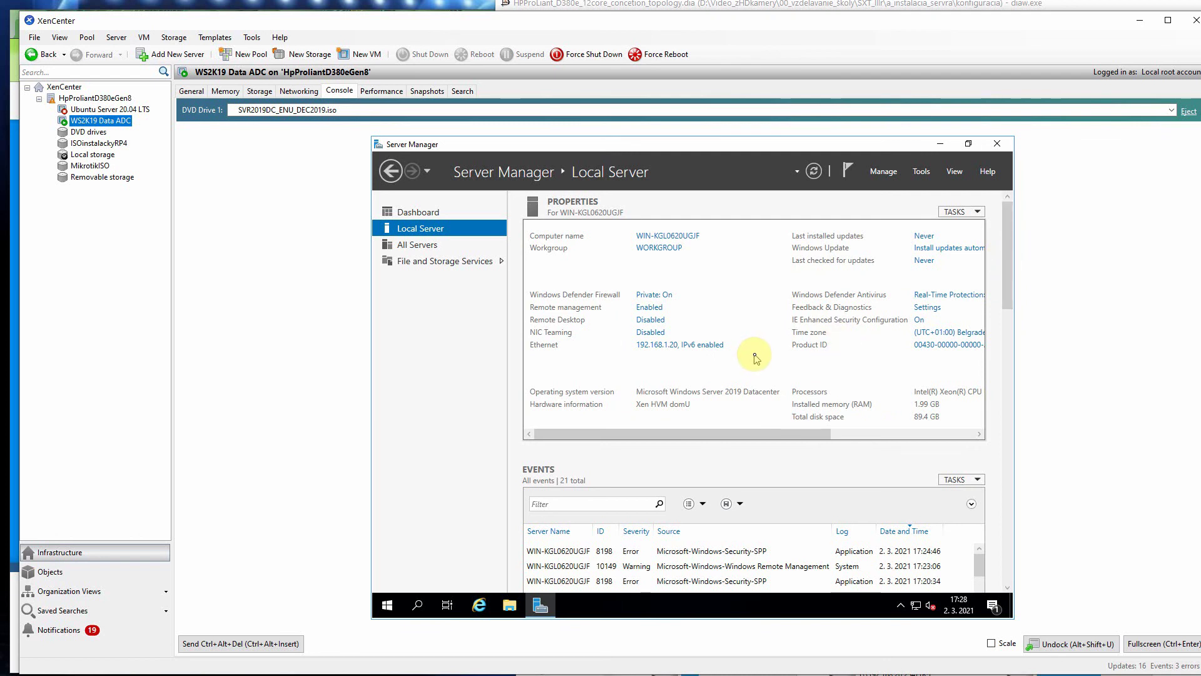
click(667, 236)
key(ctrl+c)
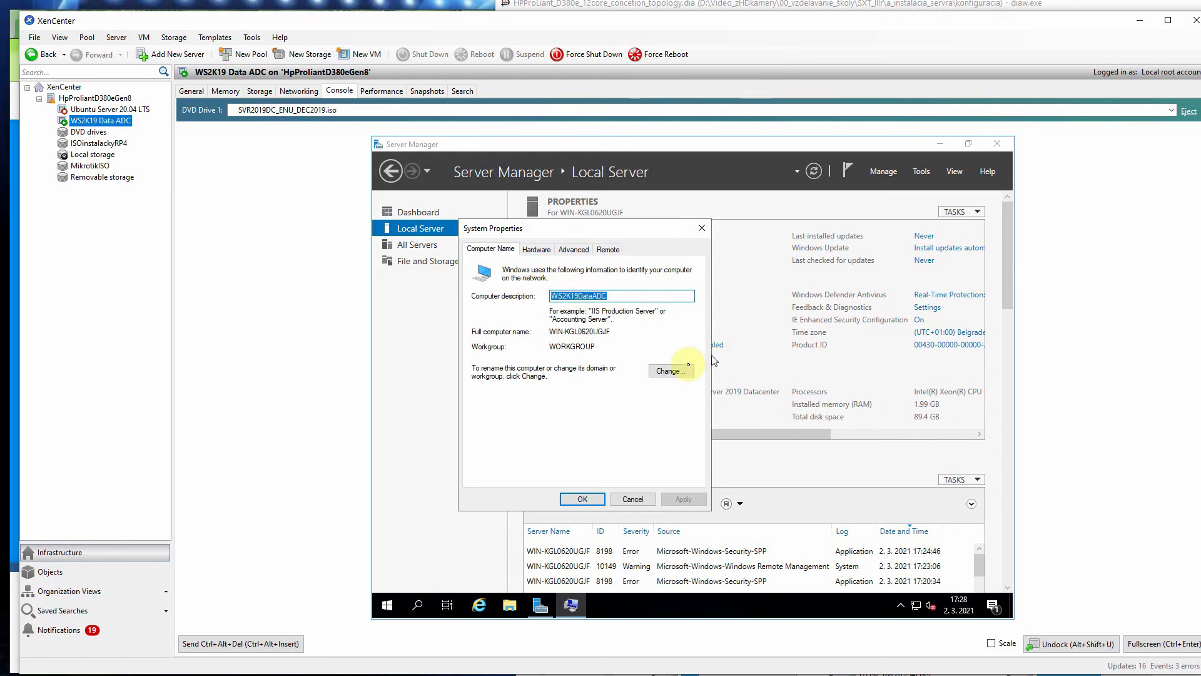
Step: Change the computer name to WS2K19DataADC and restart the VM immediately
click(671, 371)
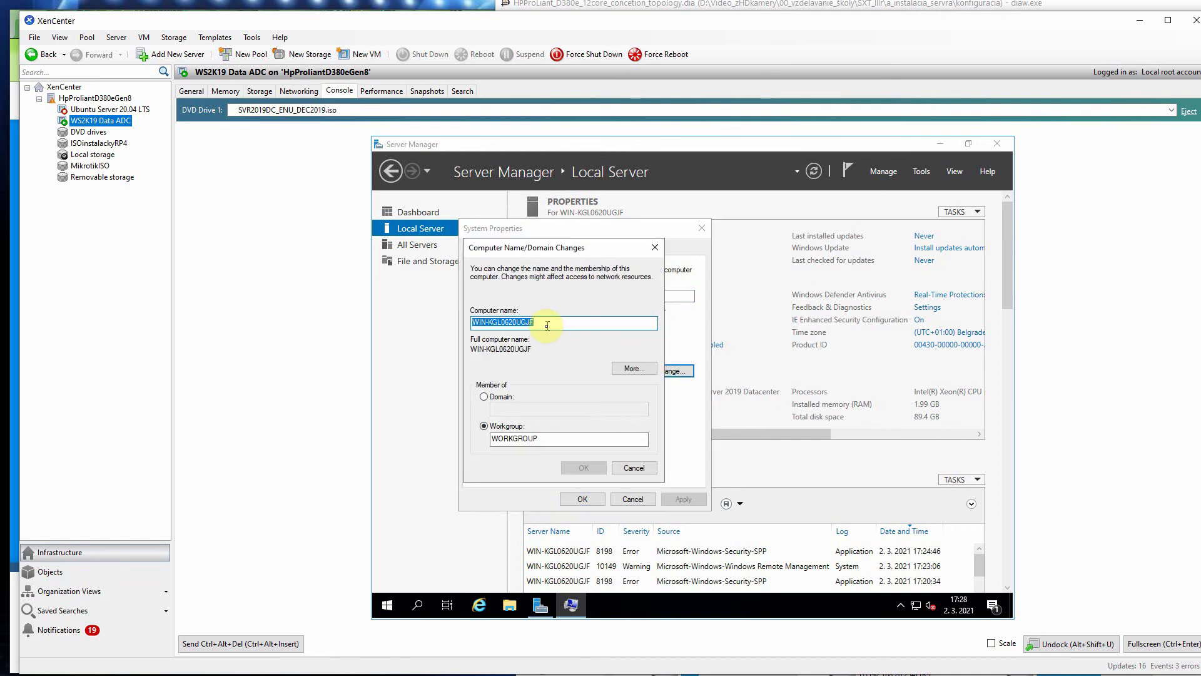
key(ctrl+v)
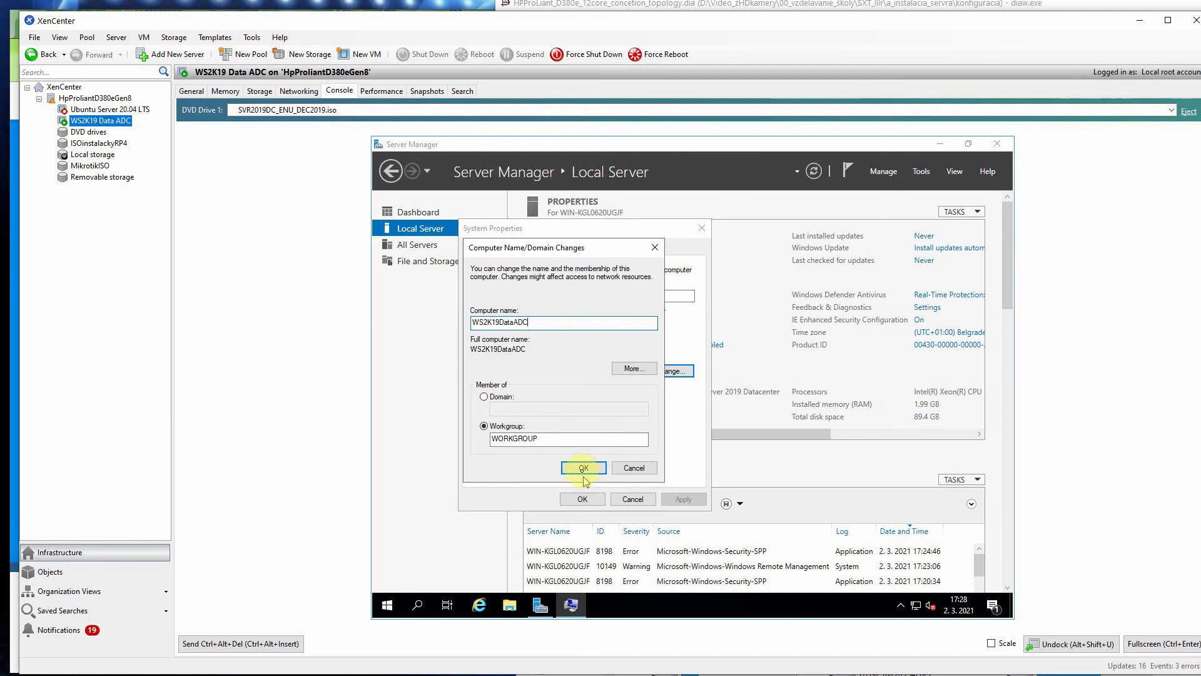
click(584, 470)
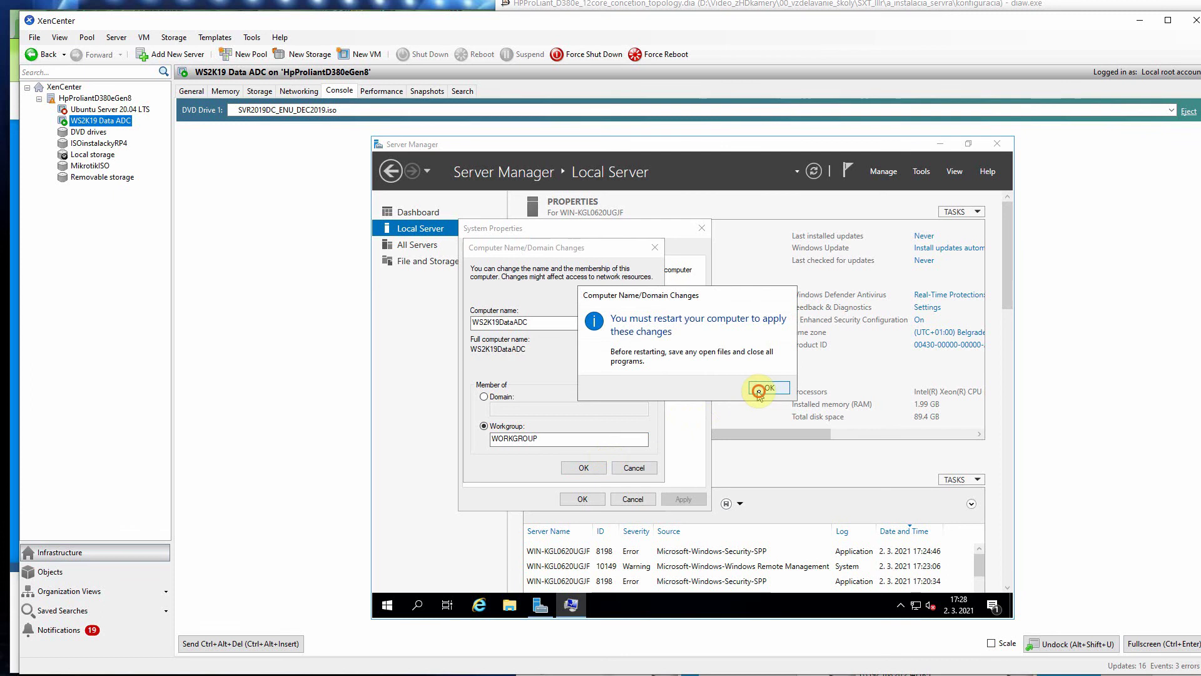
click(766, 387)
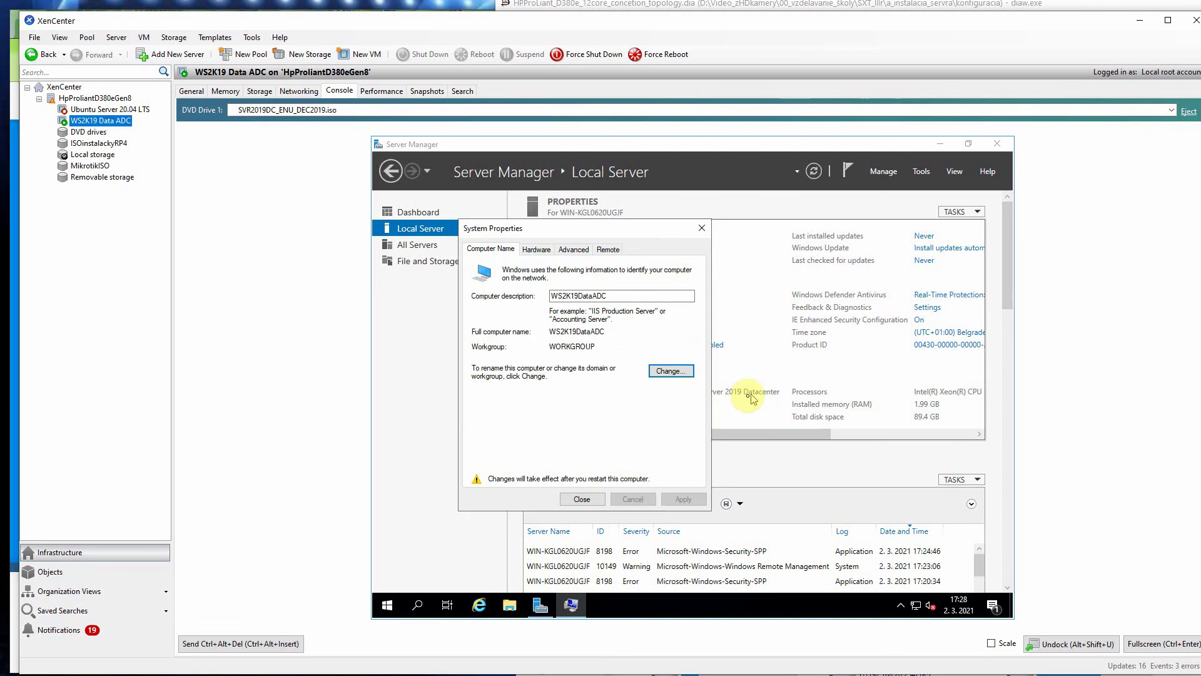
click(582, 498)
click(691, 382)
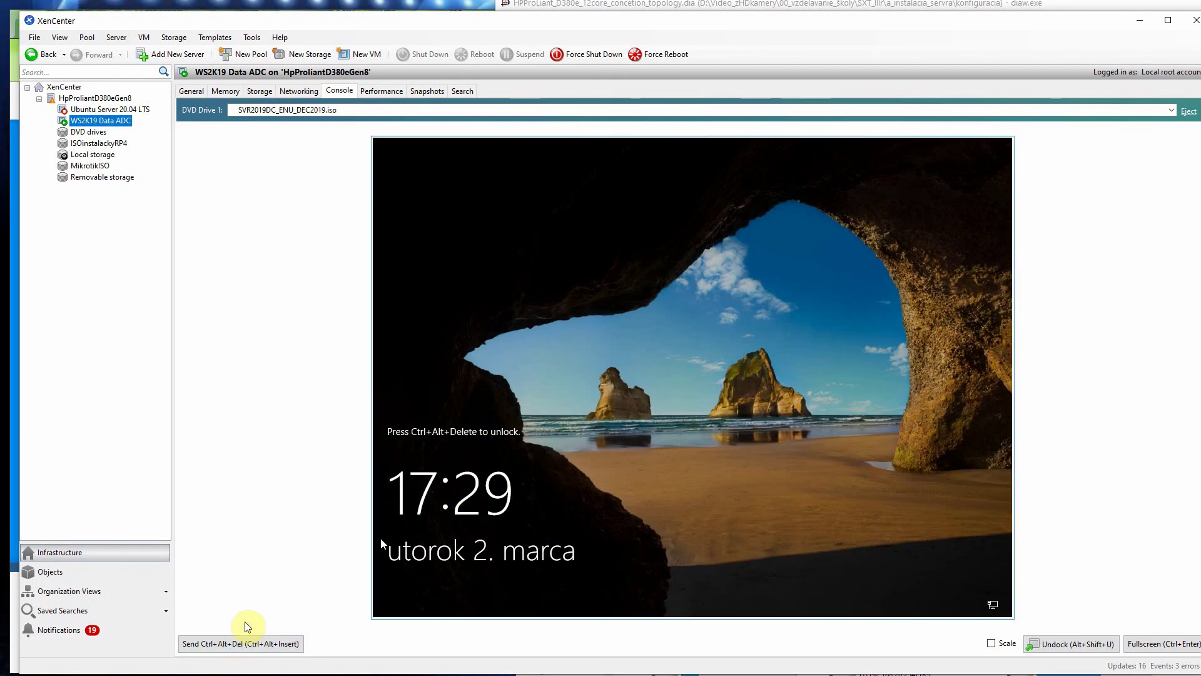
Step: Send Ctrl+Alt+Del to the restarted VM and sign in with the Administrator password
click(253, 639)
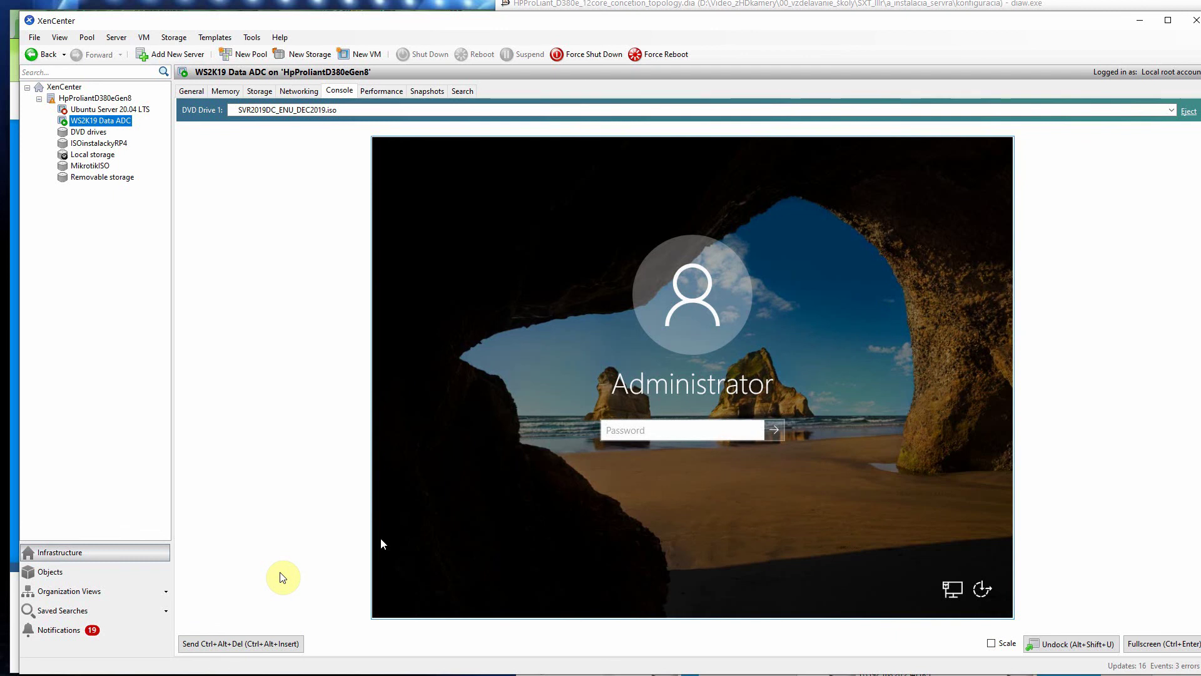
text(•••••••)
key(Return)
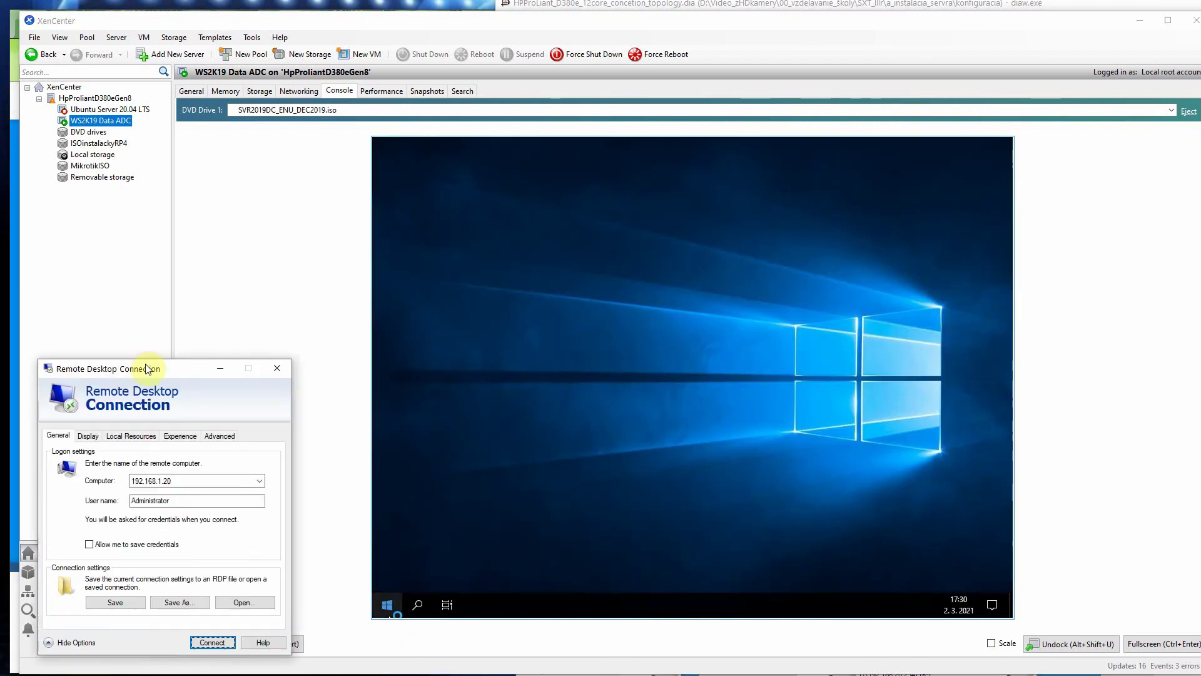
Step: Drag the Remote Desktop Connection dialog off to the right edge of the screen
drag(152, 369, 1200, 434)
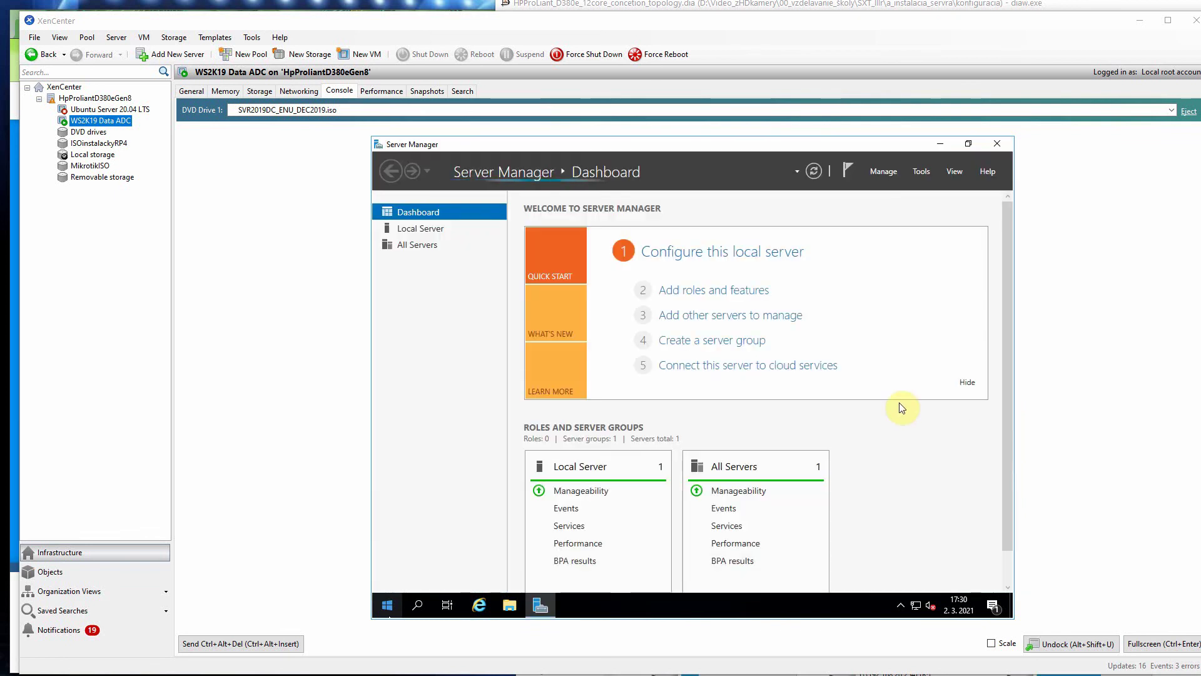
Step: Show the Local Server page listing WS2K19DataADC, then launch the host's Command Prompt and move it aside
click(421, 226)
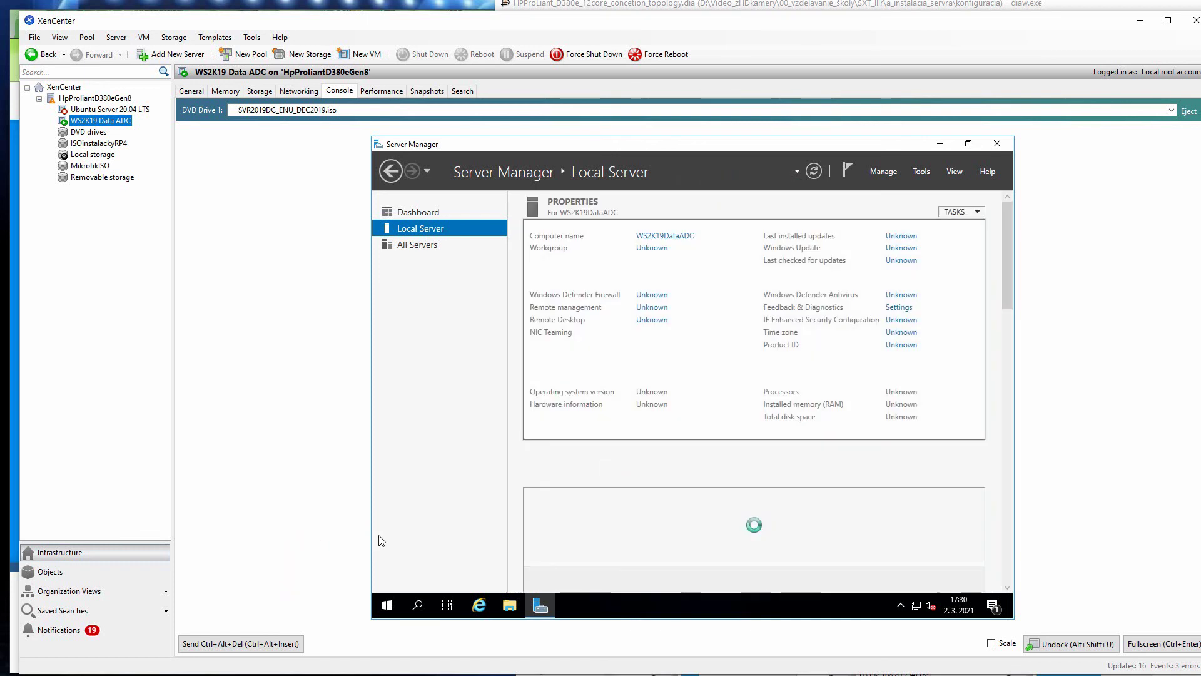
key(super)
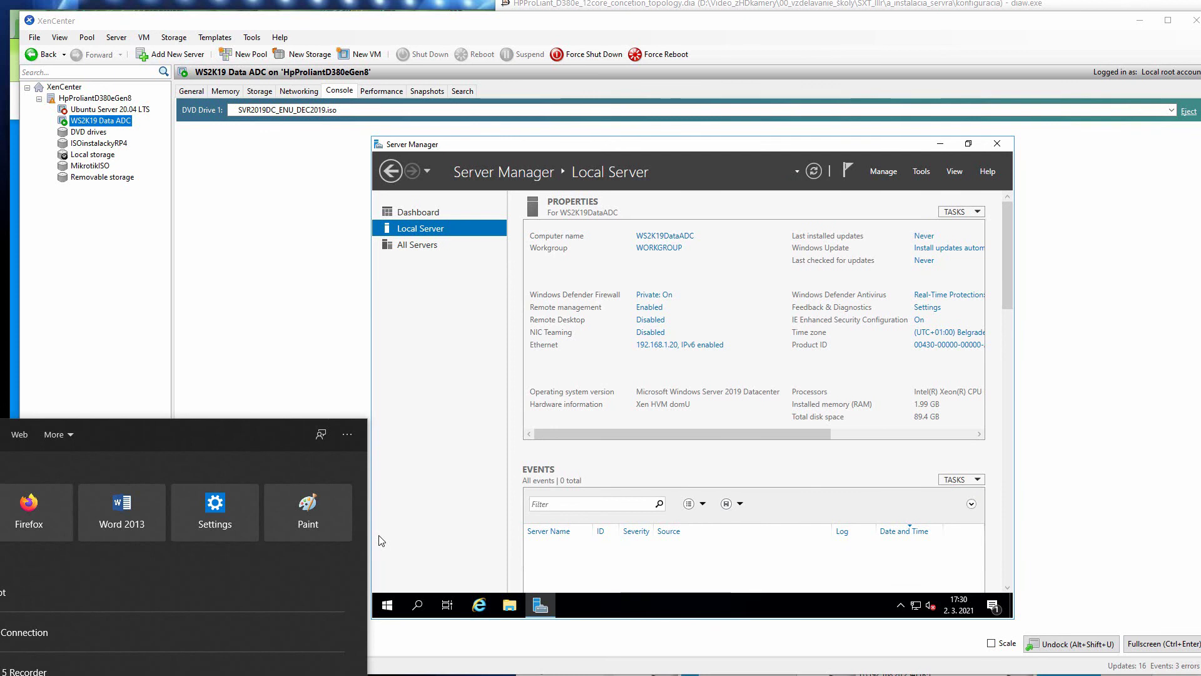
text(cmd)
key(Return)
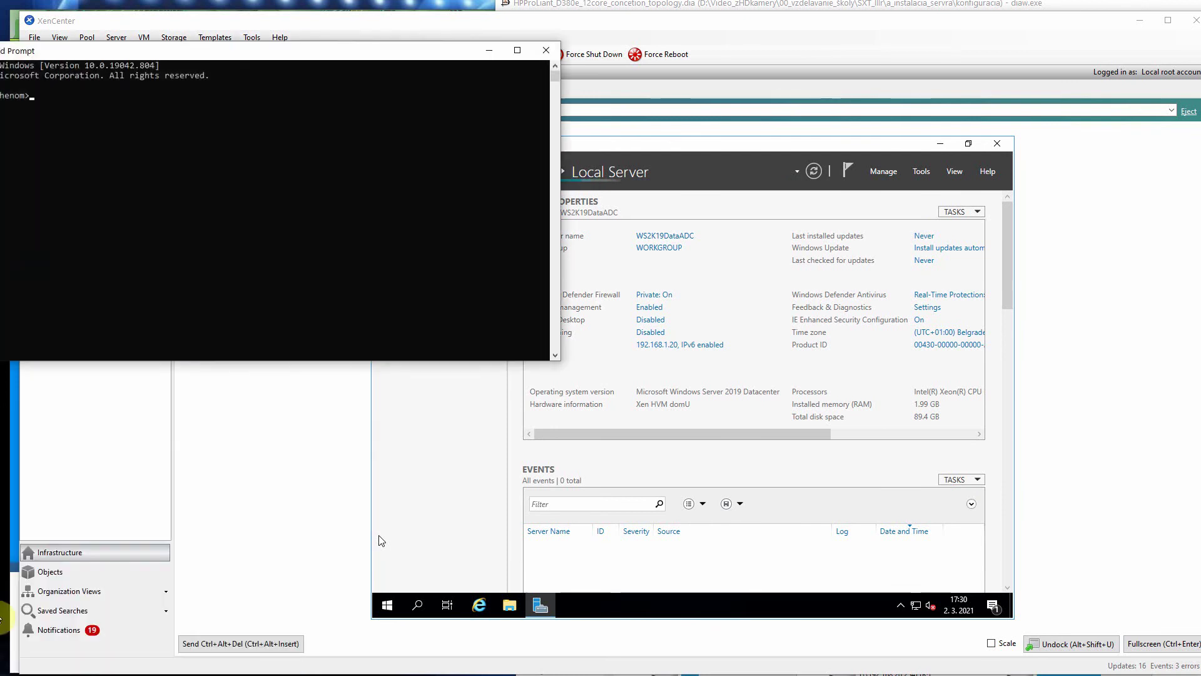
click(161, 55)
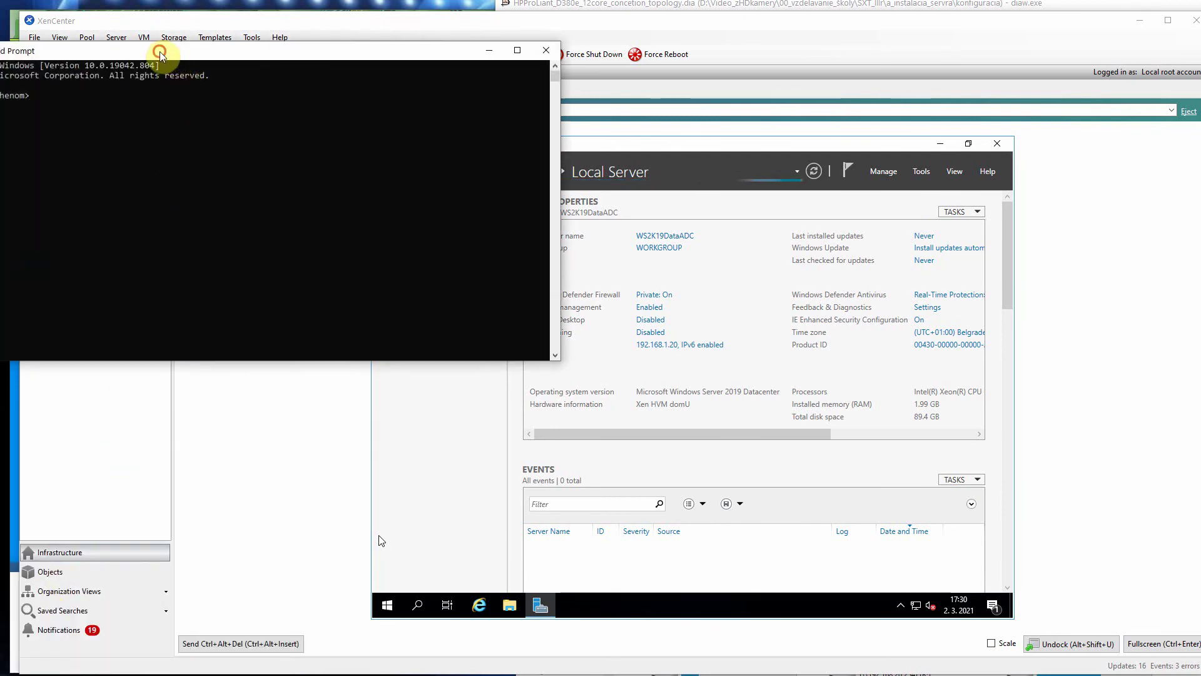
drag(160, 55, 1200, 438)
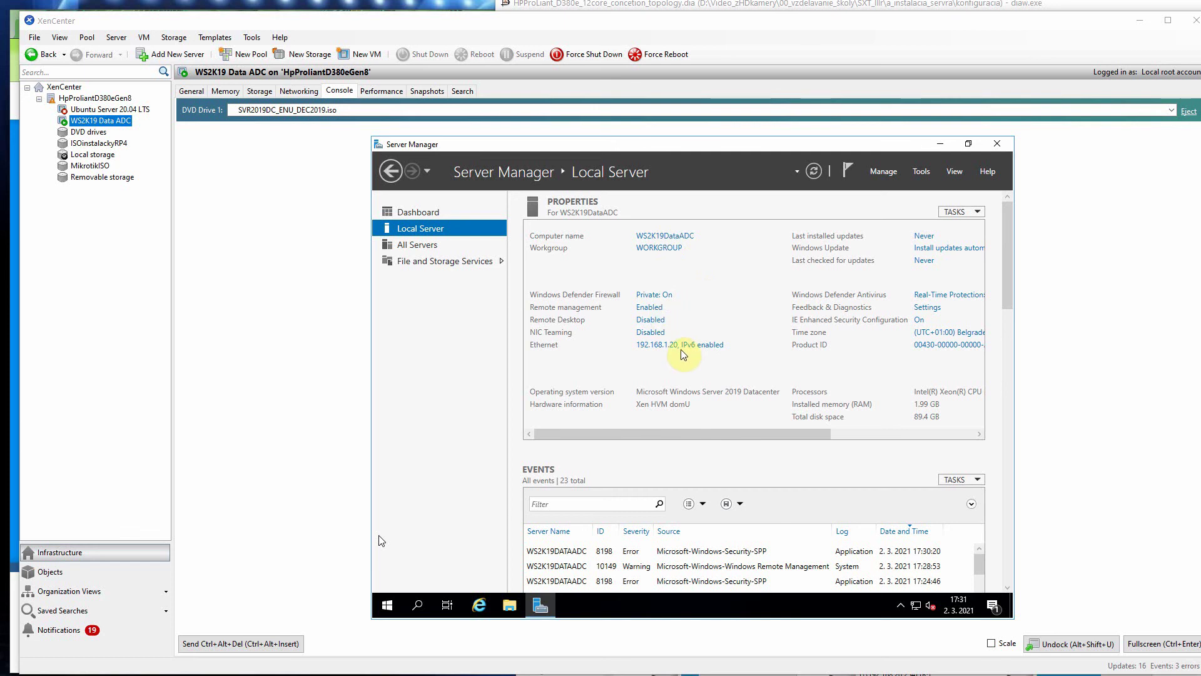
Step: Take snapshot '1_name_and_IP_asigned_without_any_other_role', described as the intended Active Directory primary controller
click(425, 93)
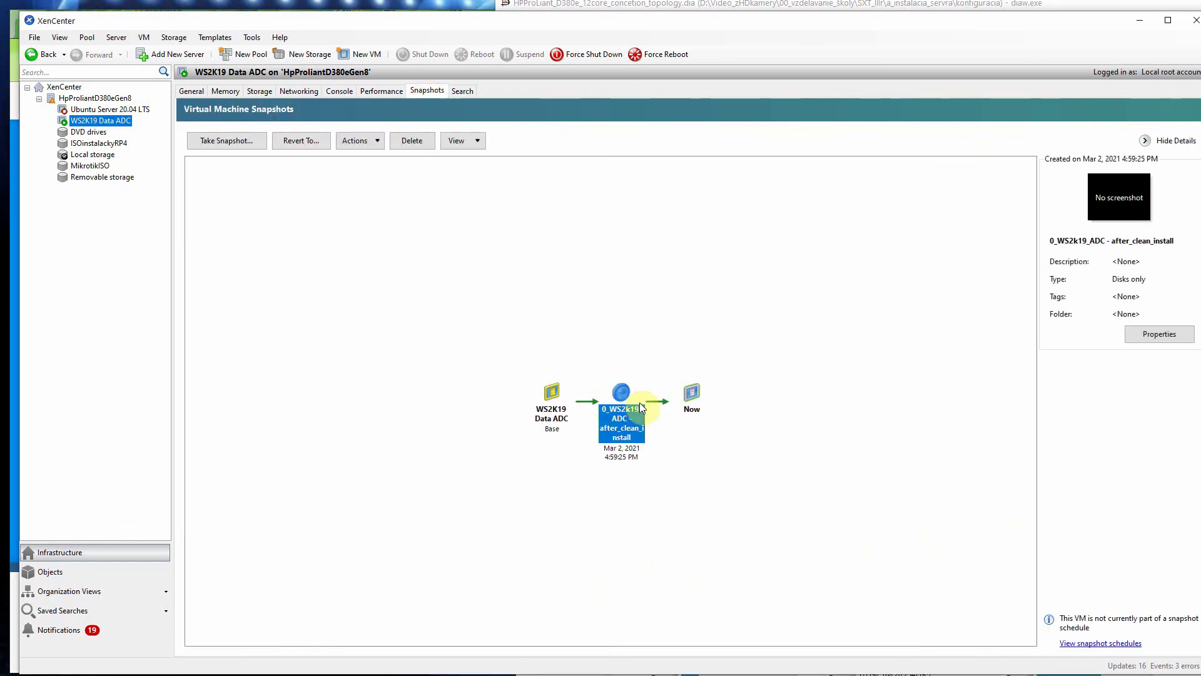
click(229, 139)
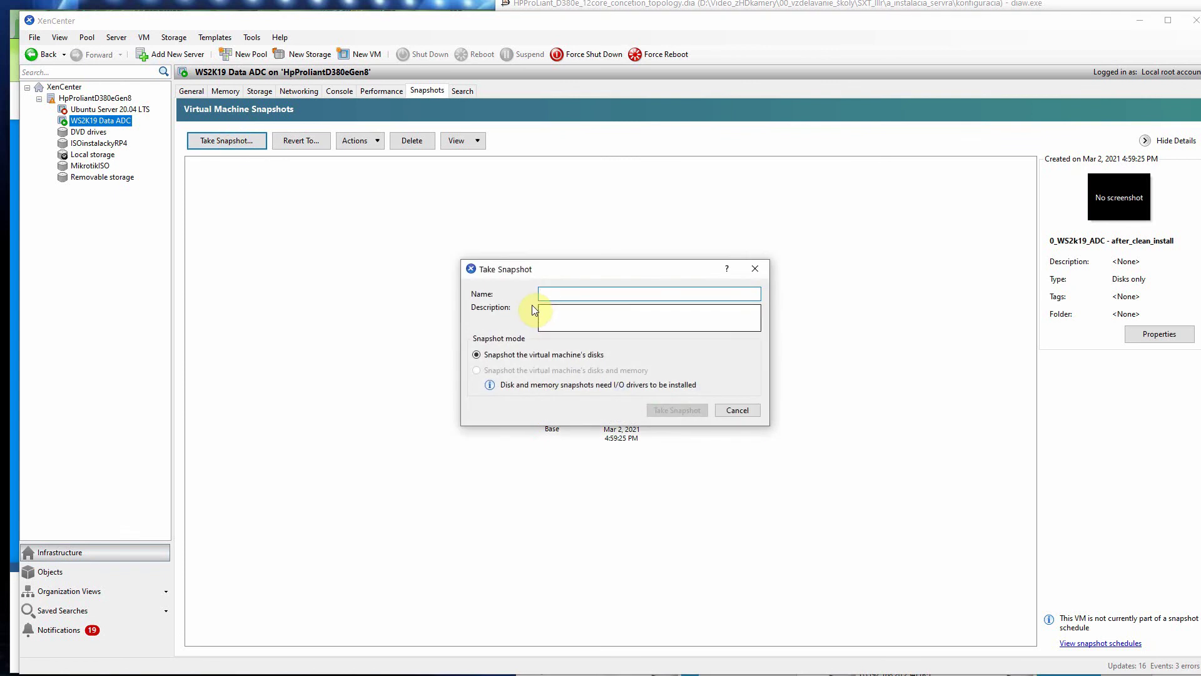
text(1)
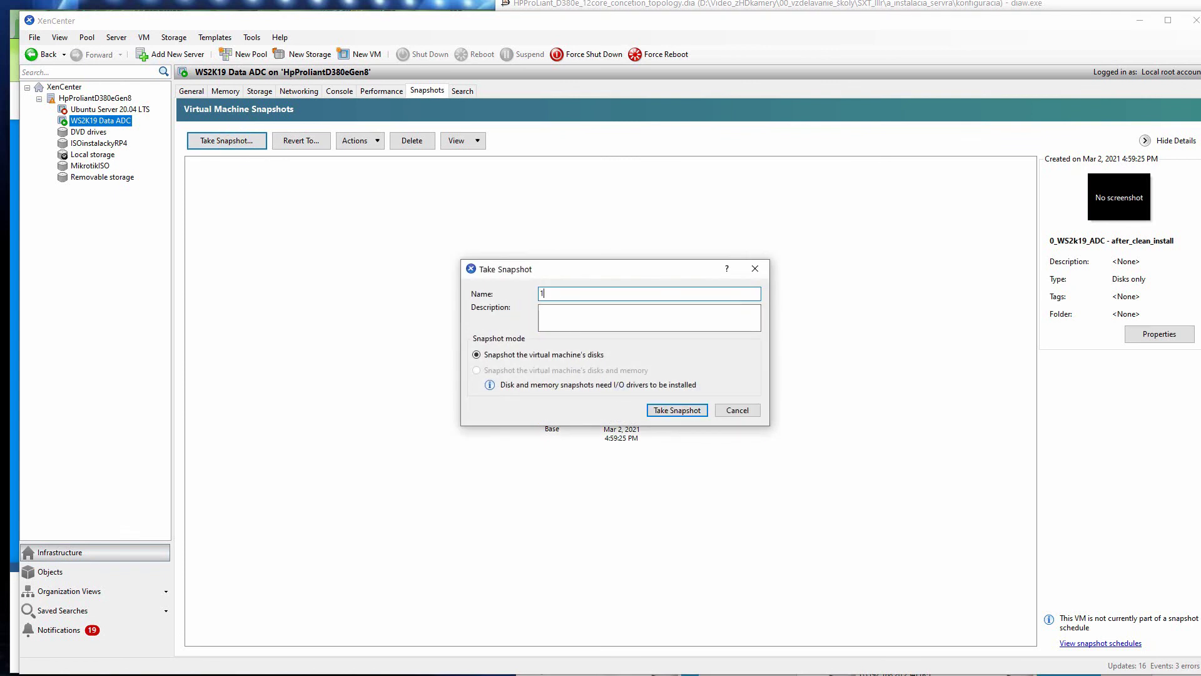
text(_name_and_IP_asigned_without_any_other)
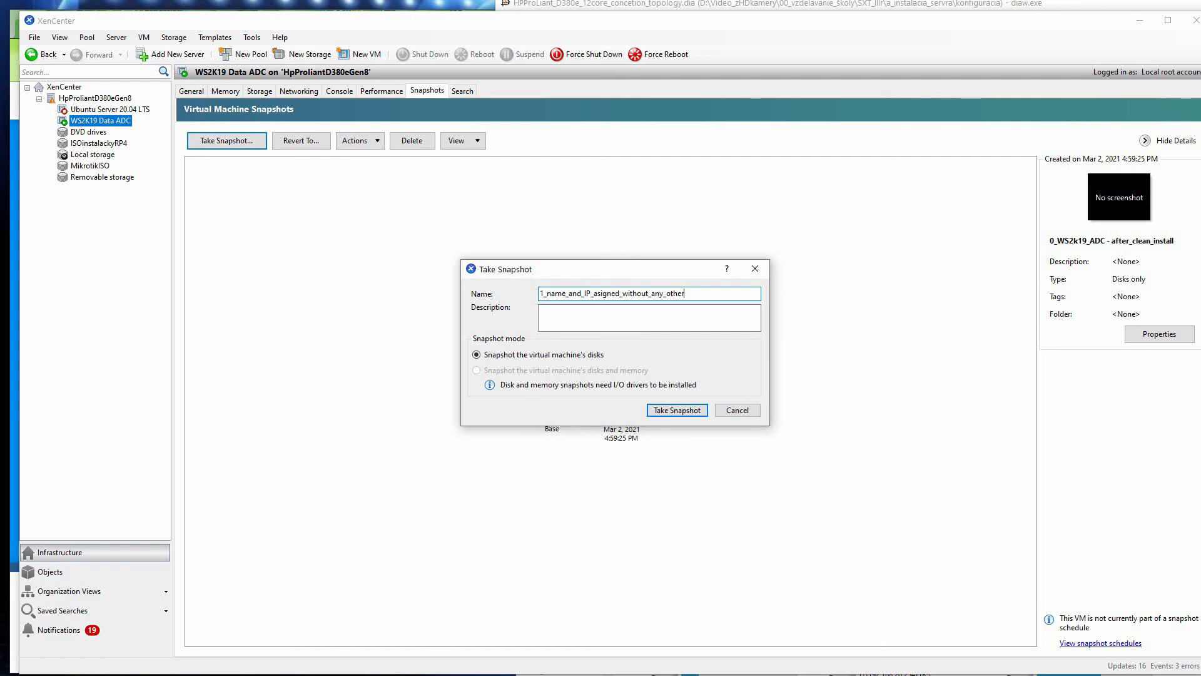
text(_role)
click(558, 320)
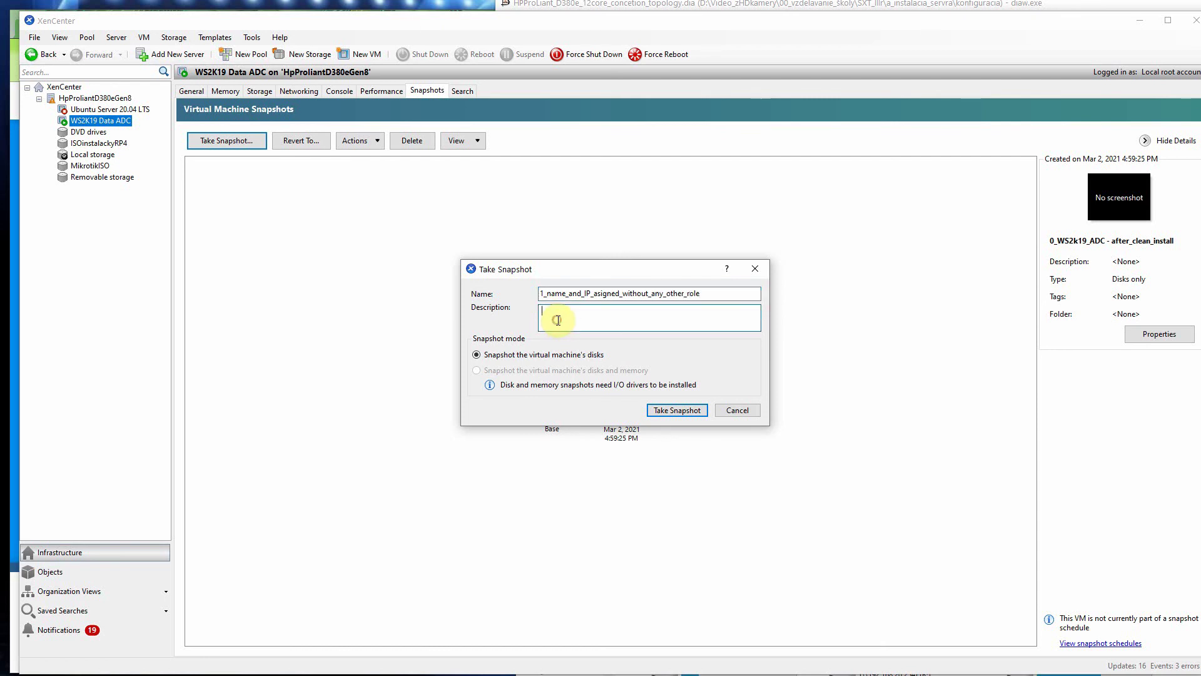
text(This is server suposed to by ActiveDirectory primary controller)
click(679, 408)
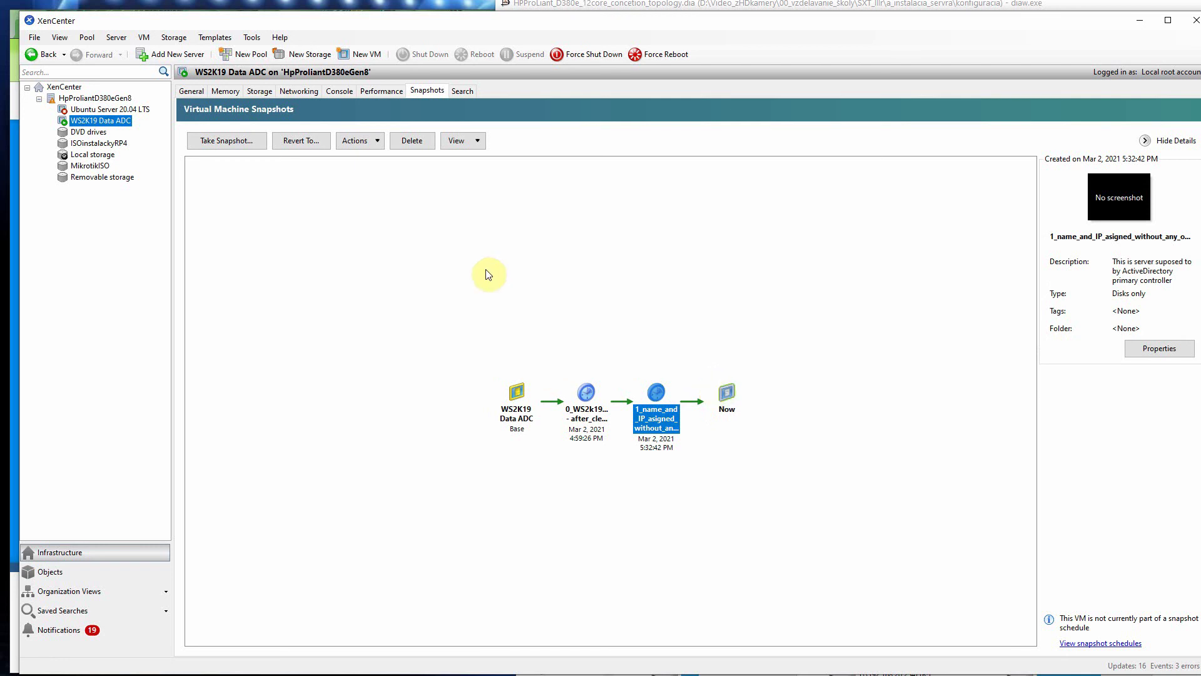
Step: Open the 172.16.0.2 MikroTik router in a new Chrome tab and log in with the router password
key(alt+Tab)
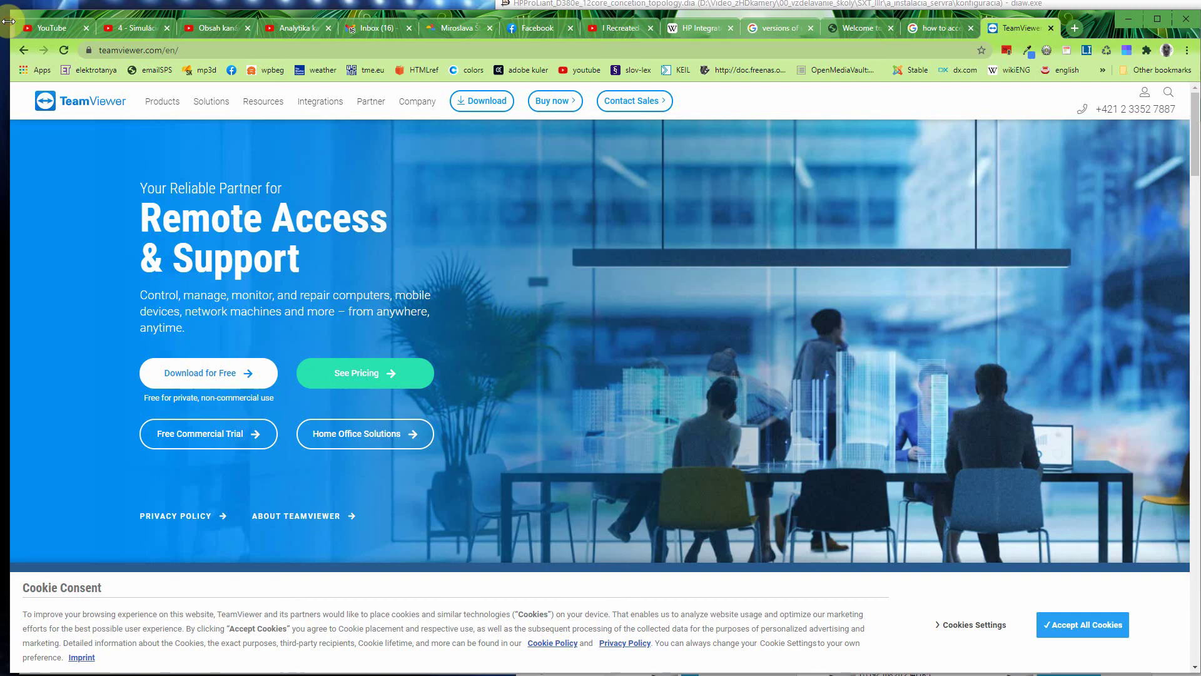
click(1074, 29)
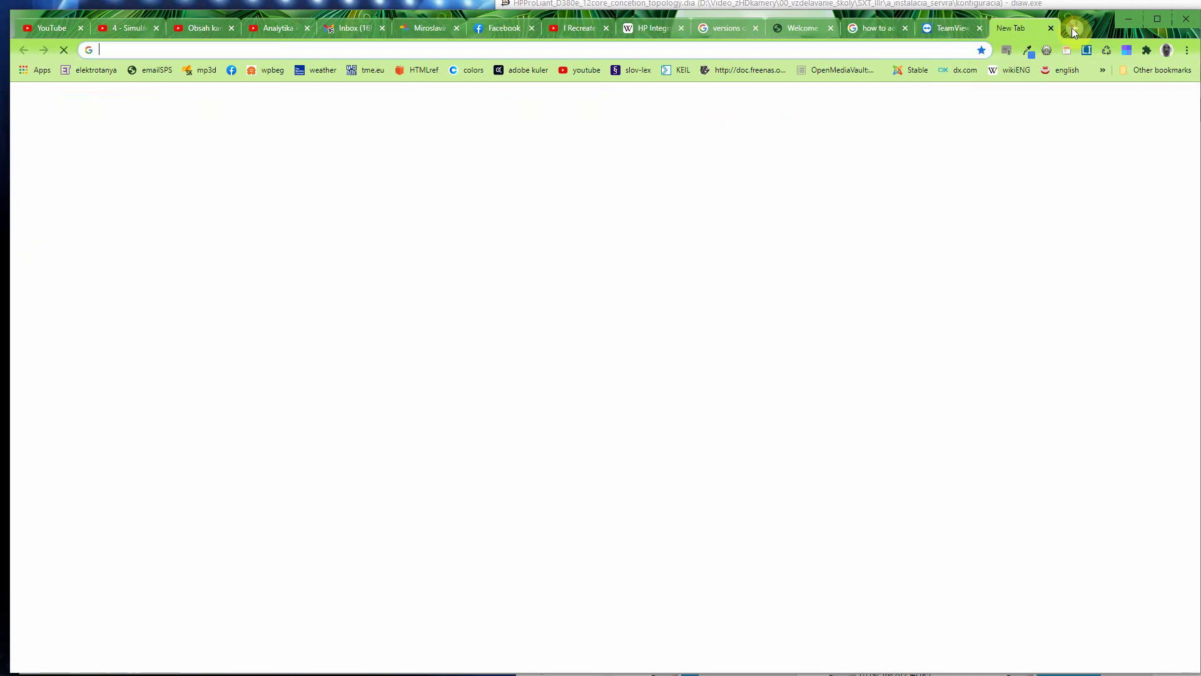
text(172.16.0.250)
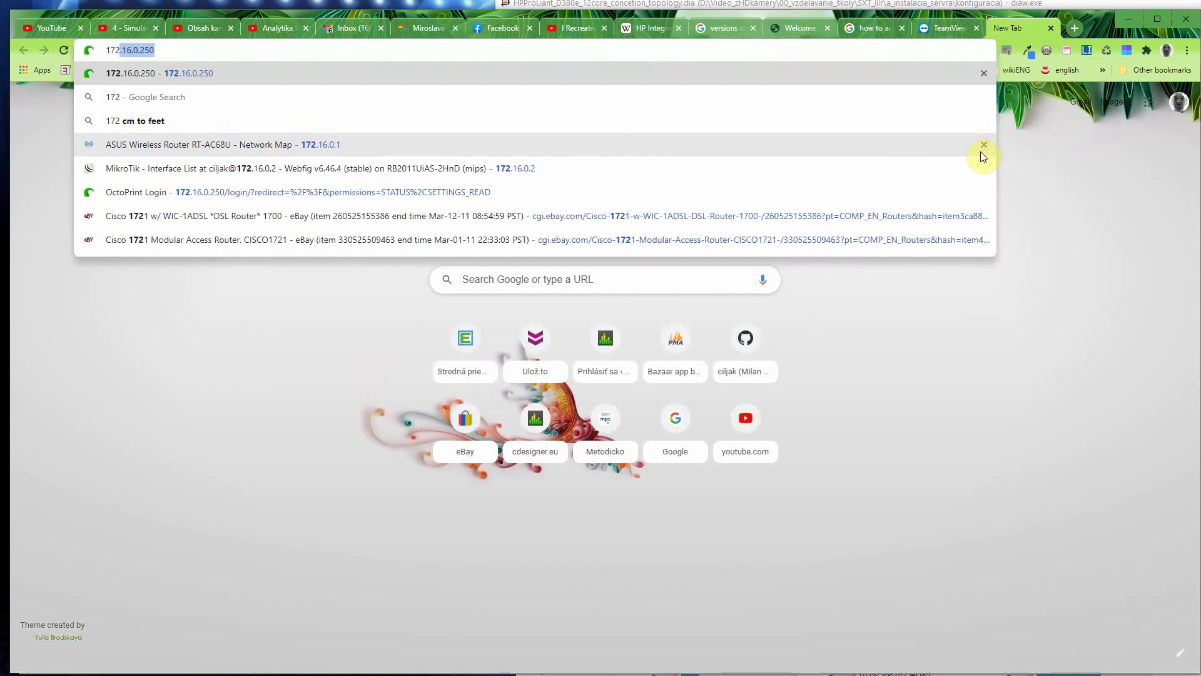
click(443, 167)
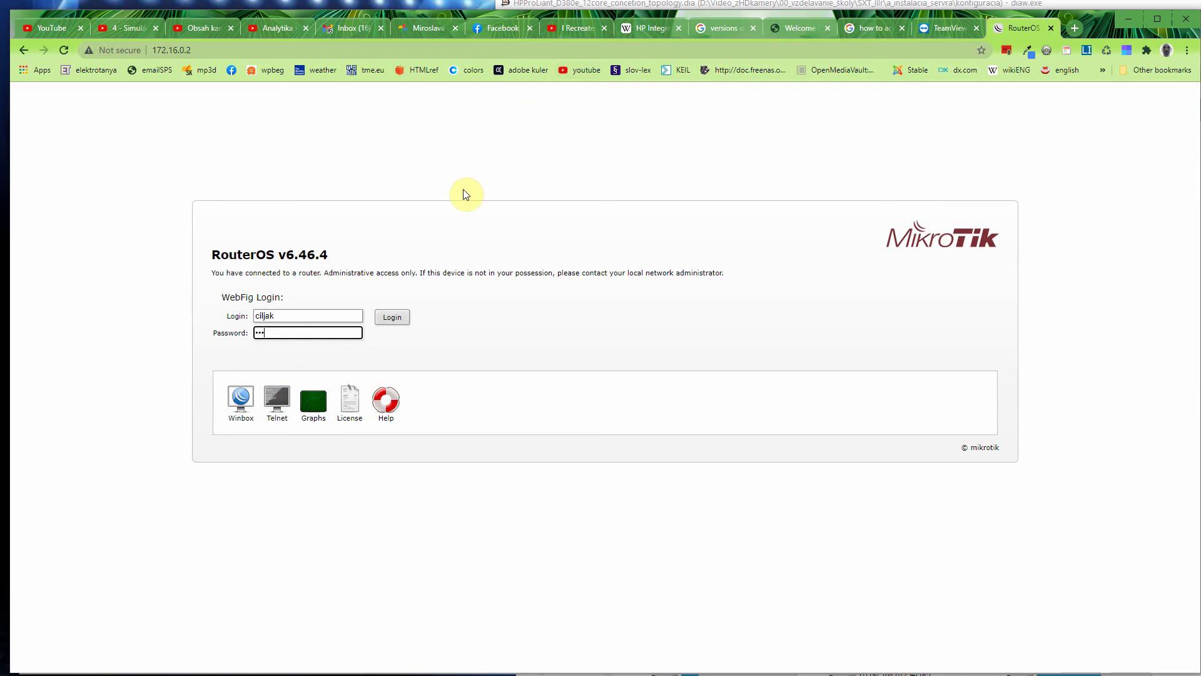
text(••••••••••••)
key(Return)
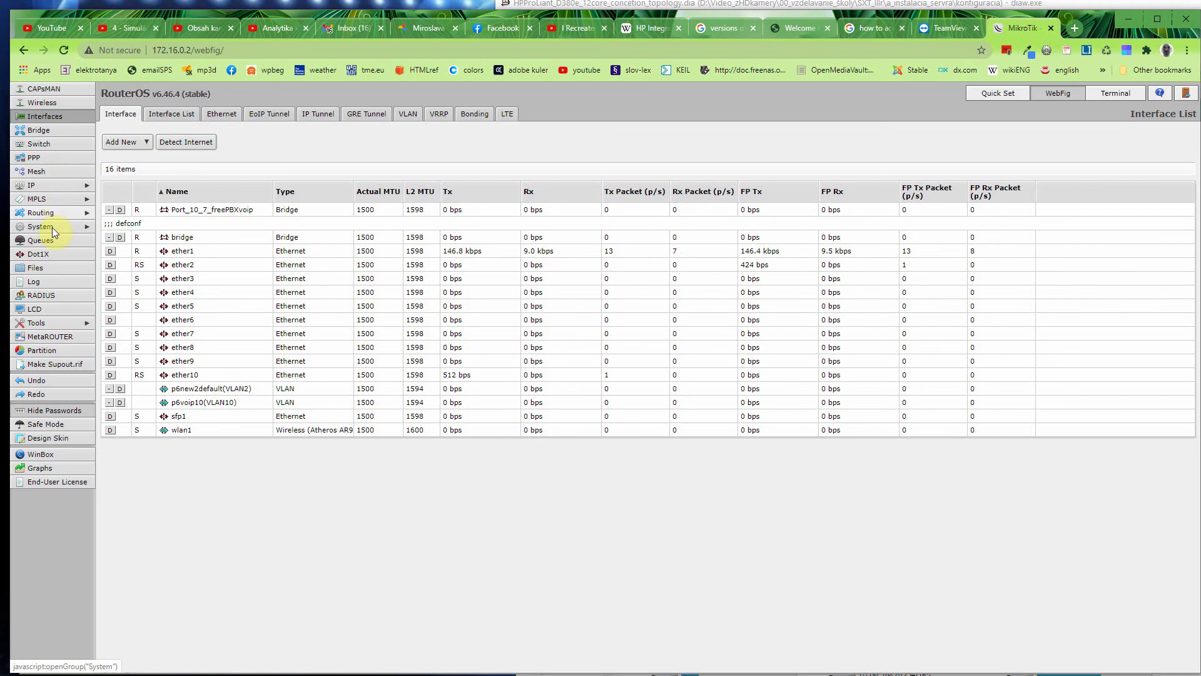
Step: Open IP > DHCP Server > Leases and widen the Active Host Name column
click(60, 187)
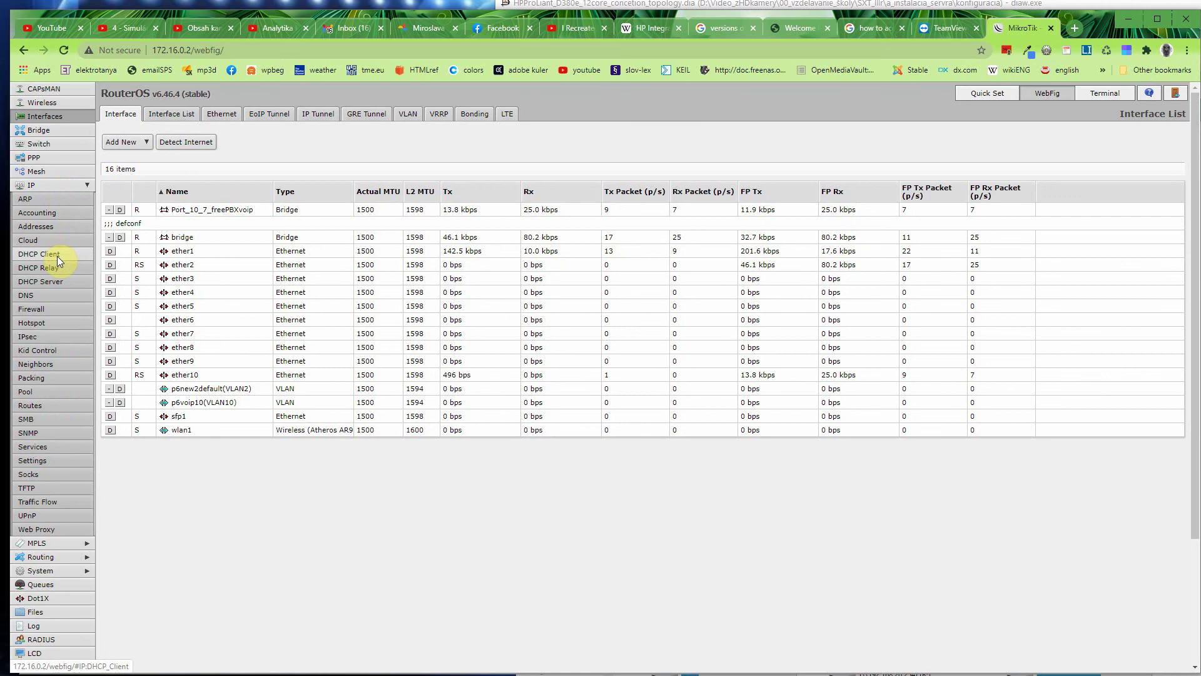
click(55, 281)
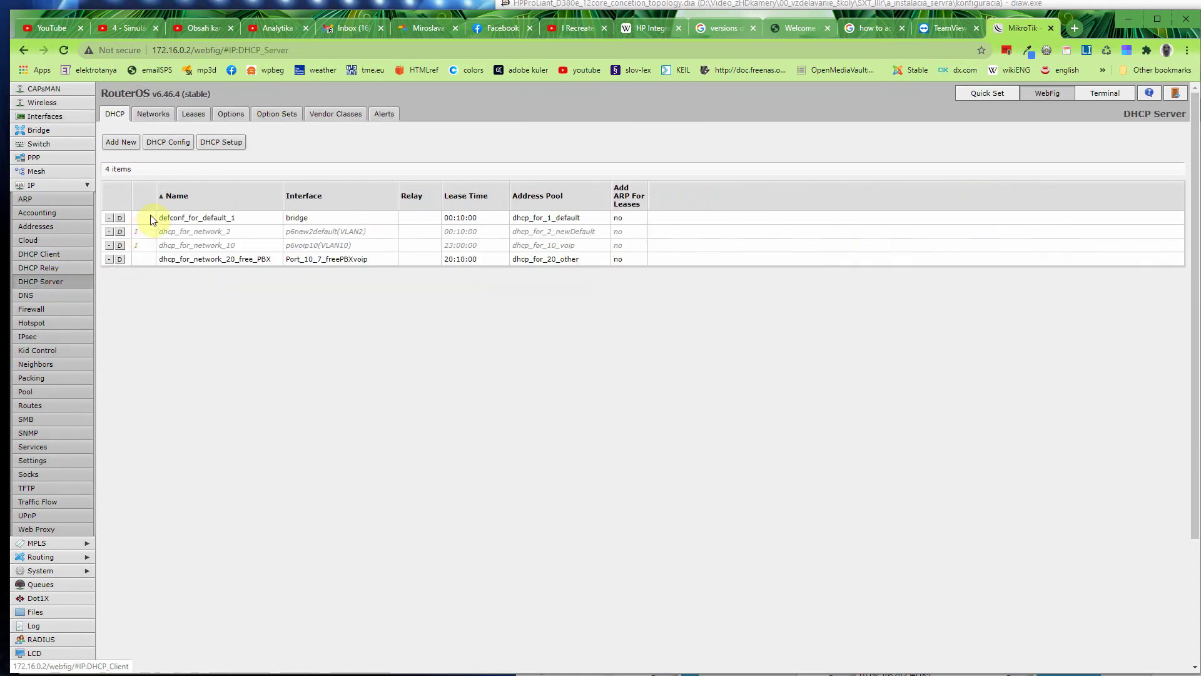
click(193, 114)
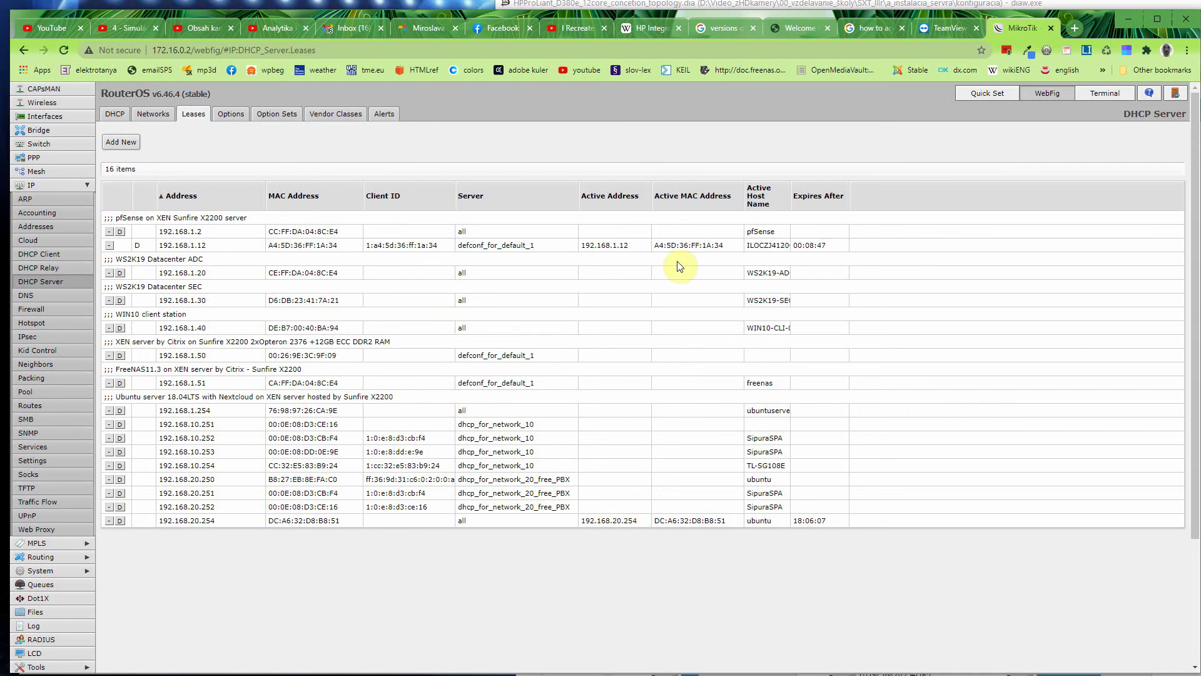
drag(788, 199, 822, 204)
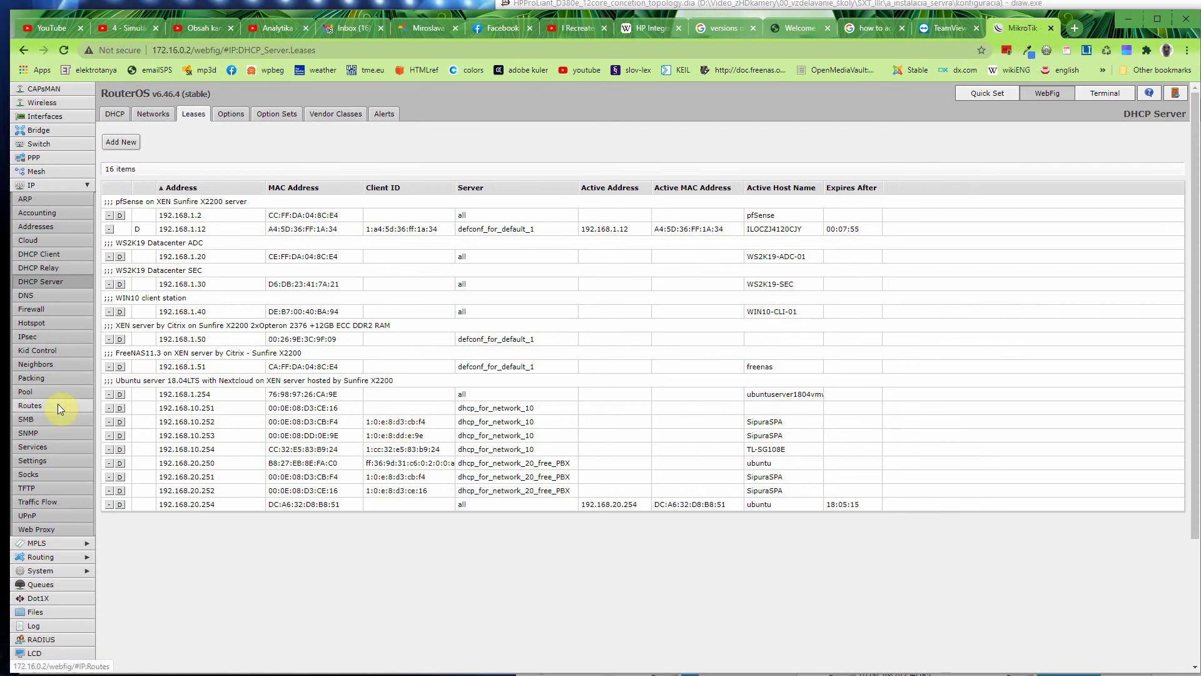
Step: Start an IP Scan from WebFig's Tools group to find hosts on the network
scroll(57, 403, down, 2)
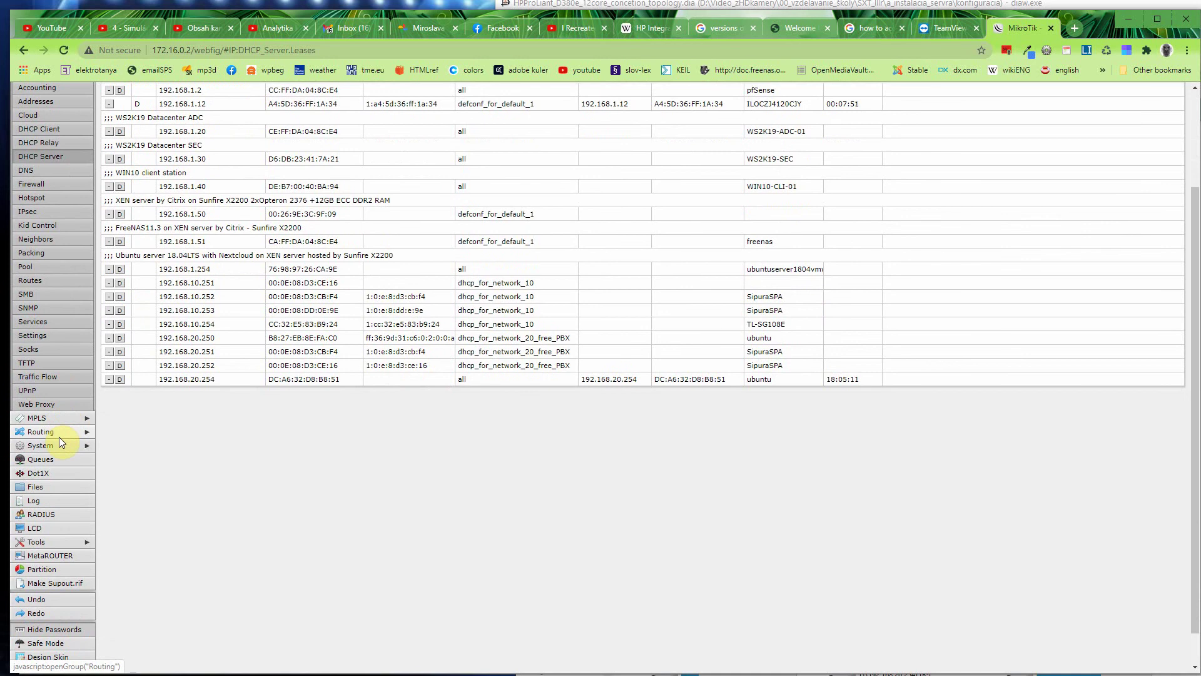
scroll(59, 436, down, 1)
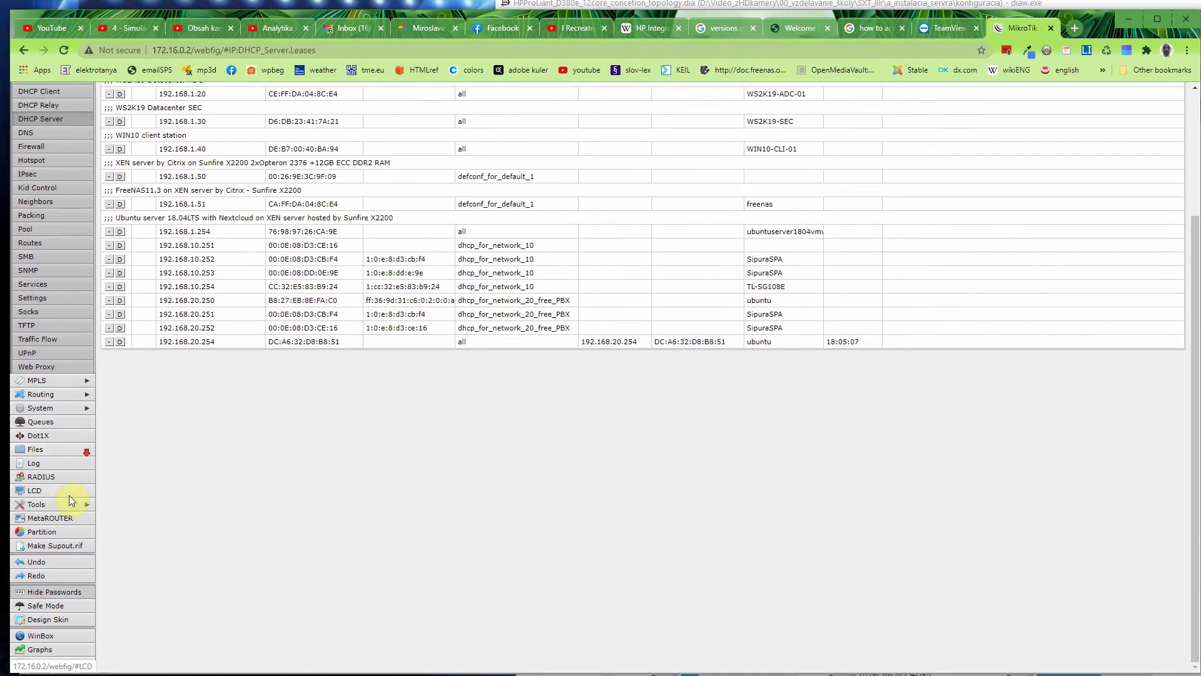
click(47, 501)
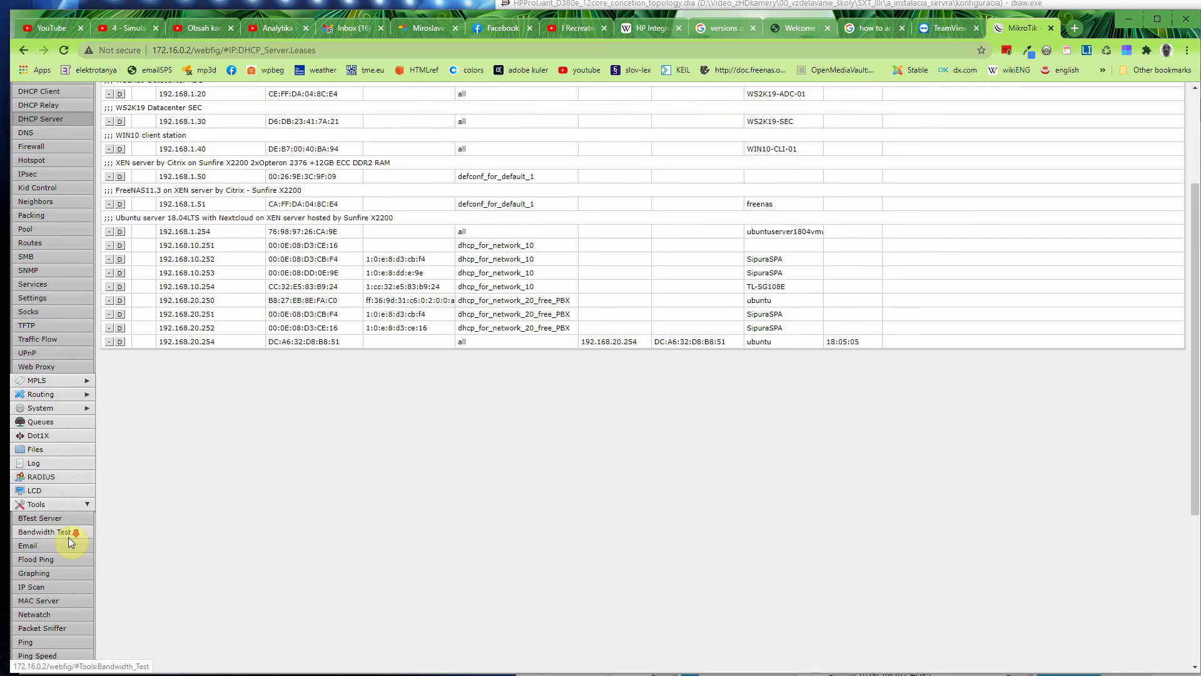
scroll(69, 537, down, 3)
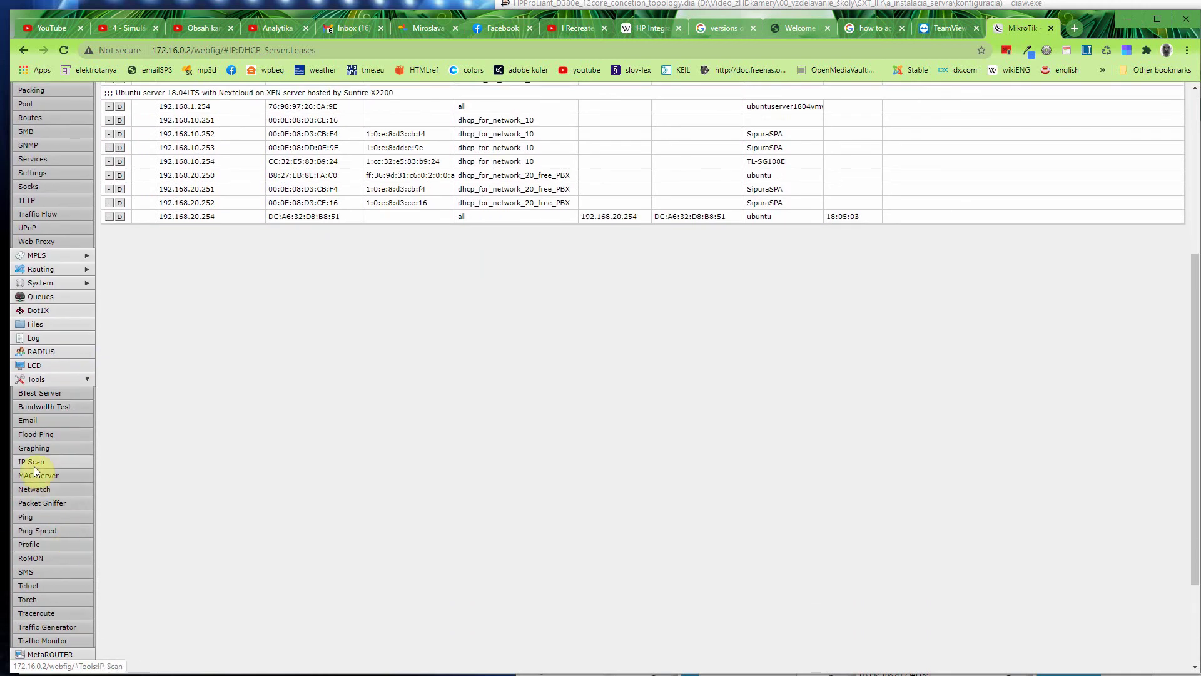
click(34, 466)
click(125, 143)
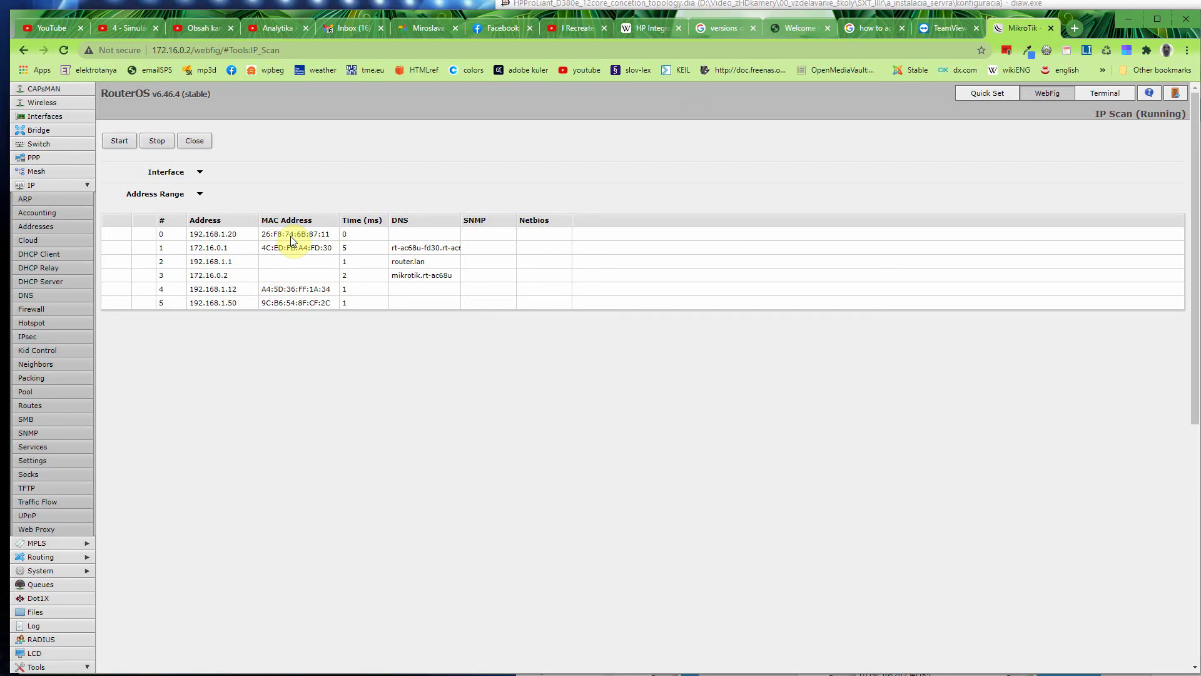
Step: Compare the seven scanned hosts, including 192.168.1.20, against the Dia topology diagram
scroll(107, 498, down, 1)
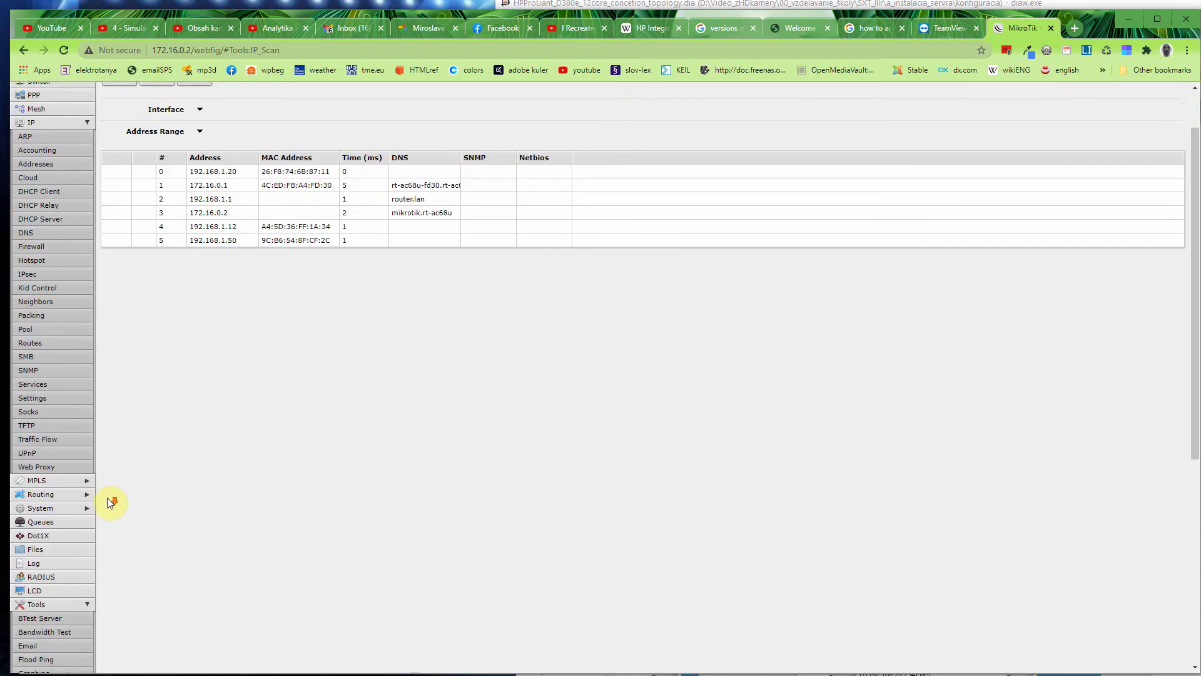
scroll(107, 497, down, 1)
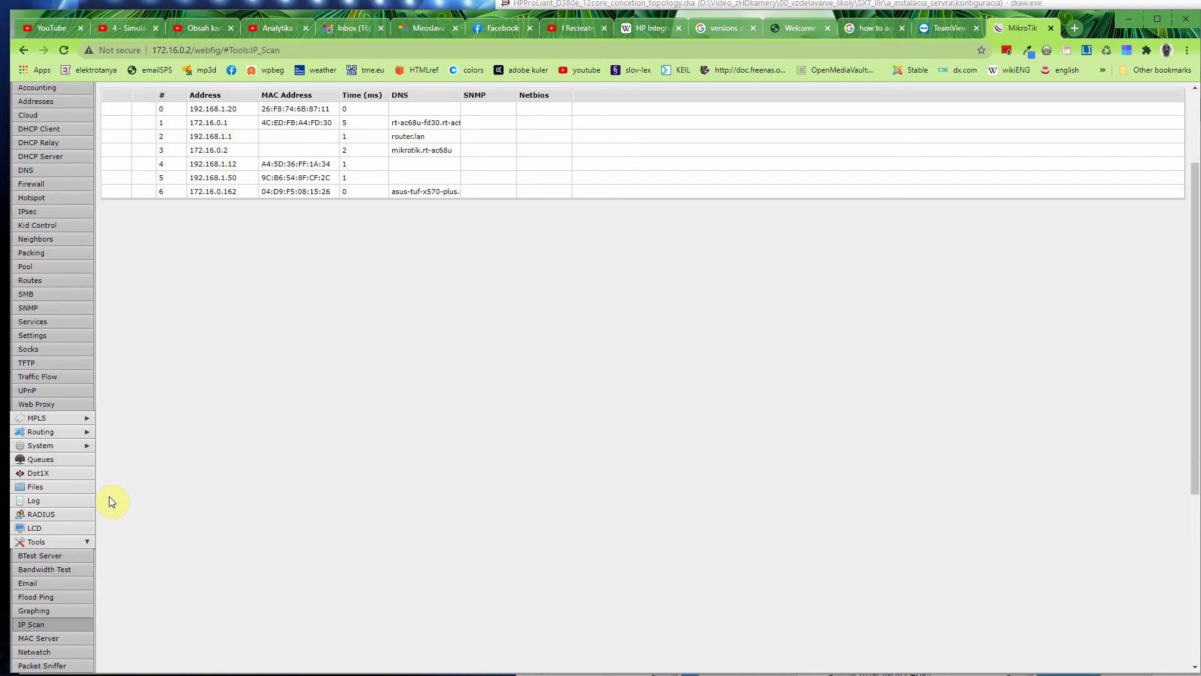
click(699, 674)
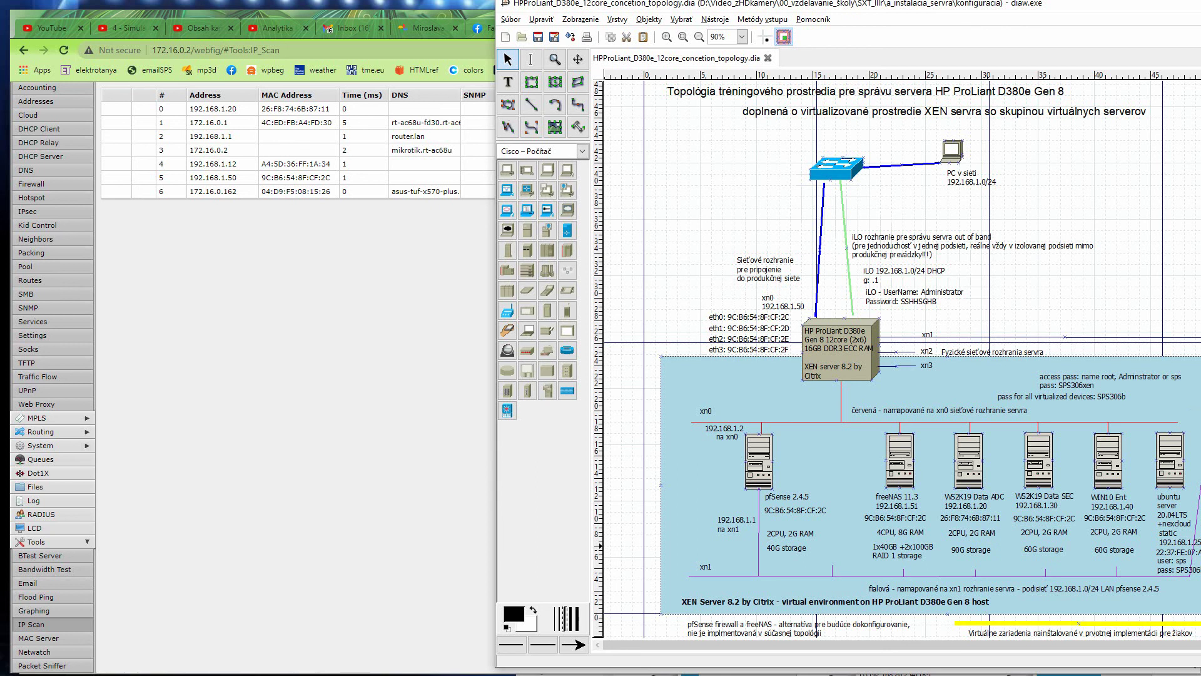
key(alt+Tab)
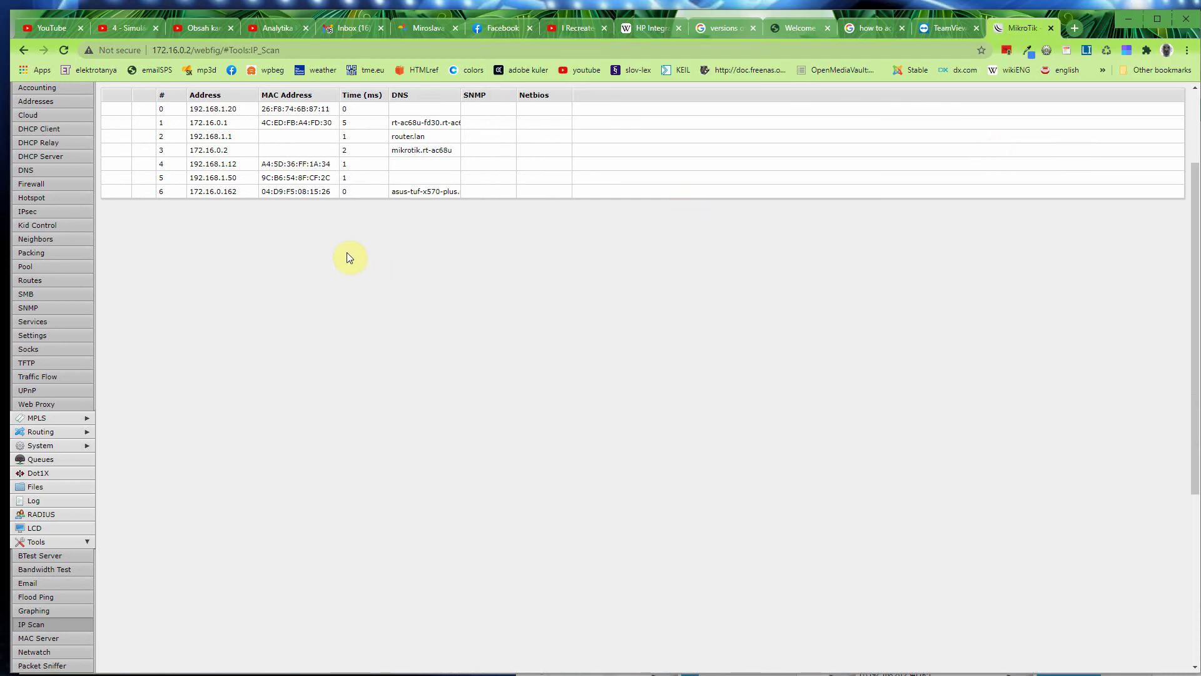
scroll(57, 499, down, 2)
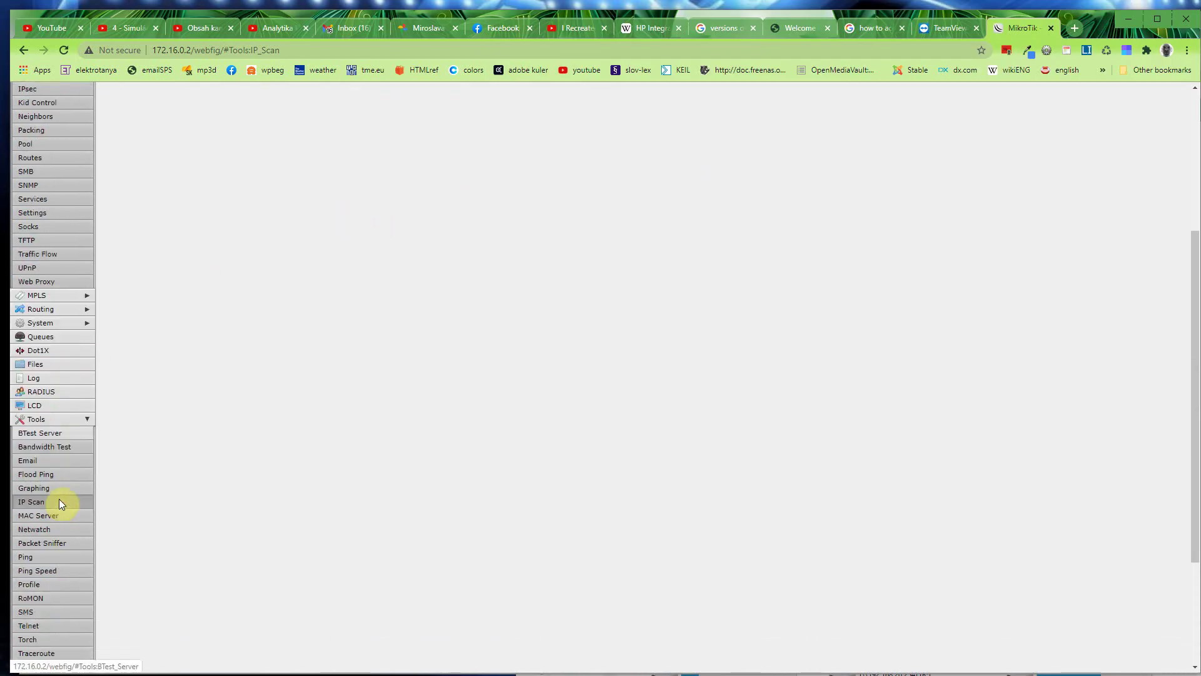
scroll(38, 499, down, 1)
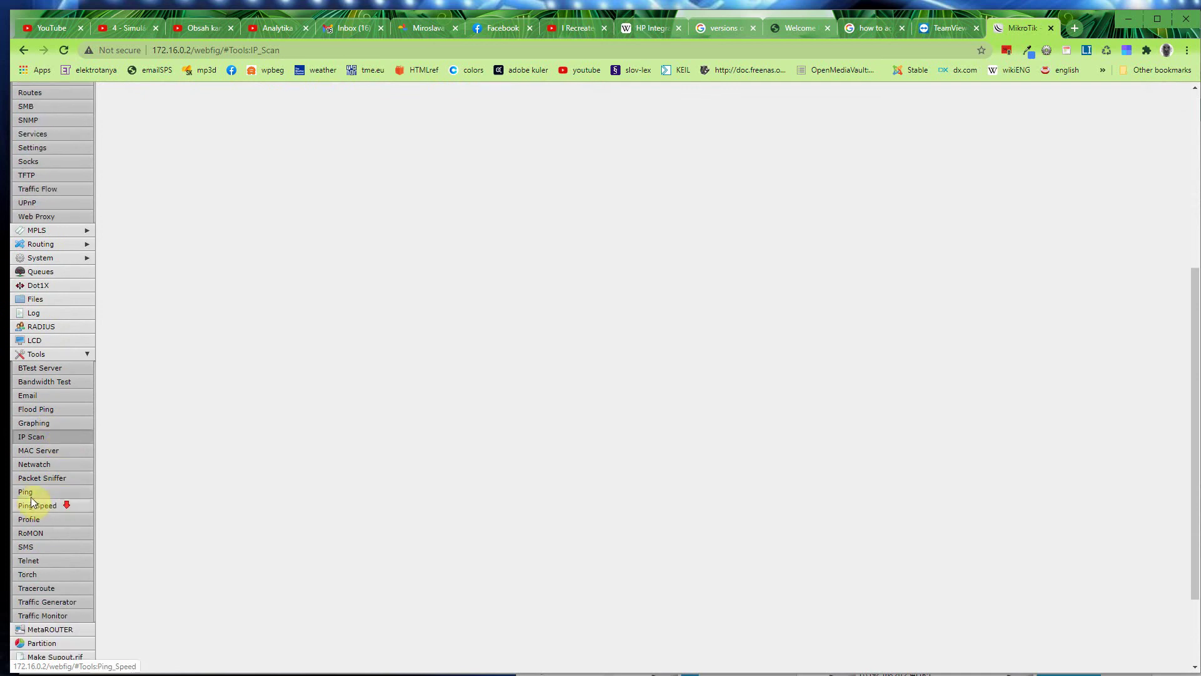
Step: Ping 192.168.1.20 from the router, stopping after 14 timed-out packets
click(27, 492)
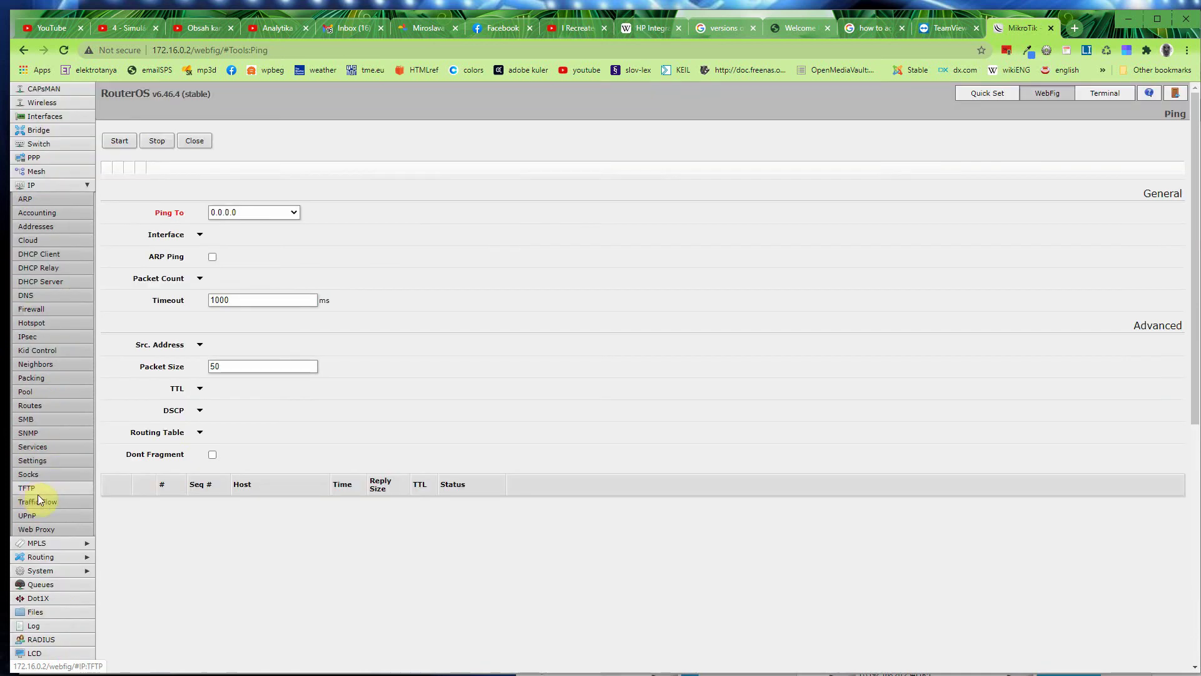
click(237, 212)
text(19)
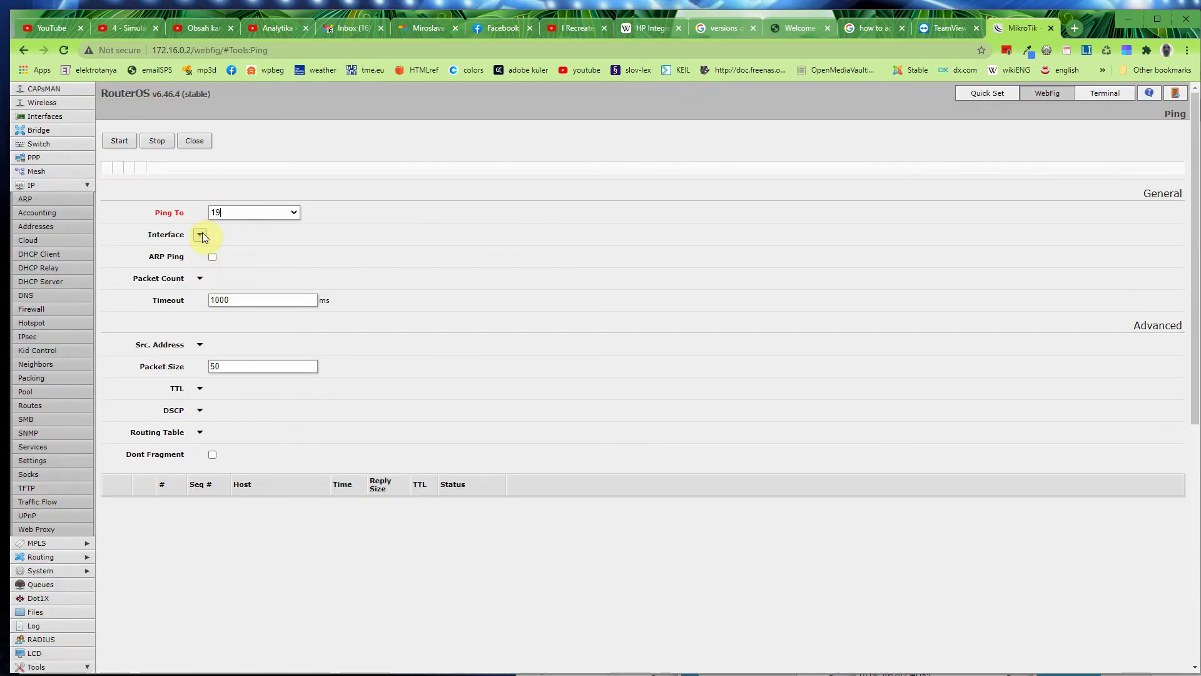
text(2.168.1.20)
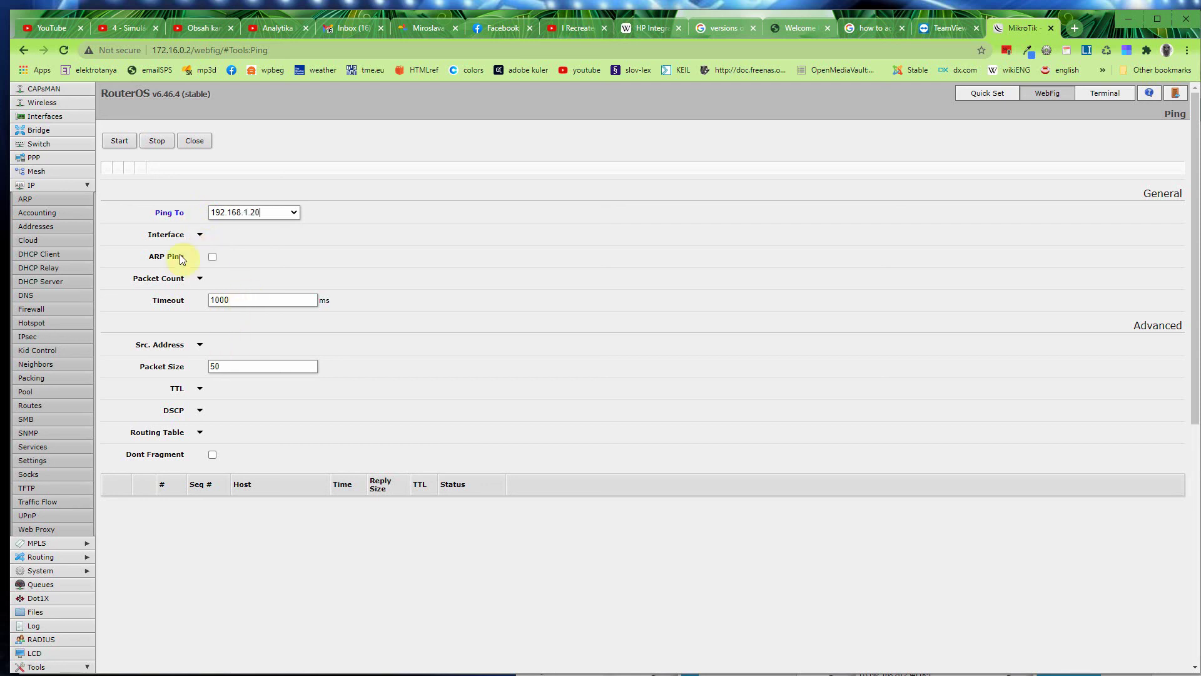
click(122, 142)
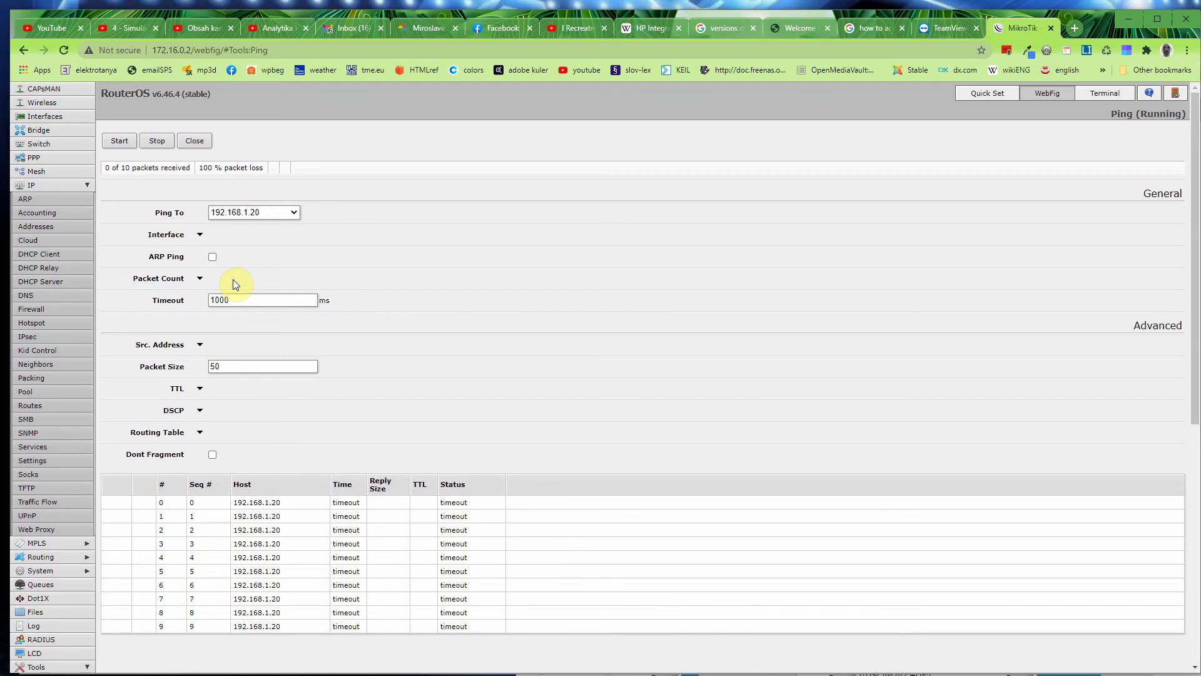
click(150, 142)
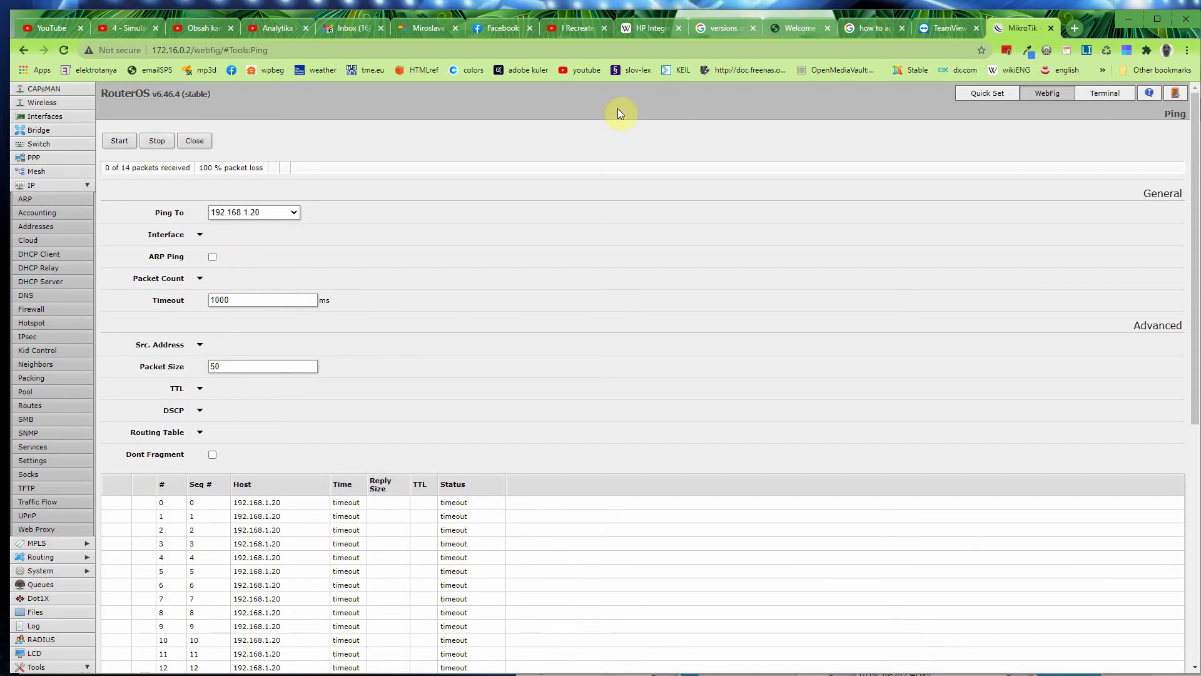
Step: Google 'windows server can not be ping' in a new Chrome tab
click(1075, 27)
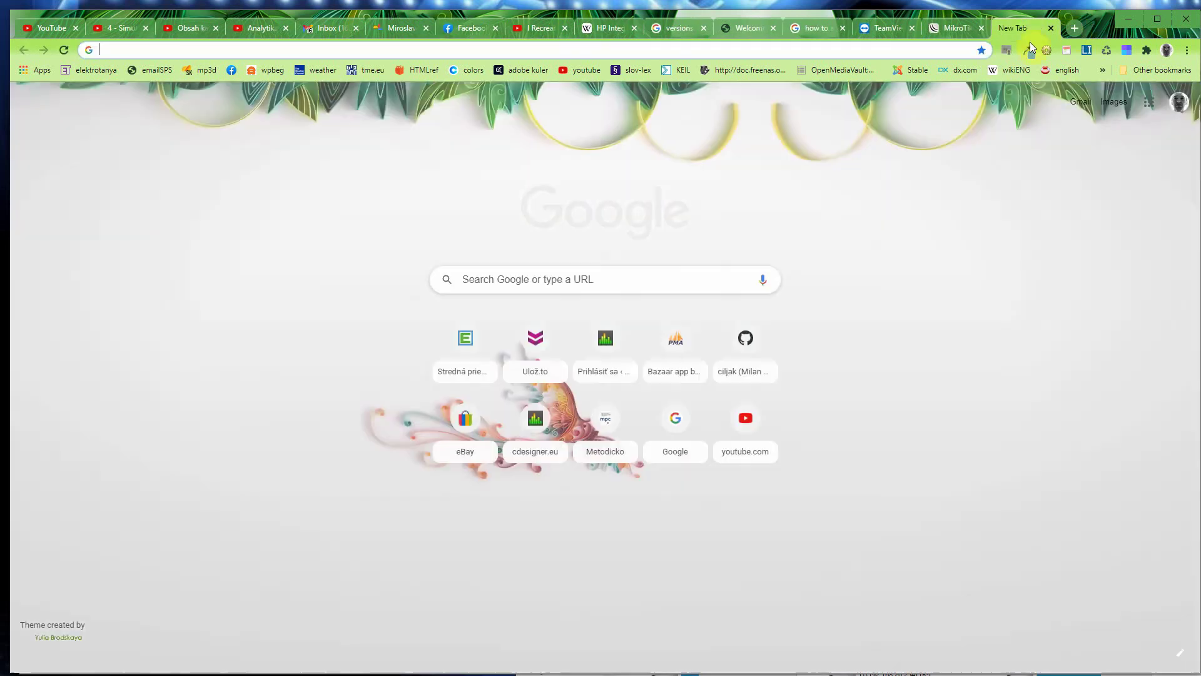
text(window)
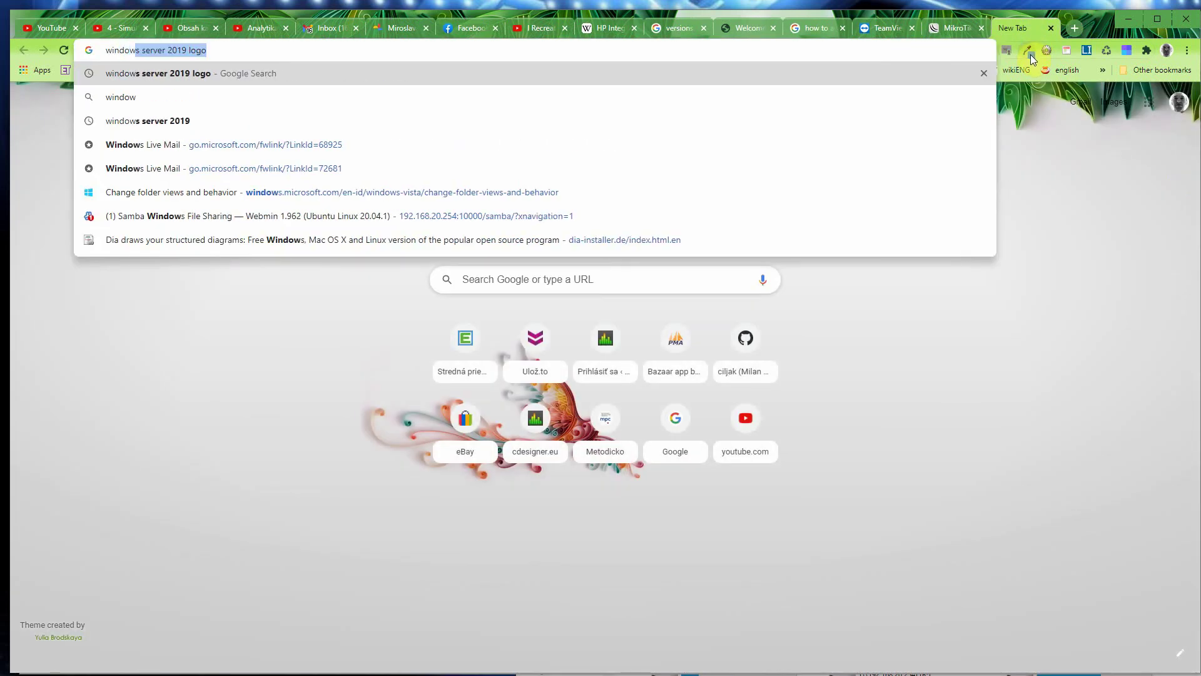
text(s server c)
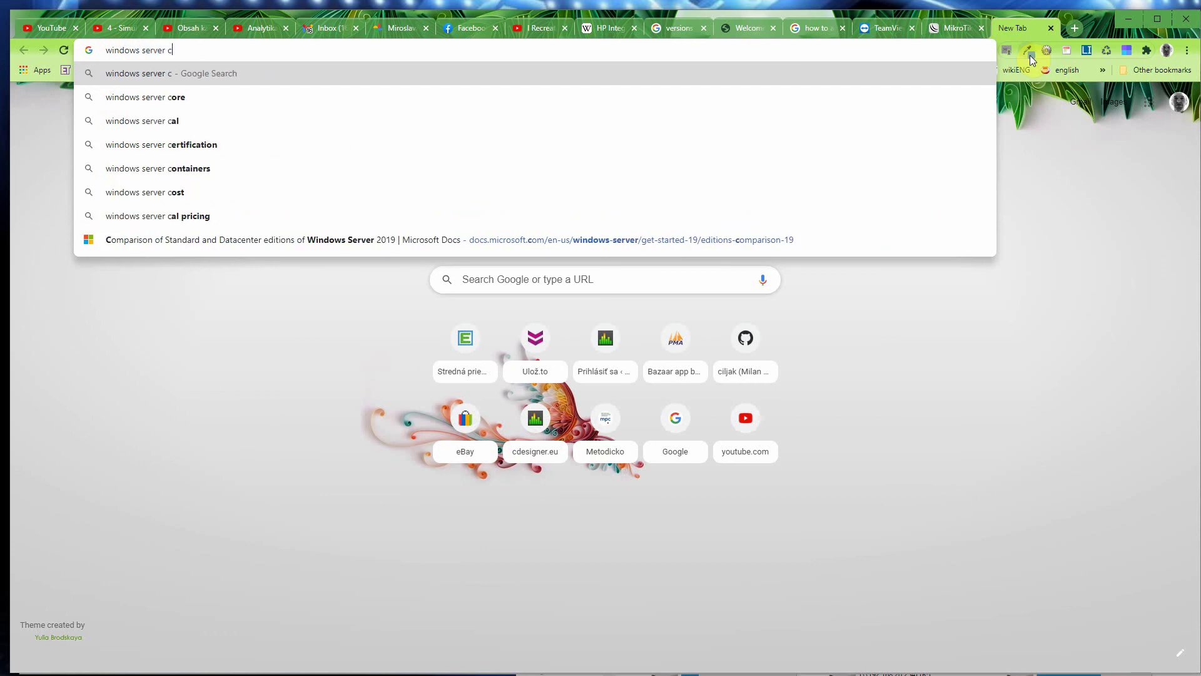
text(an not )
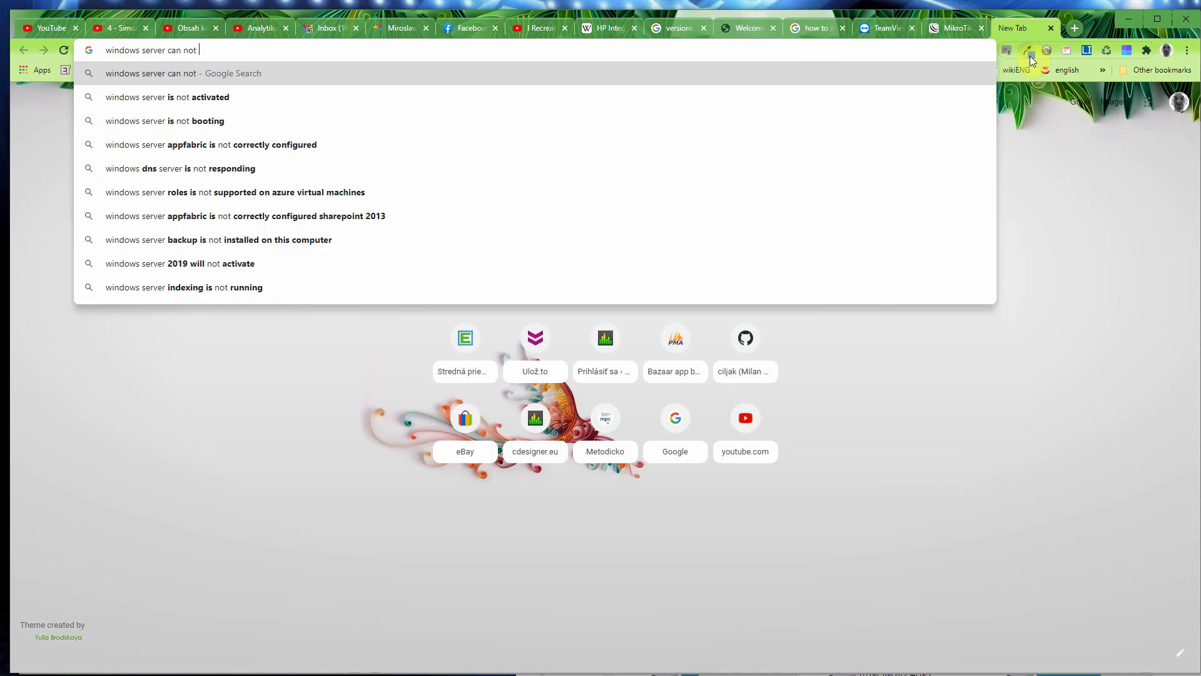
text(be ping)
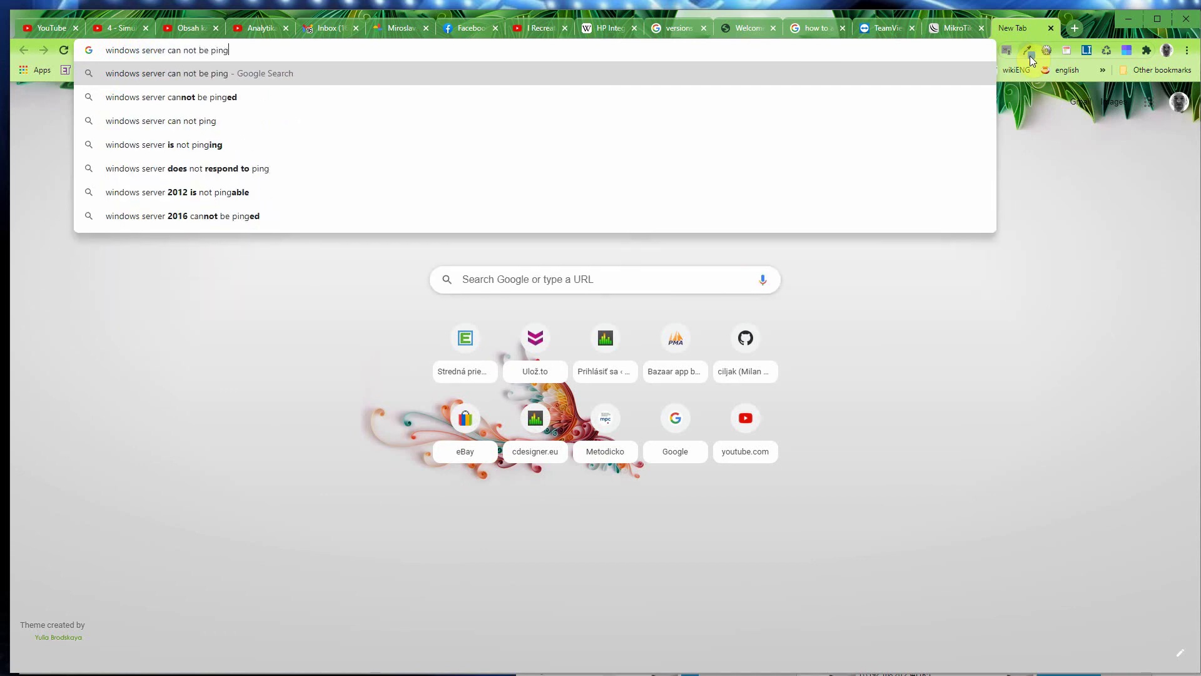
key(Return)
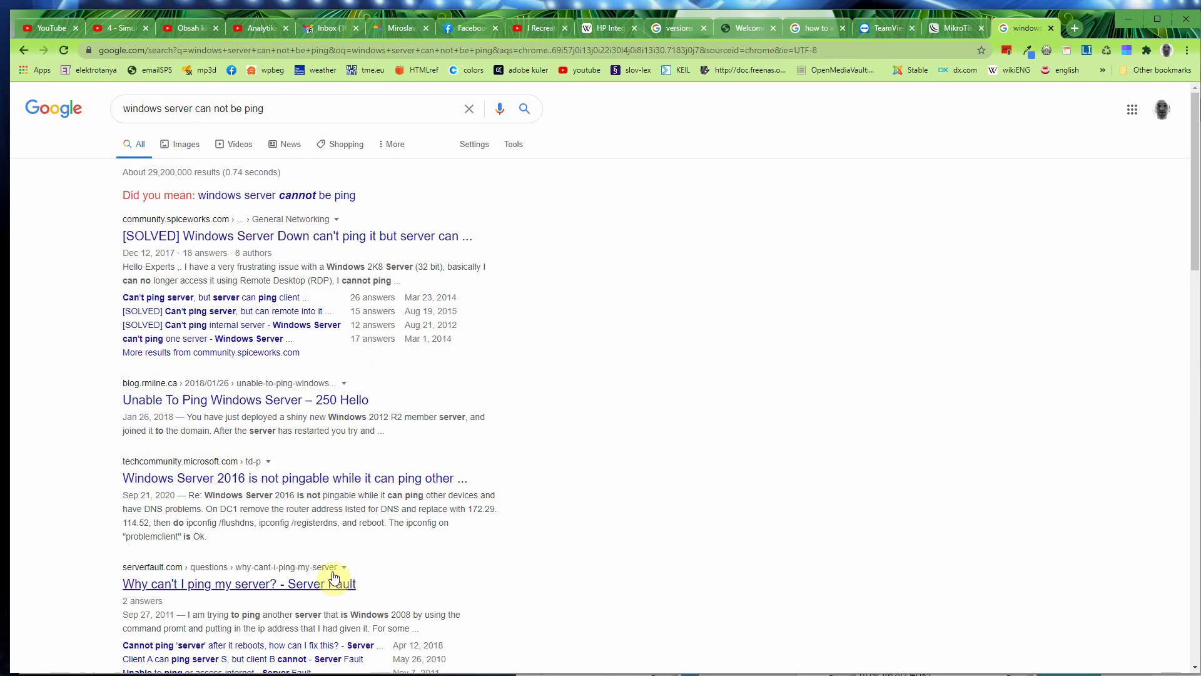
Step: Read the [SOLVED] Spiceworks thread down to its firewall answer, then return to XenCenter
click(271, 237)
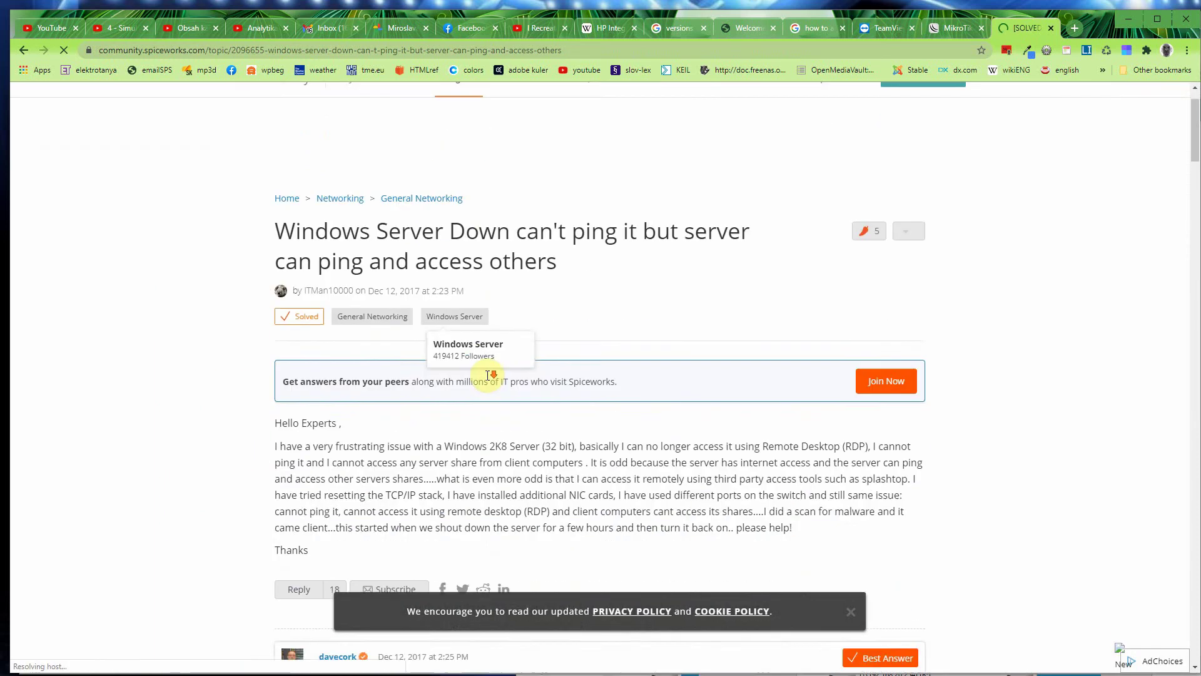
scroll(498, 378, down, 3)
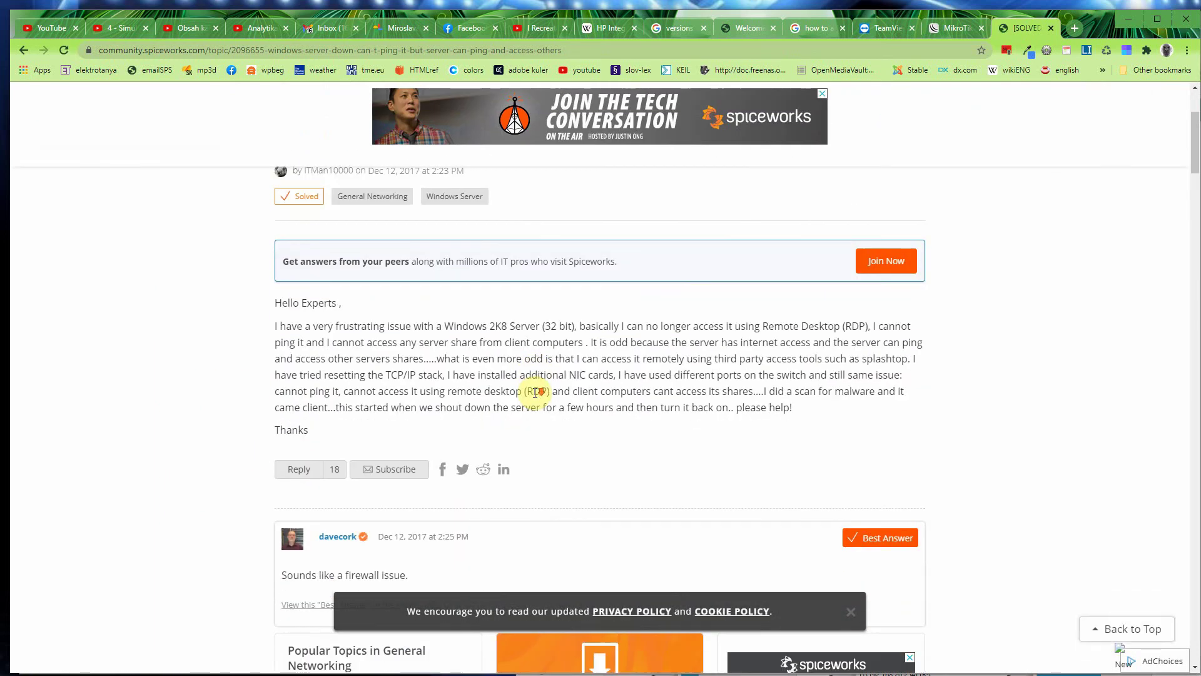
scroll(536, 395, down, 1)
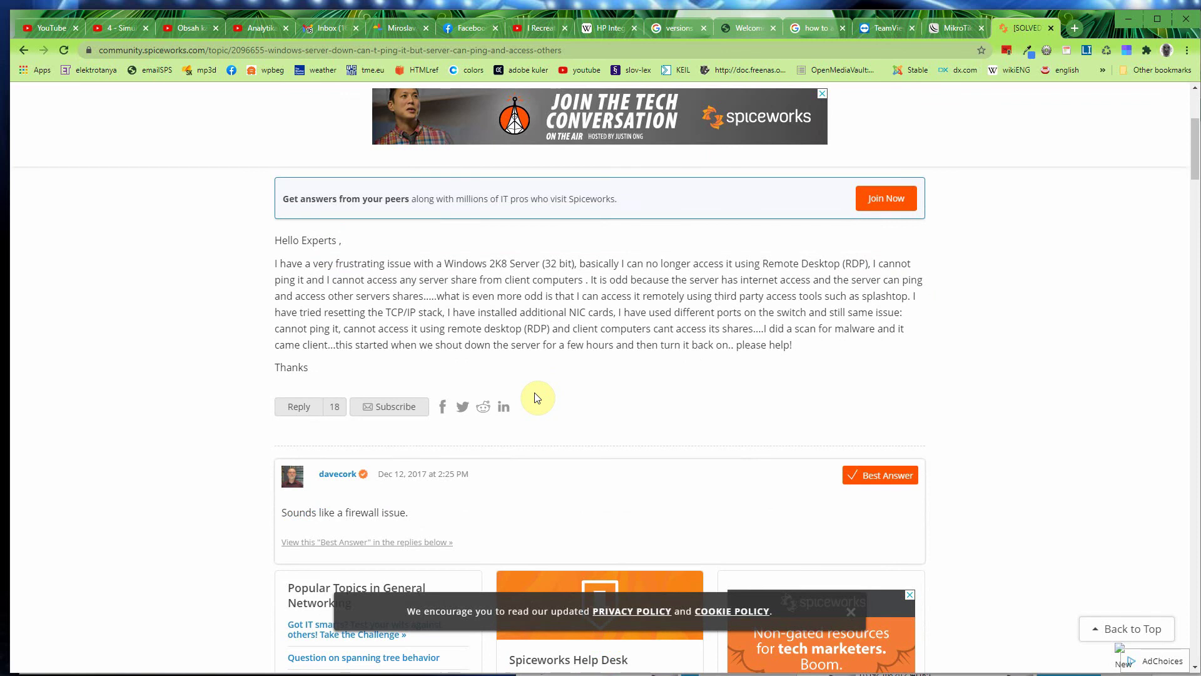
scroll(535, 398, down, 4)
scroll(536, 397, down, 4)
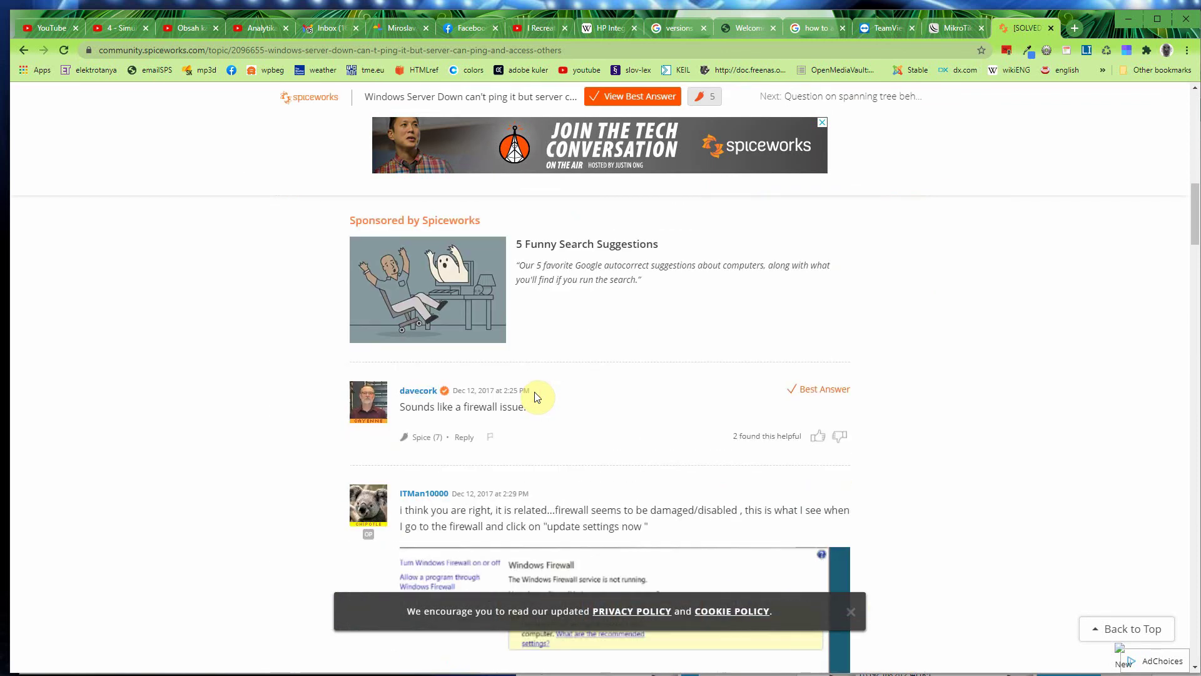
scroll(536, 397, down, 1)
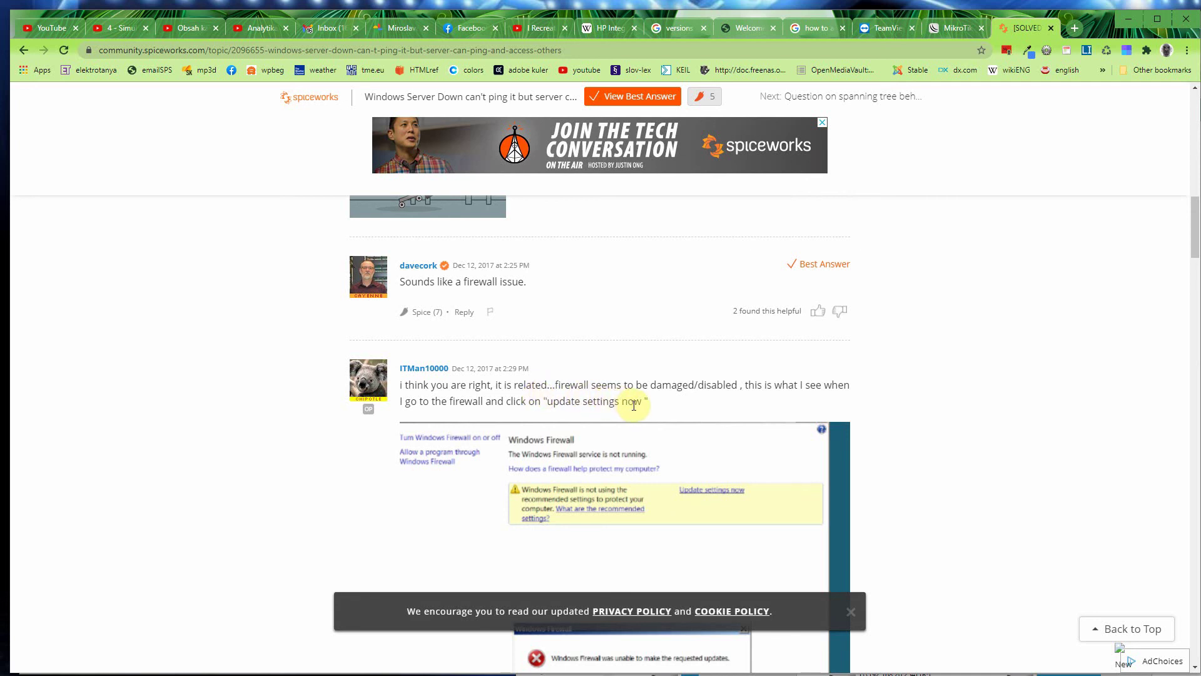
scroll(635, 406, down, 3)
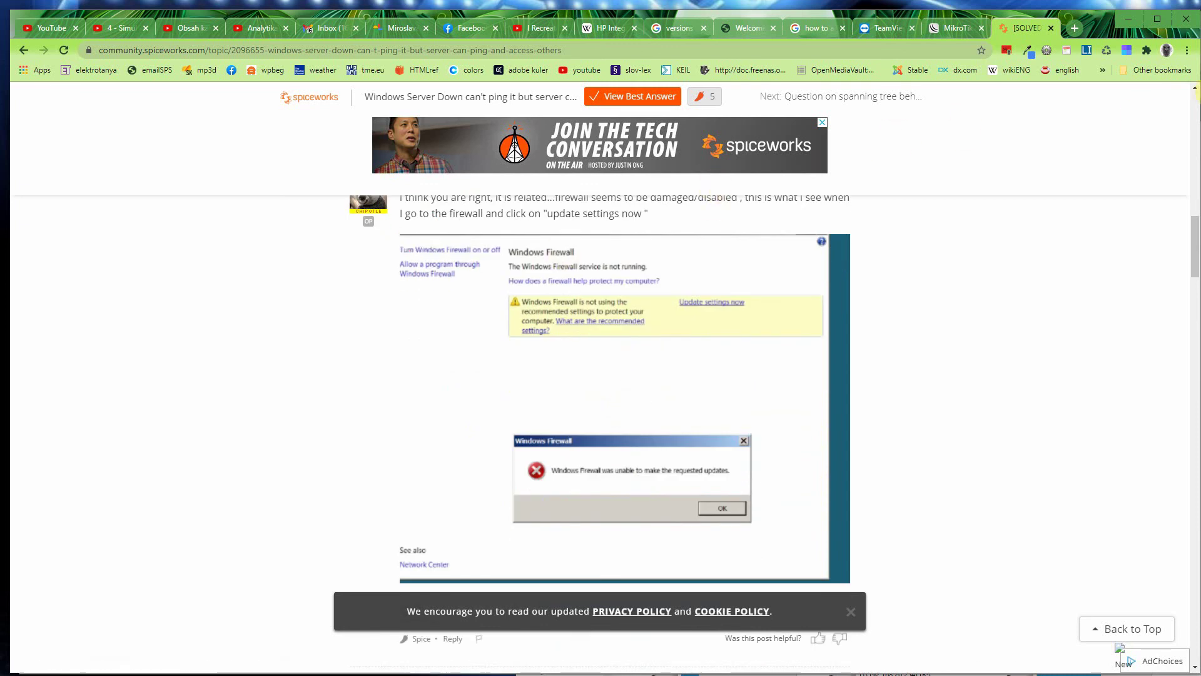
key(alt+Tab)
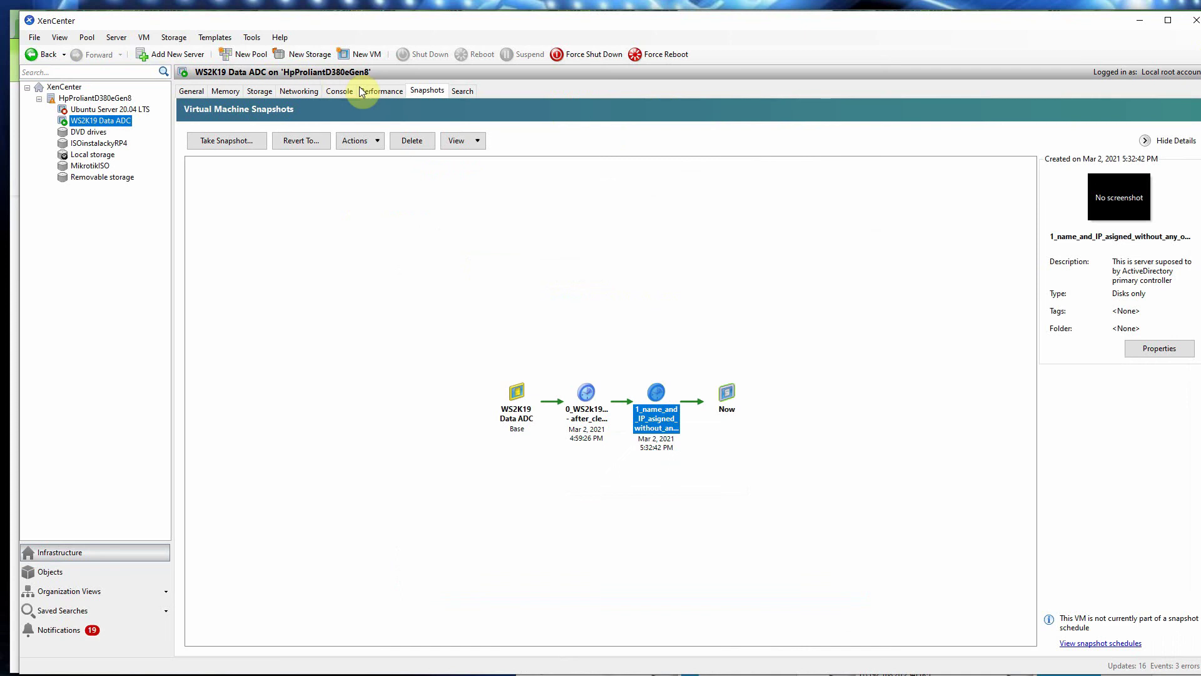
Step: Show the WS2K19 Data ADC console's Server Manager Local Server properties and its Tools menu
click(362, 91)
click(341, 90)
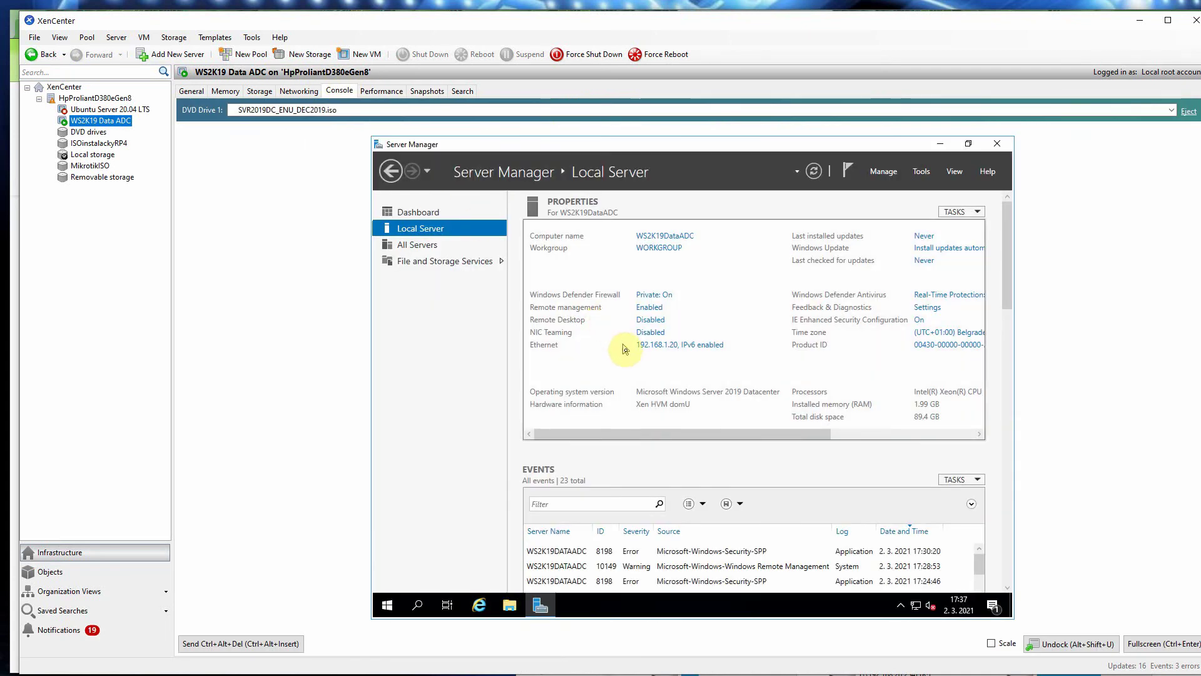
drag(678, 434, 627, 414)
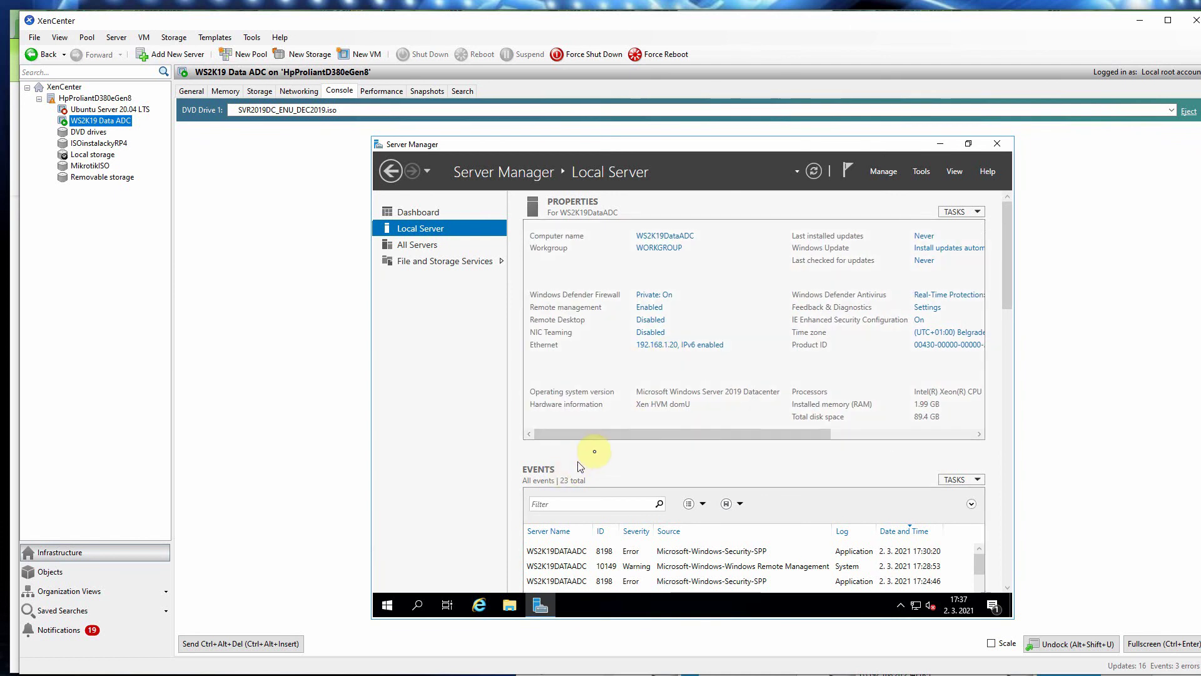
drag(648, 433, 582, 419)
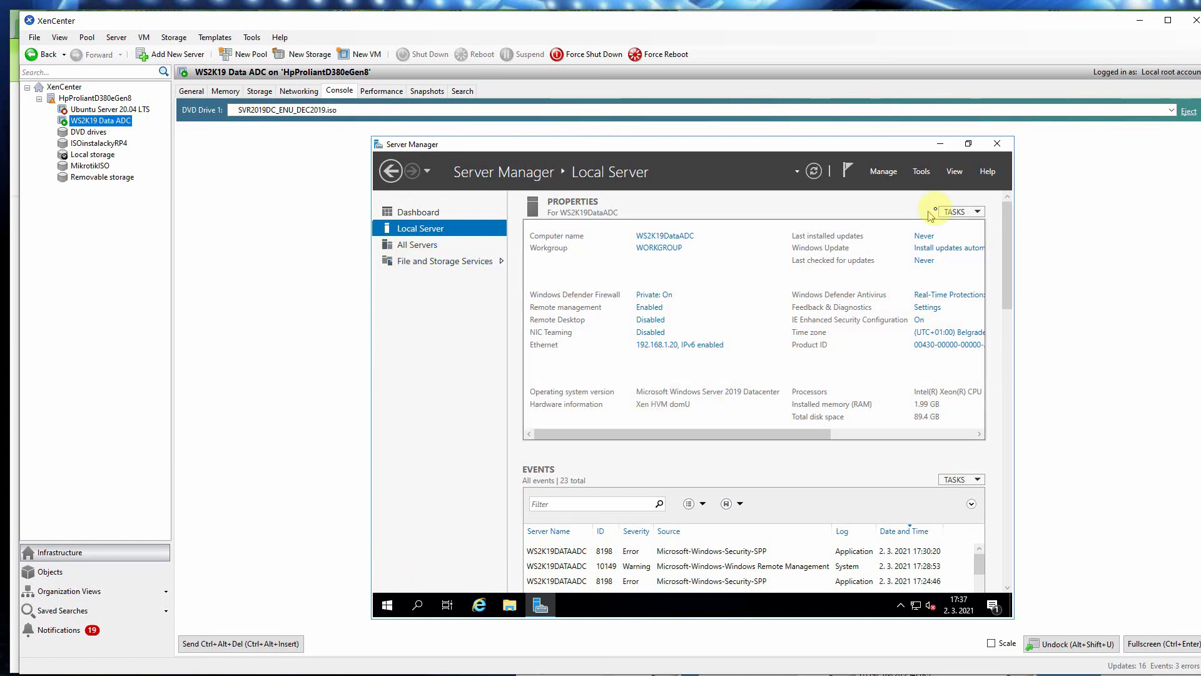
click(920, 174)
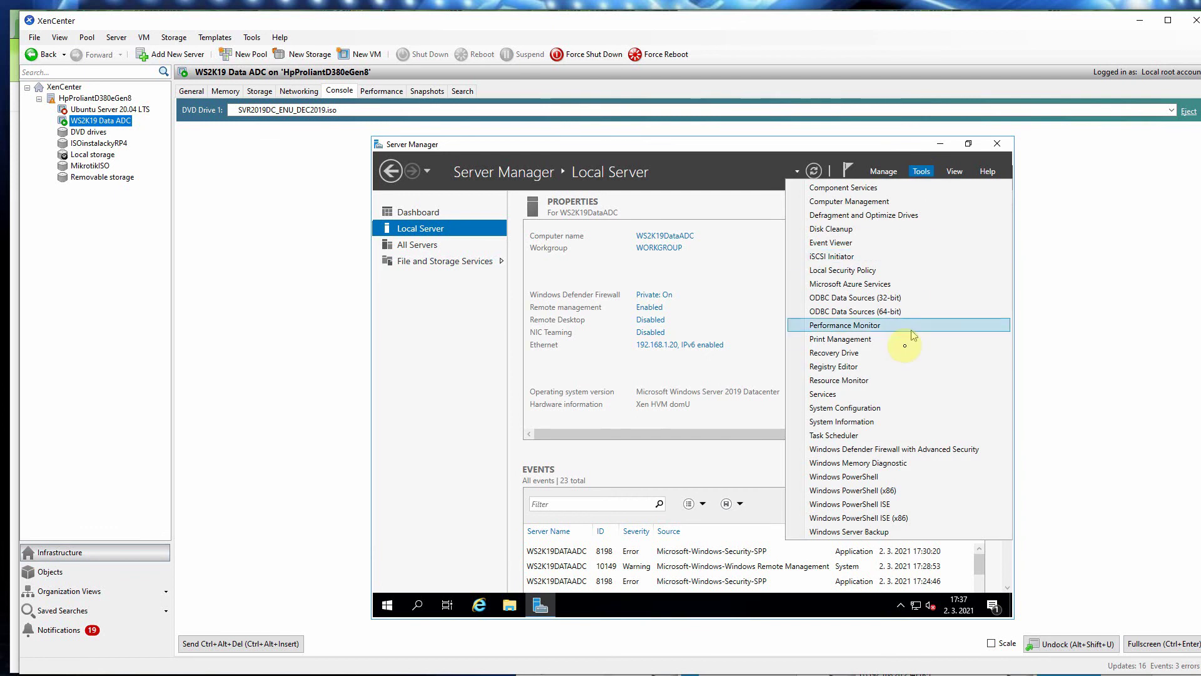
Step: Open Windows Defender Firewall with Advanced Security and review the Domain, Private and Public profile status
click(904, 449)
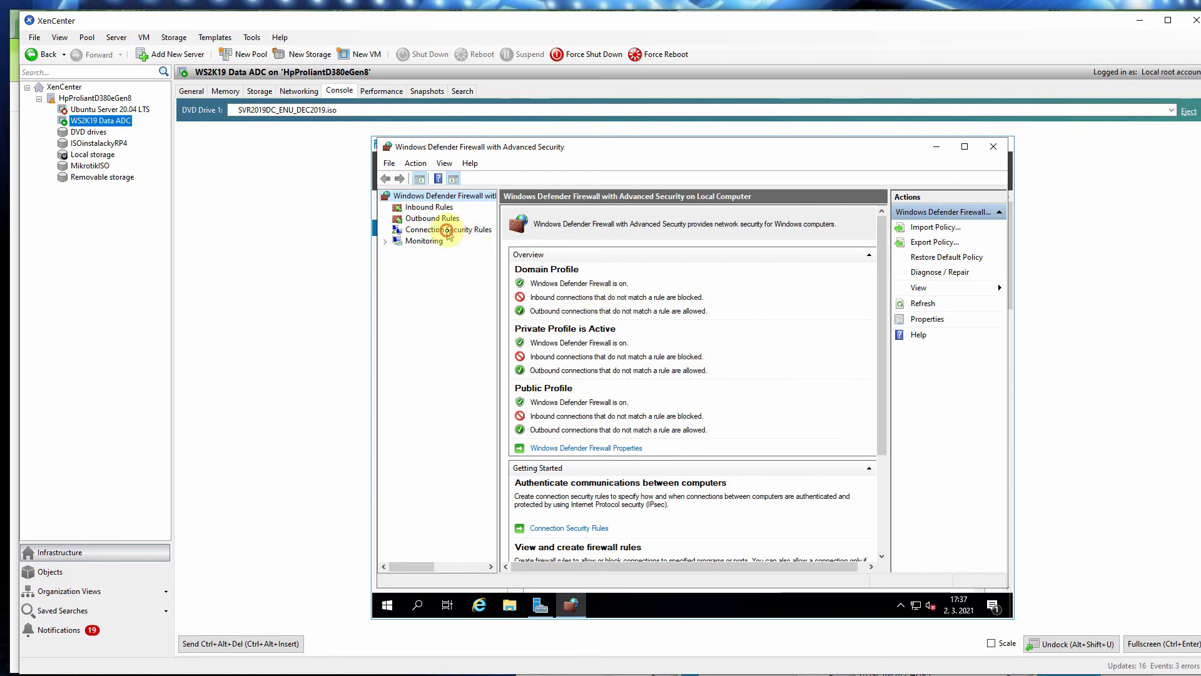
click(448, 229)
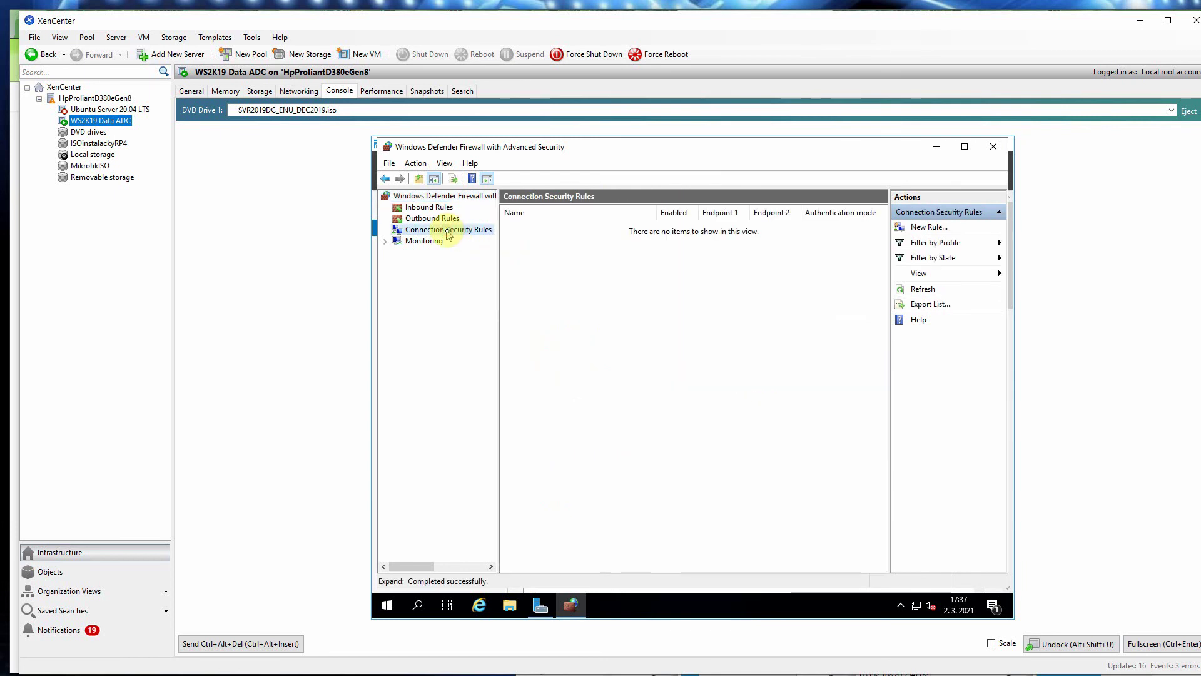
click(416, 195)
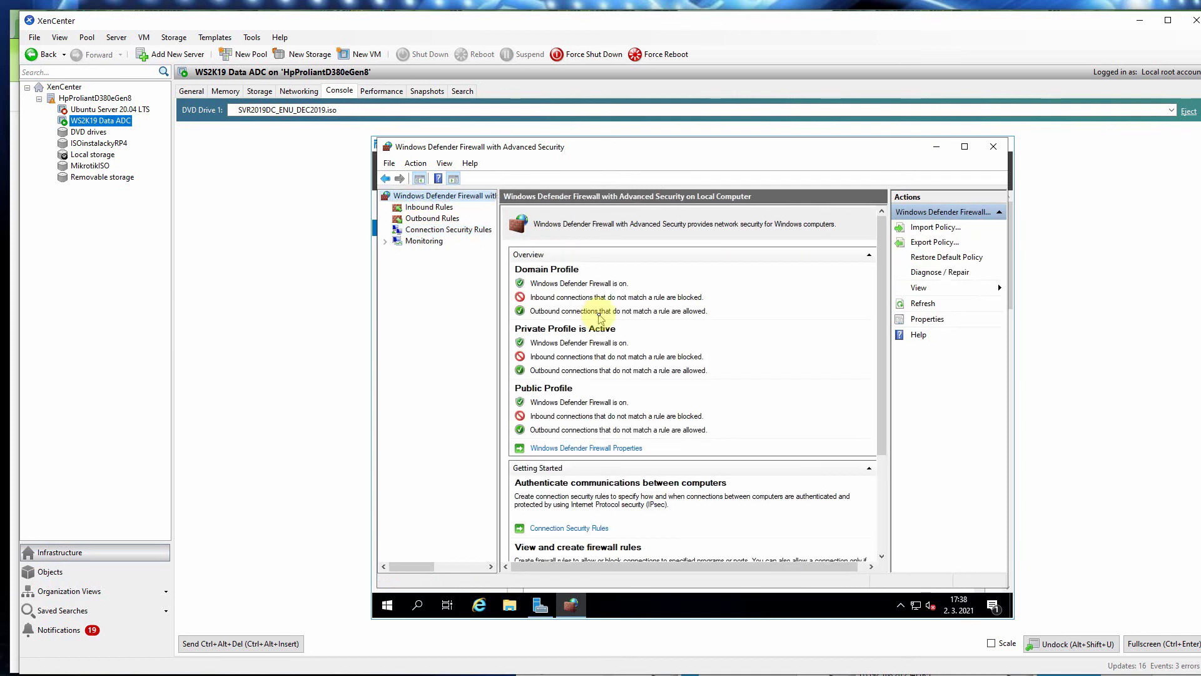
scroll(621, 330, down, 2)
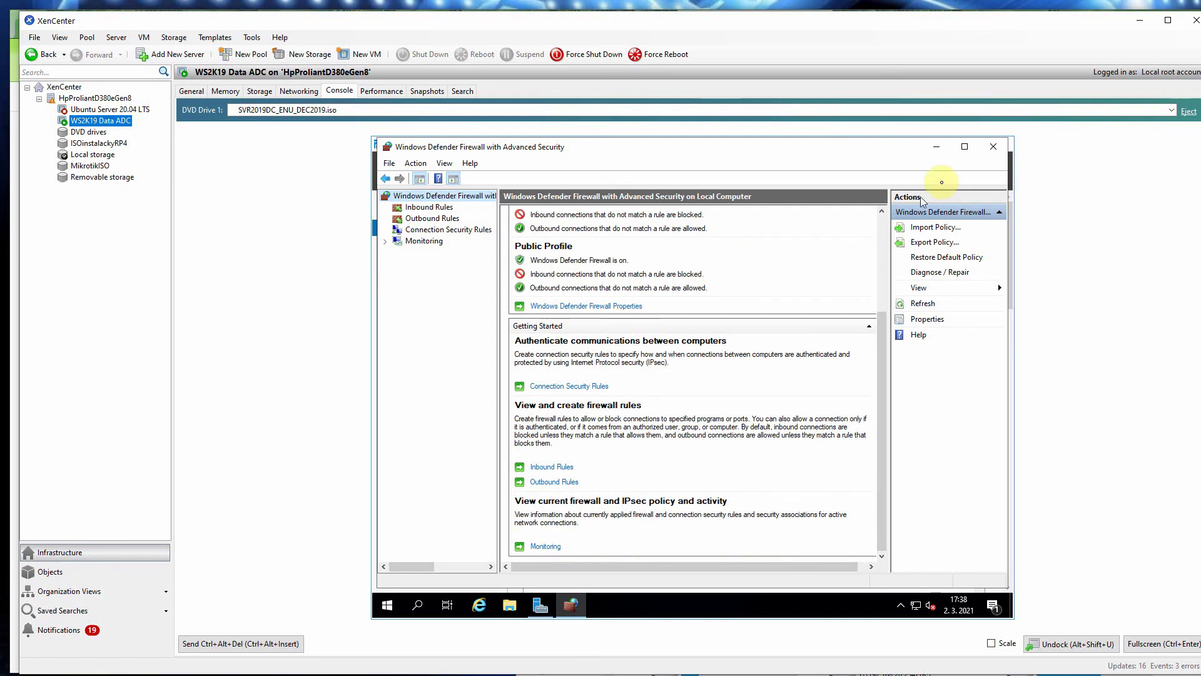
Step: Close the firewall console and check the Remote management 'Enabled' setting, leaving it unchanged
click(994, 146)
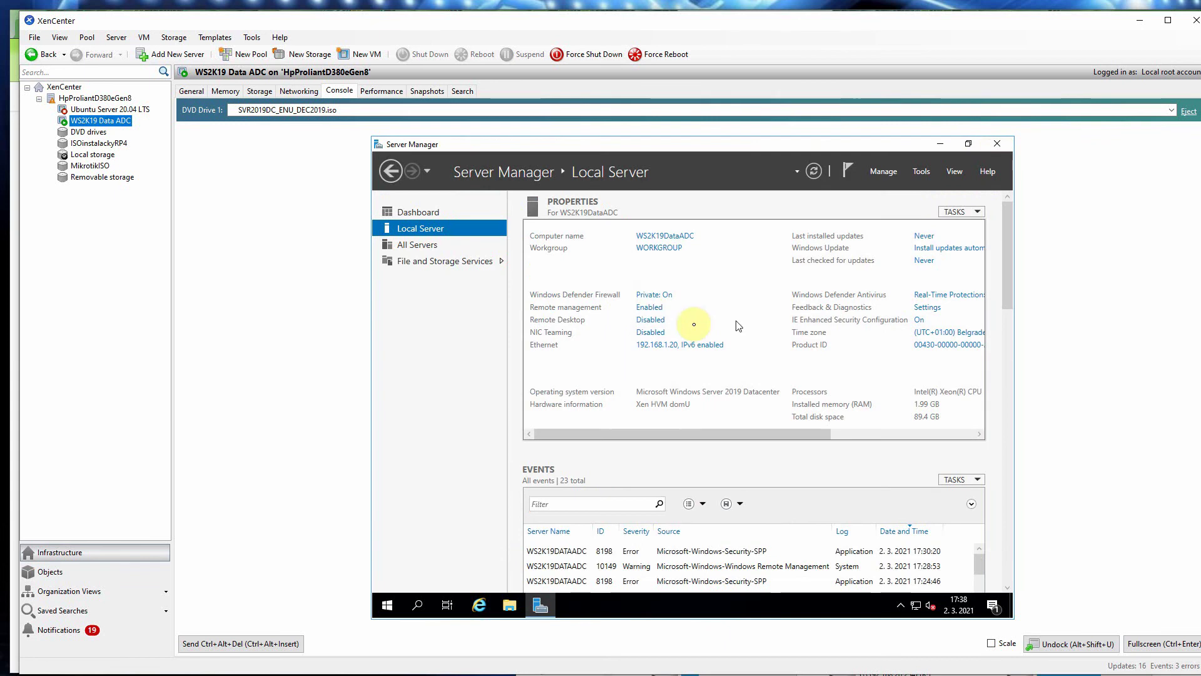
click(654, 310)
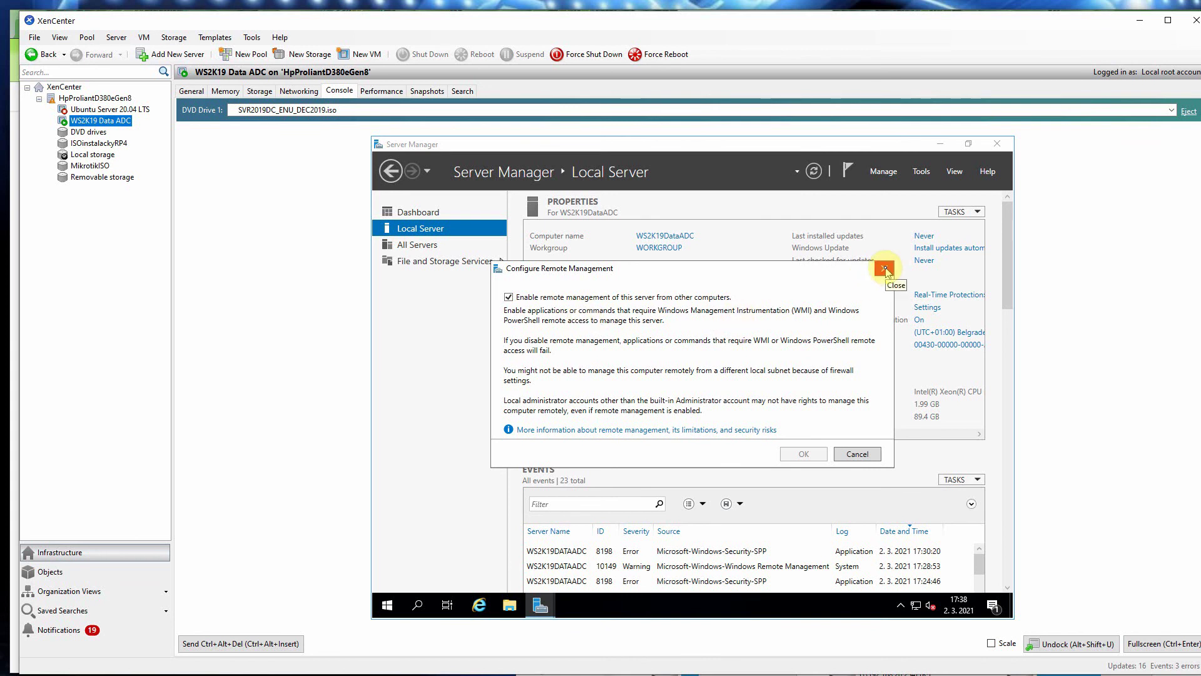
click(884, 269)
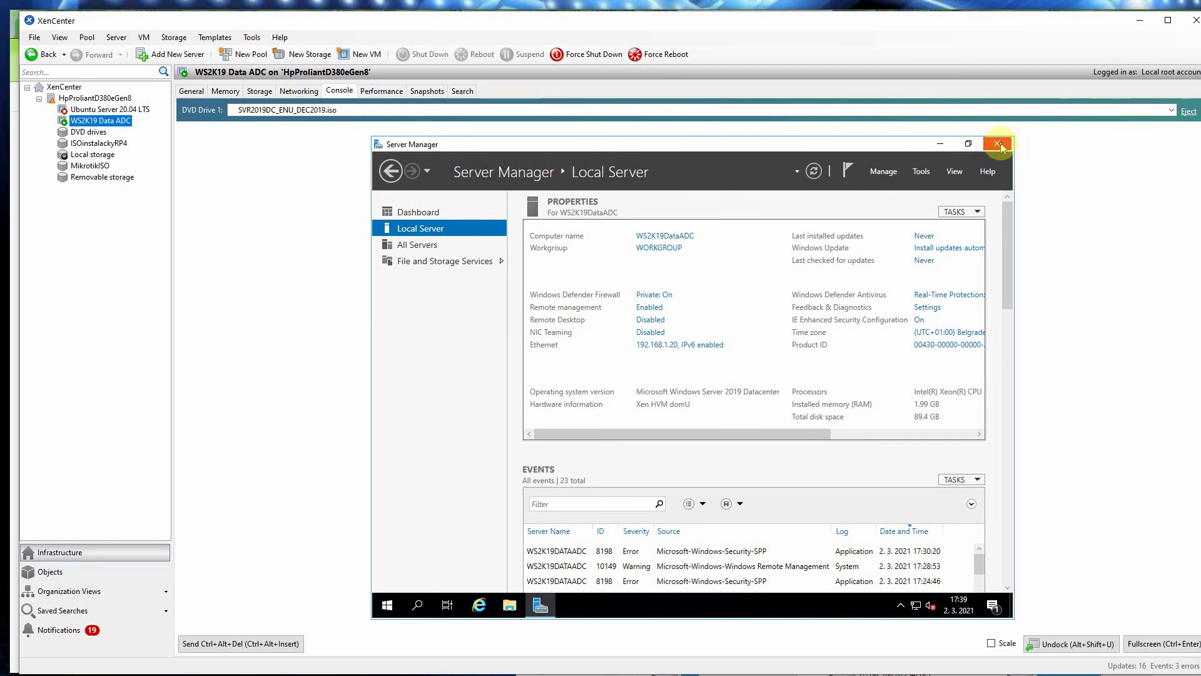
Step: Close Server Manager and choose Shut down from the guest's Start power options
click(999, 145)
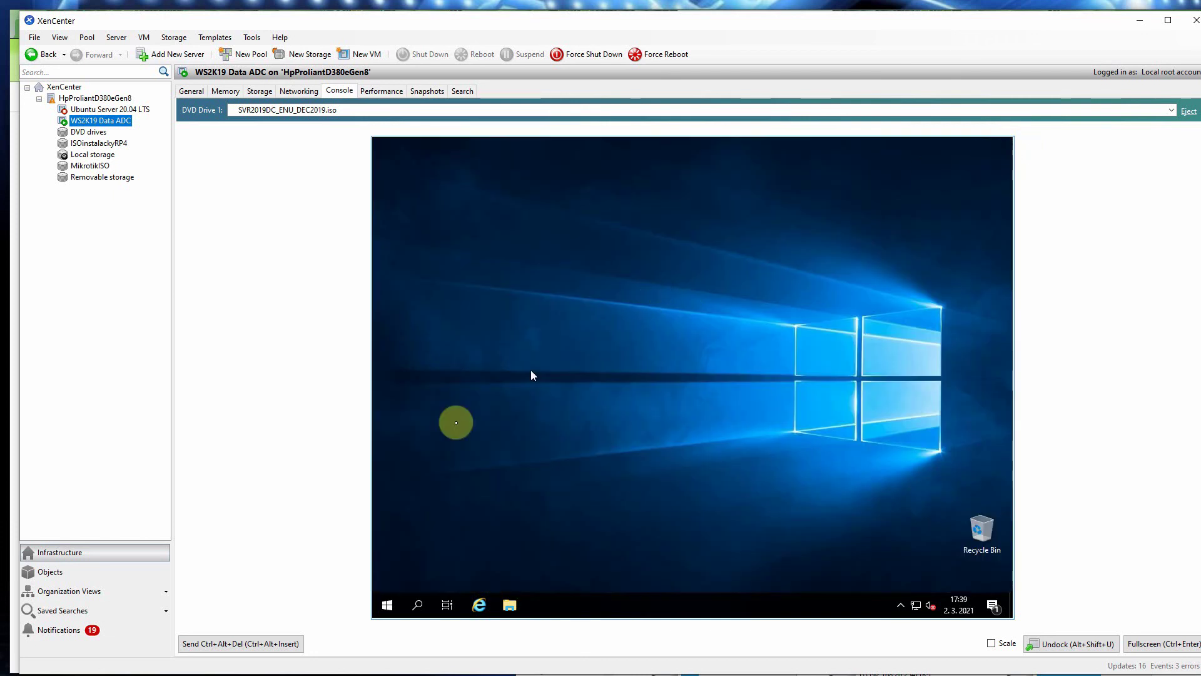
click(387, 606)
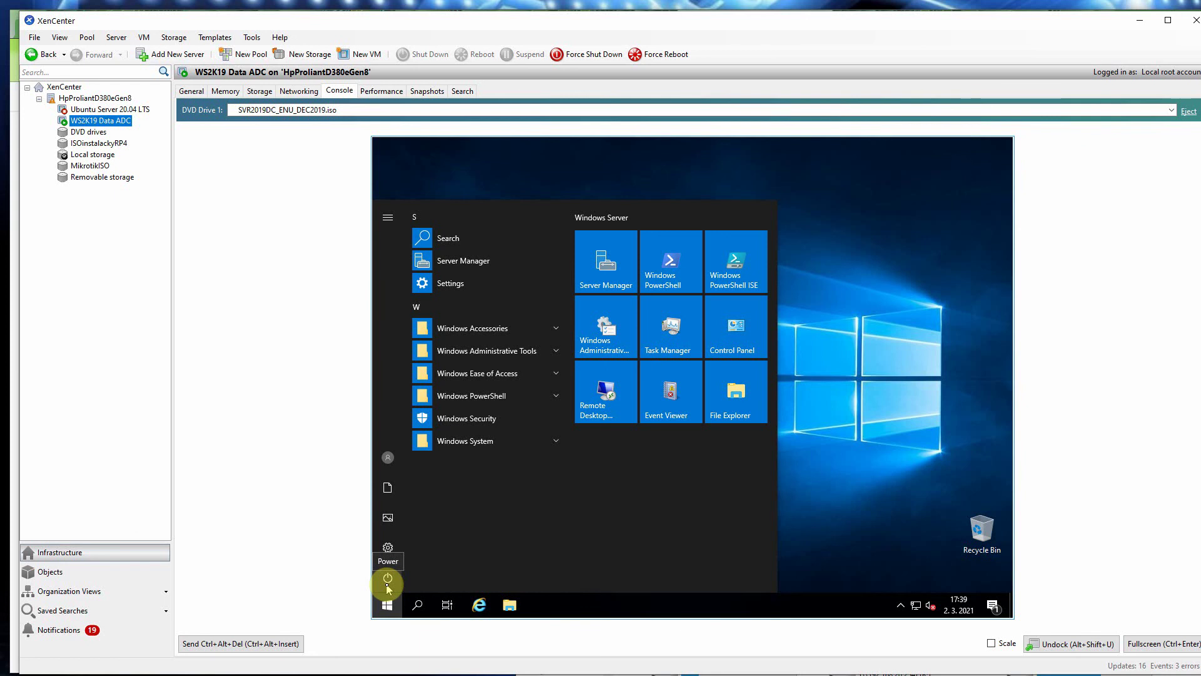
click(388, 587)
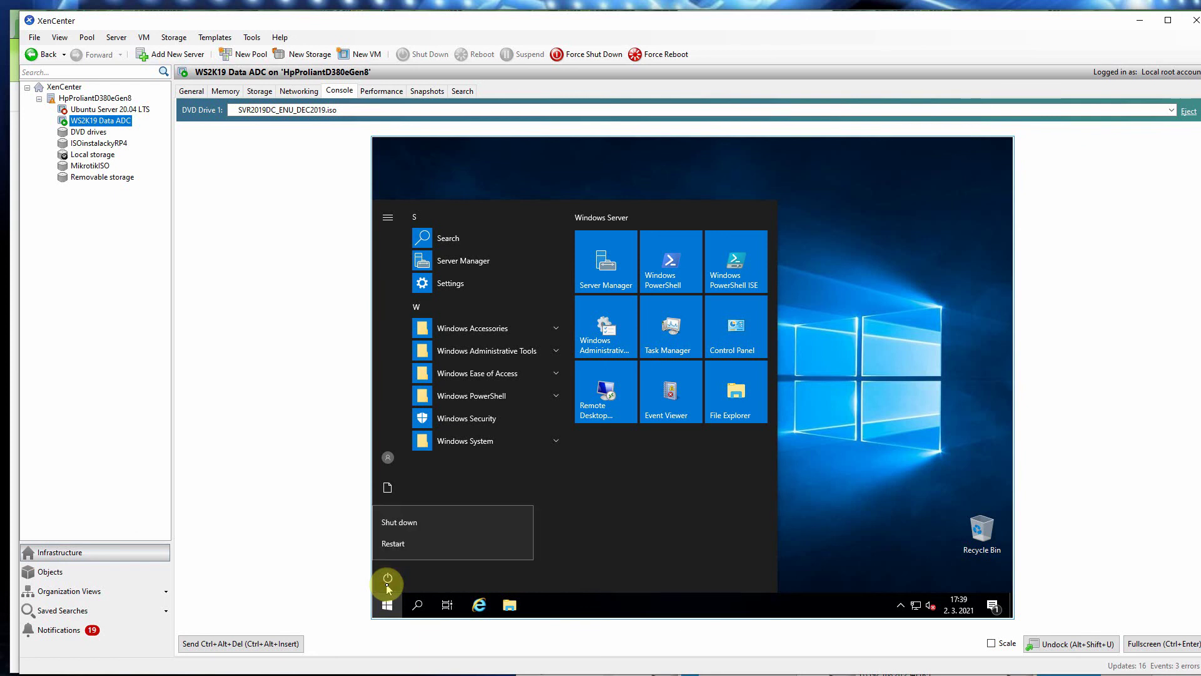
click(403, 526)
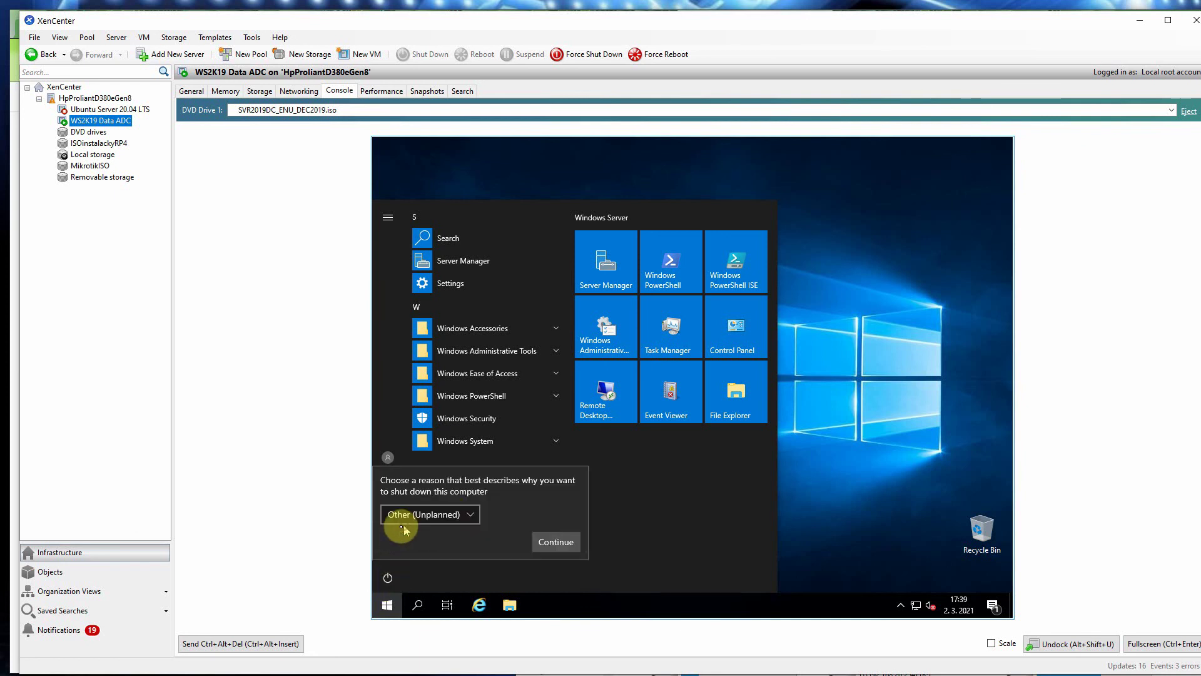
Step: Give Other (Planned) as the shutdown reason, confirm, and dismiss the Remote Desktop error
click(455, 521)
click(450, 436)
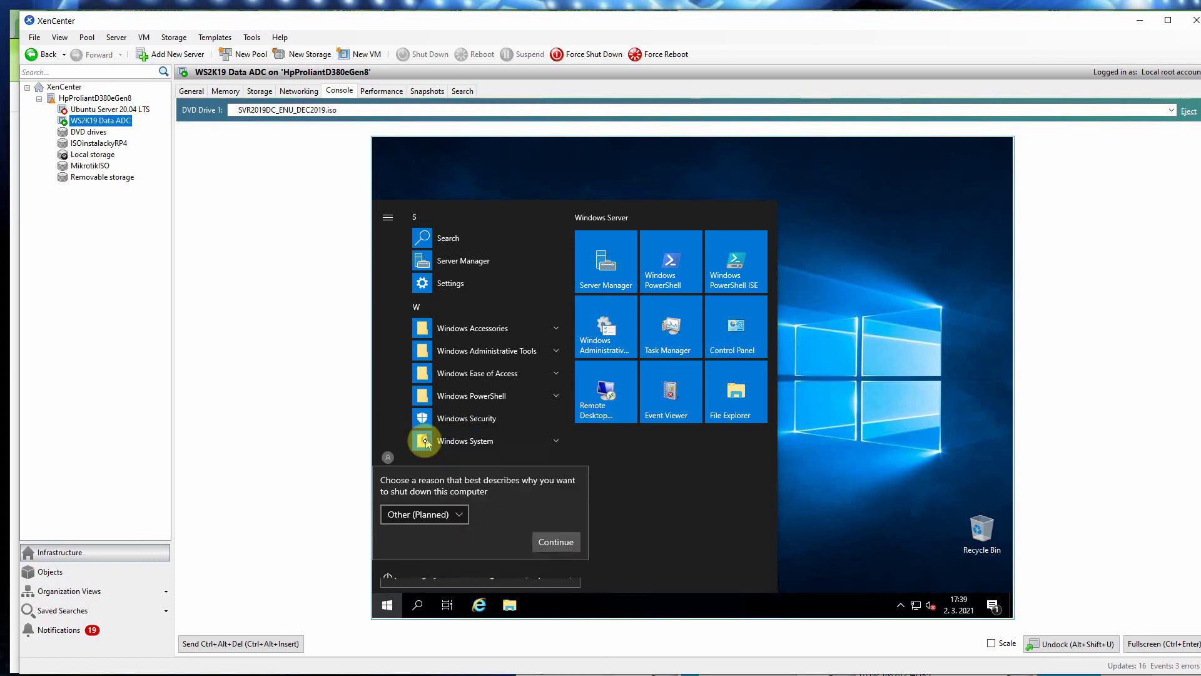
click(541, 548)
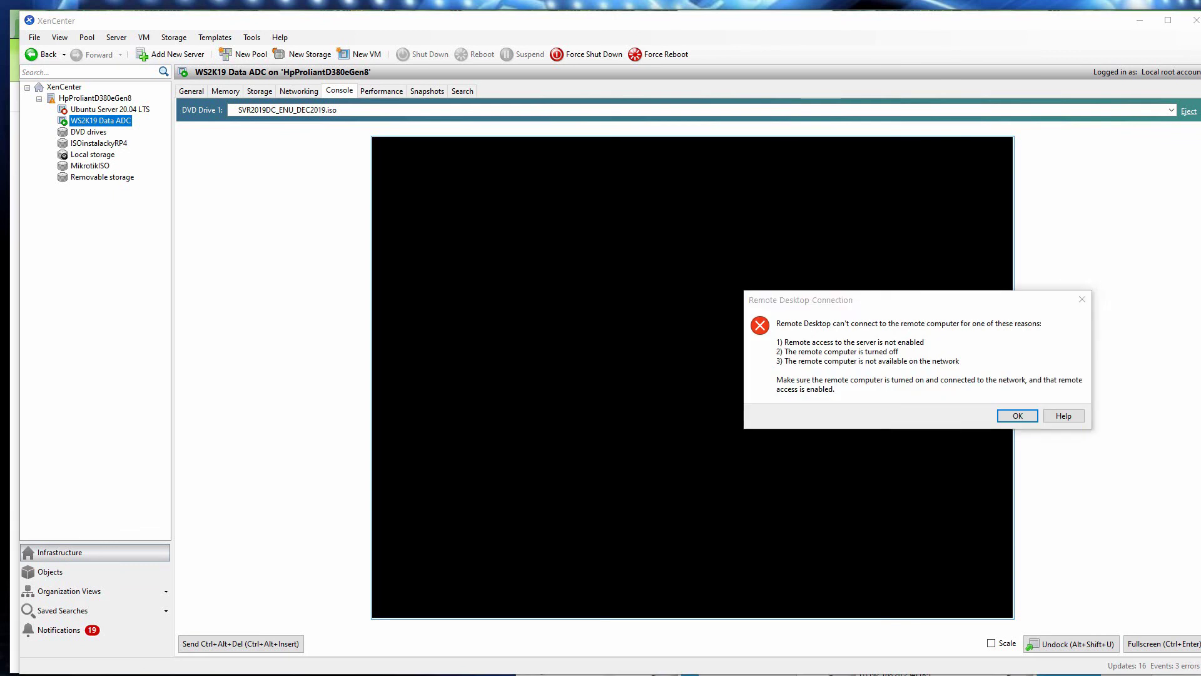
click(1033, 415)
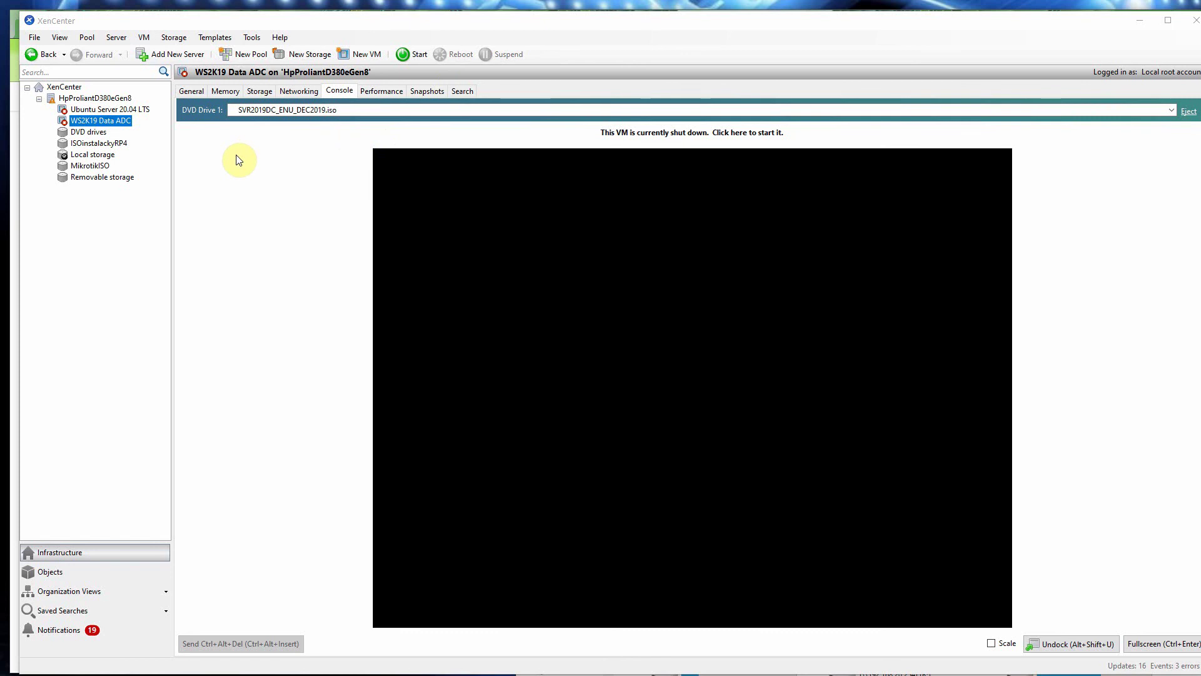
right_click(97, 124)
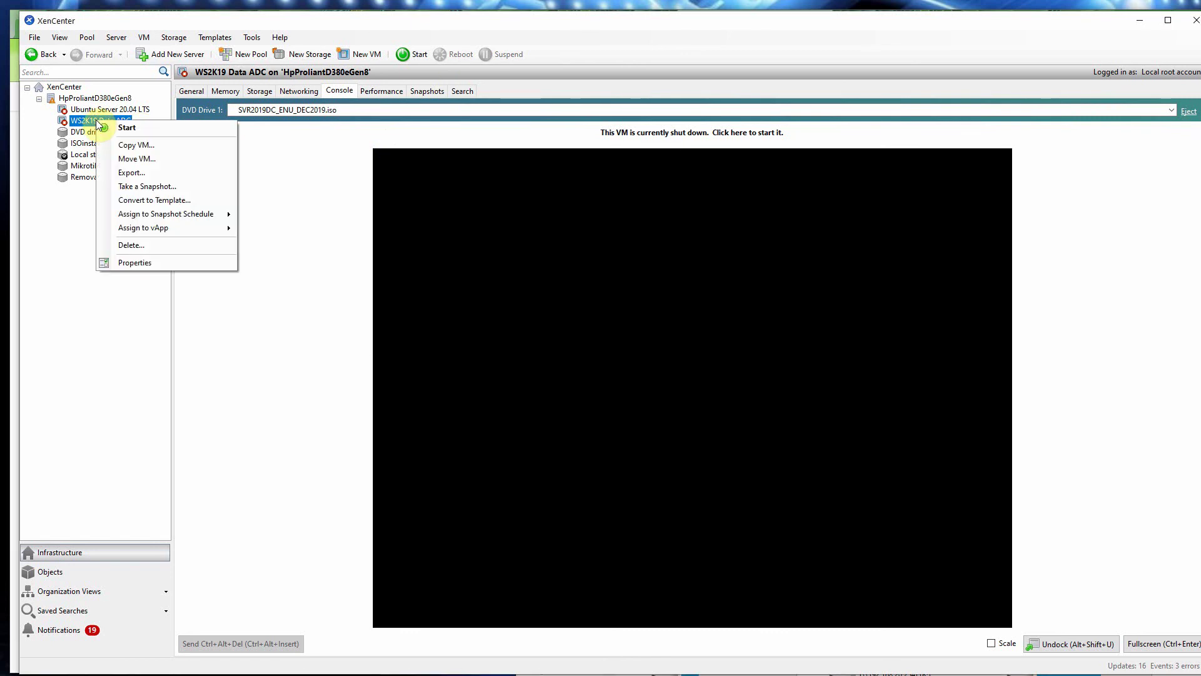
click(144, 146)
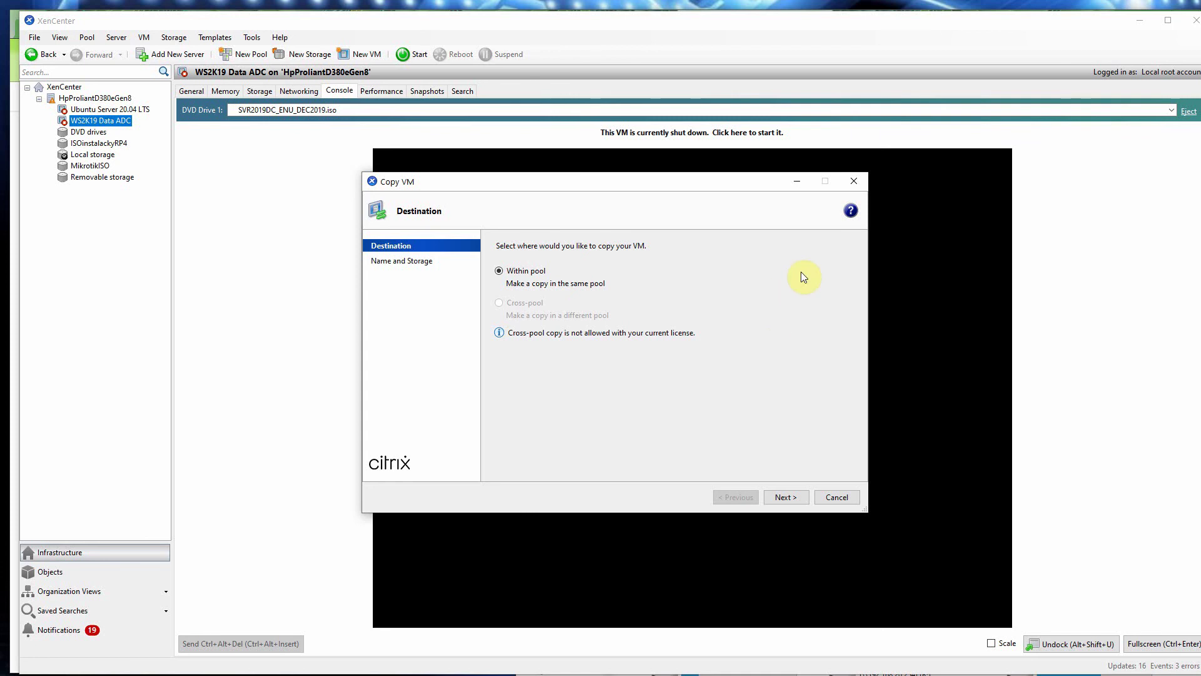
click(854, 182)
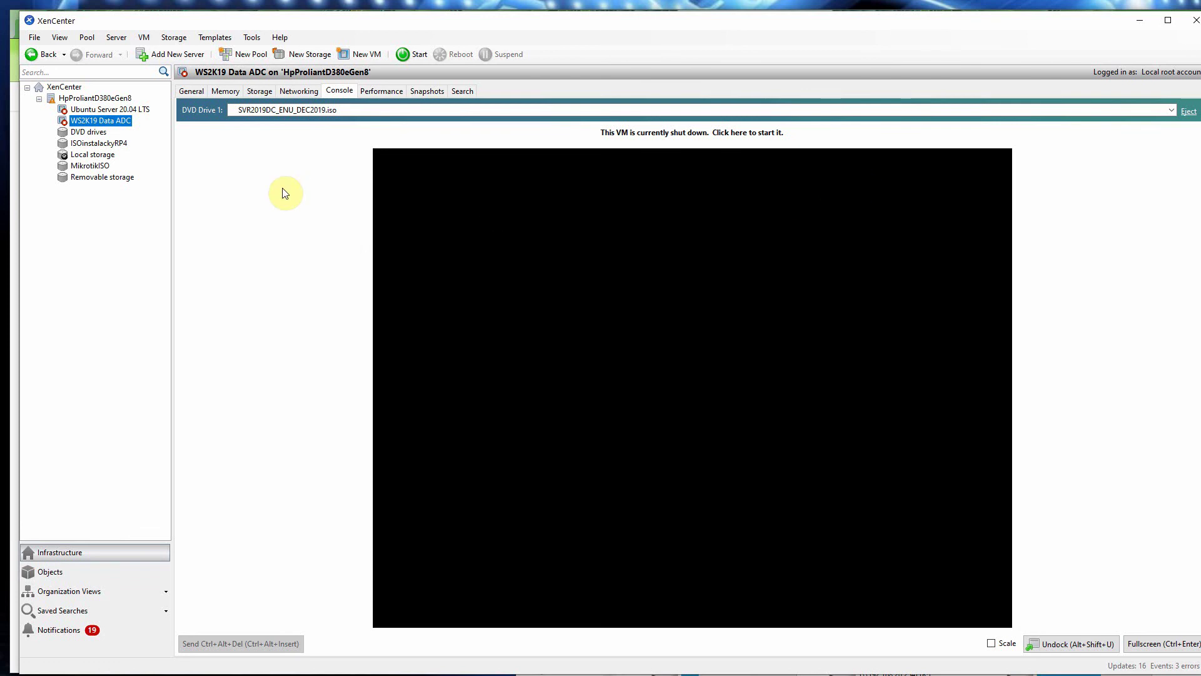